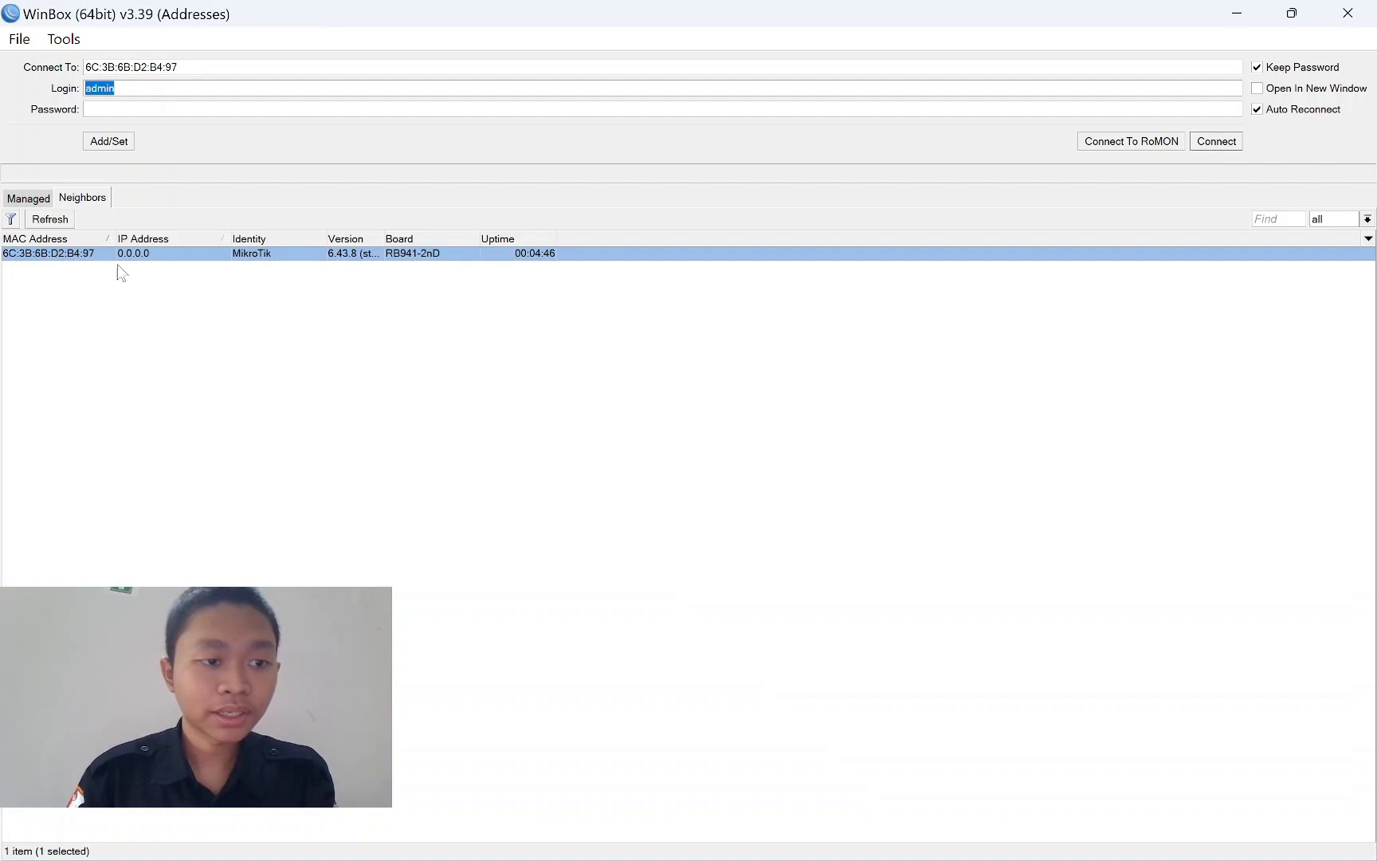
Connect to the discovered MikroTik router and close the leftover Address List, Firewall, DHCP Server and DHCP Client windows.
click(1219, 141)
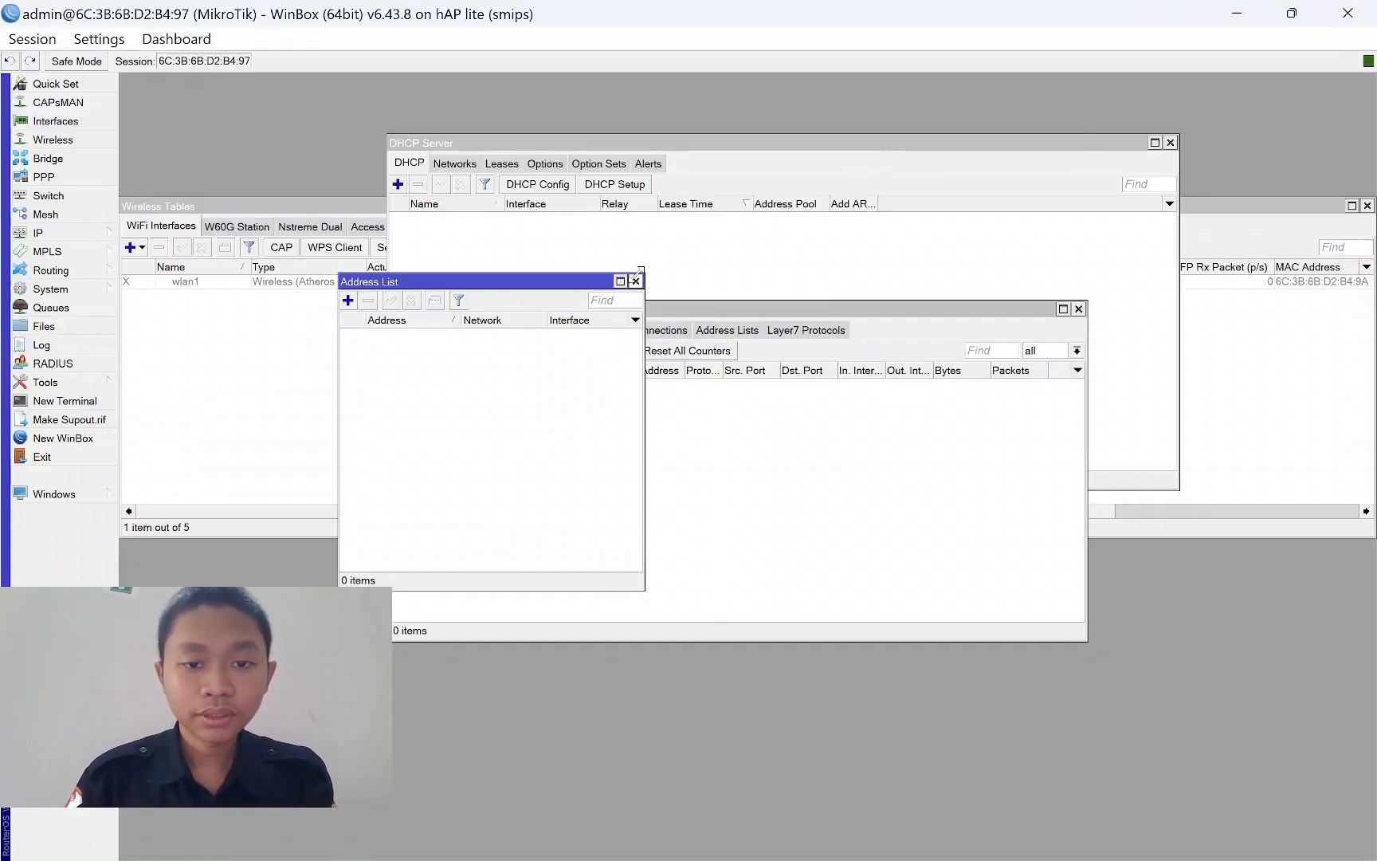
click(635, 281)
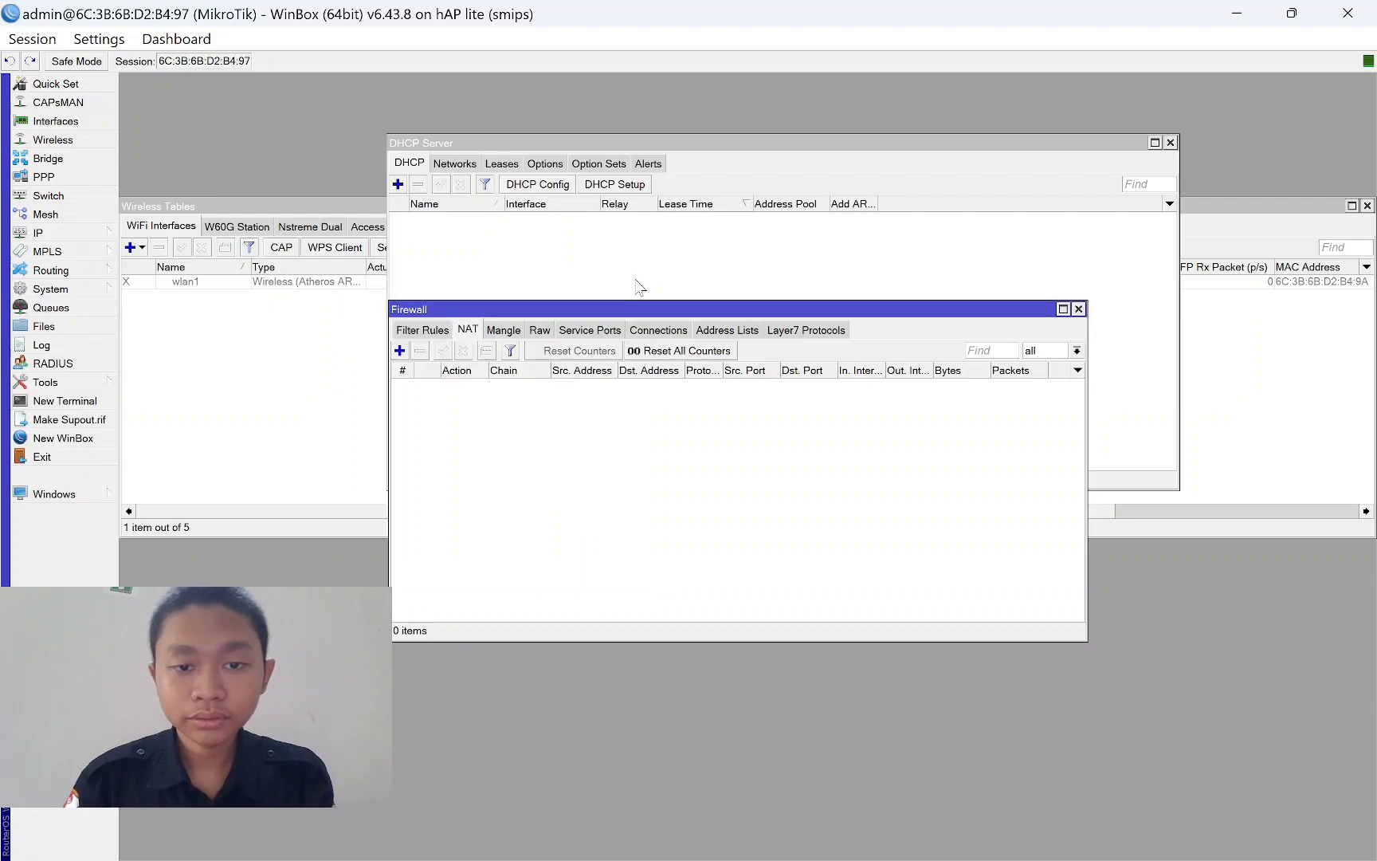
click(1078, 310)
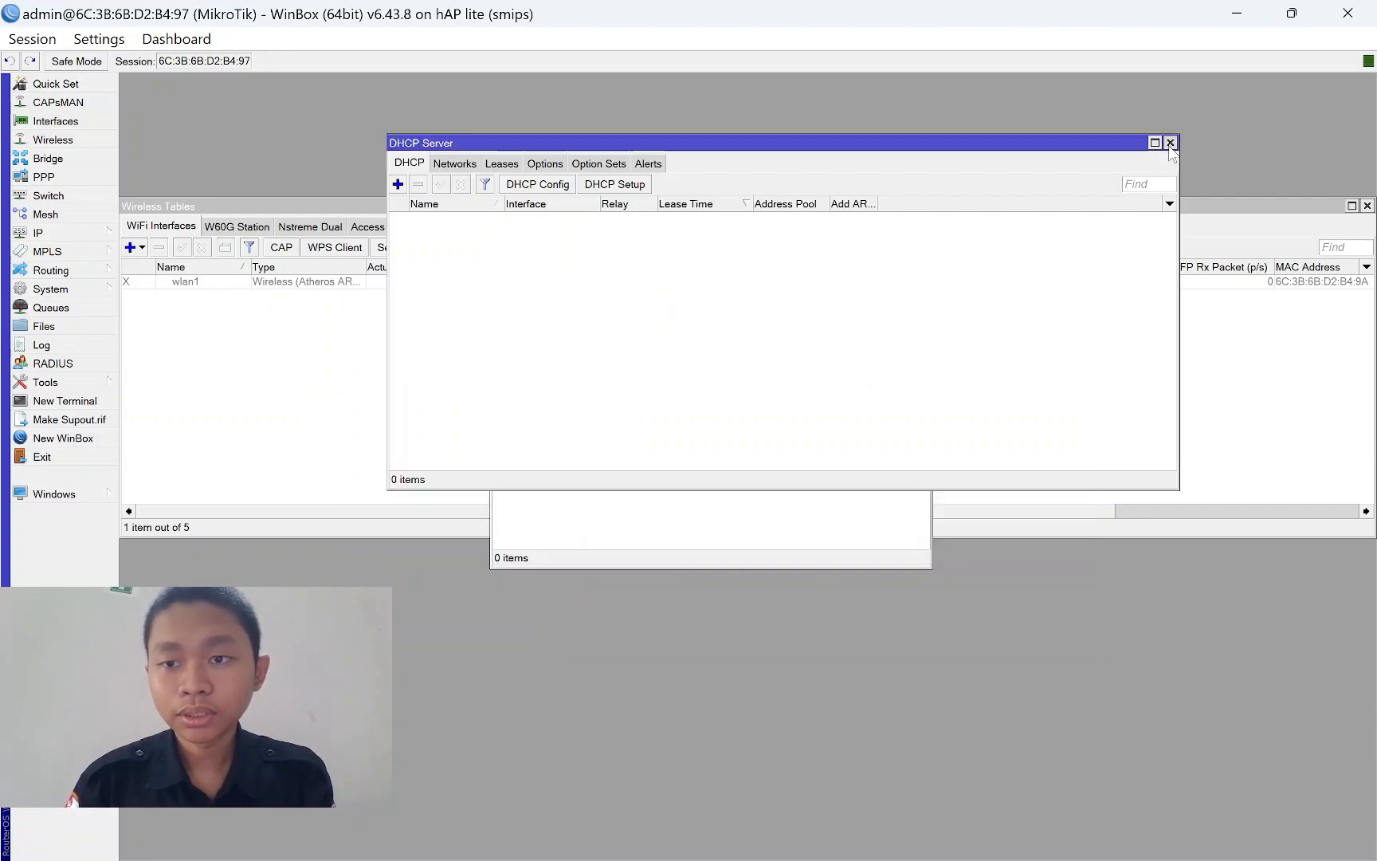
click(1169, 142)
click(924, 236)
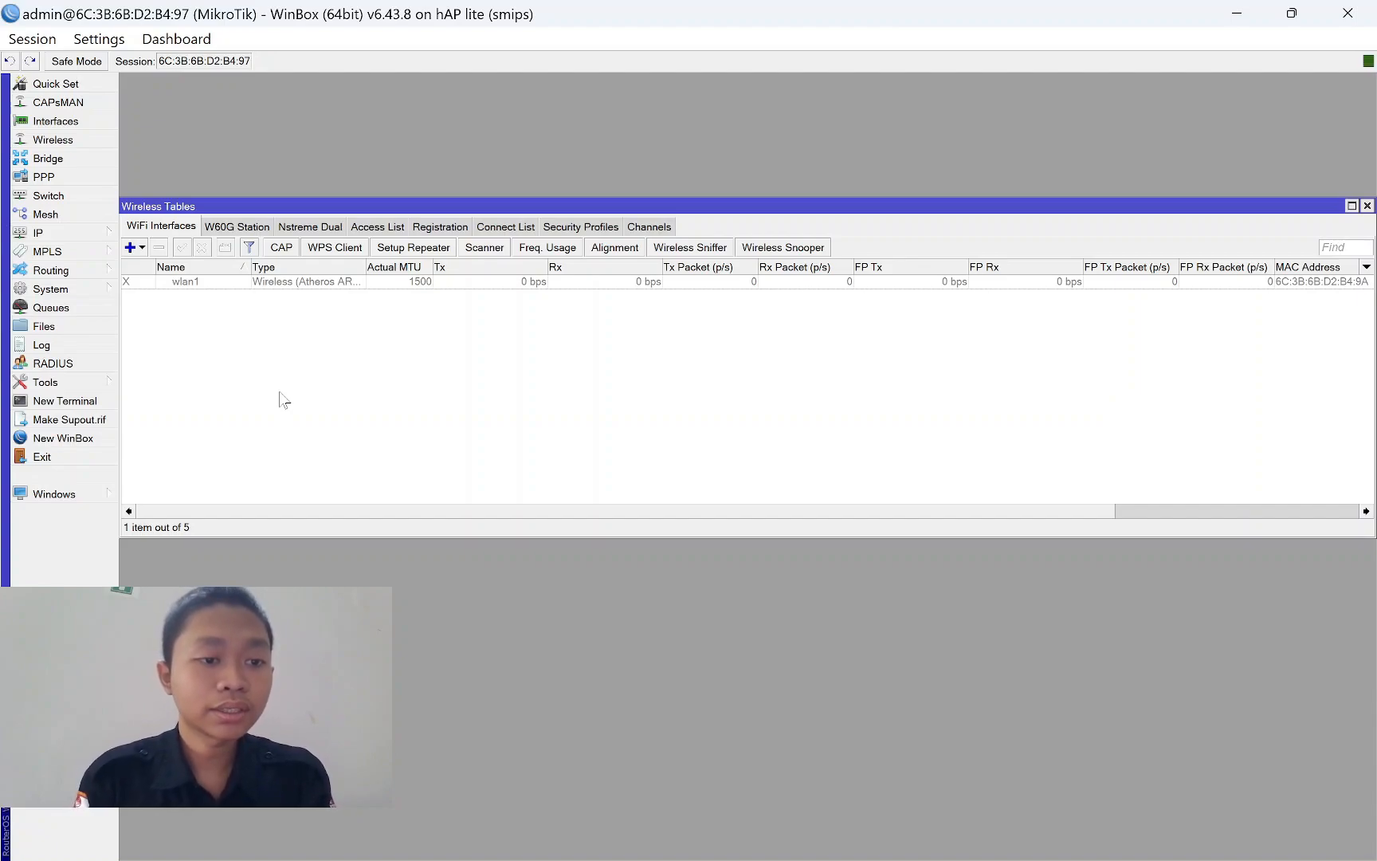
Enable the wlan1 wireless interface.
click(172, 283)
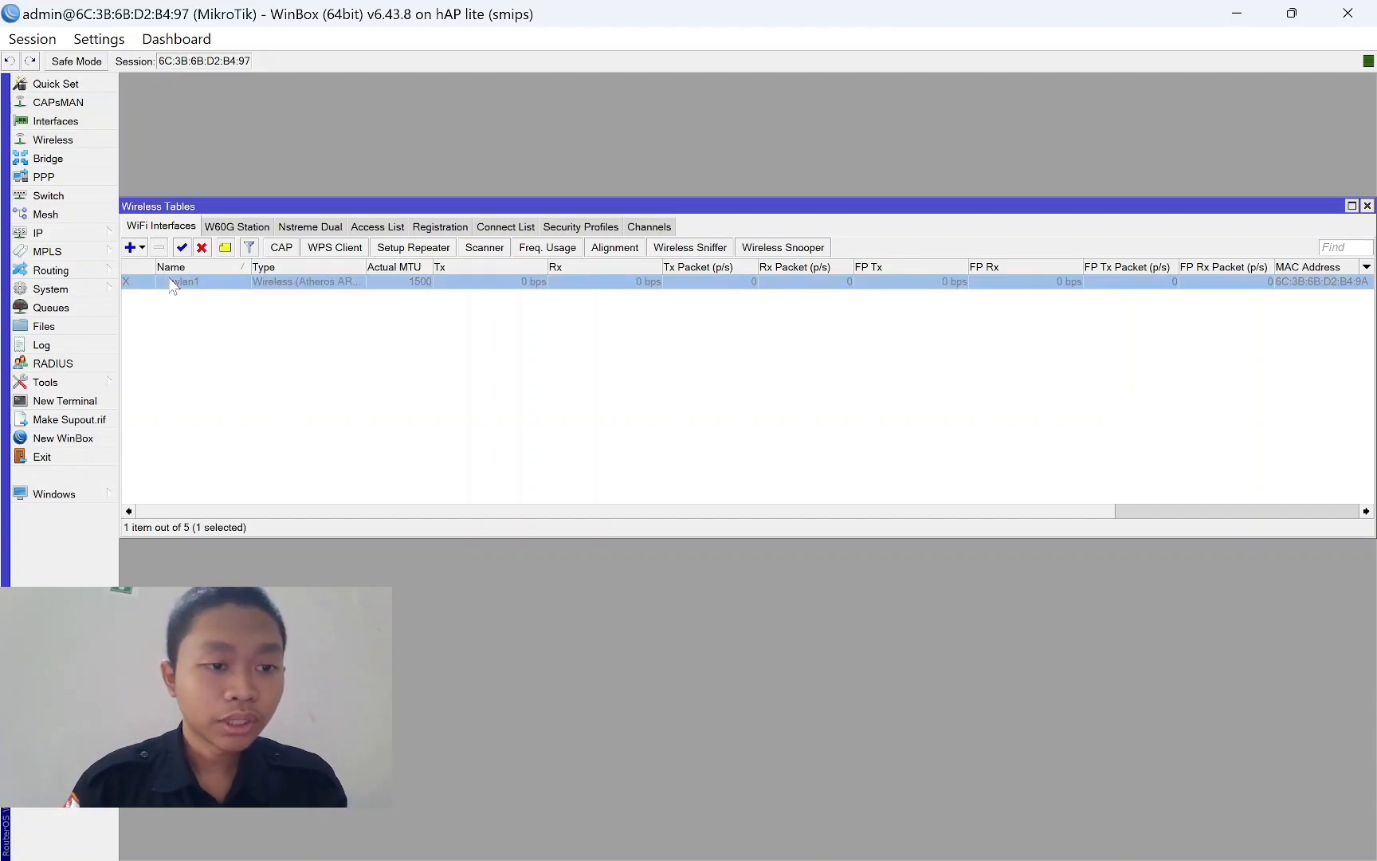
click(182, 247)
click(242, 330)
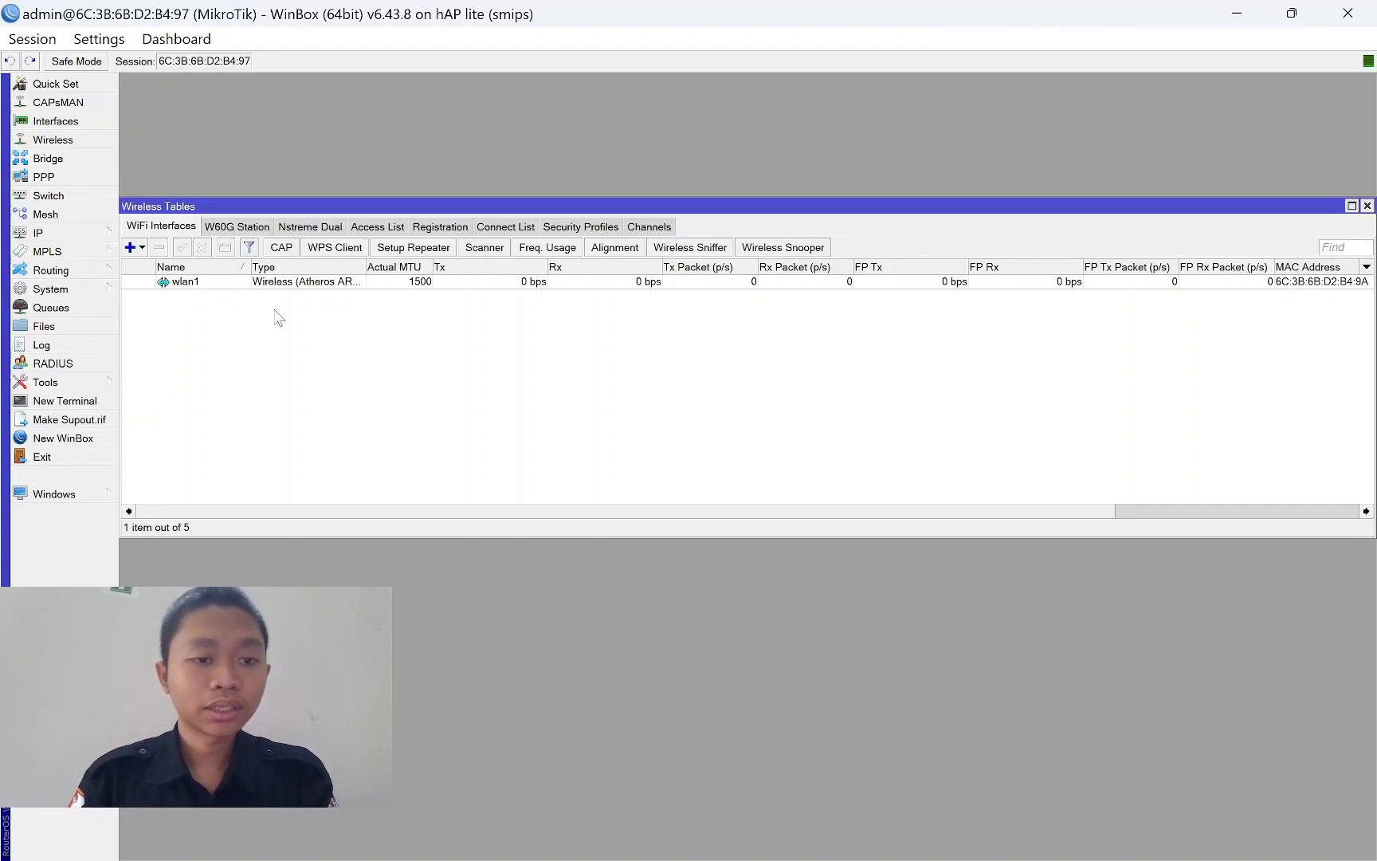
Start a new wireless security profile with dynamic keys mode, WPA PSK and WPA2 PSK authentication, and tkip added to the unicast and group ciphers.
click(574, 230)
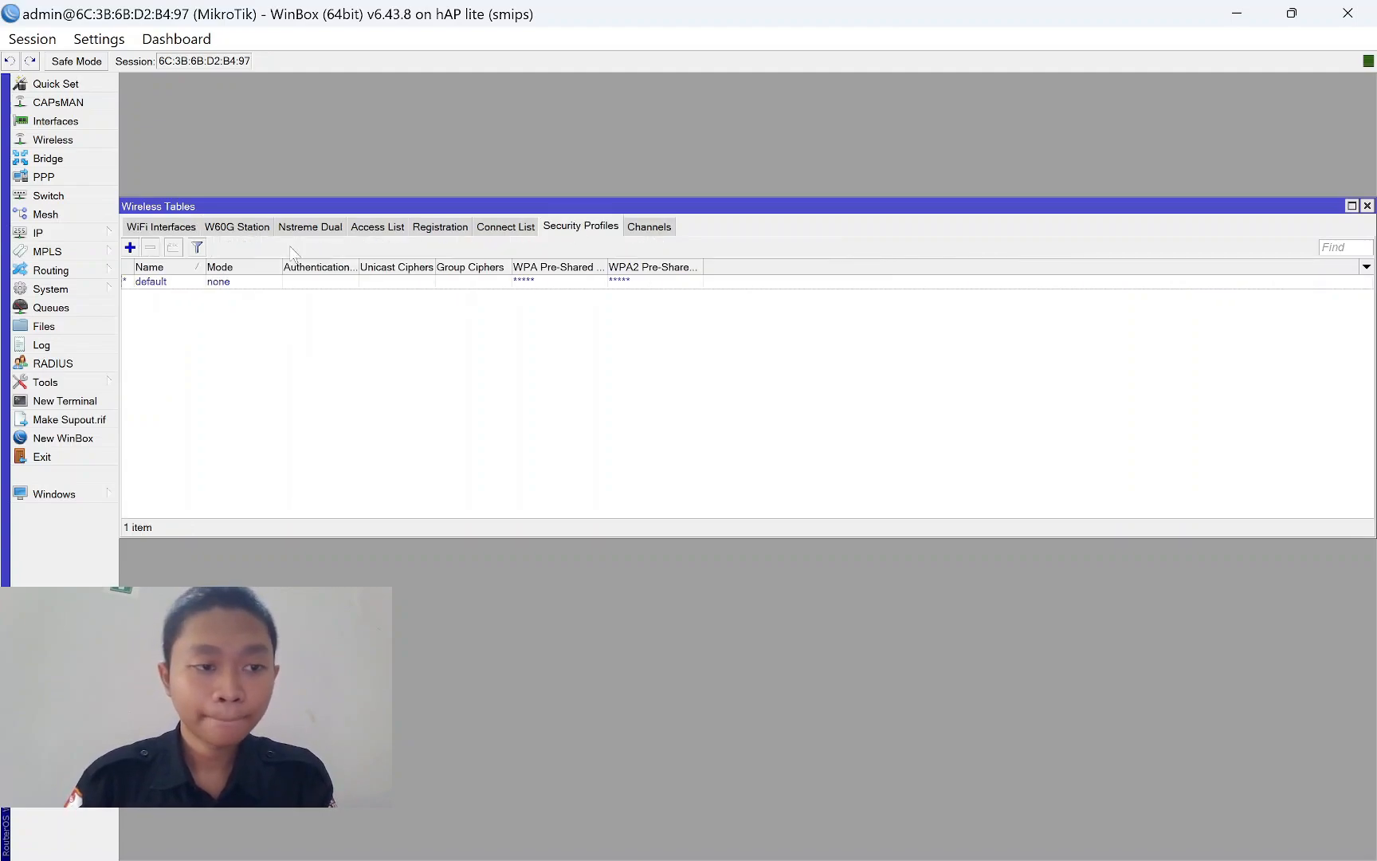
click(131, 248)
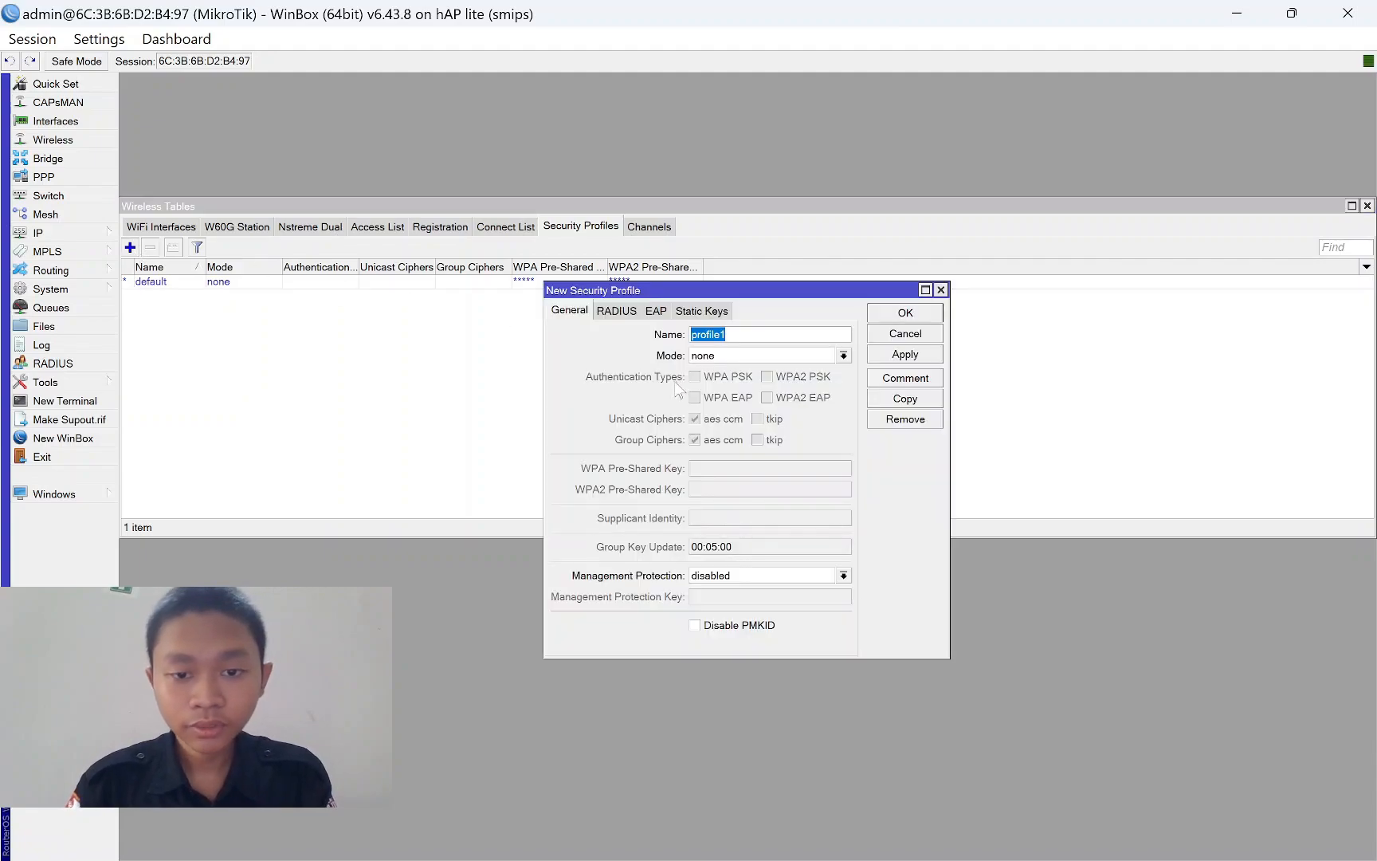
click(712, 358)
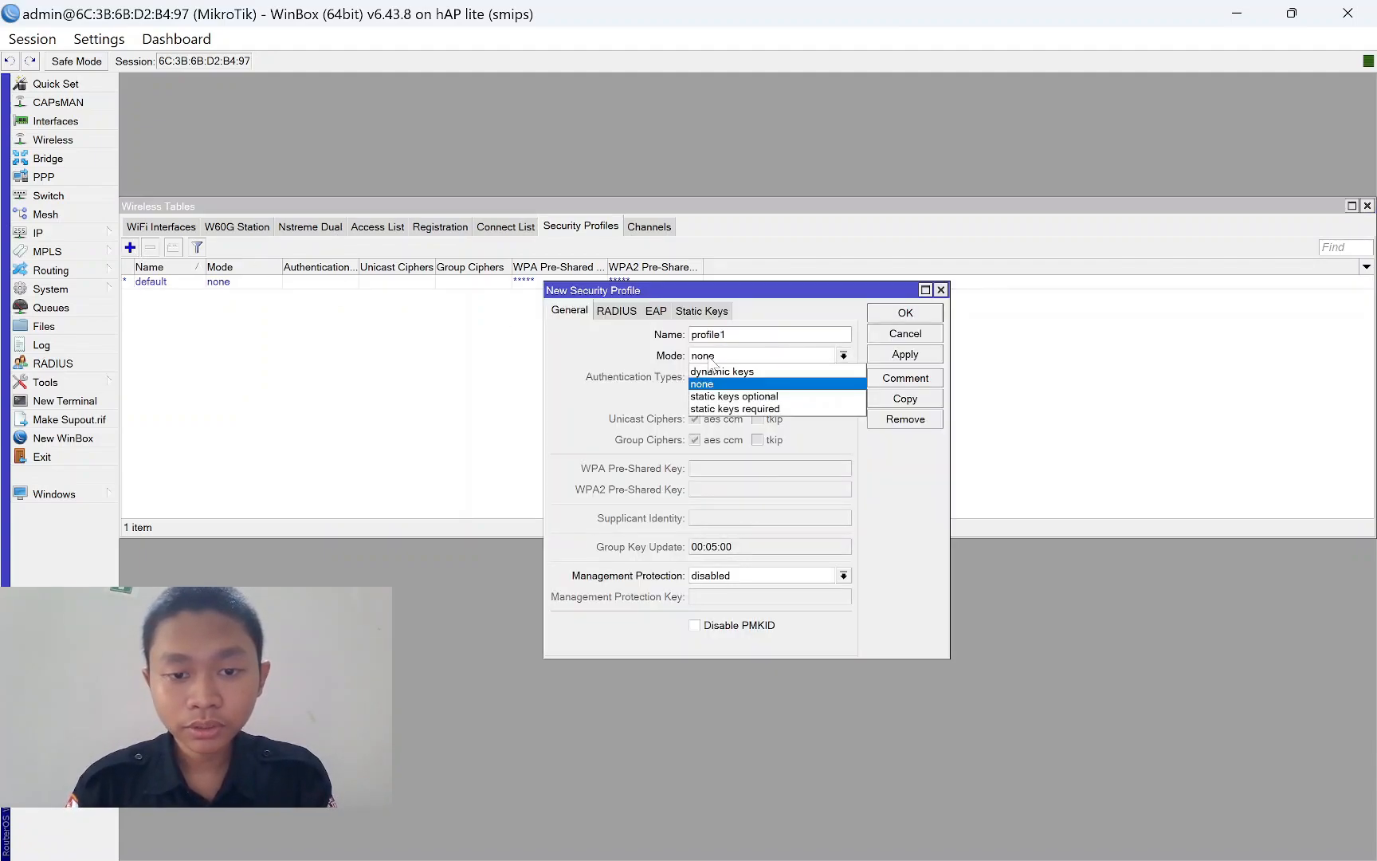
click(730, 373)
click(712, 377)
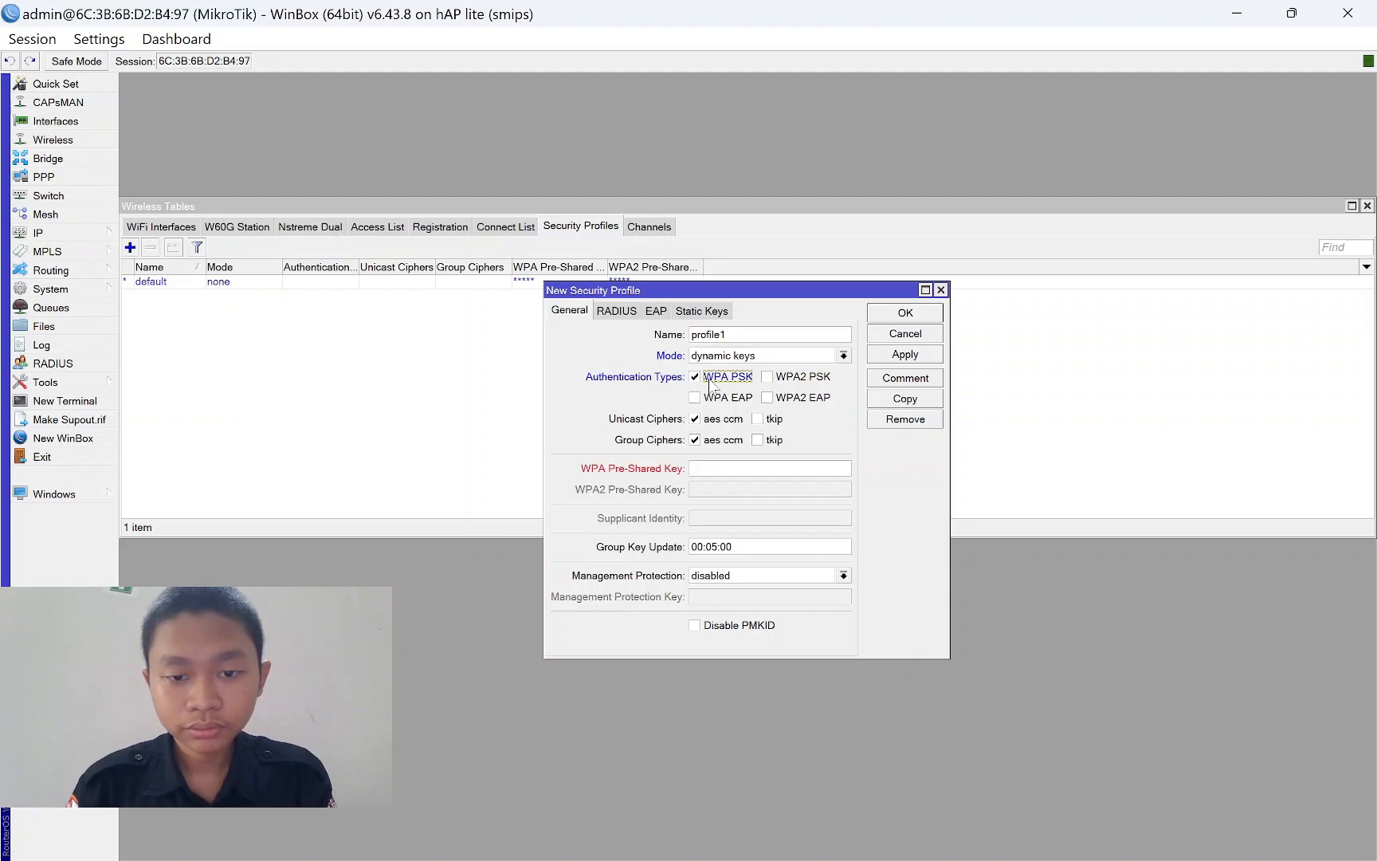
click(785, 382)
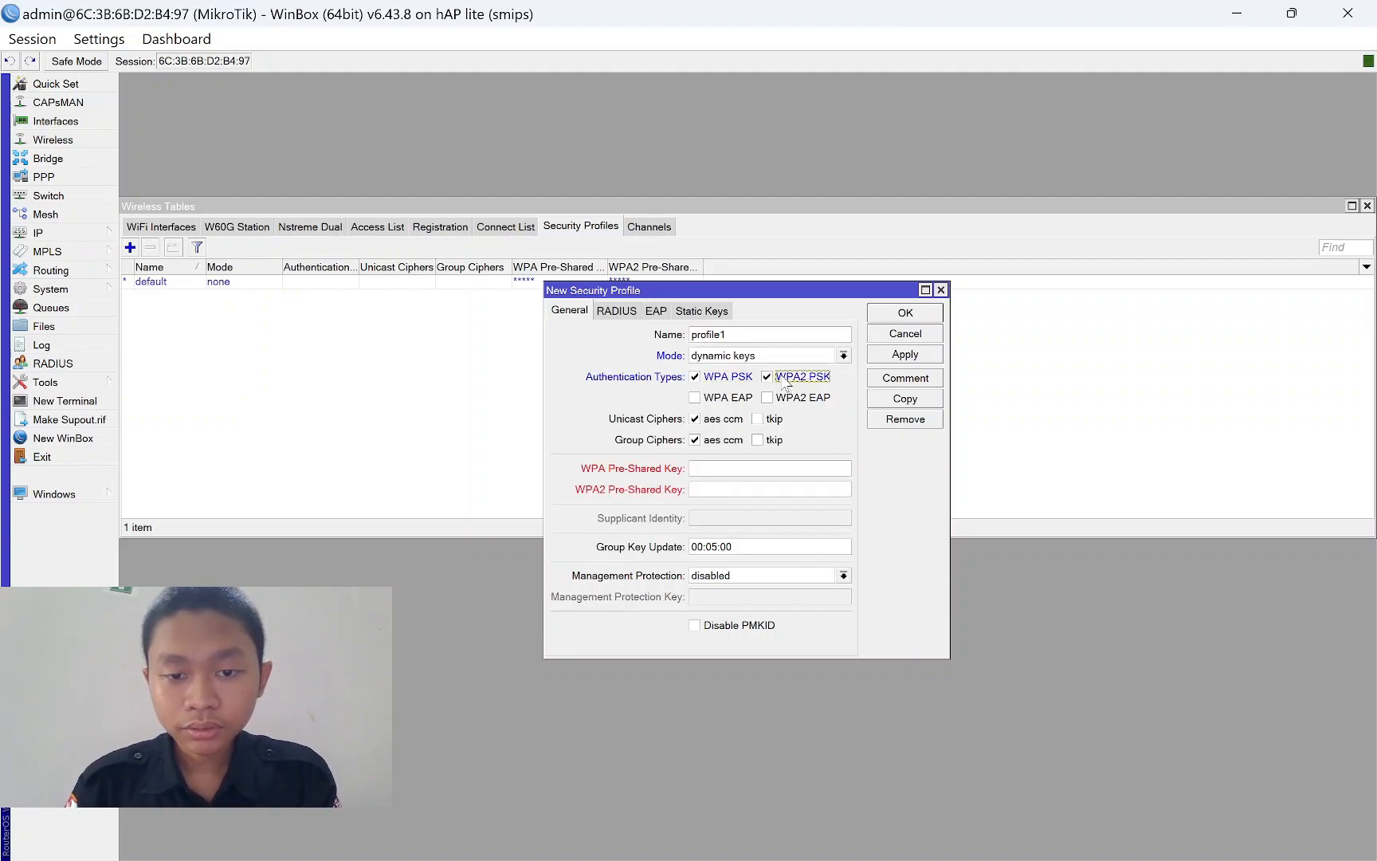
click(772, 421)
click(757, 440)
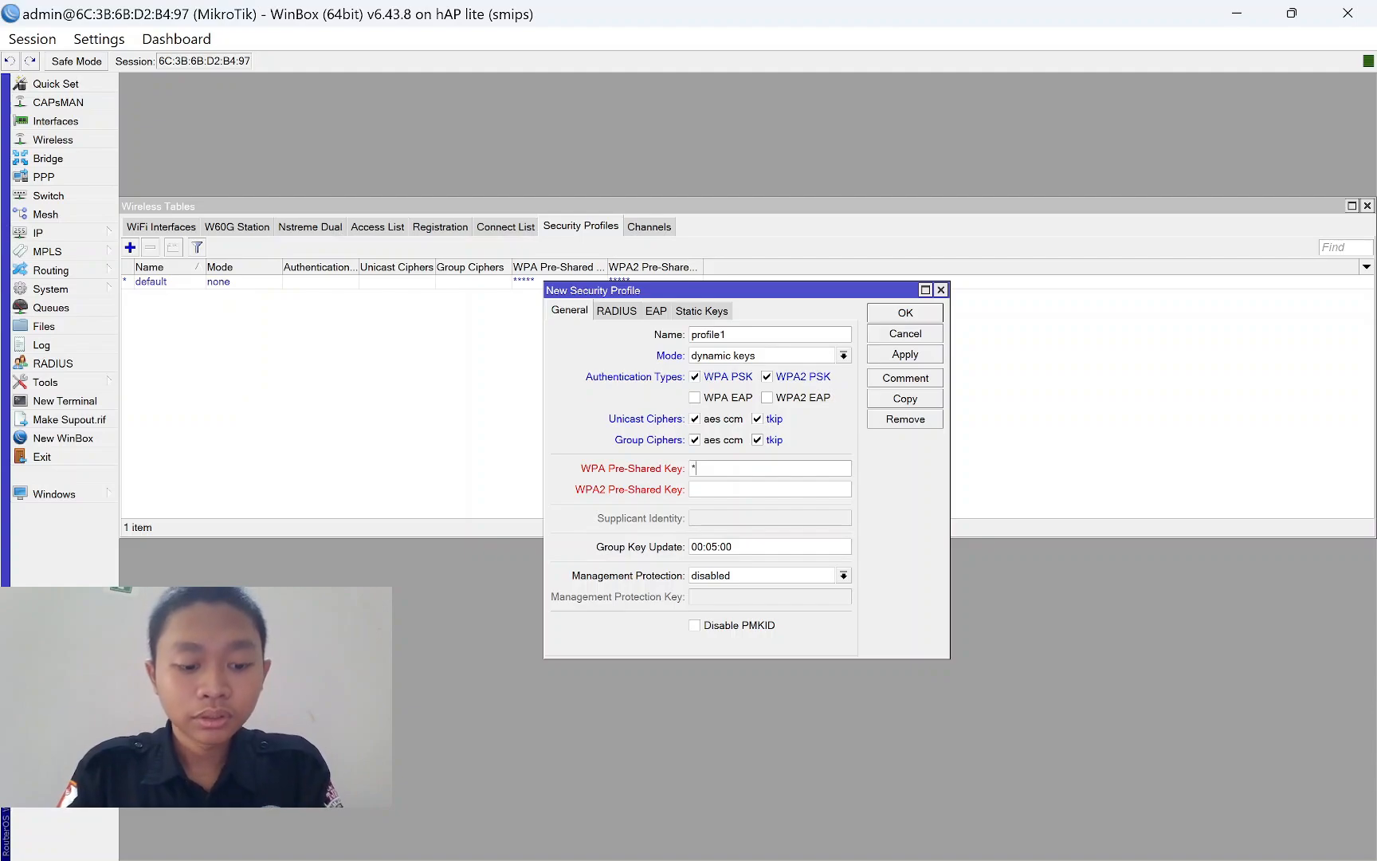
Enter the WPA and WPA2 pre-shared keys for the new security profile and save it.
text(********)
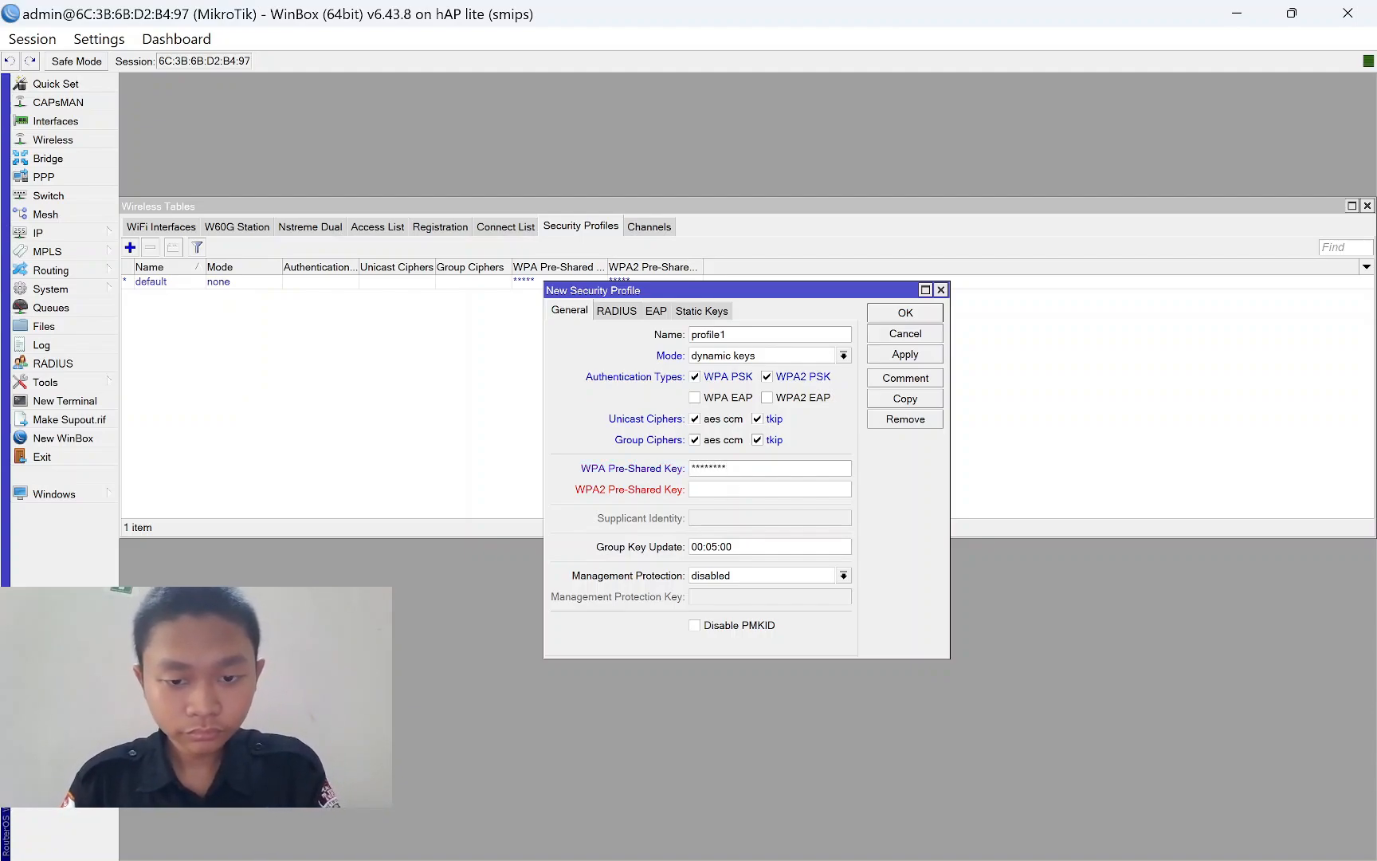
text(****)
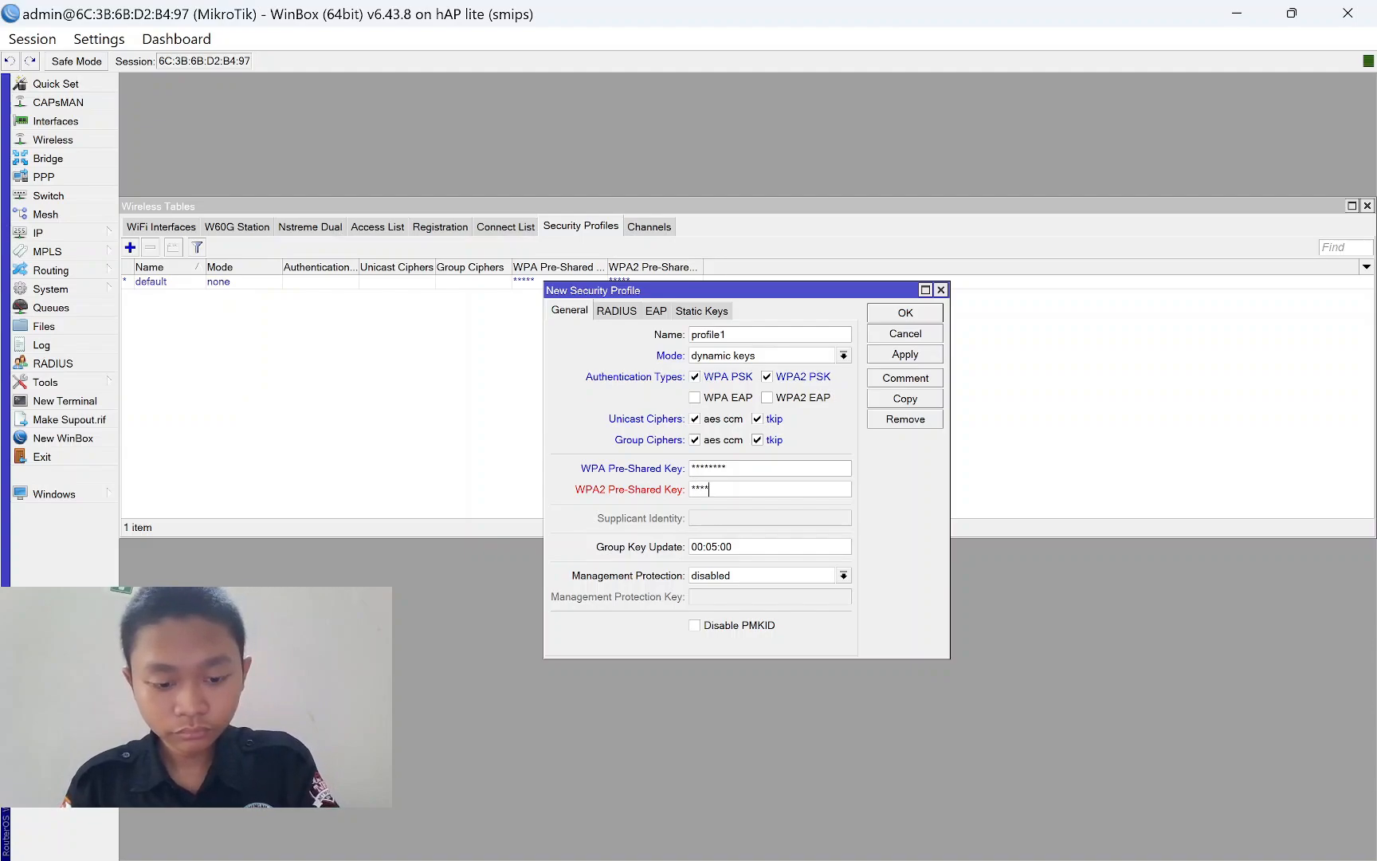
text(****)
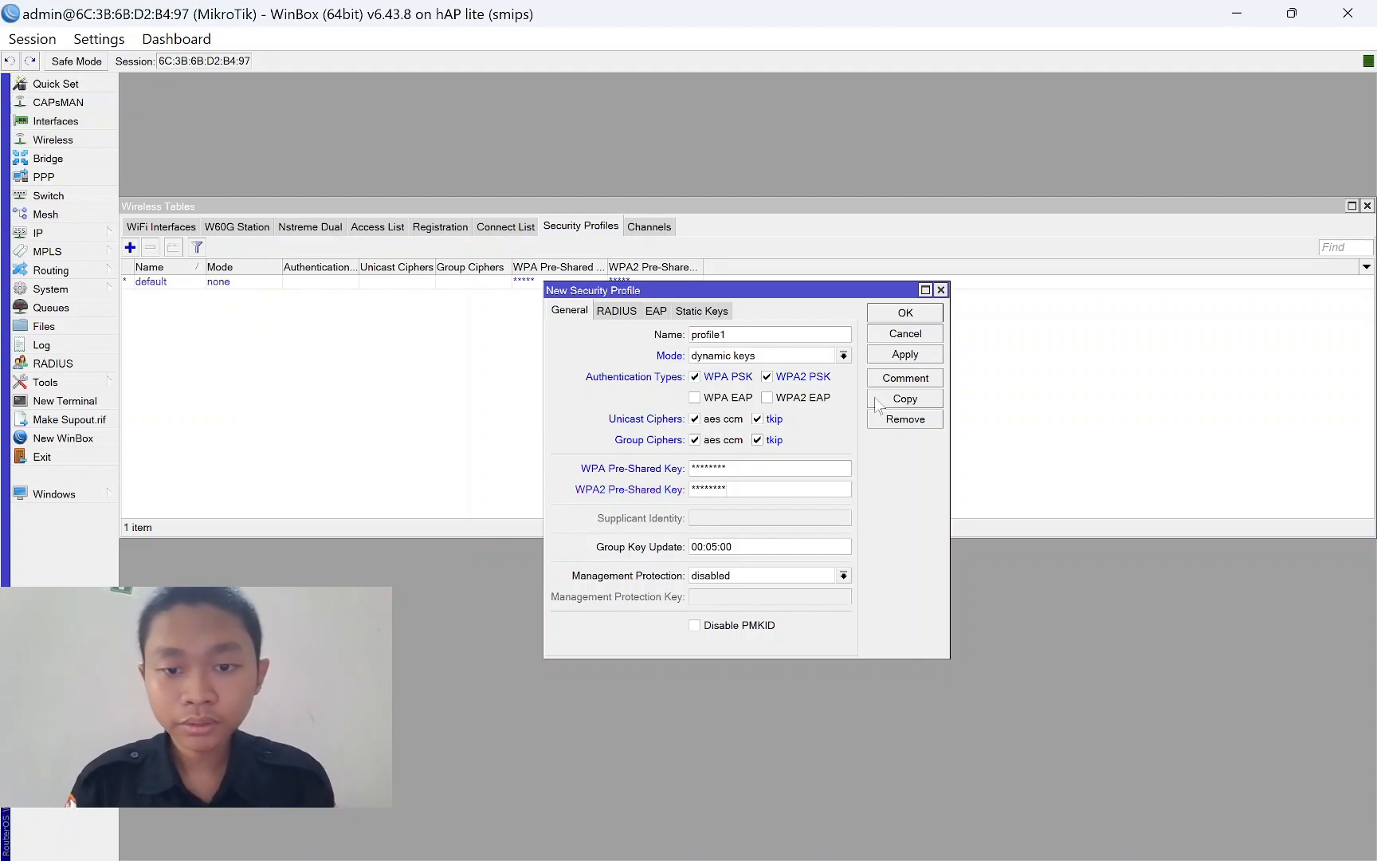
click(902, 355)
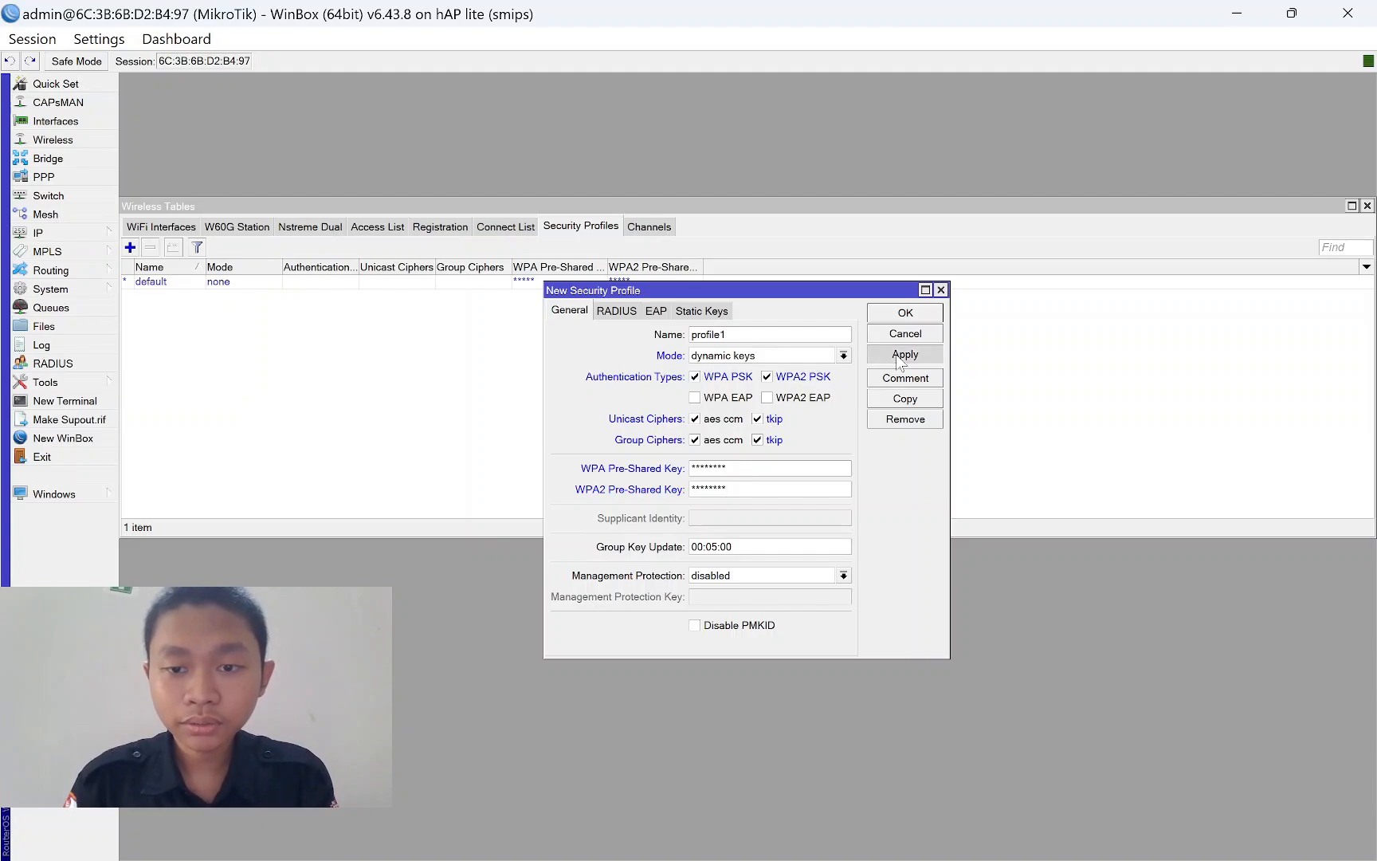
click(906, 315)
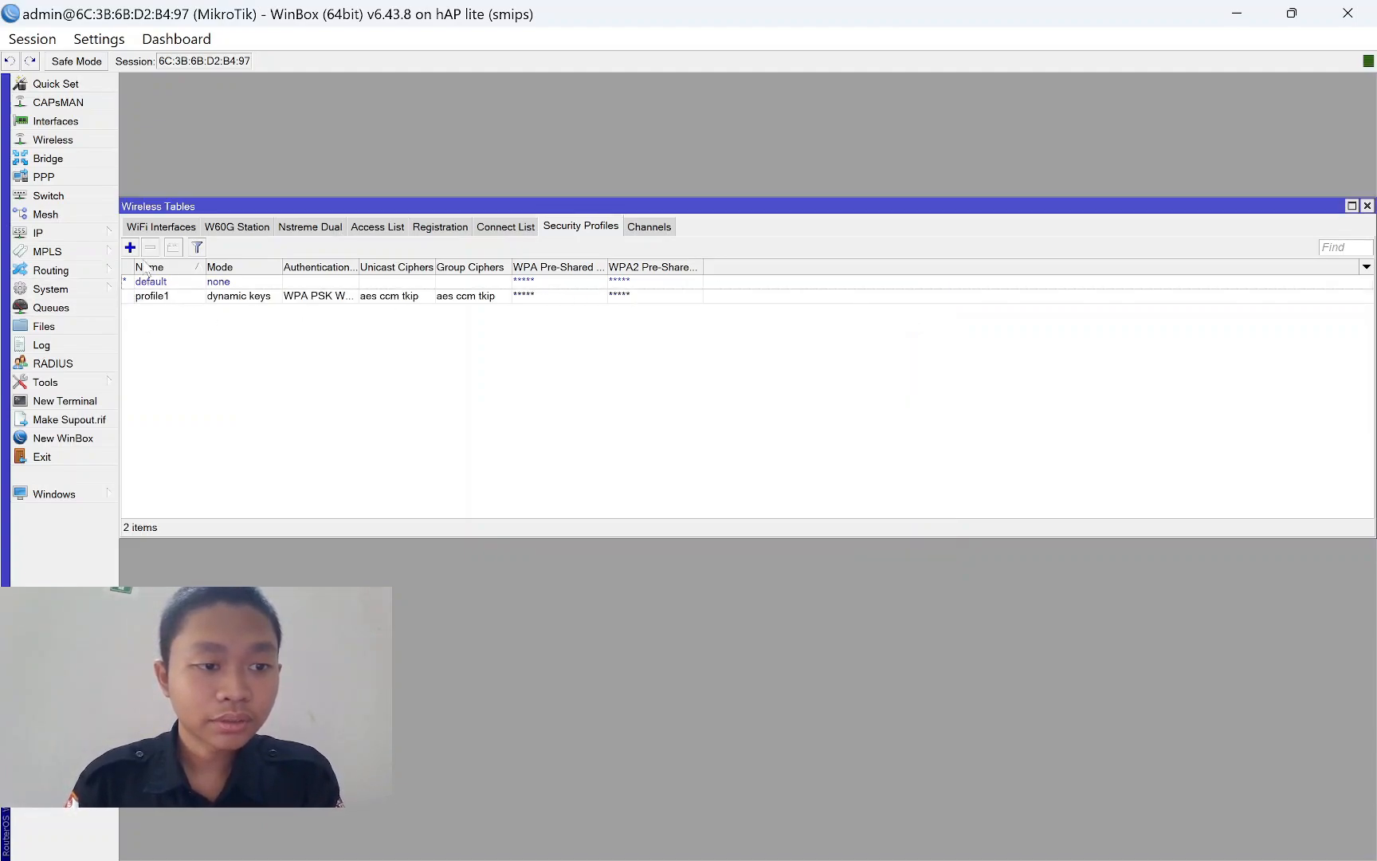
Set the security profile of the wlan1 interface to profile1.
click(172, 231)
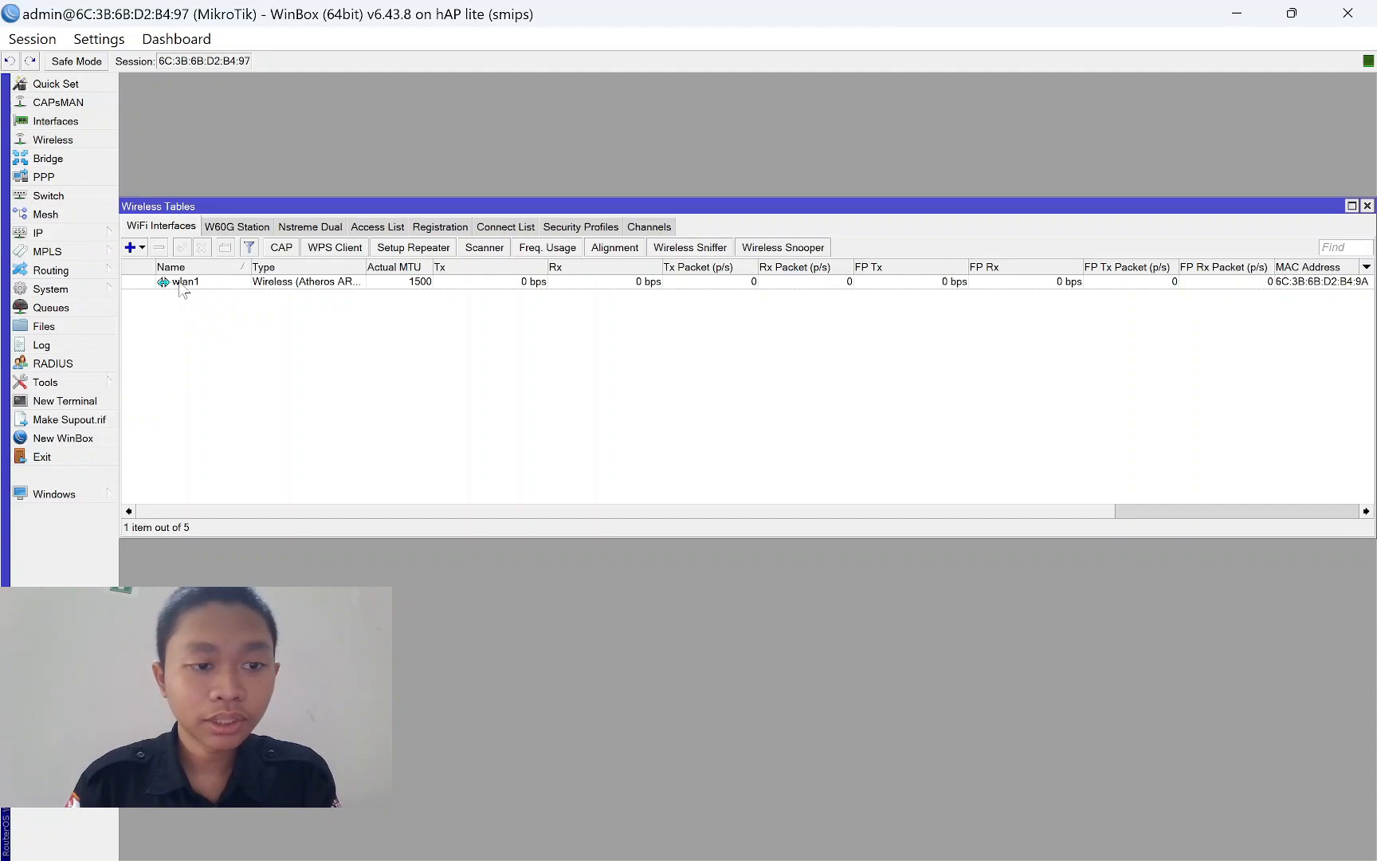
double_click(183, 283)
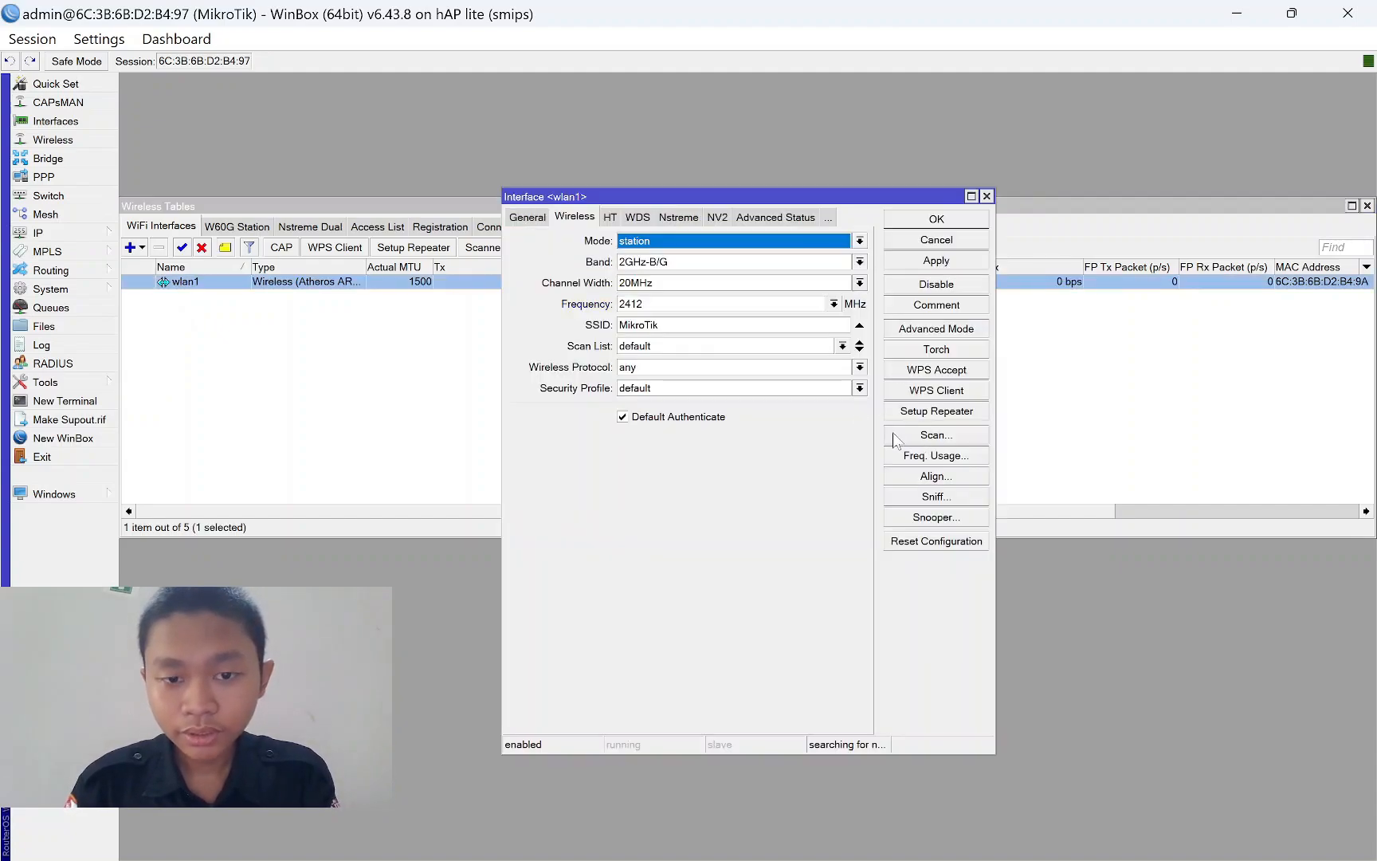
click(685, 390)
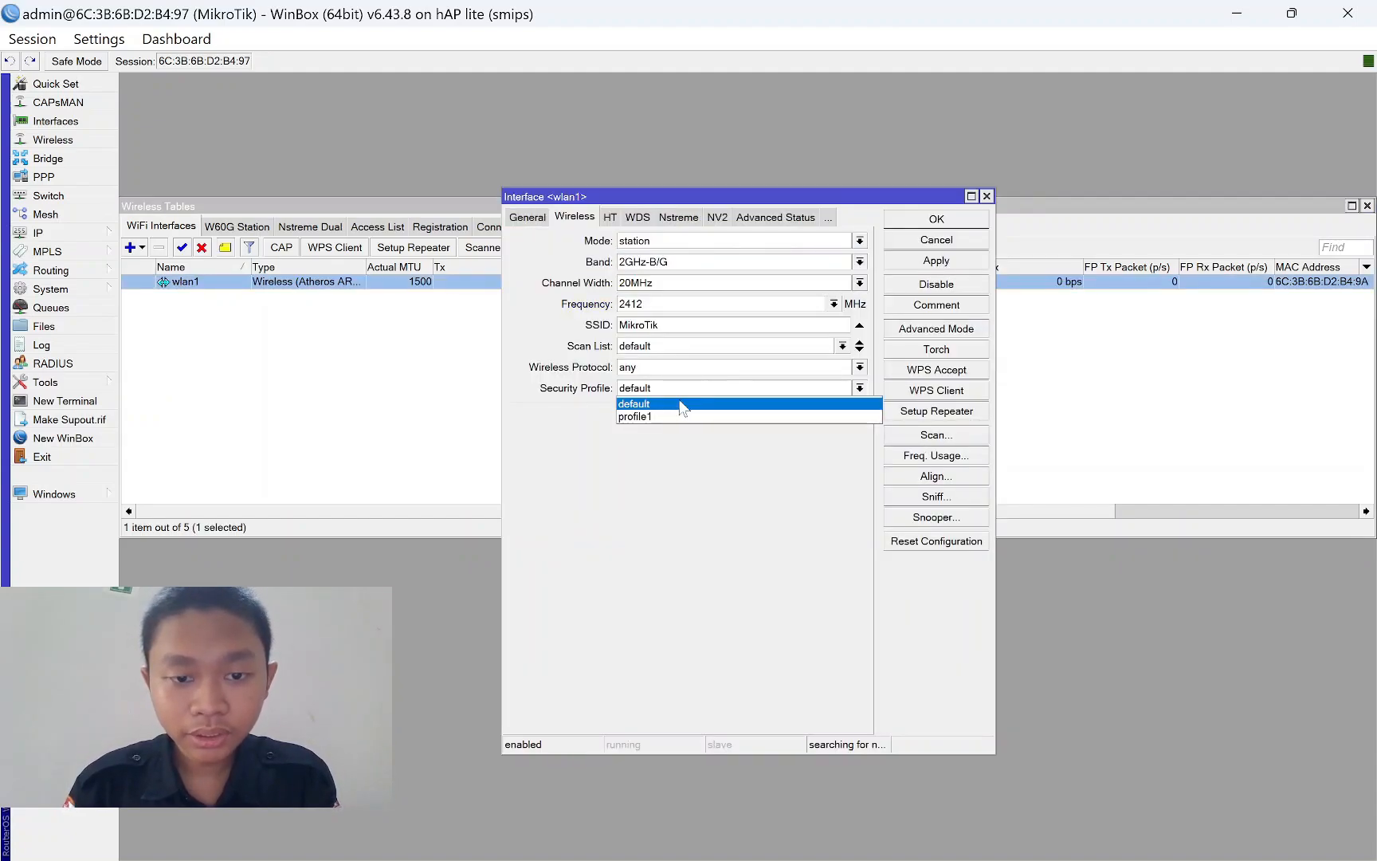
click(663, 415)
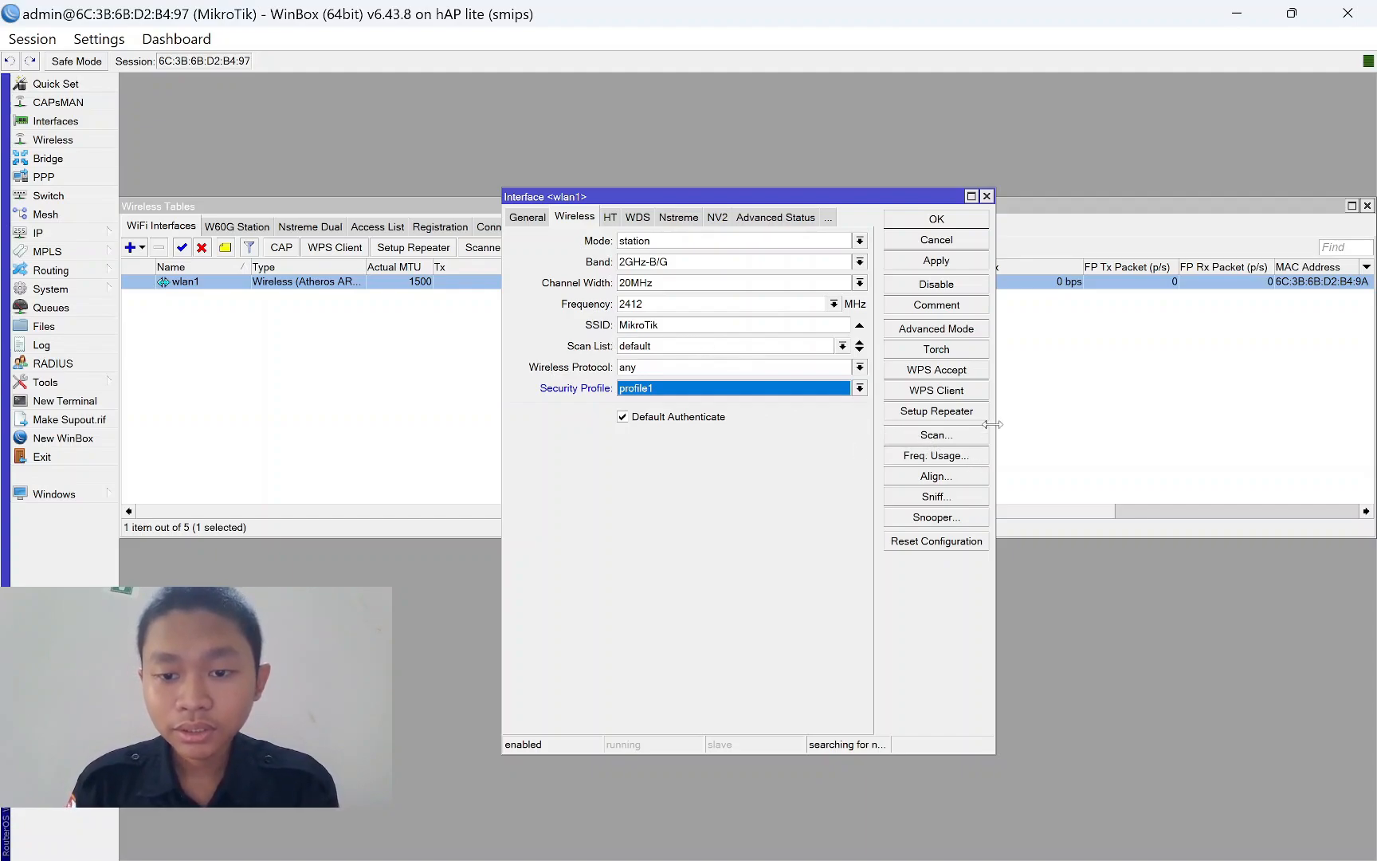
Scan for wireless networks on wlan1, connect to the Realme 5i access point, and save the interface settings.
click(947, 441)
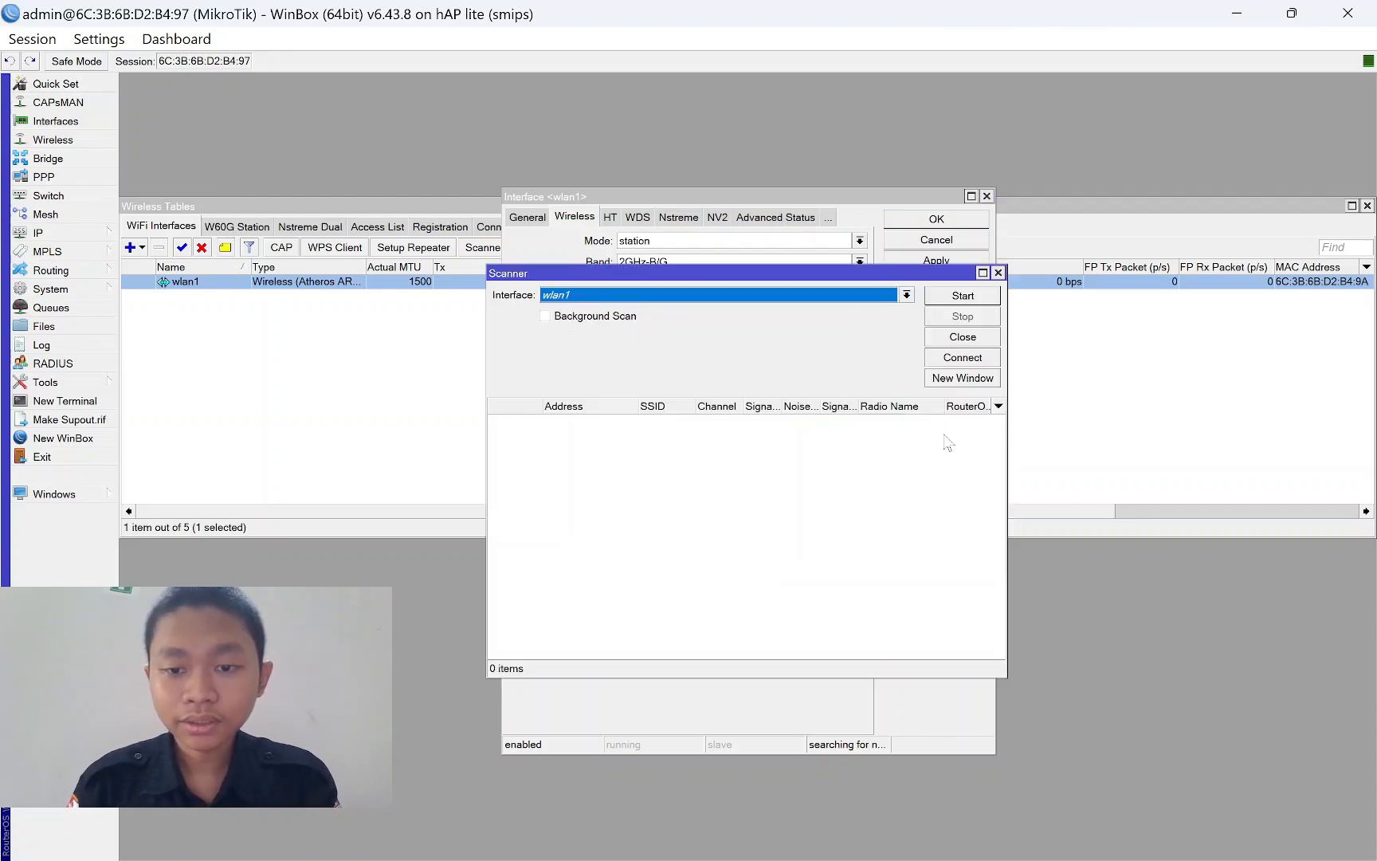
click(948, 296)
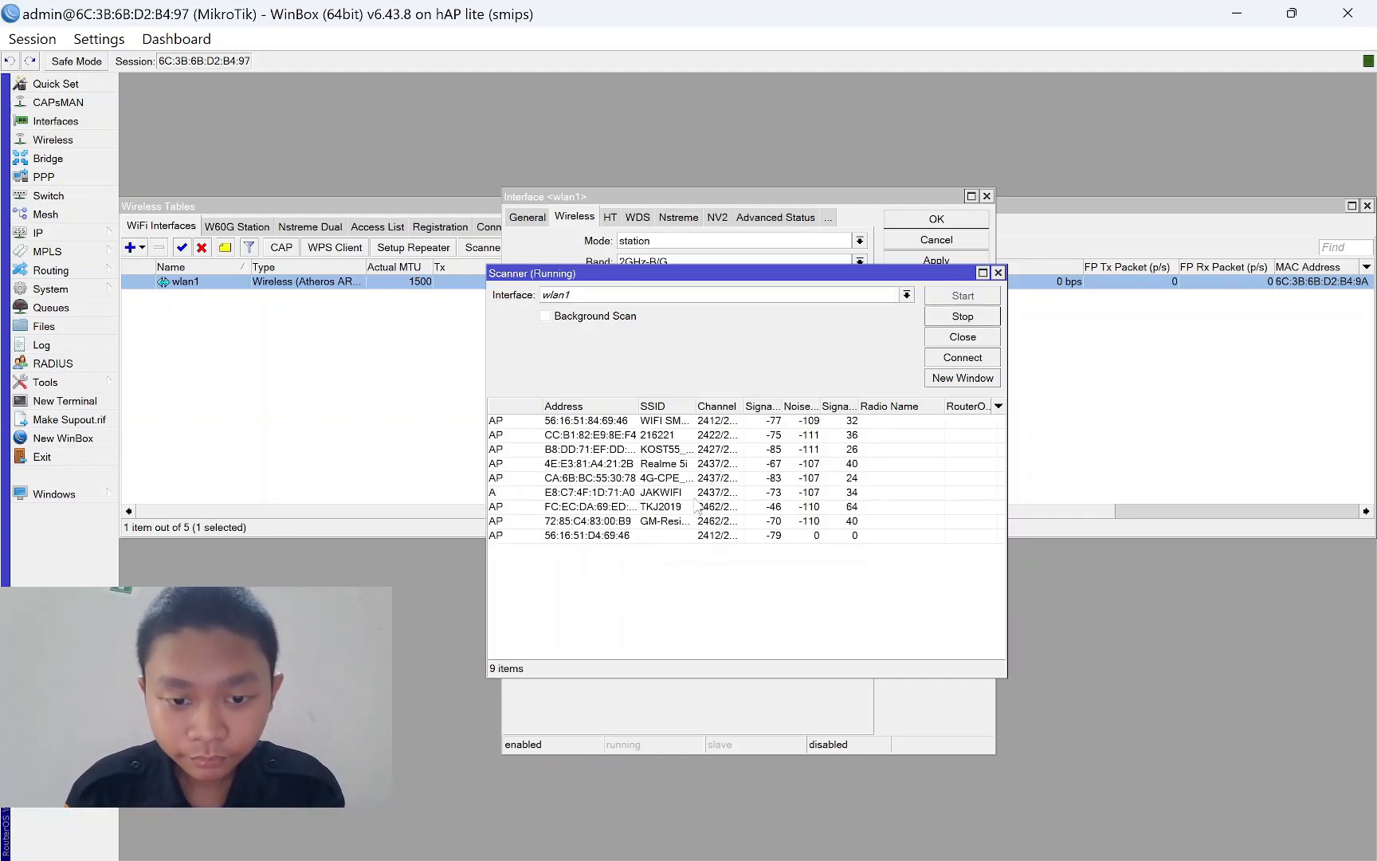
click(668, 466)
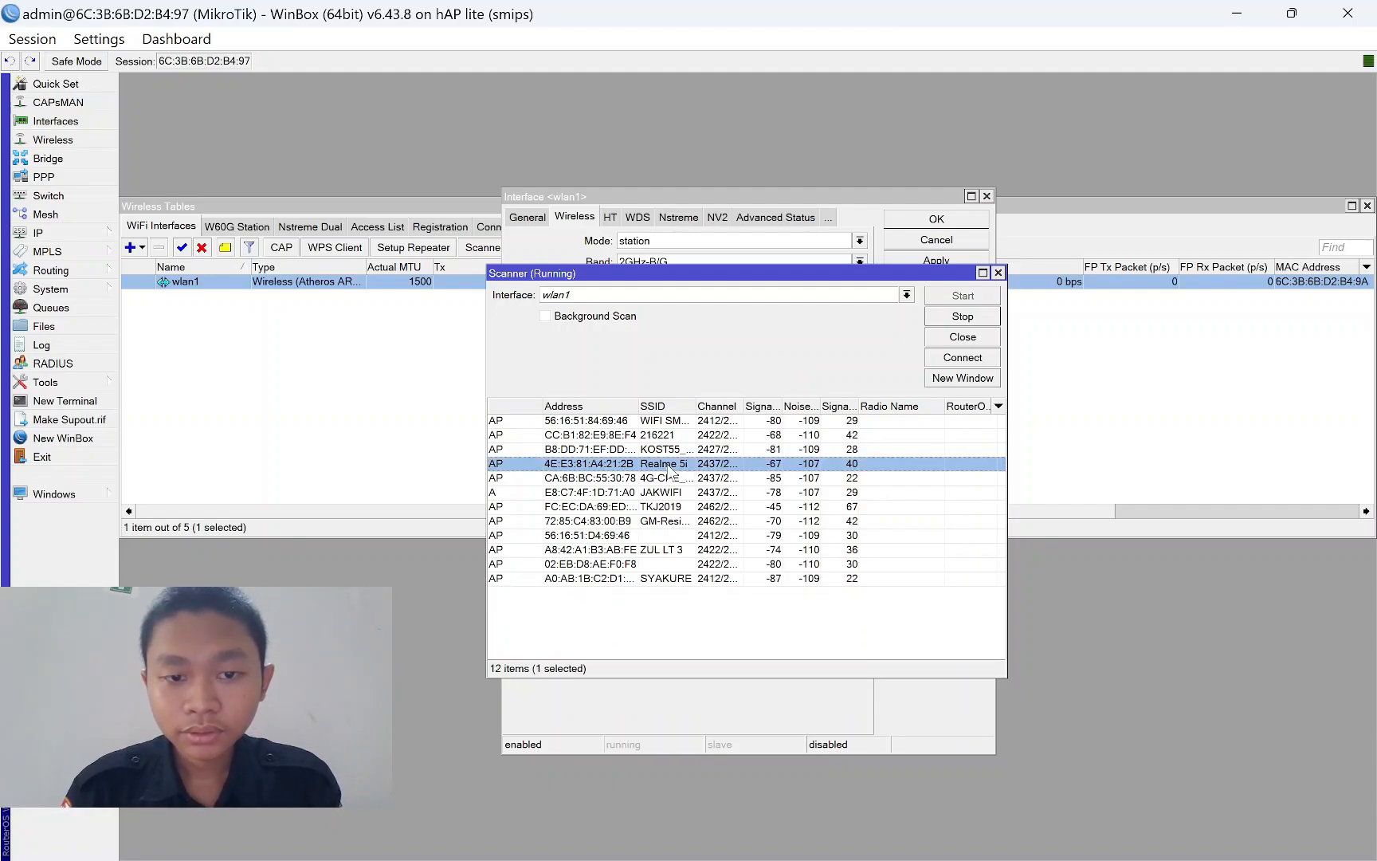
click(962, 357)
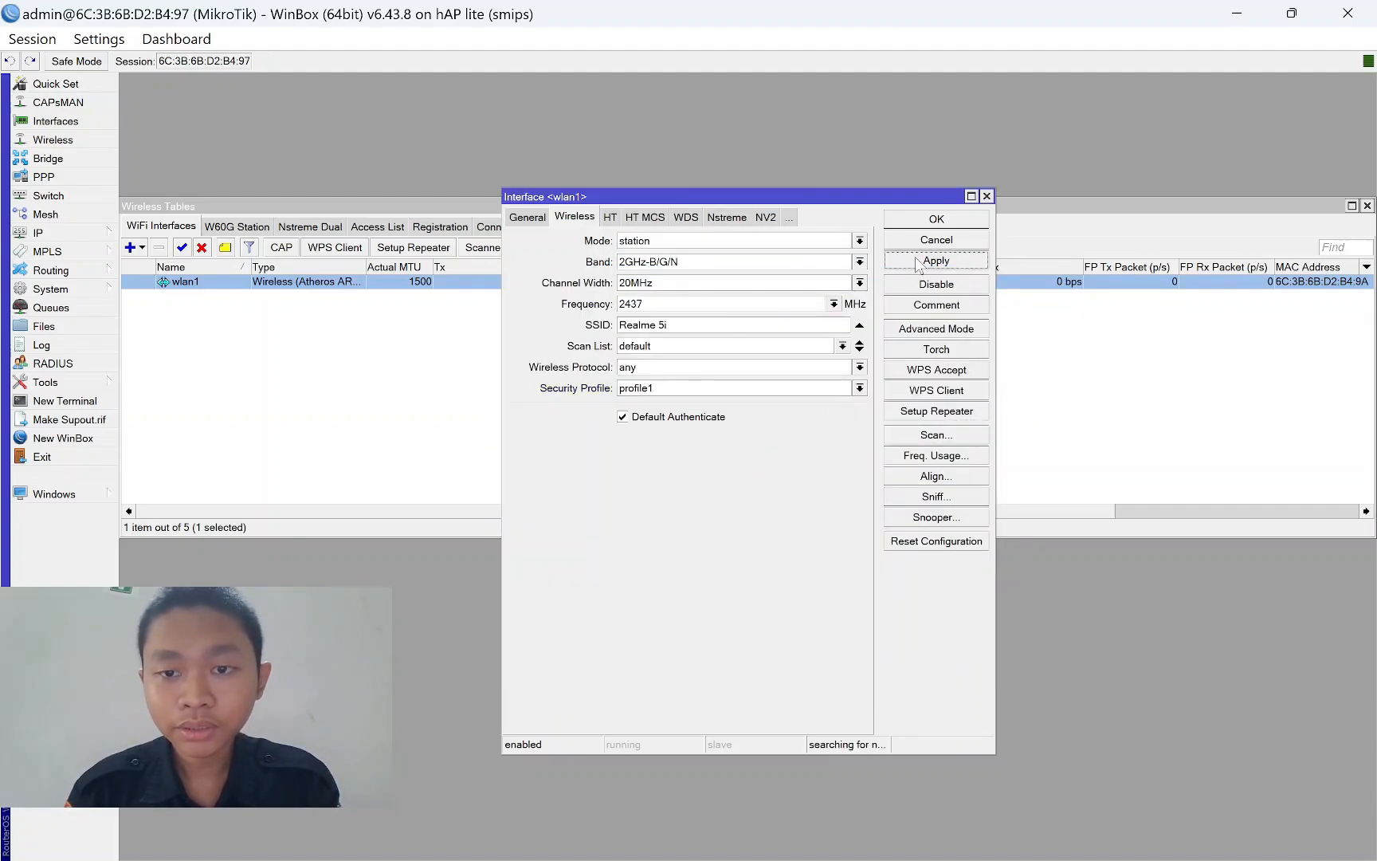
click(934, 219)
click(392, 420)
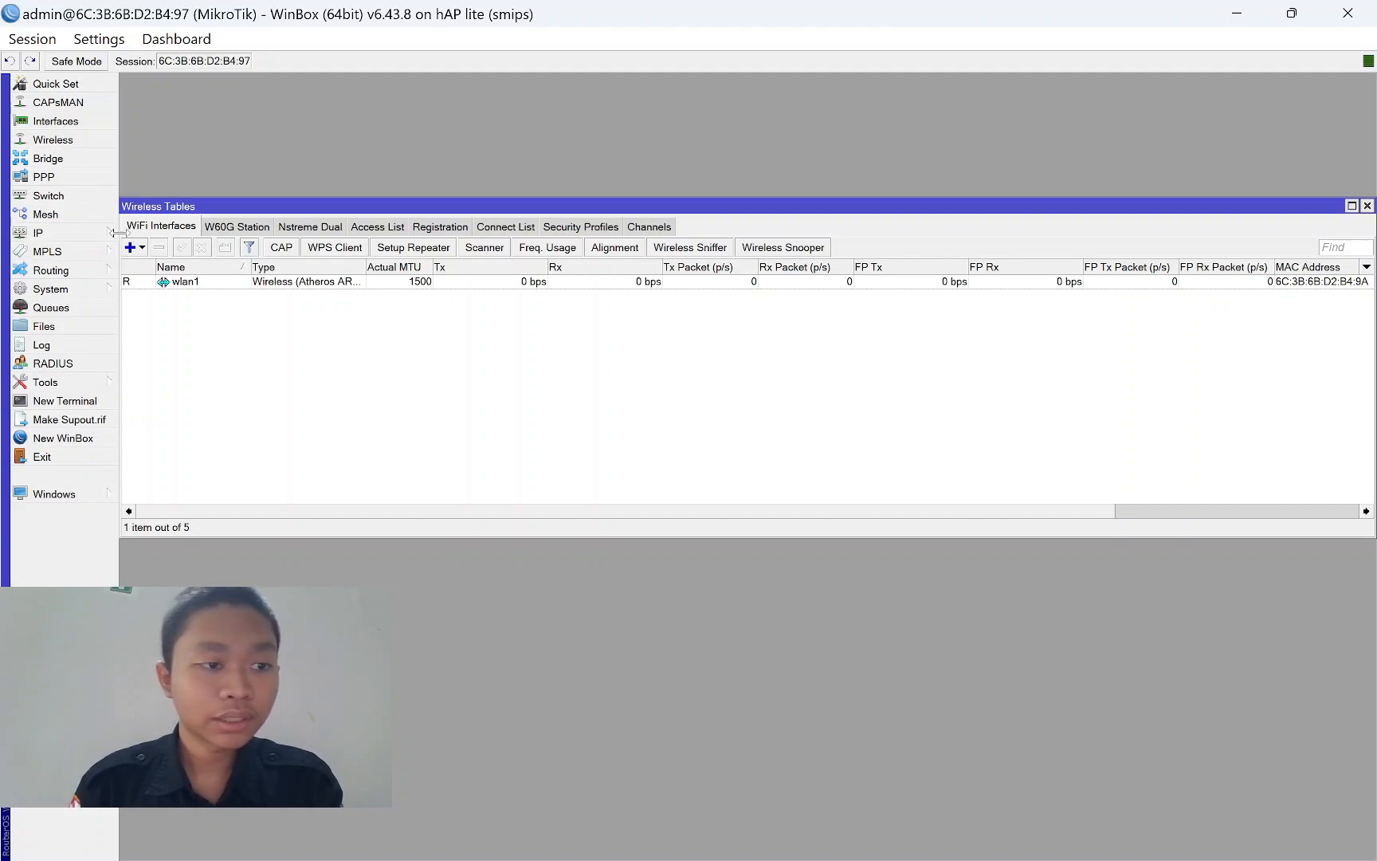
Add a DHCP client on the wlan1 interface with peer DNS, peer NTP and the default route enabled.
click(80, 234)
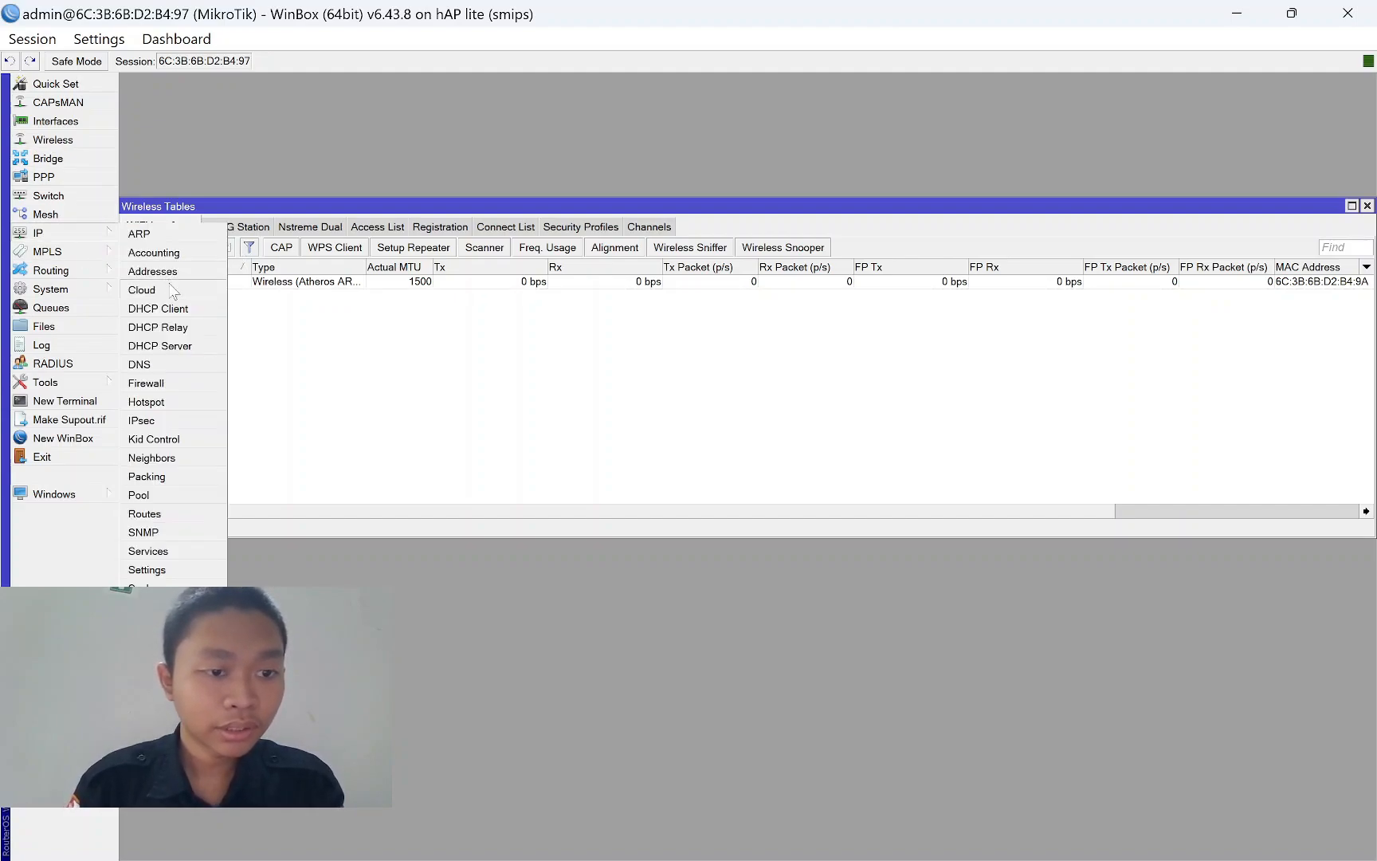
click(158, 309)
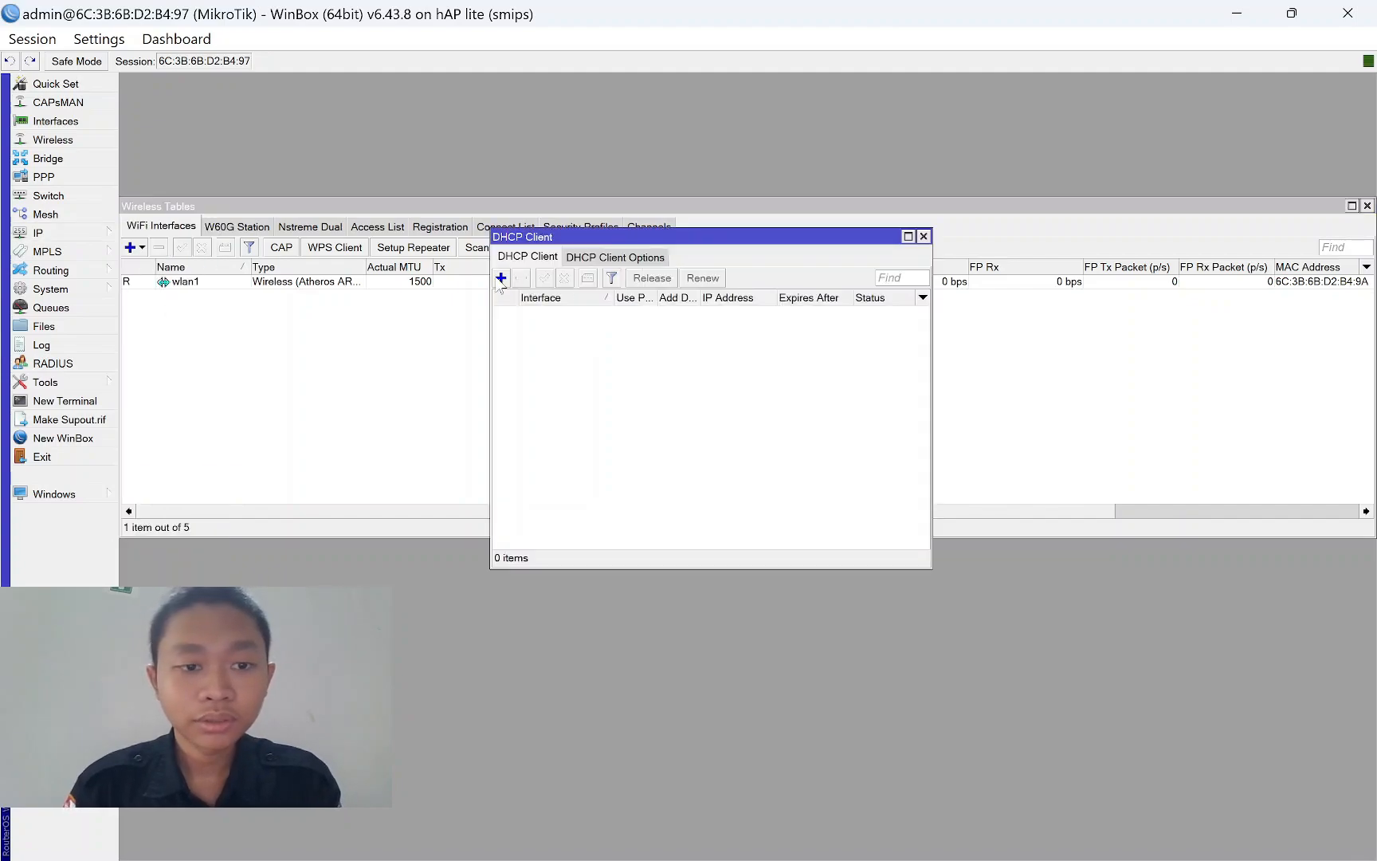
click(502, 278)
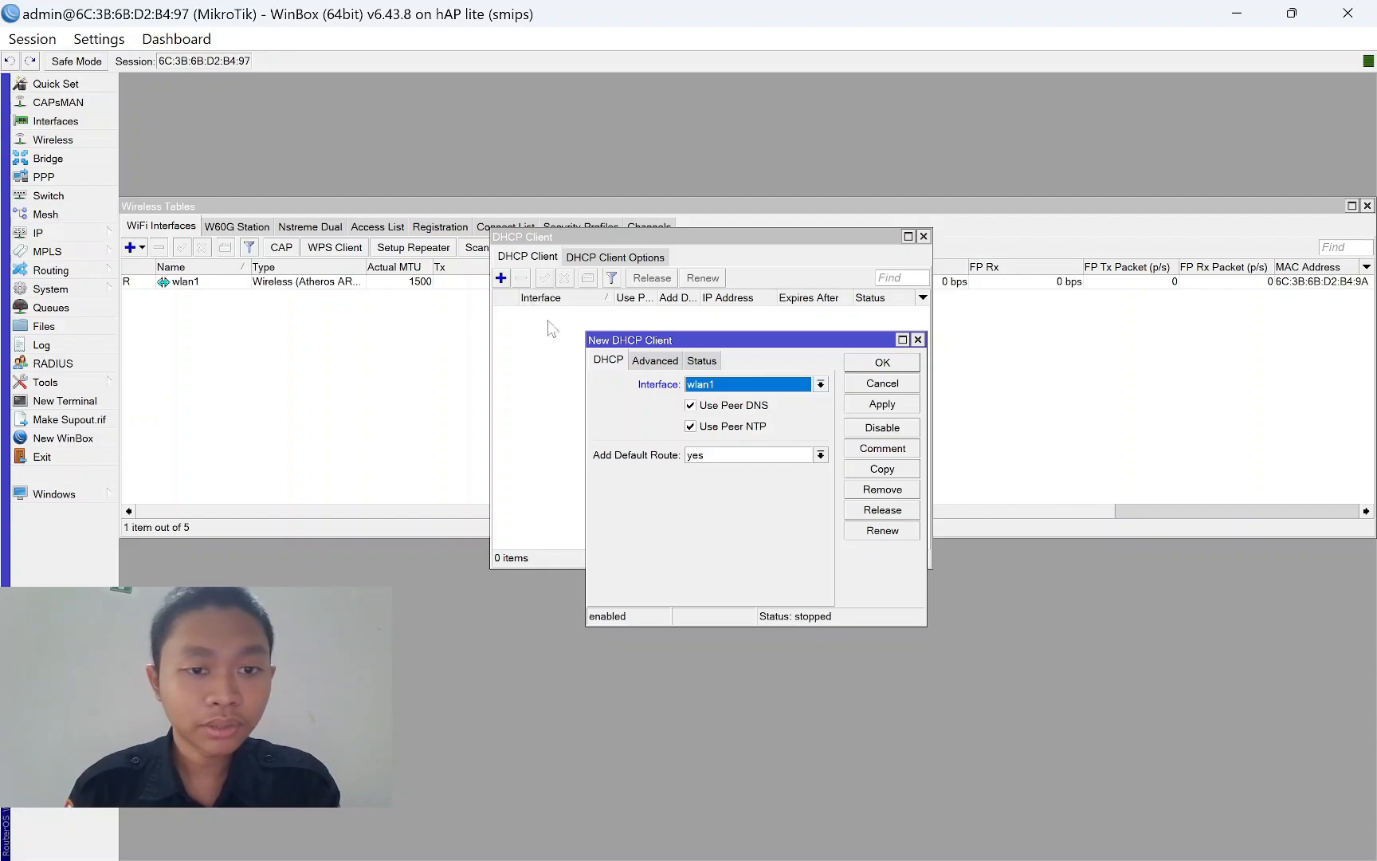
click(549, 346)
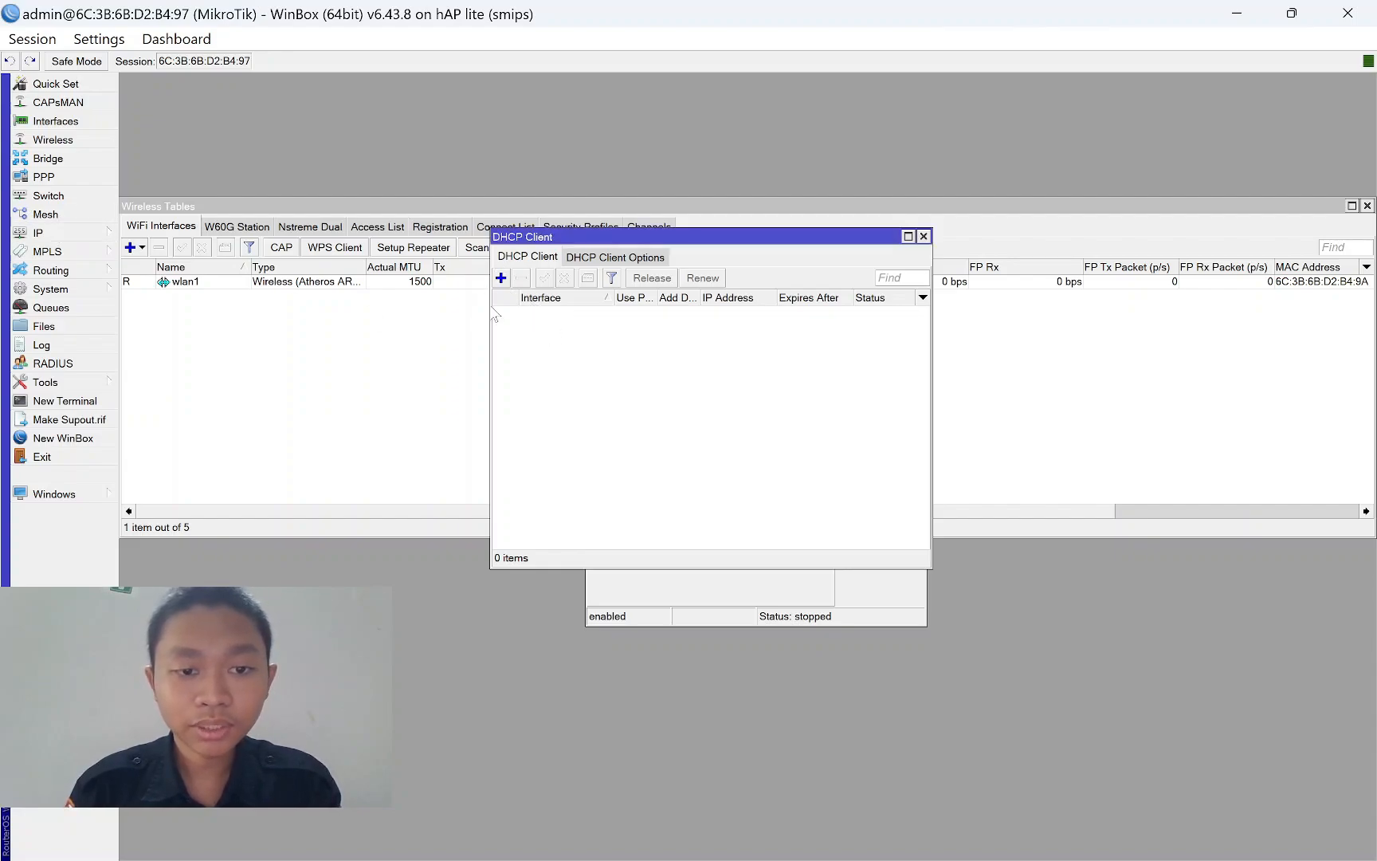
click(682, 593)
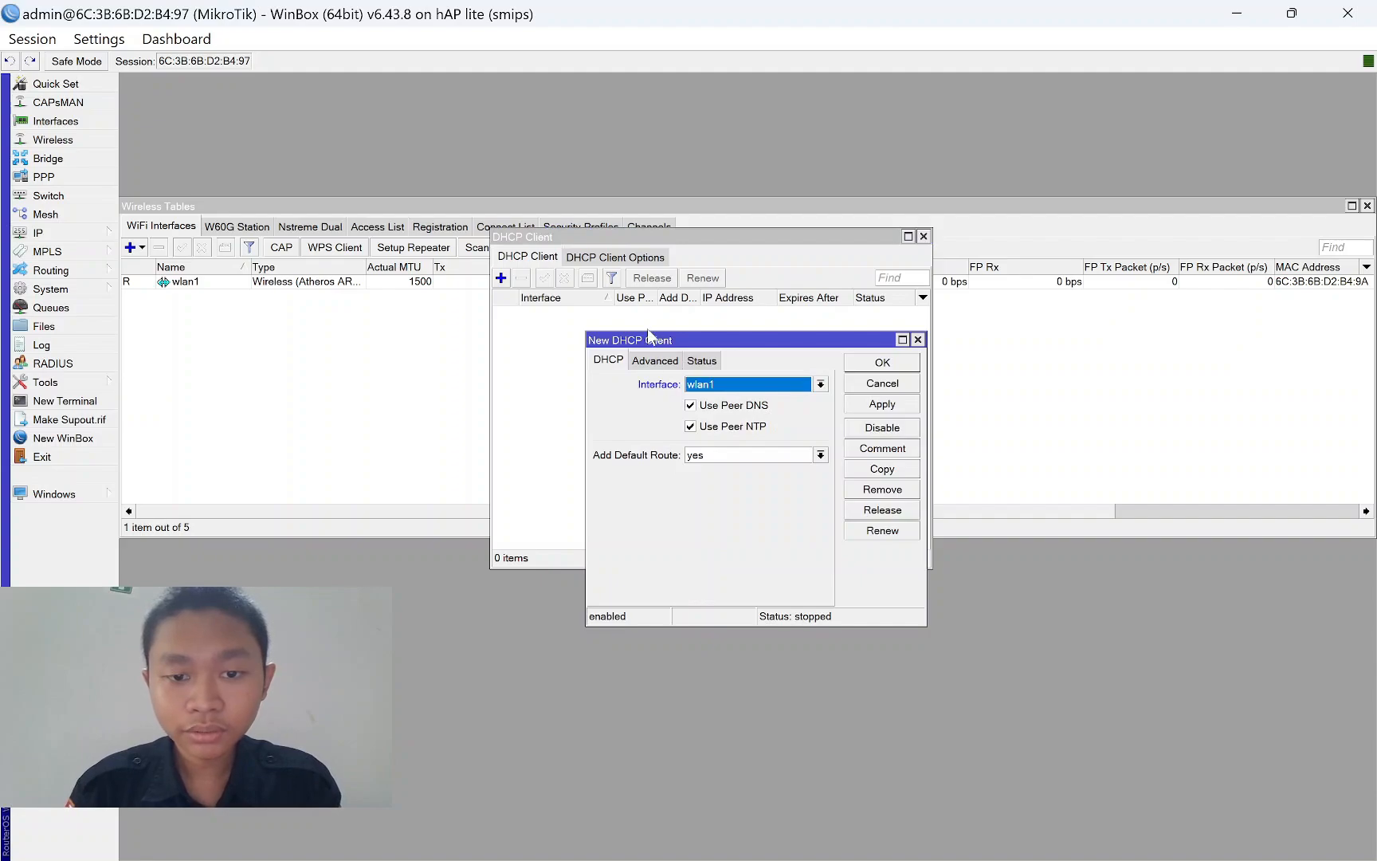
click(730, 388)
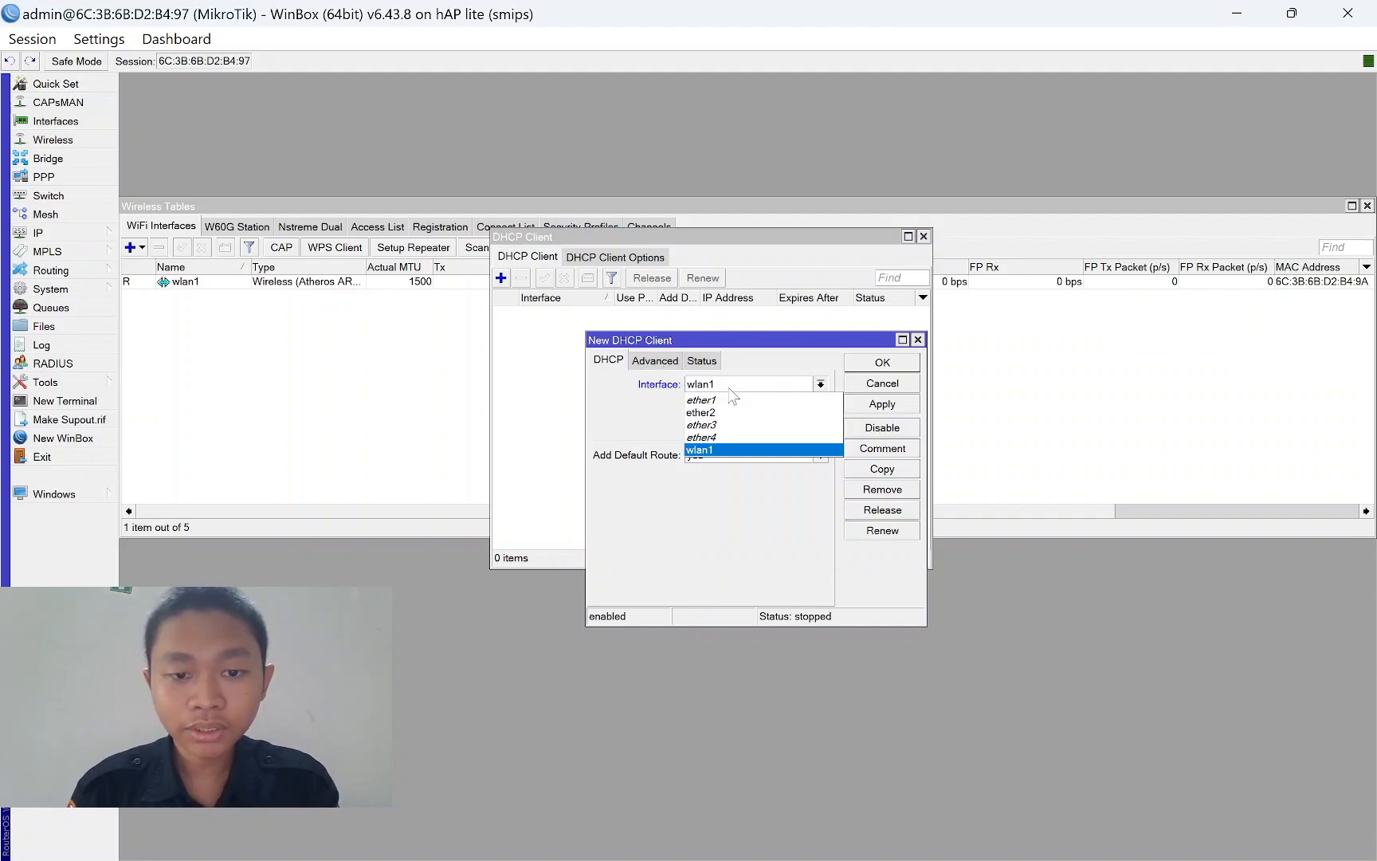
click(724, 451)
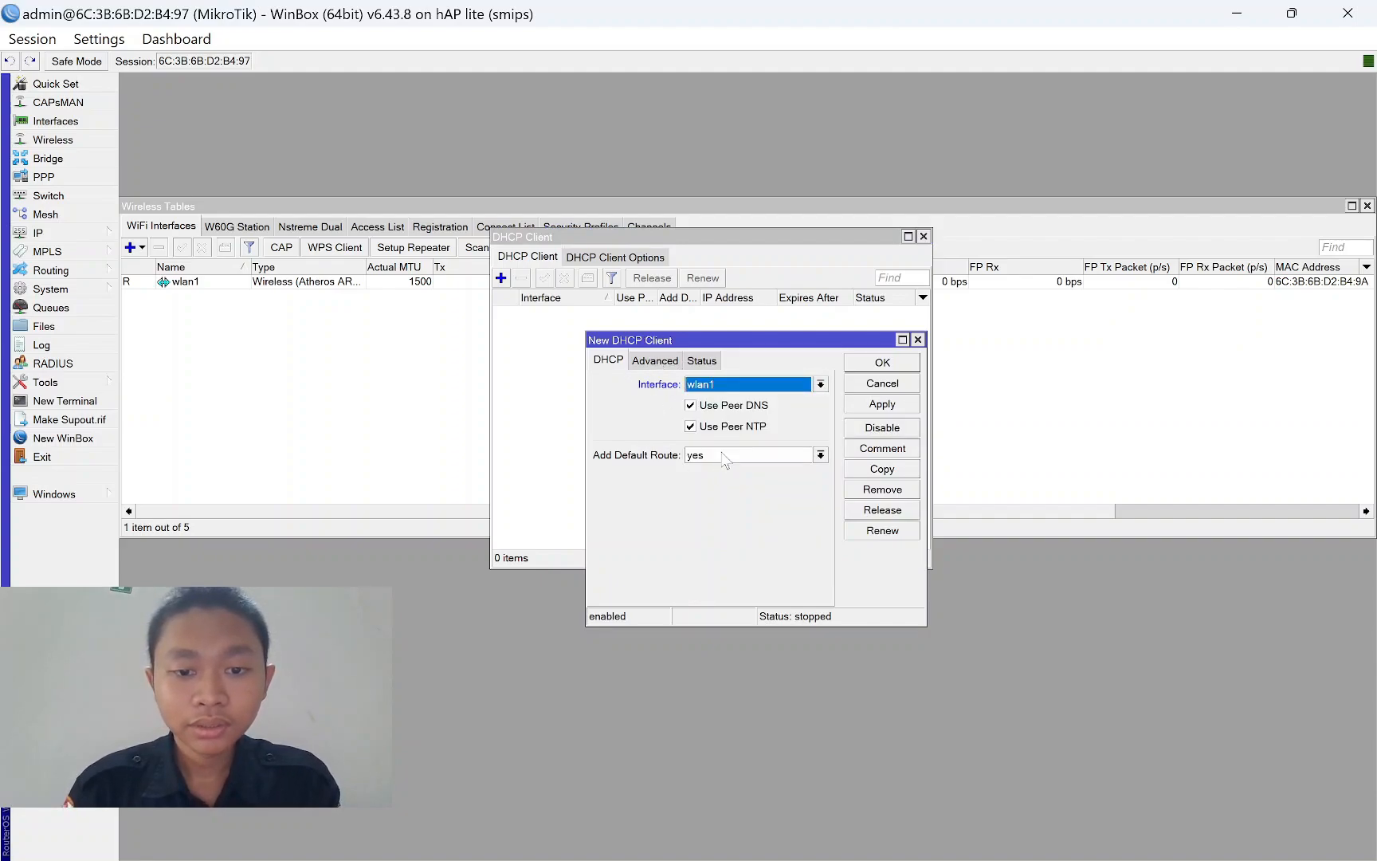
click(884, 406)
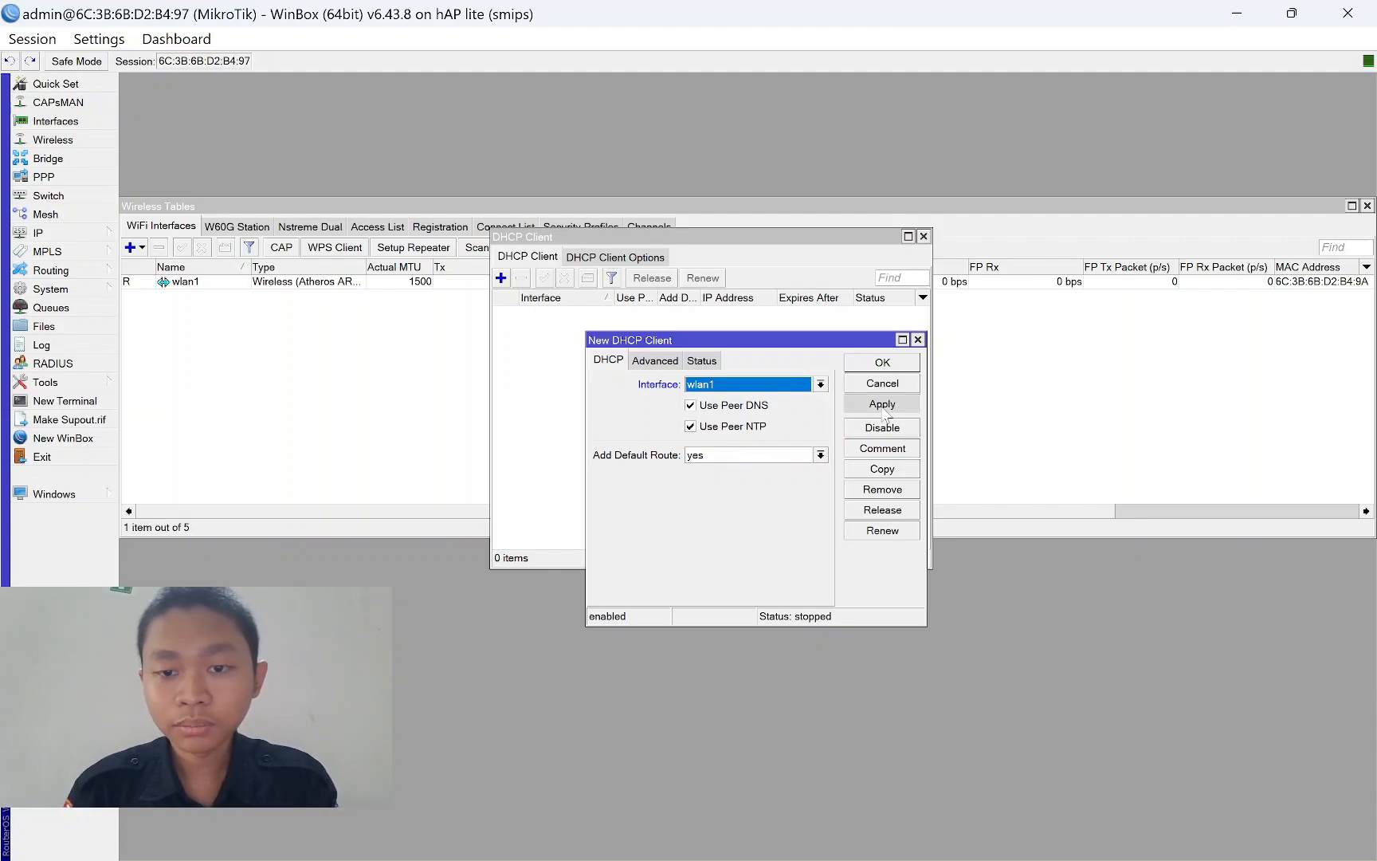
click(895, 364)
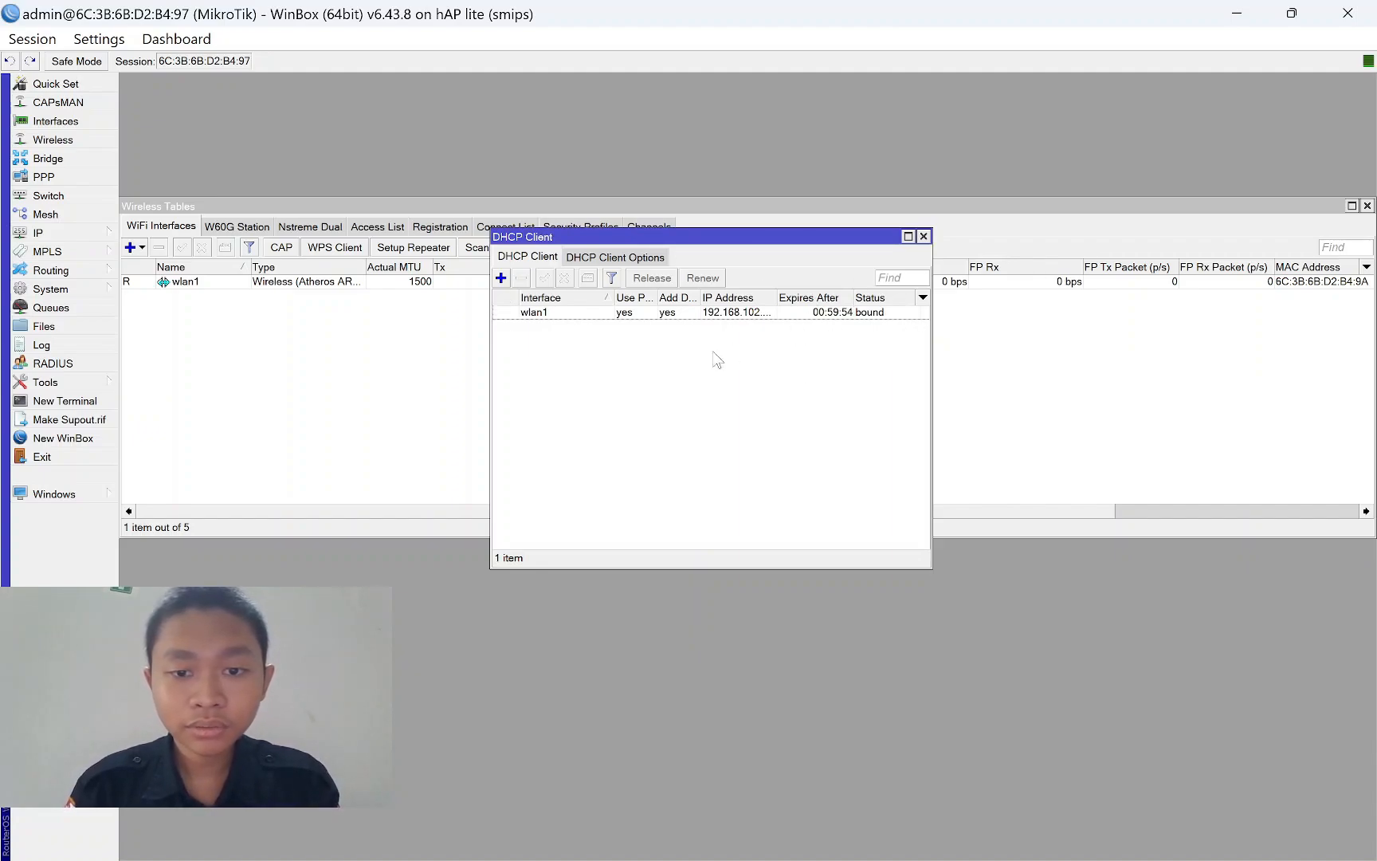
Create a VLAN interface named vlan100 with VLAN ID 100 on ether2 and save it.
click(924, 236)
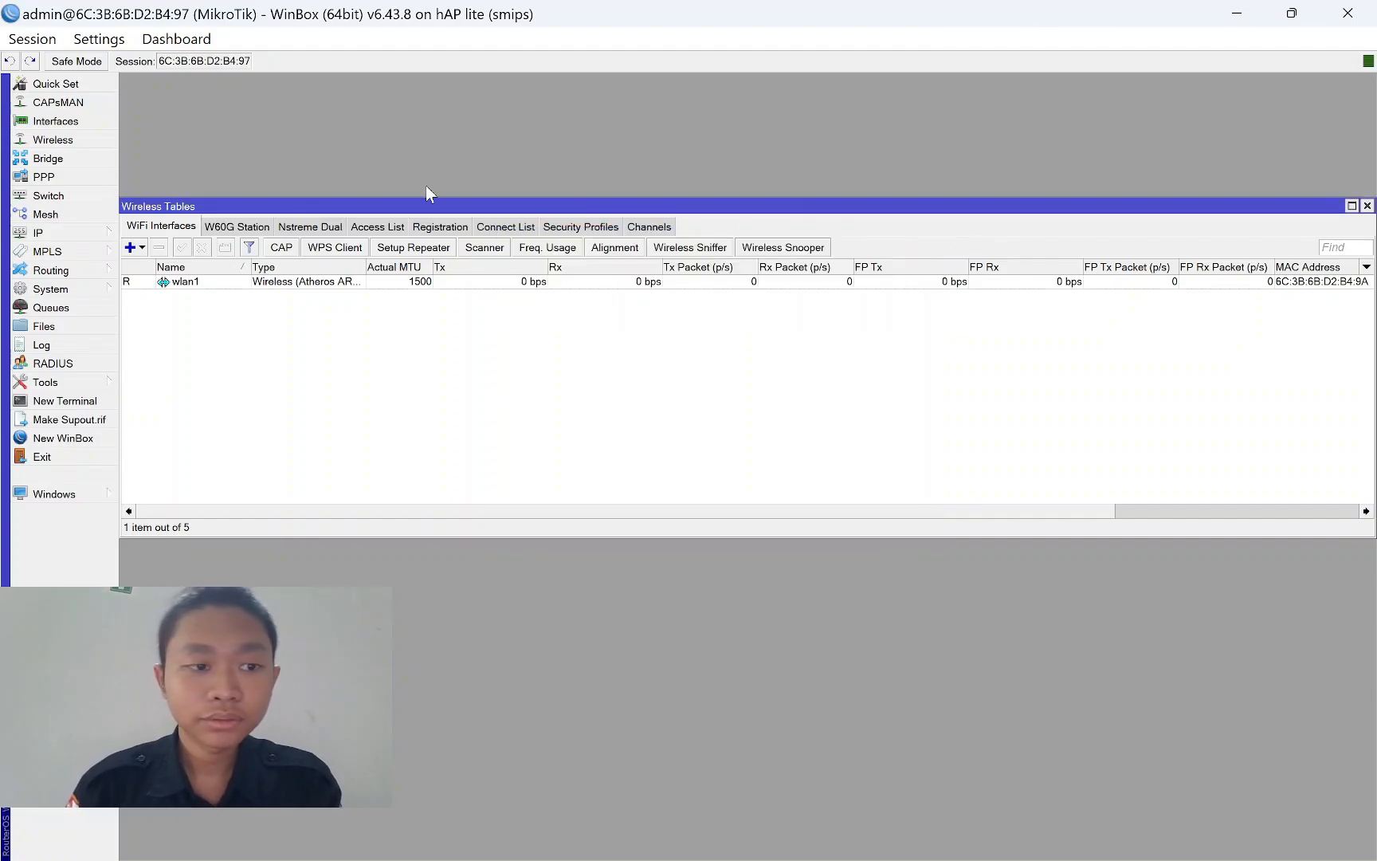
click(1367, 206)
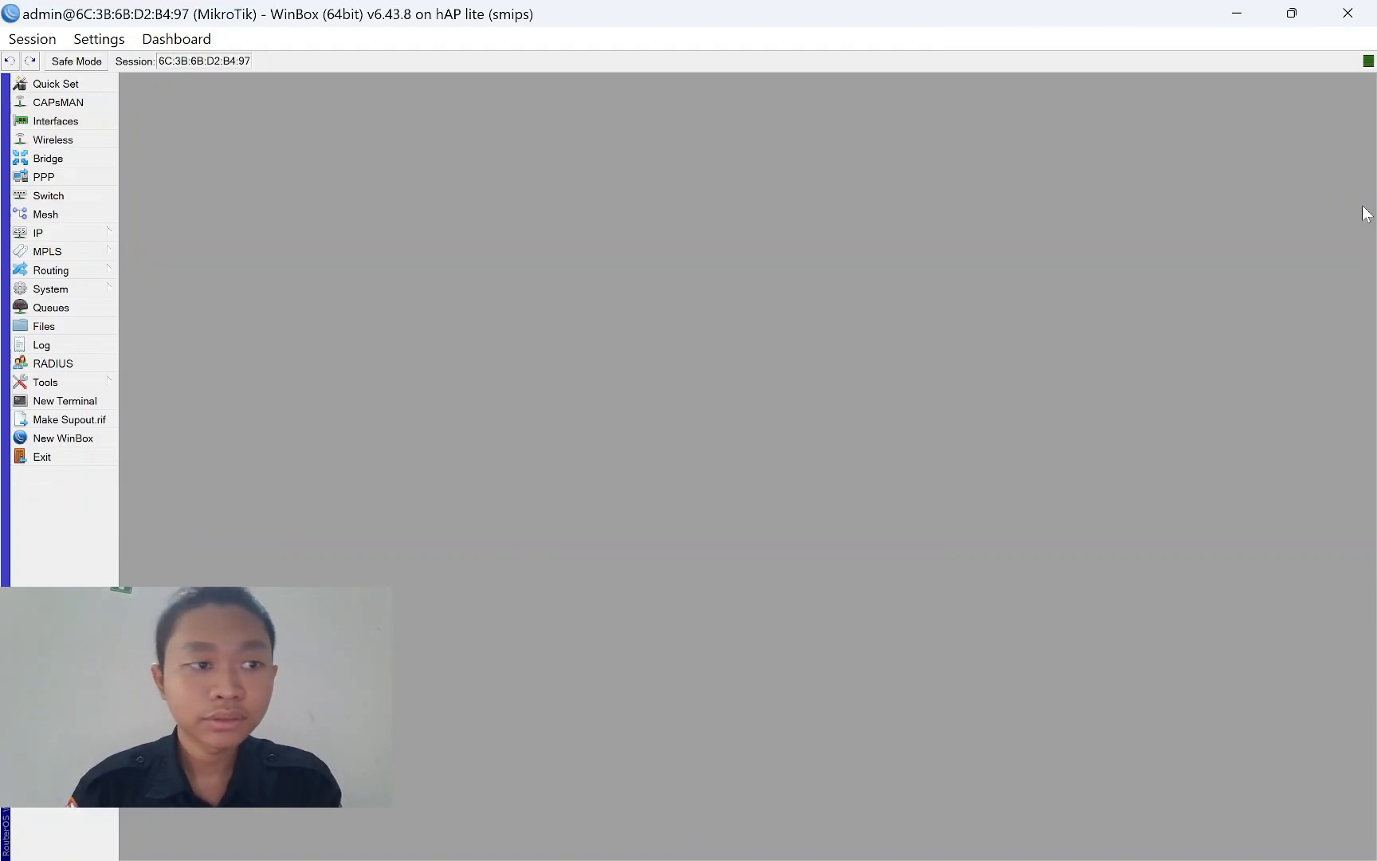
click(56, 122)
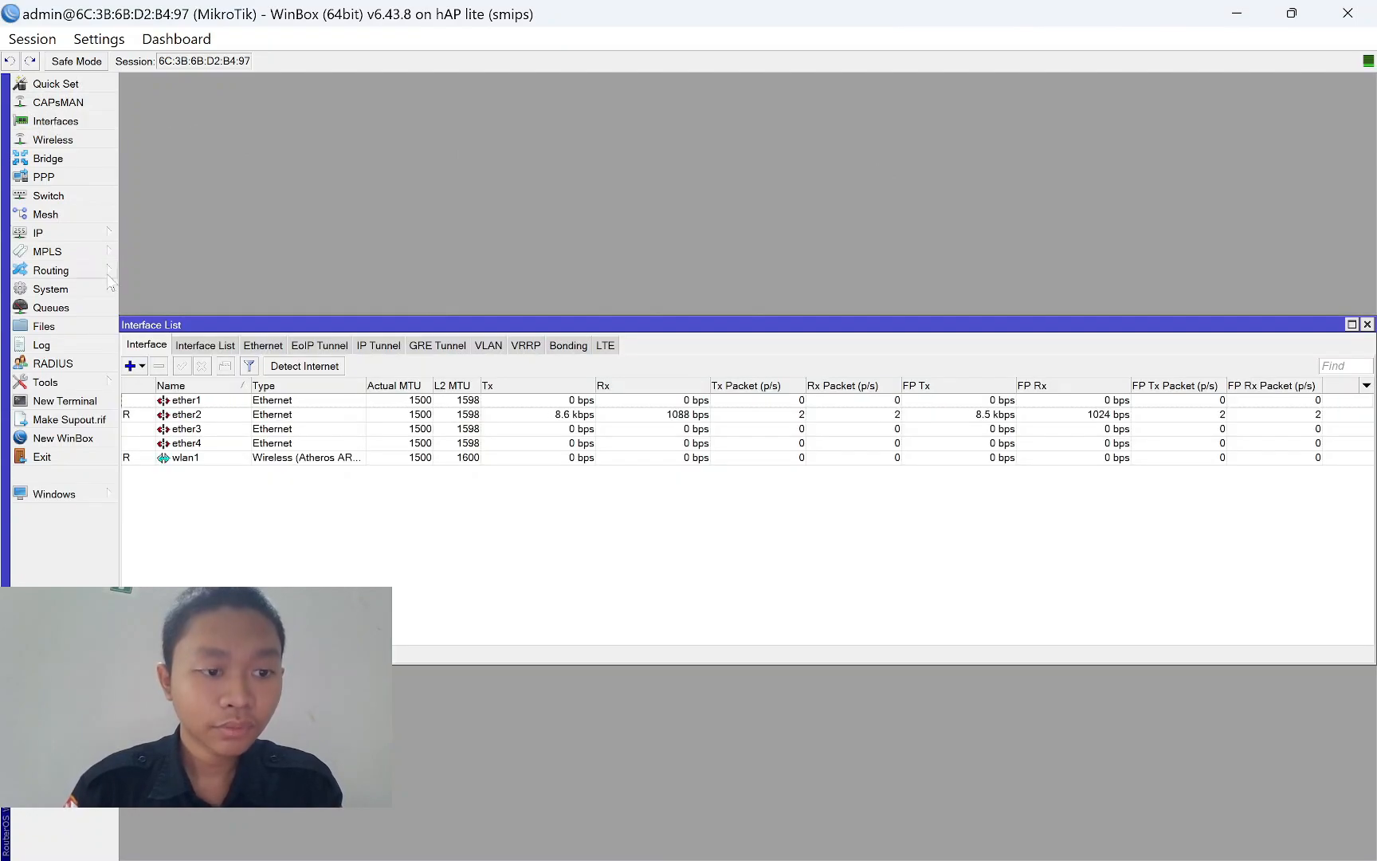
click(141, 368)
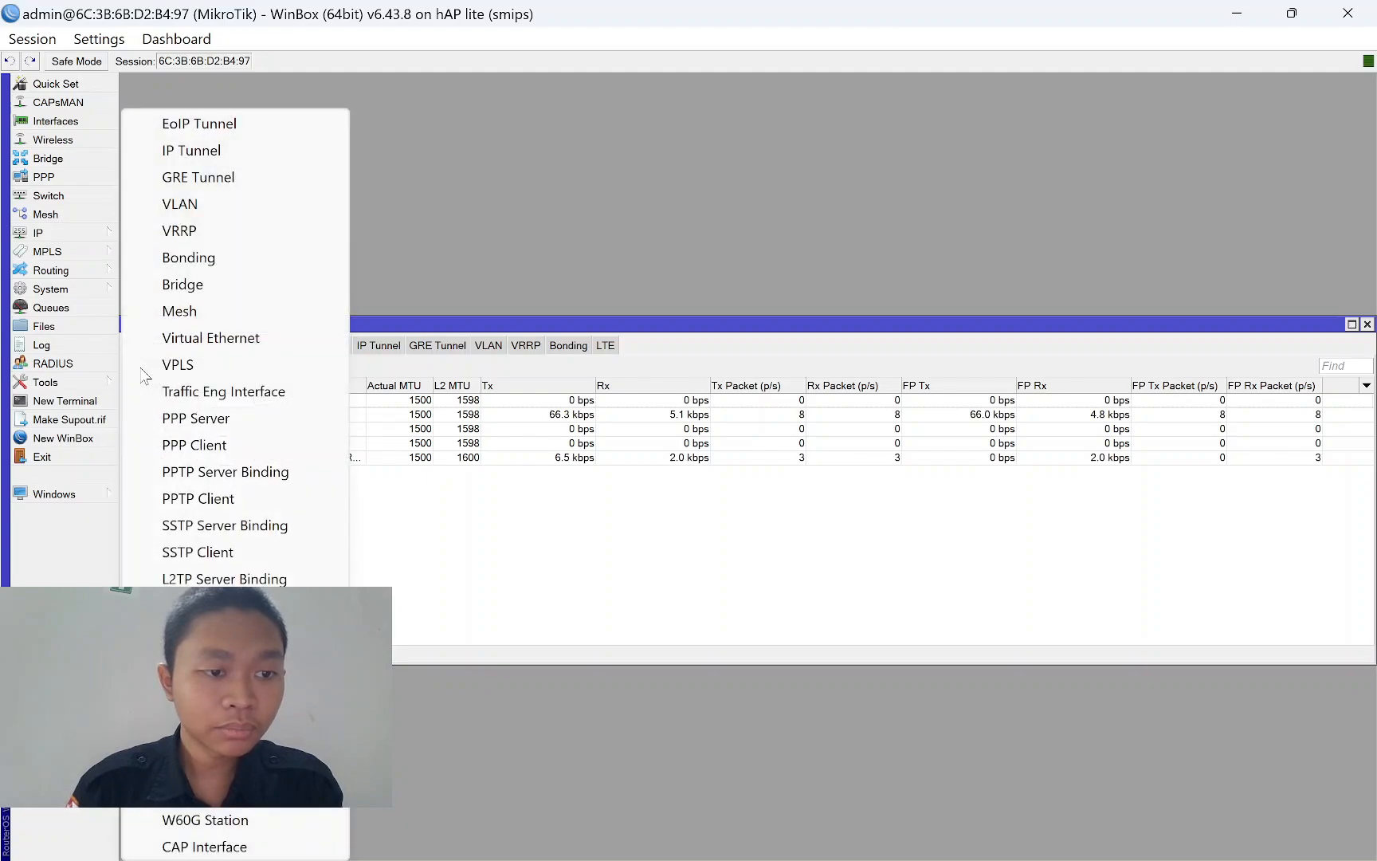
click(220, 210)
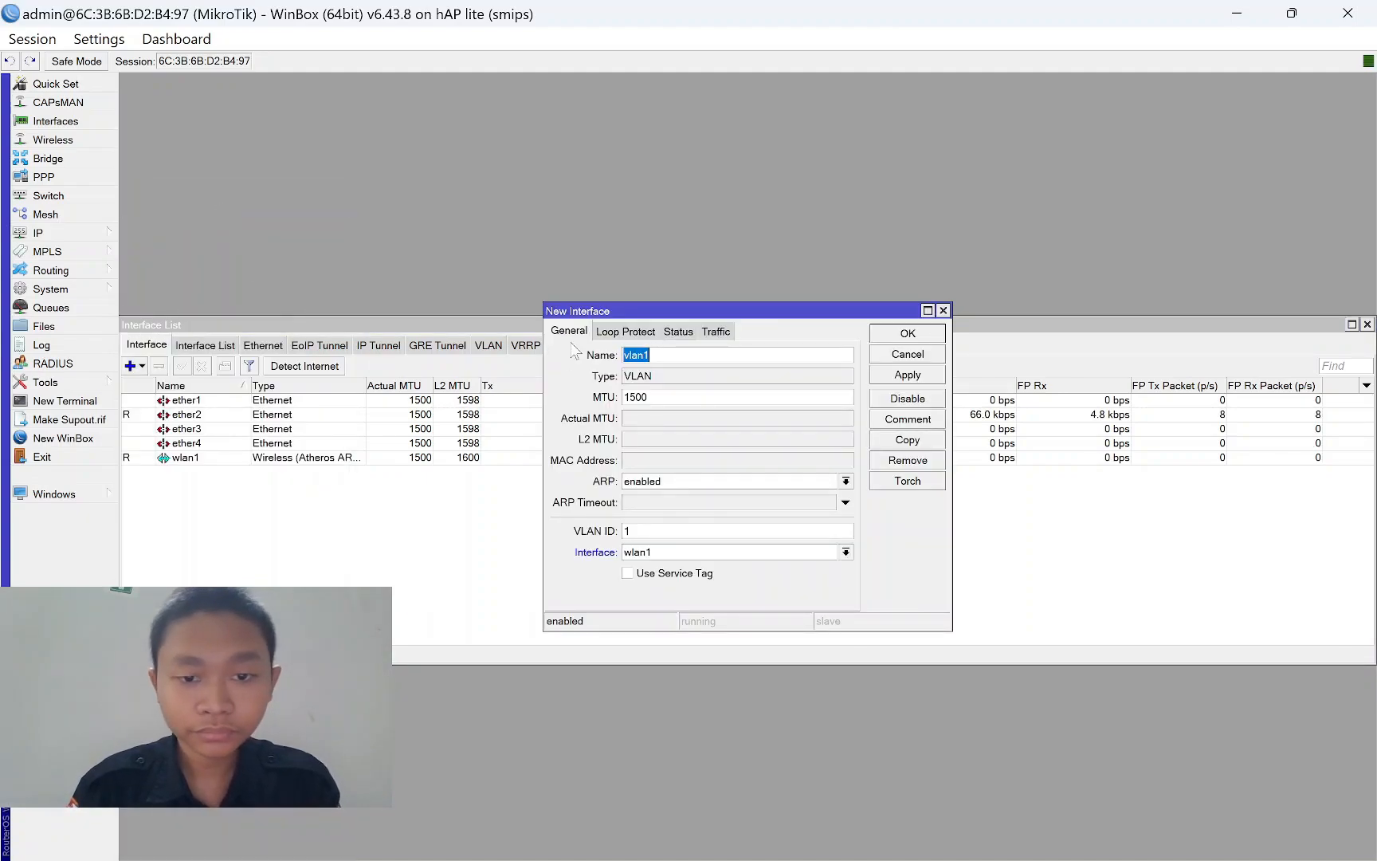
click(652, 356)
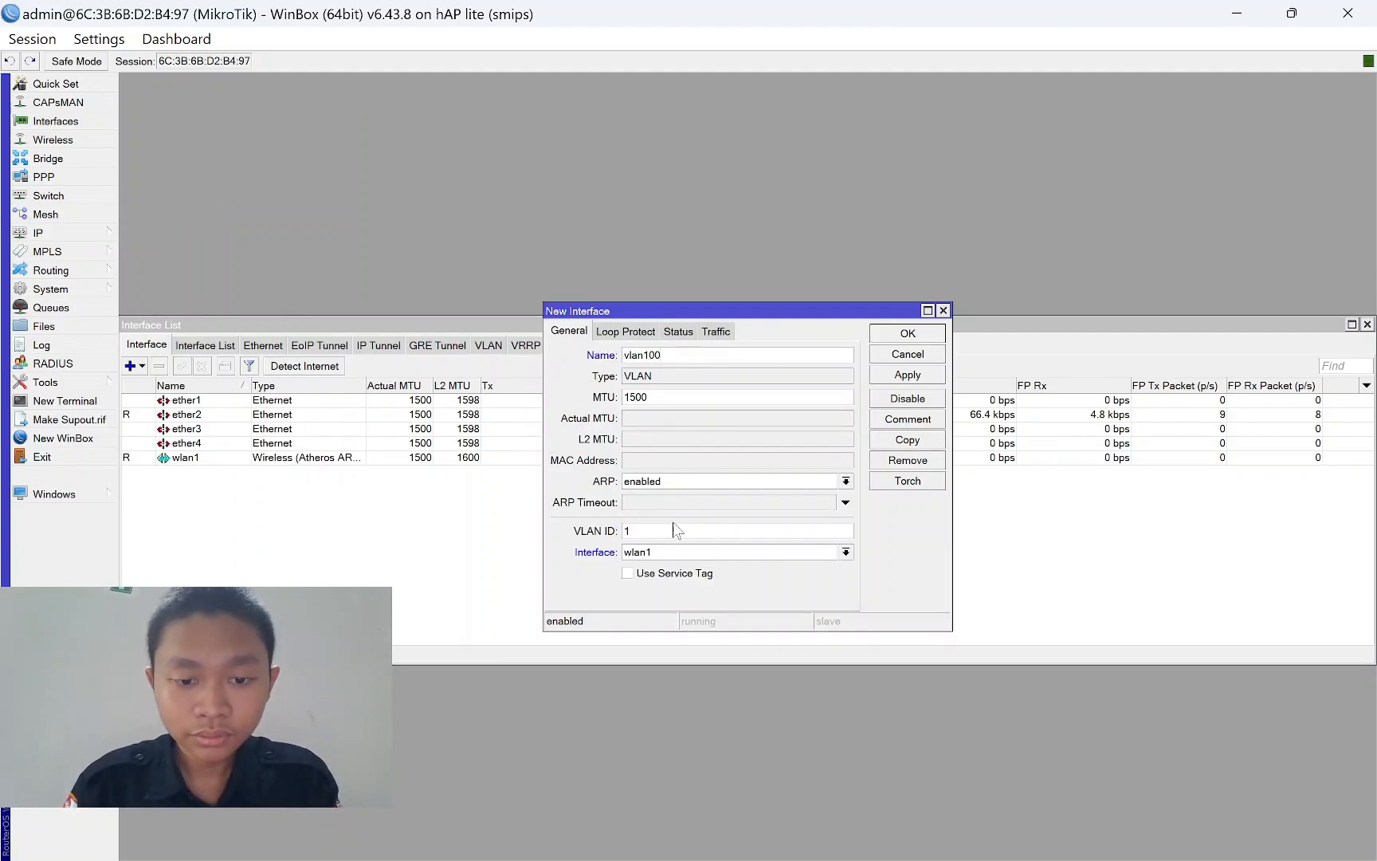
click(630, 530)
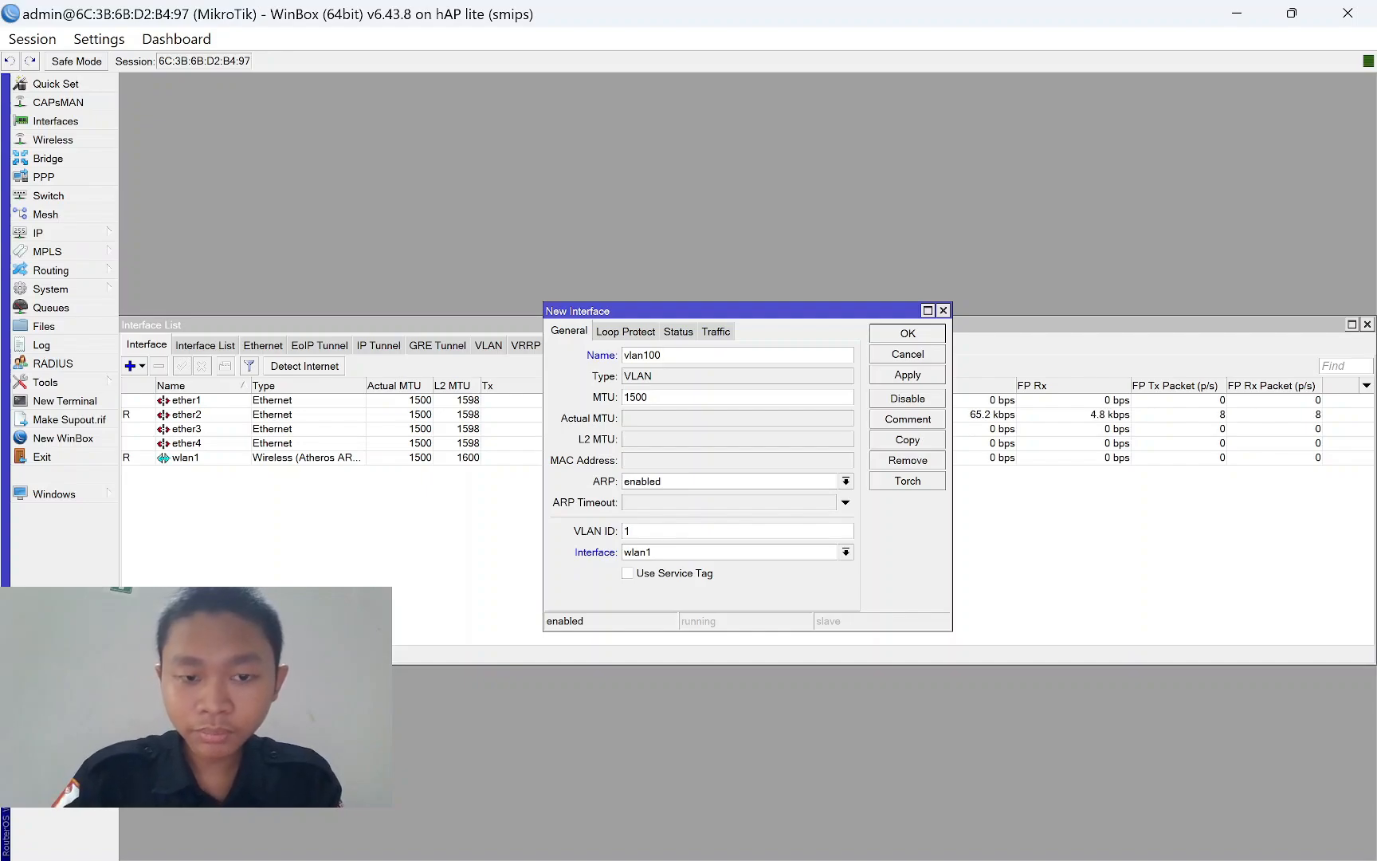
text(00)
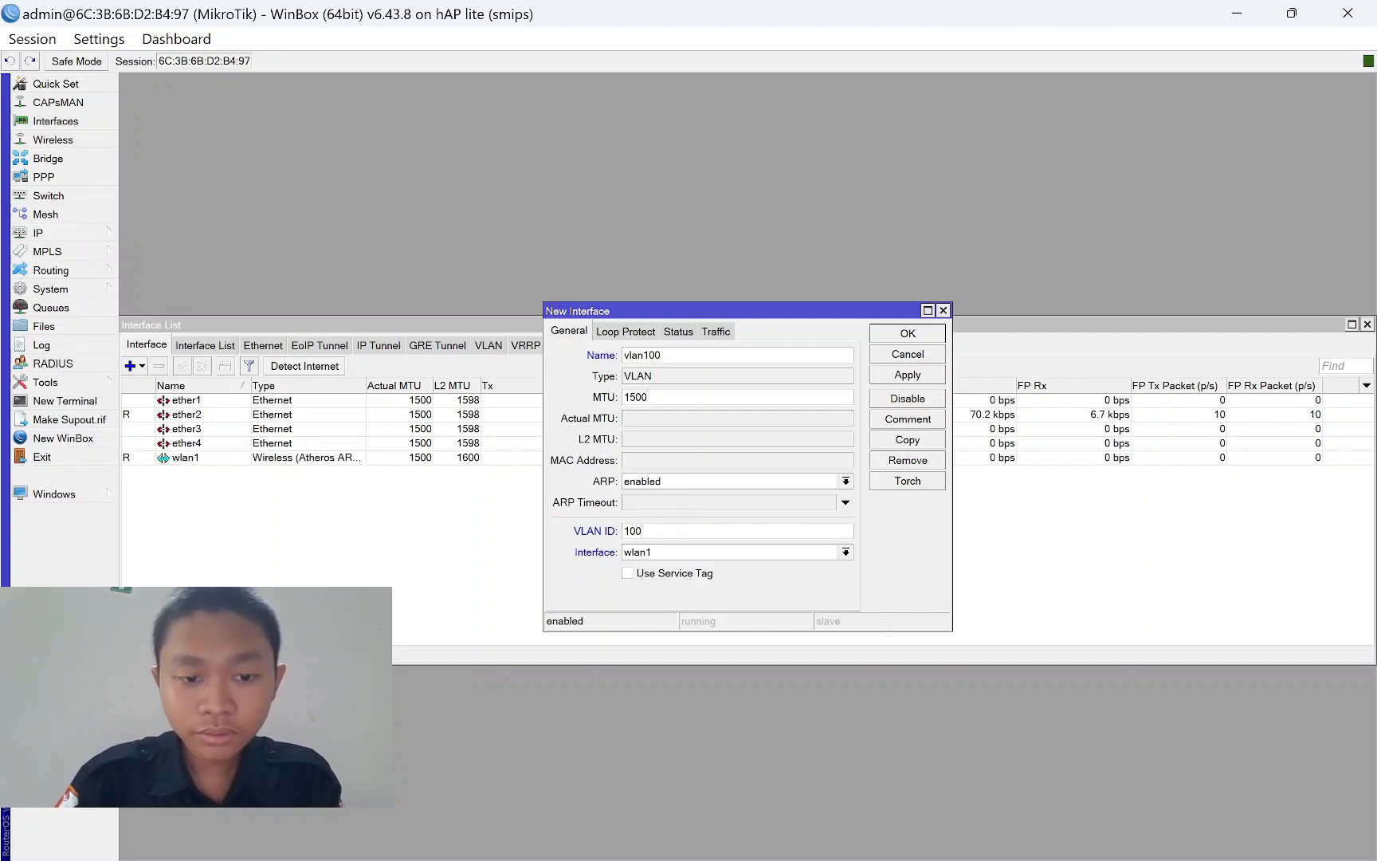
click(677, 552)
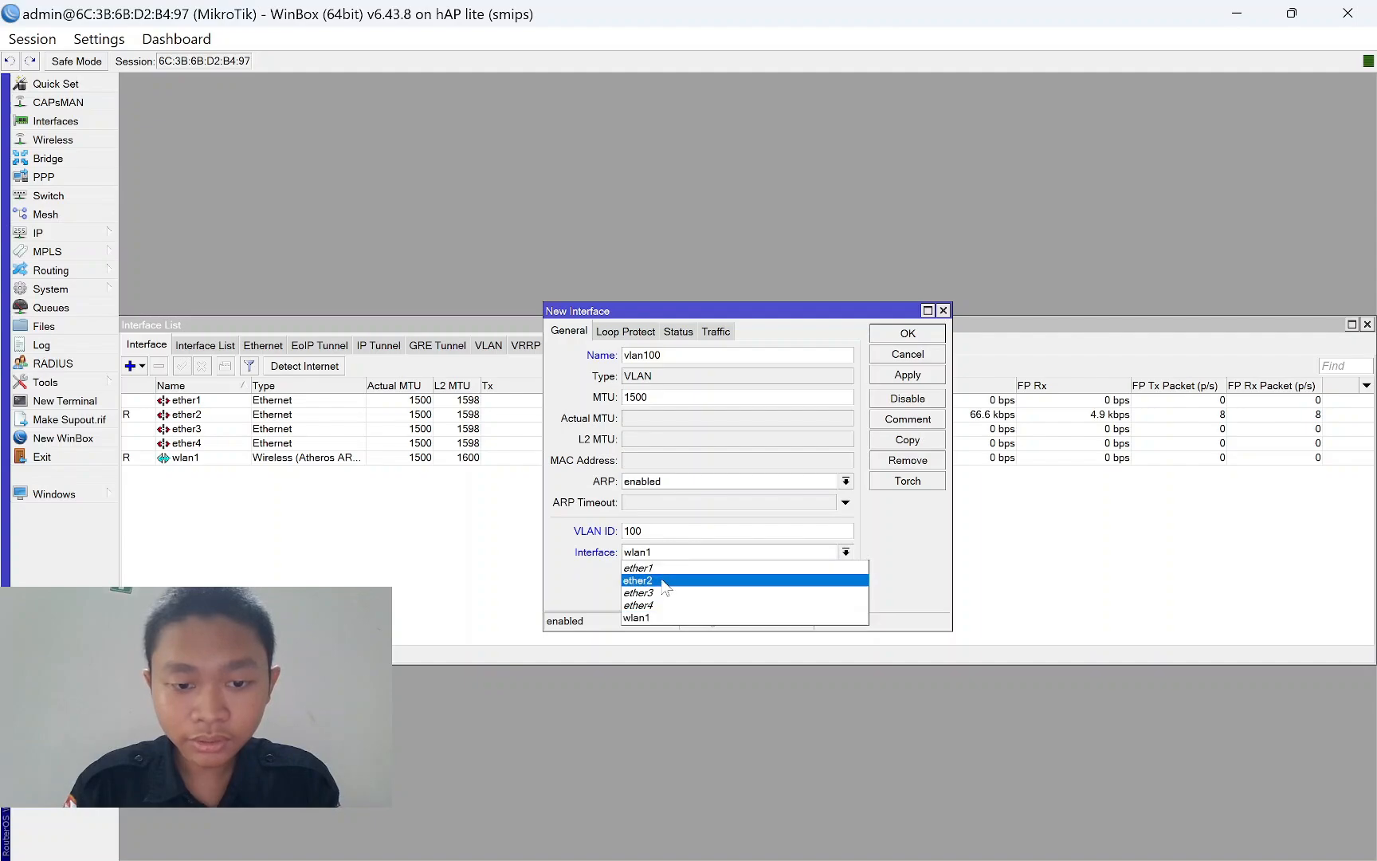
click(664, 581)
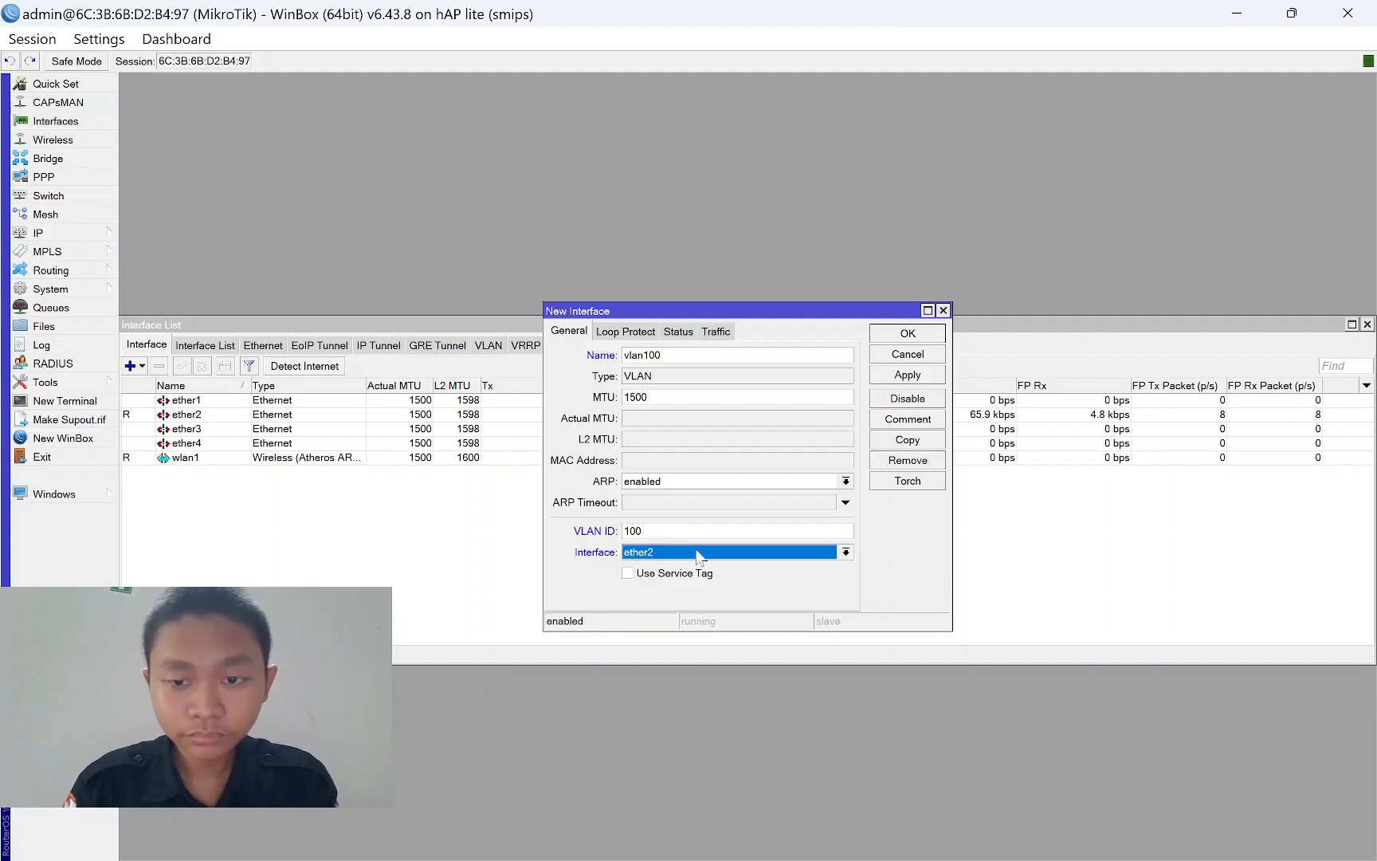
click(908, 378)
click(906, 333)
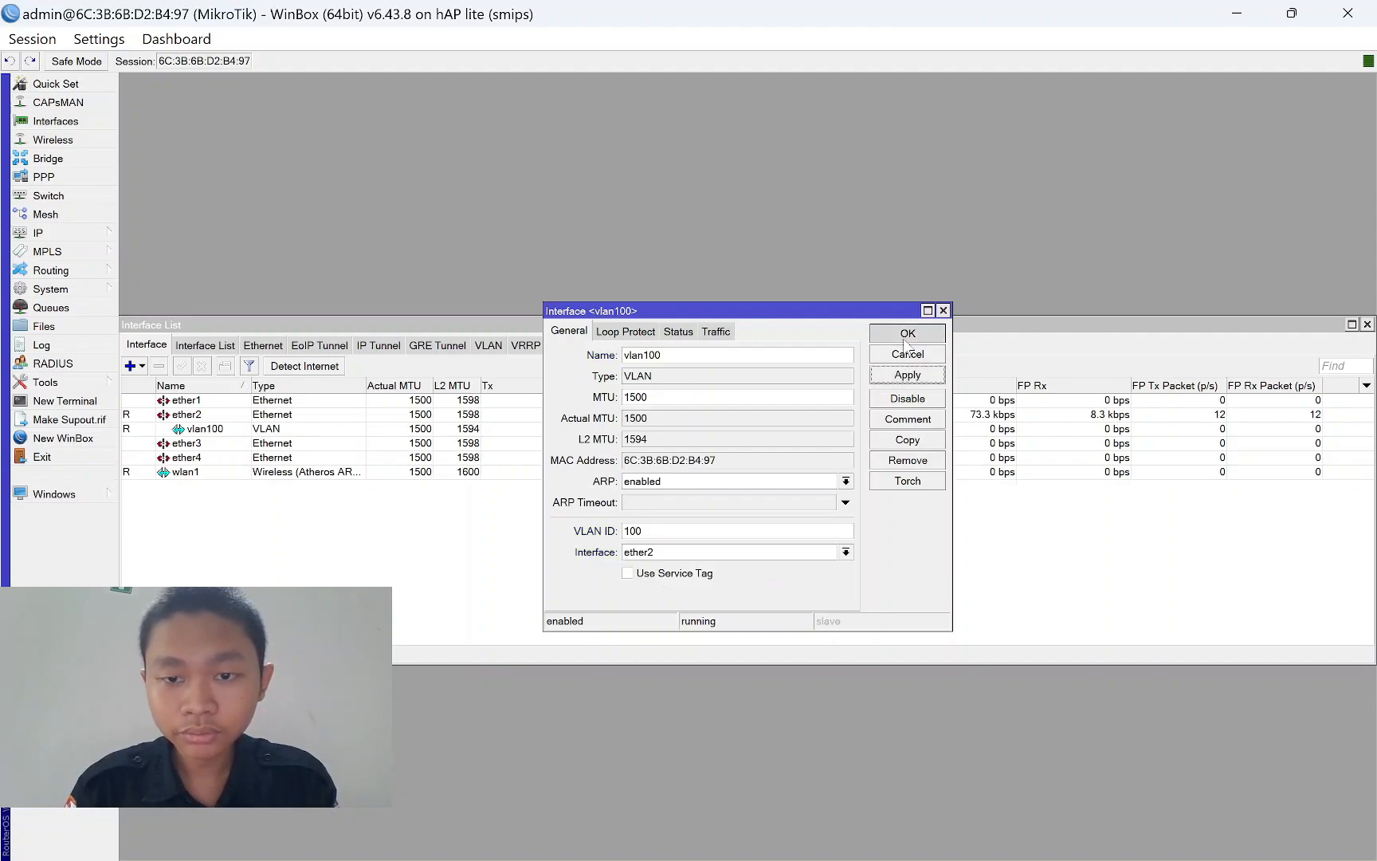
Create a second VLAN interface named vlan200 with VLAN ID 200 on ether2 and save it.
click(139, 366)
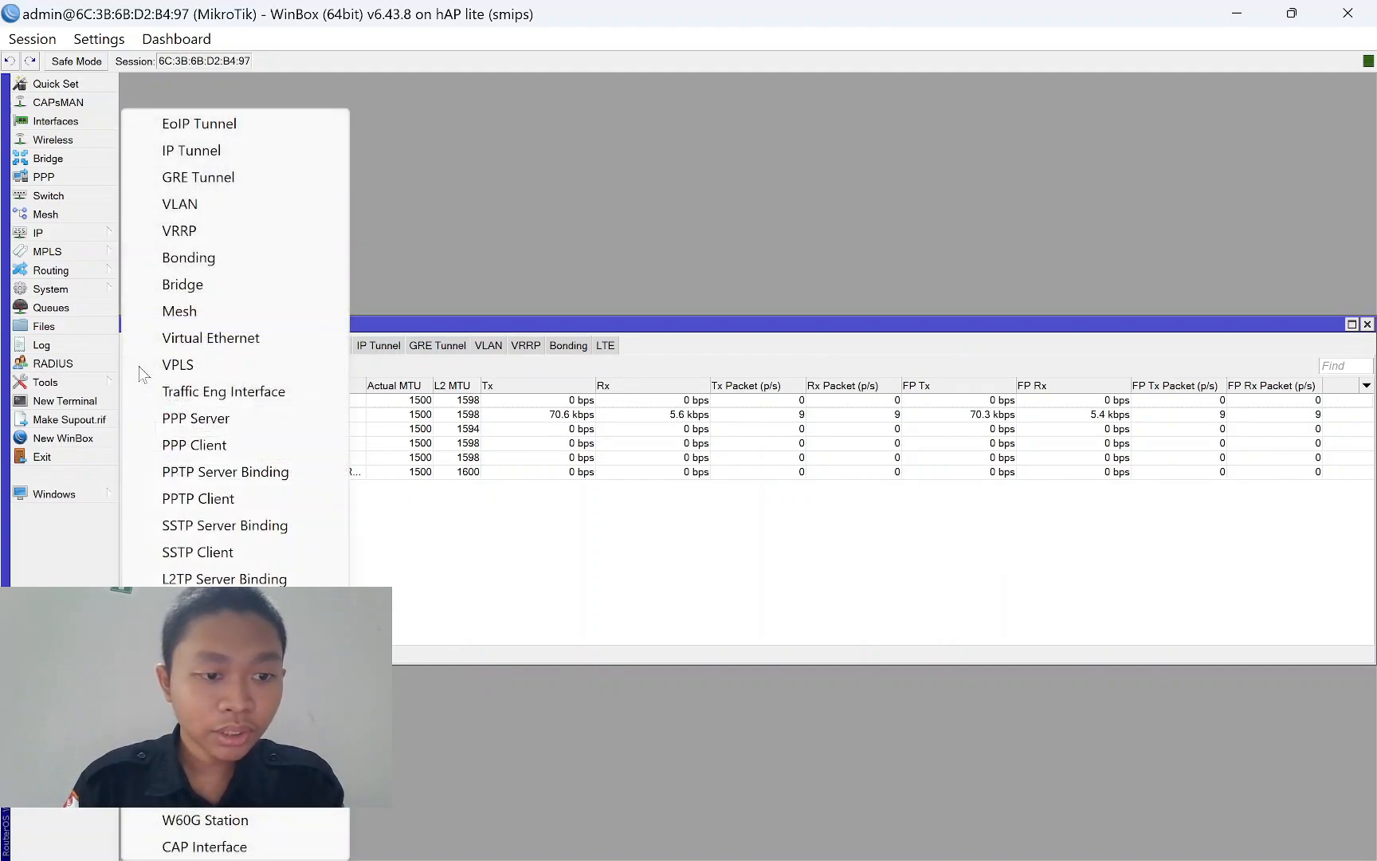
click(226, 205)
click(649, 354)
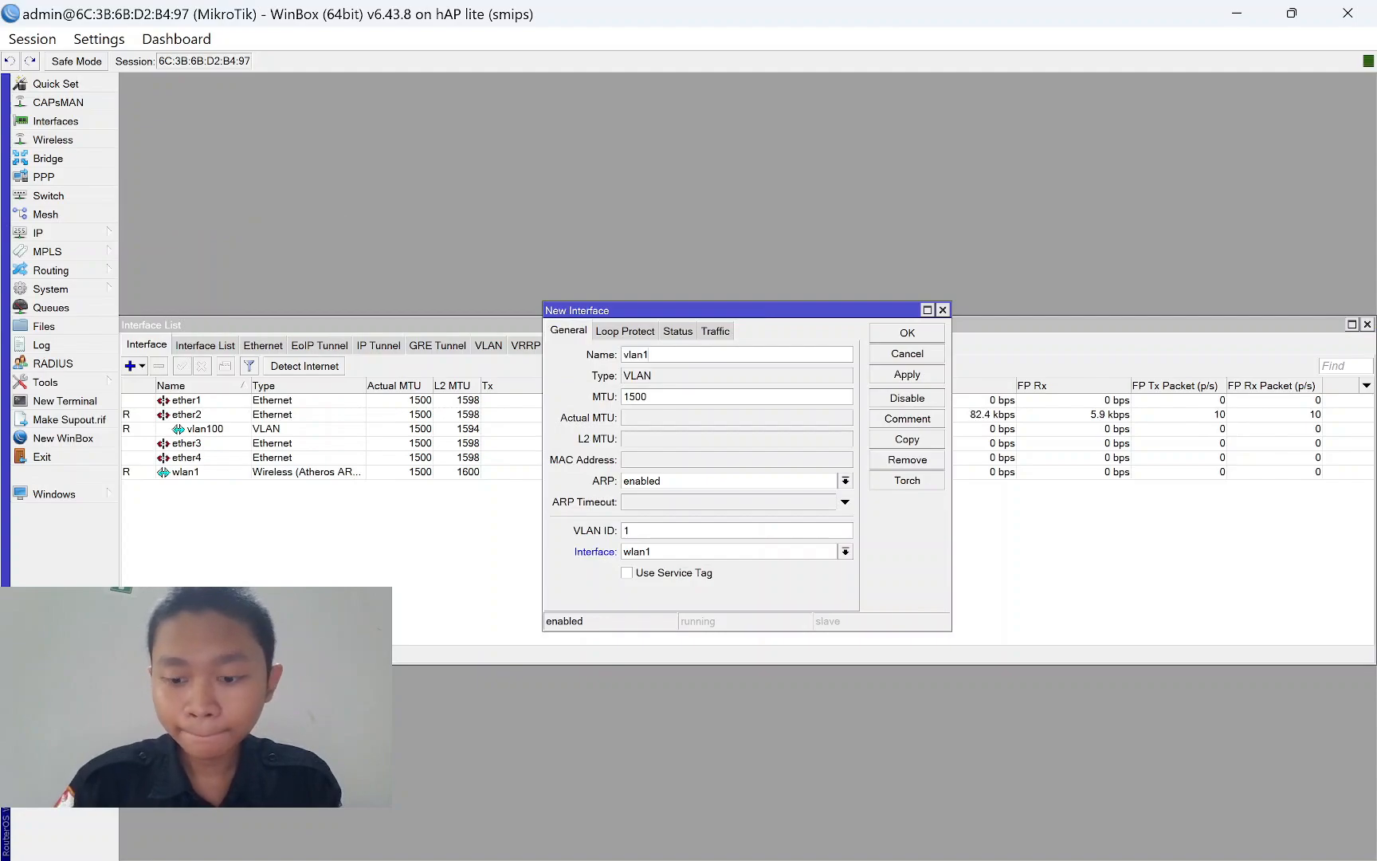
key(BackSpace)
text(200)
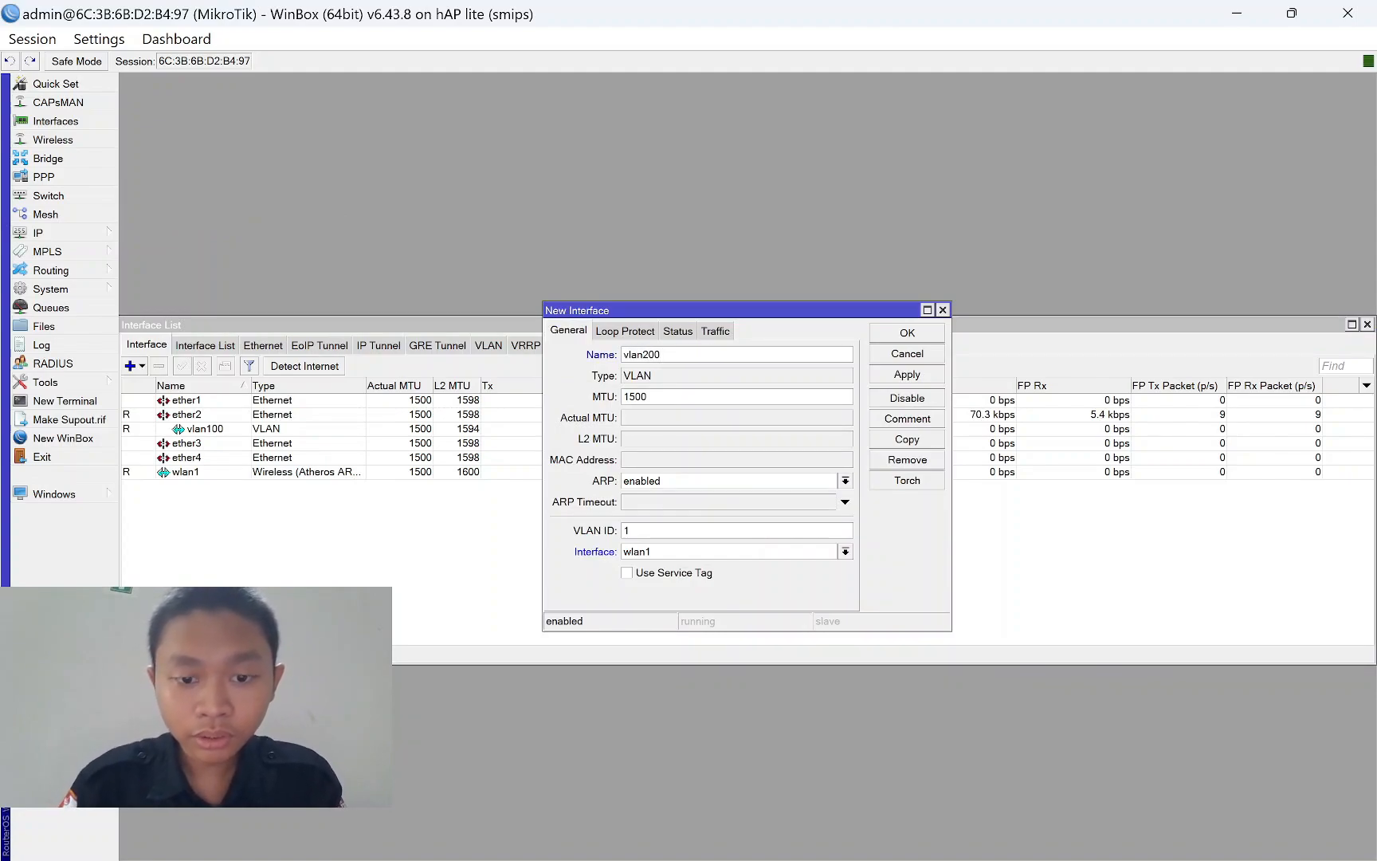
key(BackSpace)
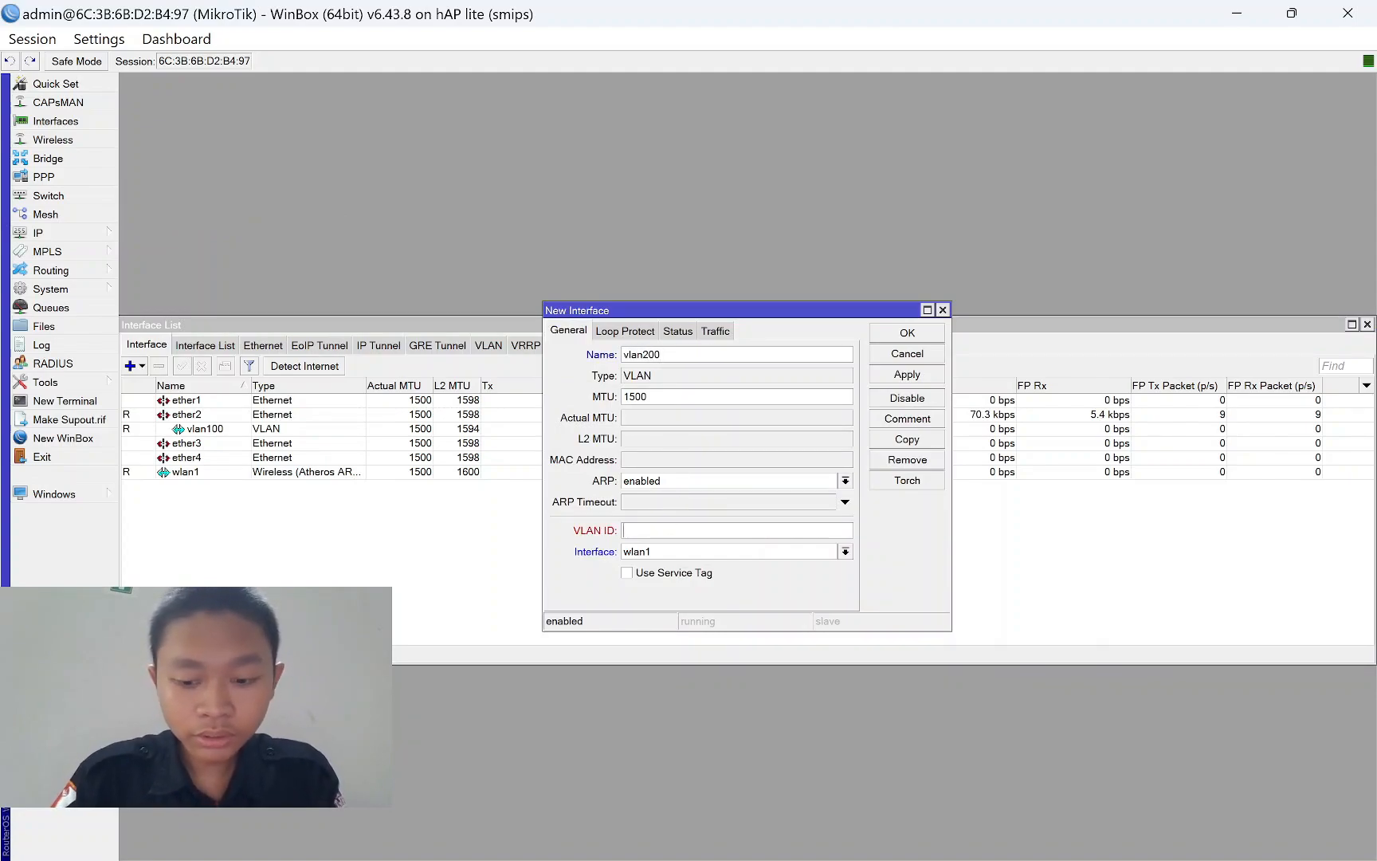
text(200)
click(672, 552)
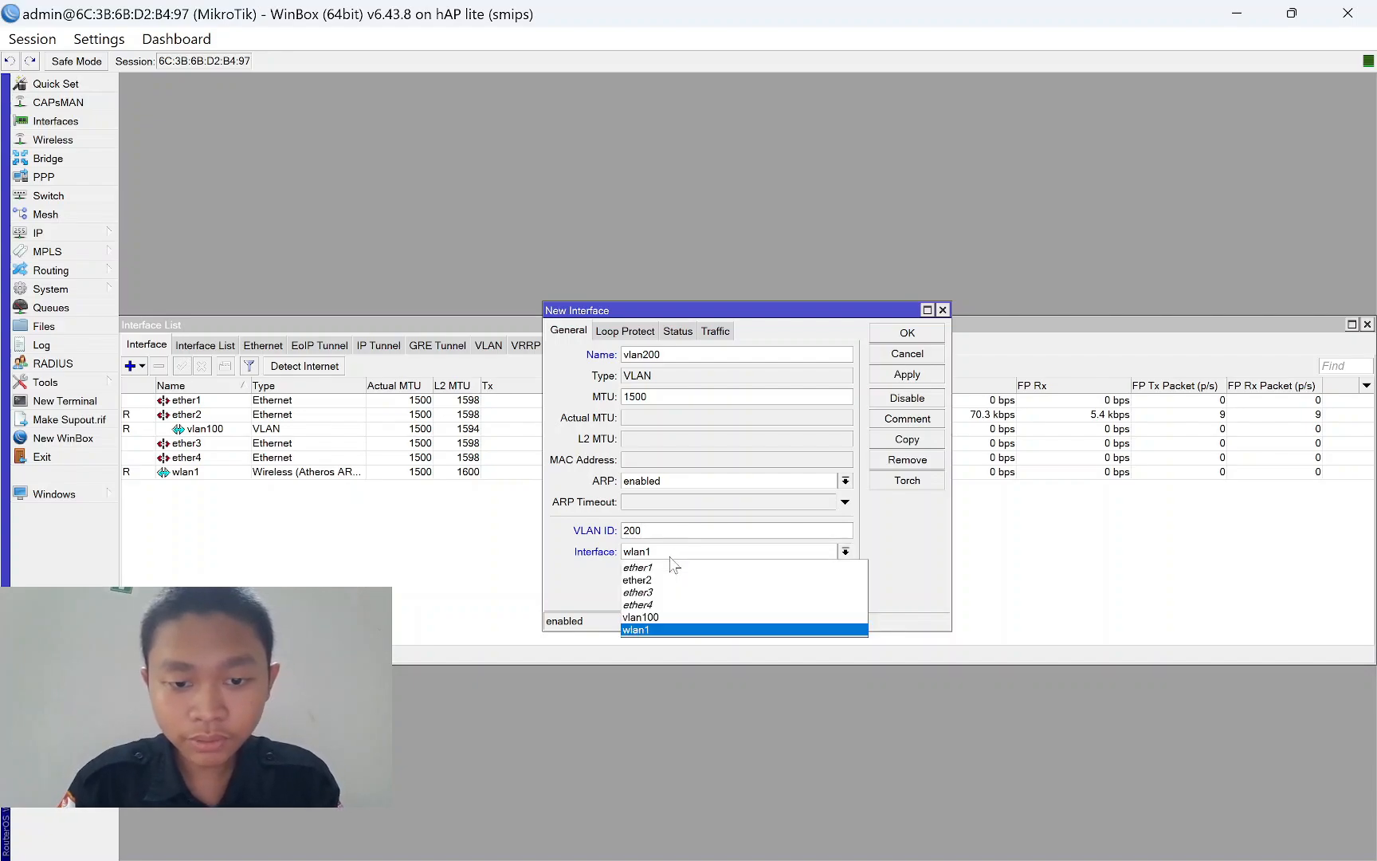
click(657, 580)
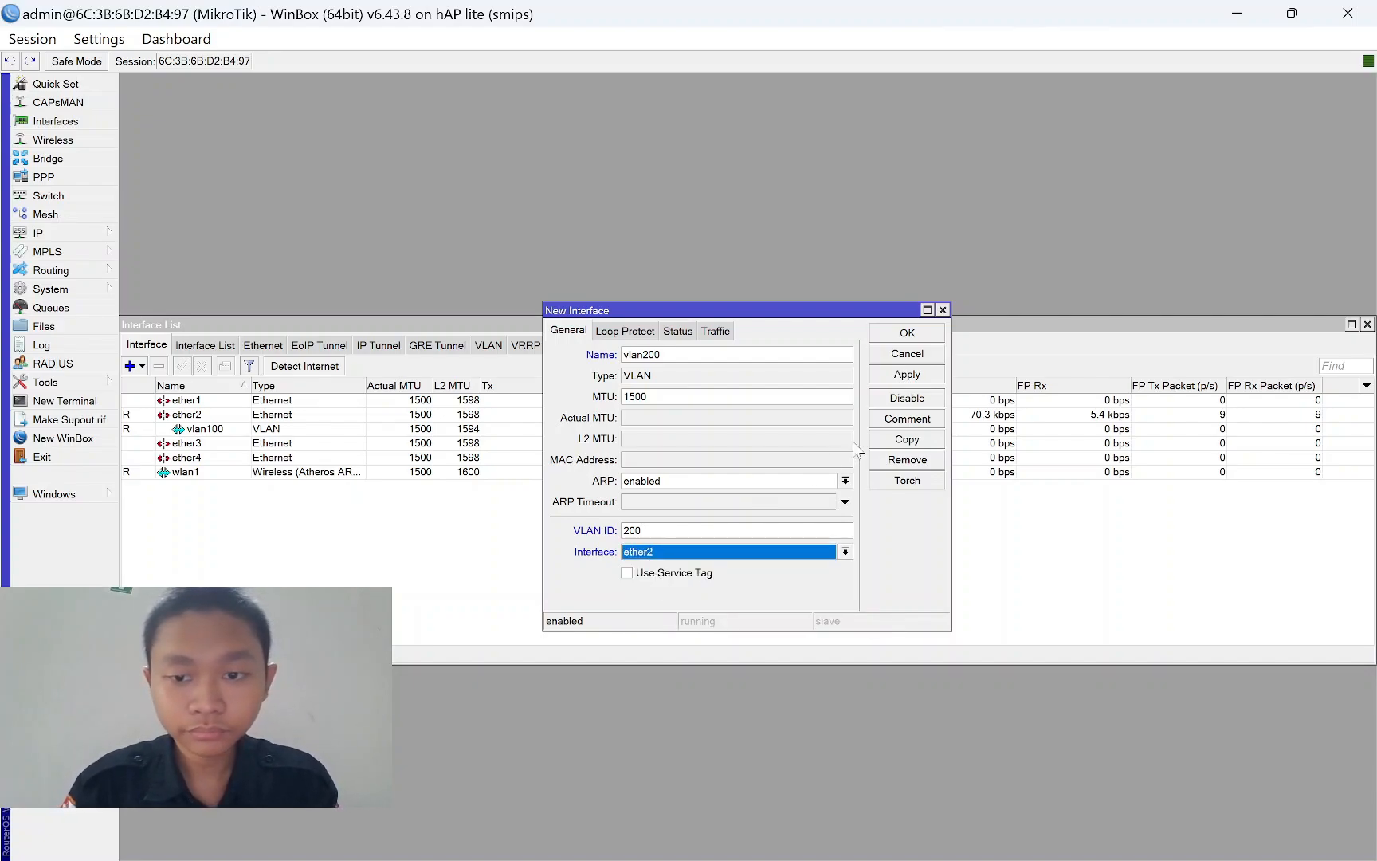
click(898, 376)
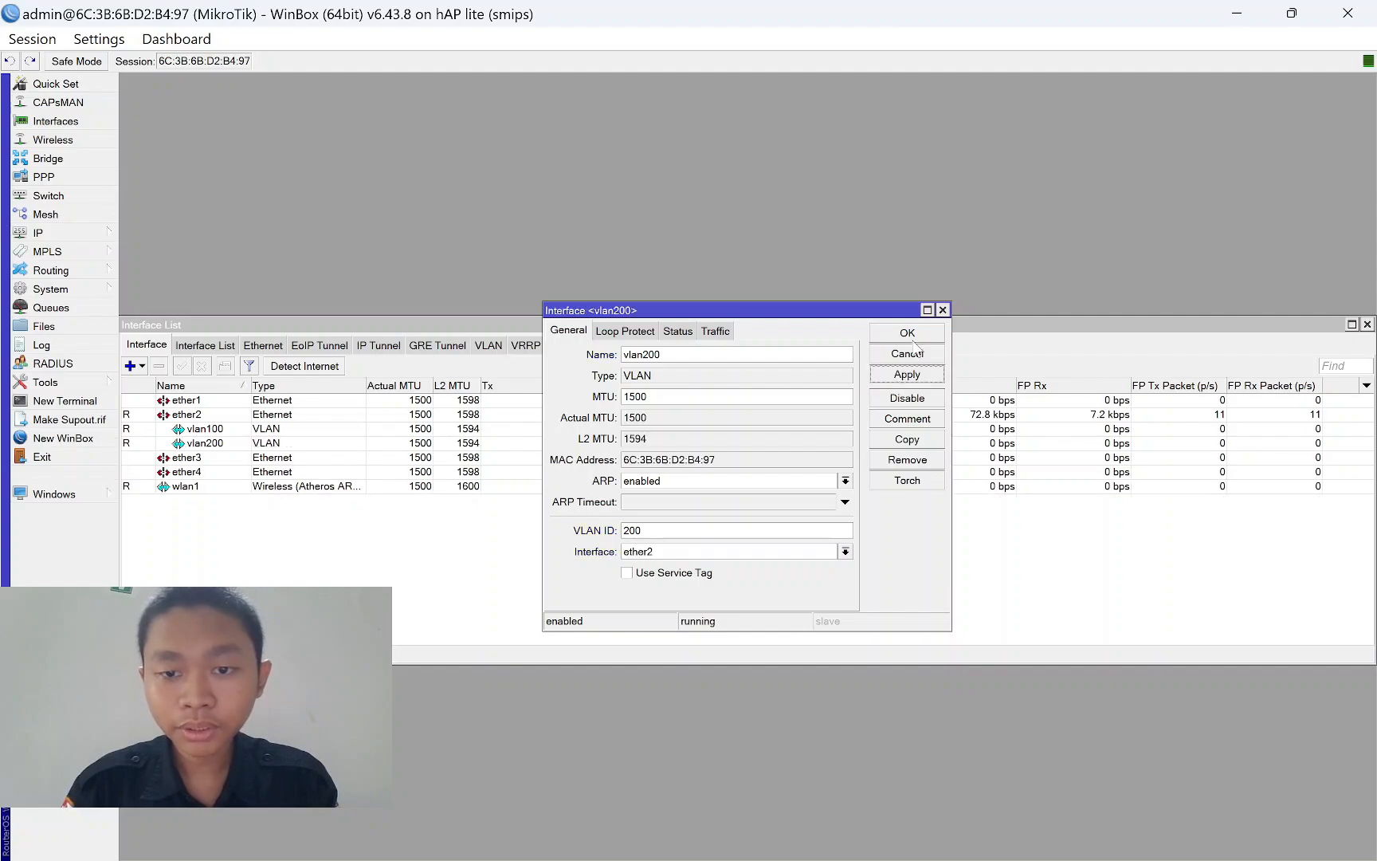
click(910, 335)
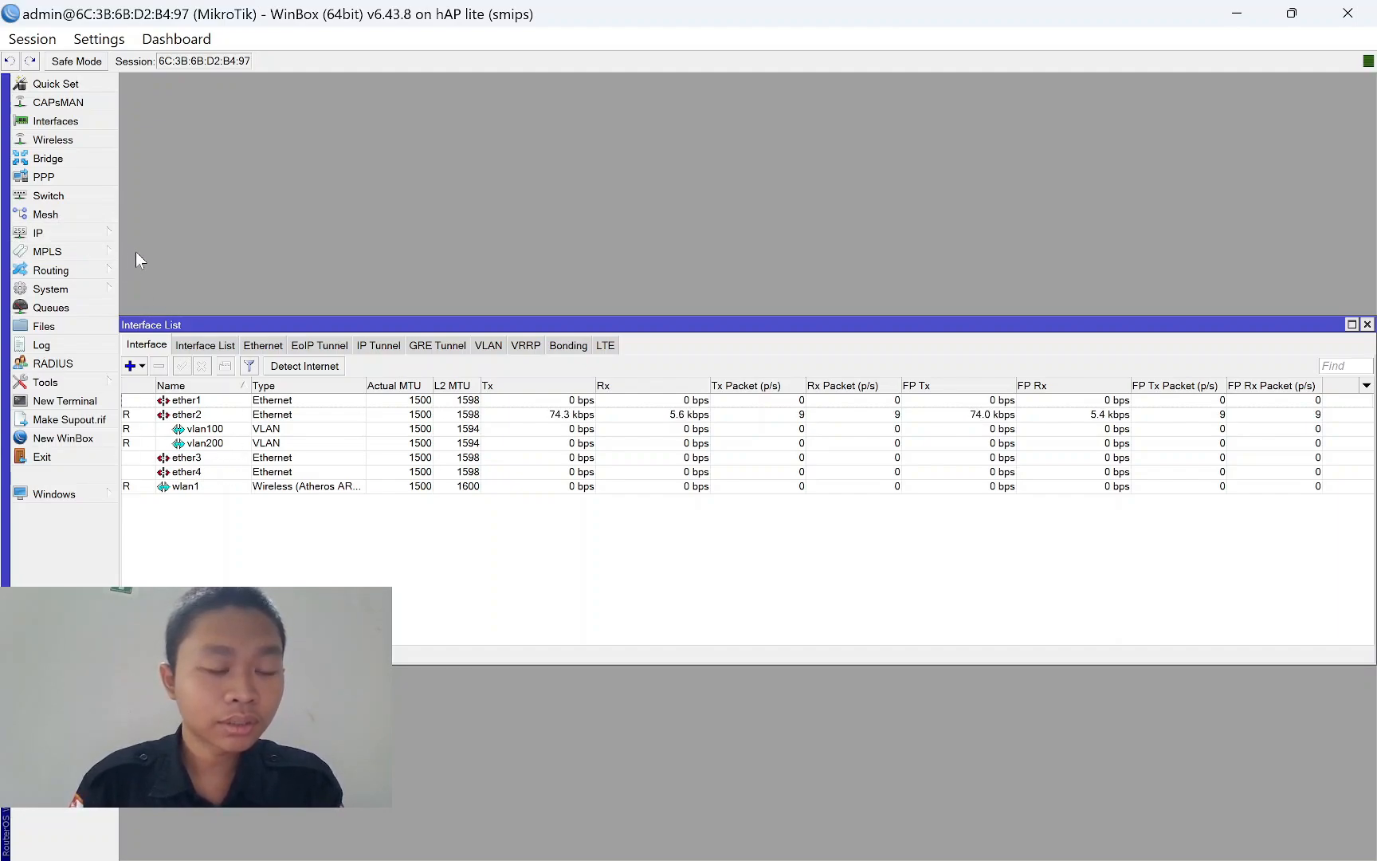
Add the IP address 192.168.100.1/24 to the vlan100 interface.
click(74, 234)
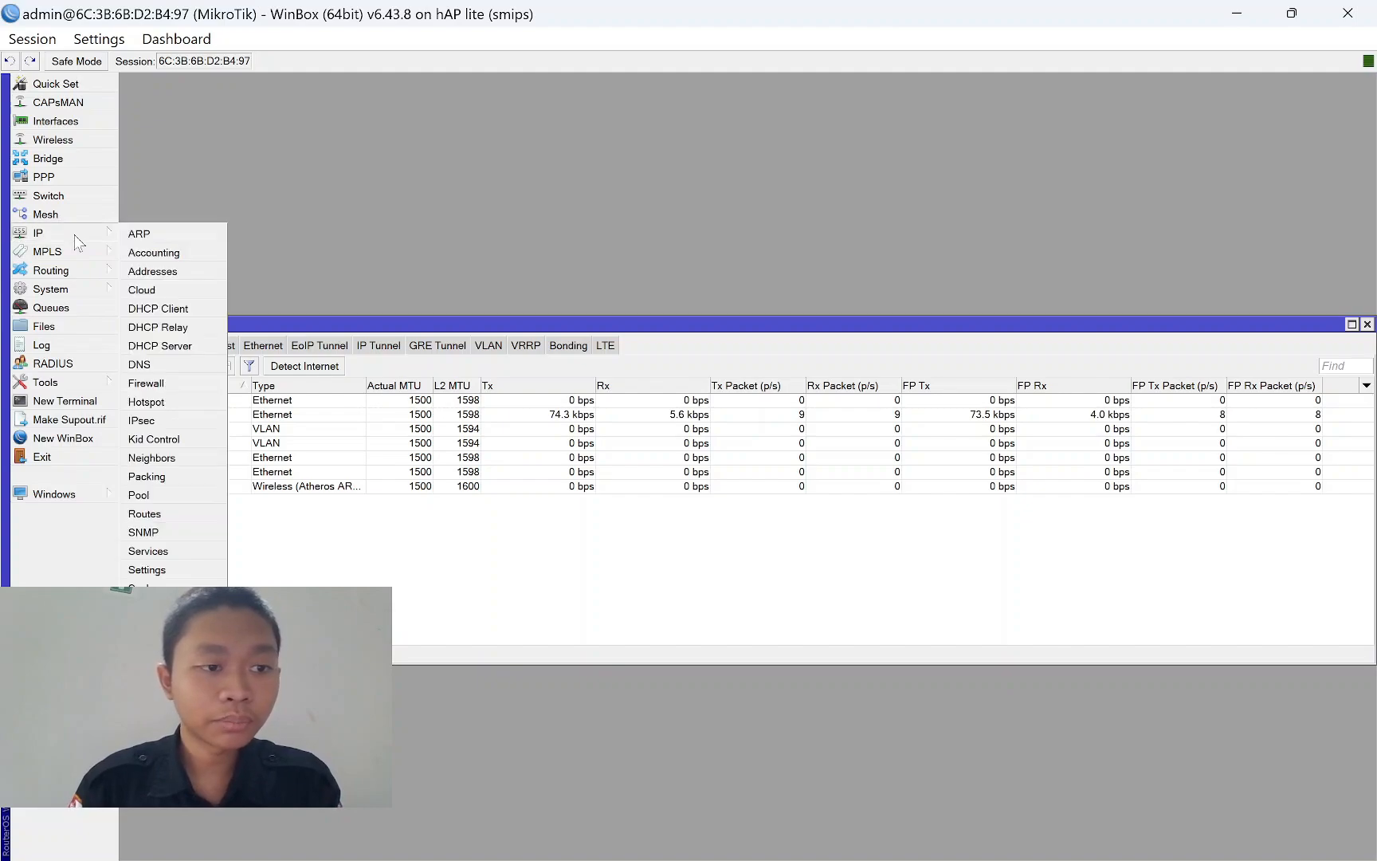
click(147, 272)
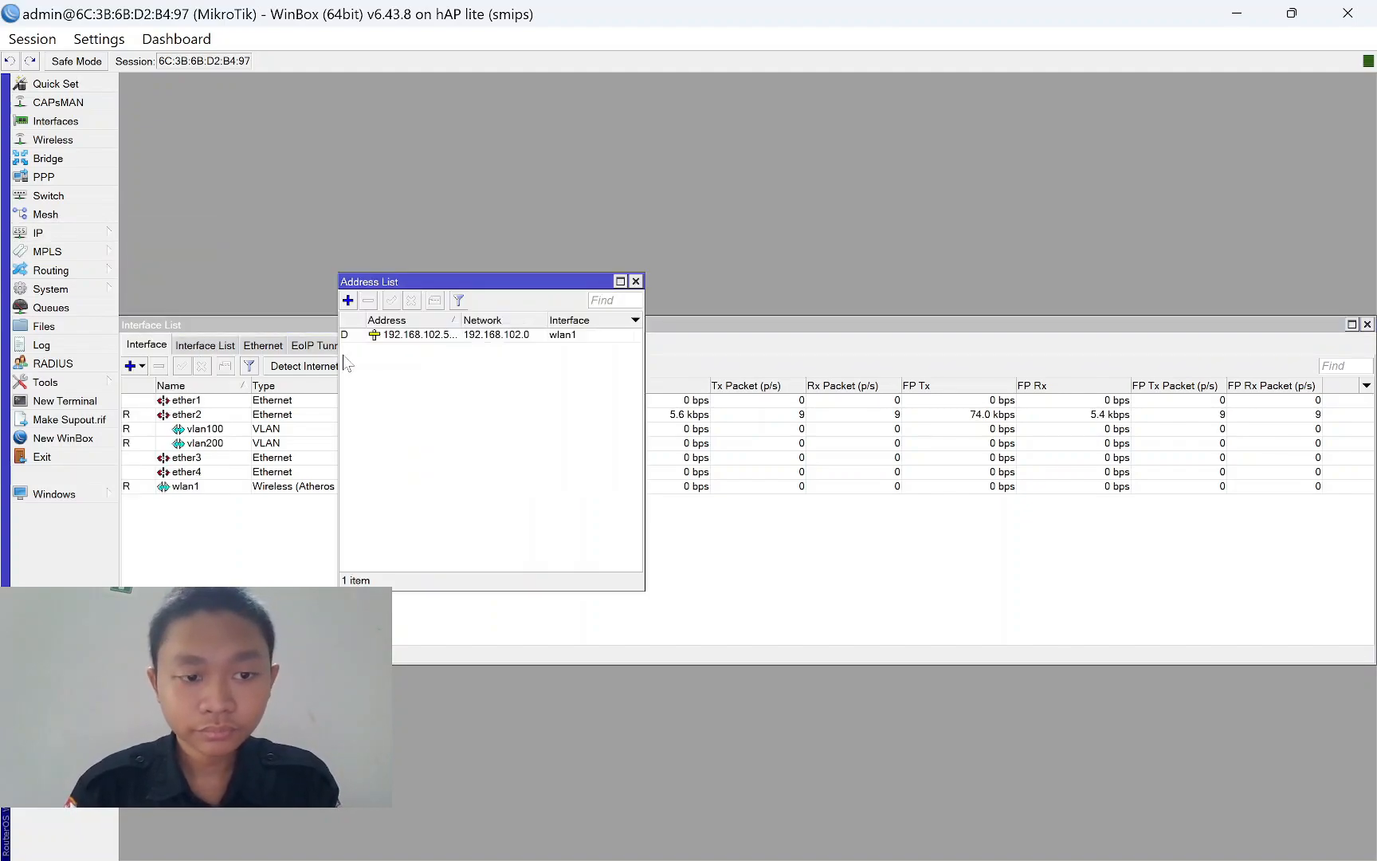
click(349, 301)
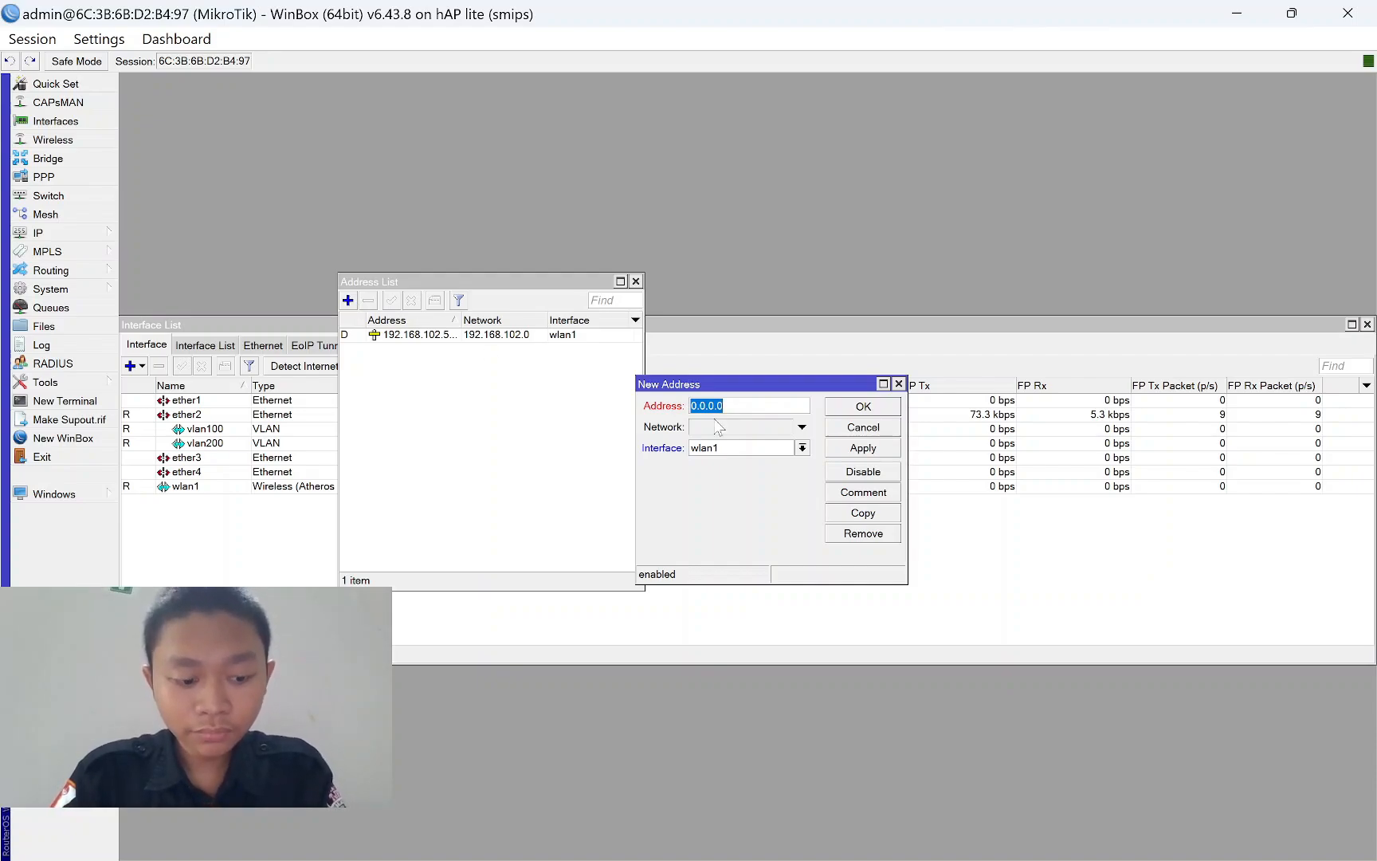
text(192)
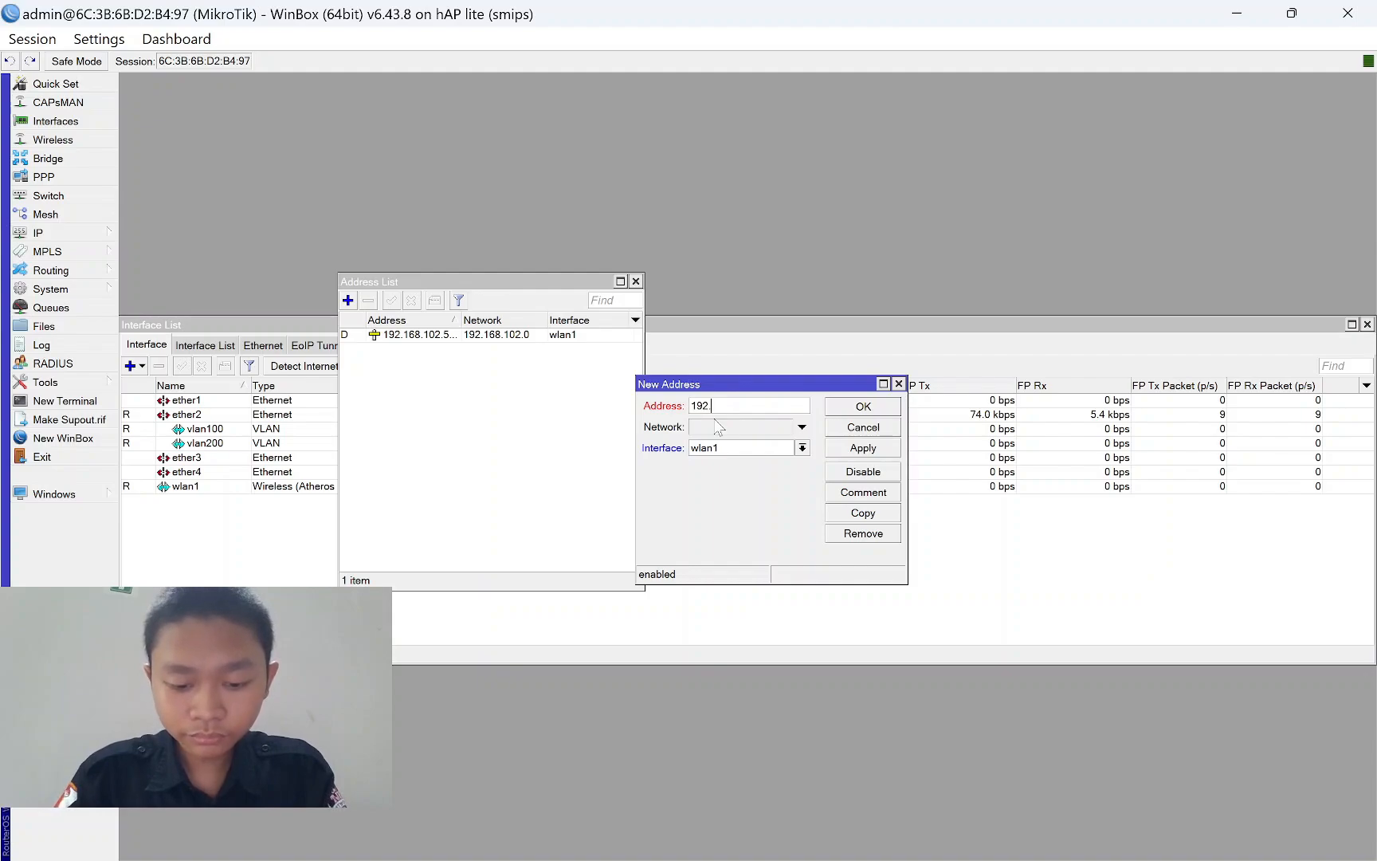
text(.168.10)
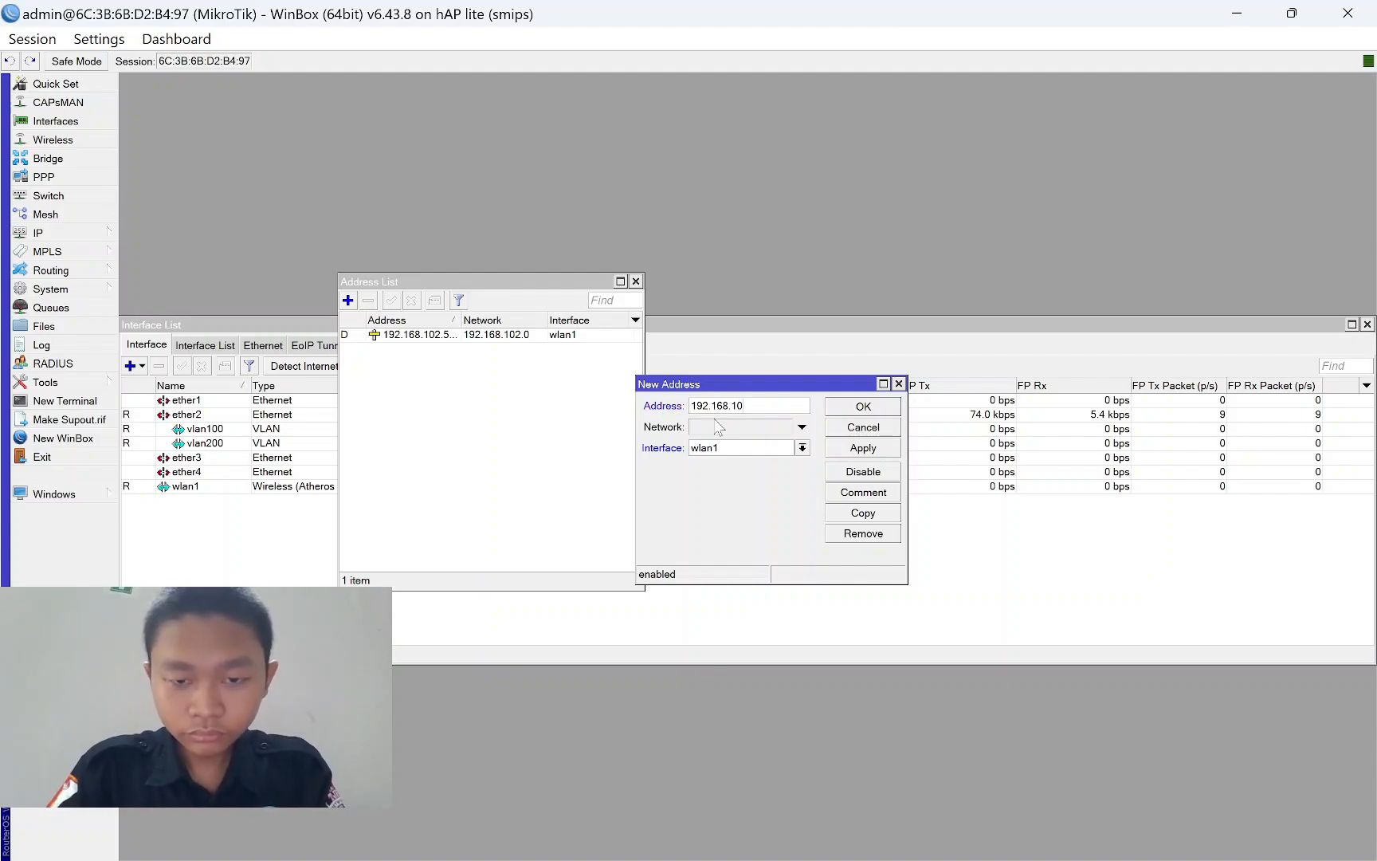
text(0.1/24)
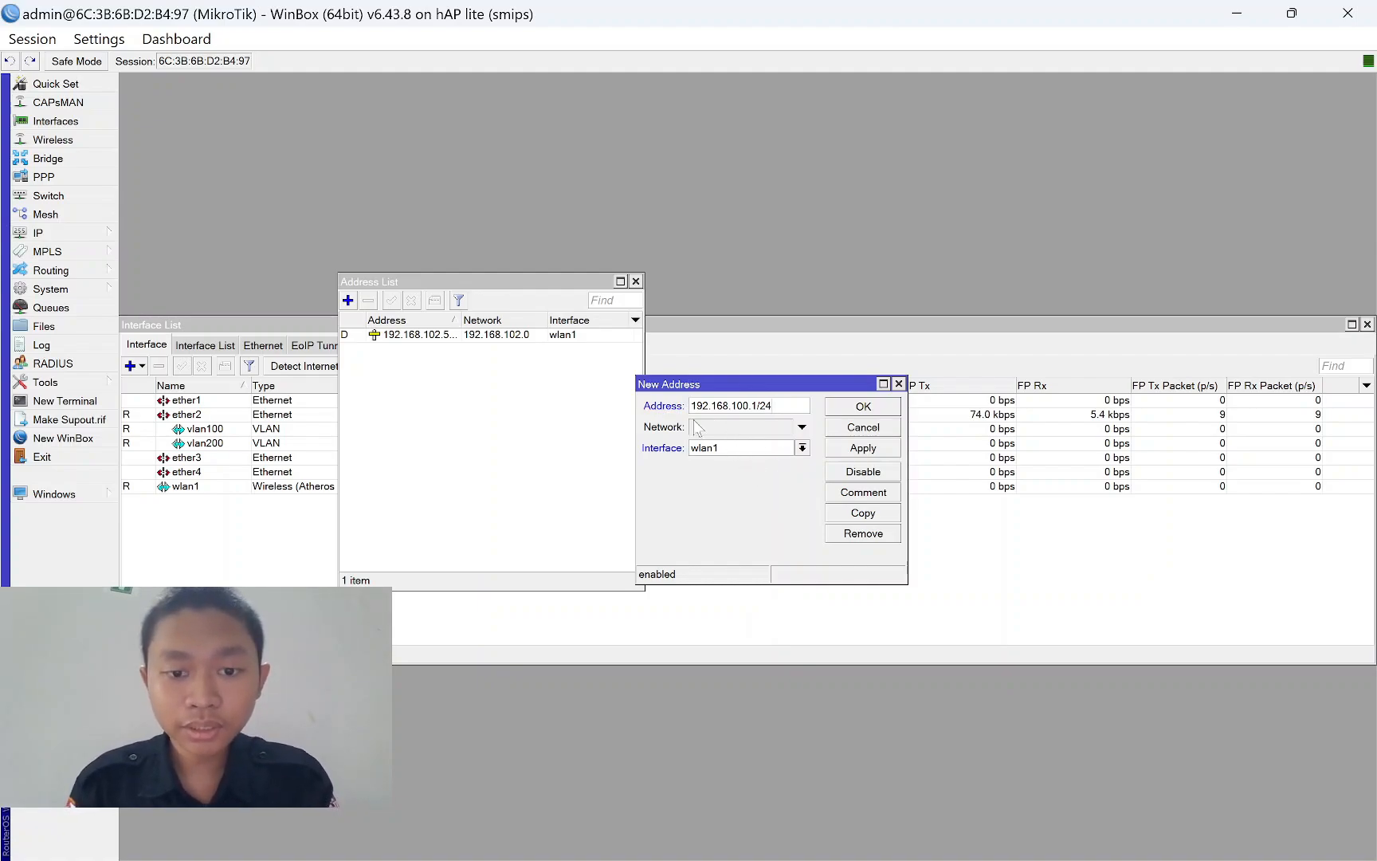
click(741, 448)
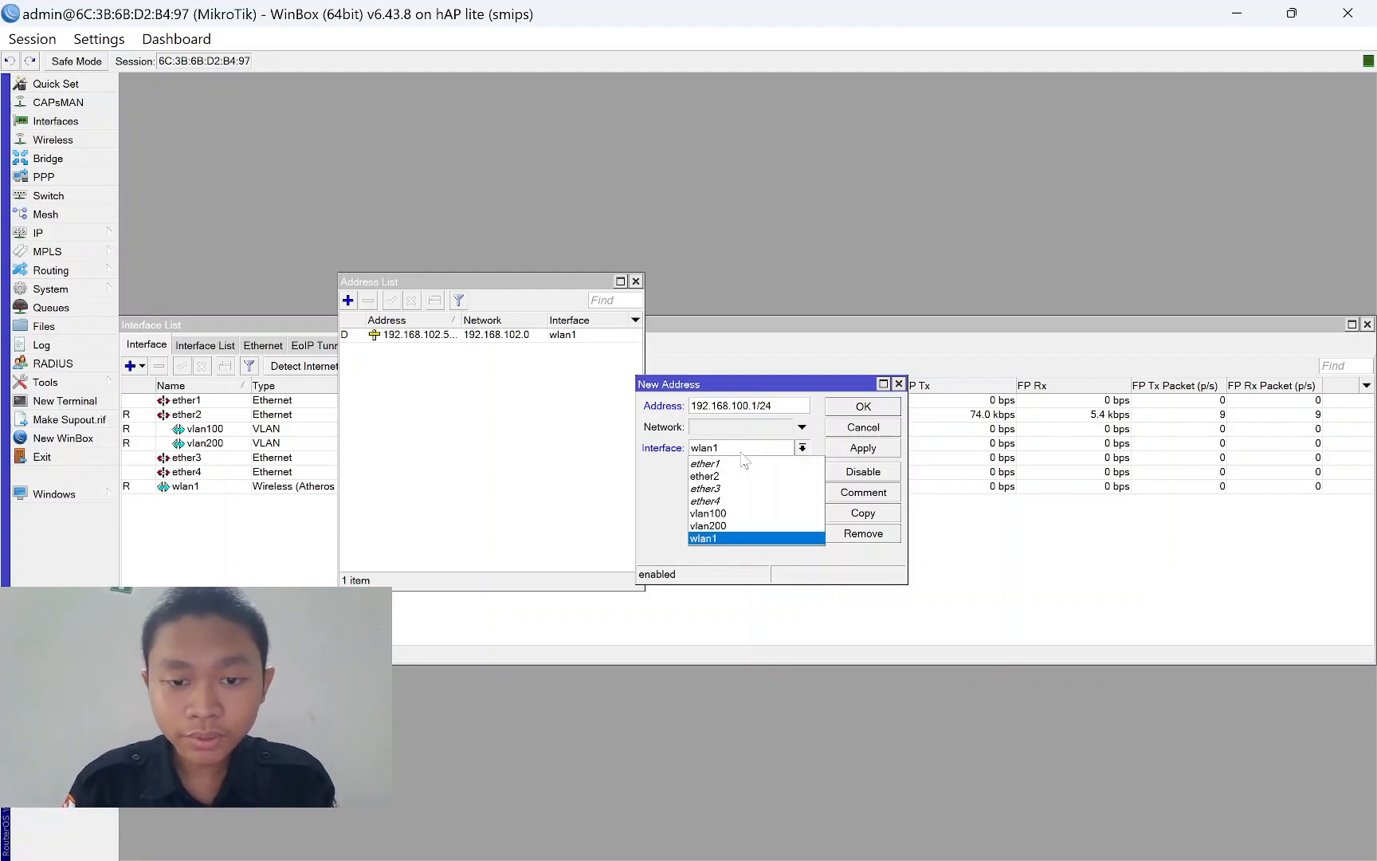
click(726, 514)
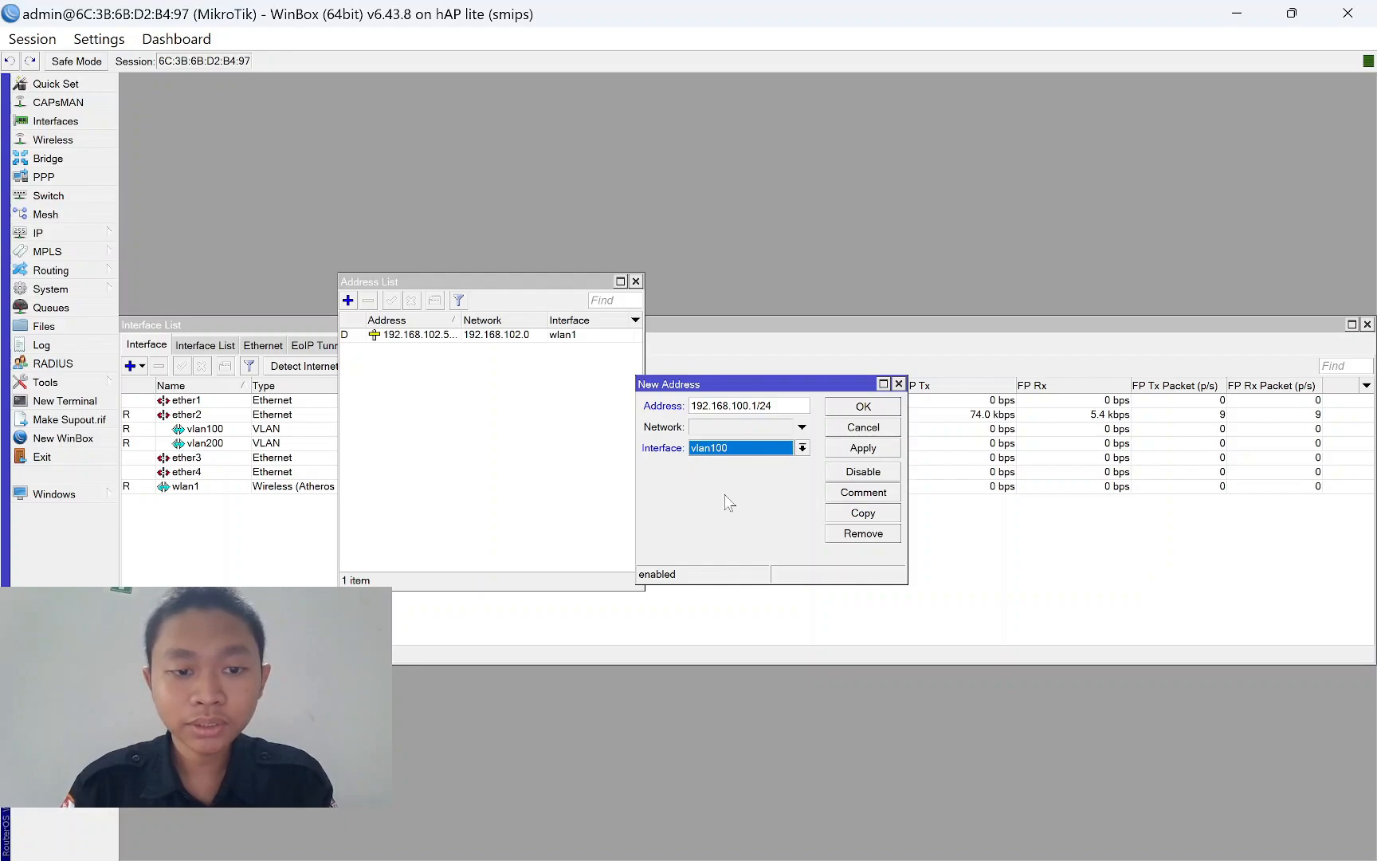
click(861, 453)
click(864, 408)
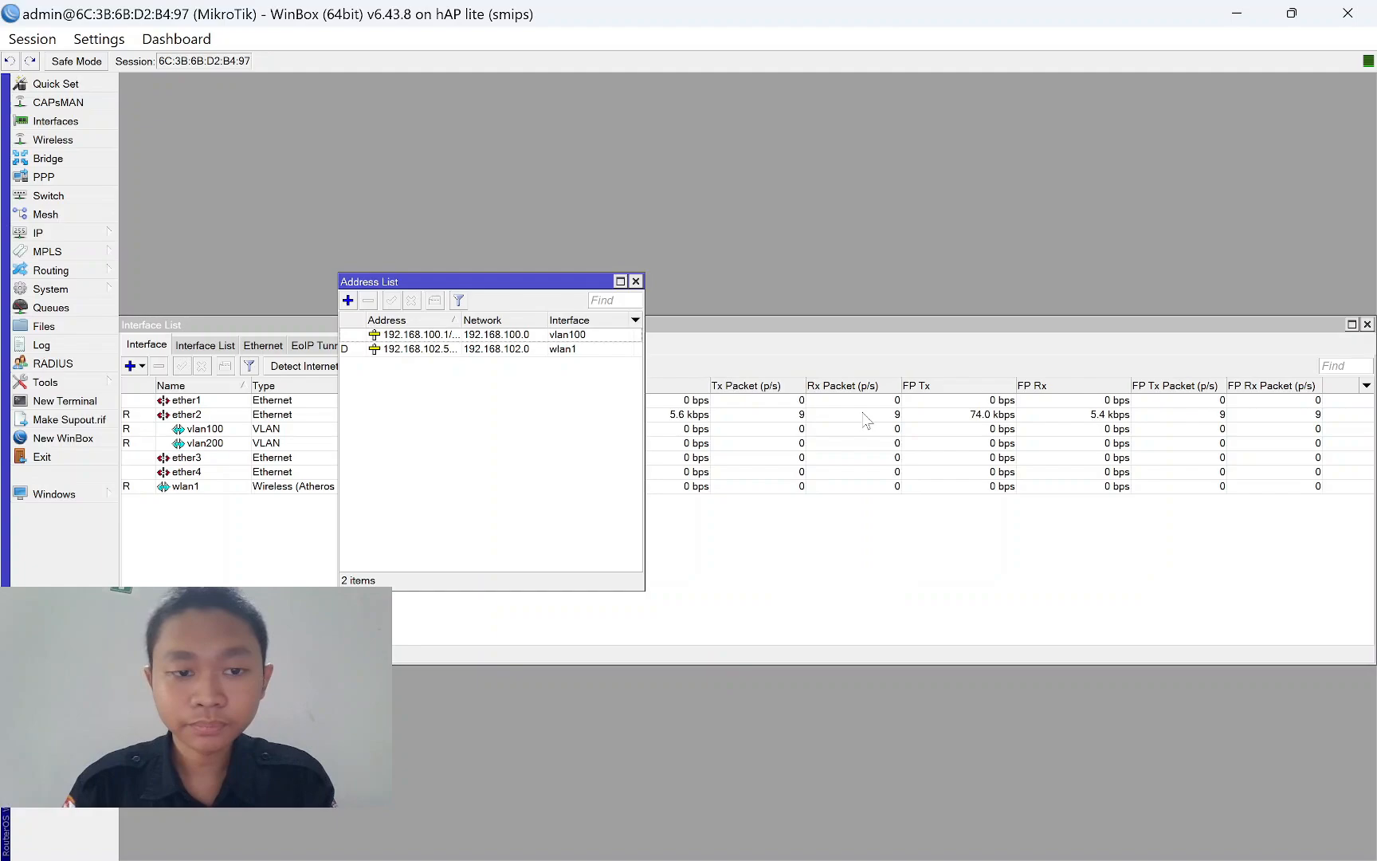
Add the IP address 192.168.200.1/24 to the vlan200 interface and close the address list.
click(348, 299)
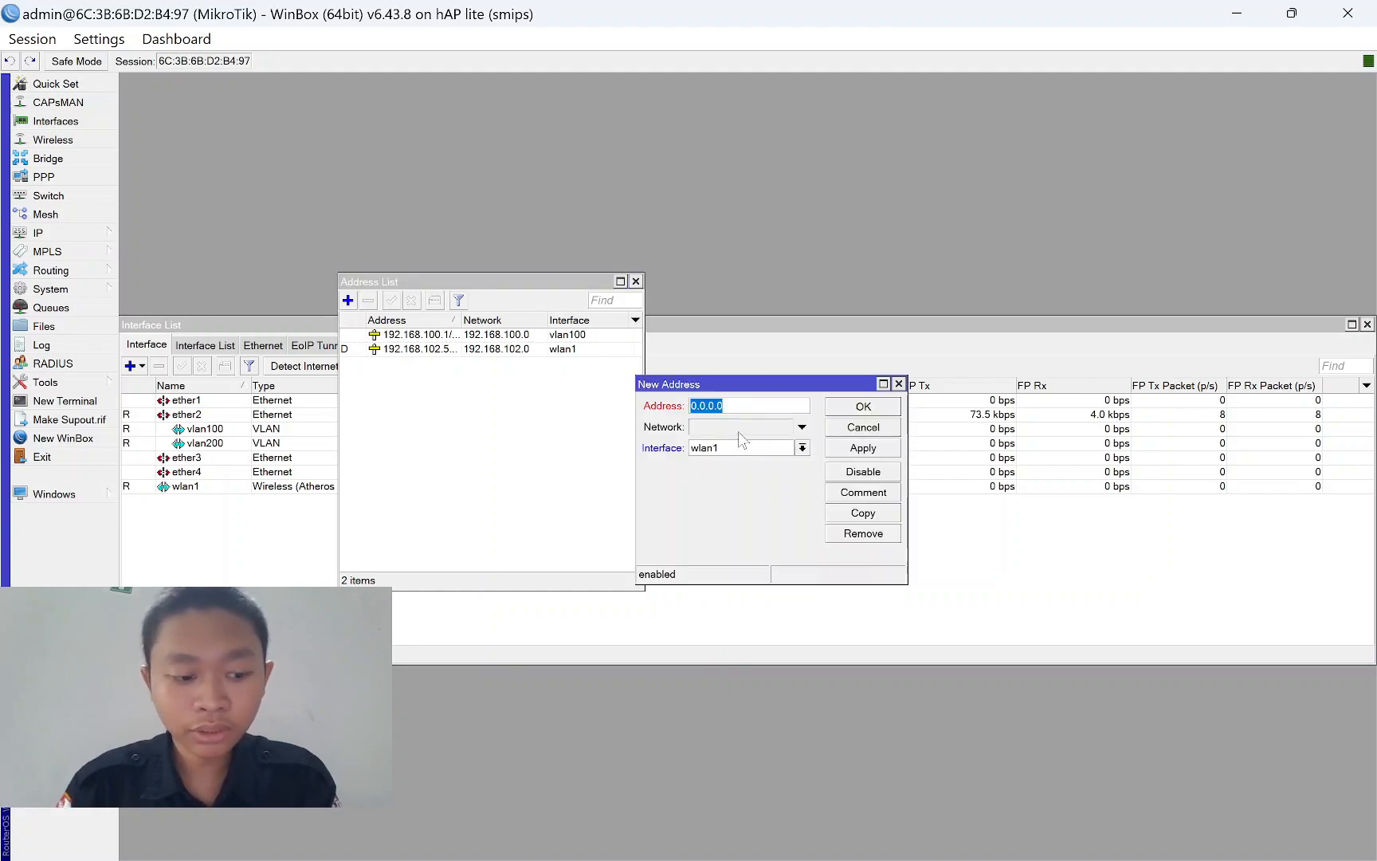
text(192.168)
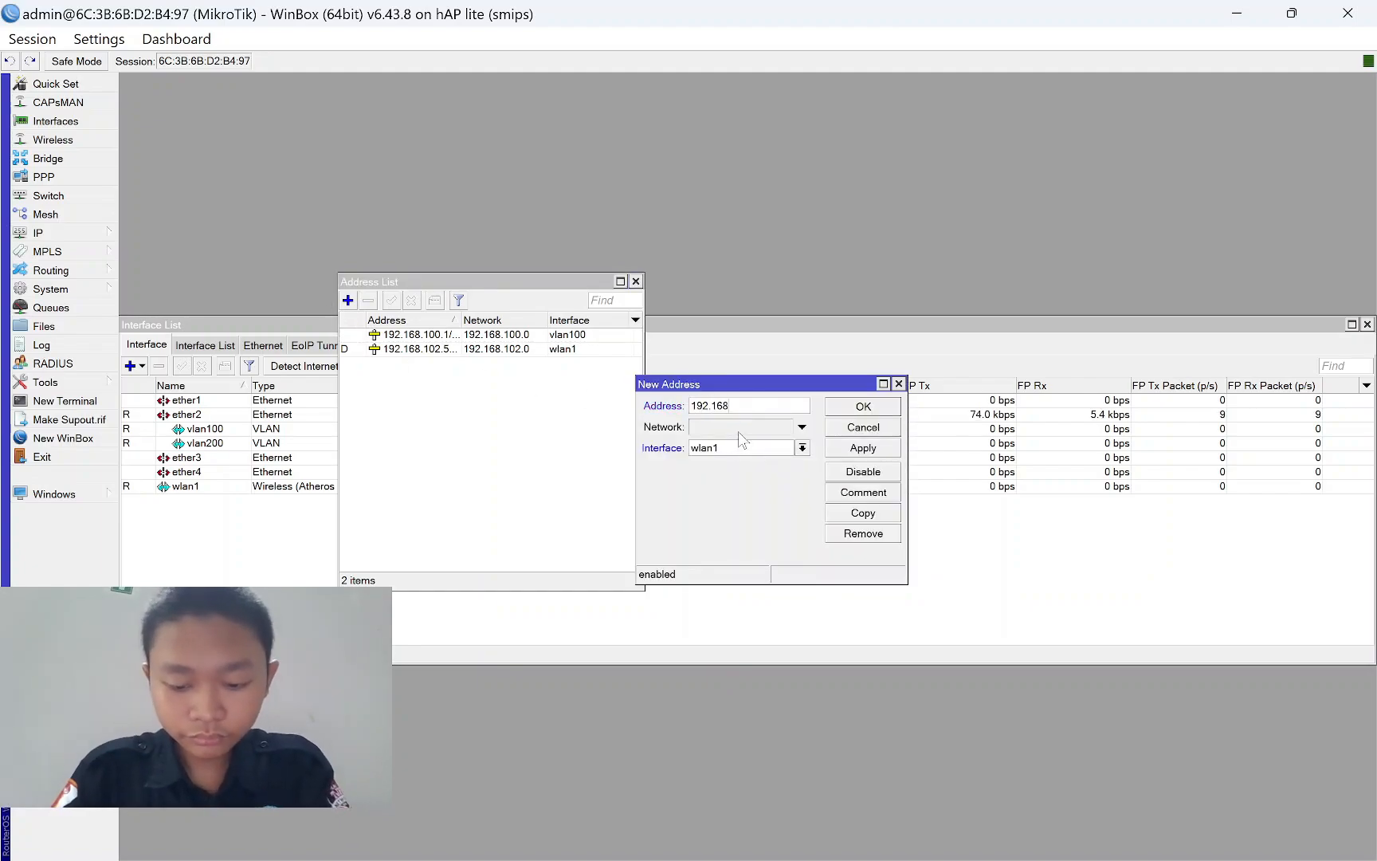
text(.200.1/2)
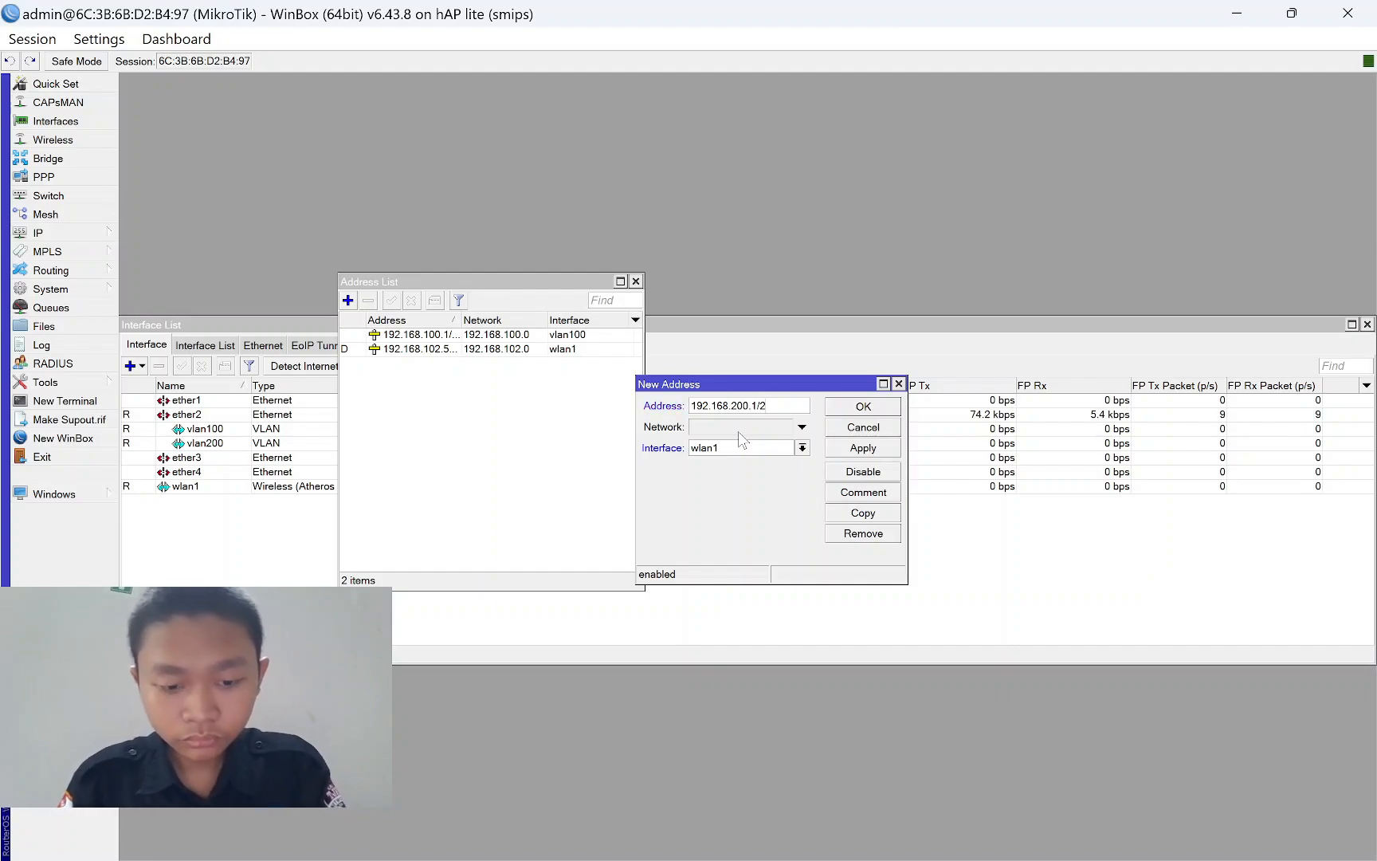
text(4)
click(728, 451)
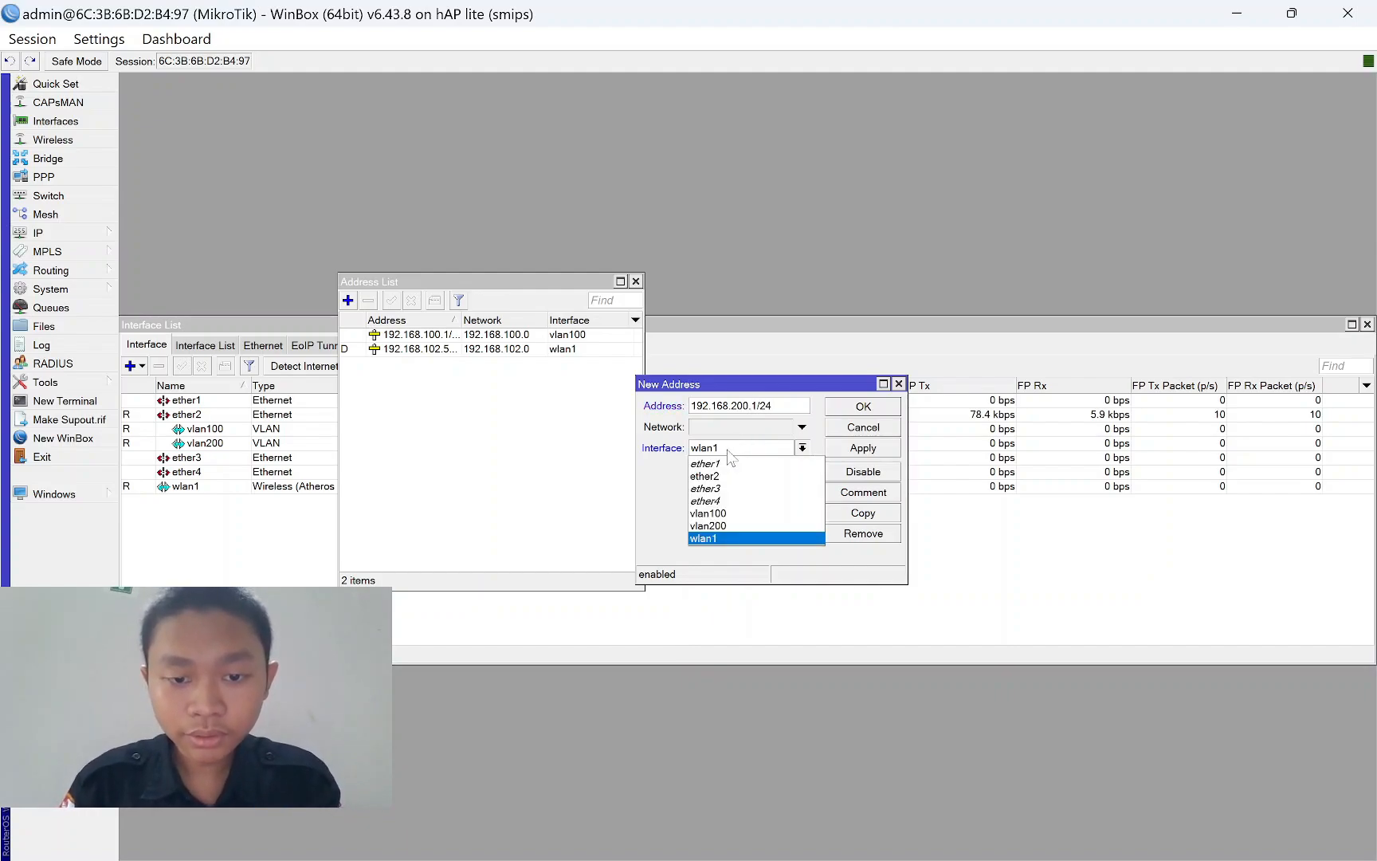
click(728, 526)
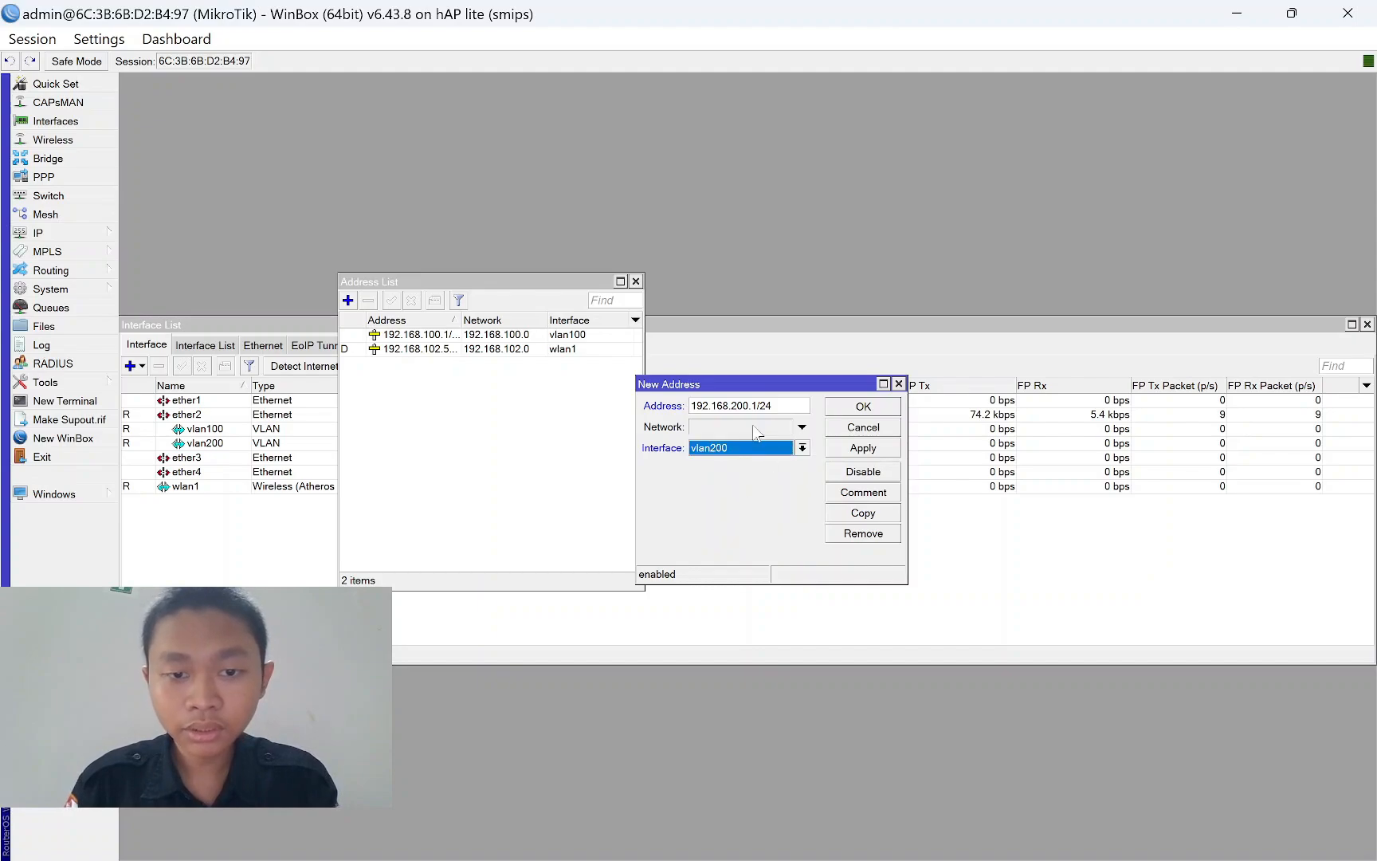
click(876, 451)
click(871, 407)
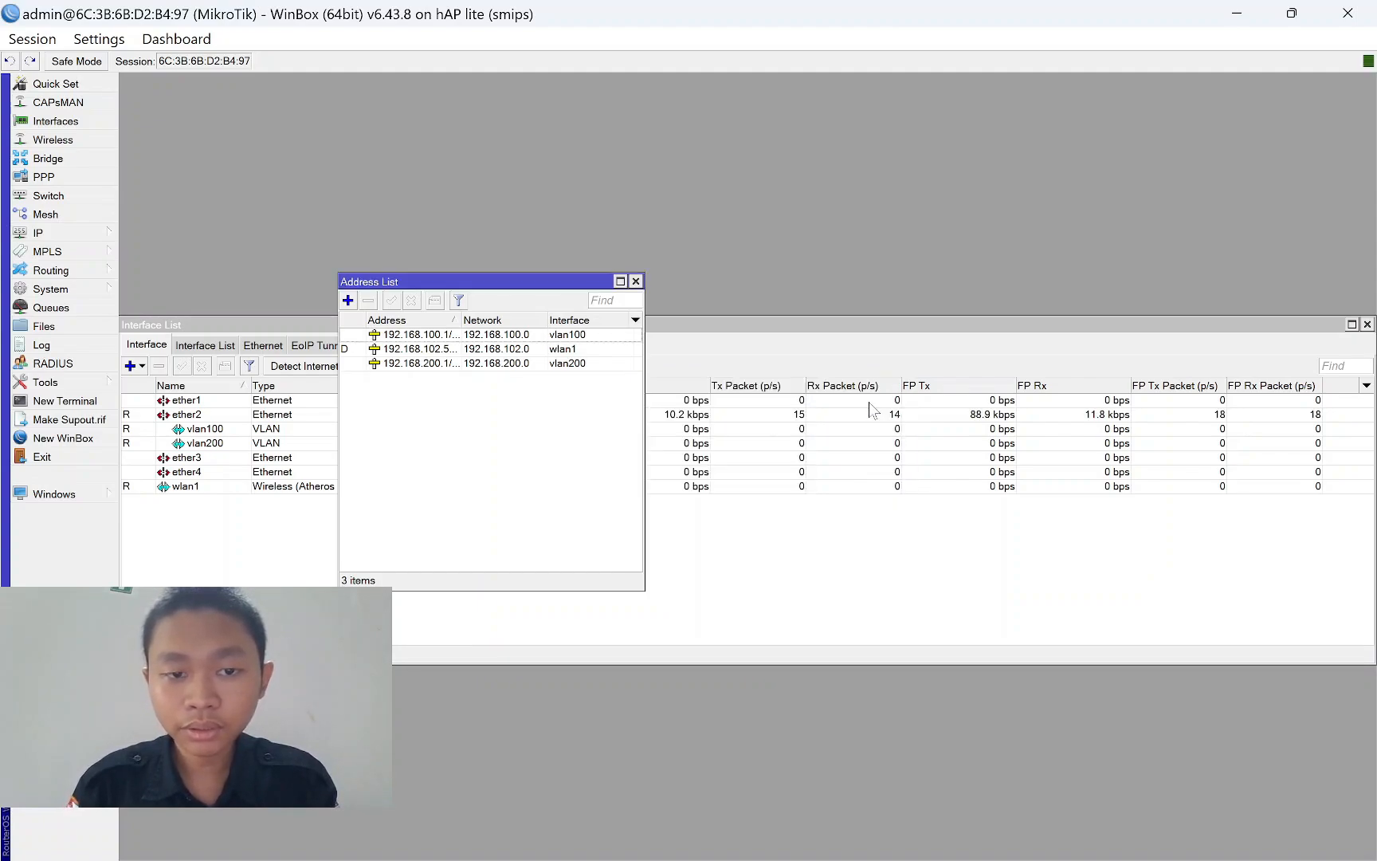
click(635, 281)
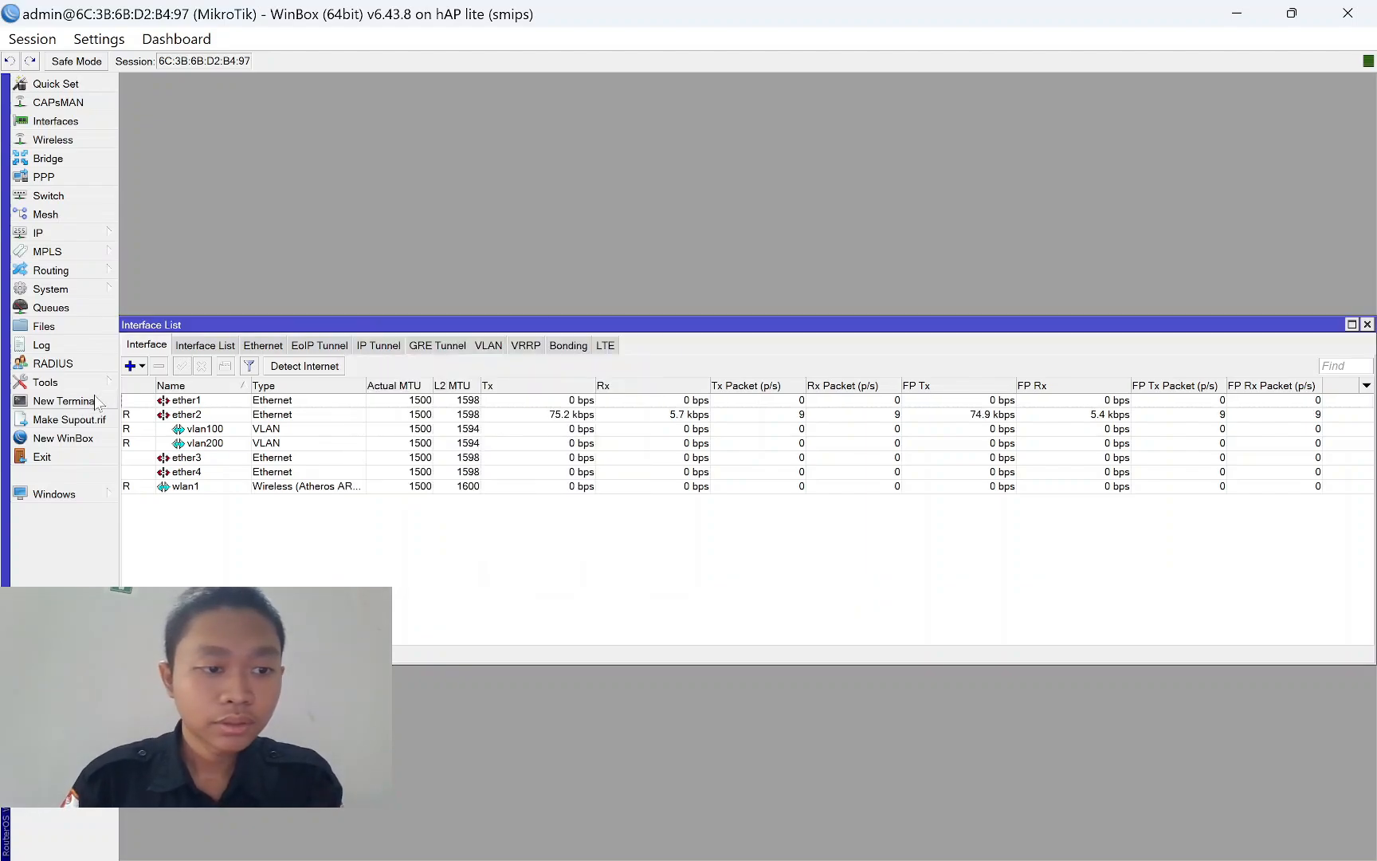
Close the interface list and set up a DHCP server on vlan100, accepting the suggested settings with a lease time of 00:10:00.
click(1367, 324)
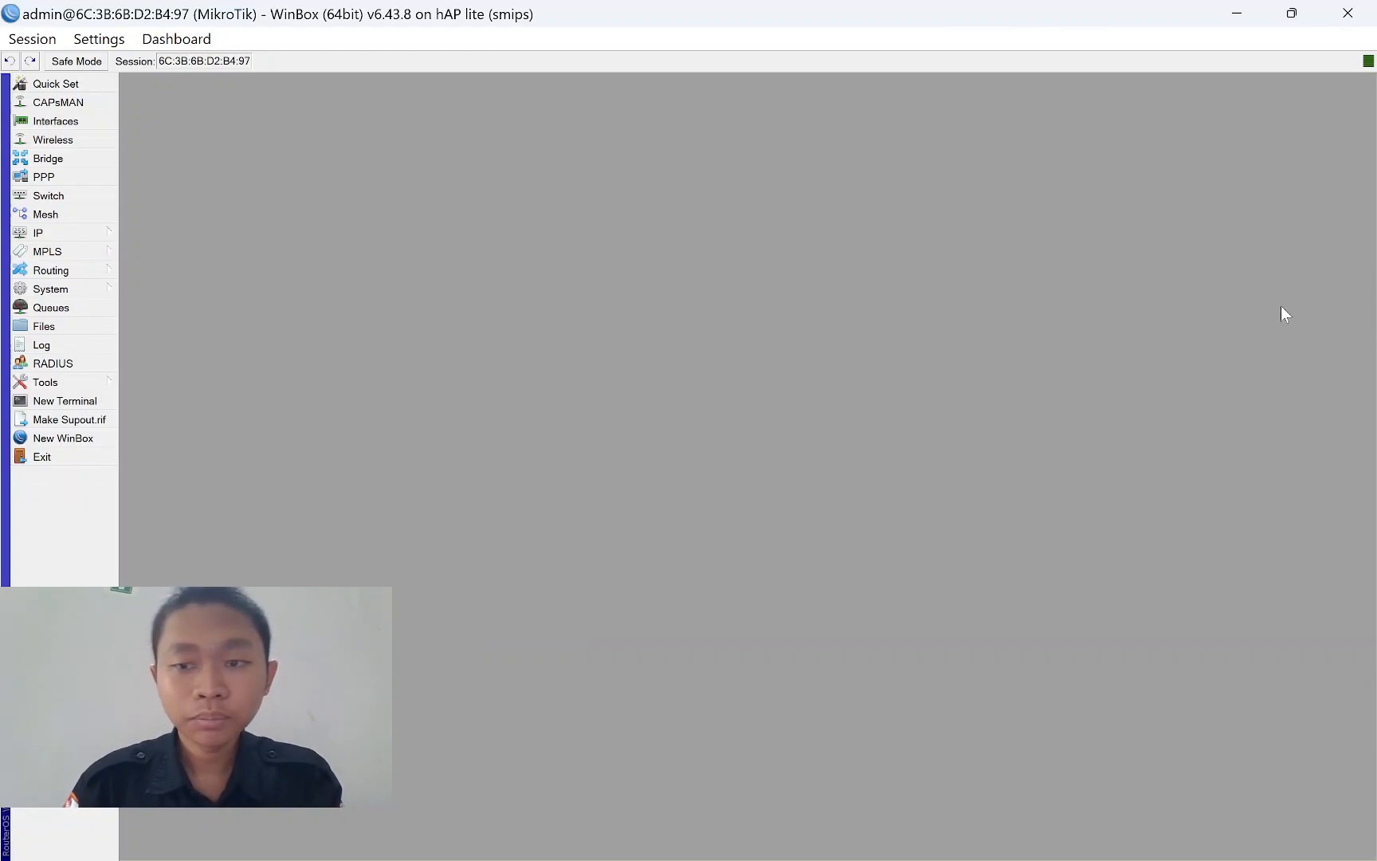
click(73, 233)
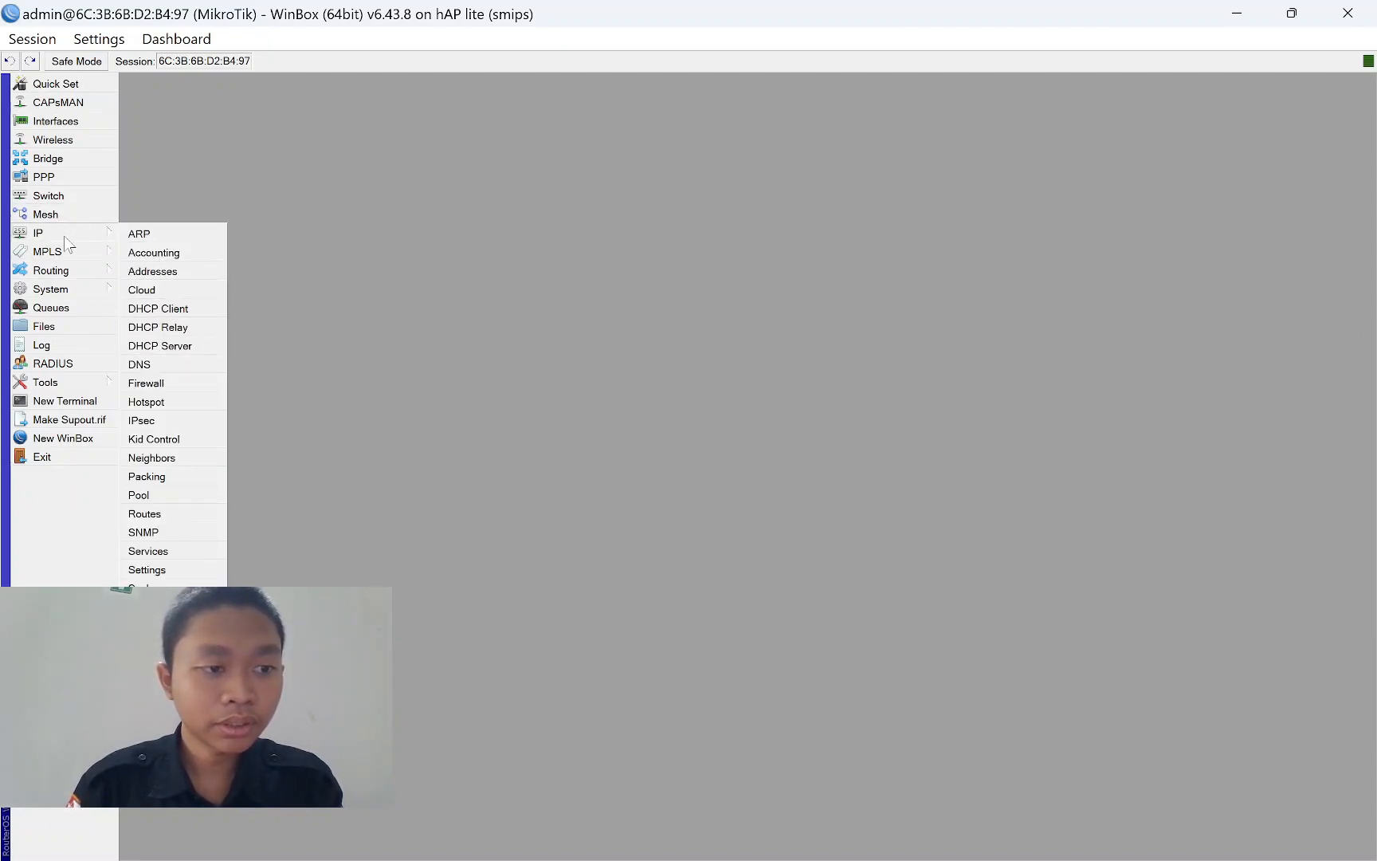
click(164, 346)
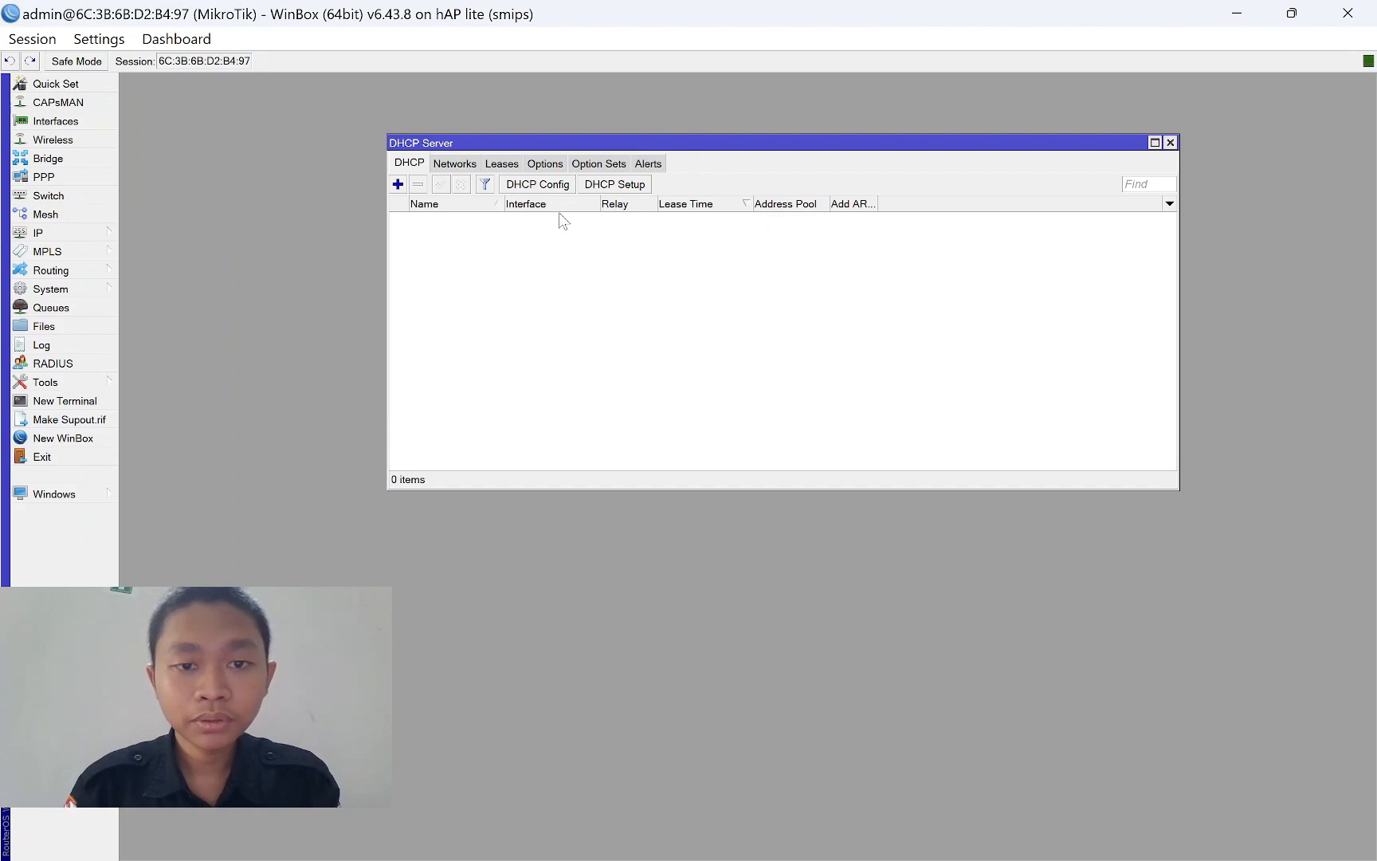
click(603, 188)
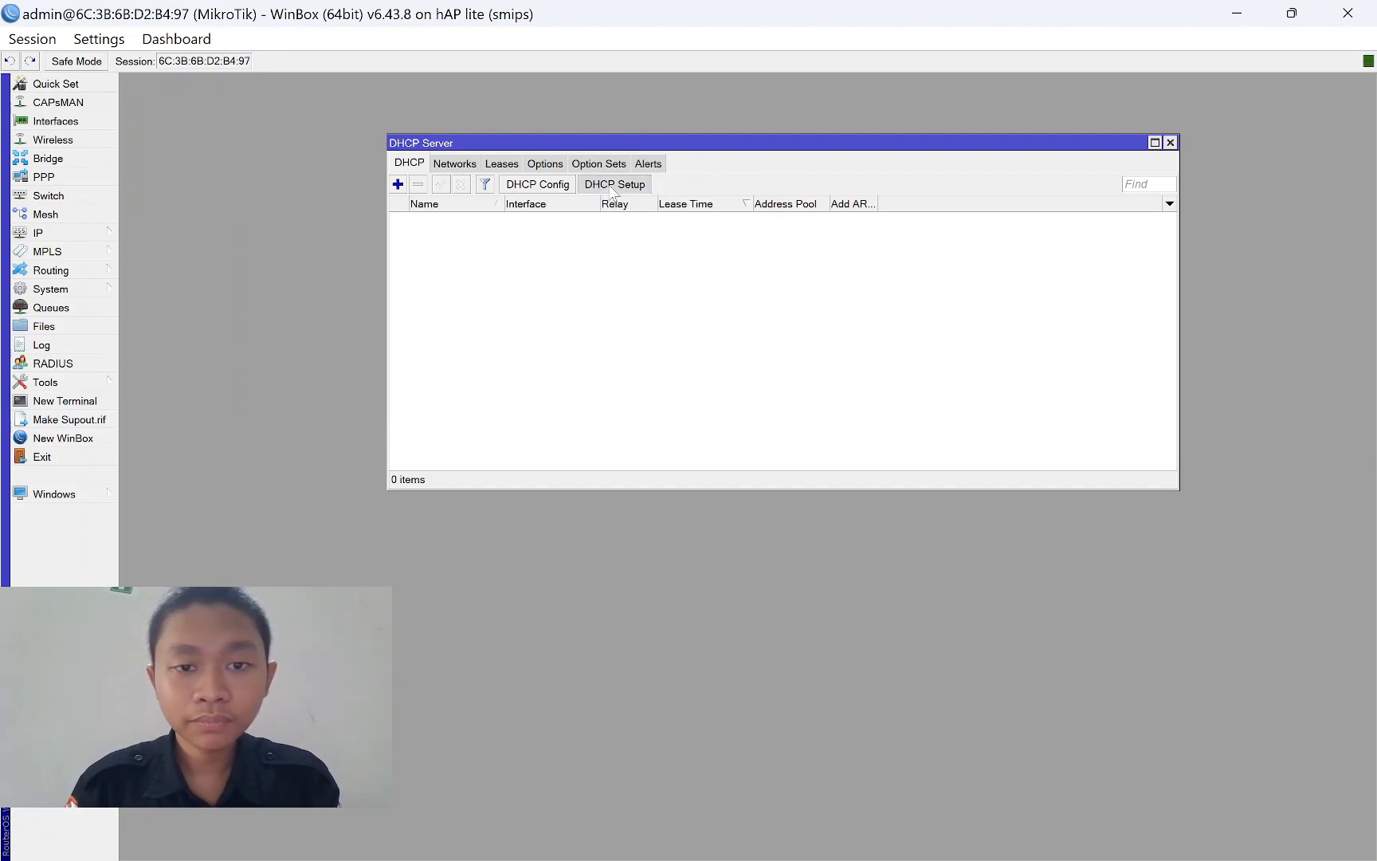
click(865, 290)
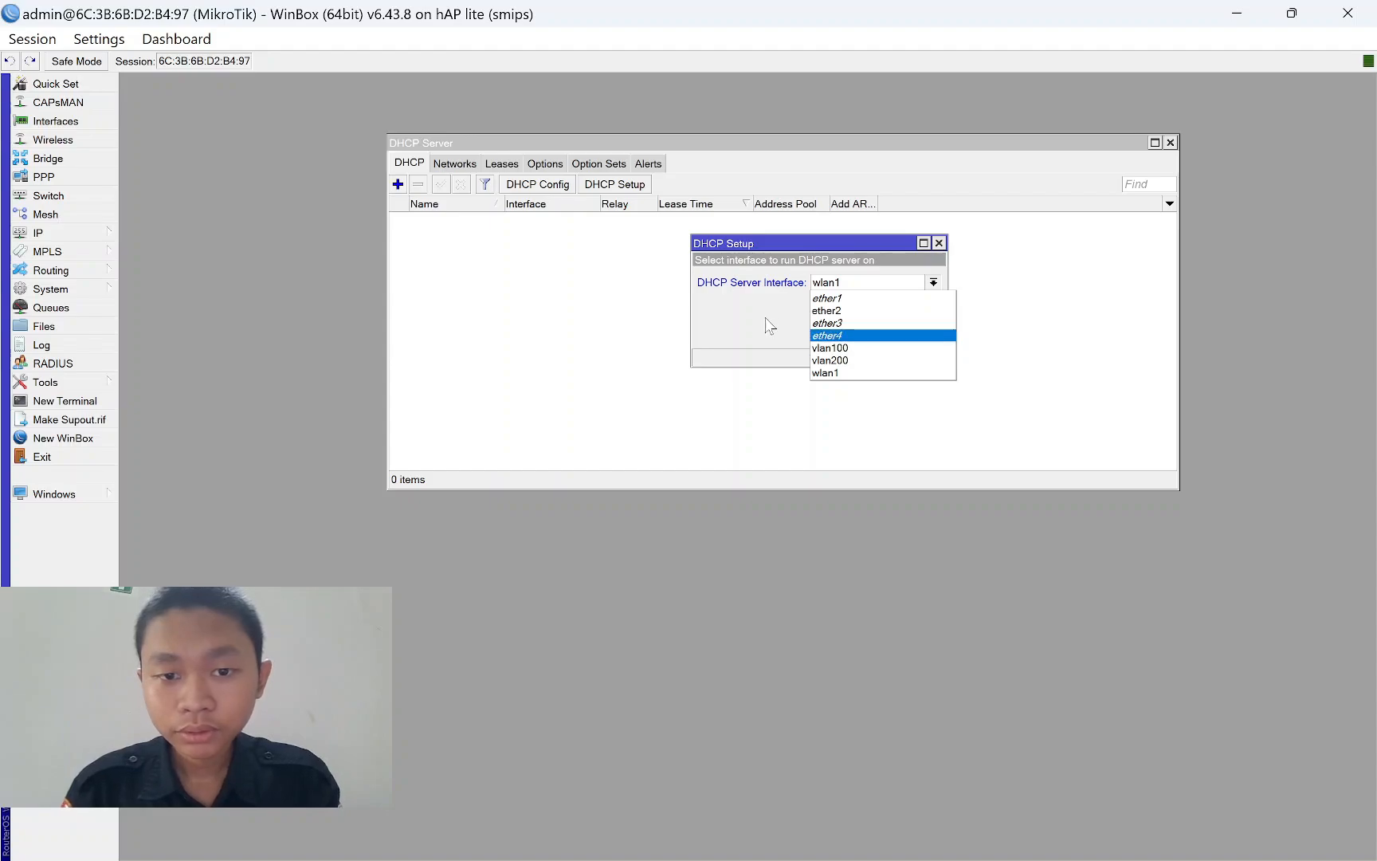
click(854, 348)
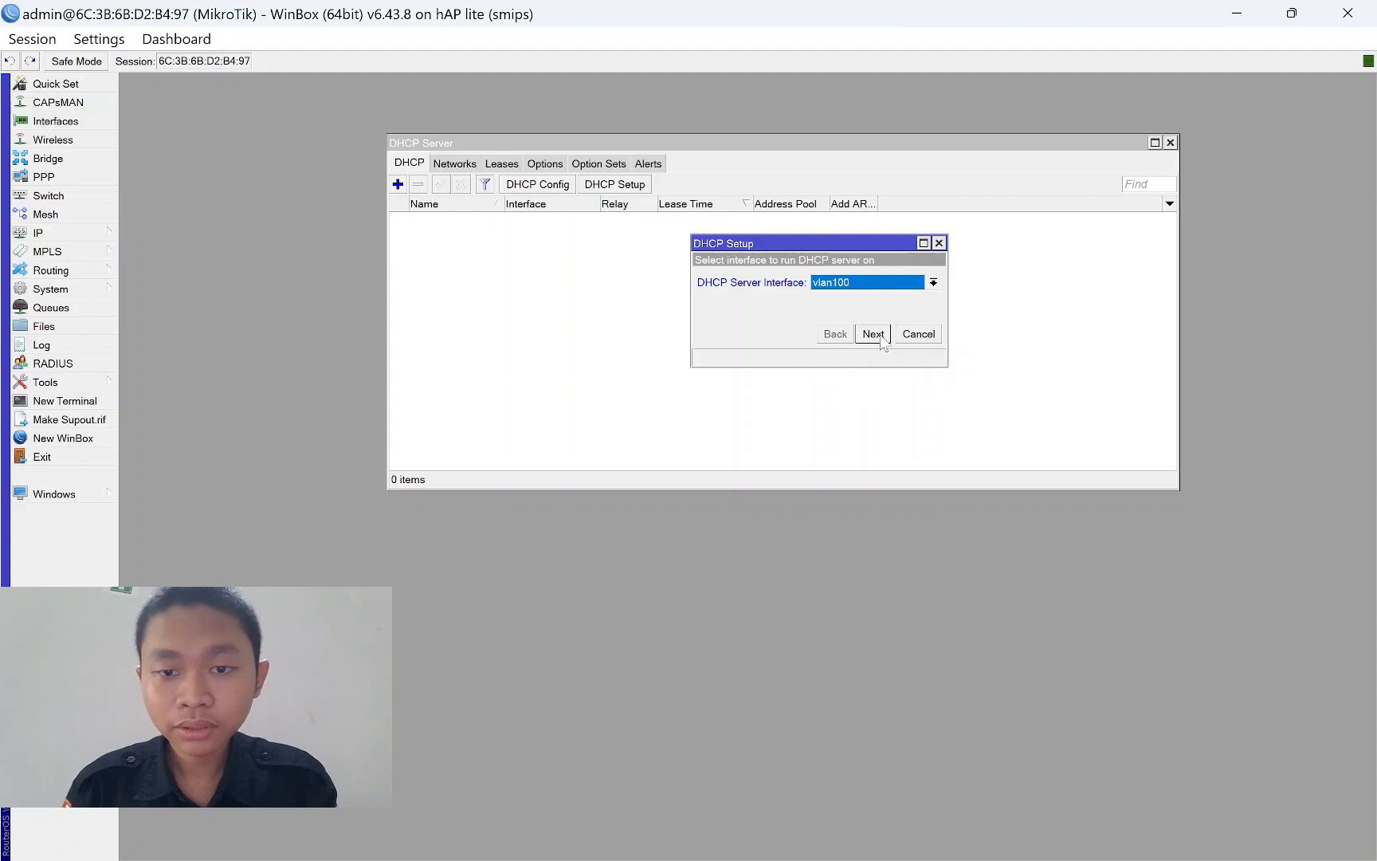
click(879, 336)
click(873, 334)
click(874, 334)
click(874, 334)
click(874, 333)
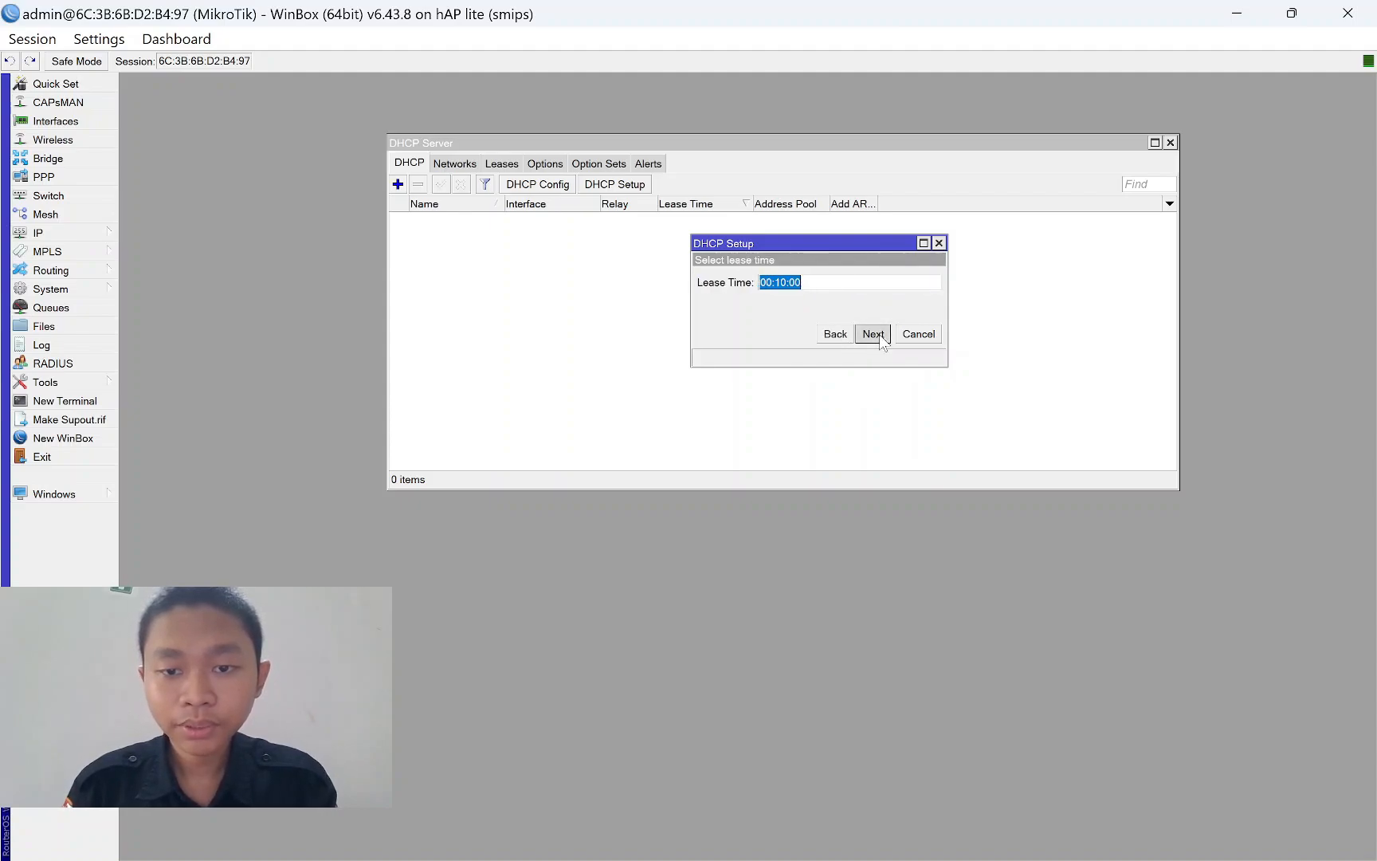
click(873, 334)
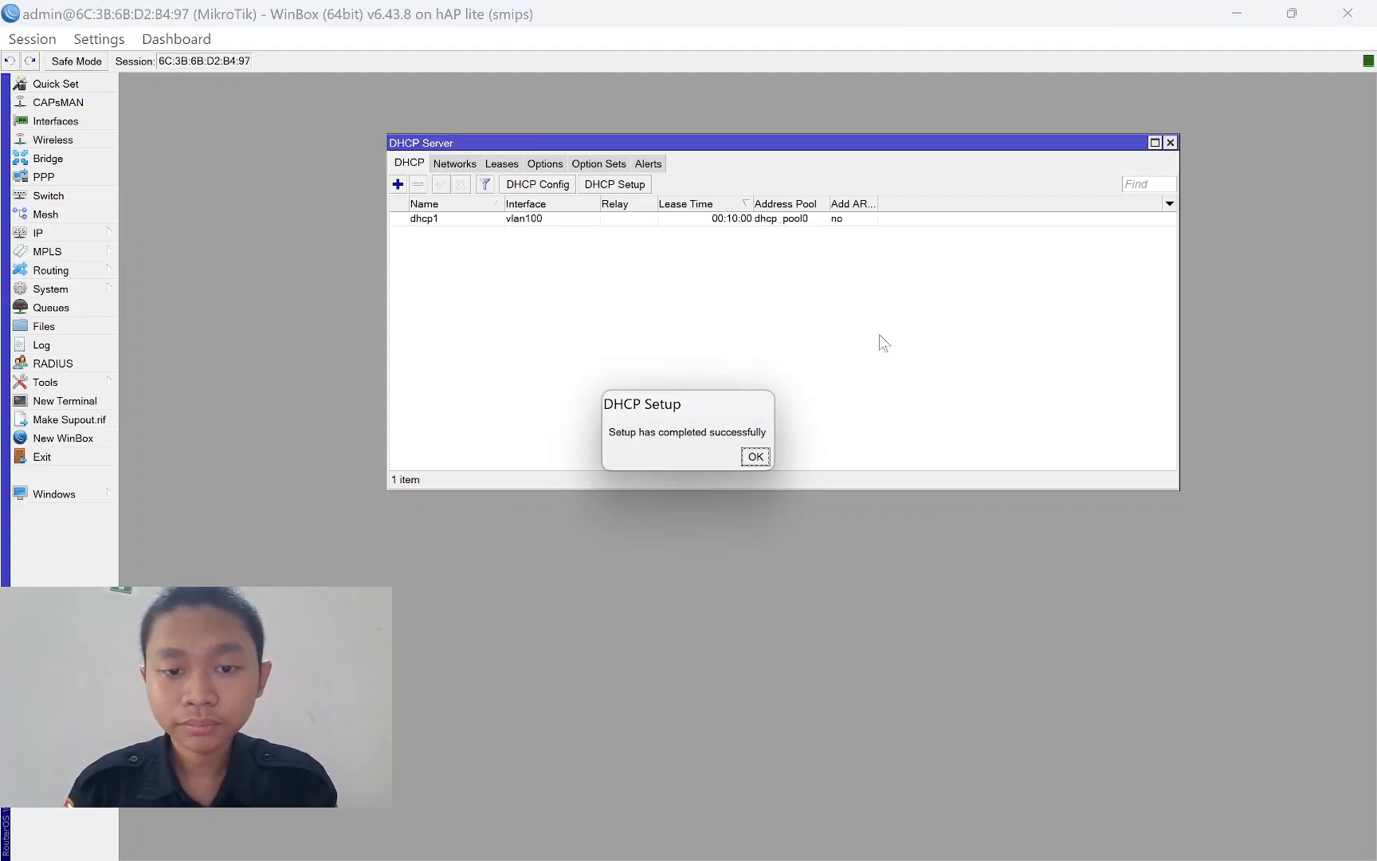
click(754, 456)
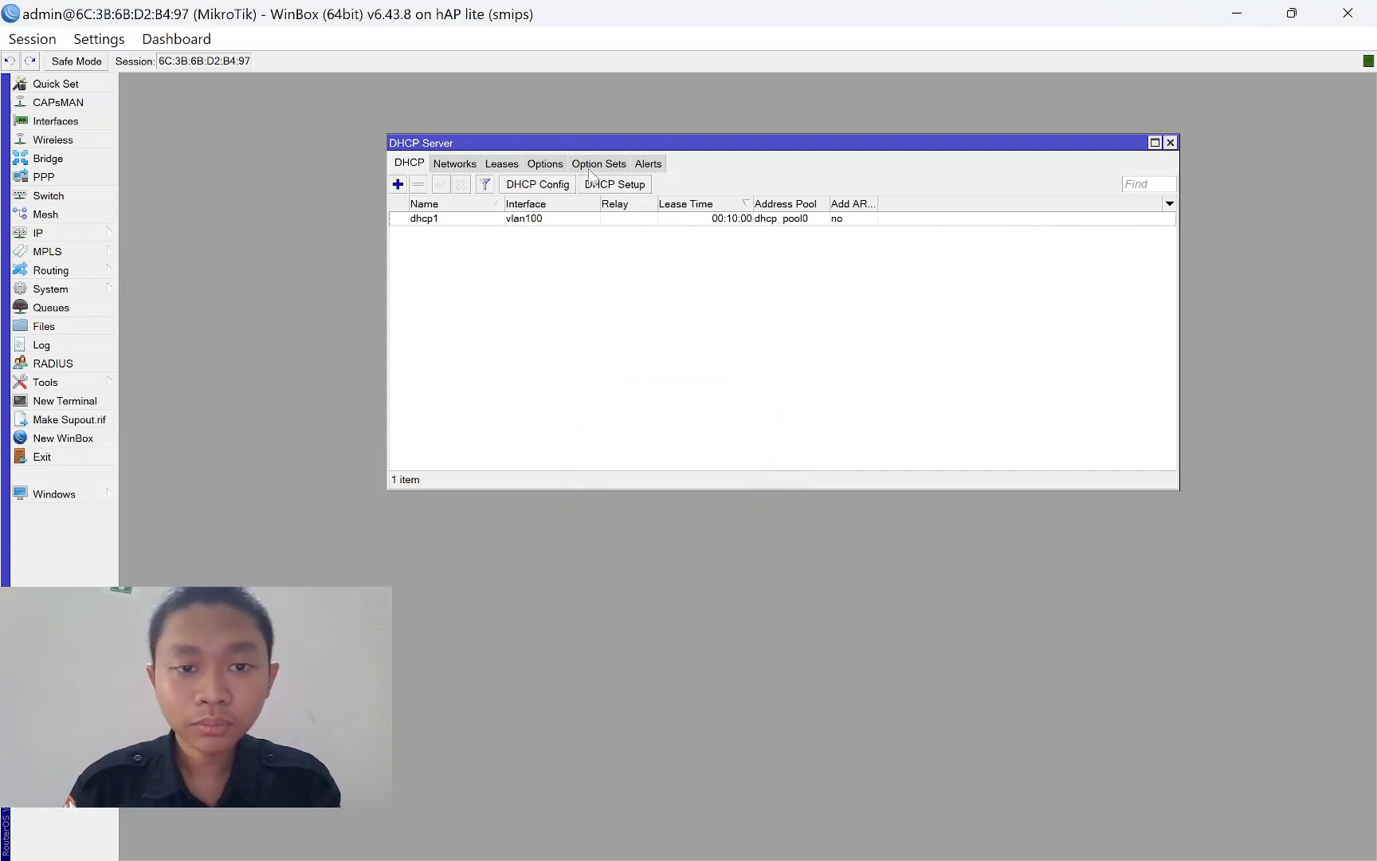
Set up a second DHCP server on vlan200 with the suggested settings and close the DHCP server window.
click(615, 184)
click(845, 285)
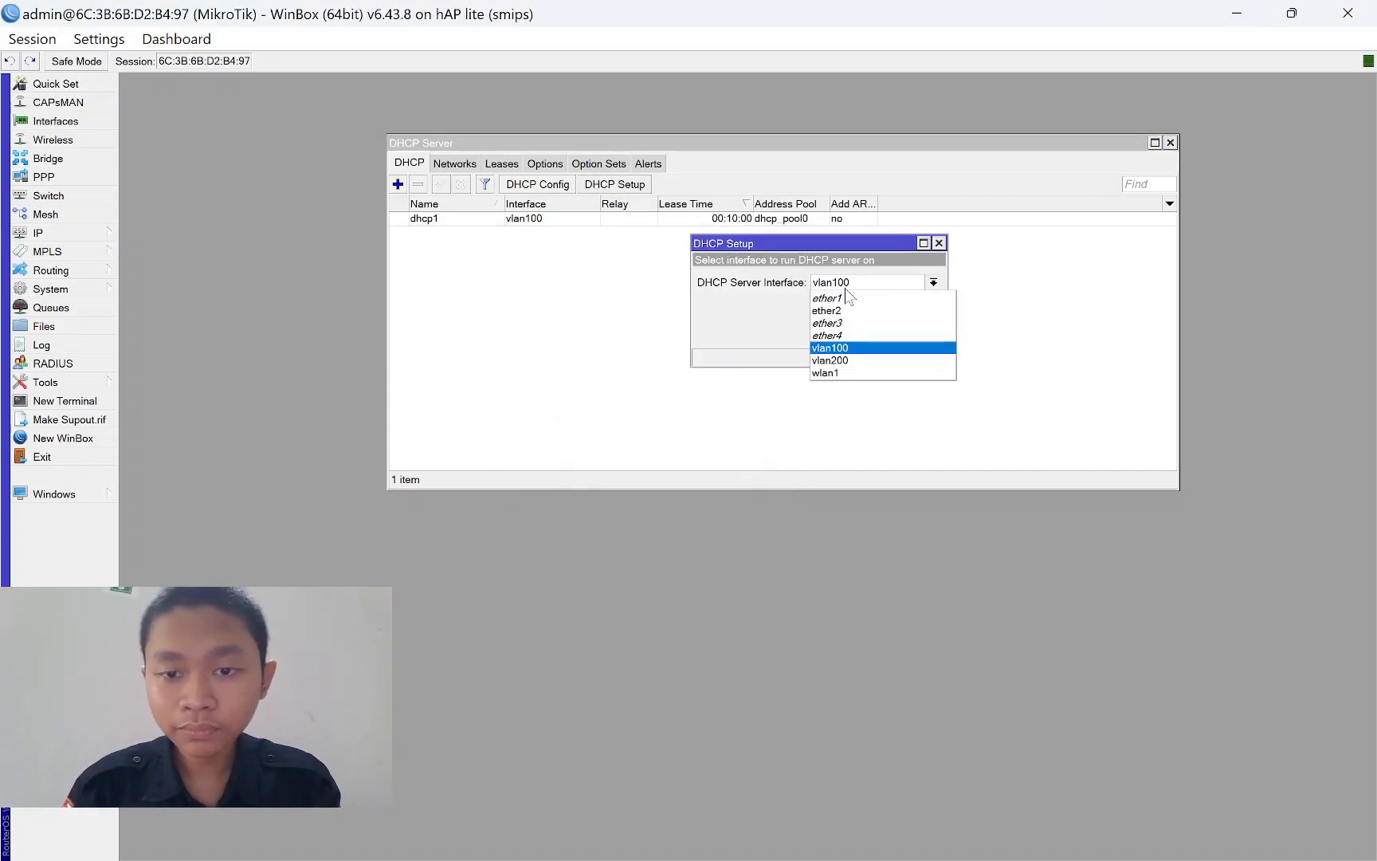
click(856, 360)
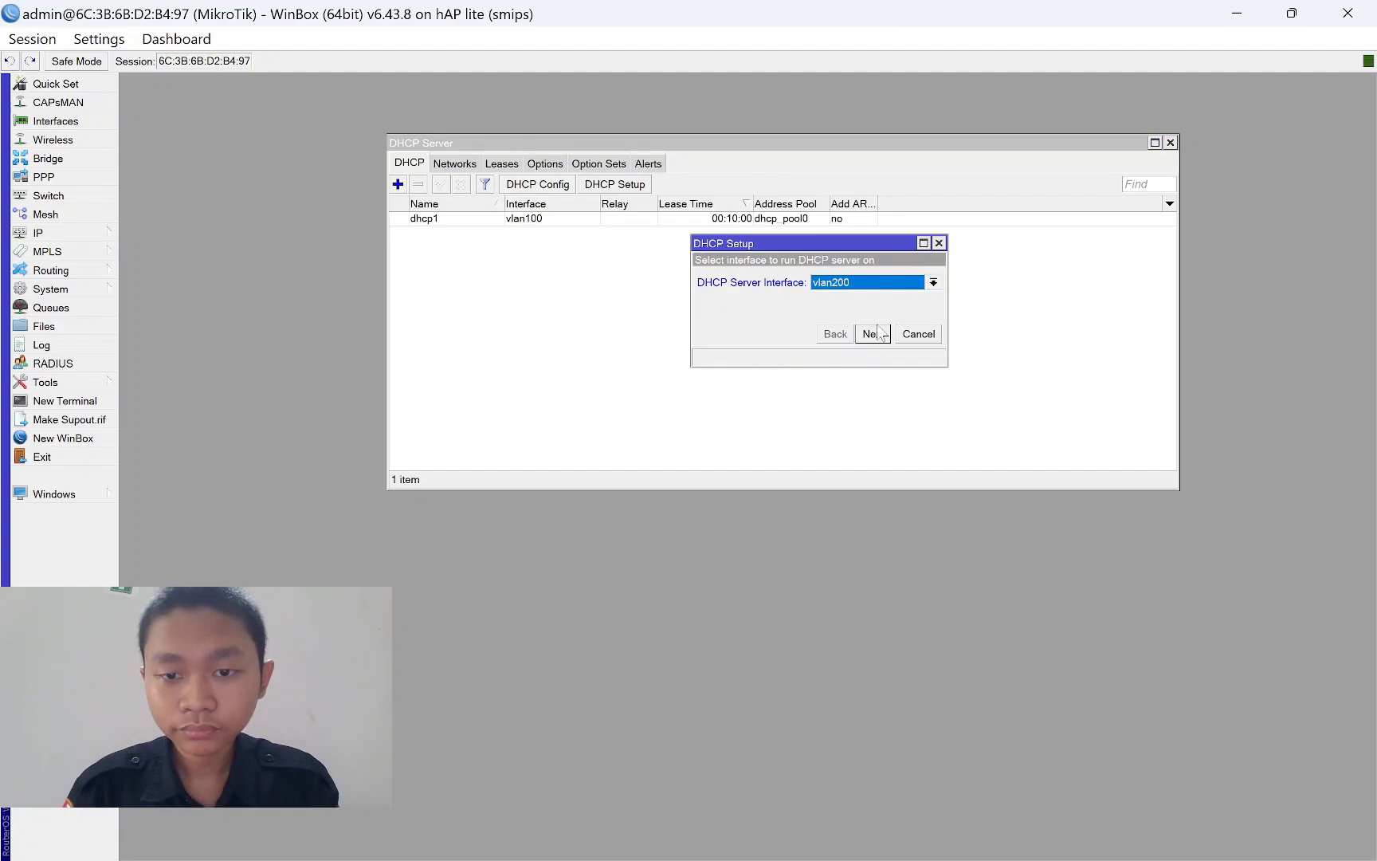
click(873, 334)
click(873, 334)
click(872, 334)
click(872, 334)
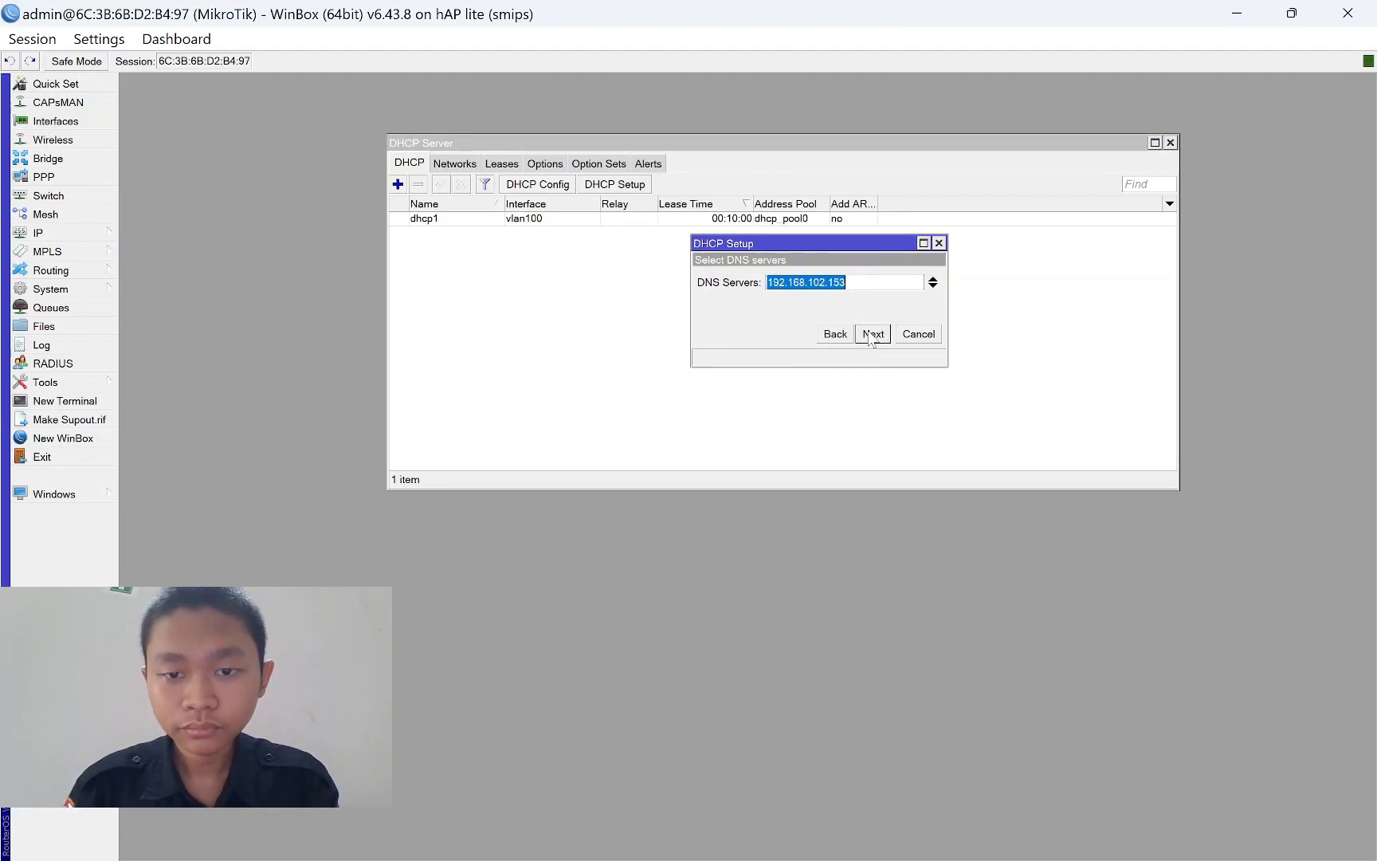
click(872, 335)
click(872, 333)
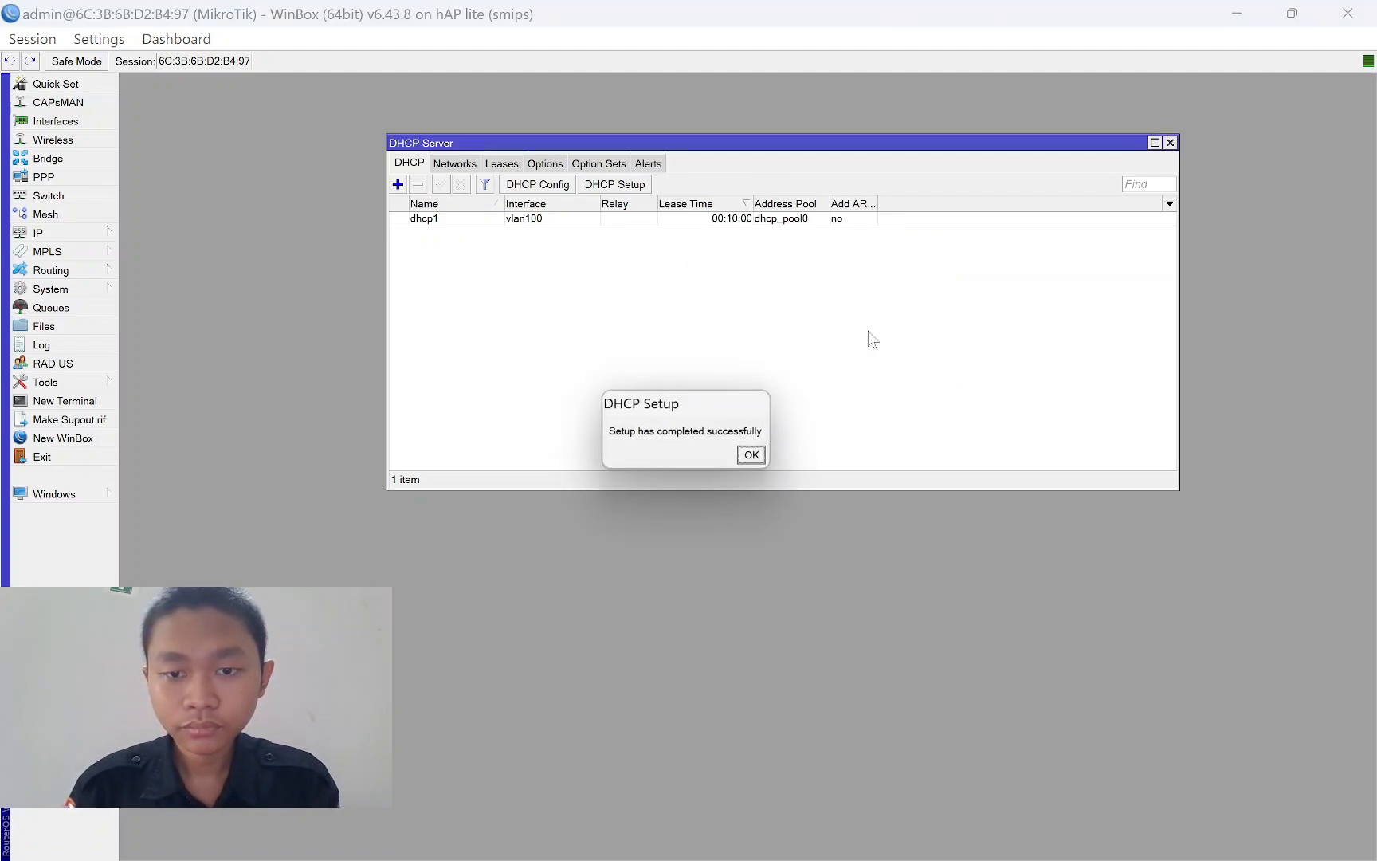
click(749, 454)
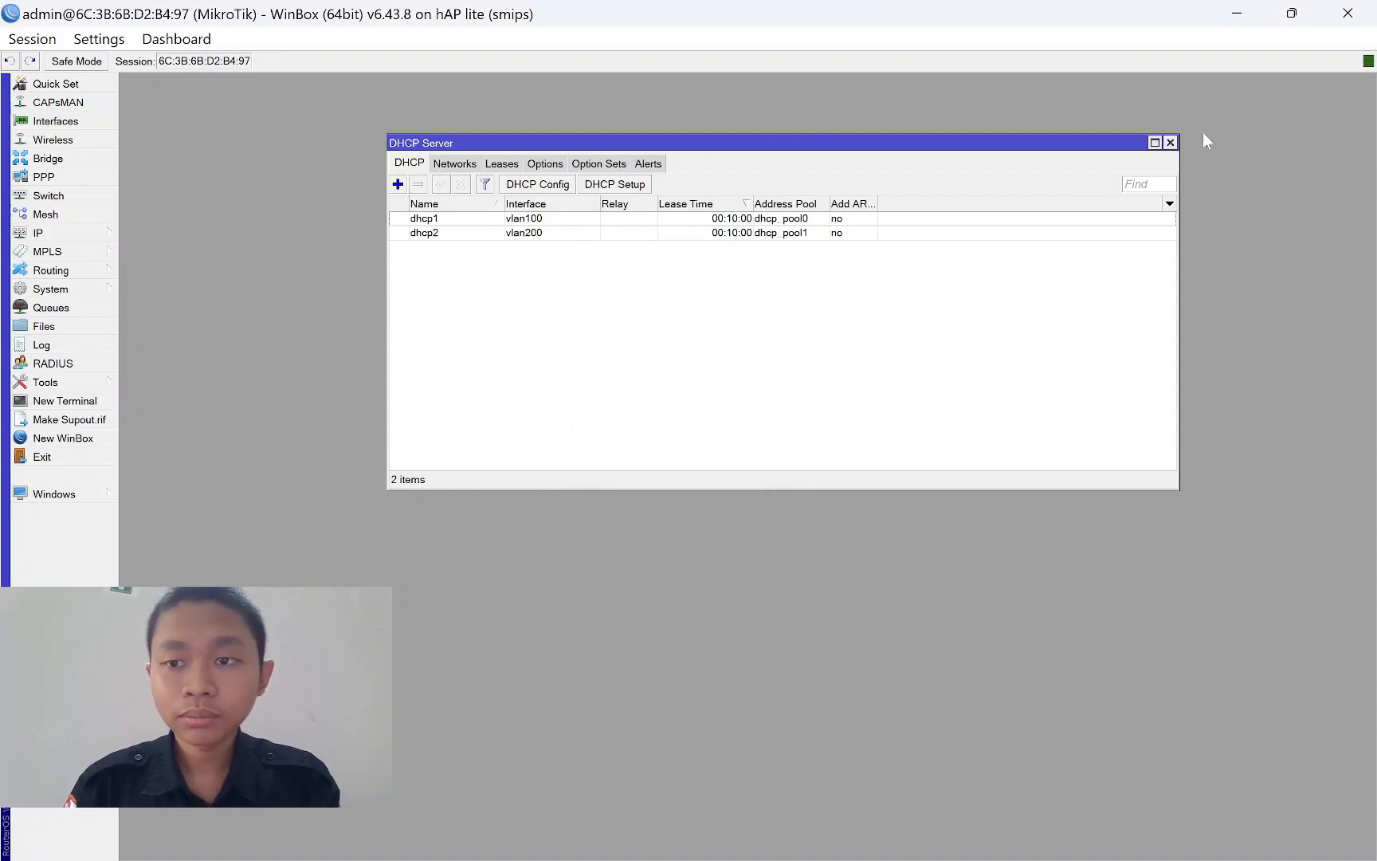
click(1170, 141)
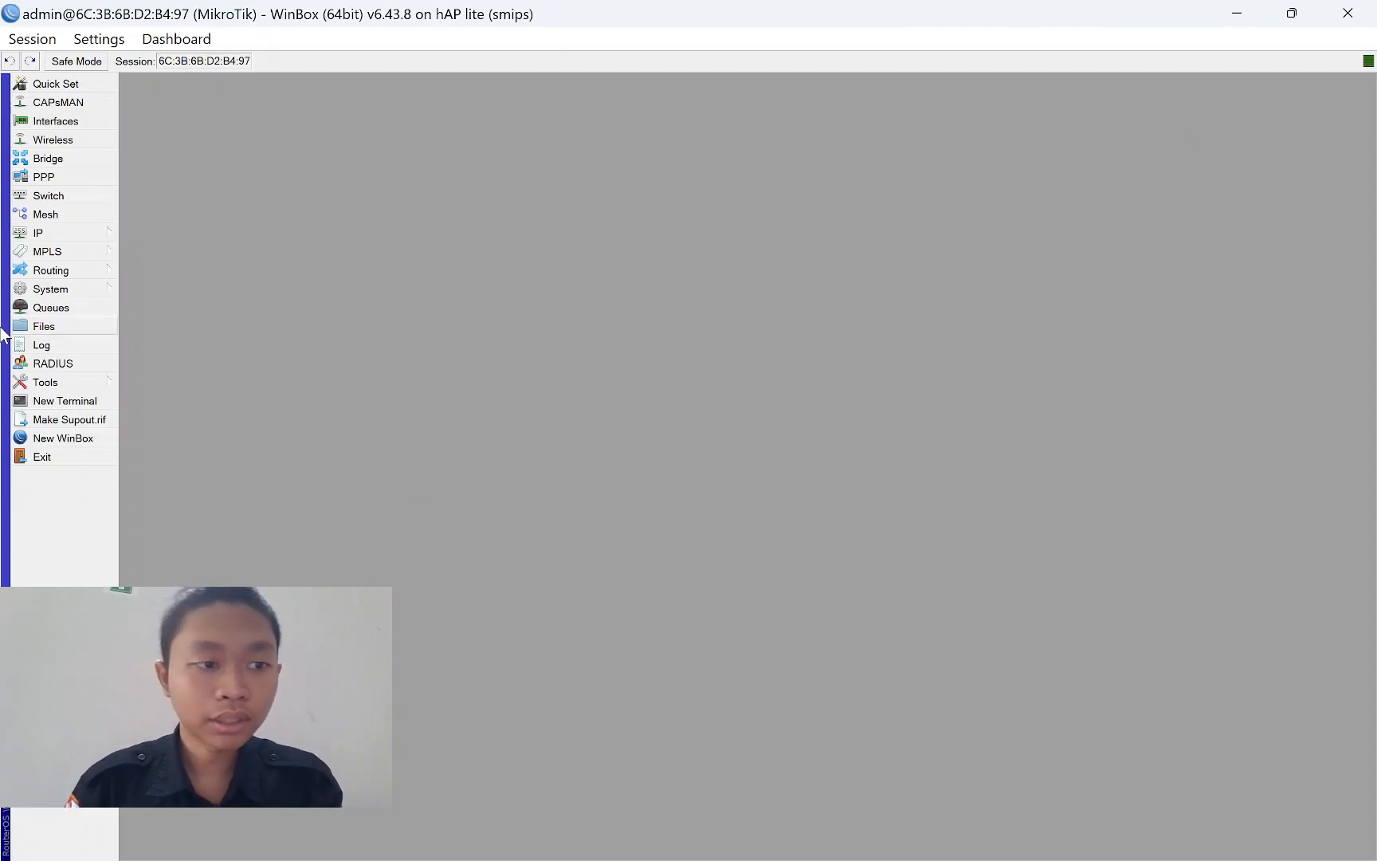
Allow remote requests in the router's DNS settings and save them.
click(84, 229)
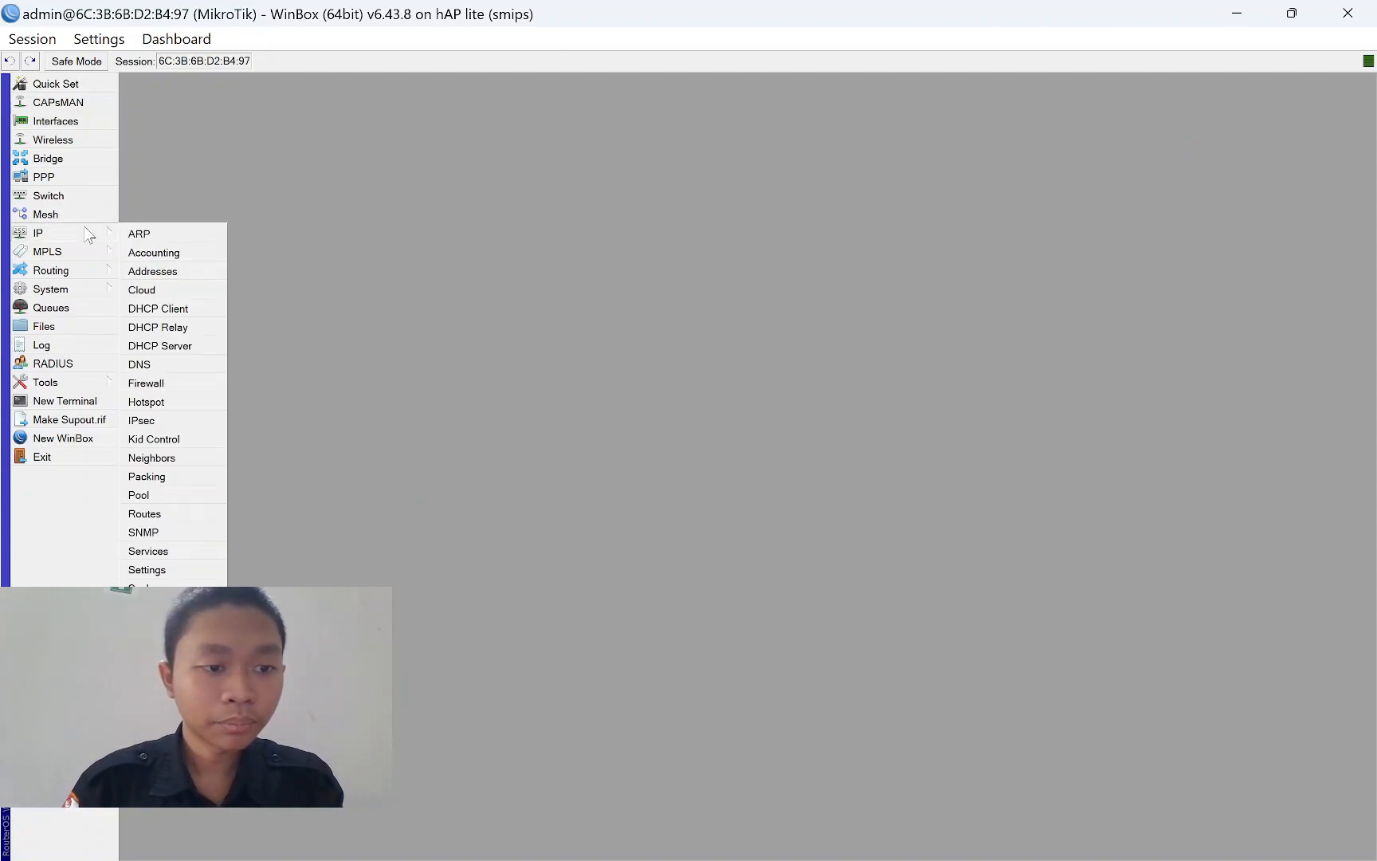
click(172, 370)
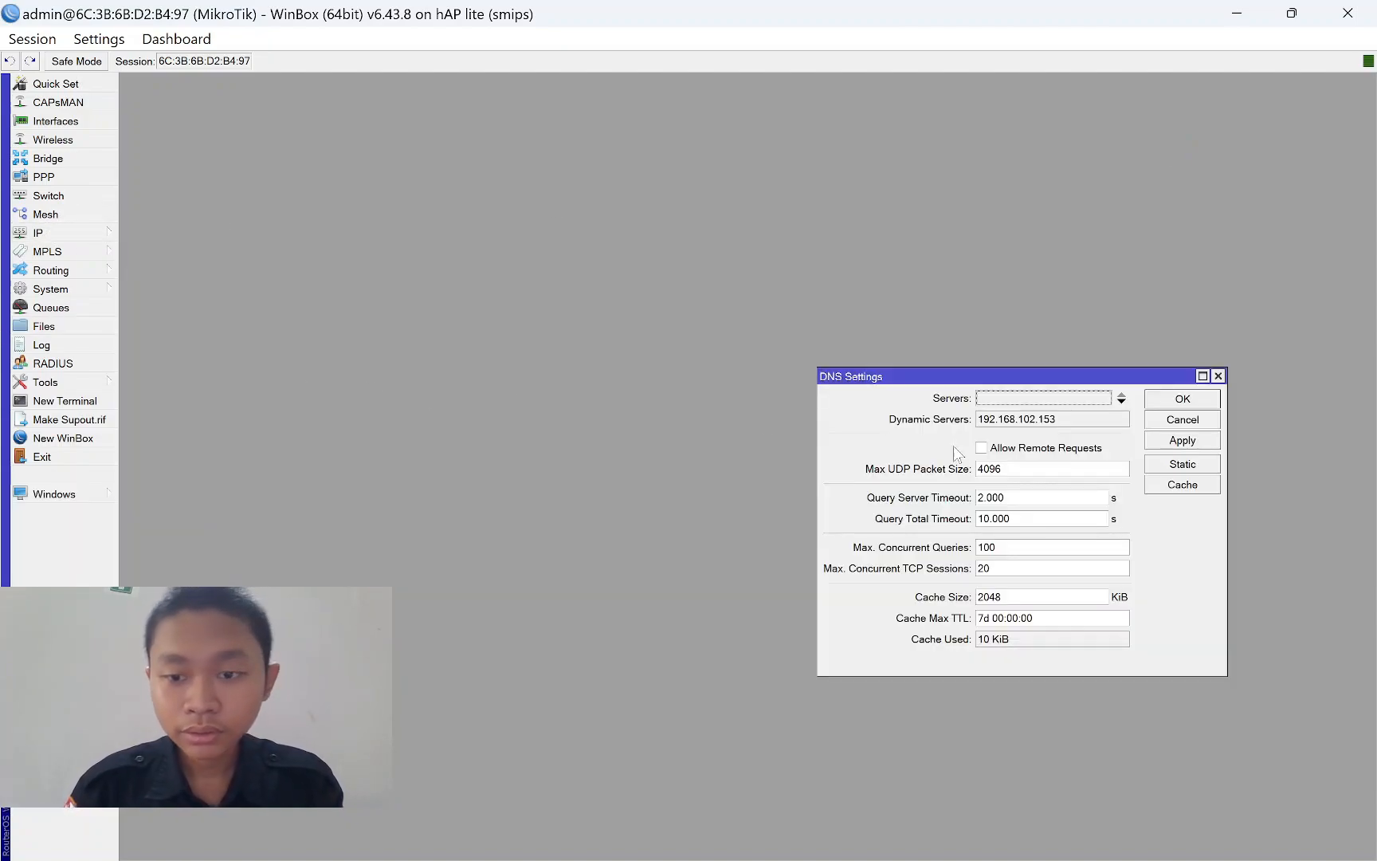
click(1003, 448)
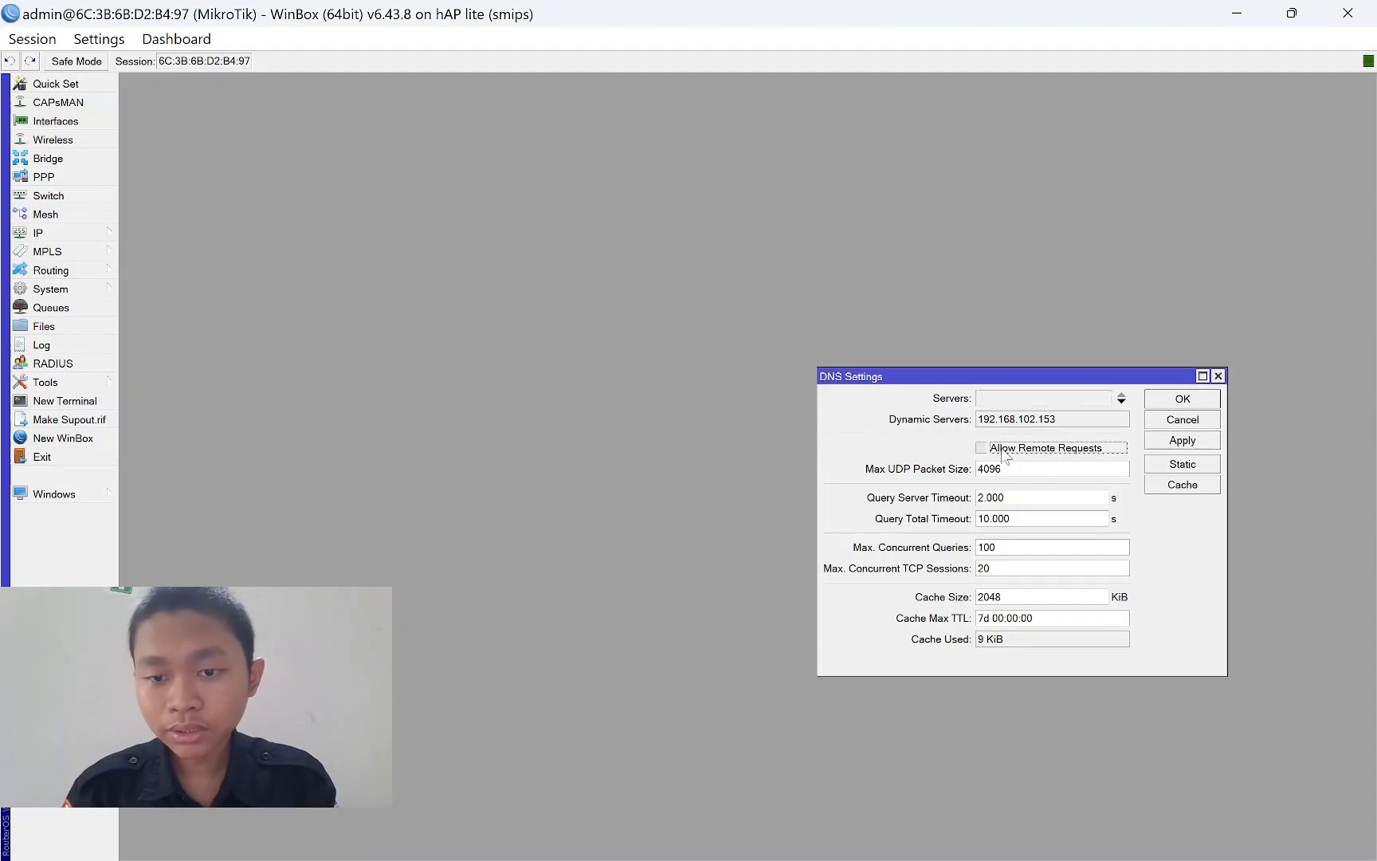
click(1187, 441)
click(1182, 398)
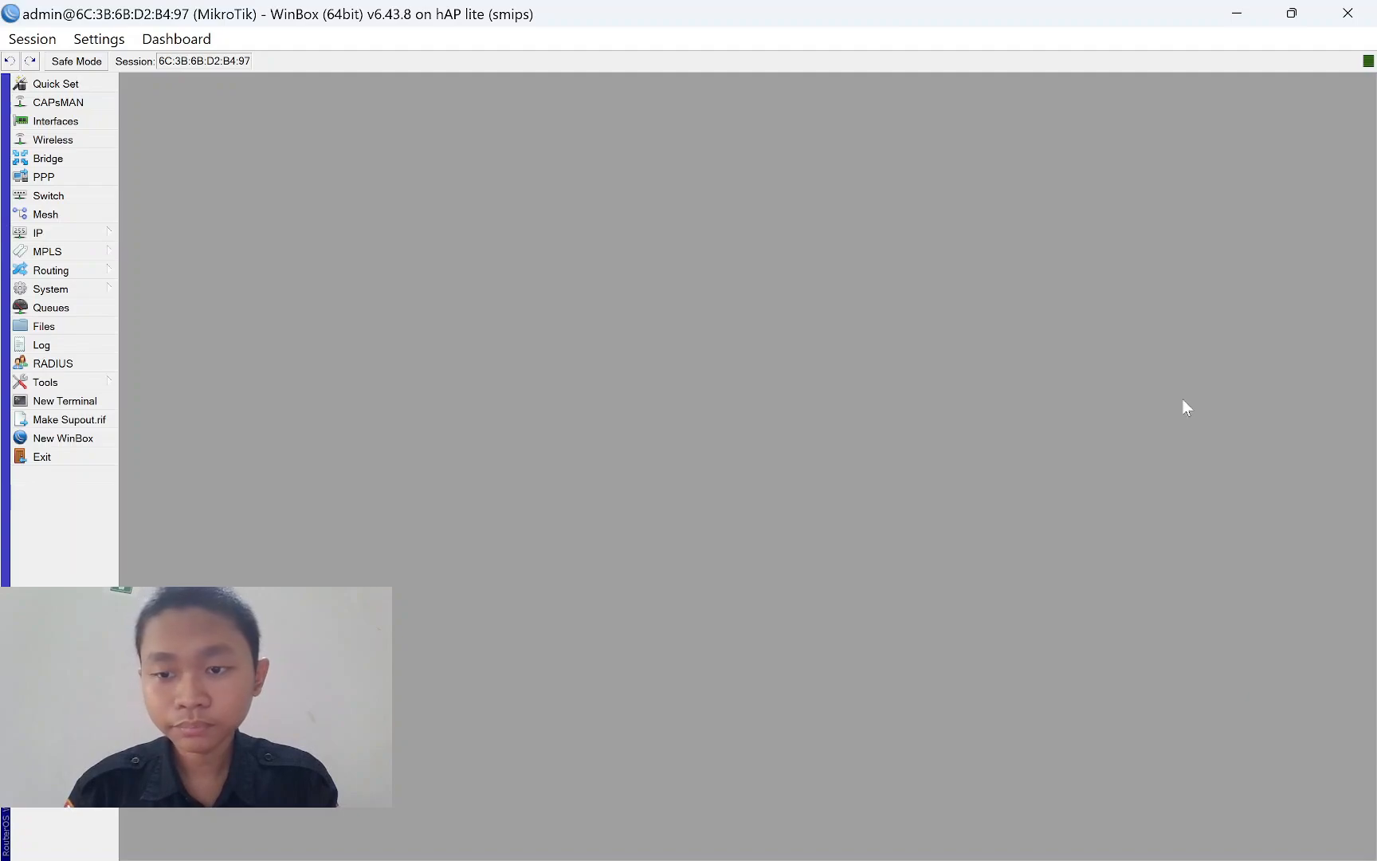
Start a new firewall NAT rule on the srcnat chain with wlan1 as its outgoing interface.
click(94, 237)
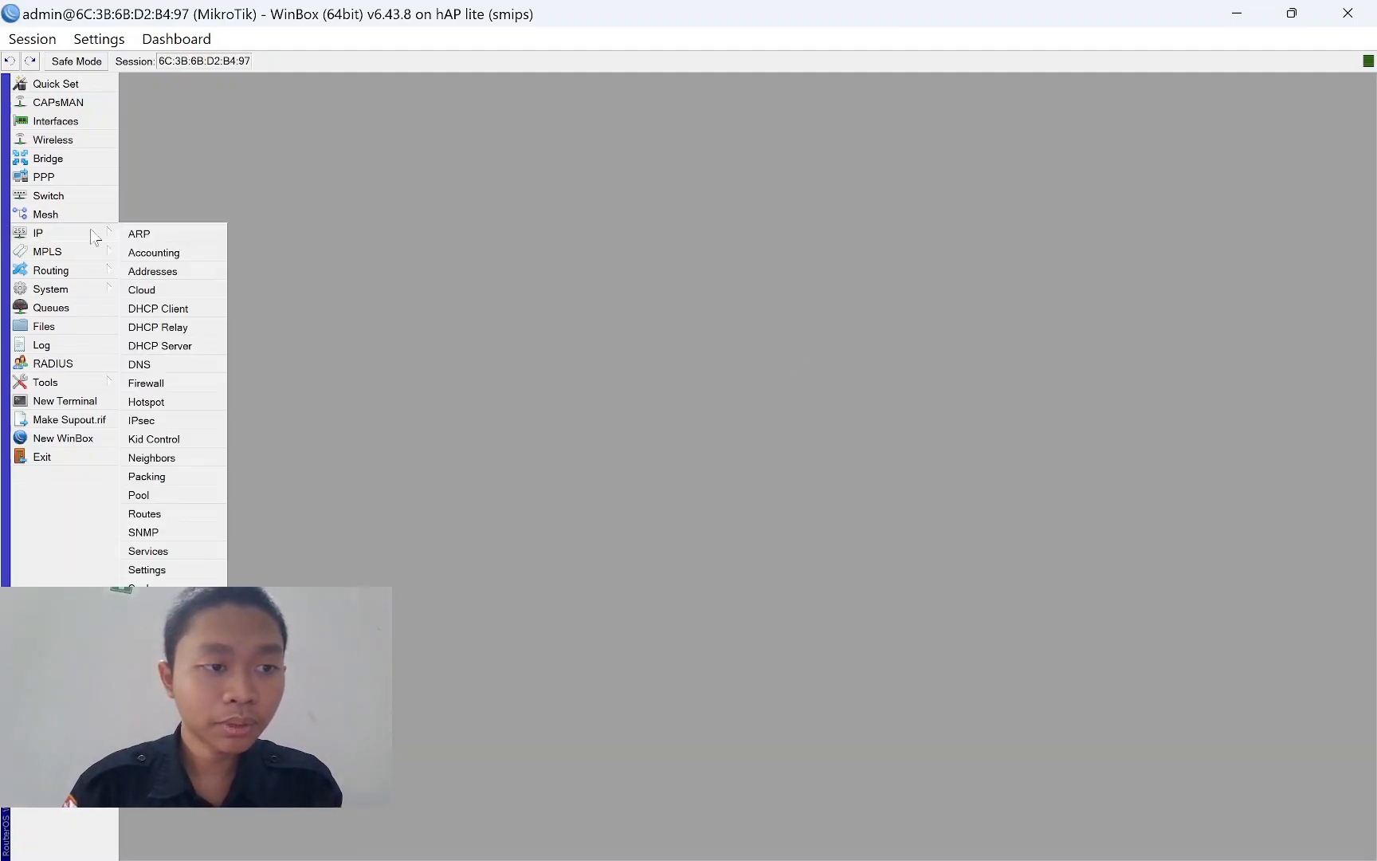
click(155, 385)
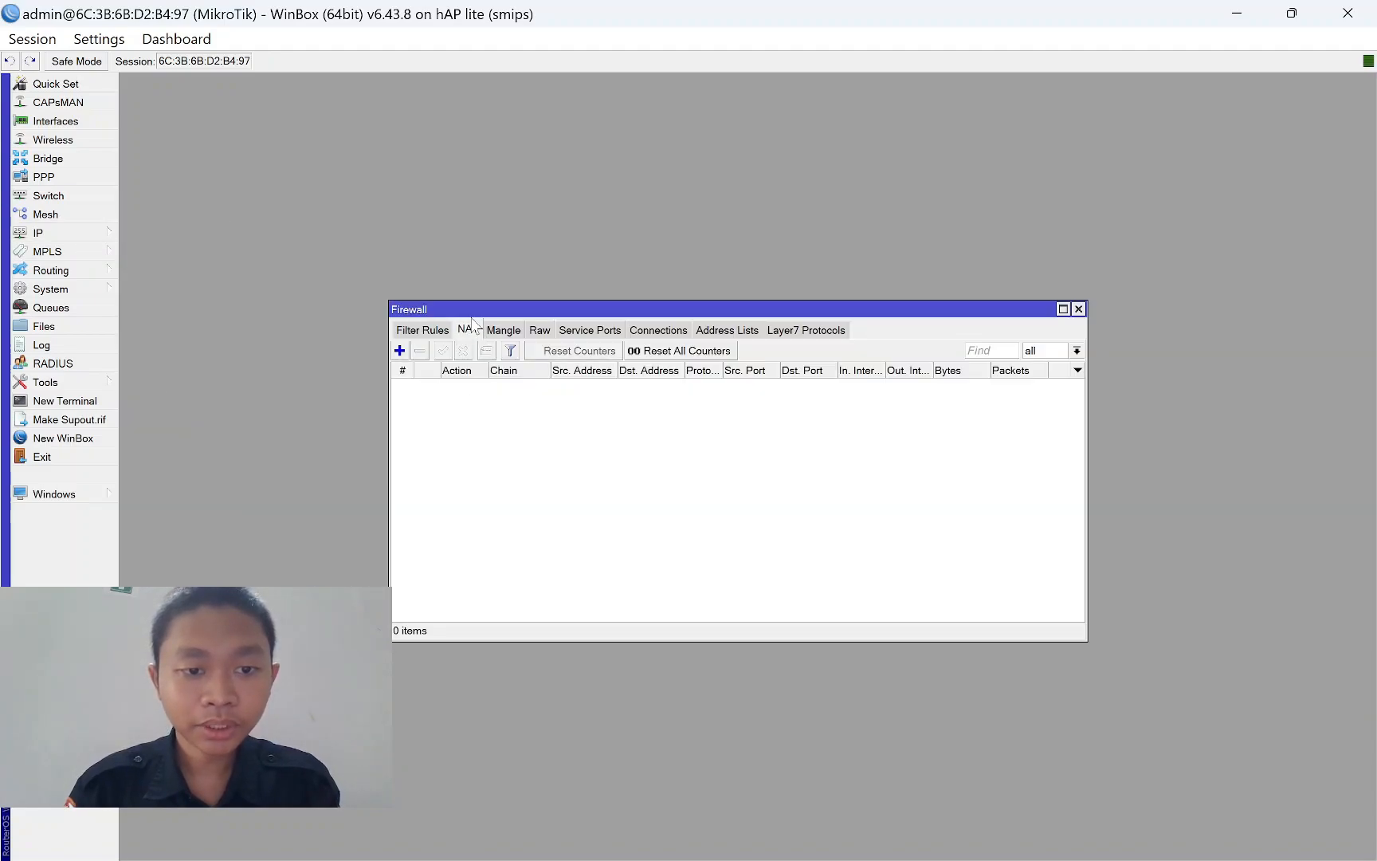
click(401, 350)
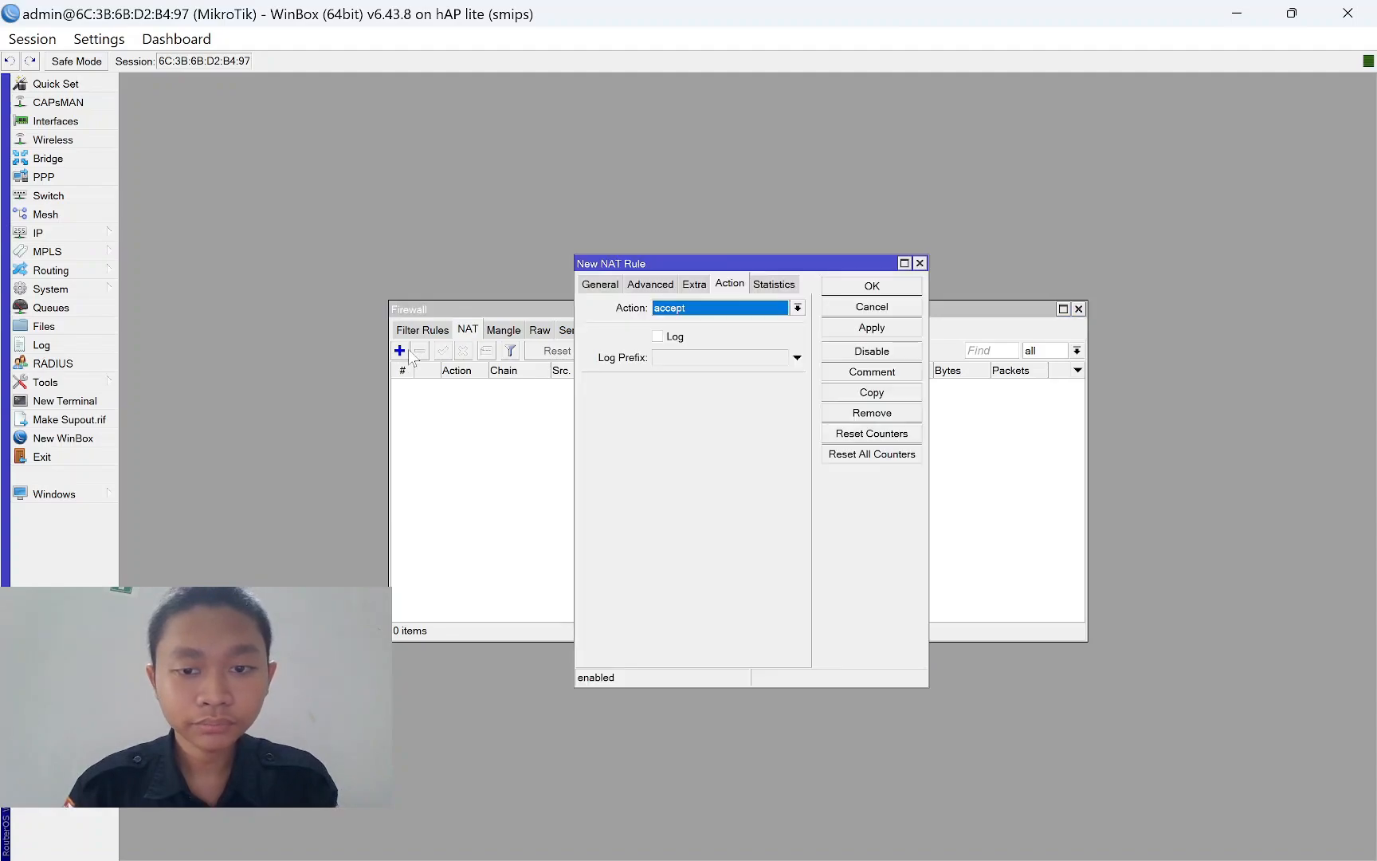
click(600, 285)
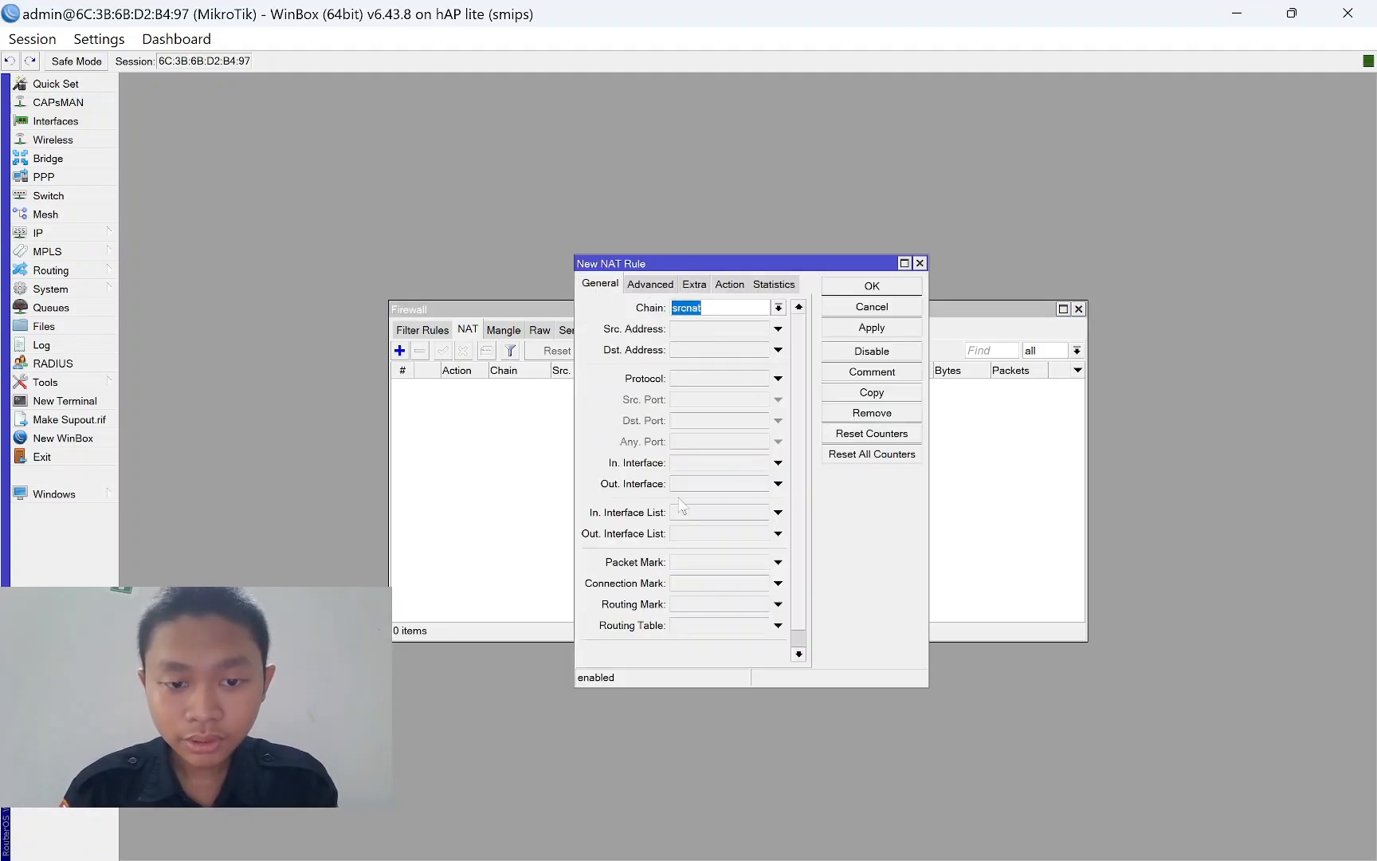
click(738, 487)
click(741, 487)
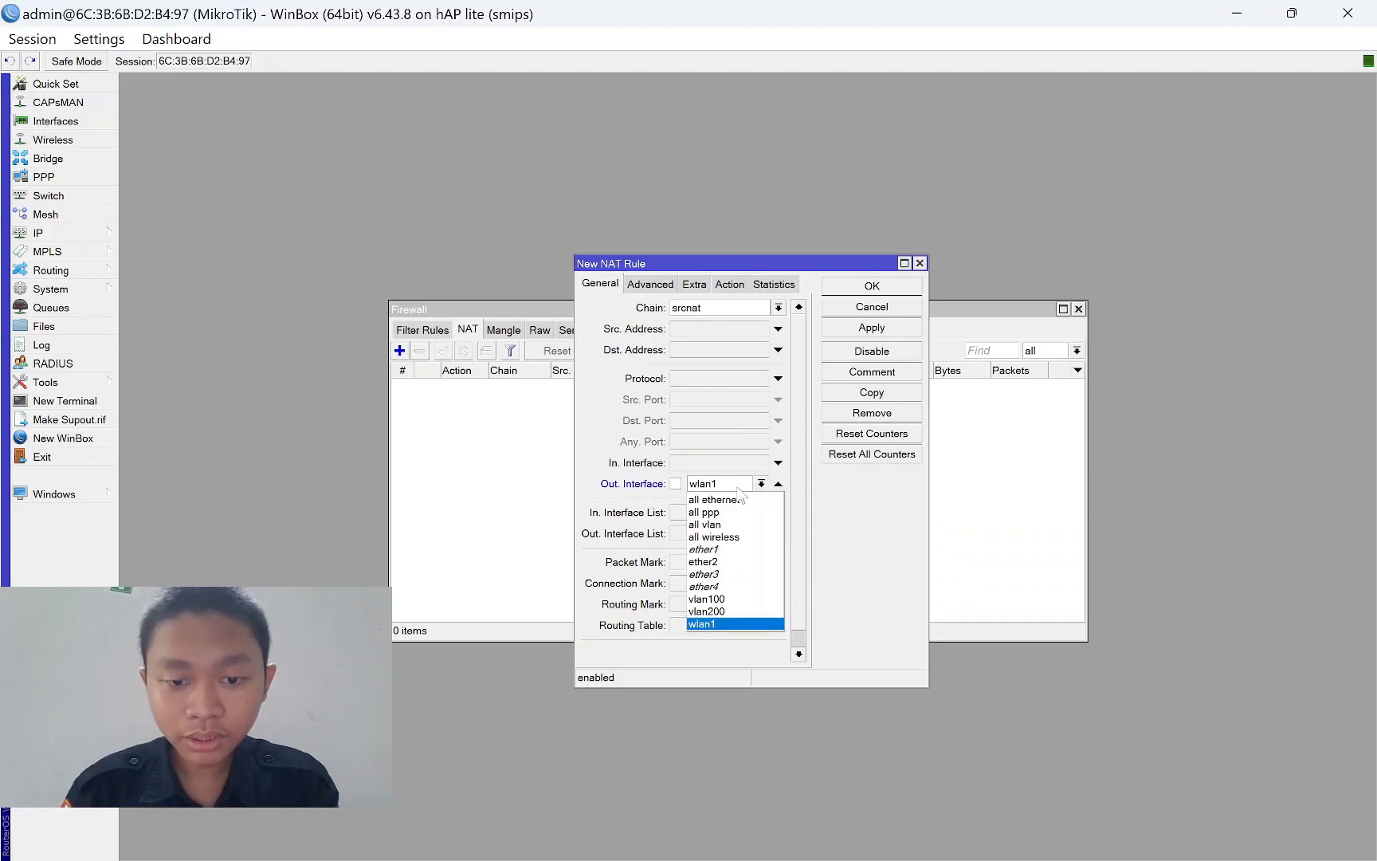
click(721, 623)
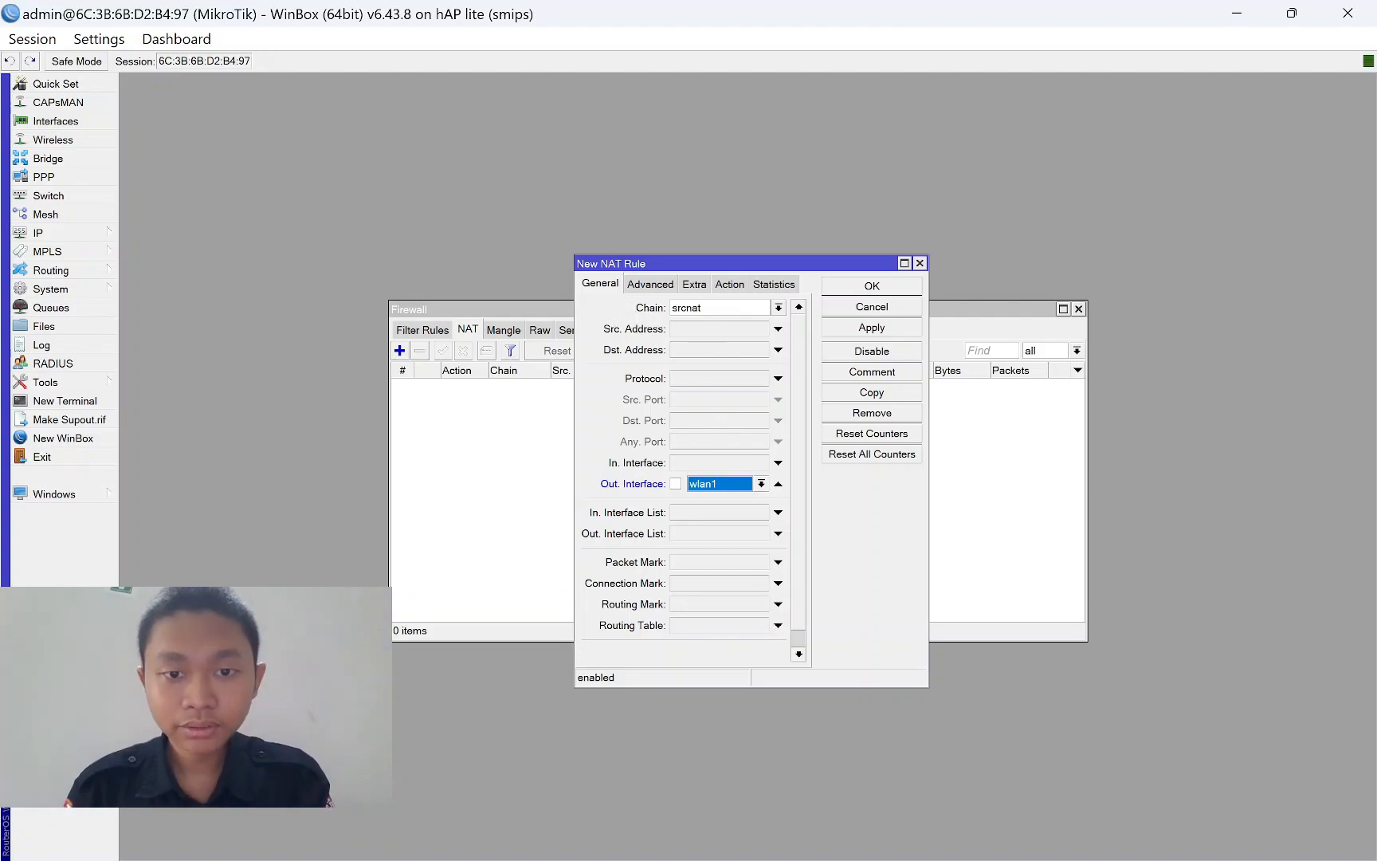
Set the new NAT rule's action to masquerade and save the rule.
click(730, 285)
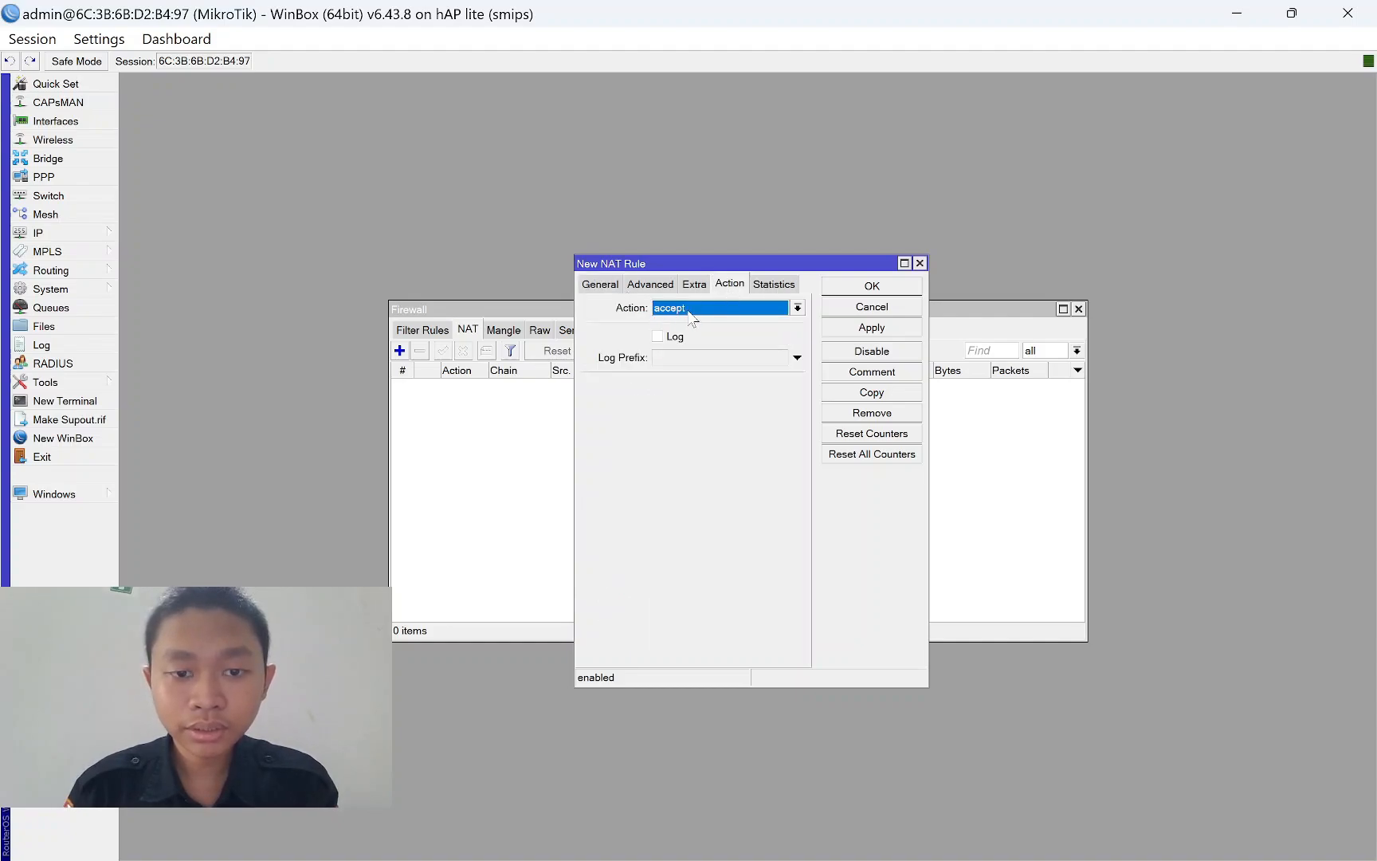
click(690, 310)
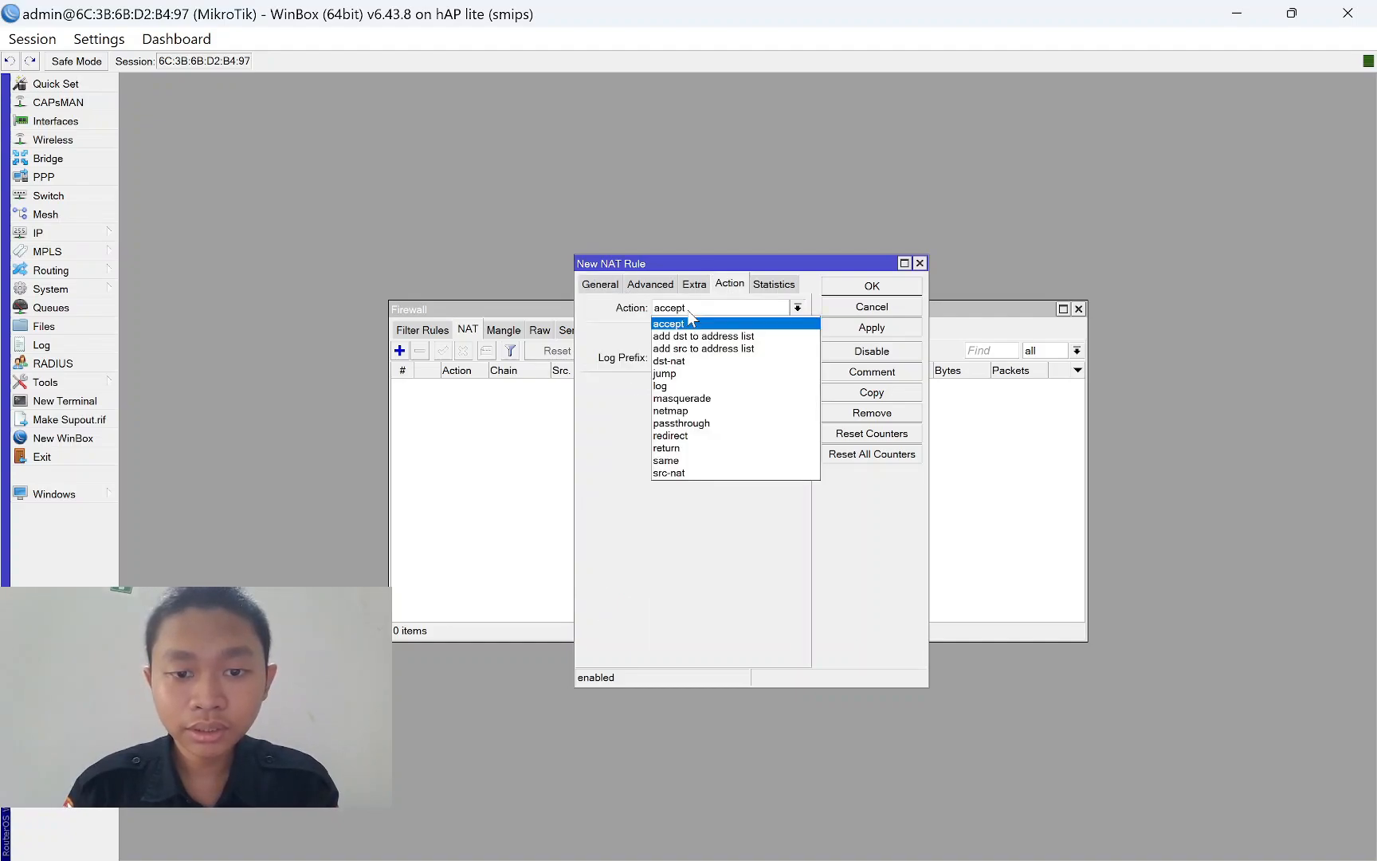
click(711, 399)
click(890, 330)
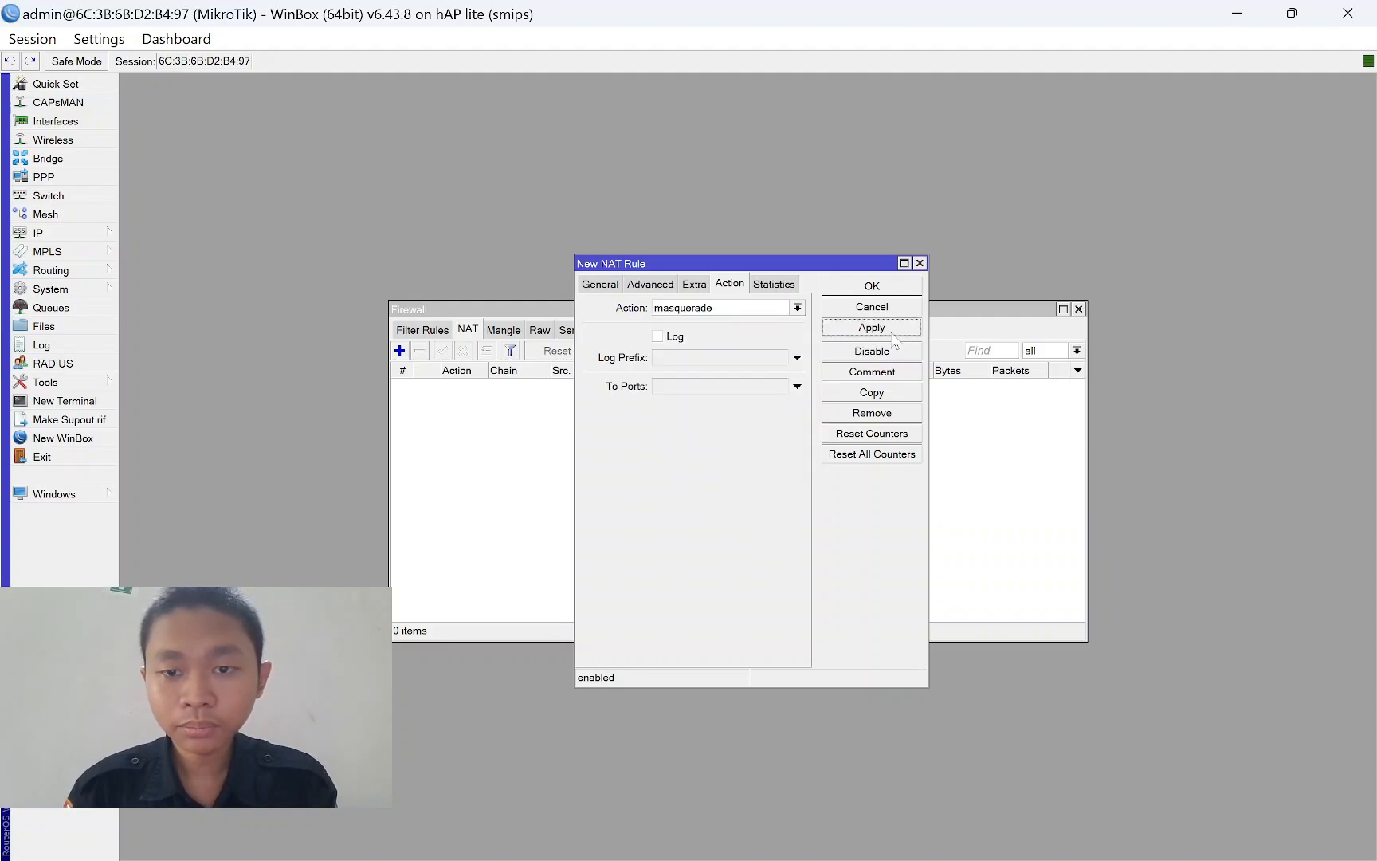
click(888, 287)
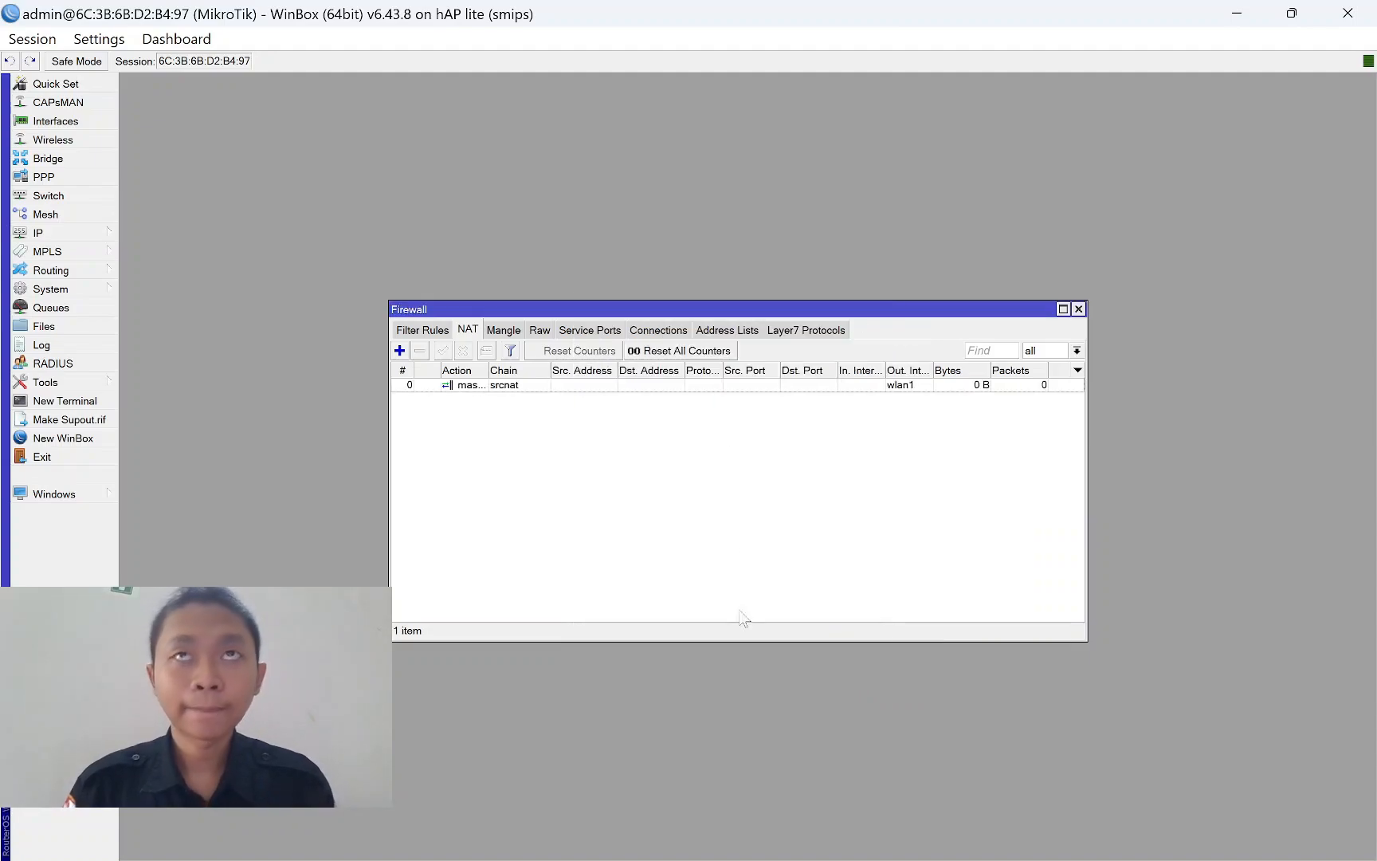
mouse_move(960, 859)
click(902, 835)
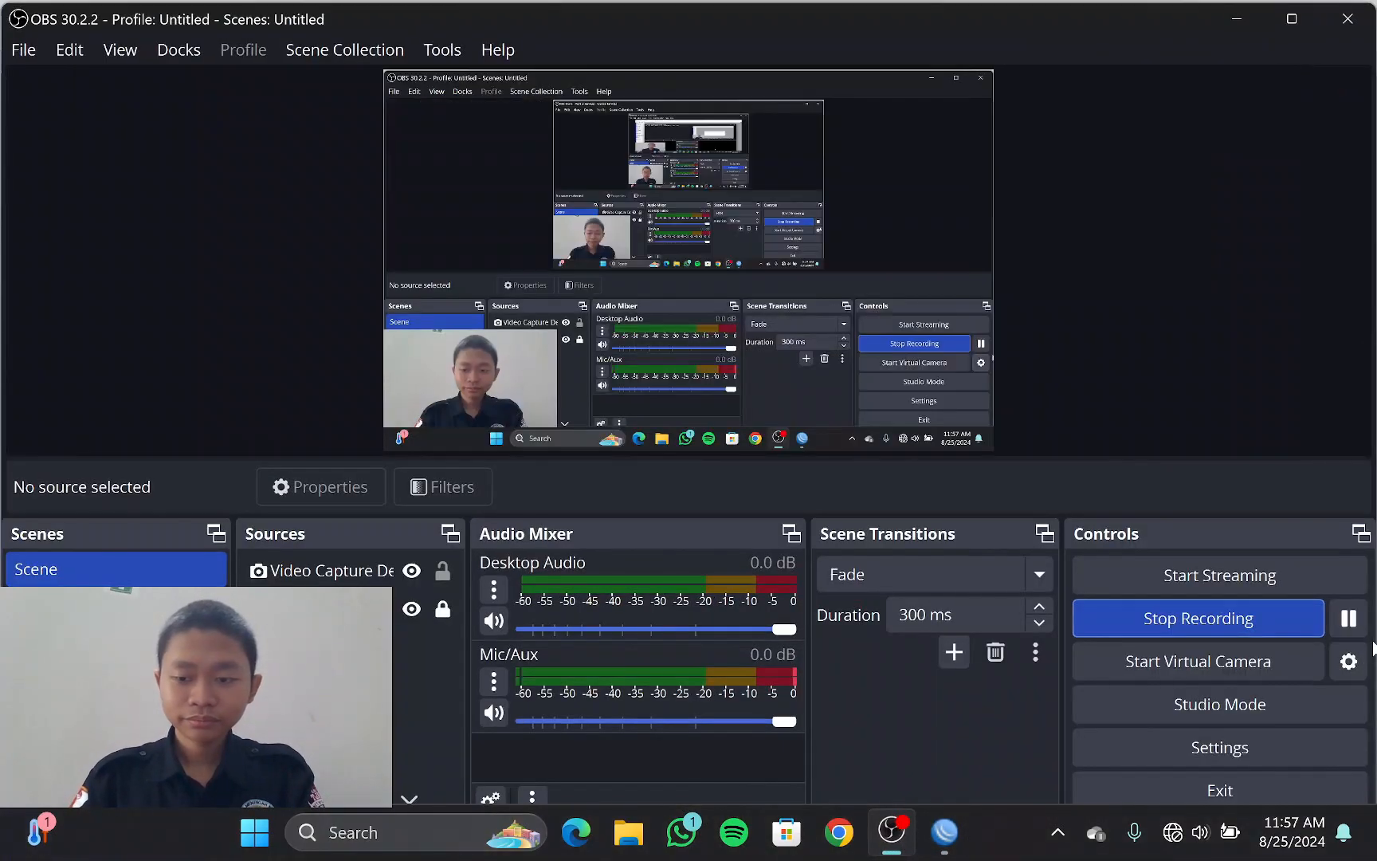
click(1236, 19)
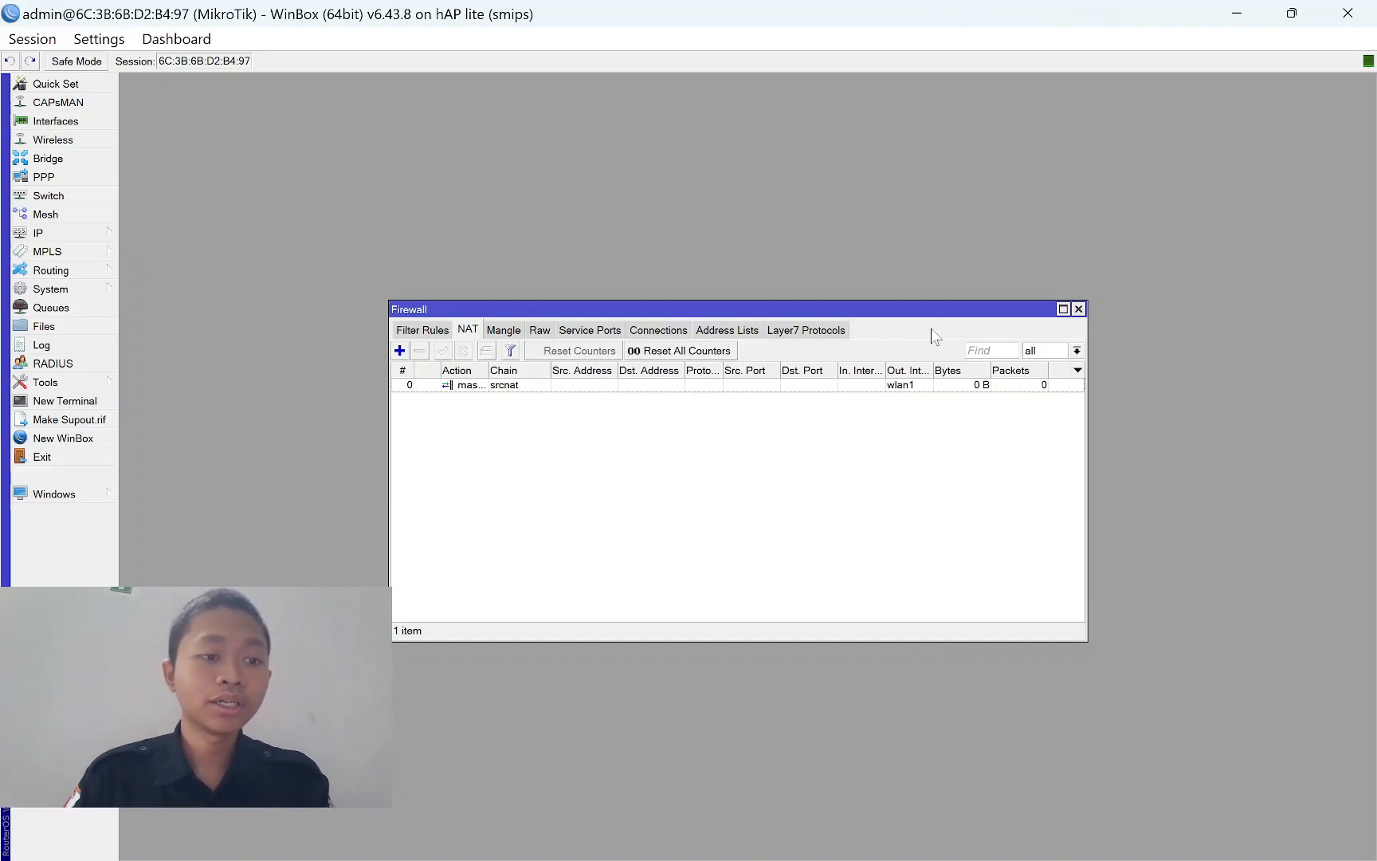
Change the router's system identity to R1 and apply it.
click(64, 290)
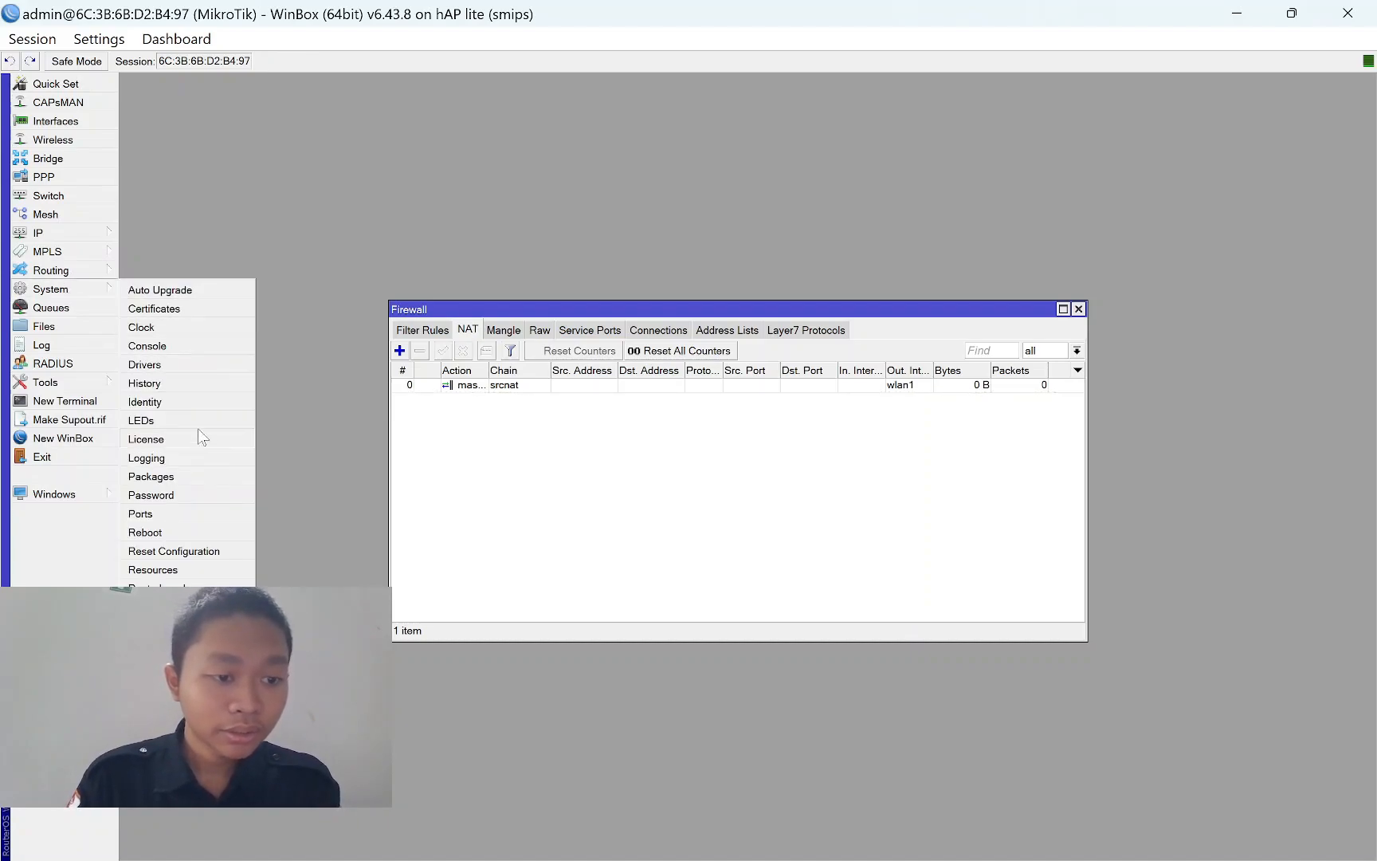
click(181, 398)
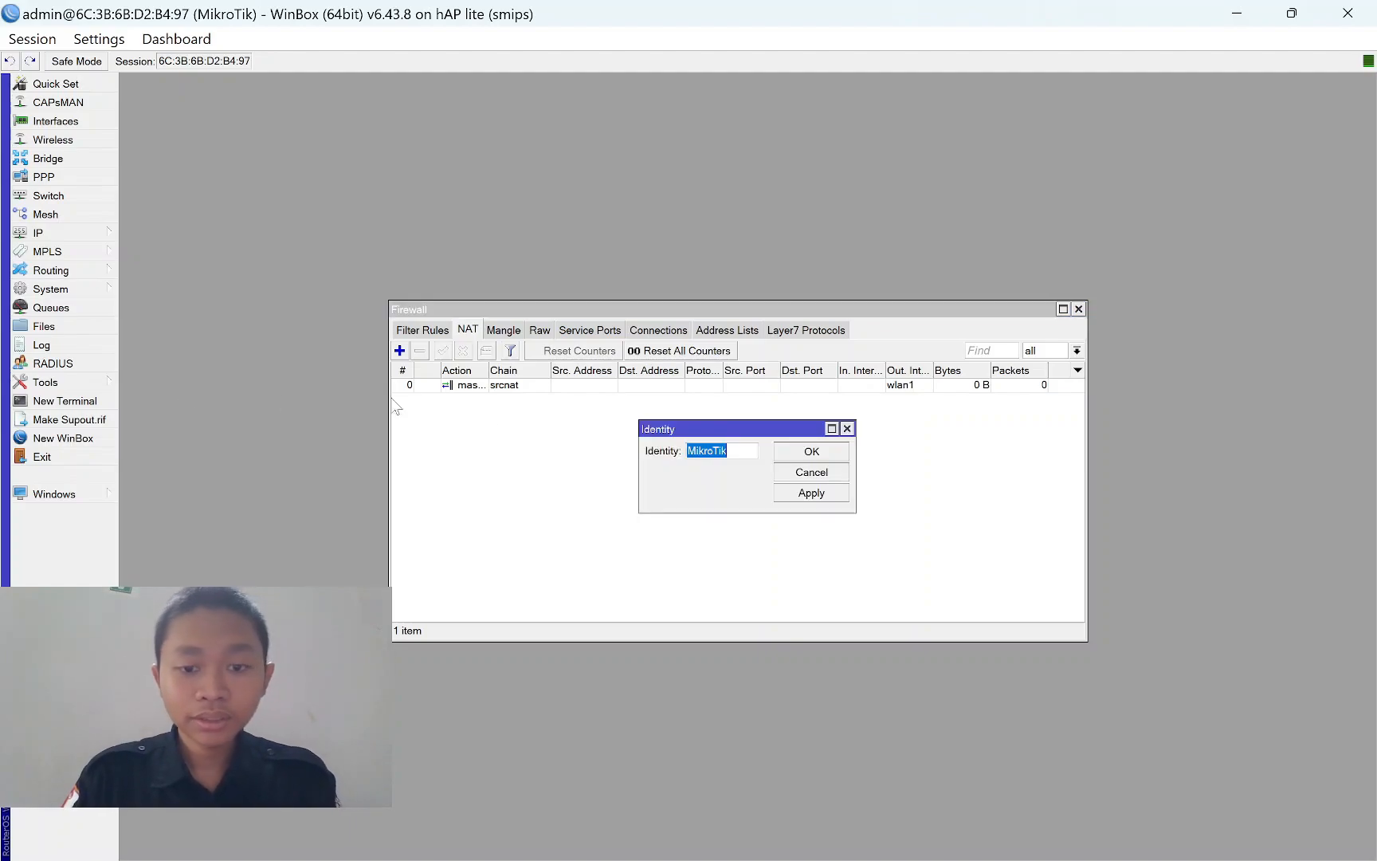
key(BackSpace)
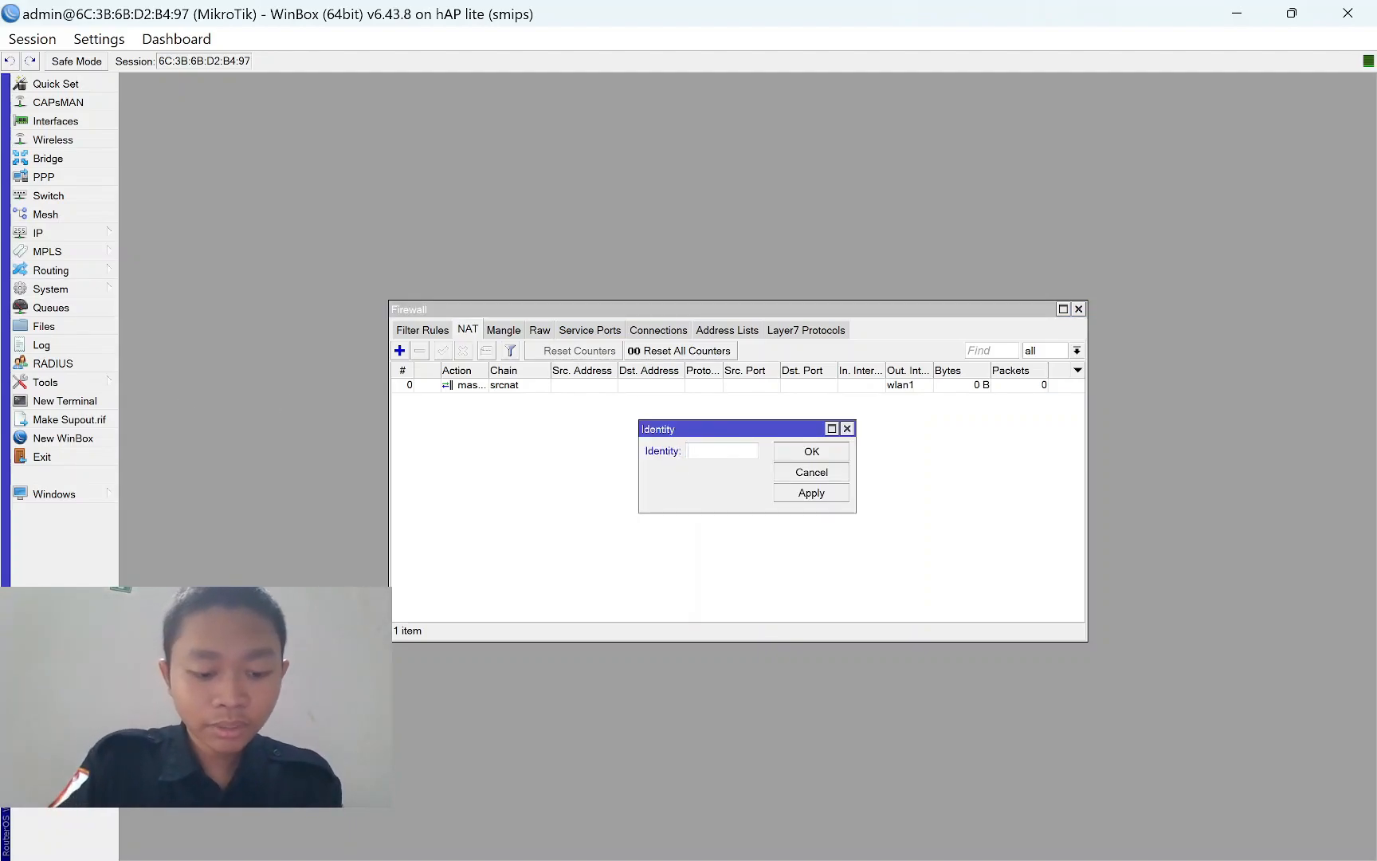
click(806, 494)
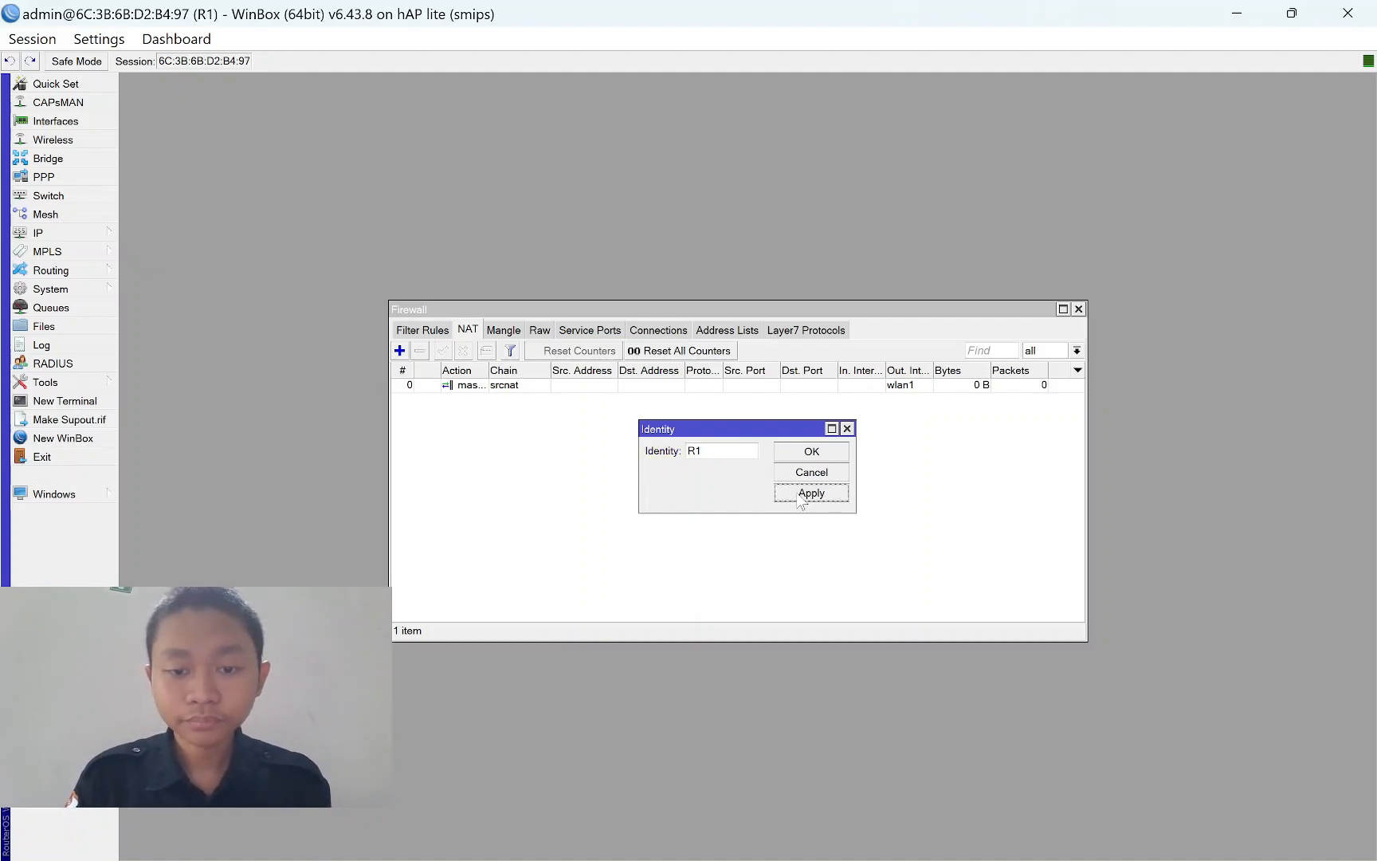
Close the identity settings and connect to the neighbouring router with MAC address 18:FD:74:66:FD:3B.
click(821, 452)
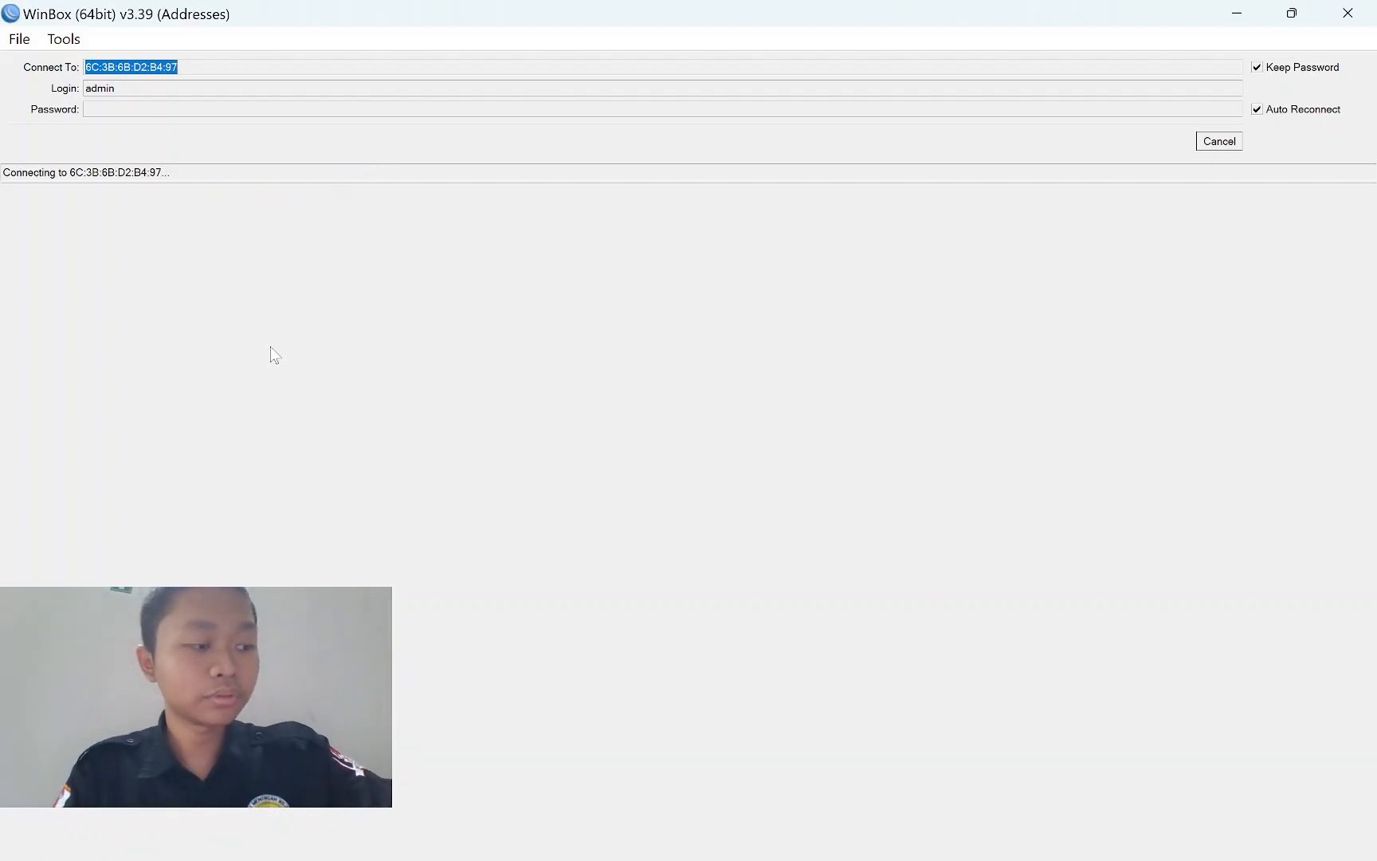
click(1207, 146)
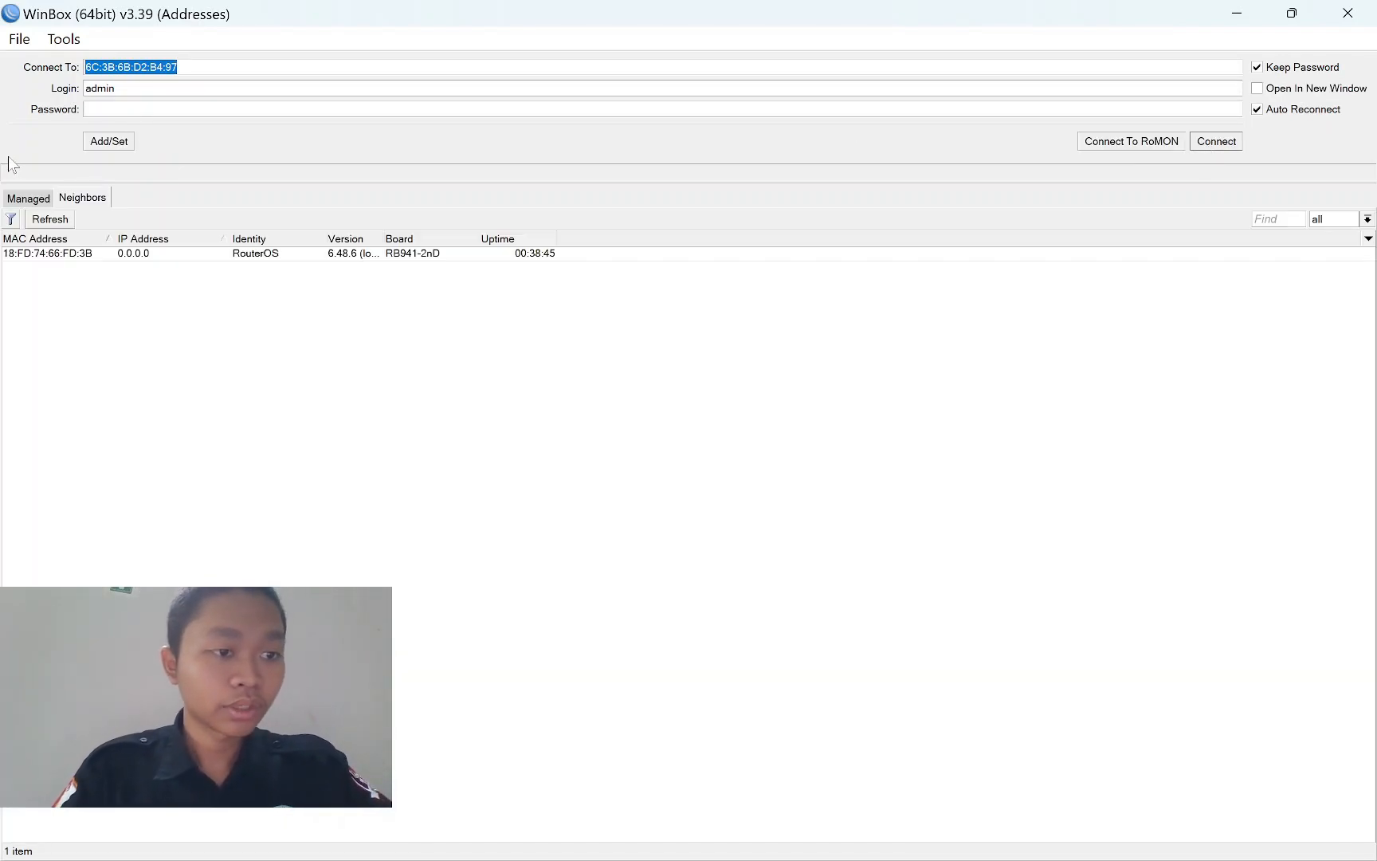
click(50, 254)
click(1222, 146)
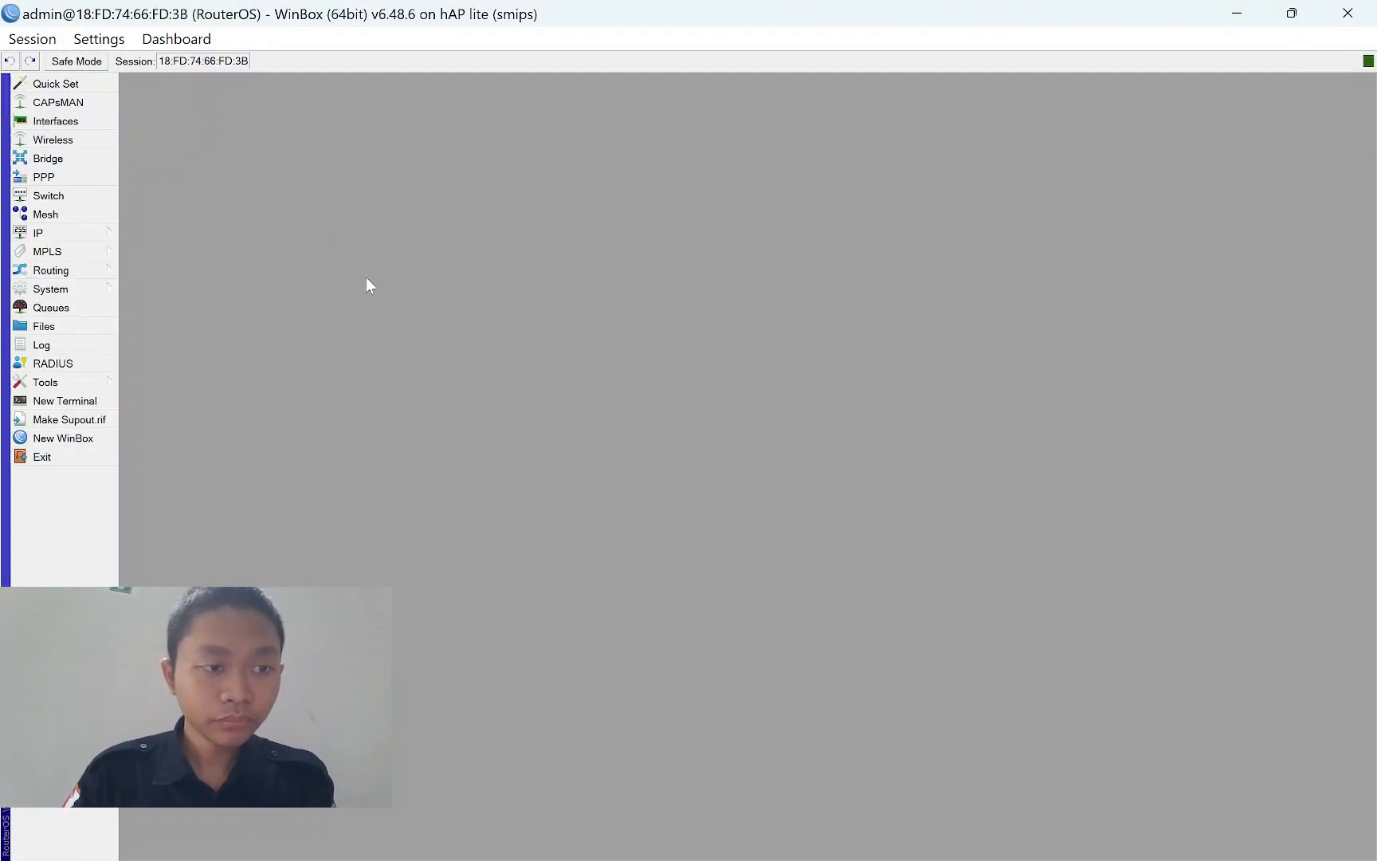
Change the second router's system identity to R2 and save it.
click(77, 288)
click(172, 385)
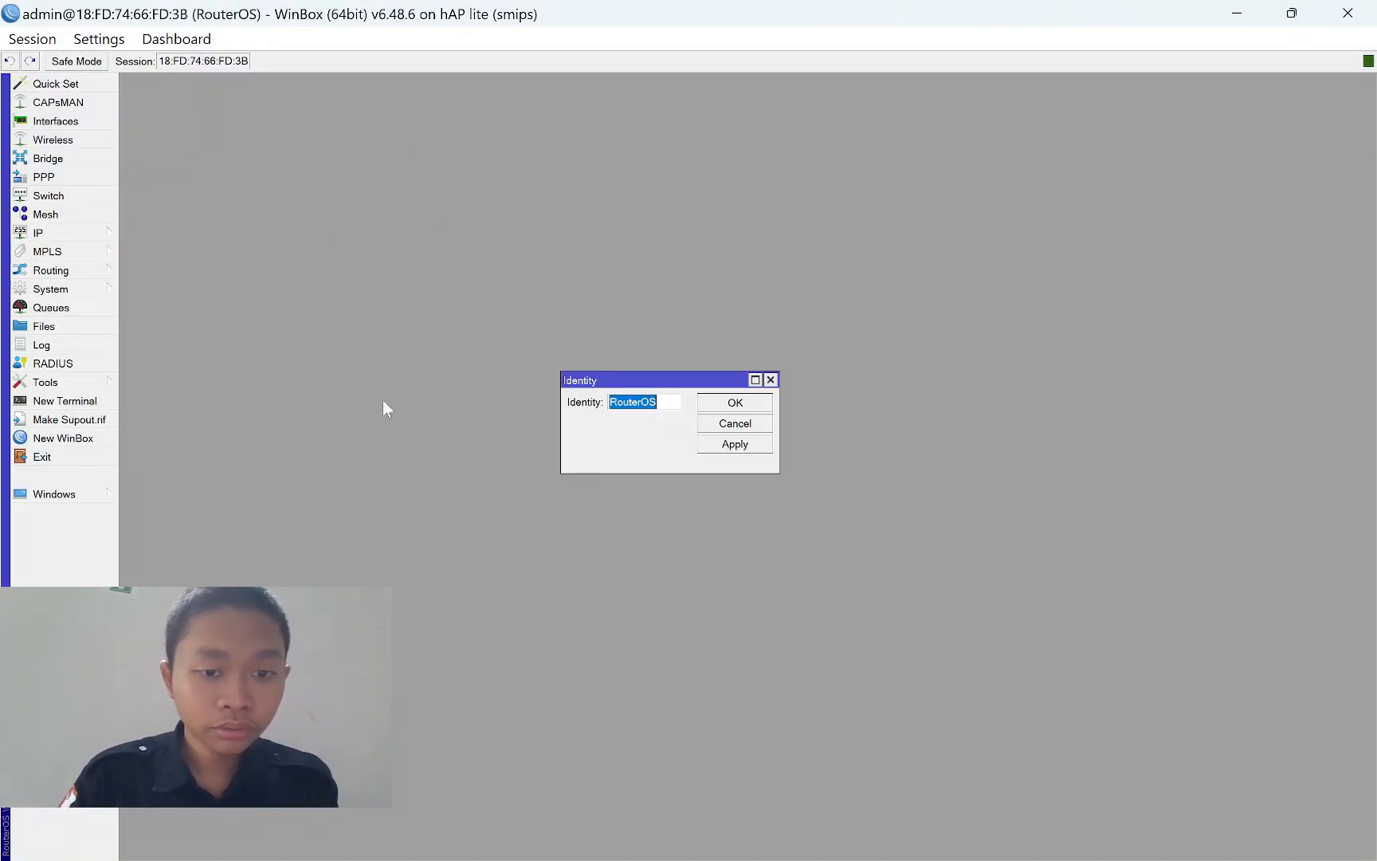
key(BackSpace)
text(R2)
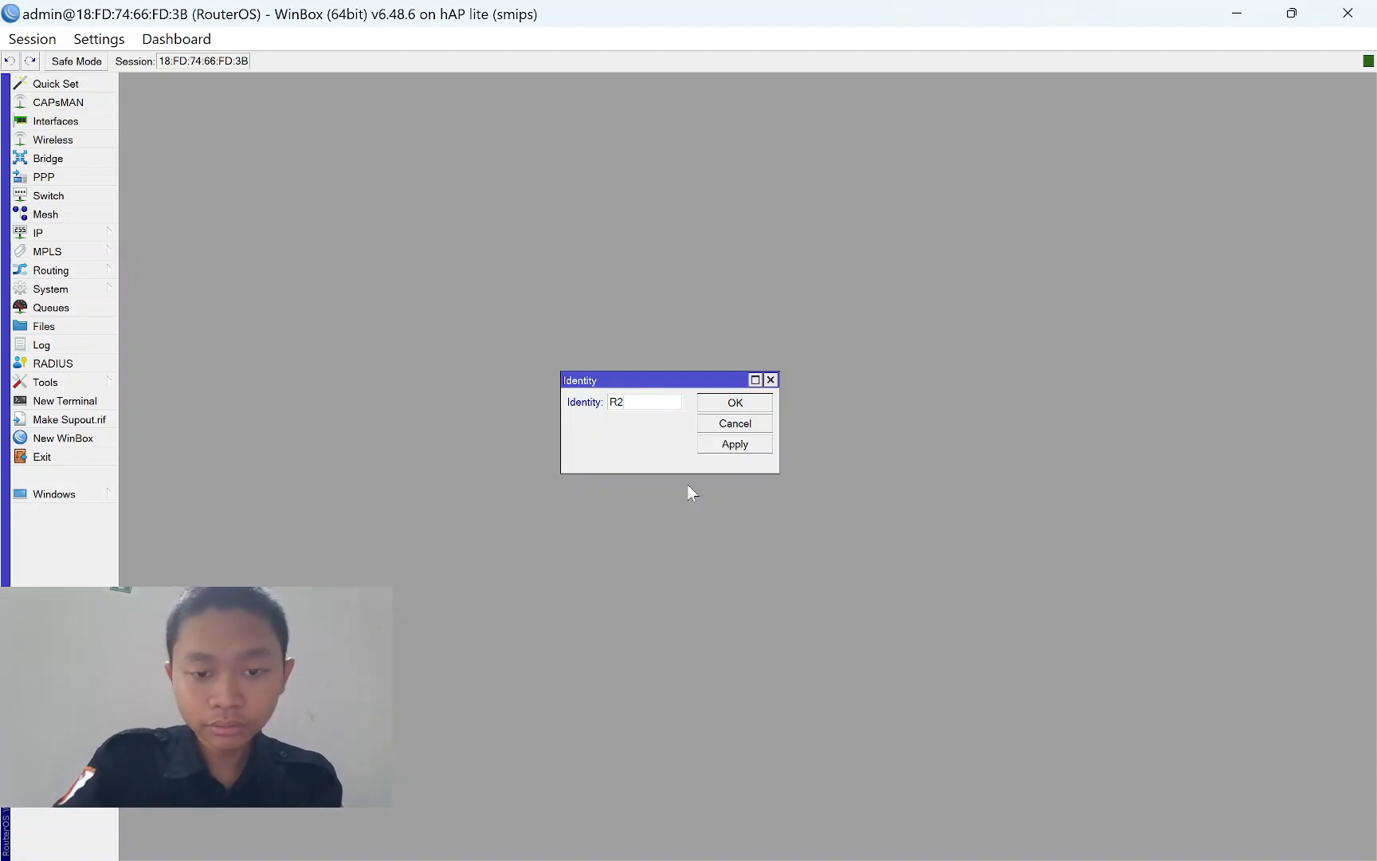
click(725, 446)
click(734, 406)
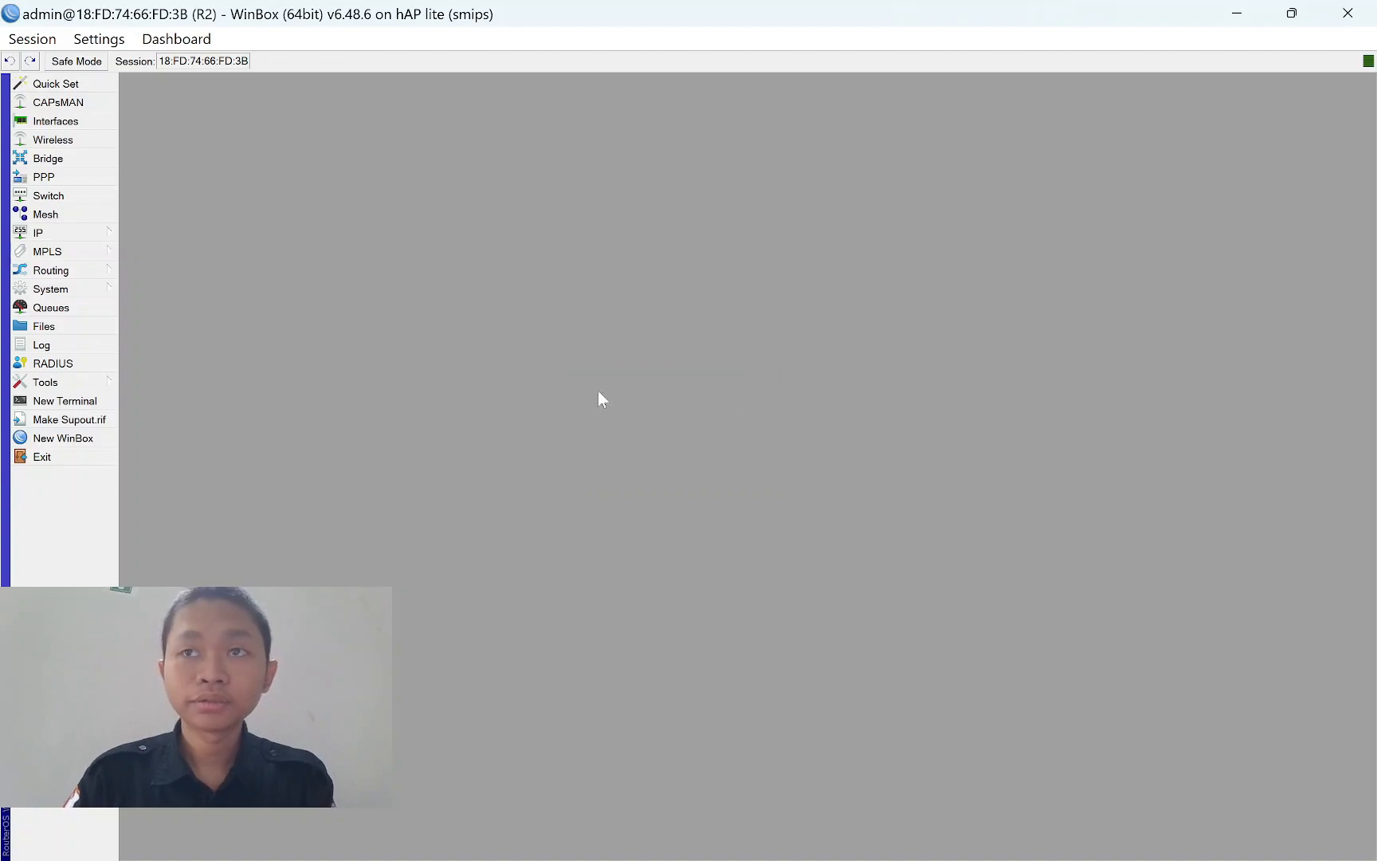
Rename the ether1 interface to "ether1 - TR" and save it.
click(56, 121)
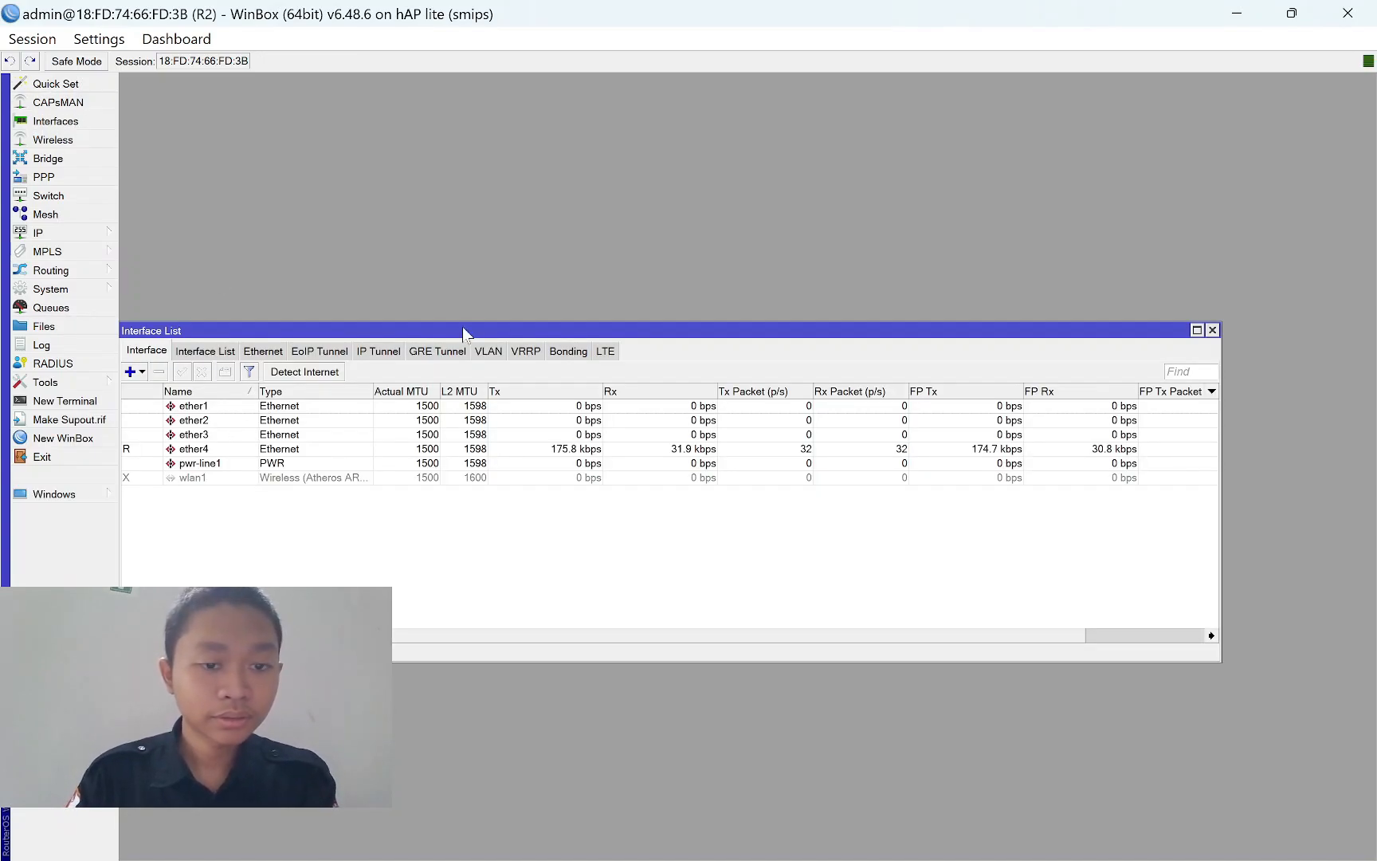
drag(469, 339, 556, 294)
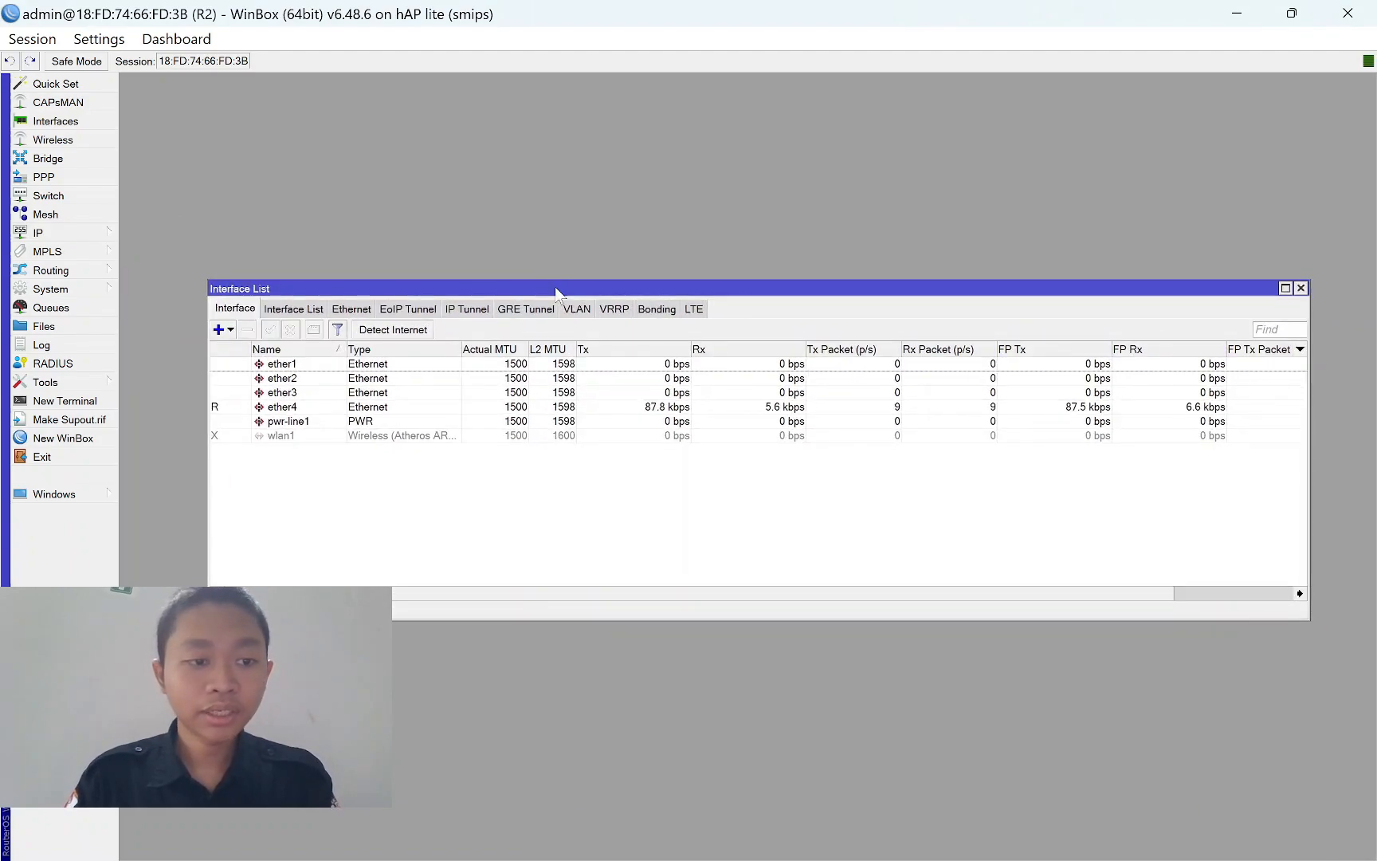
double_click(333, 366)
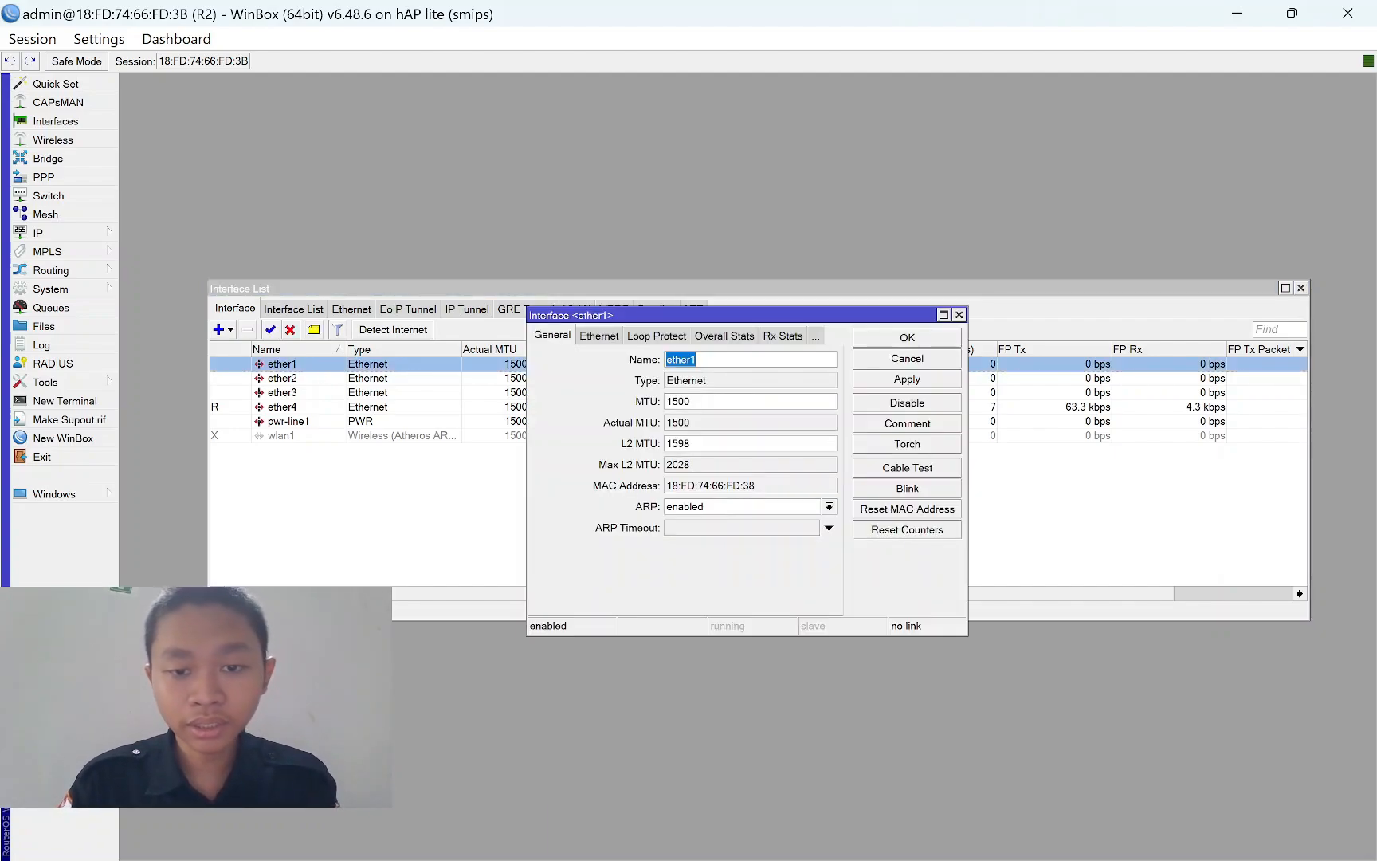
click(698, 359)
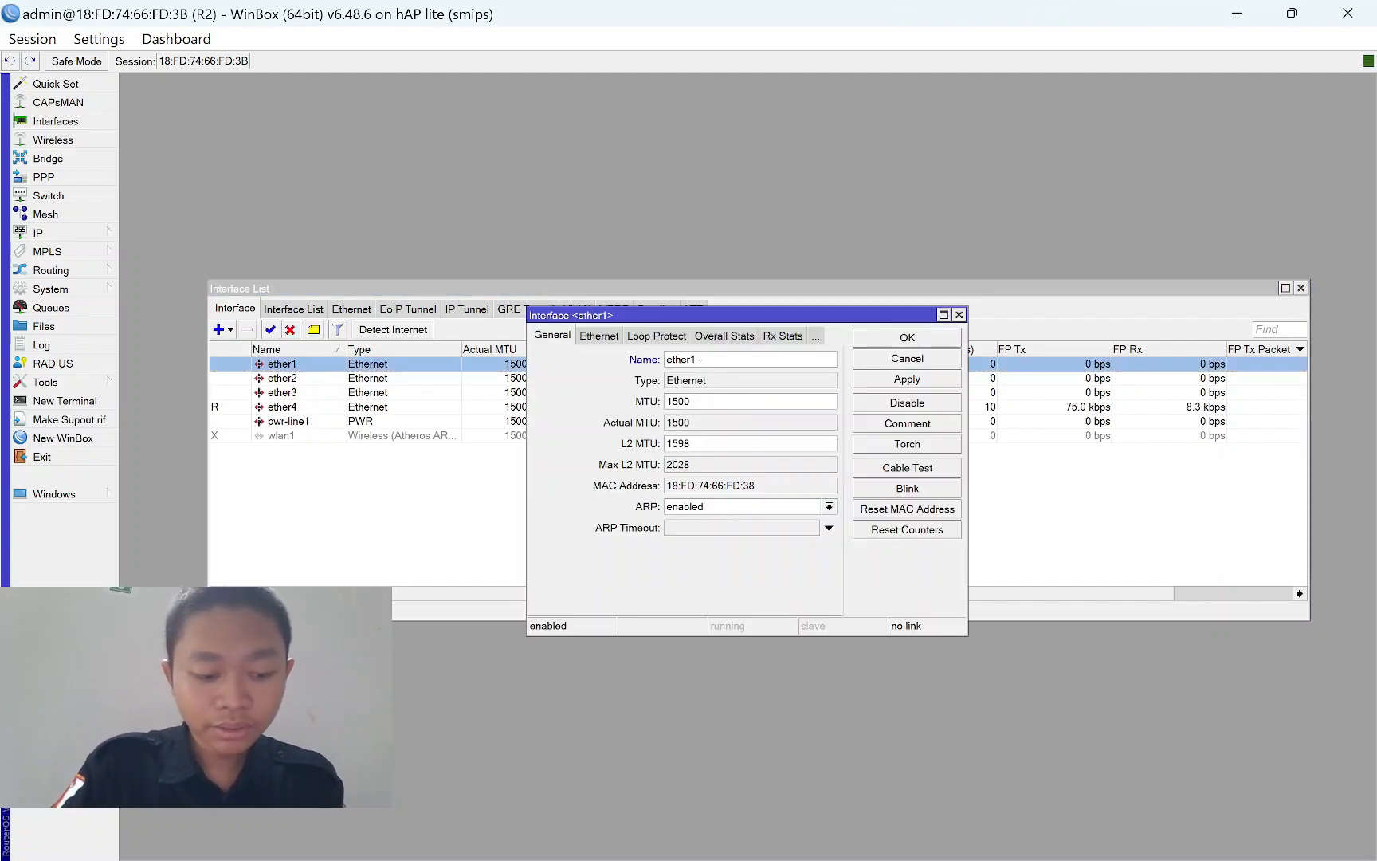
text(- TR)
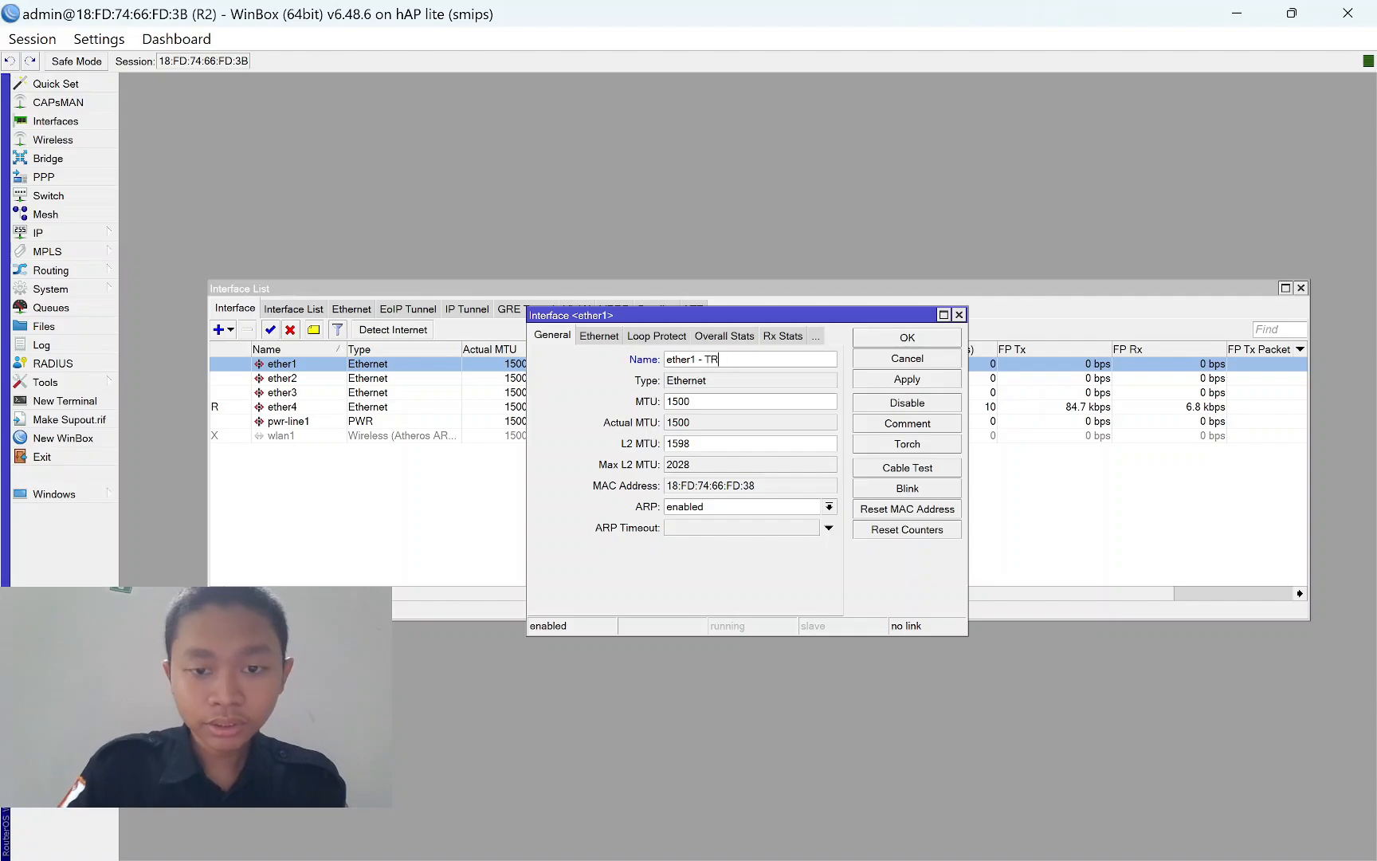
click(911, 380)
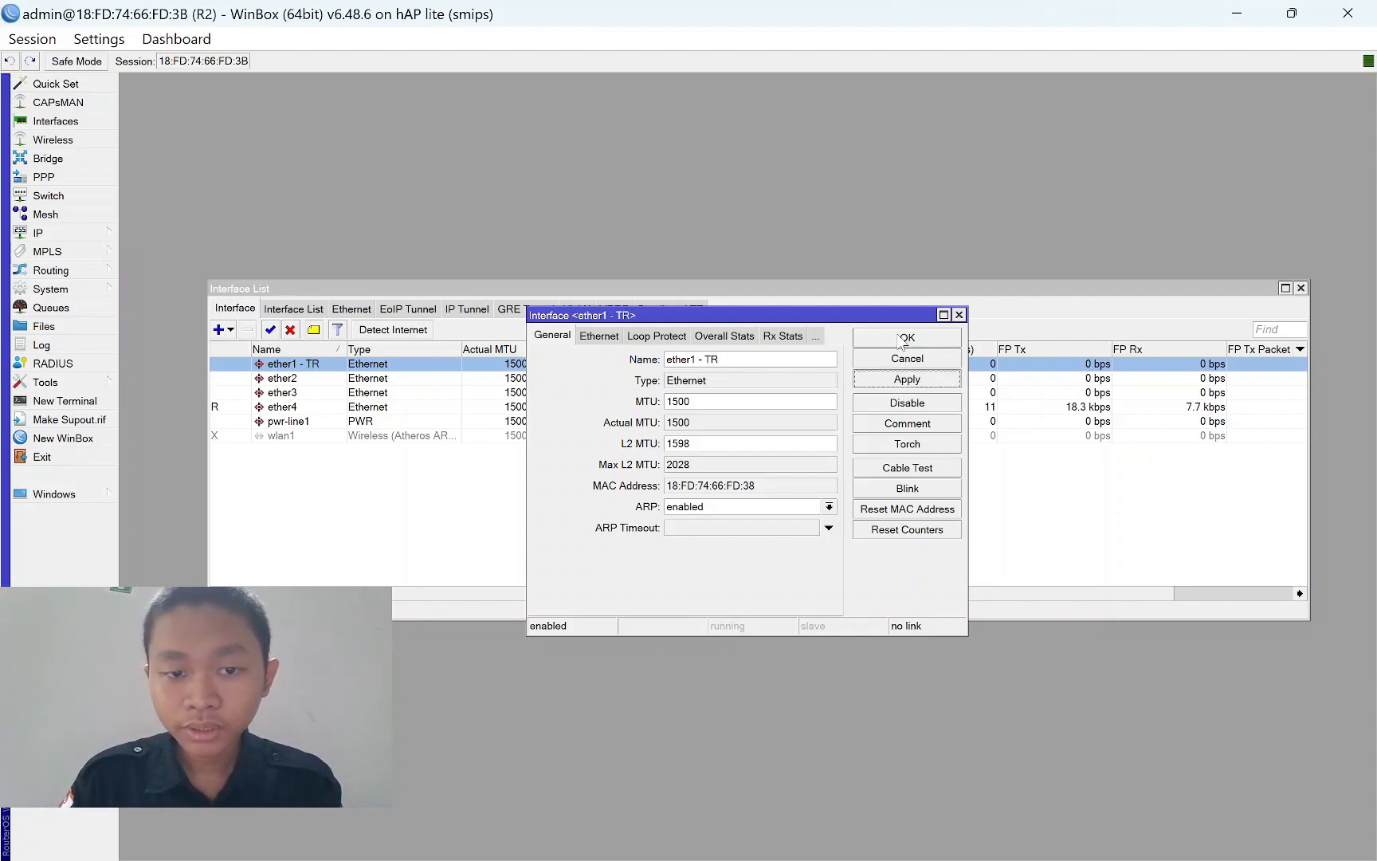
click(902, 338)
Rename the ether2 interface to "ether2 - R.GURU" and save it.
double_click(376, 378)
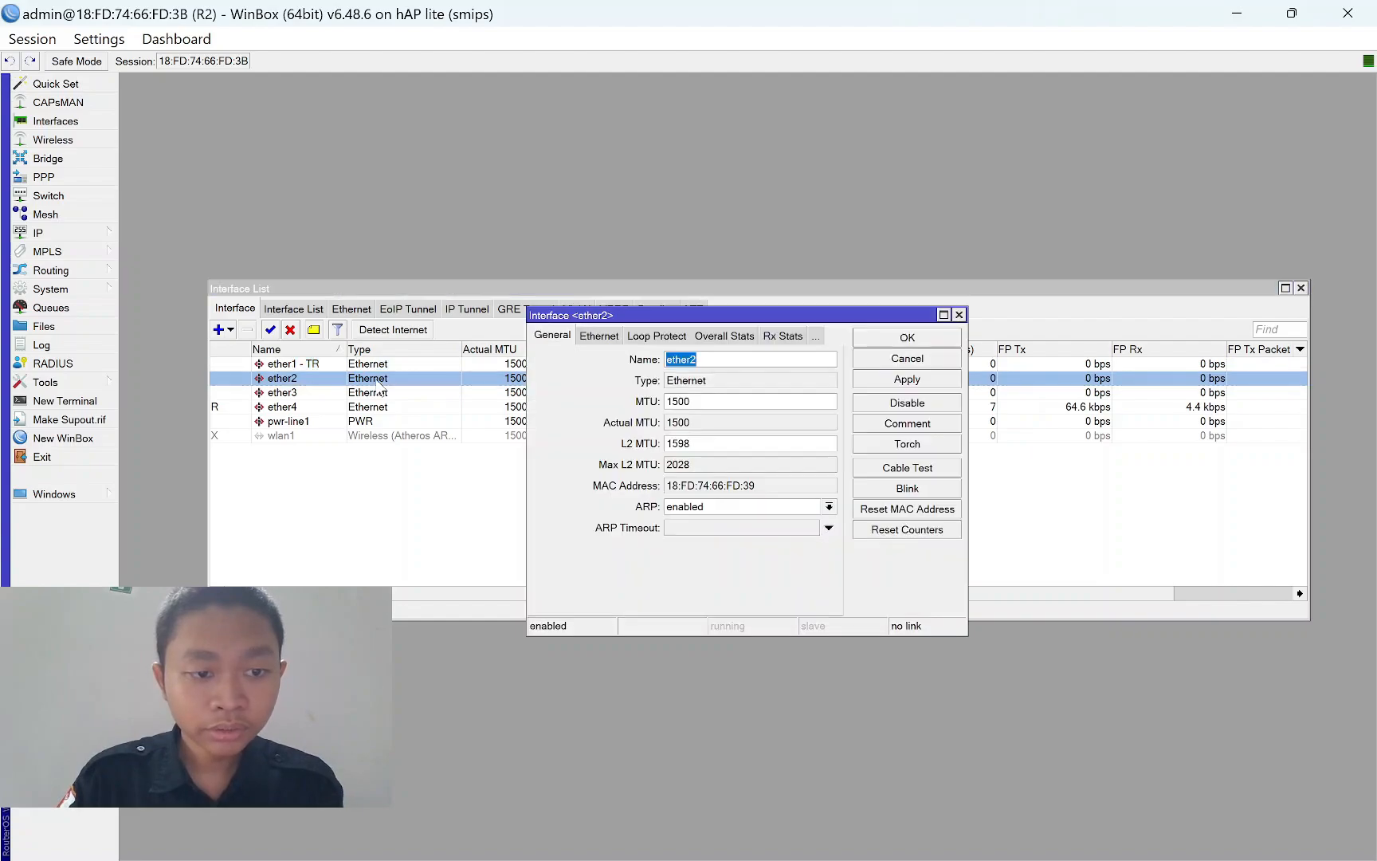
click(722, 360)
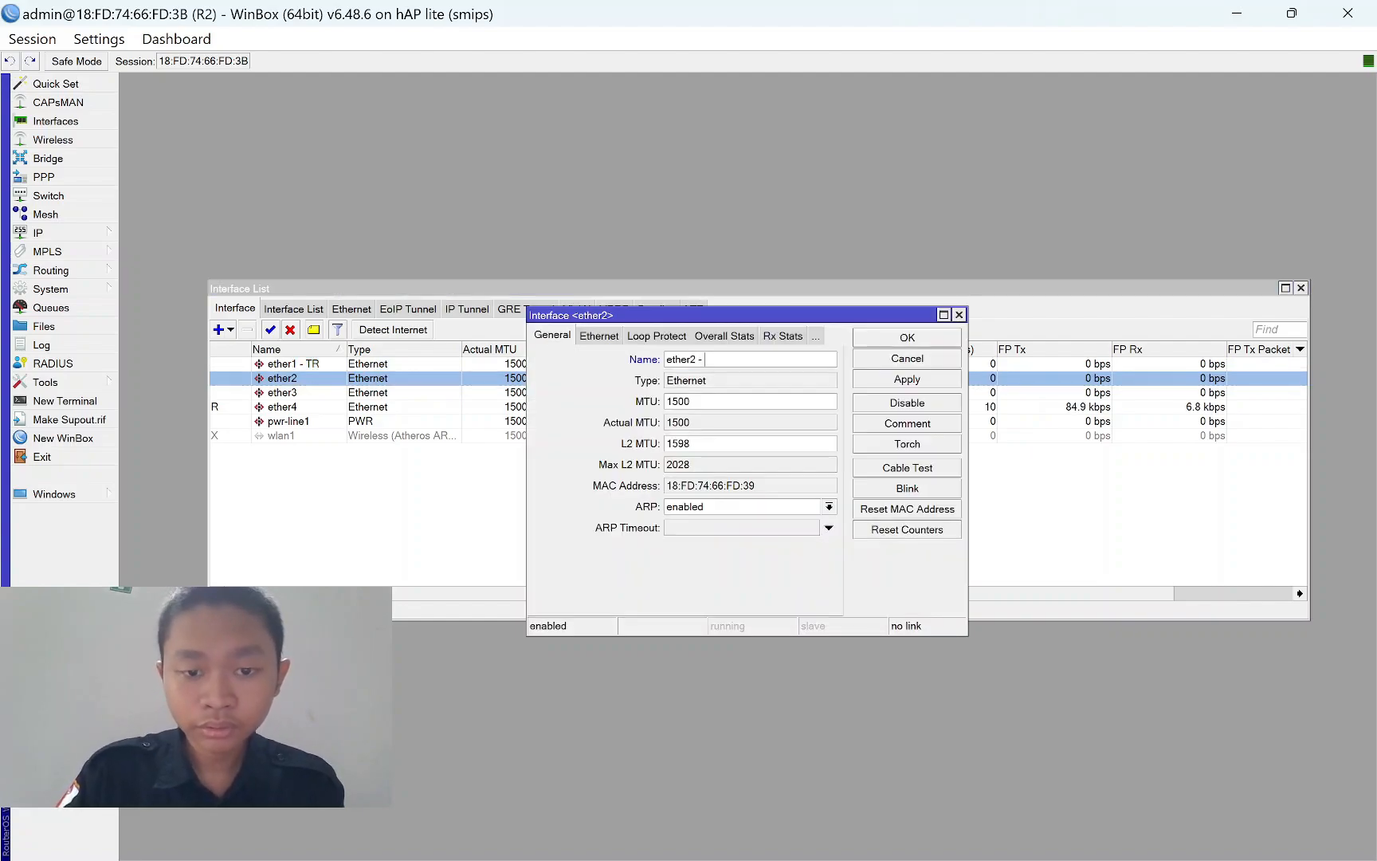
text(R.GURU)
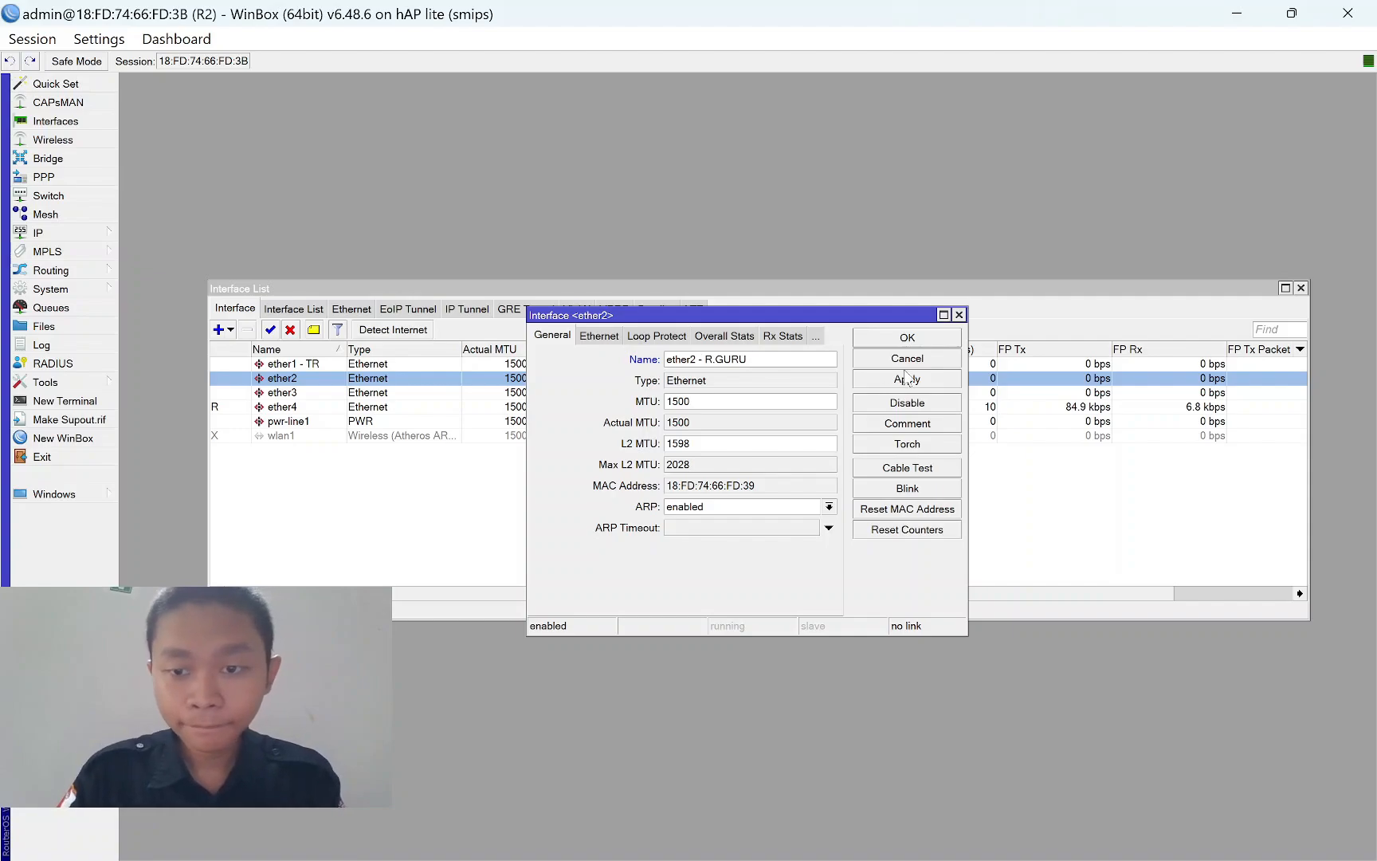
click(906, 378)
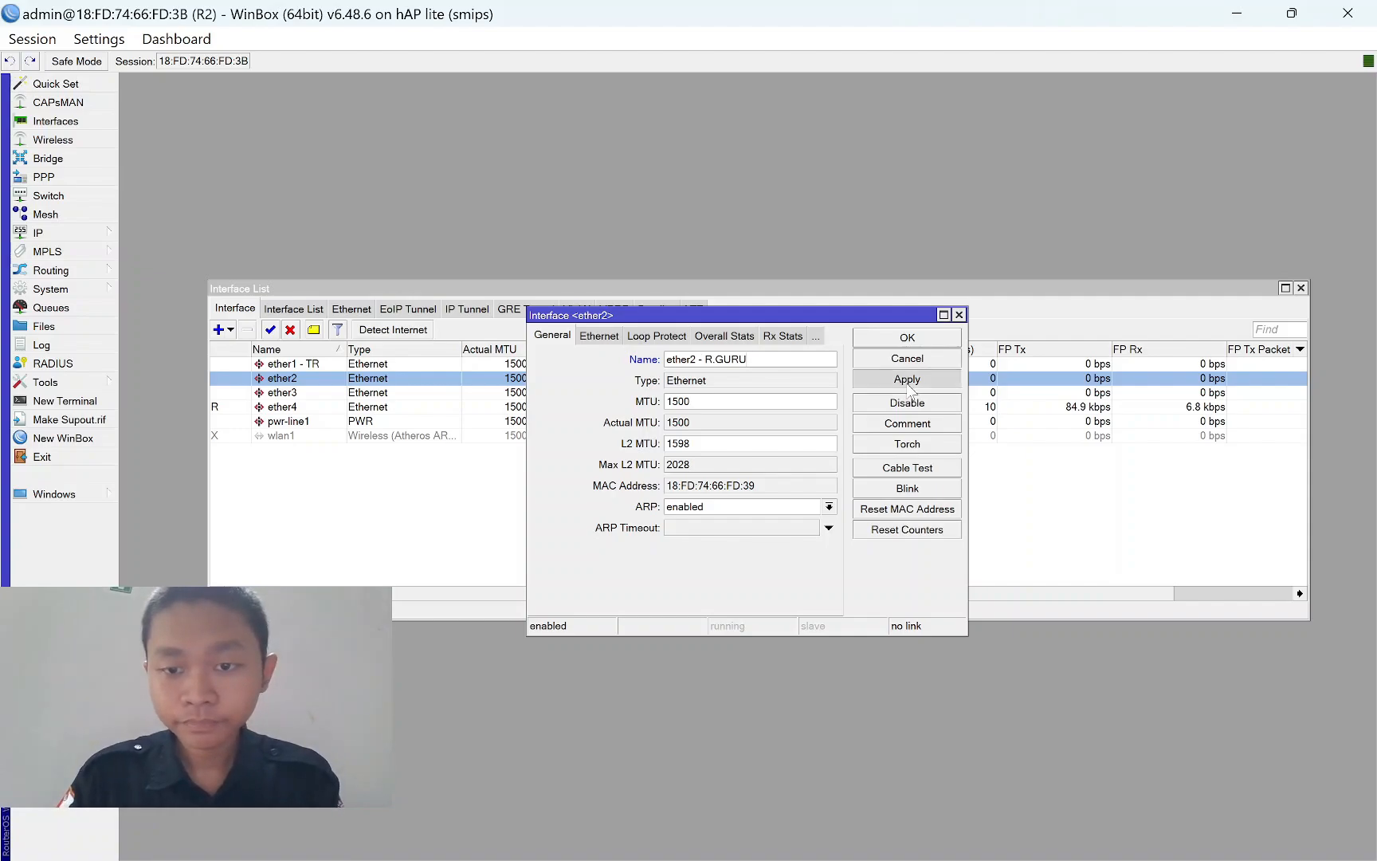
click(908, 337)
Rename the ether3 interface to "ether3 -.R.MURID" and save it.
double_click(372, 394)
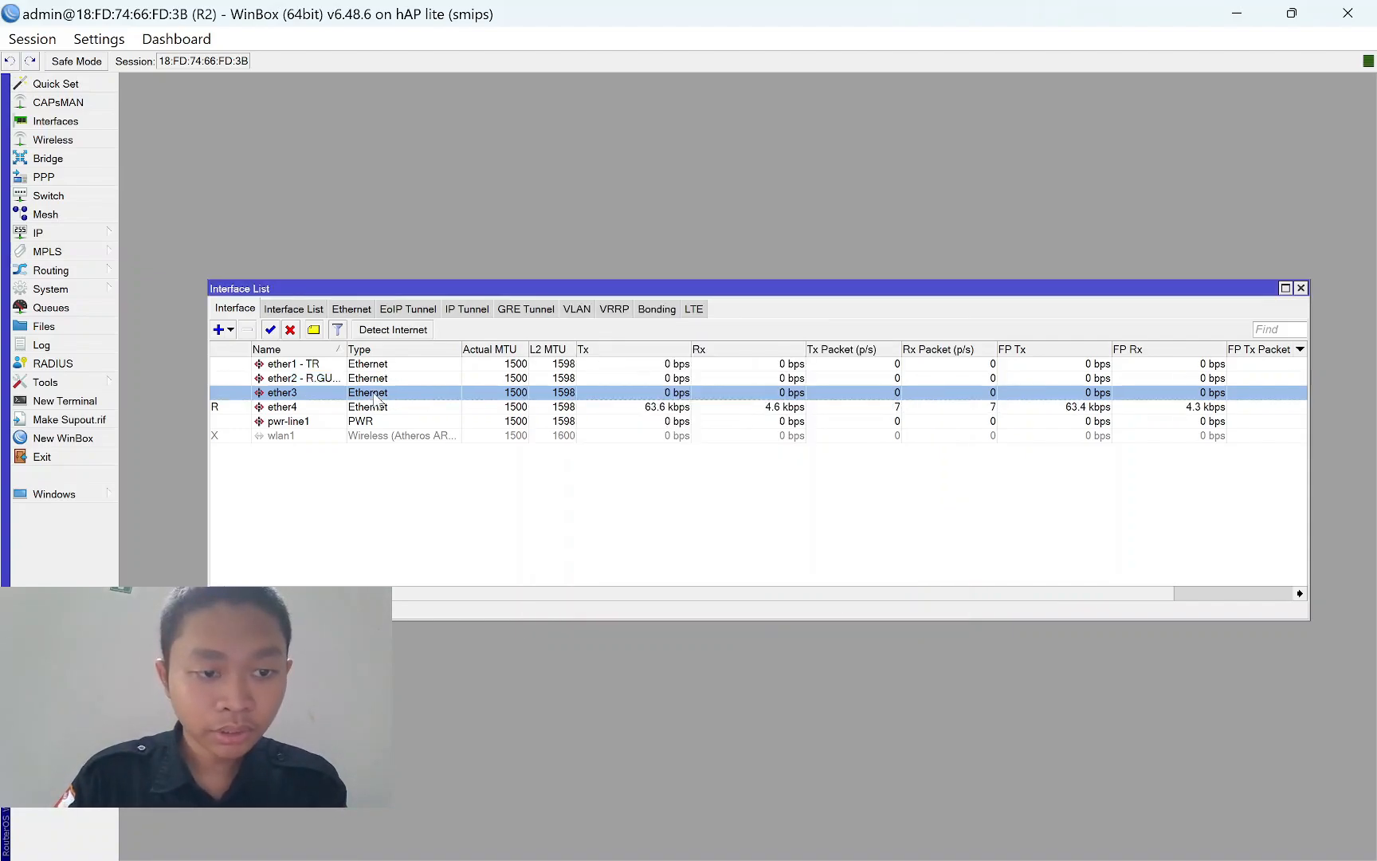
key(Right)
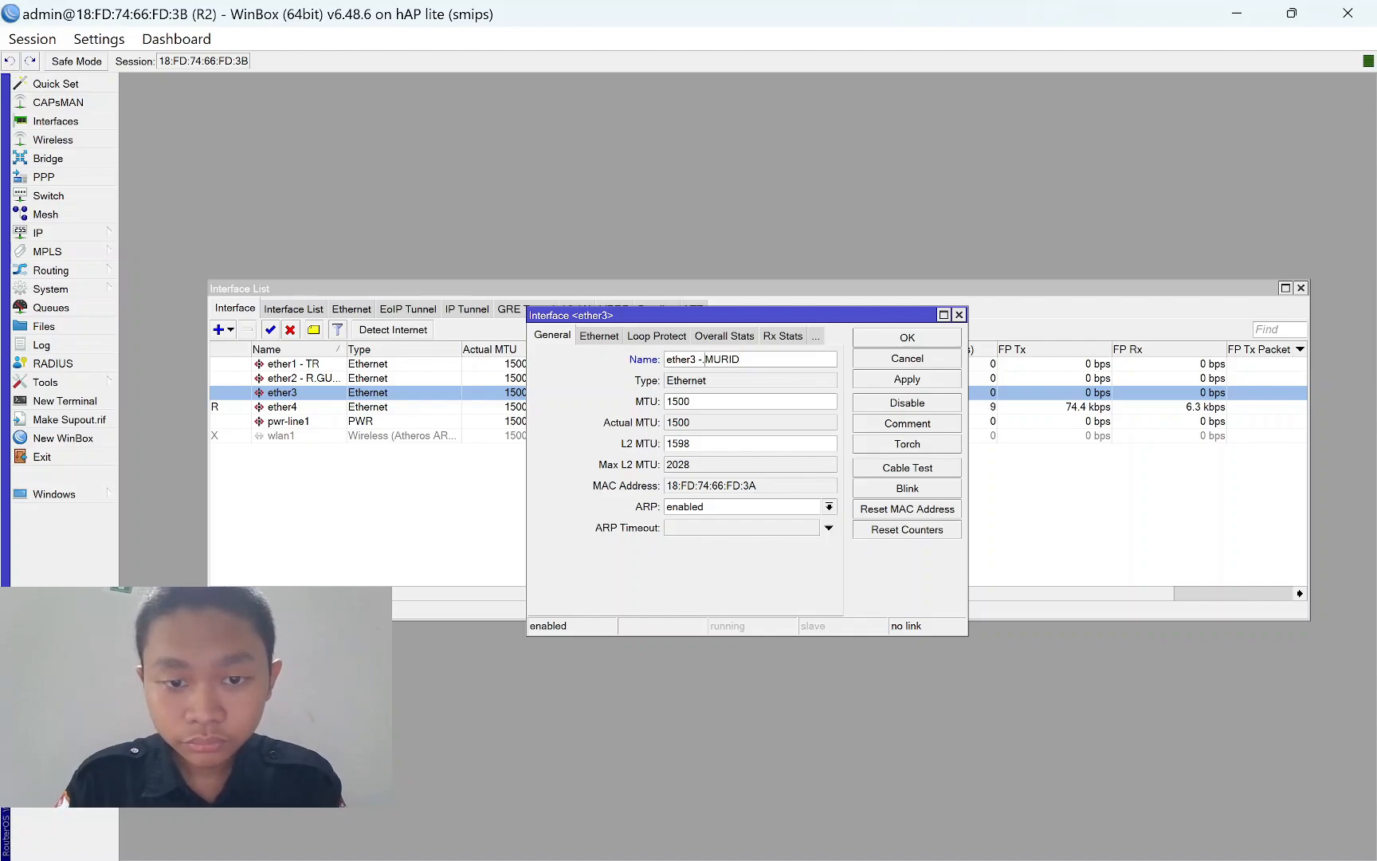
text(R.)
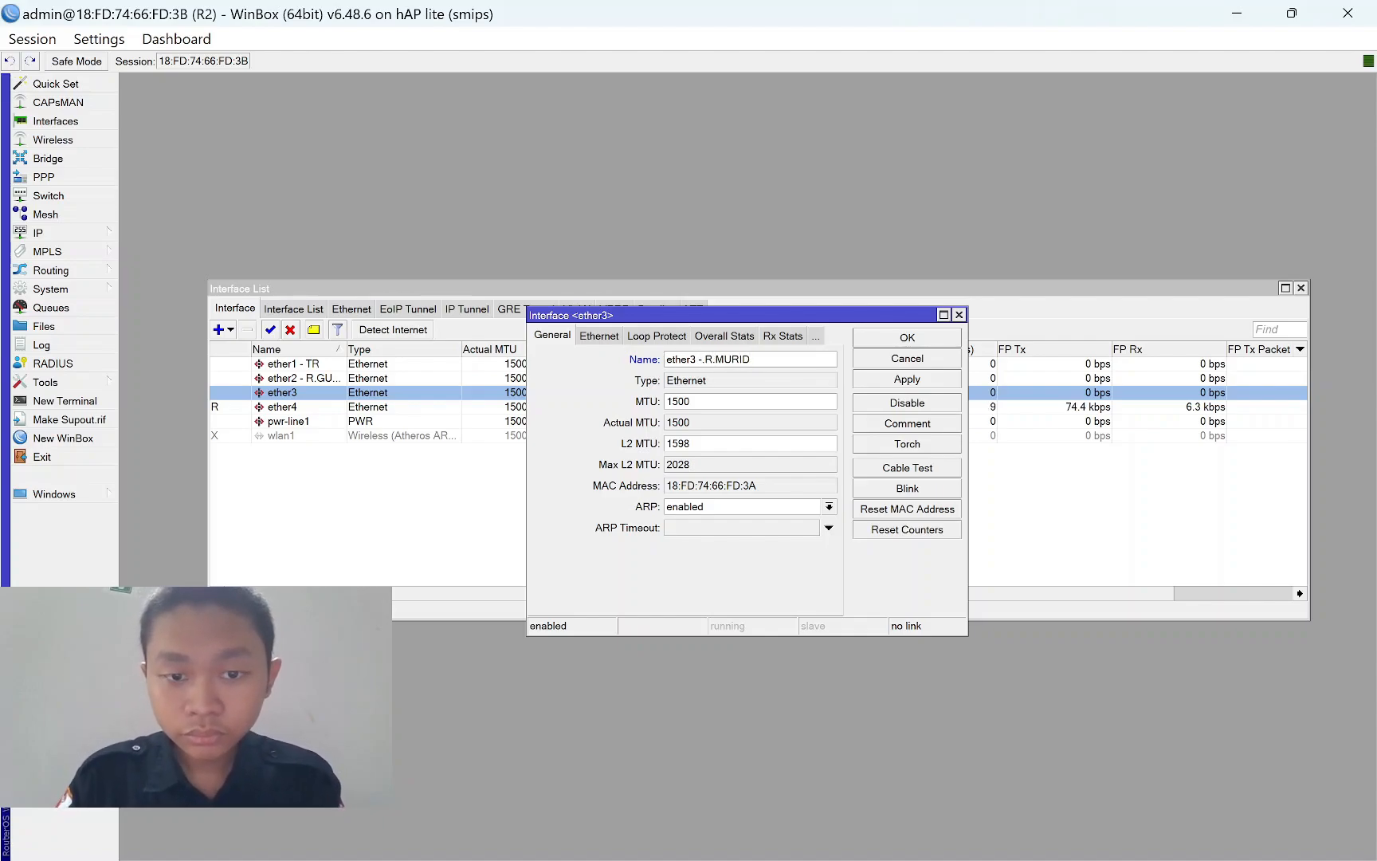
click(907, 379)
click(907, 337)
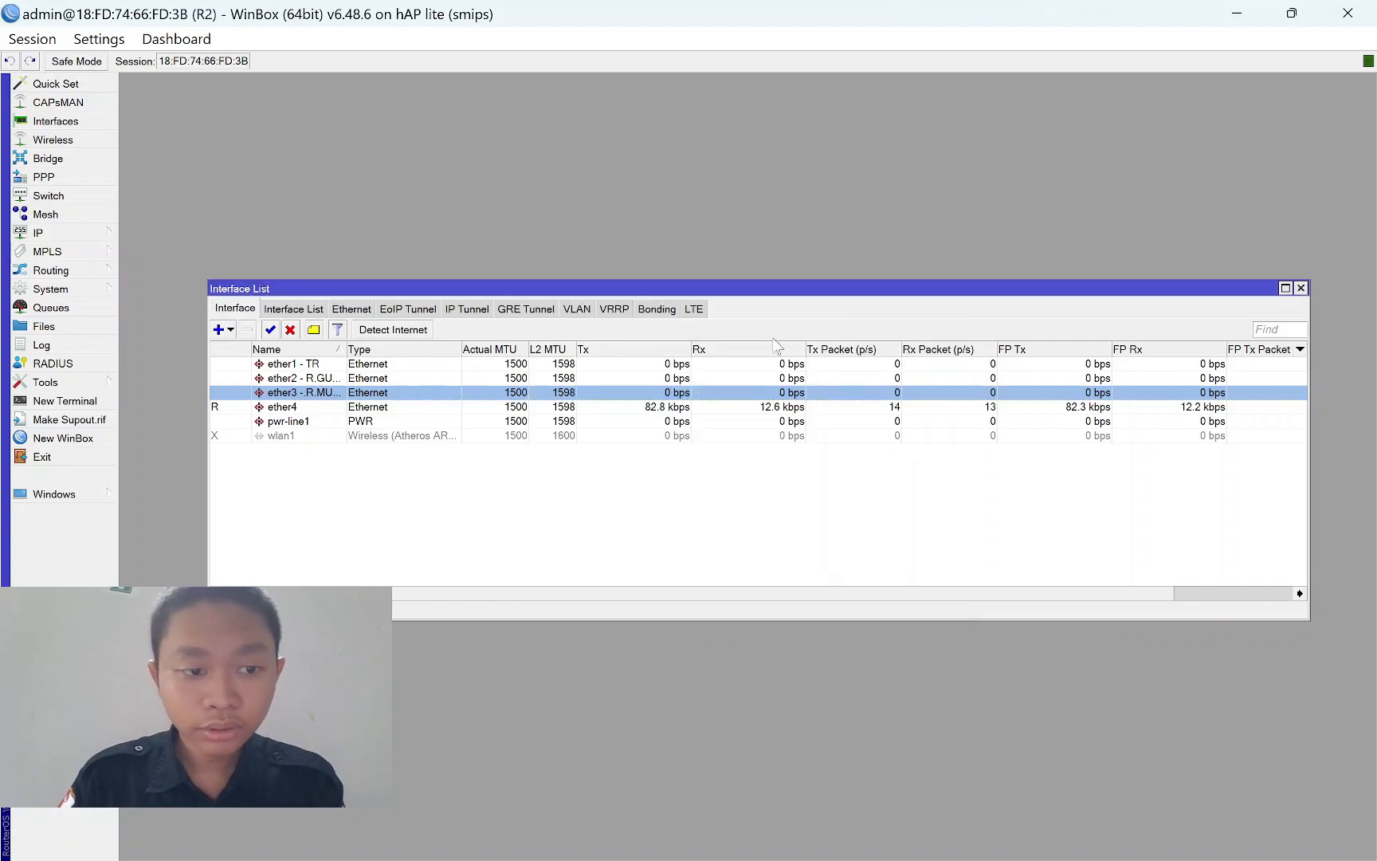
Rename the ether4 interface to "ether4 -TR", save it and close the interface list.
double_click(333, 407)
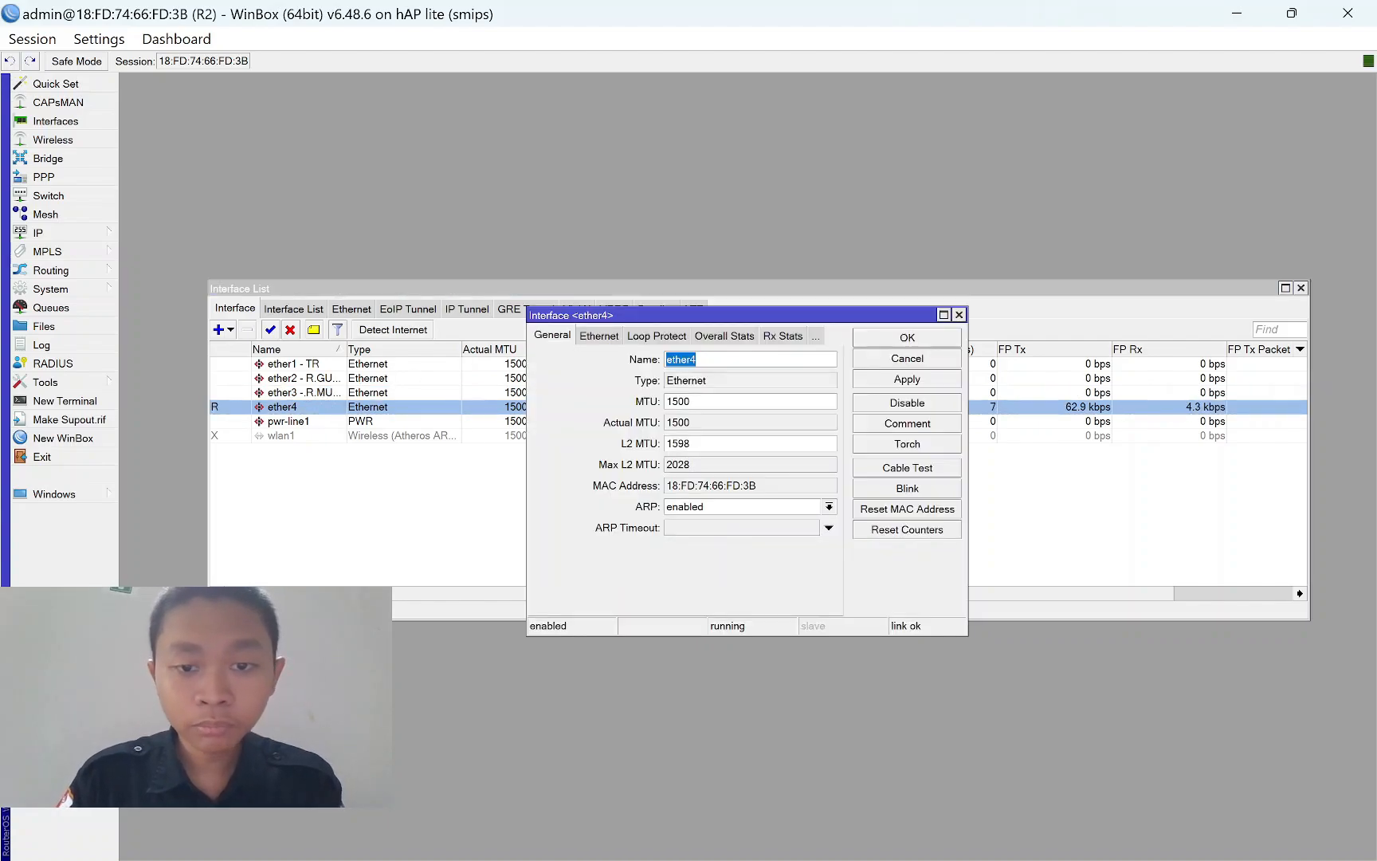
click(737, 359)
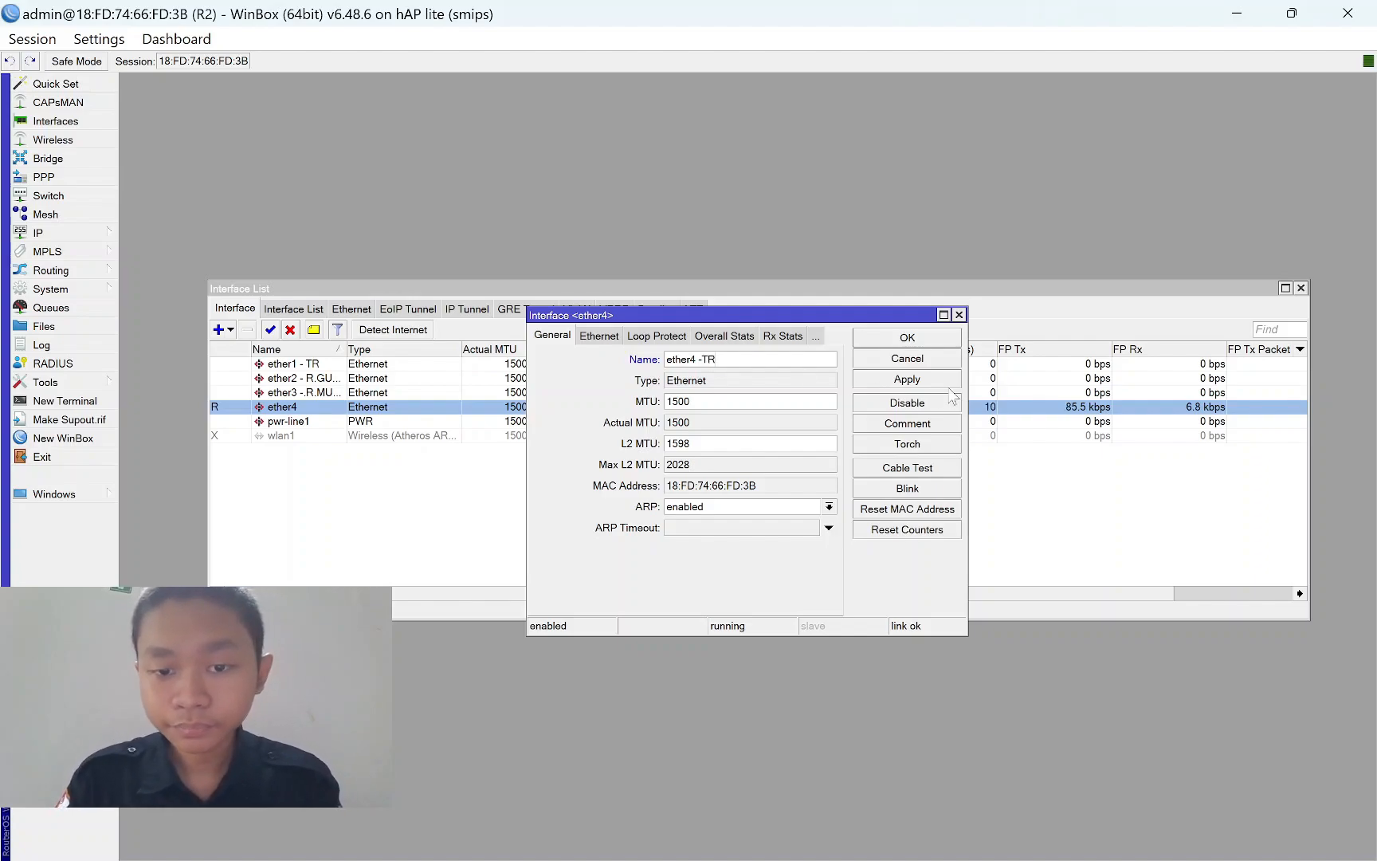
click(921, 386)
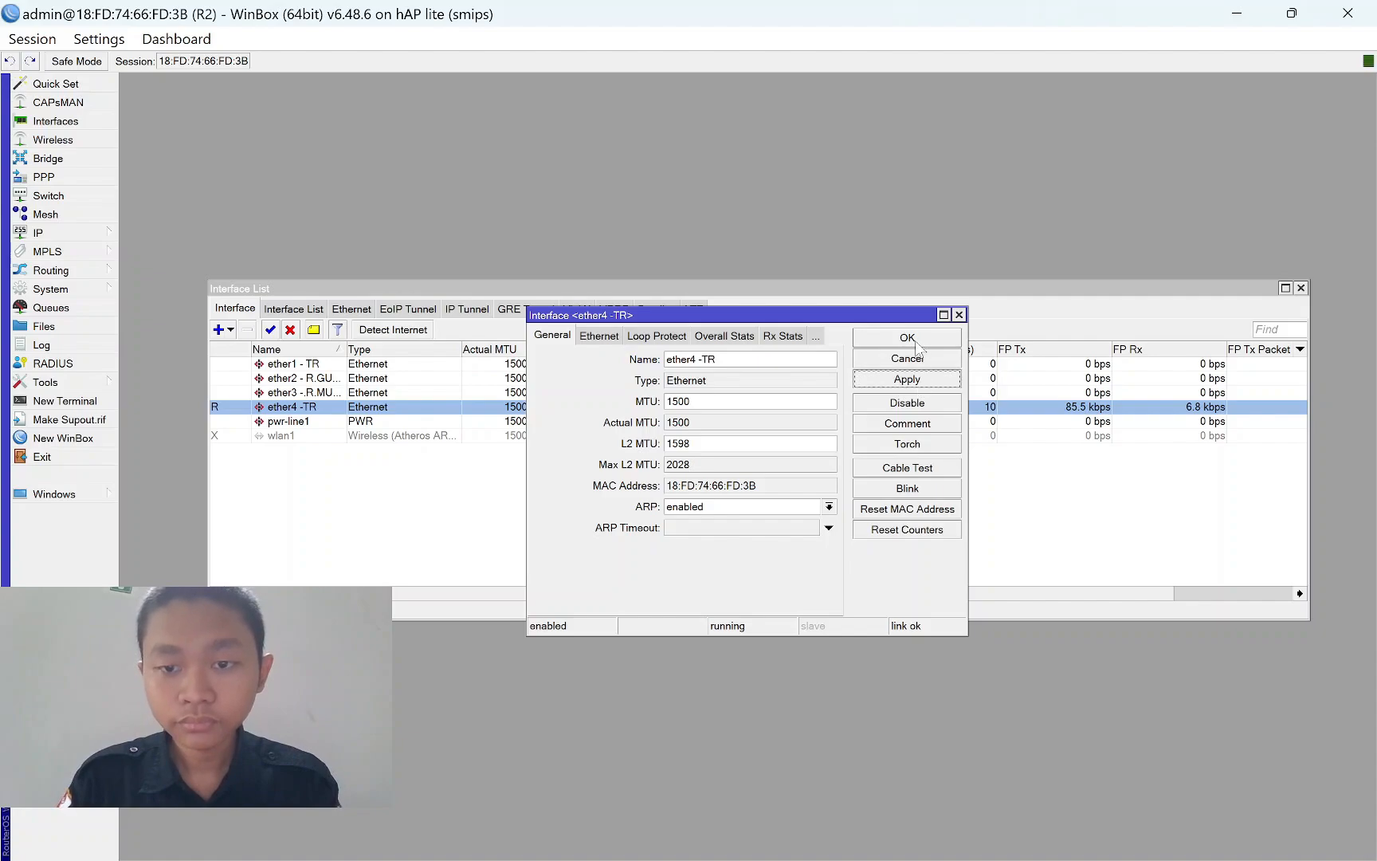
click(920, 351)
click(1300, 289)
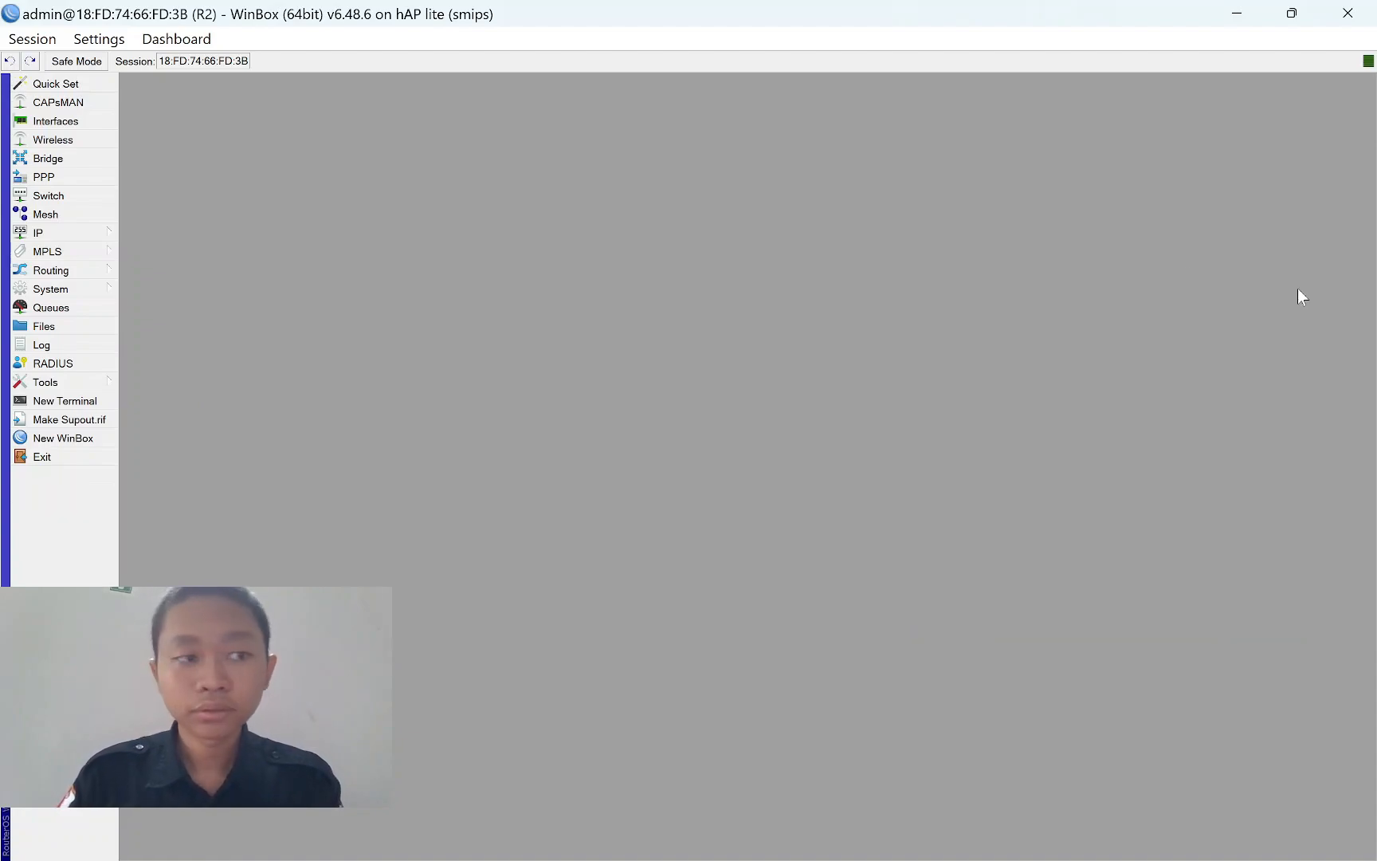
Create a new bridge named bridge1 with the default settings.
click(55, 159)
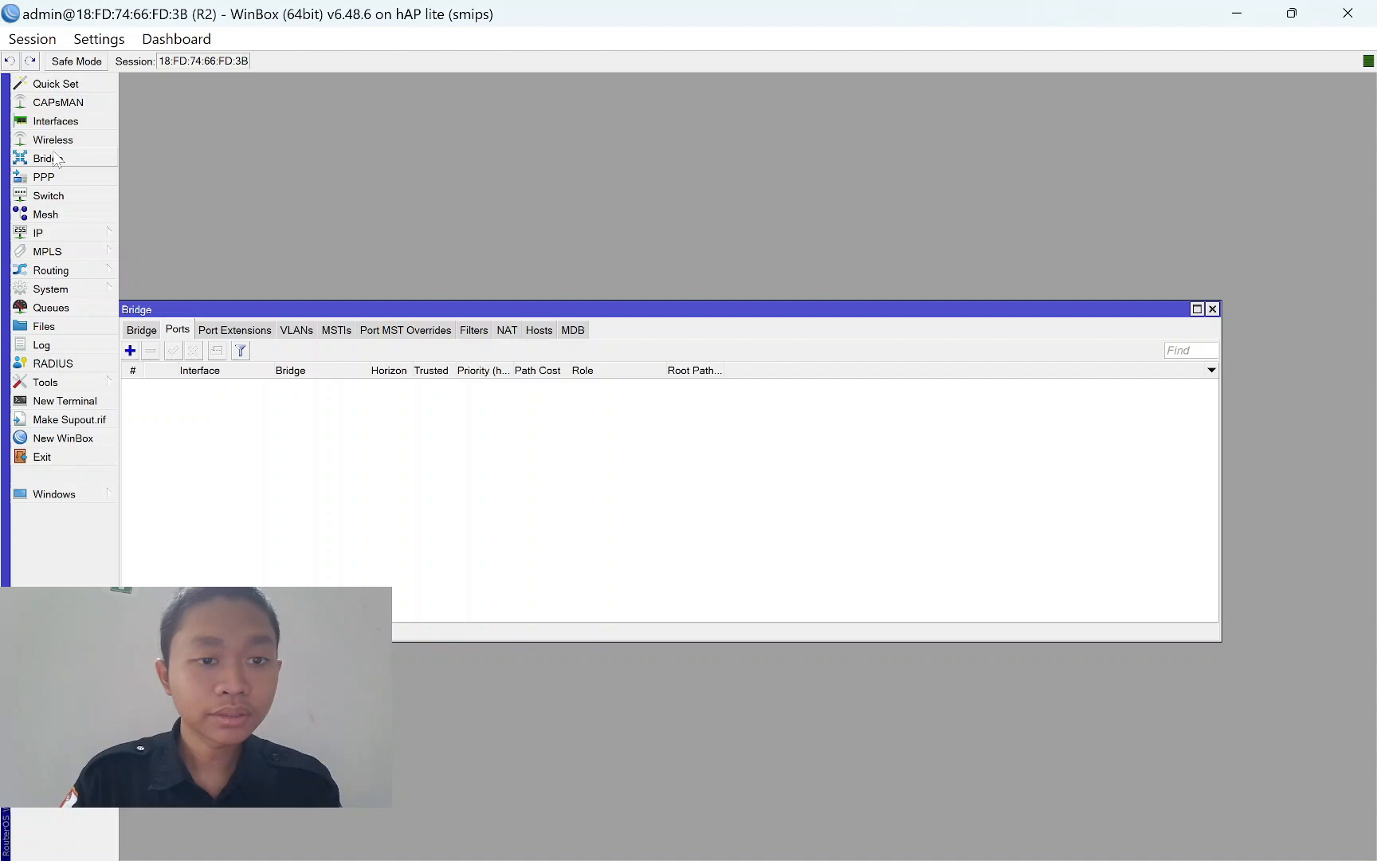
click(142, 333)
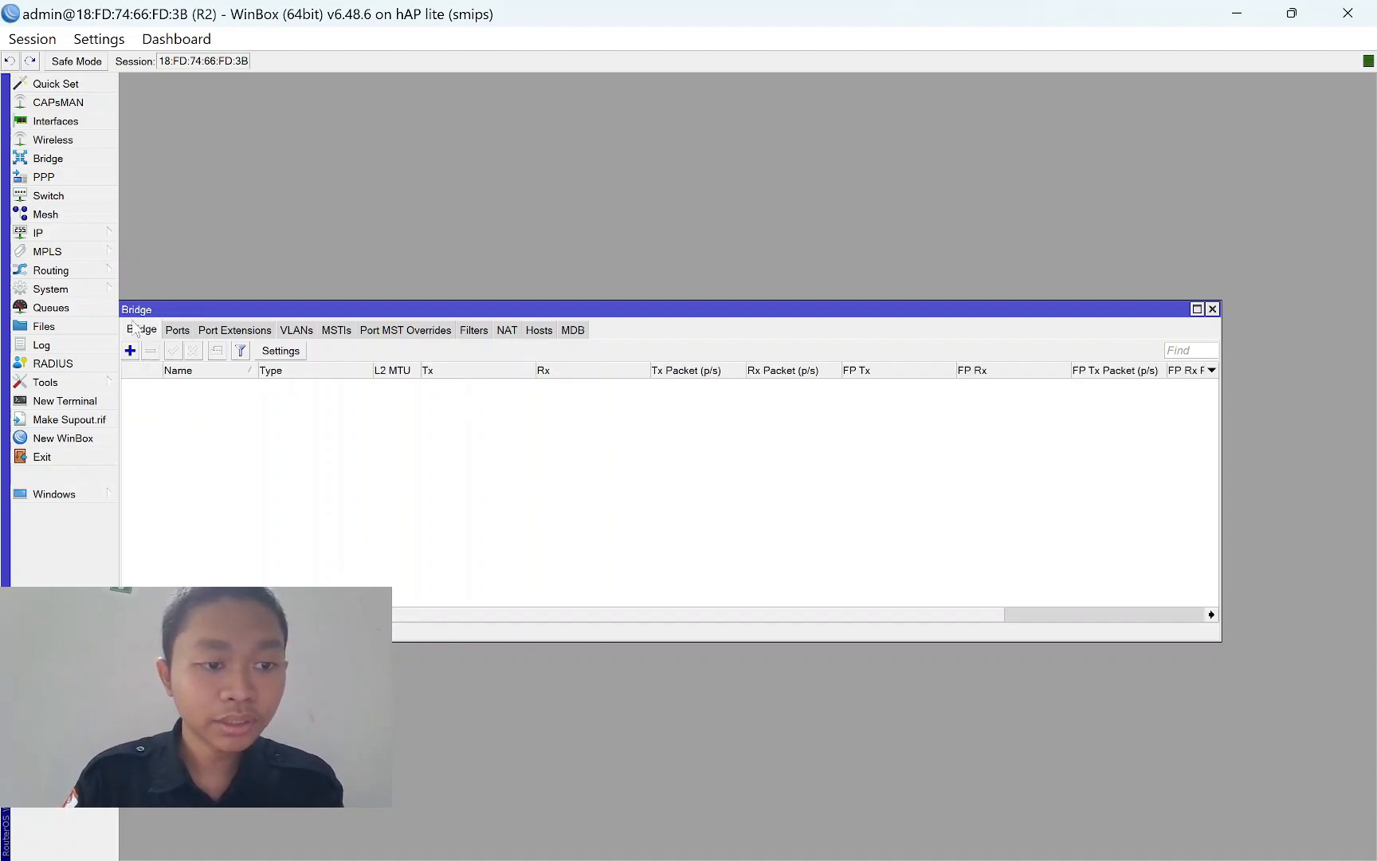
click(130, 350)
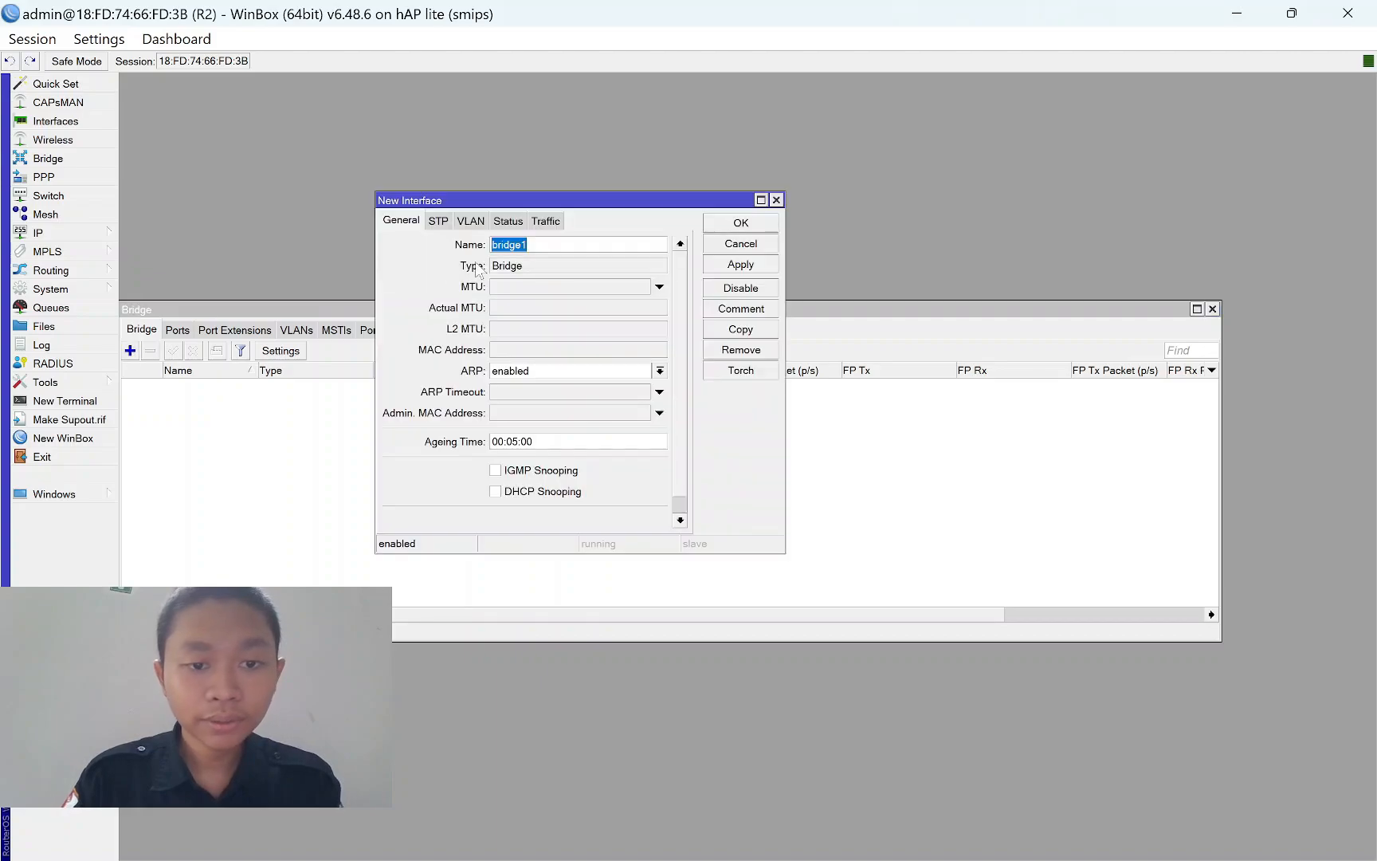
click(528, 244)
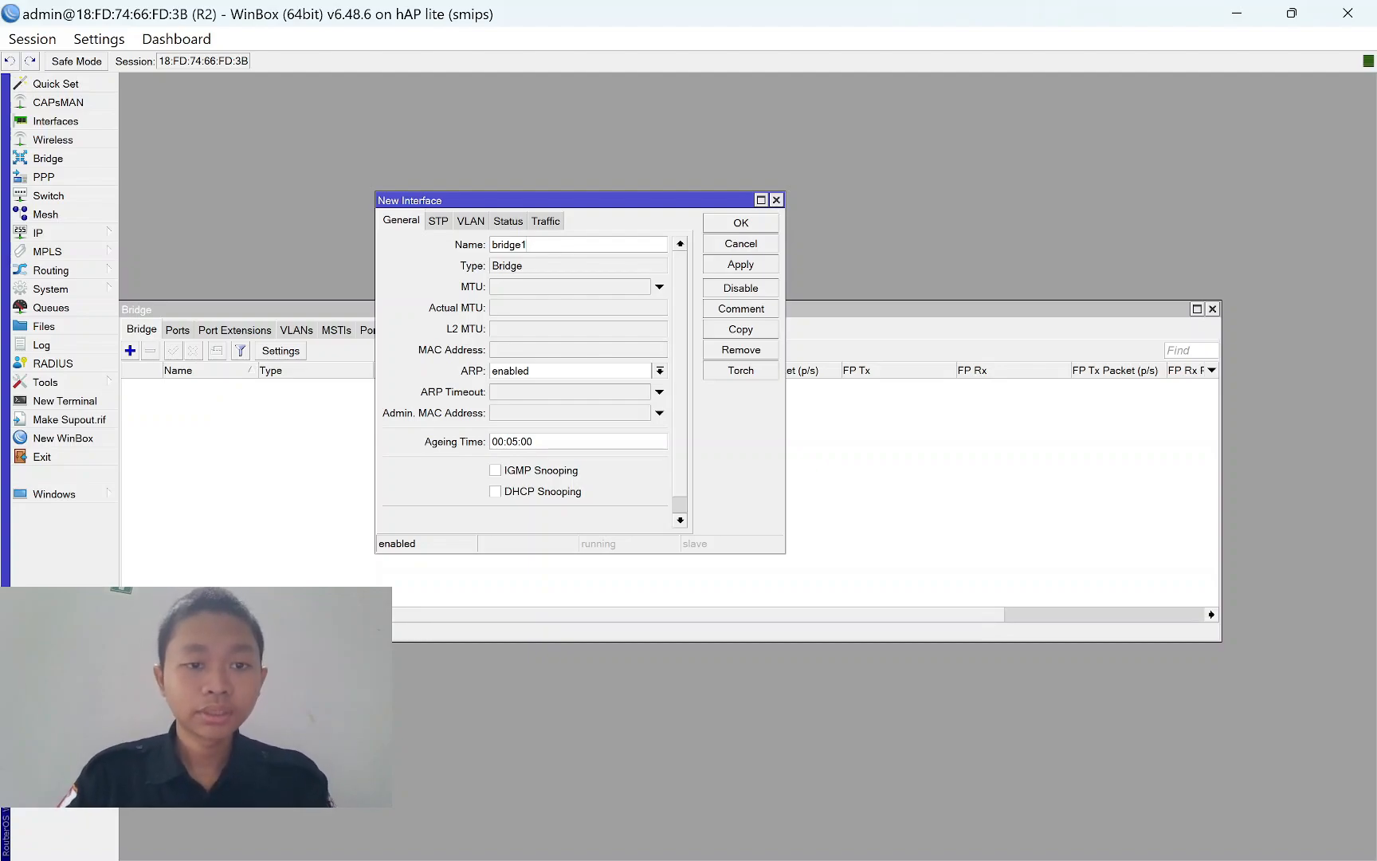
click(740, 266)
click(741, 223)
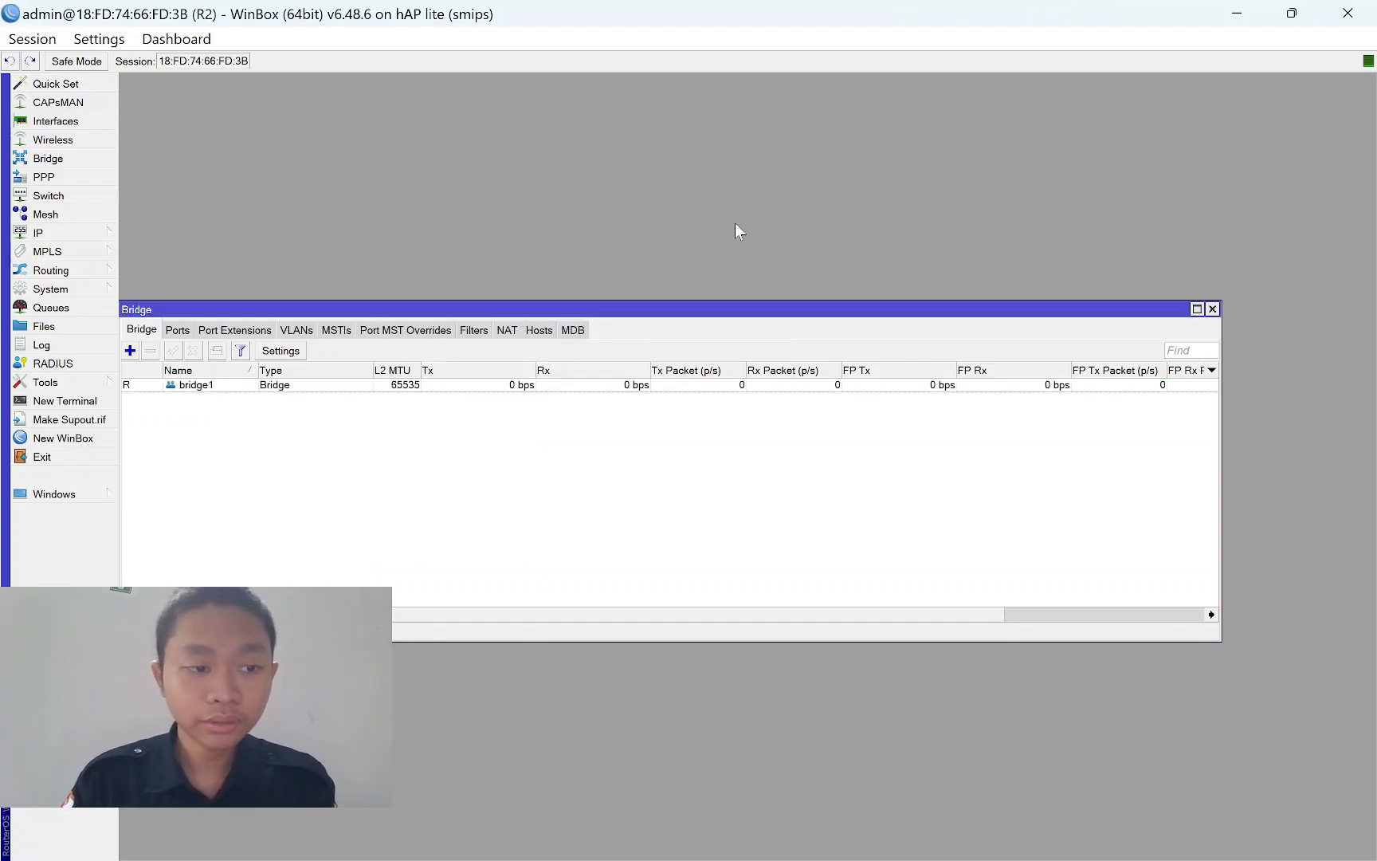
Add the "ether1 - TR" interface as a port of bridge1.
click(177, 332)
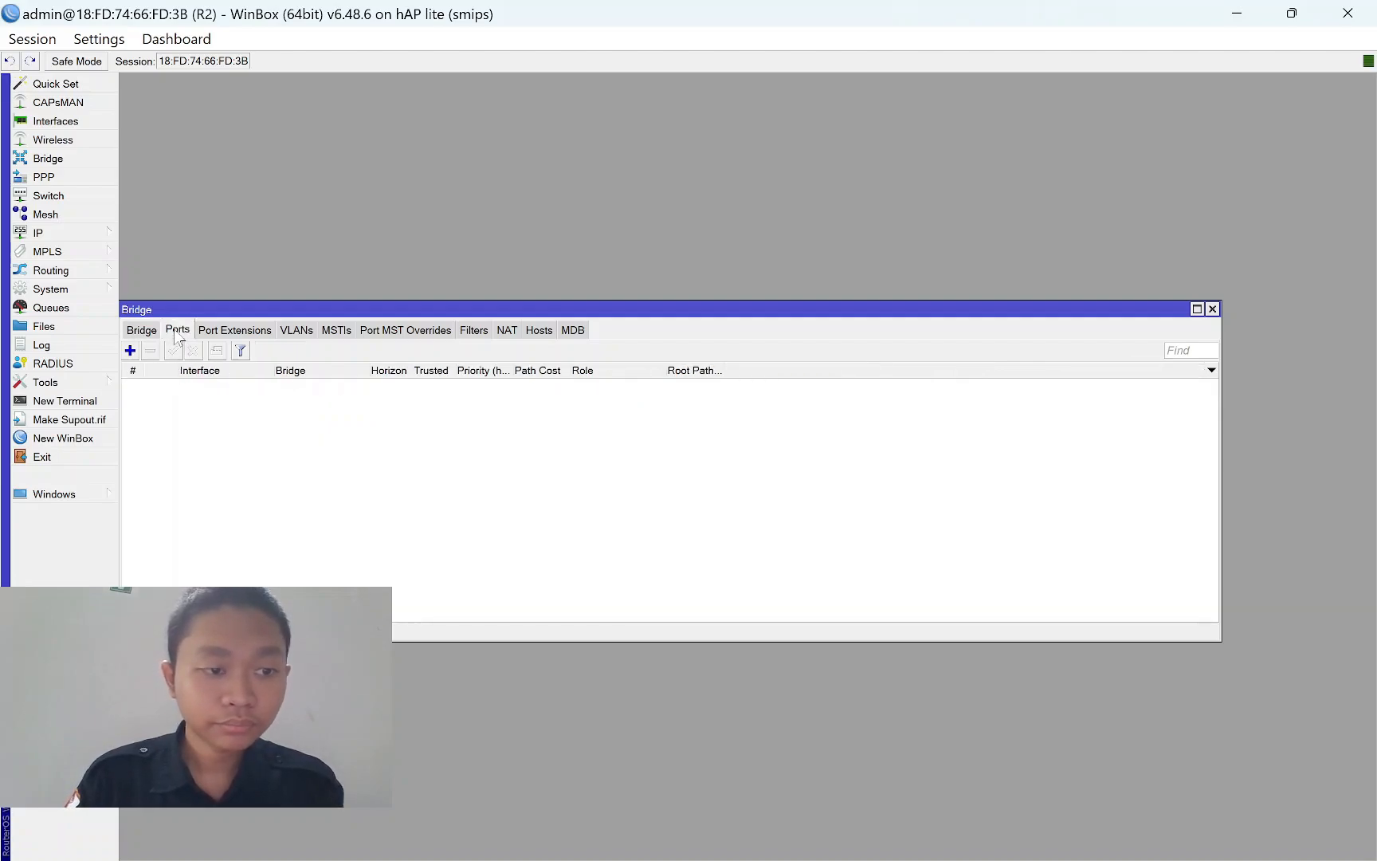
click(130, 350)
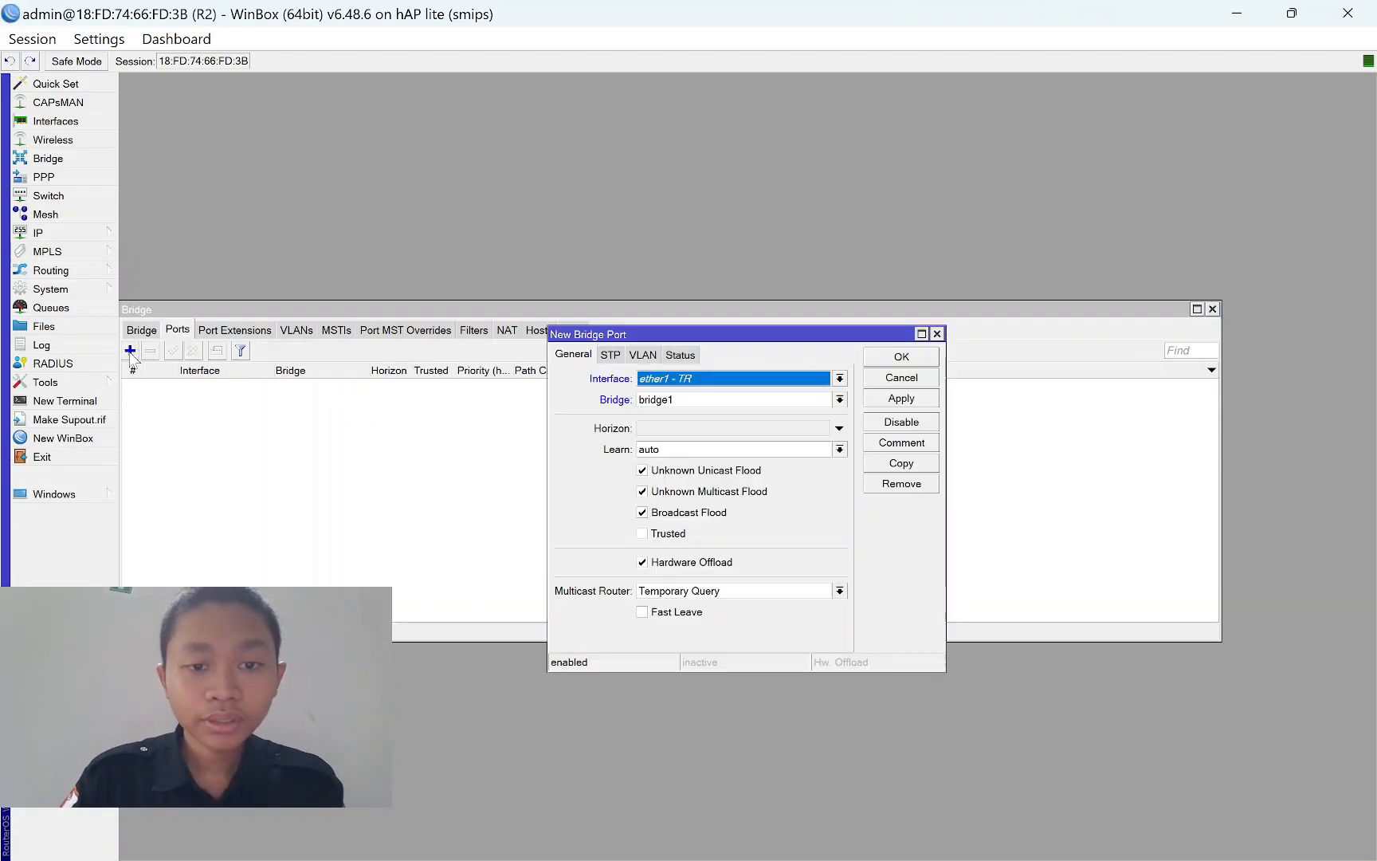
click(690, 380)
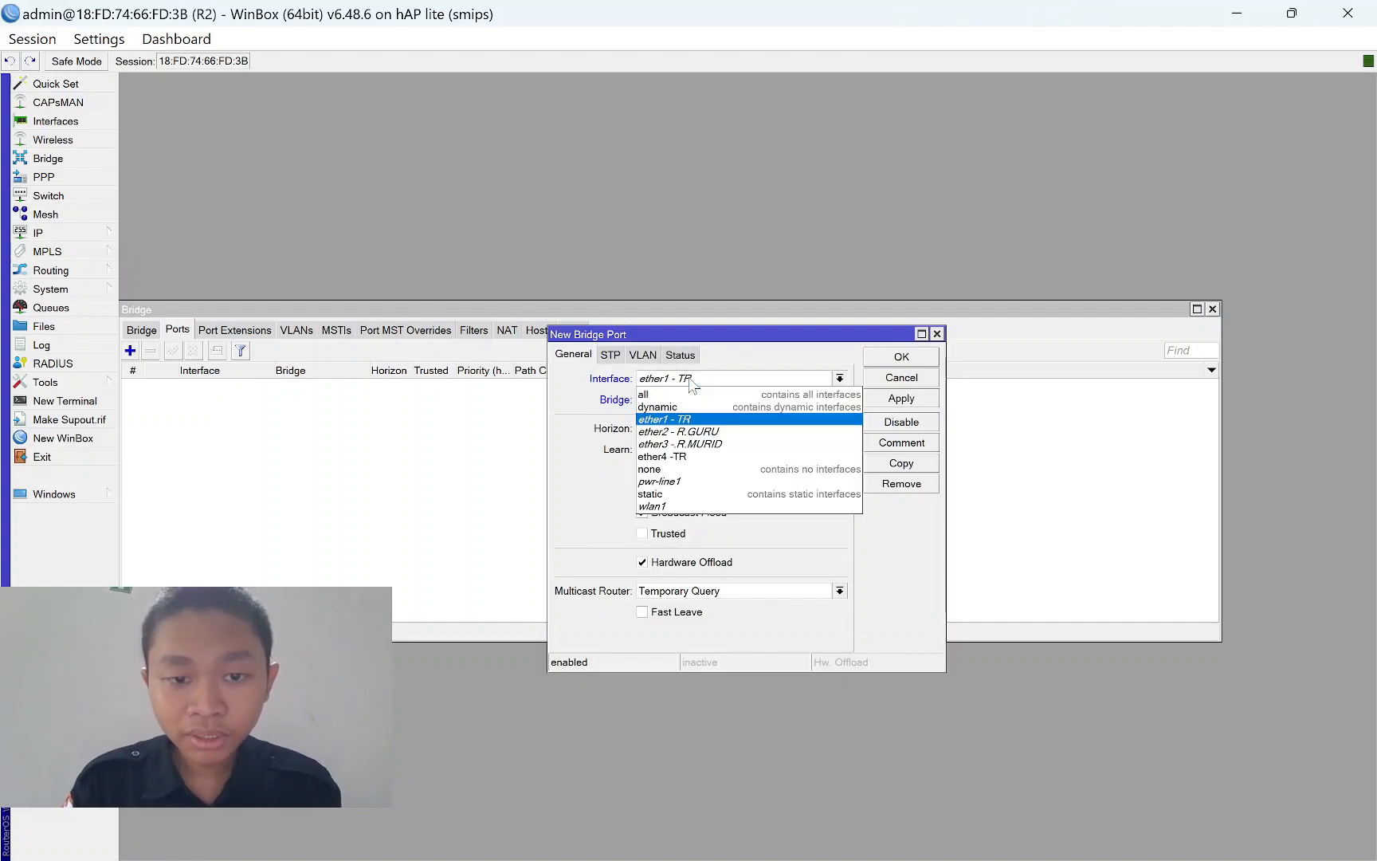
click(702, 419)
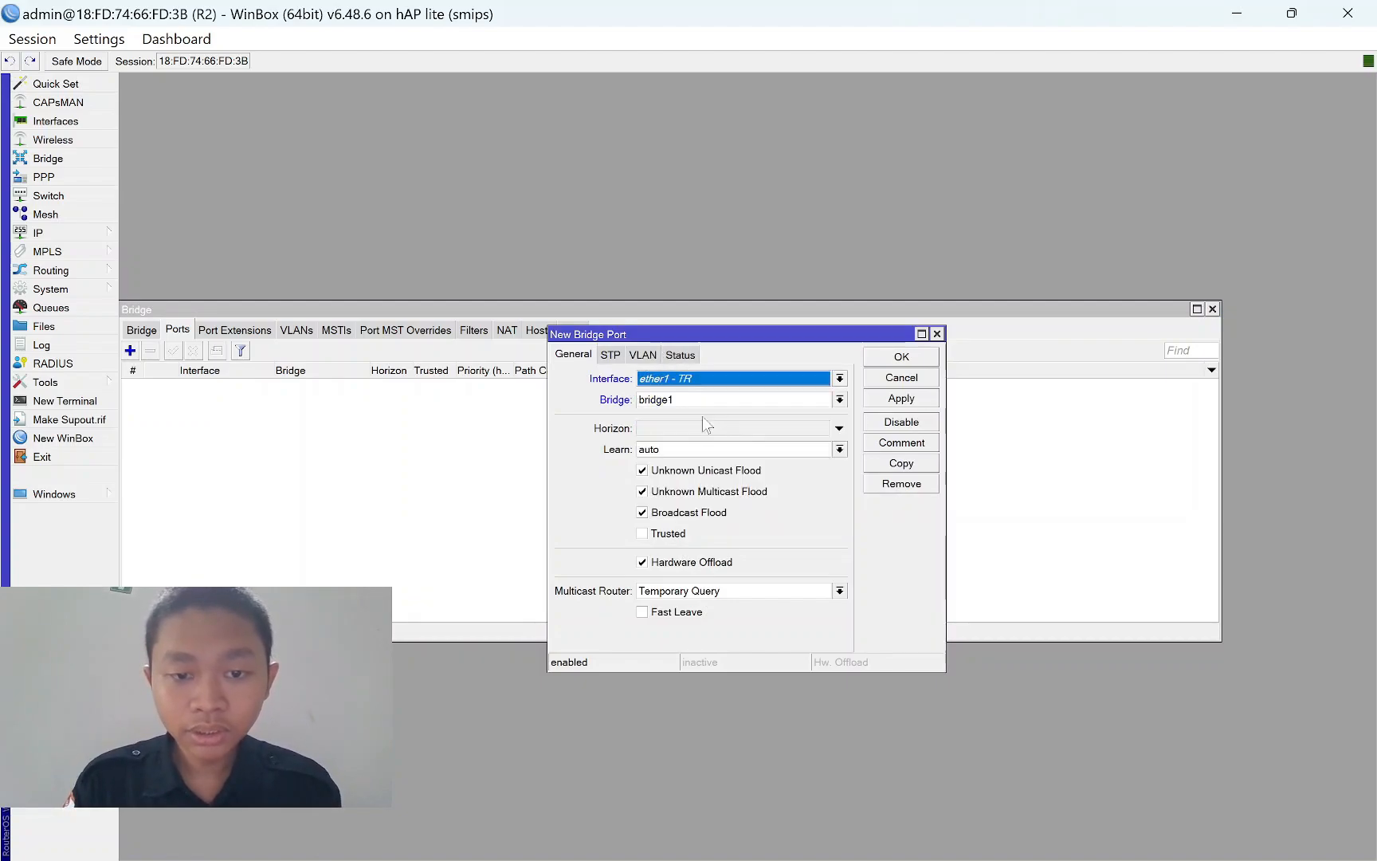
click(912, 401)
click(916, 363)
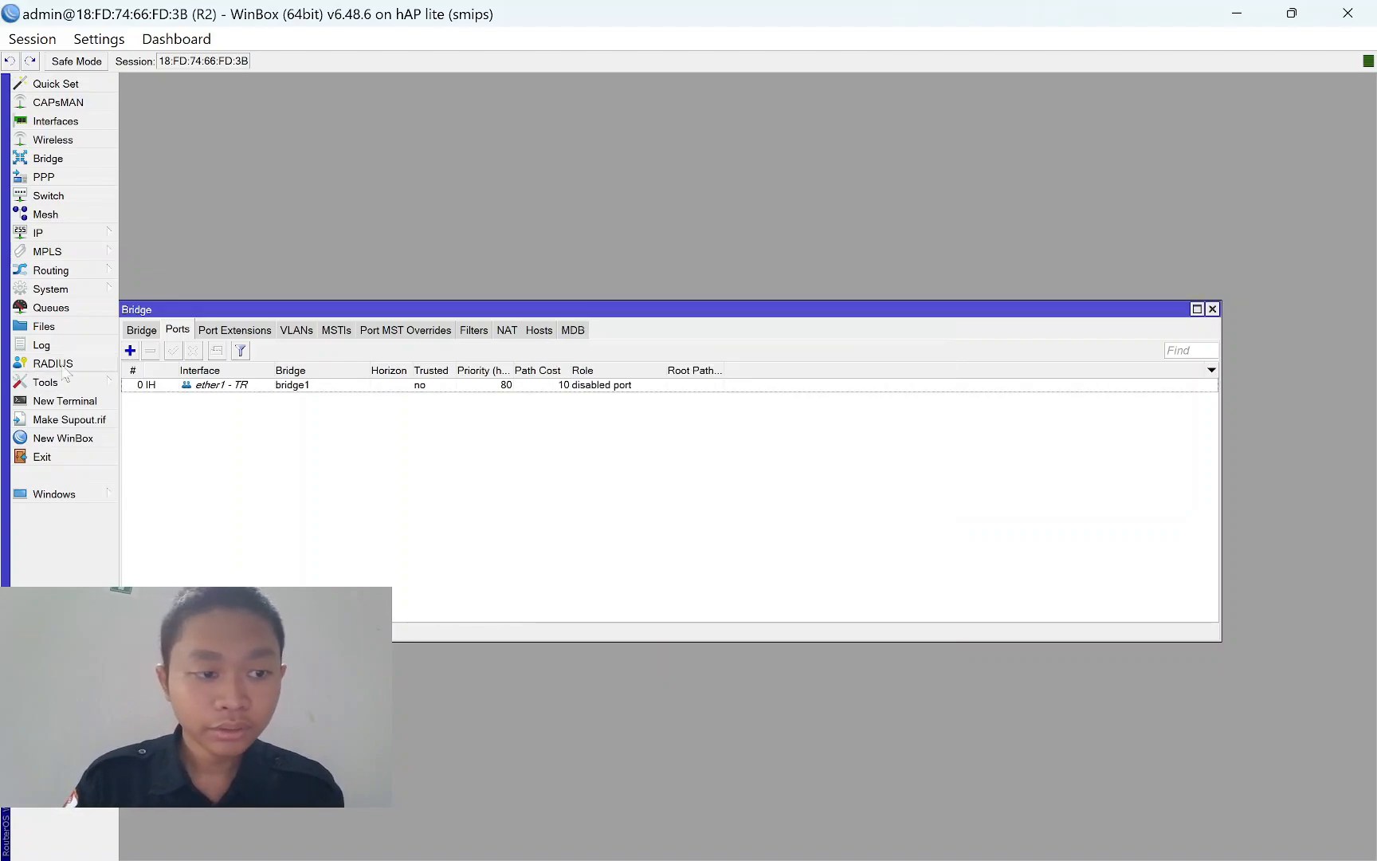
Add the "ether2 - R.GURU" interface as a port of bridge1.
click(130, 351)
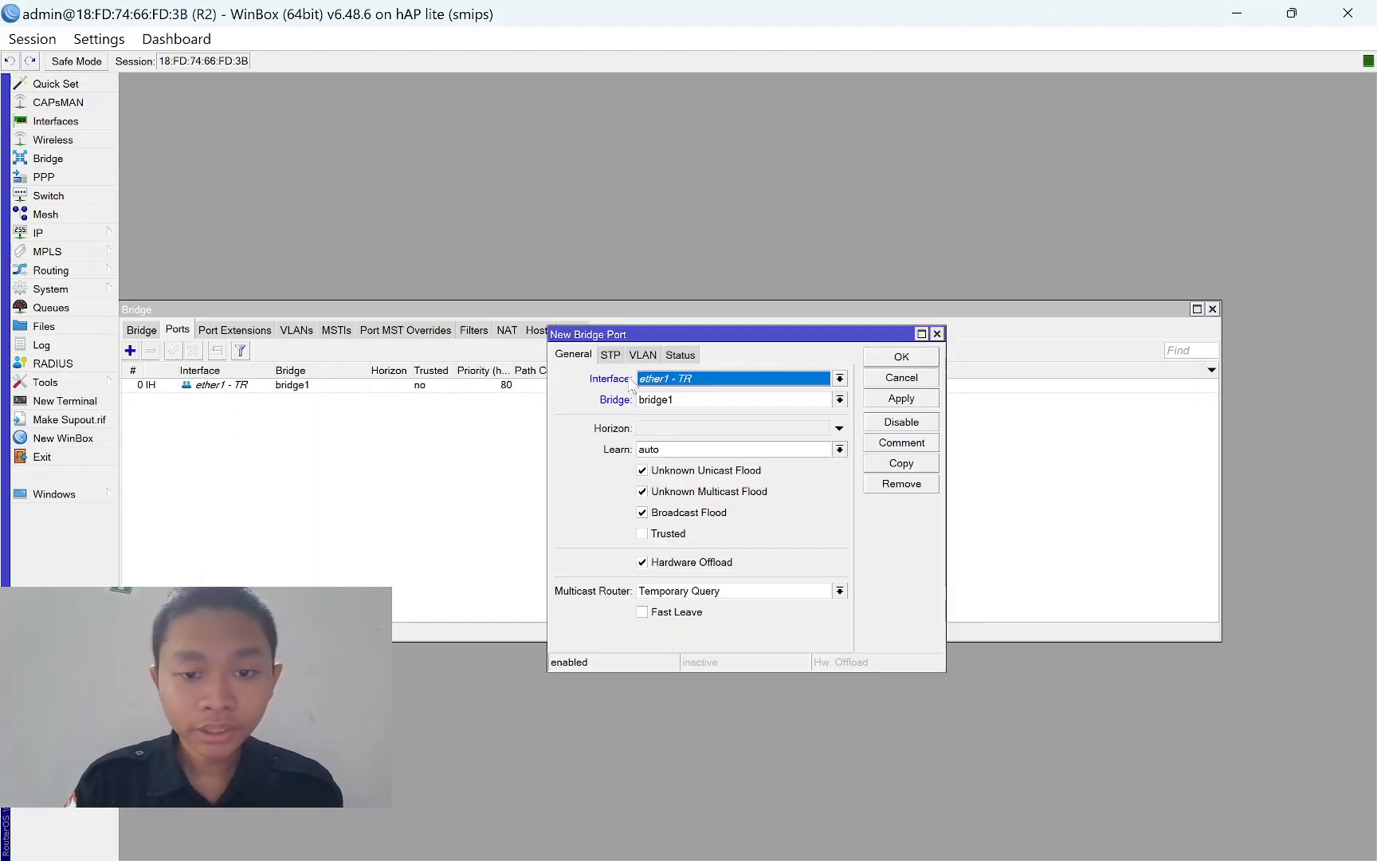
click(690, 379)
click(705, 432)
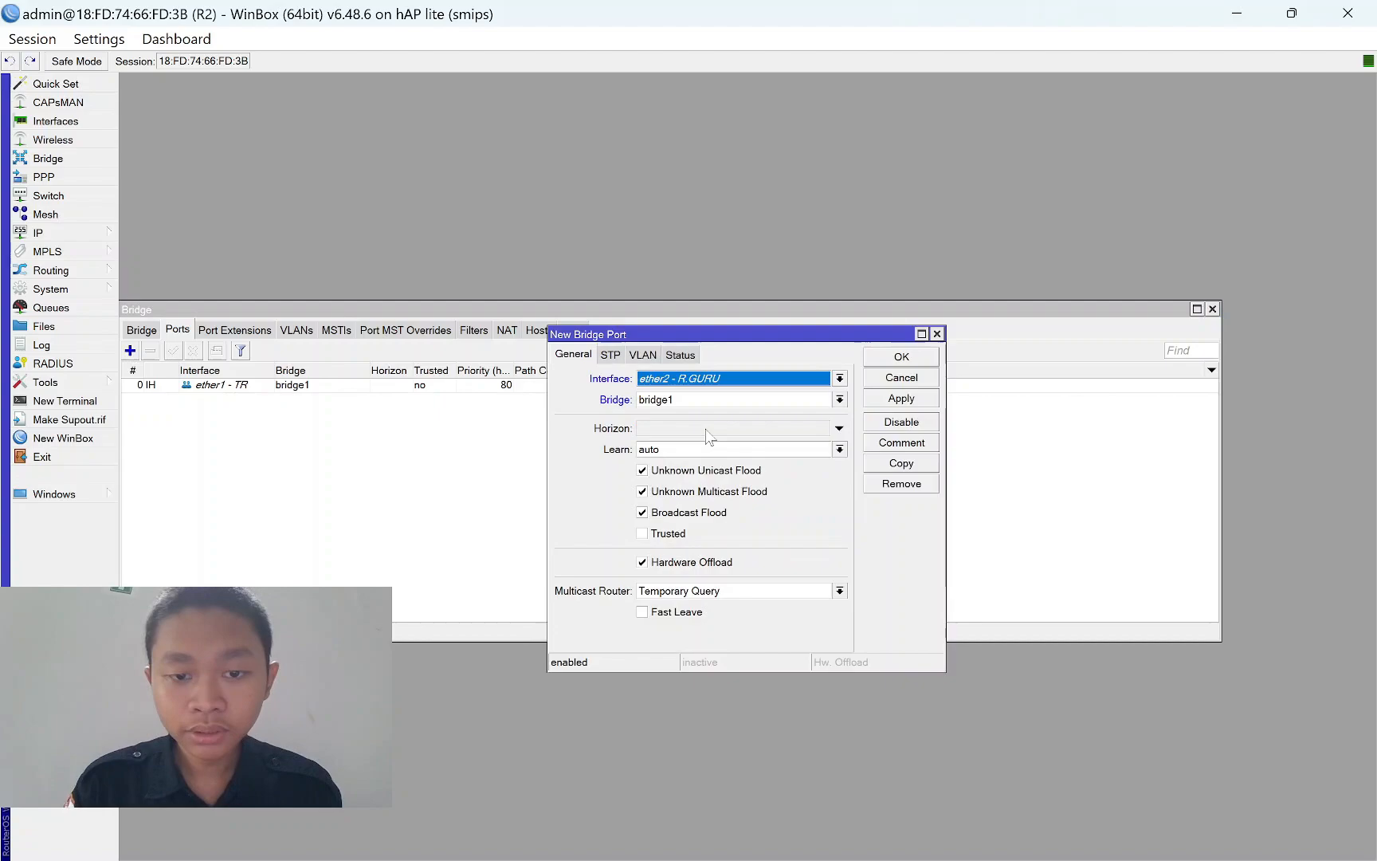
click(908, 400)
click(903, 362)
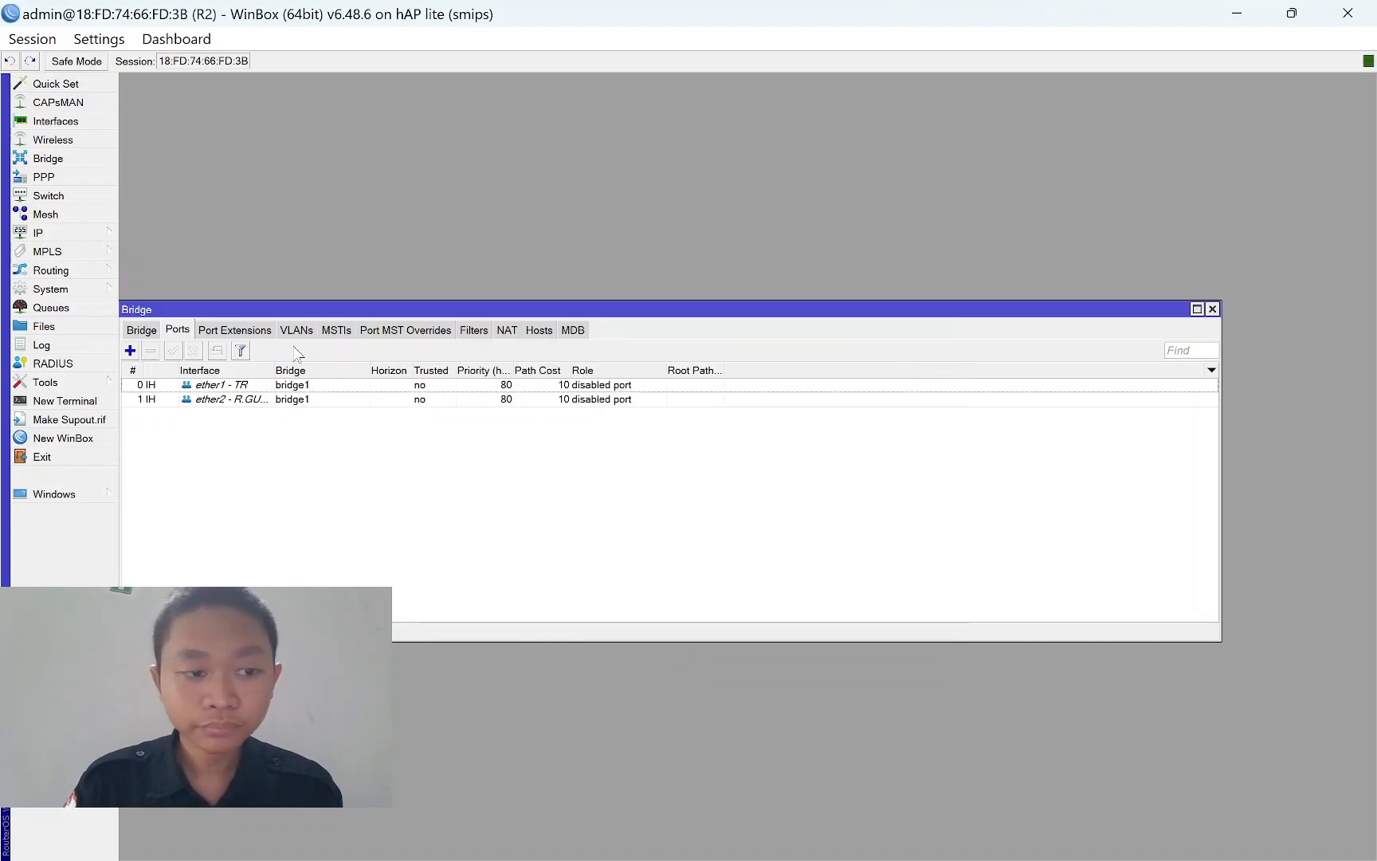
Add the "ether3 -.R.MURID" interface as a port of bridge1.
click(137, 351)
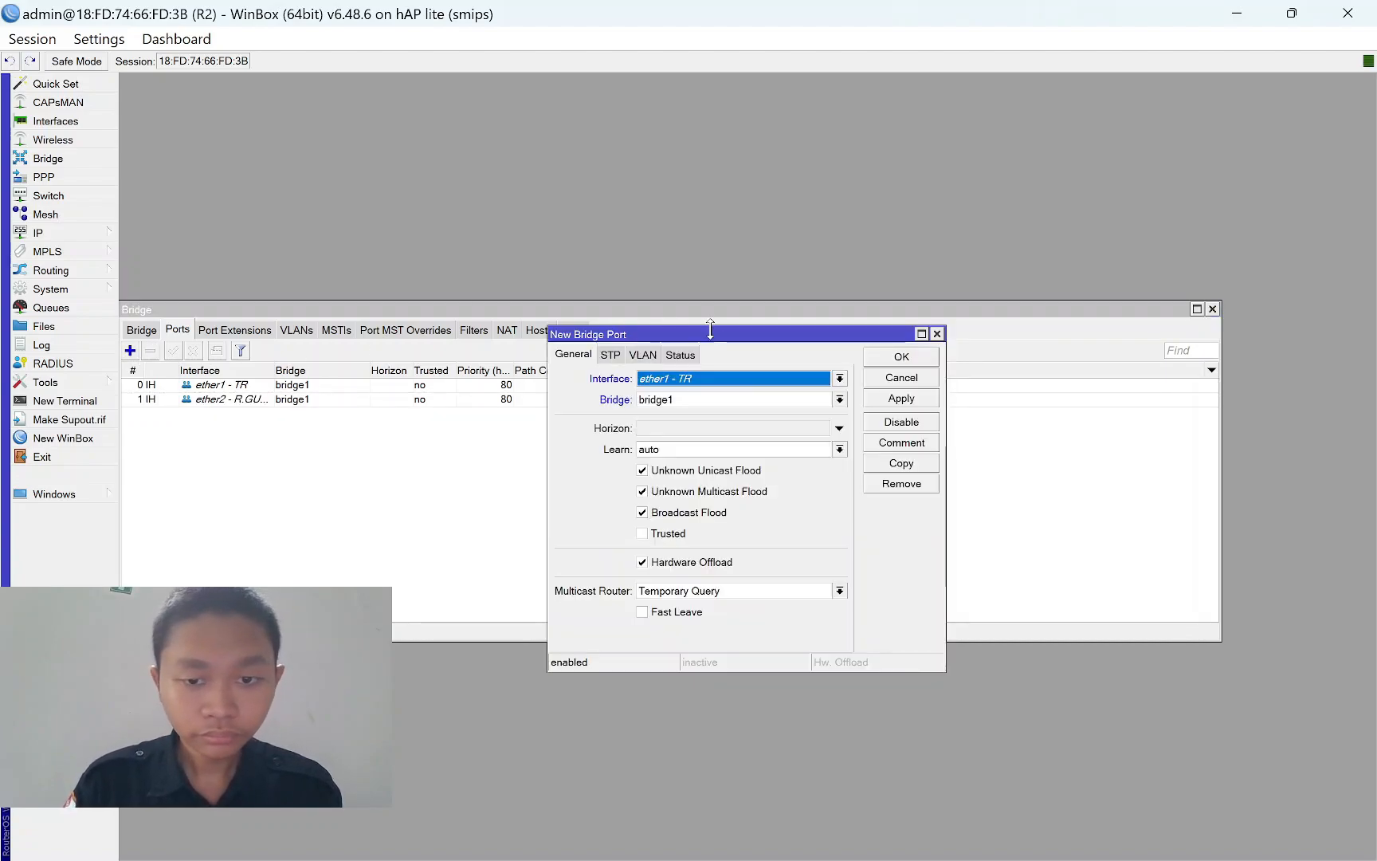
click(714, 378)
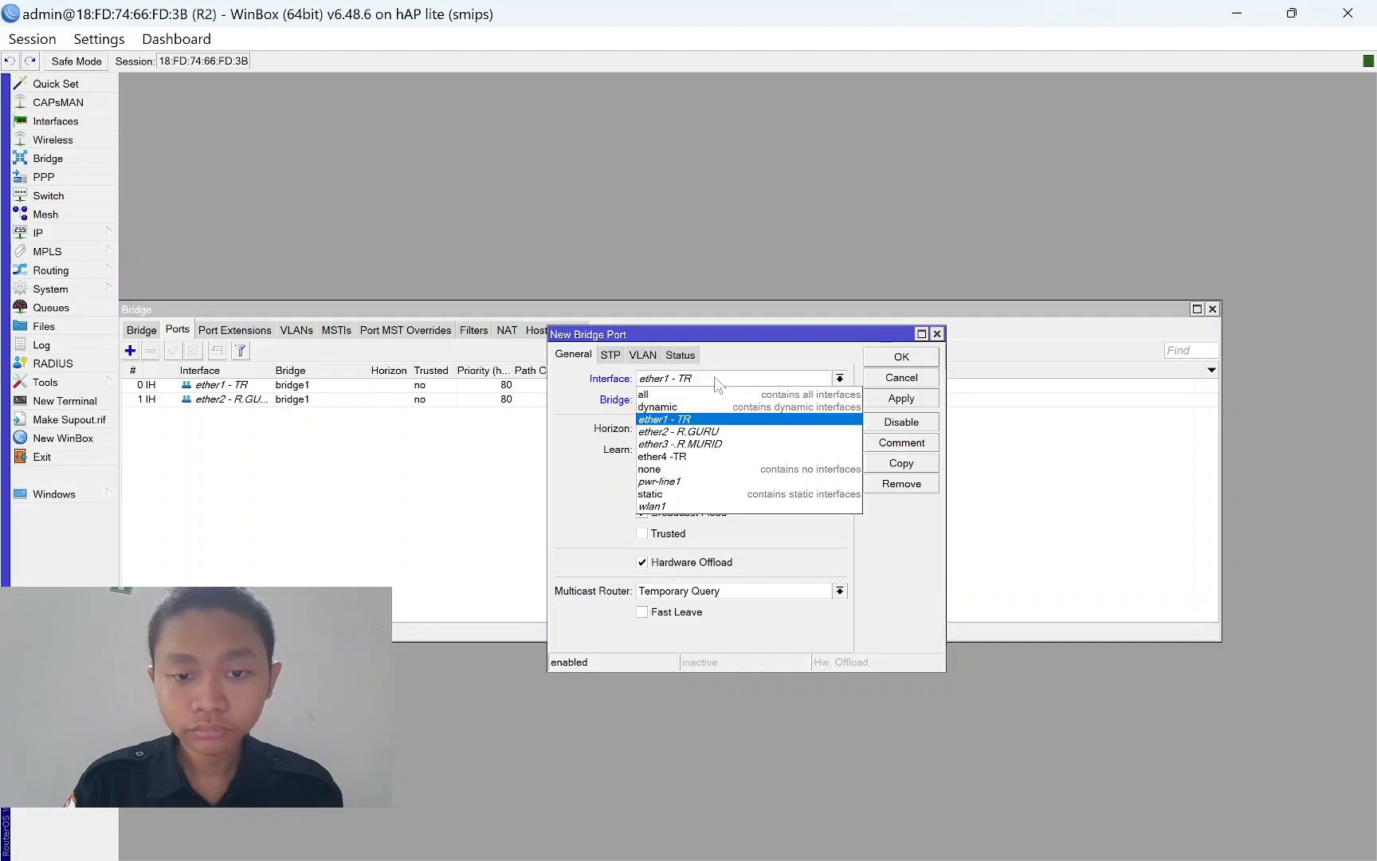
click(712, 444)
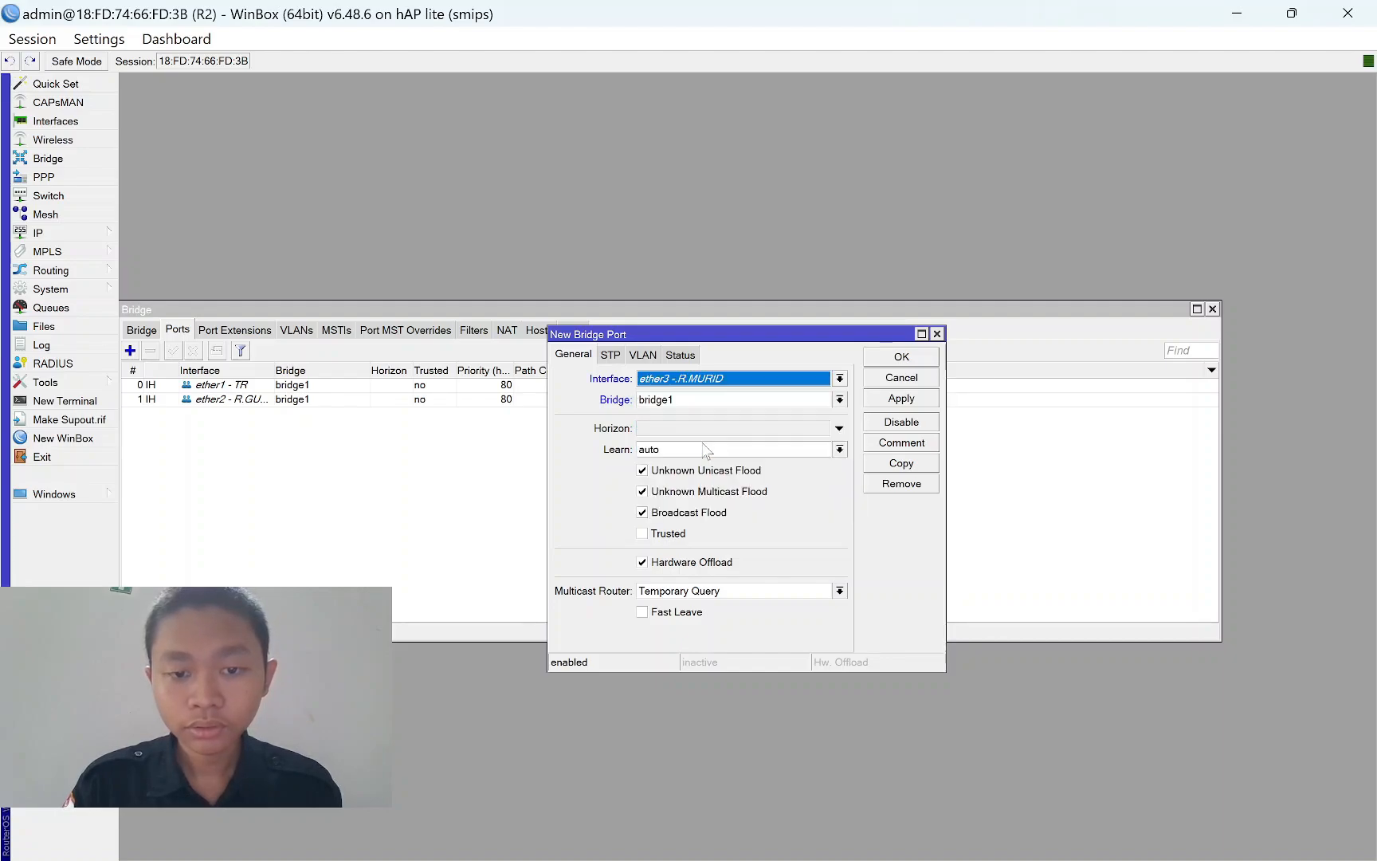
click(894, 403)
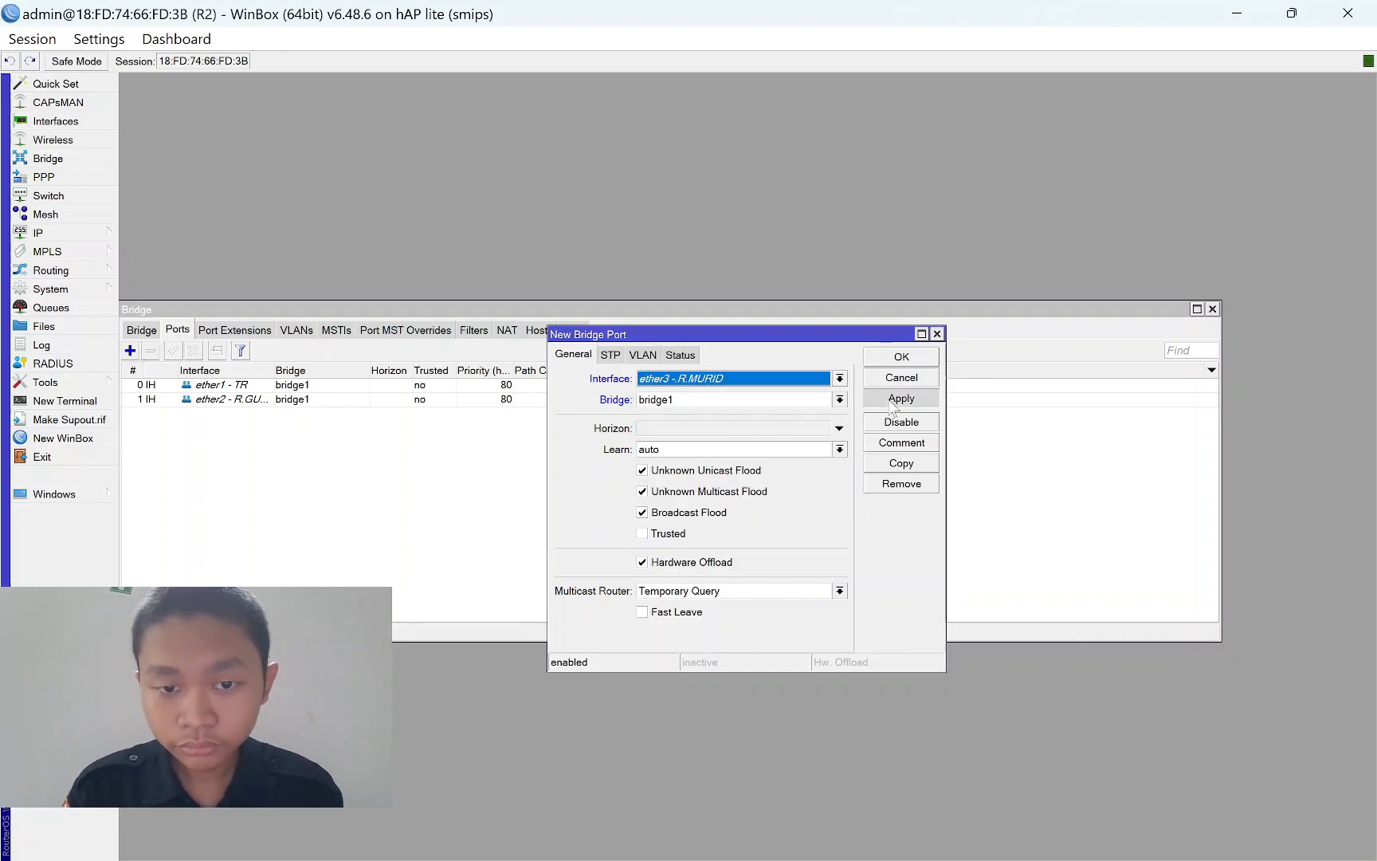
click(890, 357)
Add the "ether4 -TR" interface as a port of bridge1.
click(130, 350)
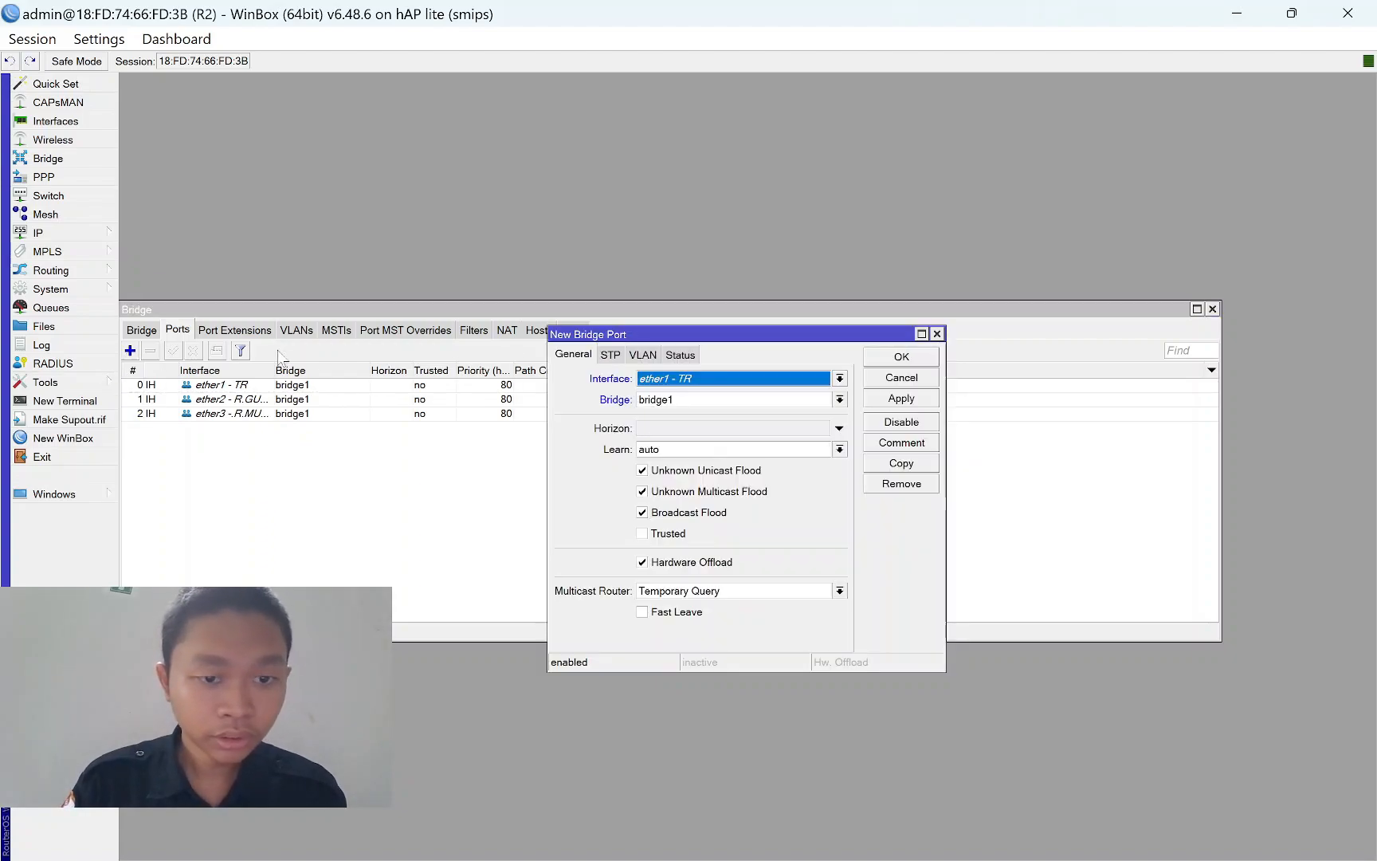
click(713, 379)
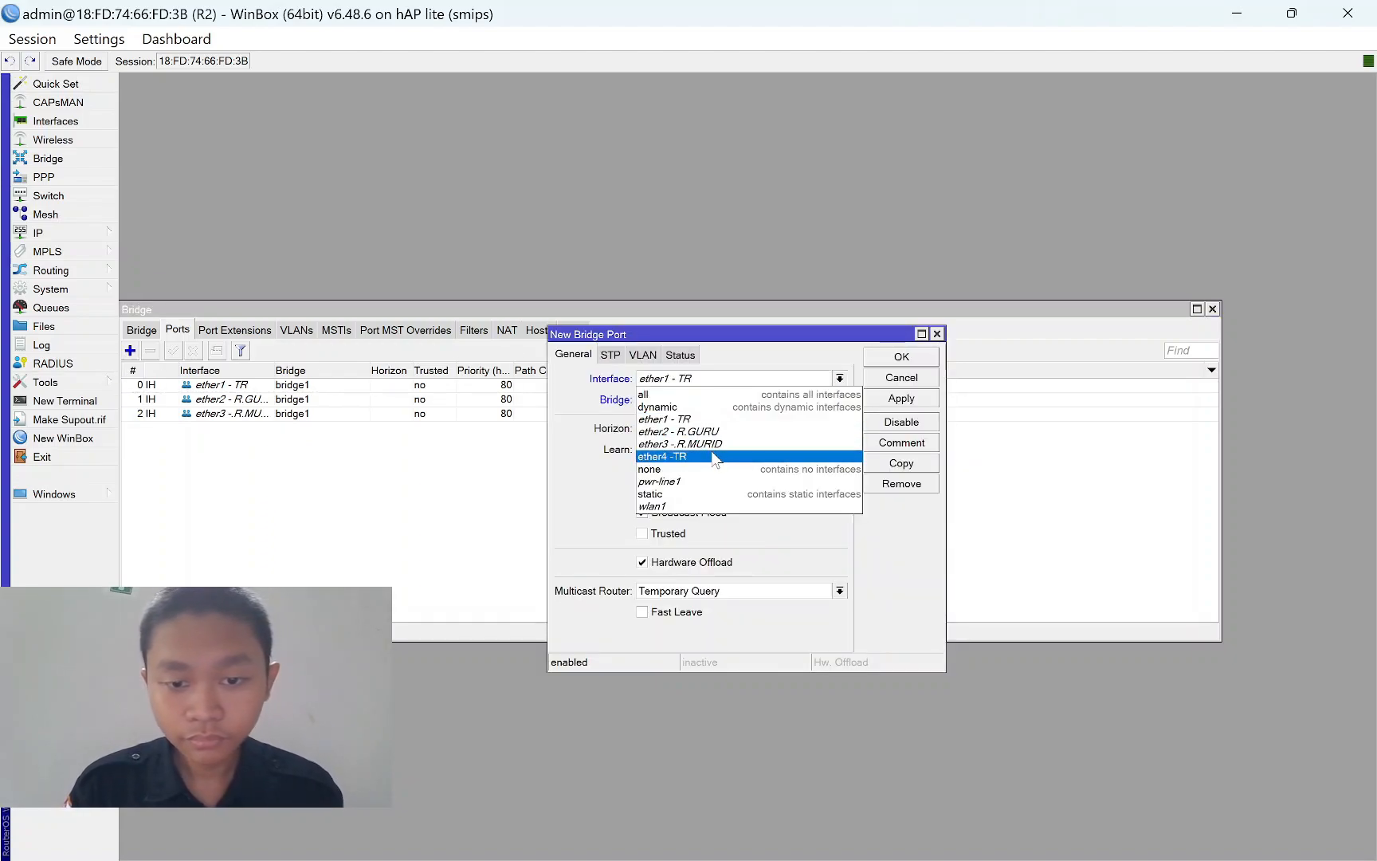
click(714, 456)
click(915, 406)
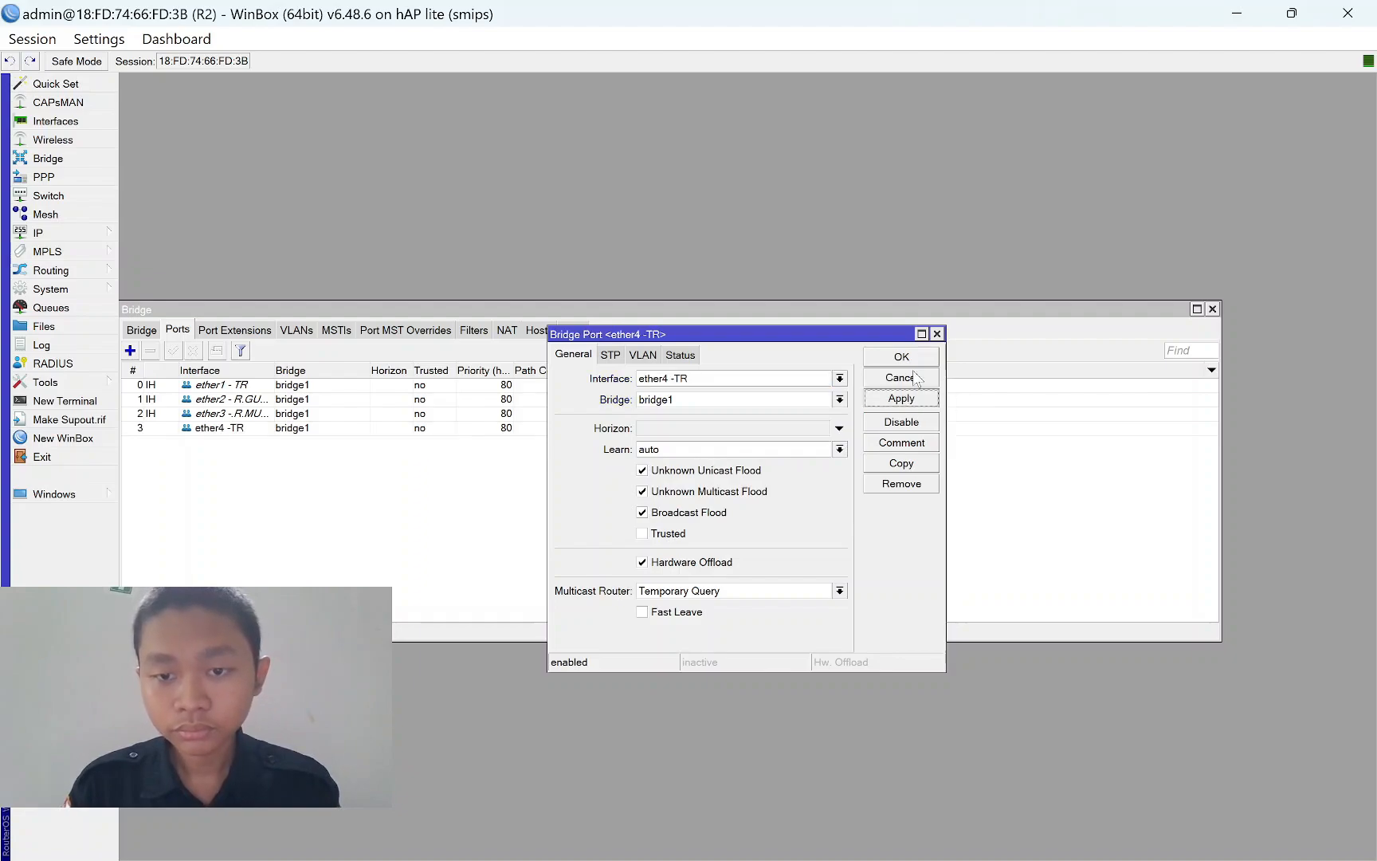
click(901, 378)
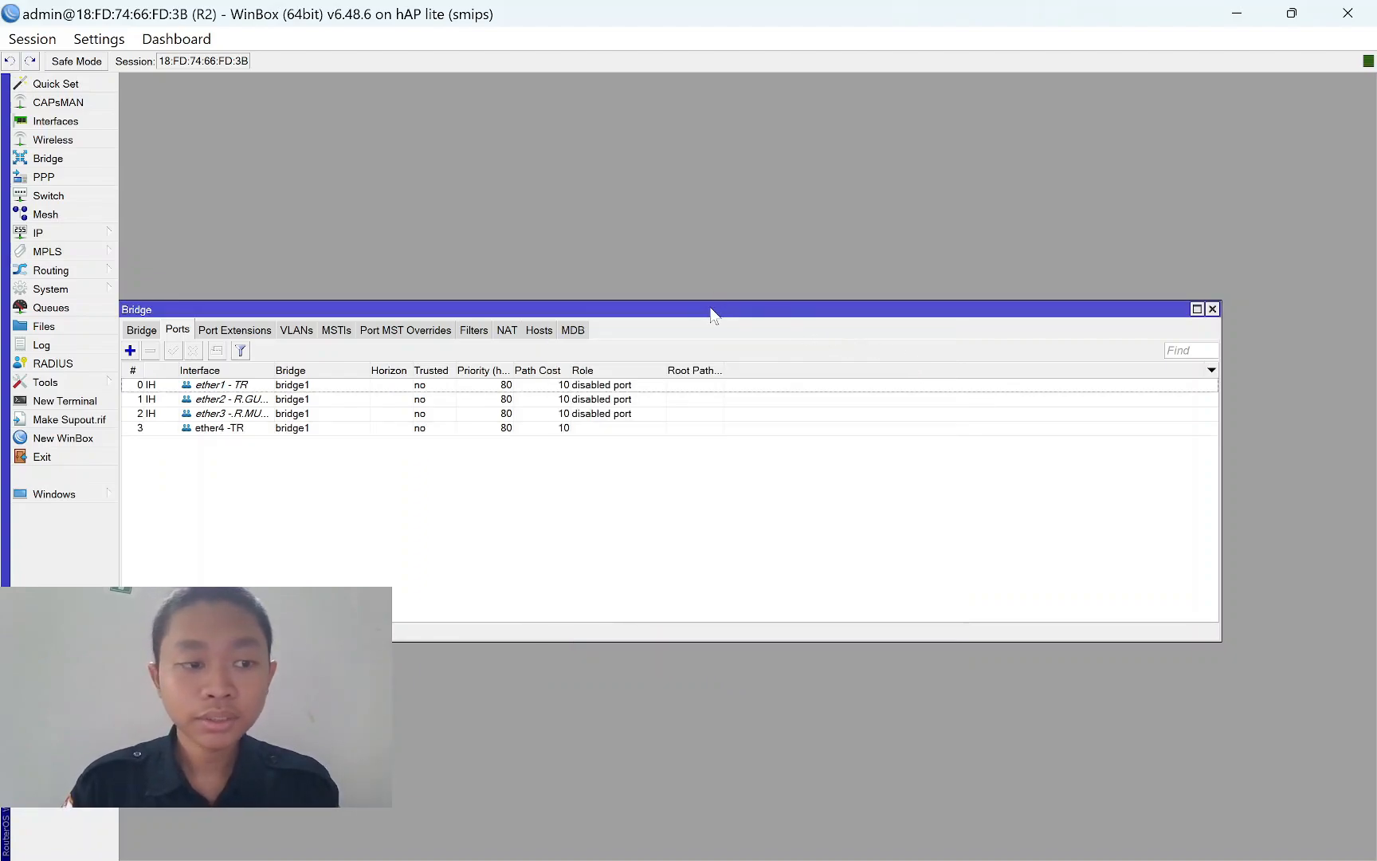
drag(712, 313, 780, 307)
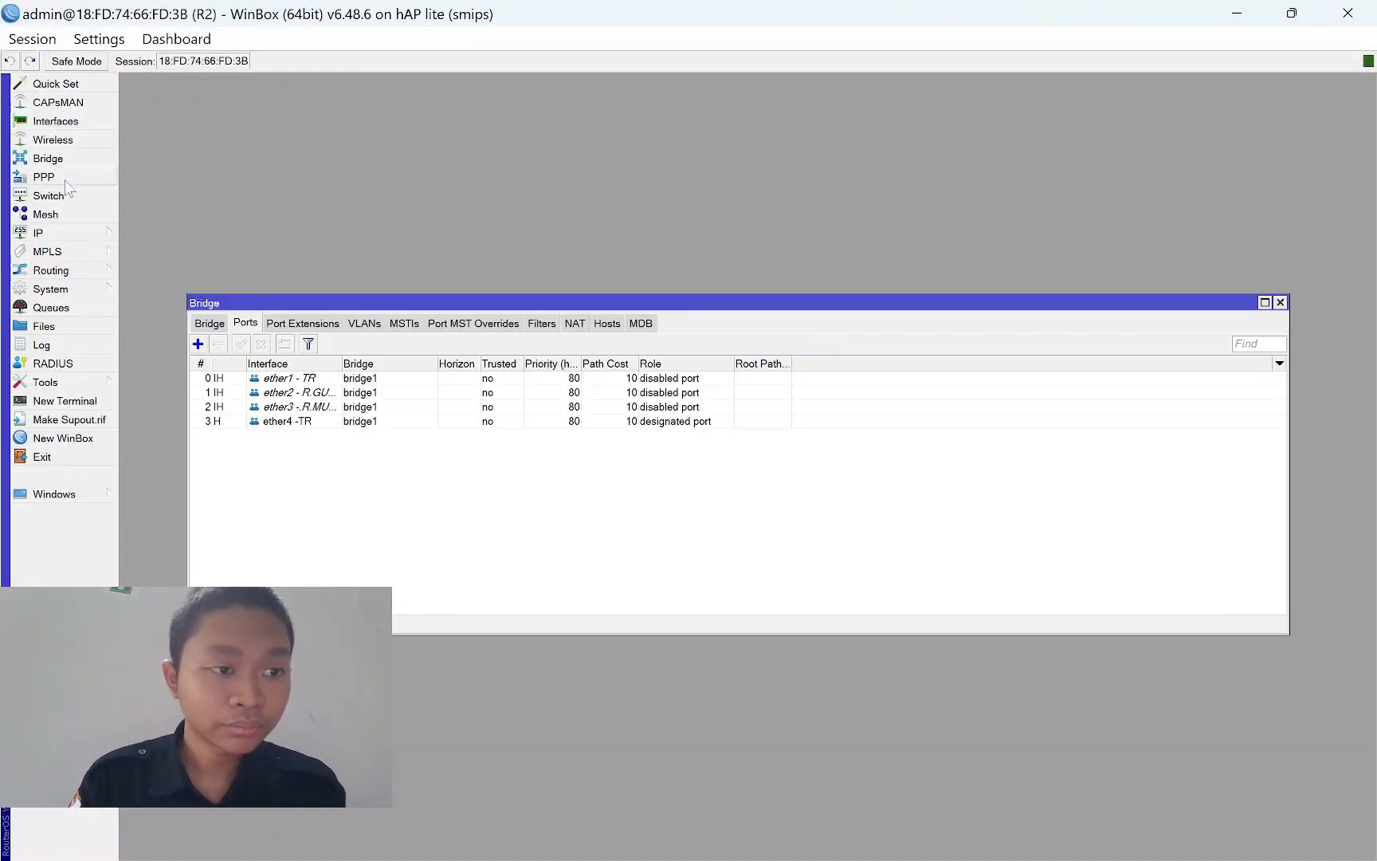
Close the bridge window and start a new switch VLAN entry on switch1 with VLAN ID 100.
click(52, 197)
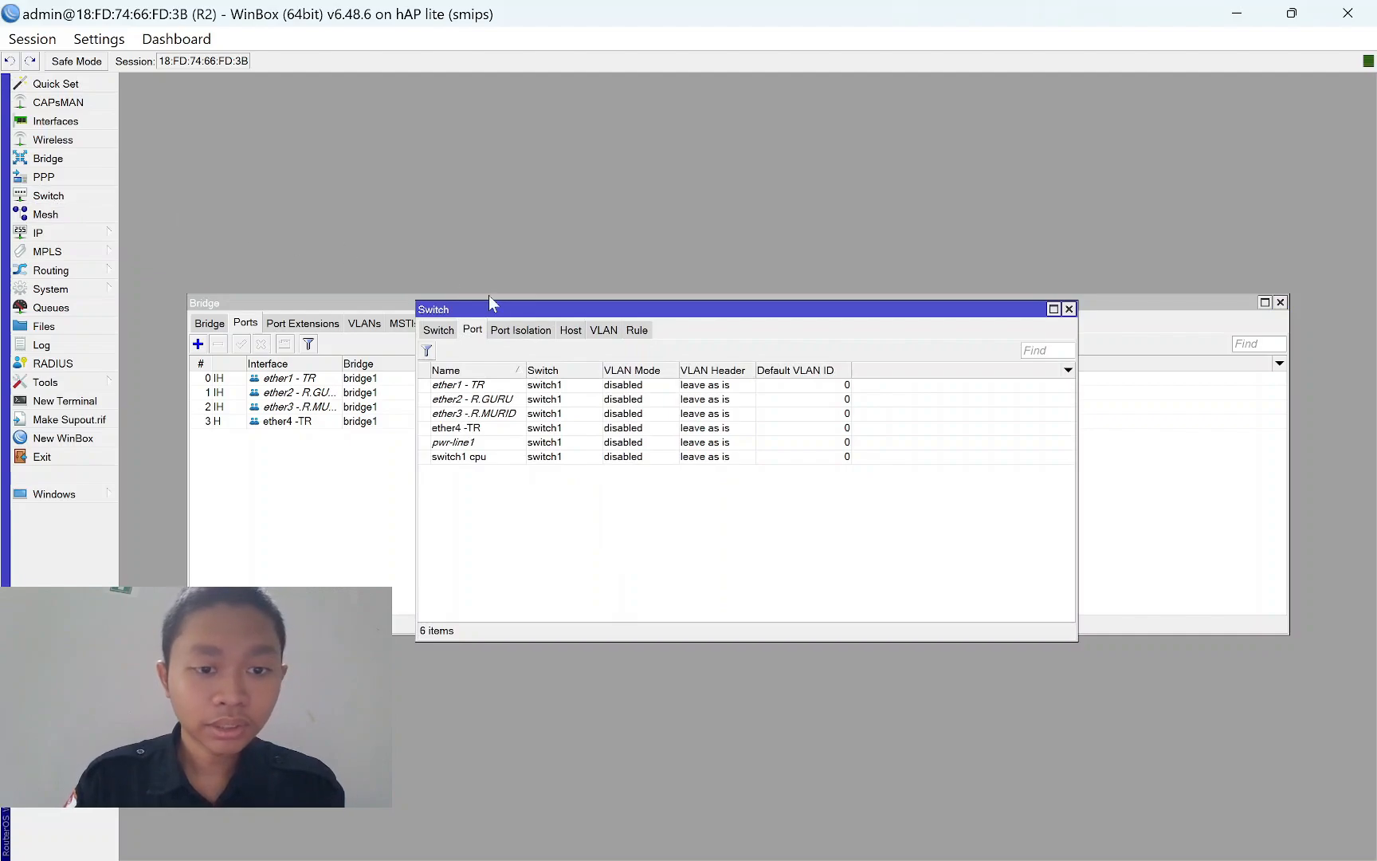
click(607, 333)
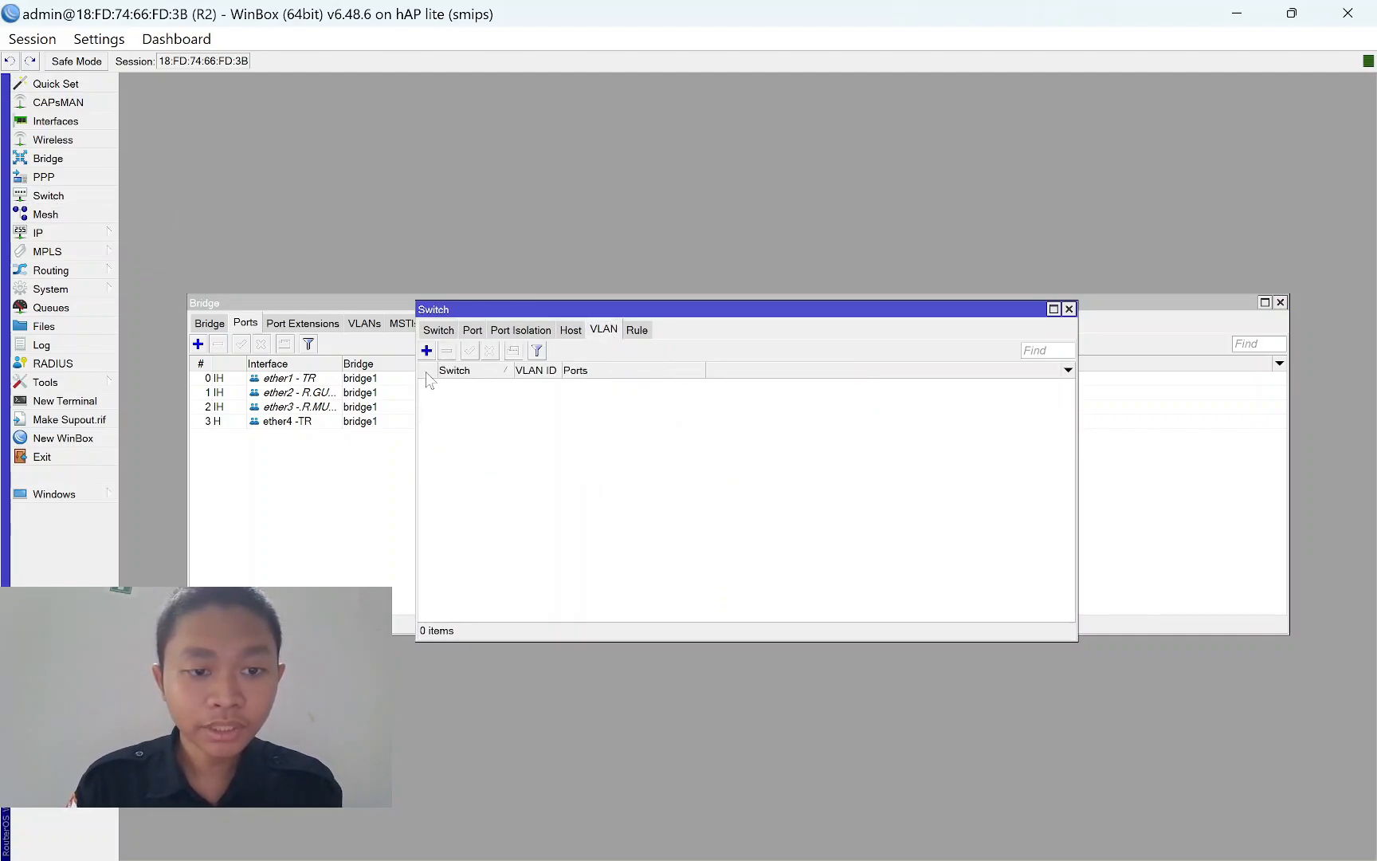
click(1275, 304)
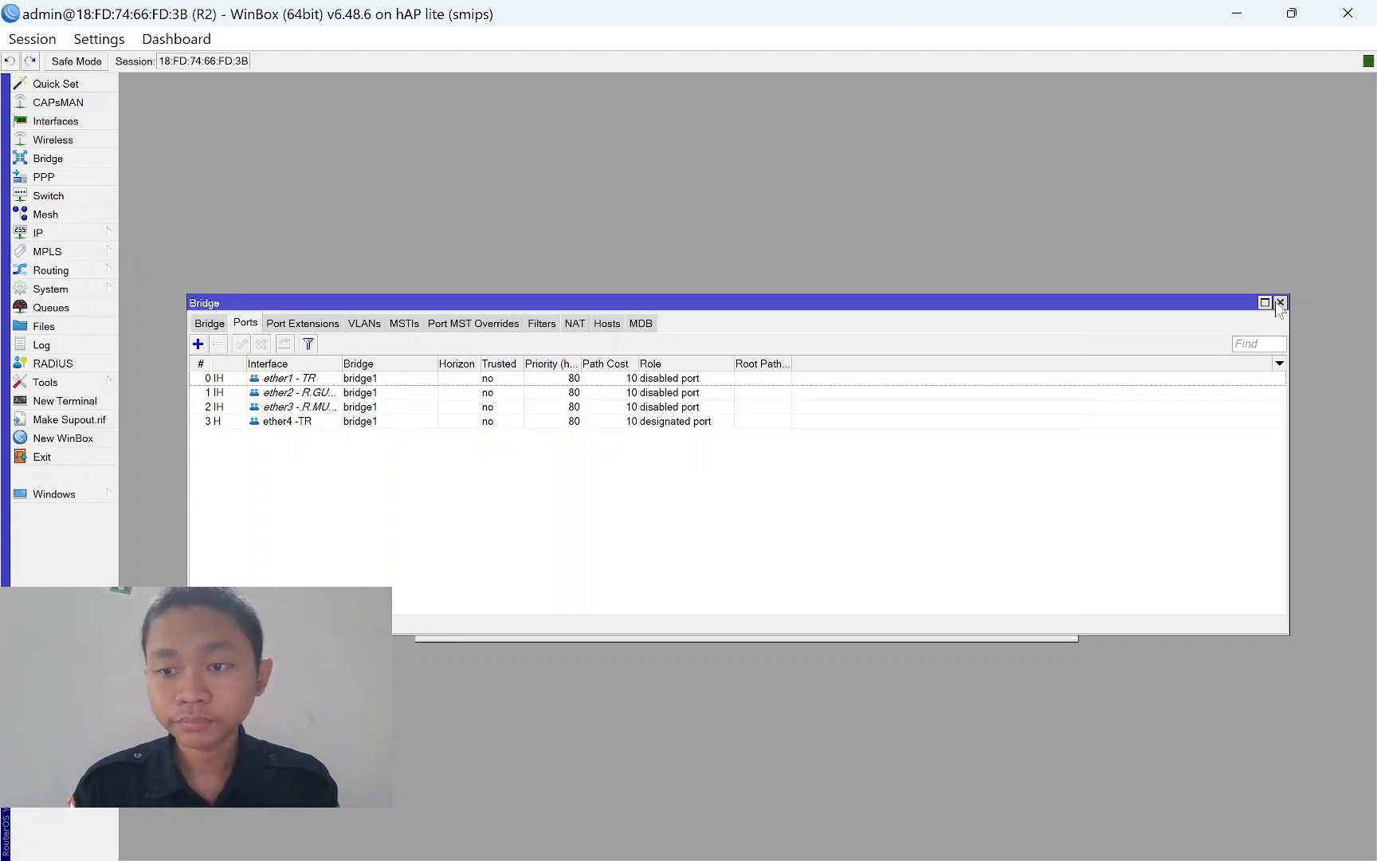
click(1280, 303)
click(426, 351)
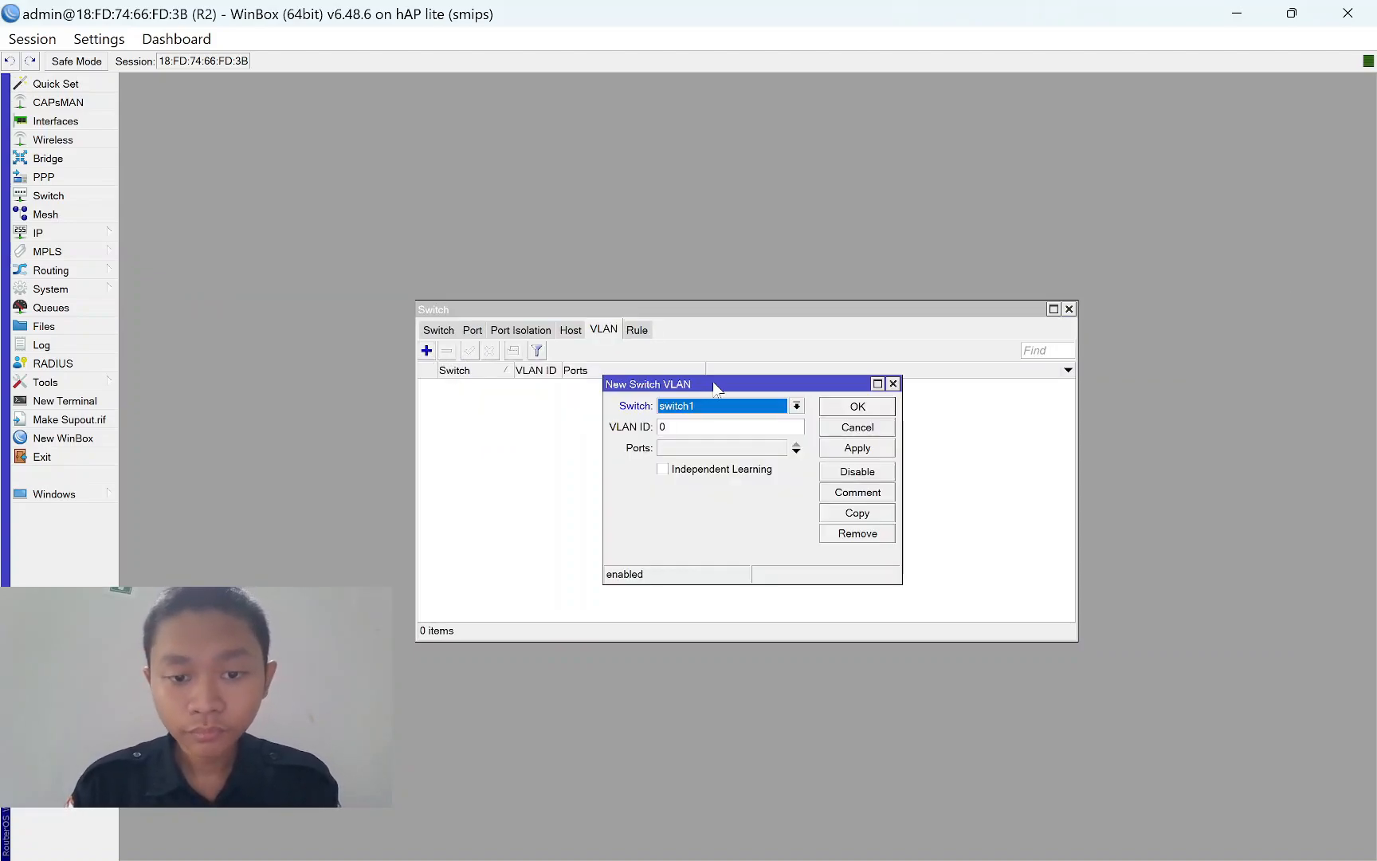
click(678, 428)
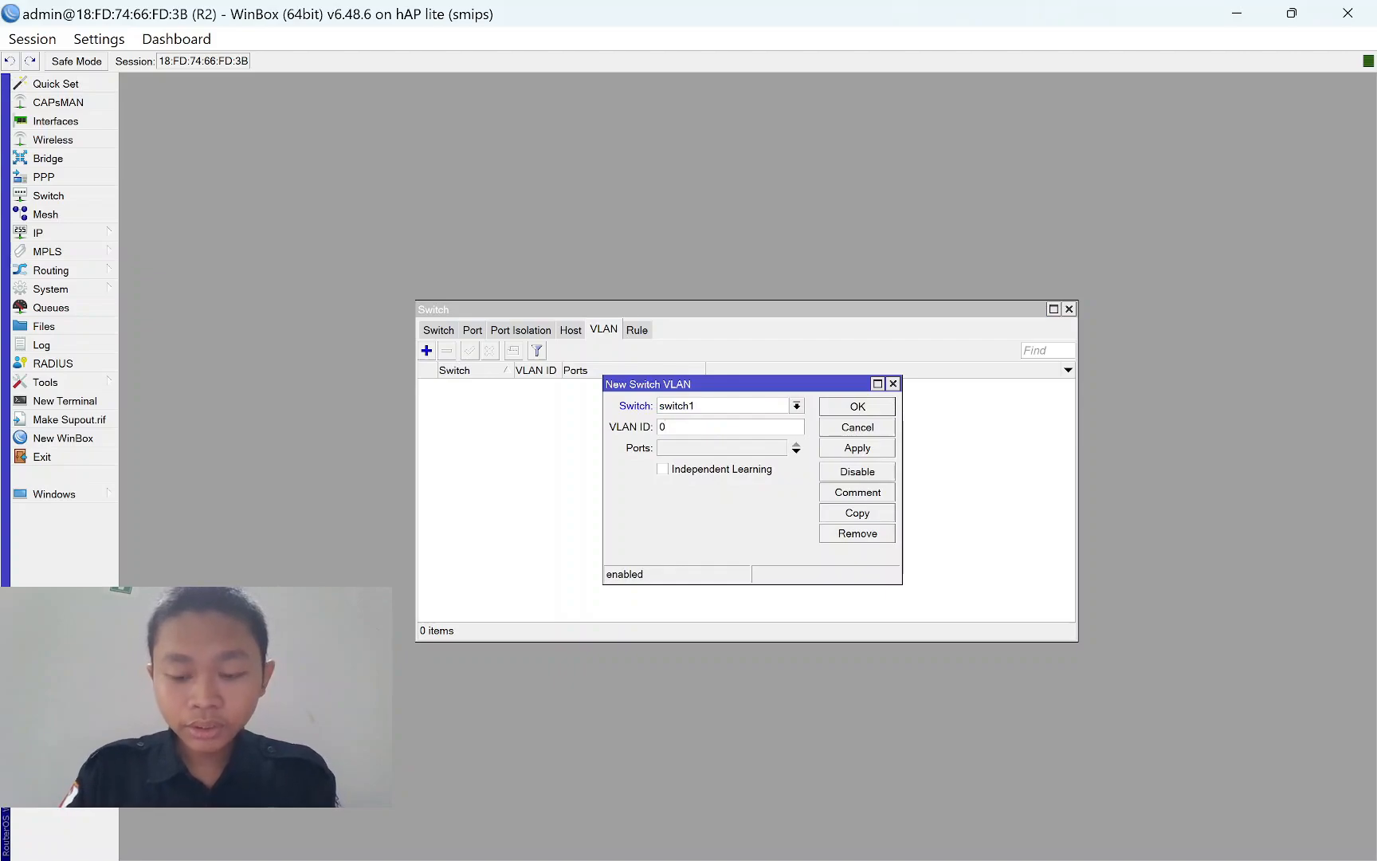
key(BackSpace)
text(100)
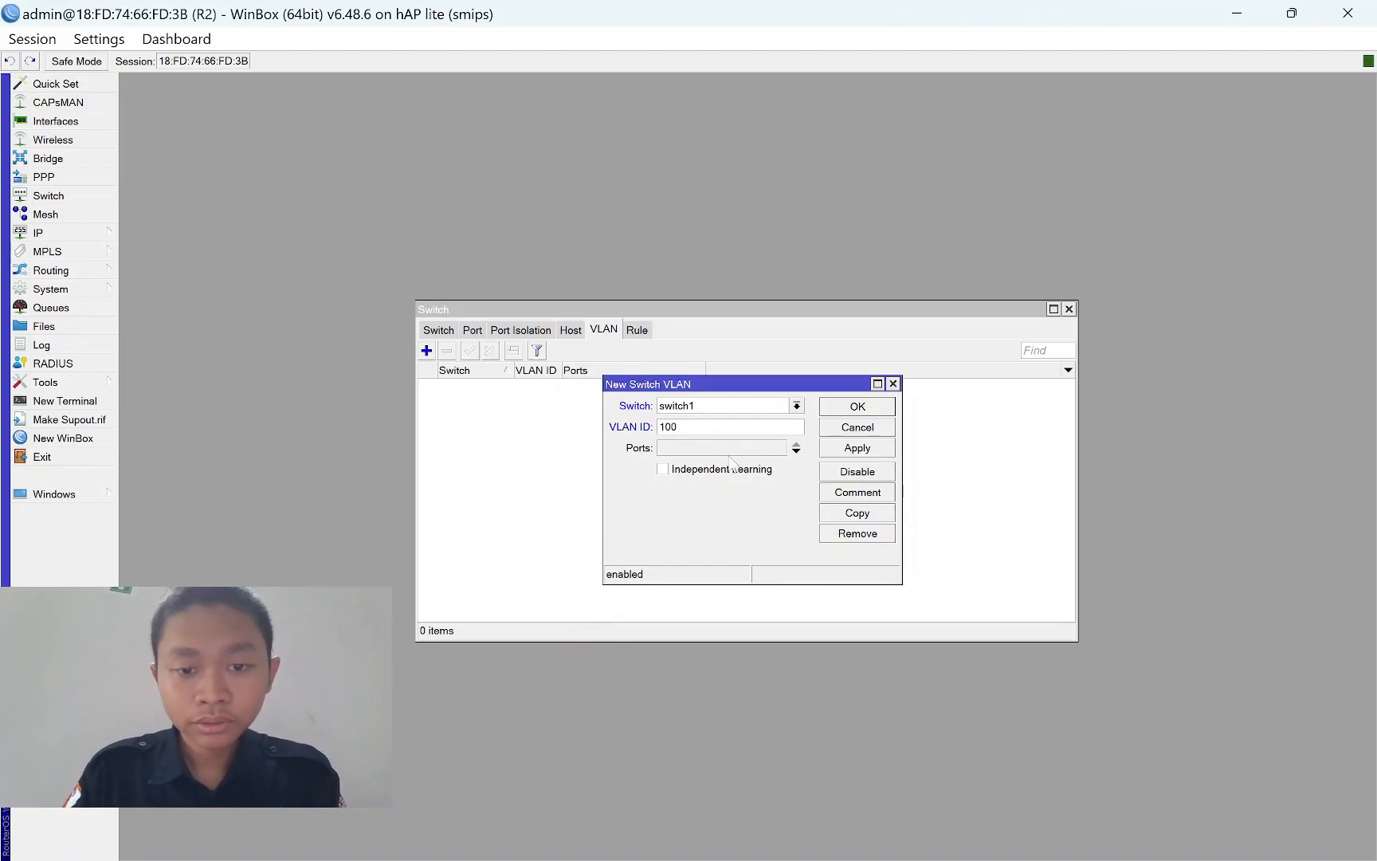
Assign ports "ether1 - TR", "ether2 - R.GURU" and "ether4 -TR" to switch VLAN 100 and save it.
click(740, 445)
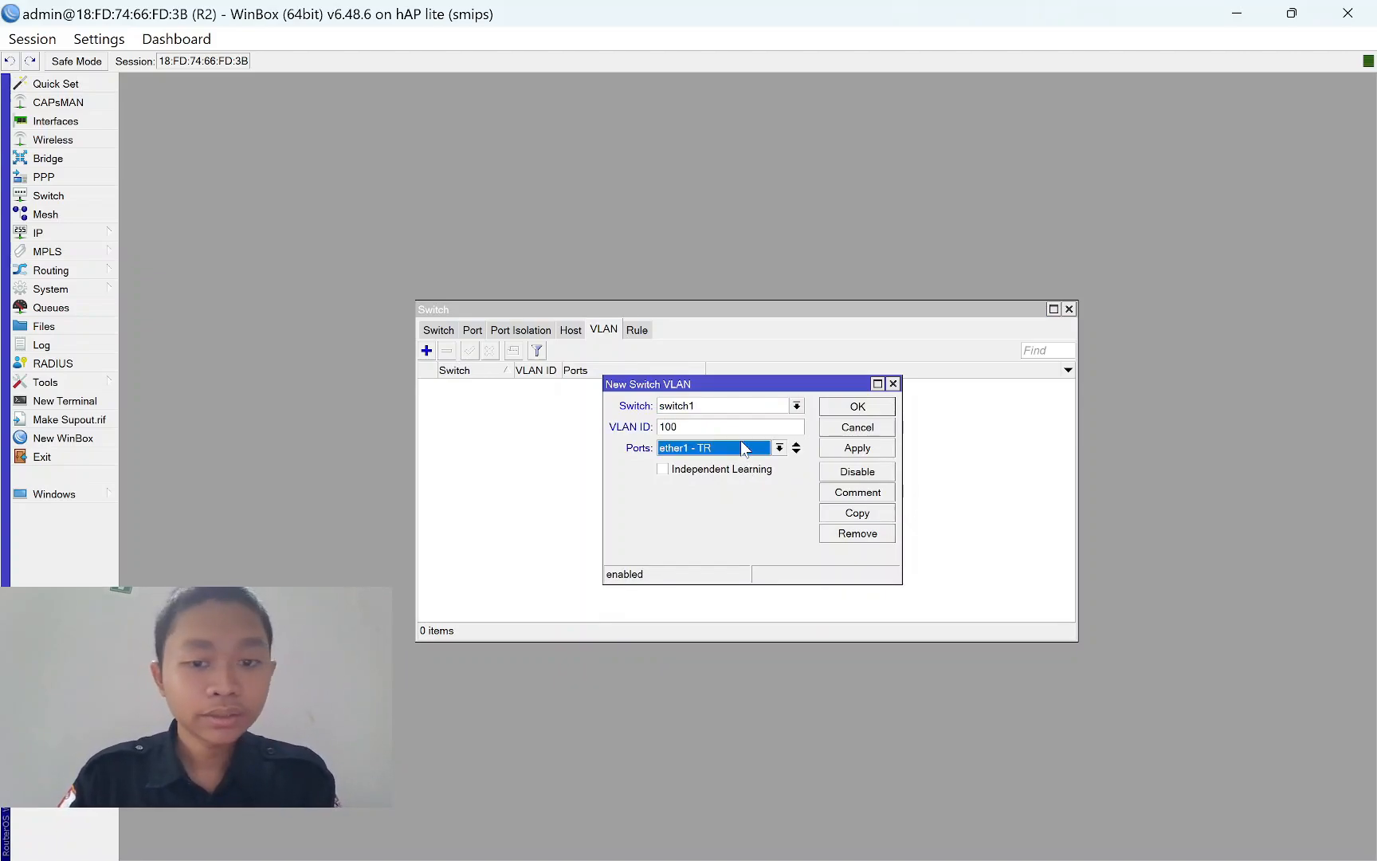
click(796, 451)
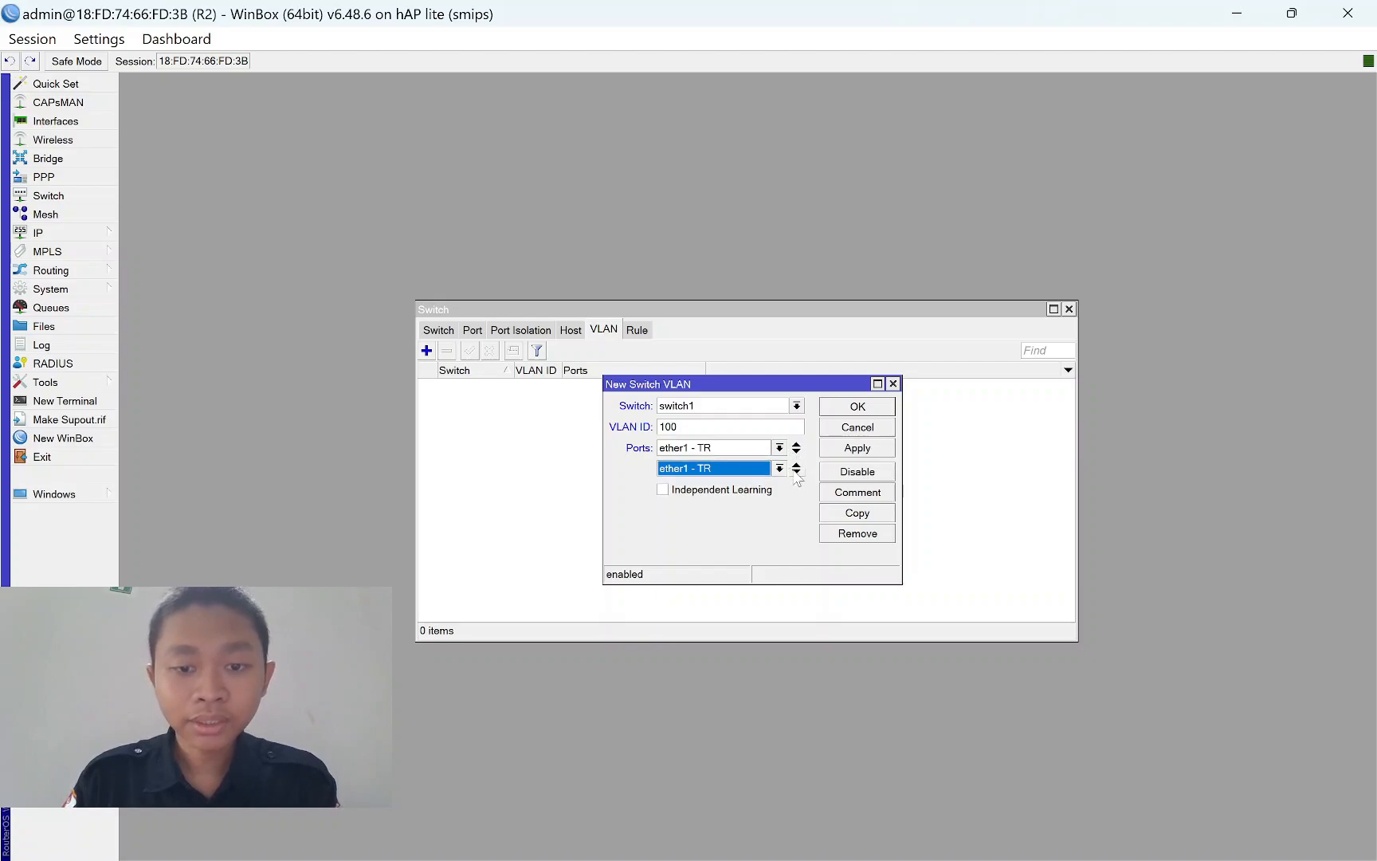
click(796, 472)
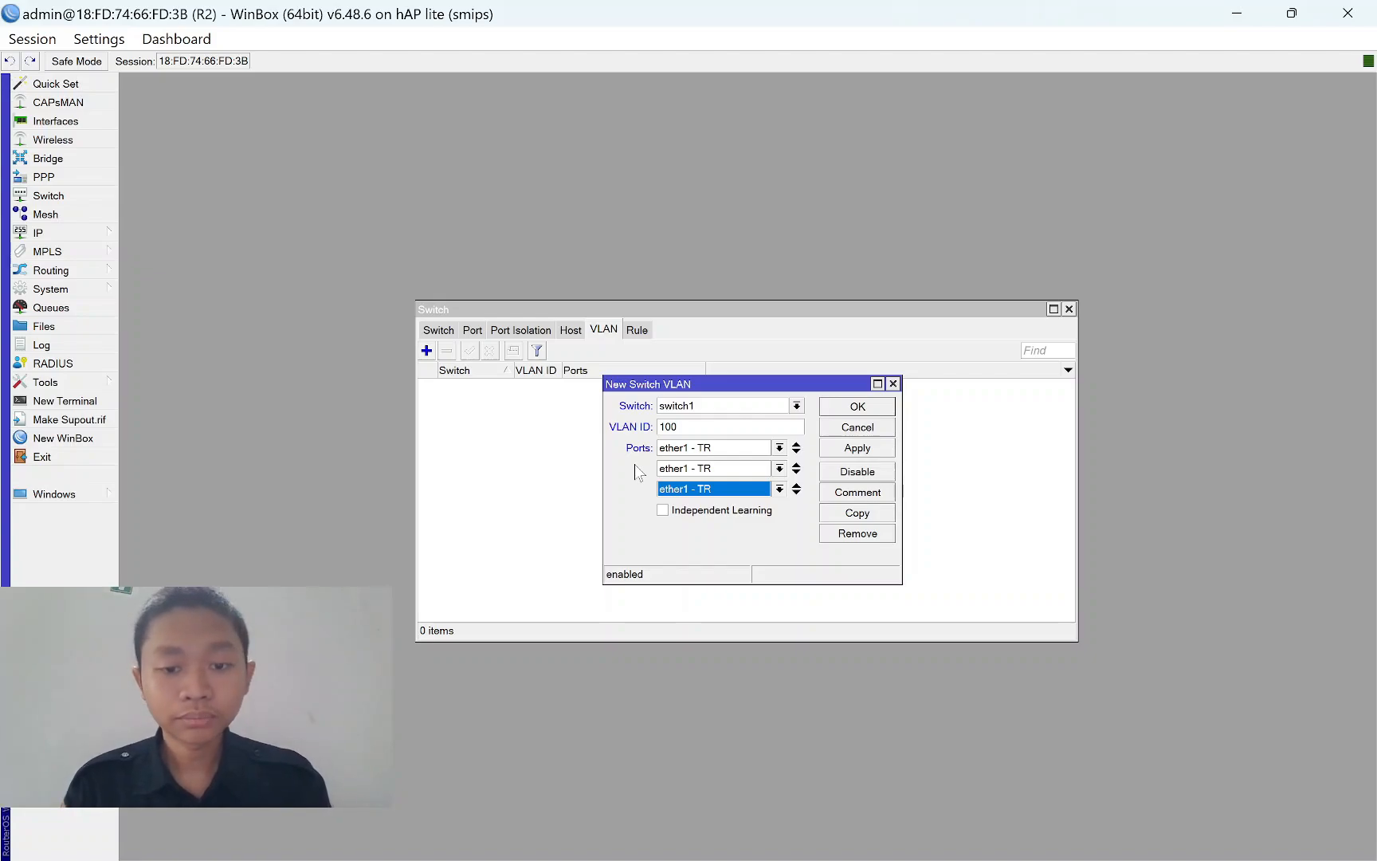
click(714, 471)
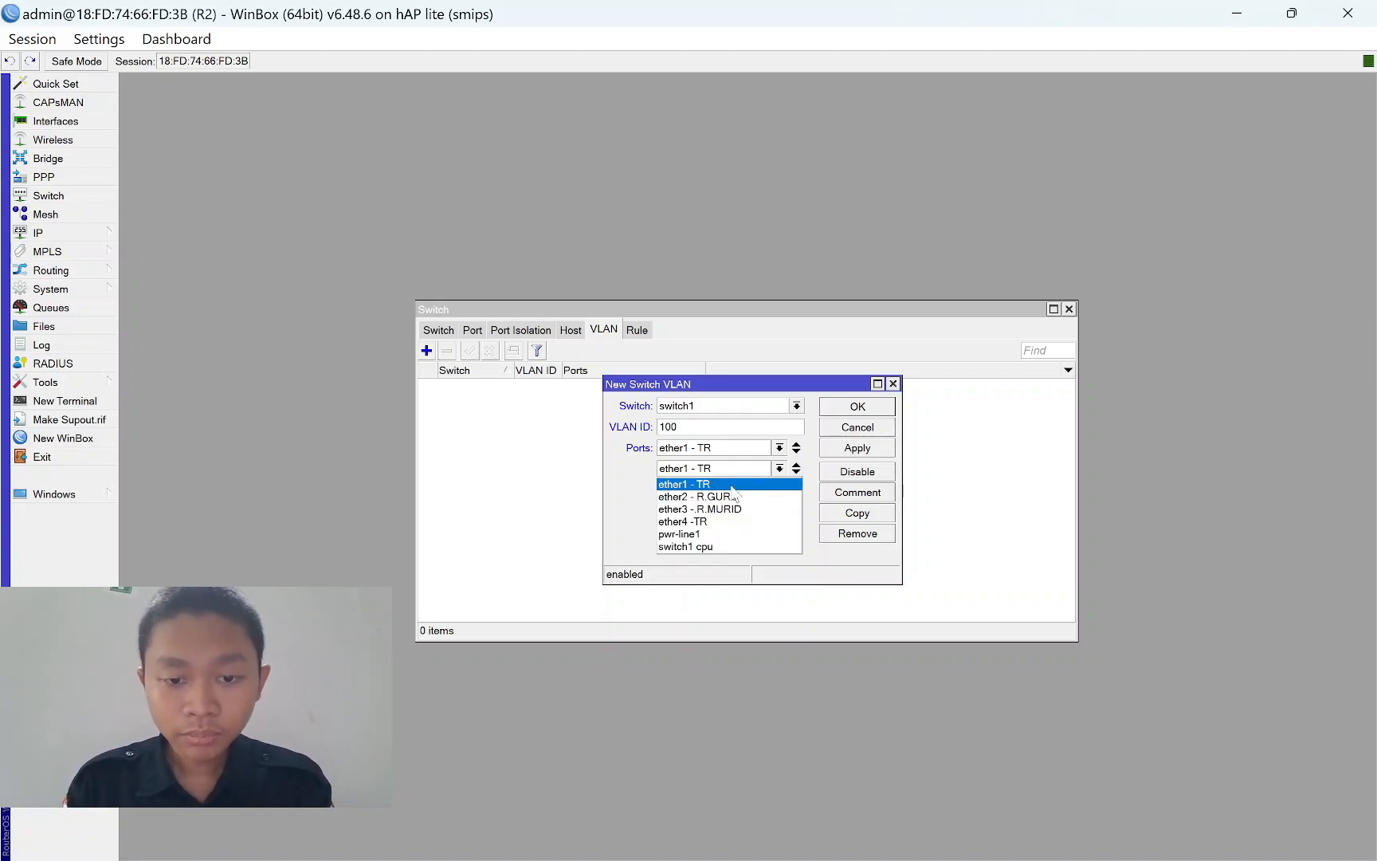
click(722, 497)
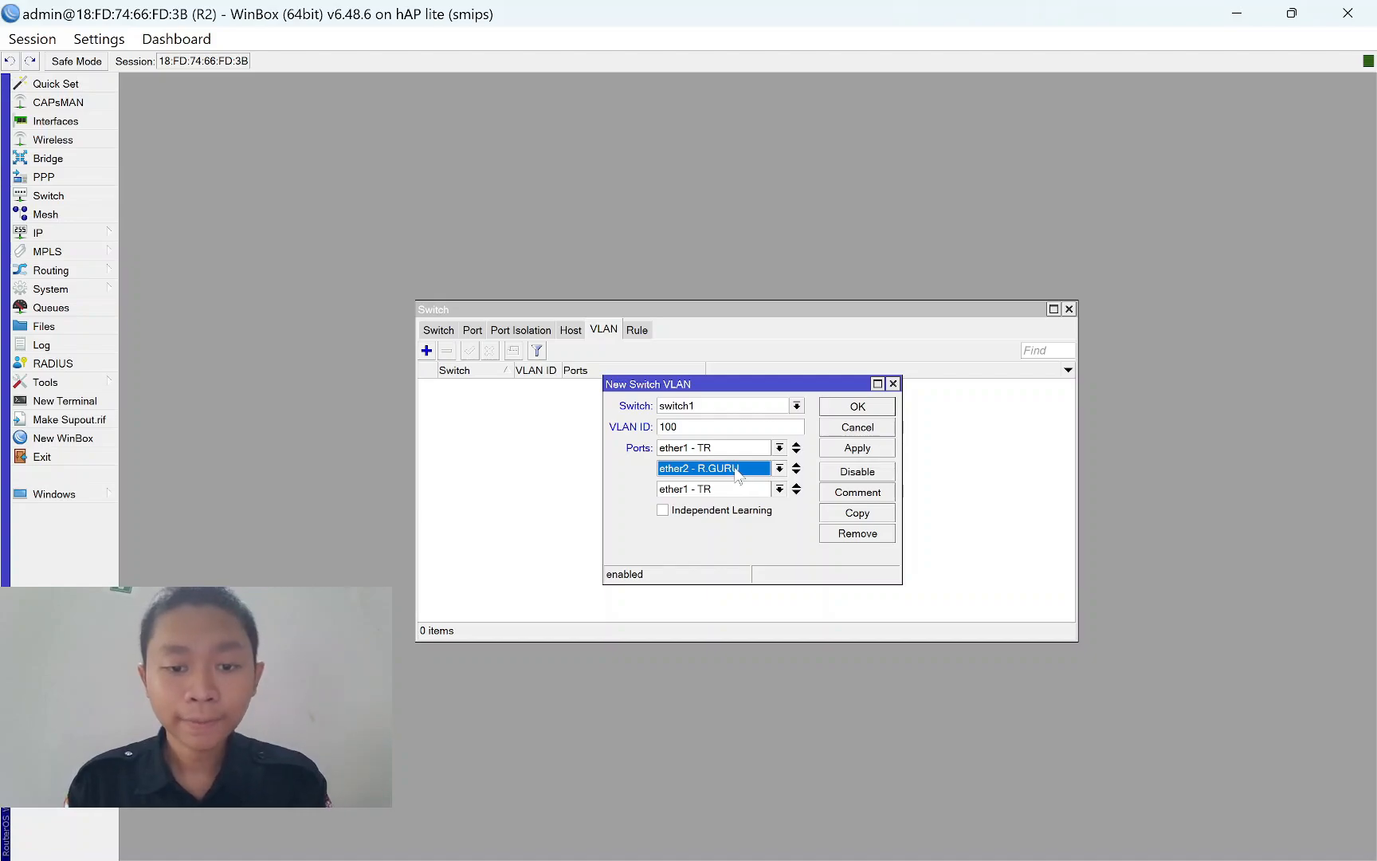
click(720, 490)
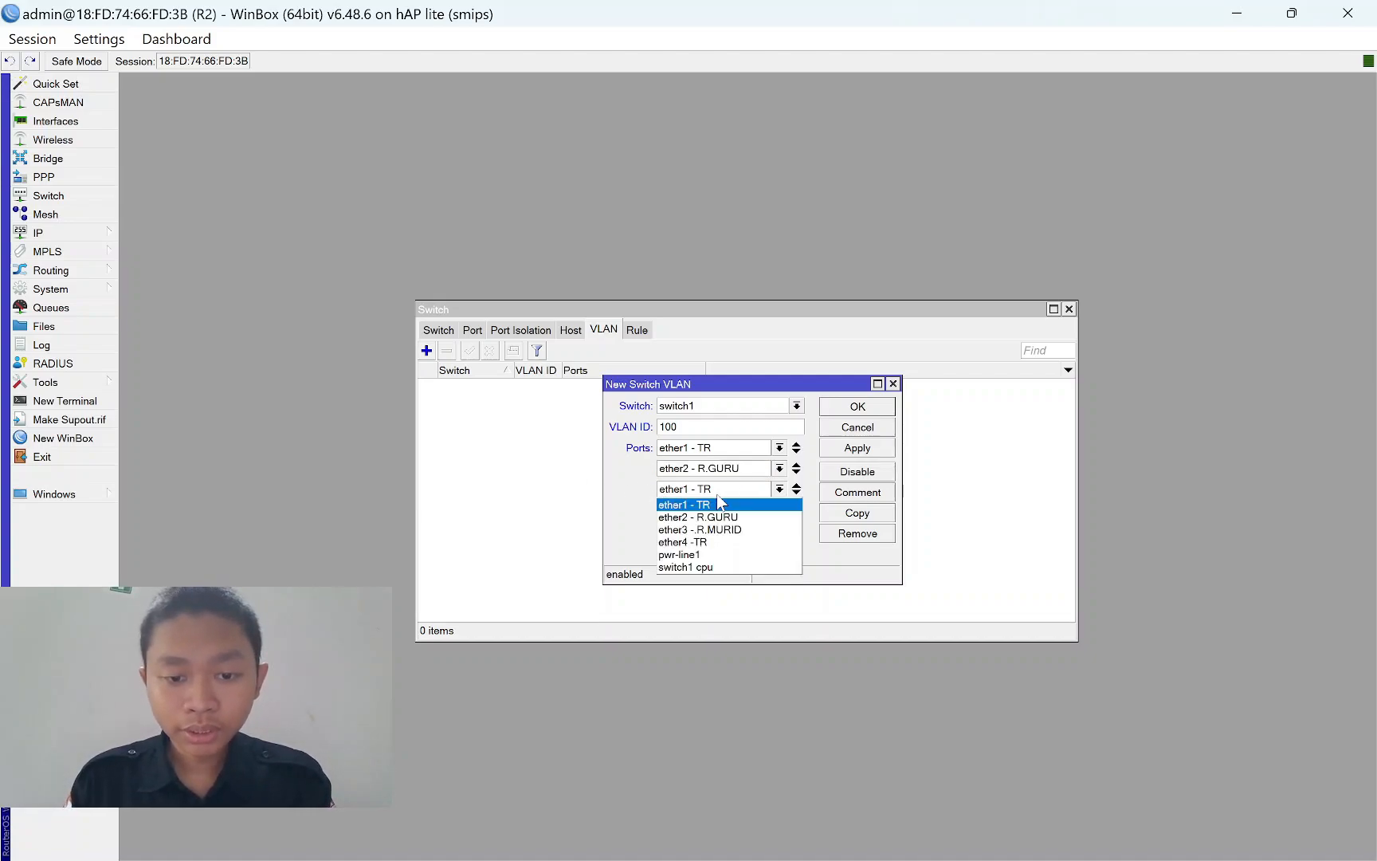
click(701, 543)
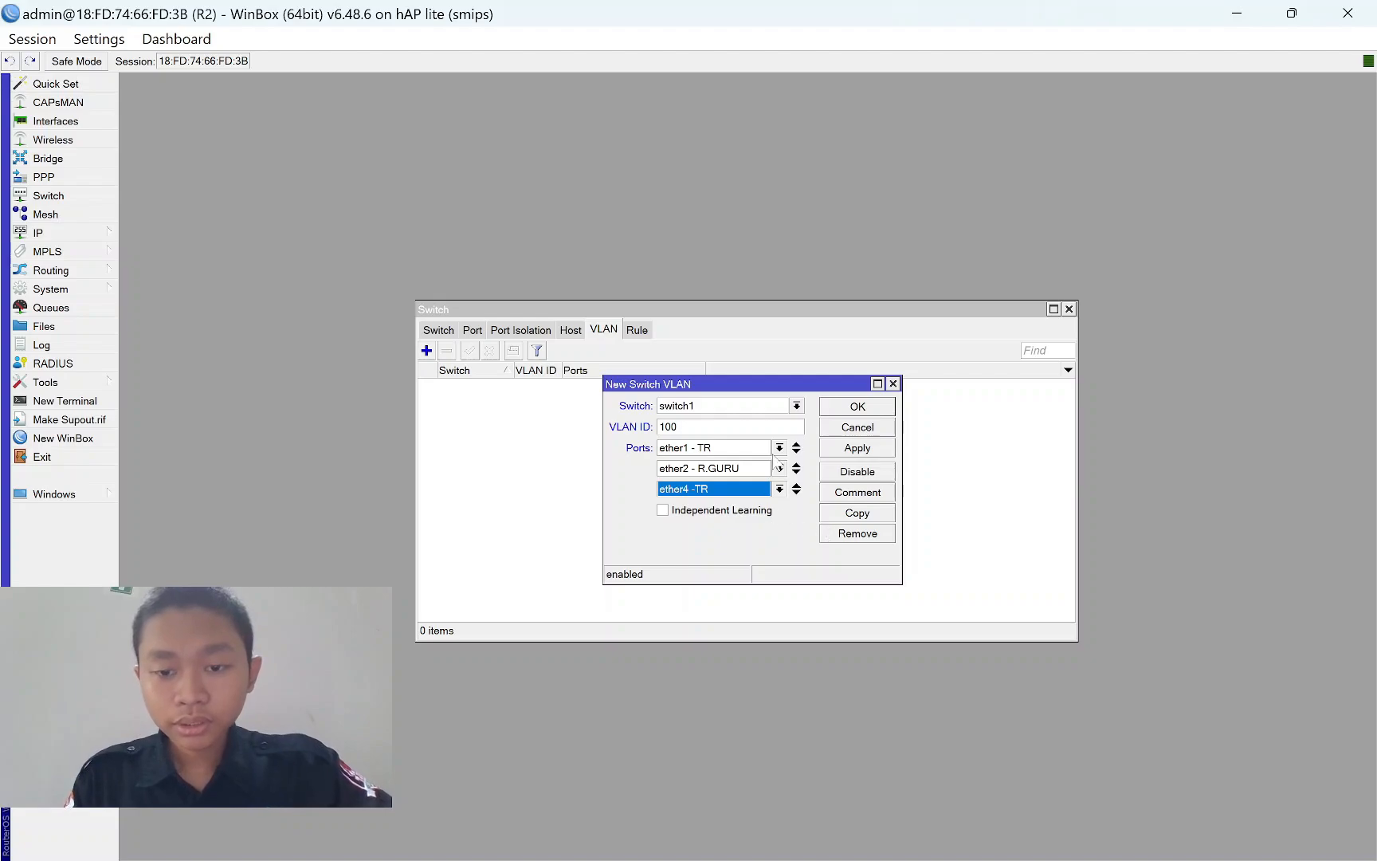
click(862, 450)
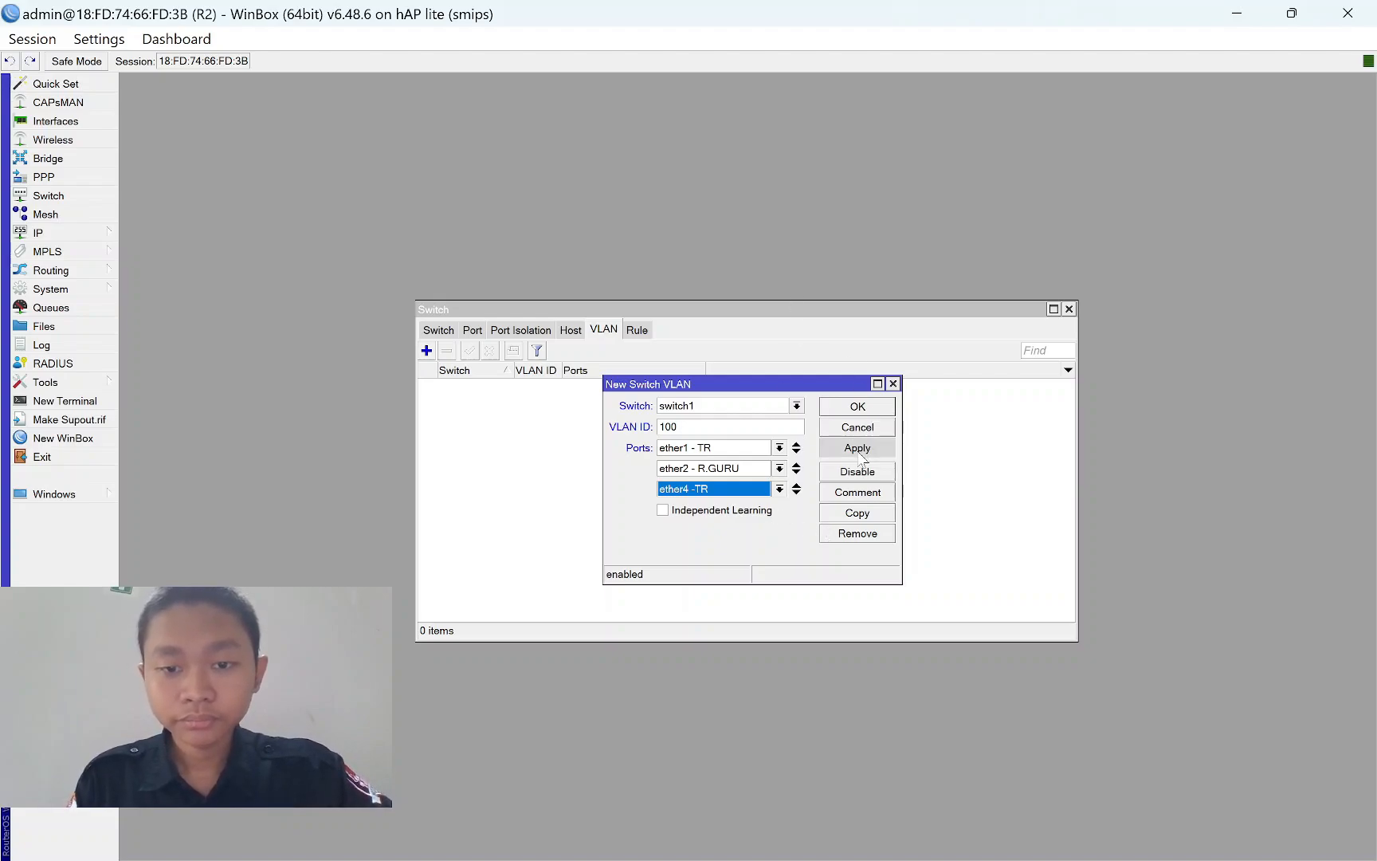
click(857, 408)
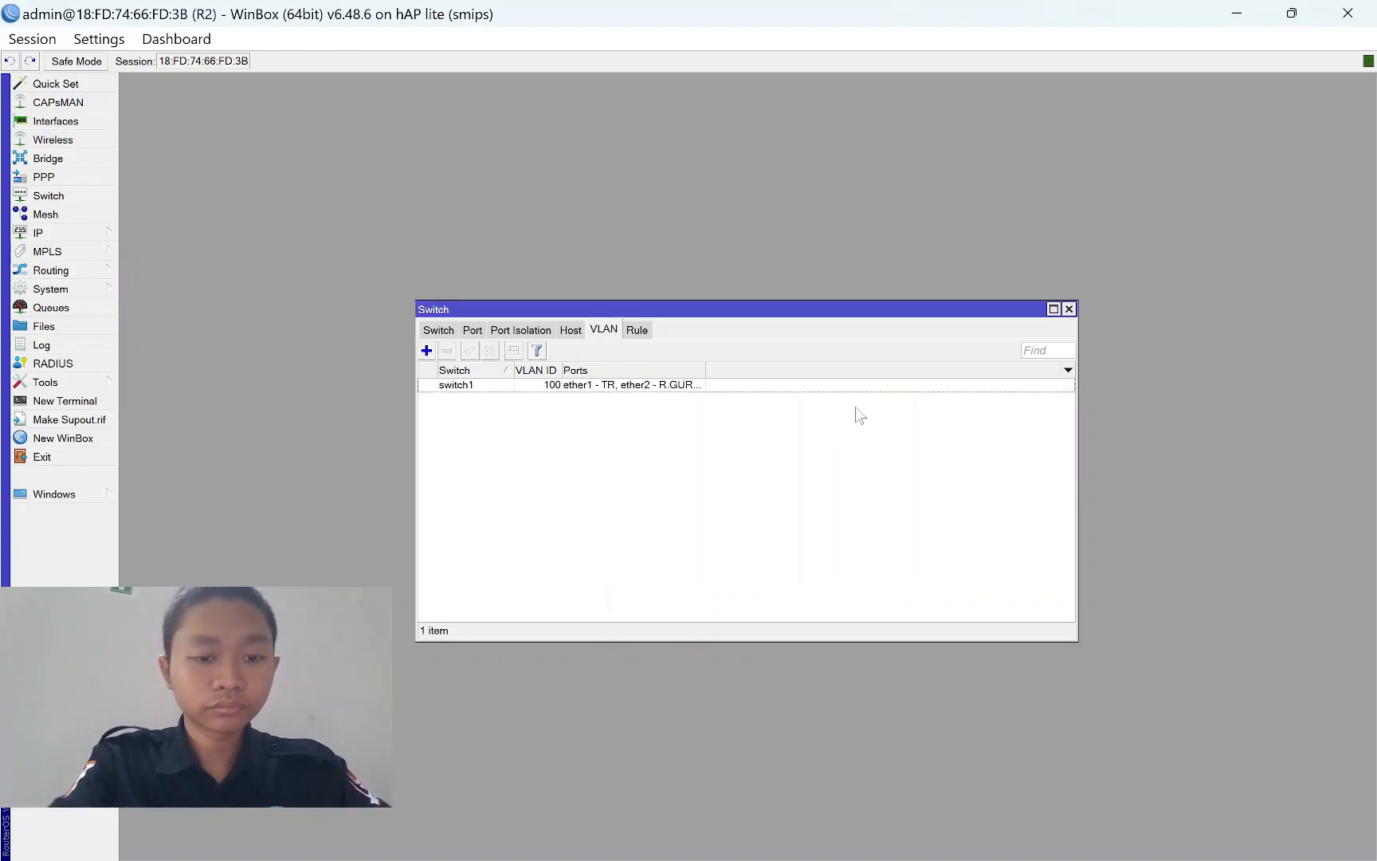
Create a switch VLAN on switch1 with VLAN ID 200 and ports "ether1 - TR", "ether3 -.R.MURID" and "ether4 -TR".
click(426, 351)
click(674, 427)
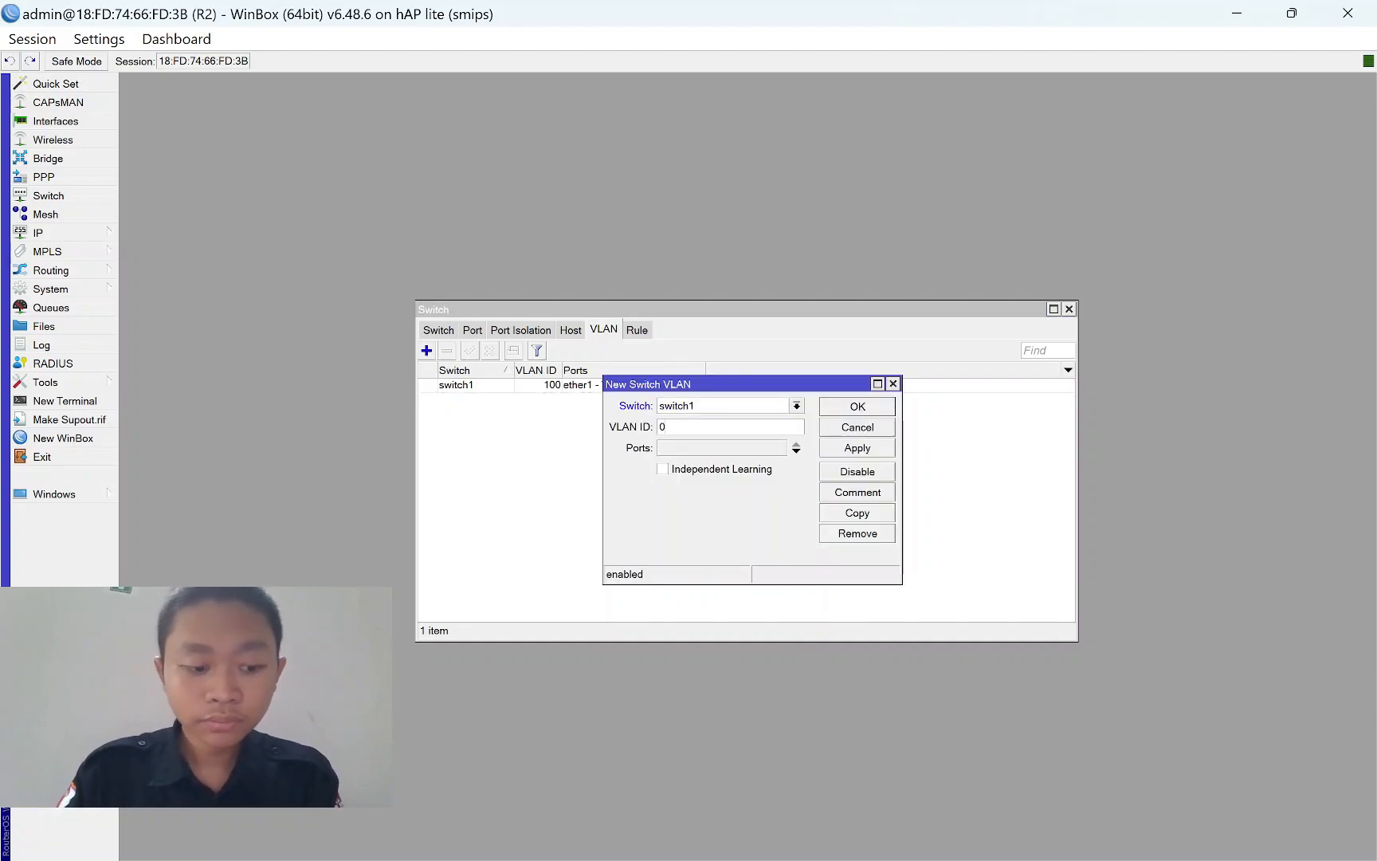
click(718, 449)
click(795, 452)
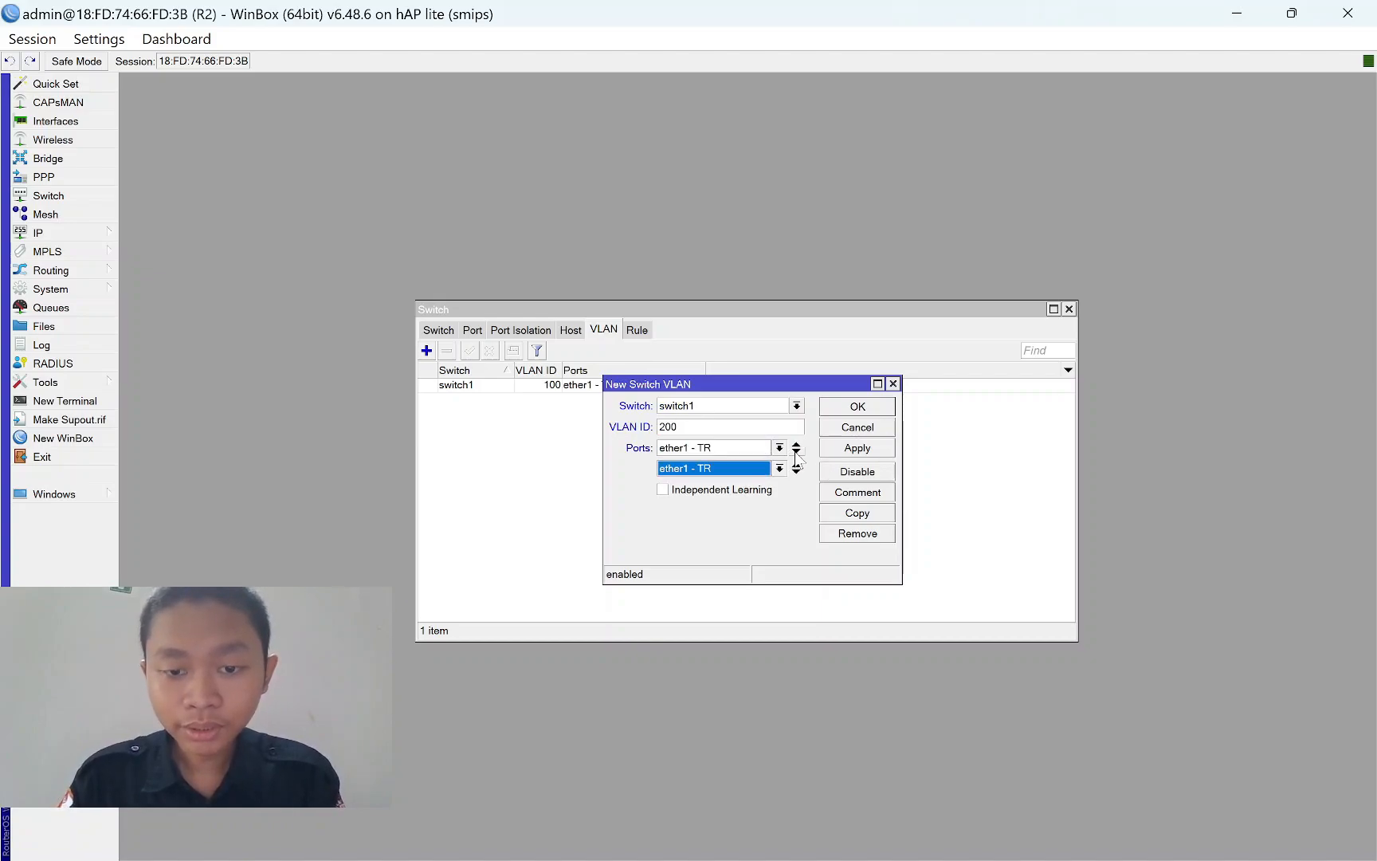
click(797, 472)
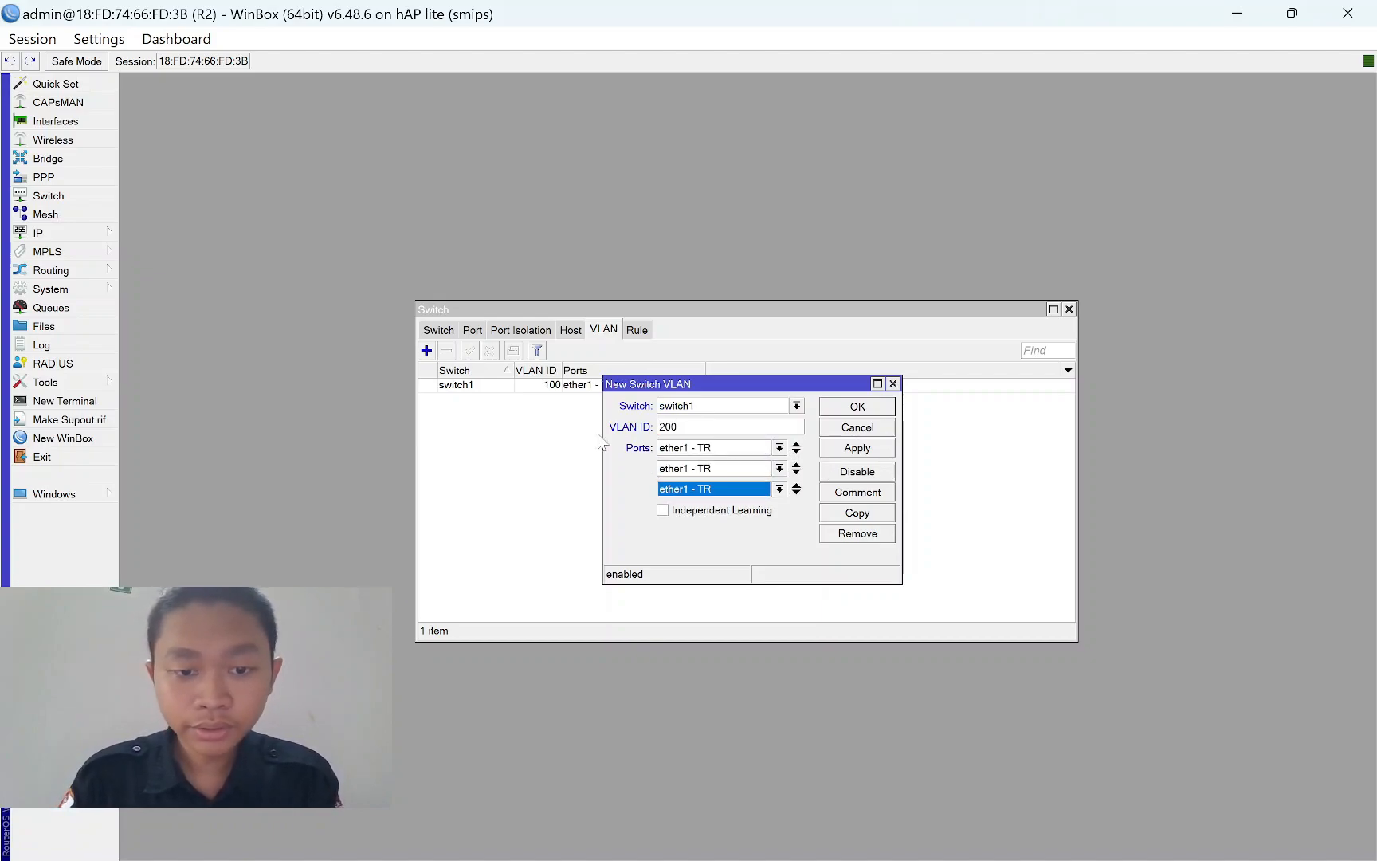
click(698, 473)
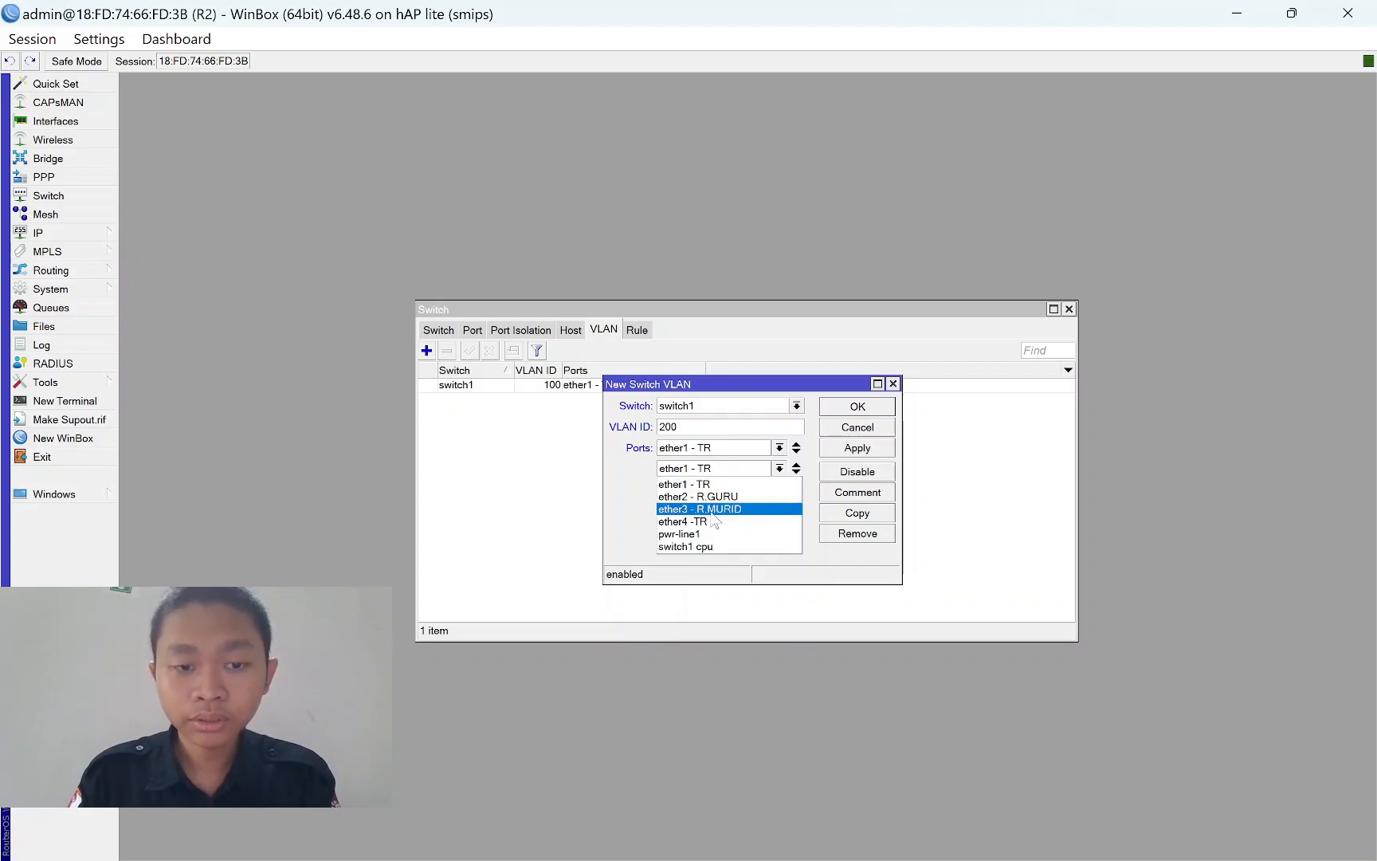
click(713, 509)
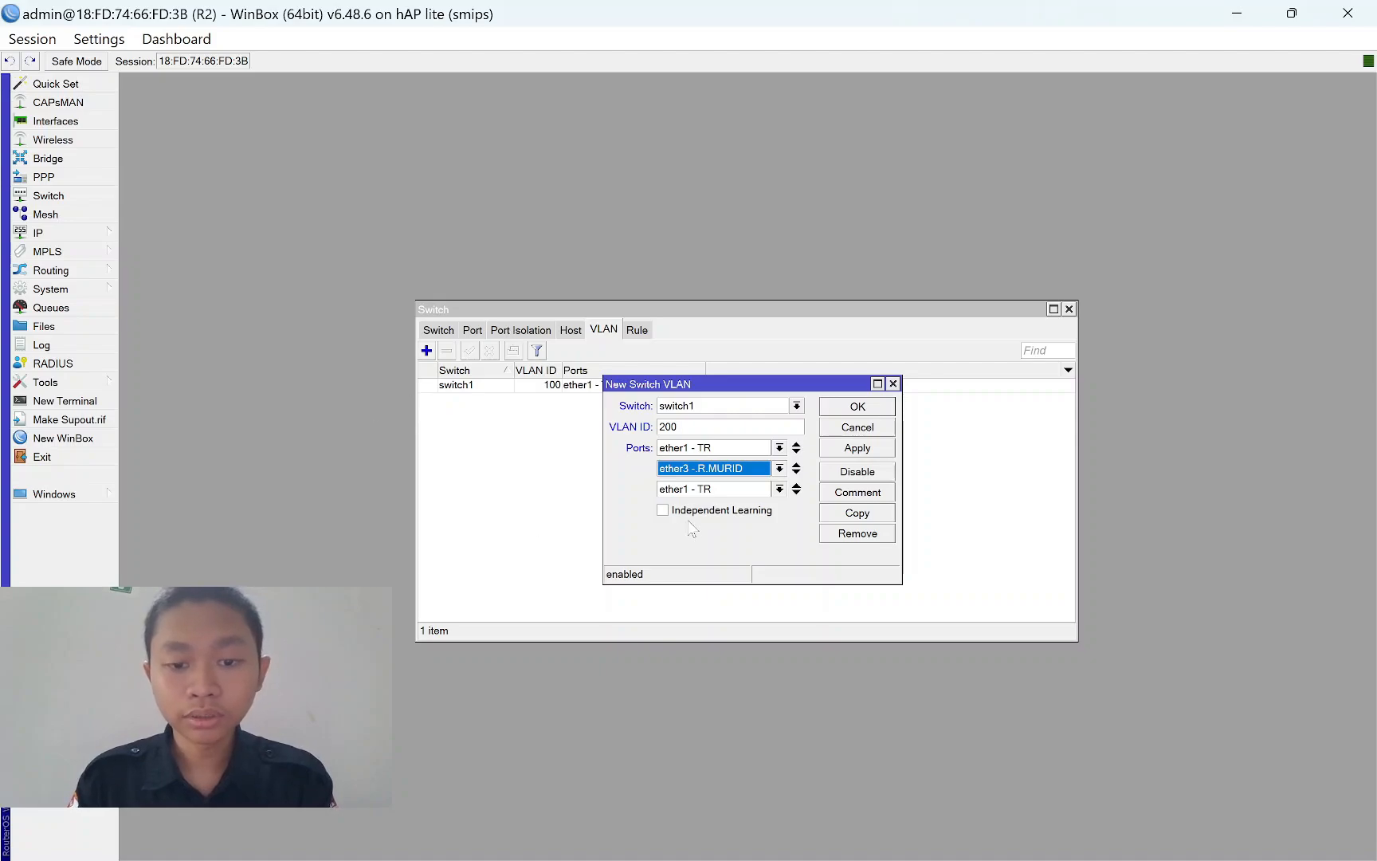
click(727, 488)
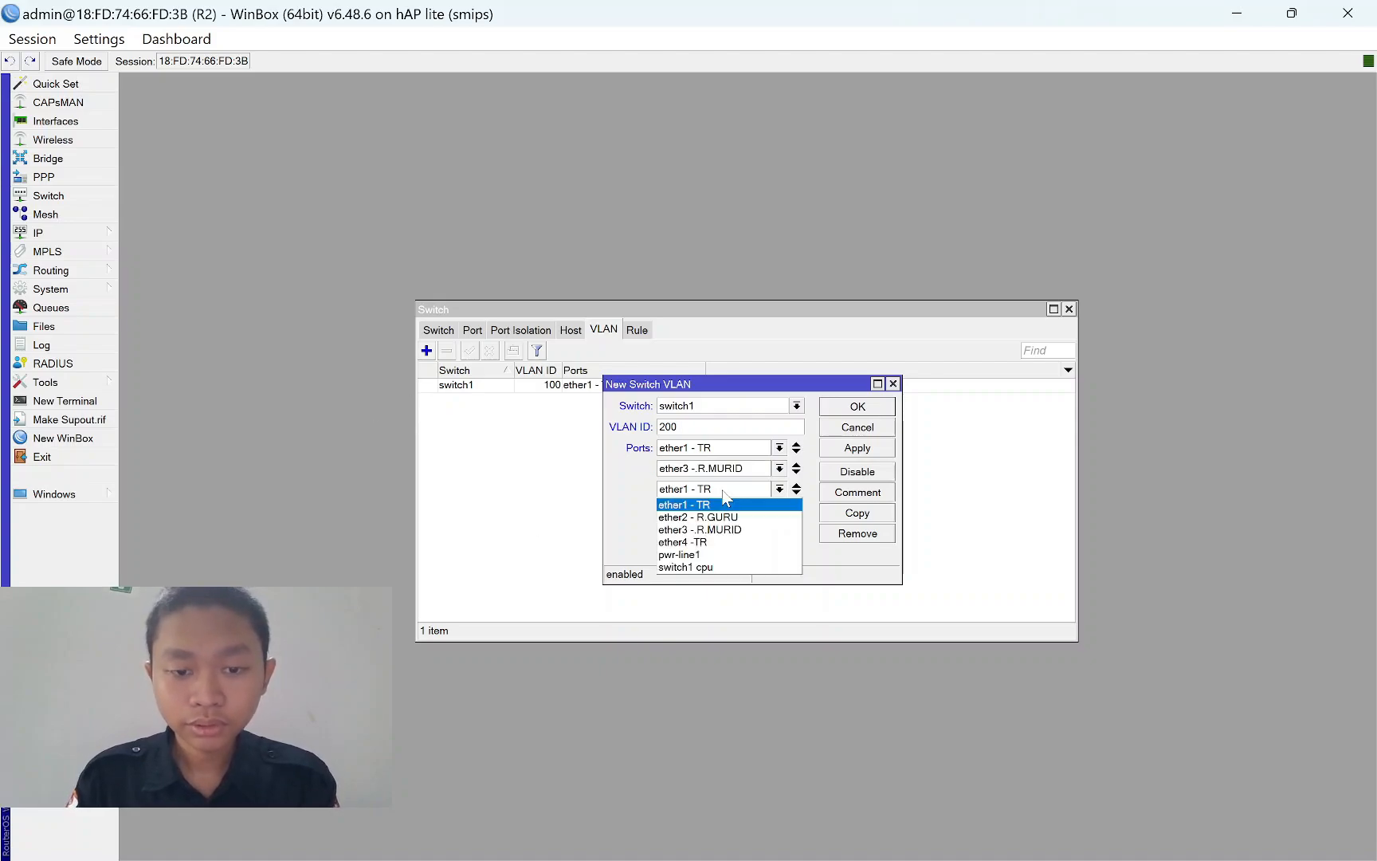
click(725, 548)
click(850, 448)
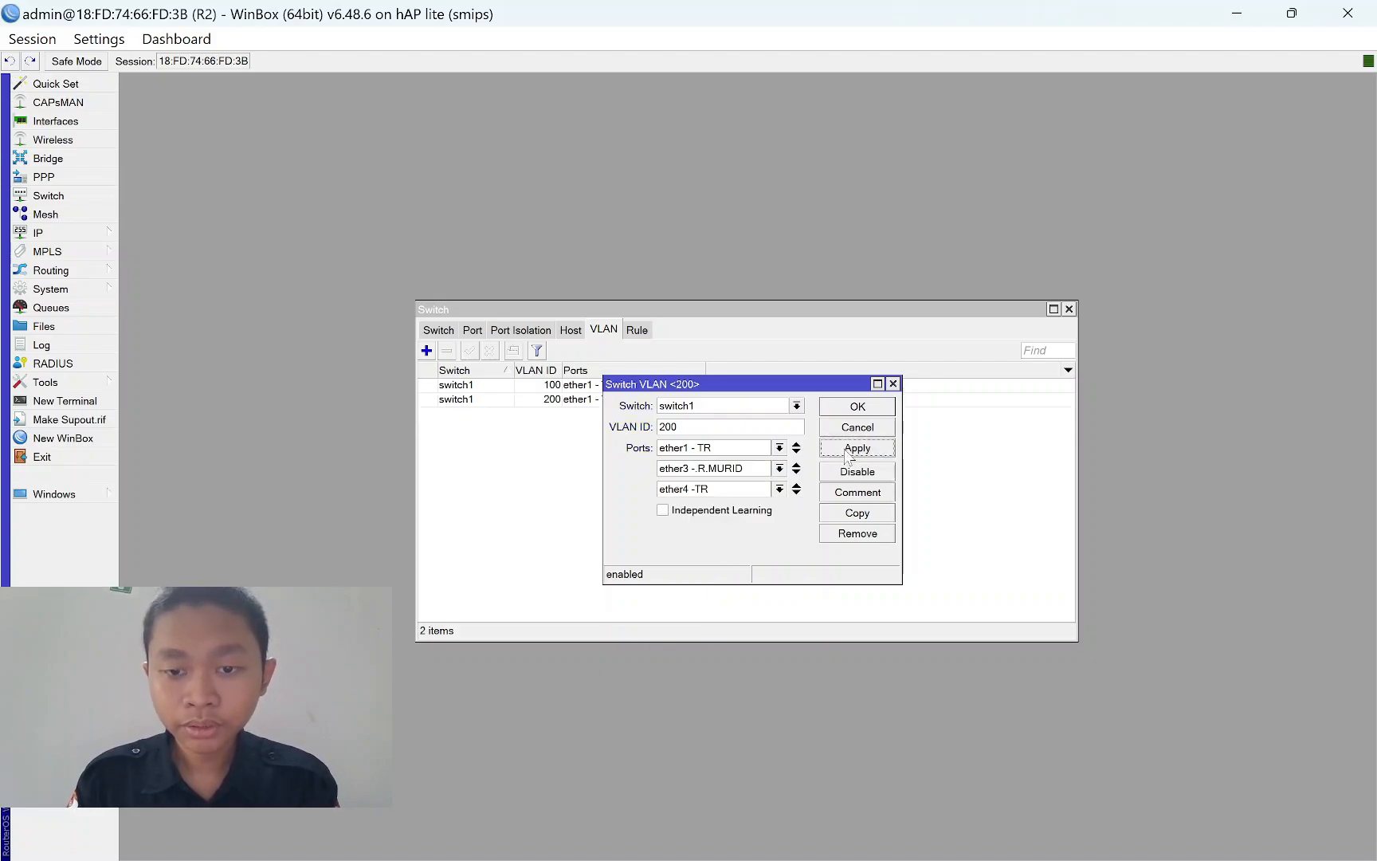
click(852, 418)
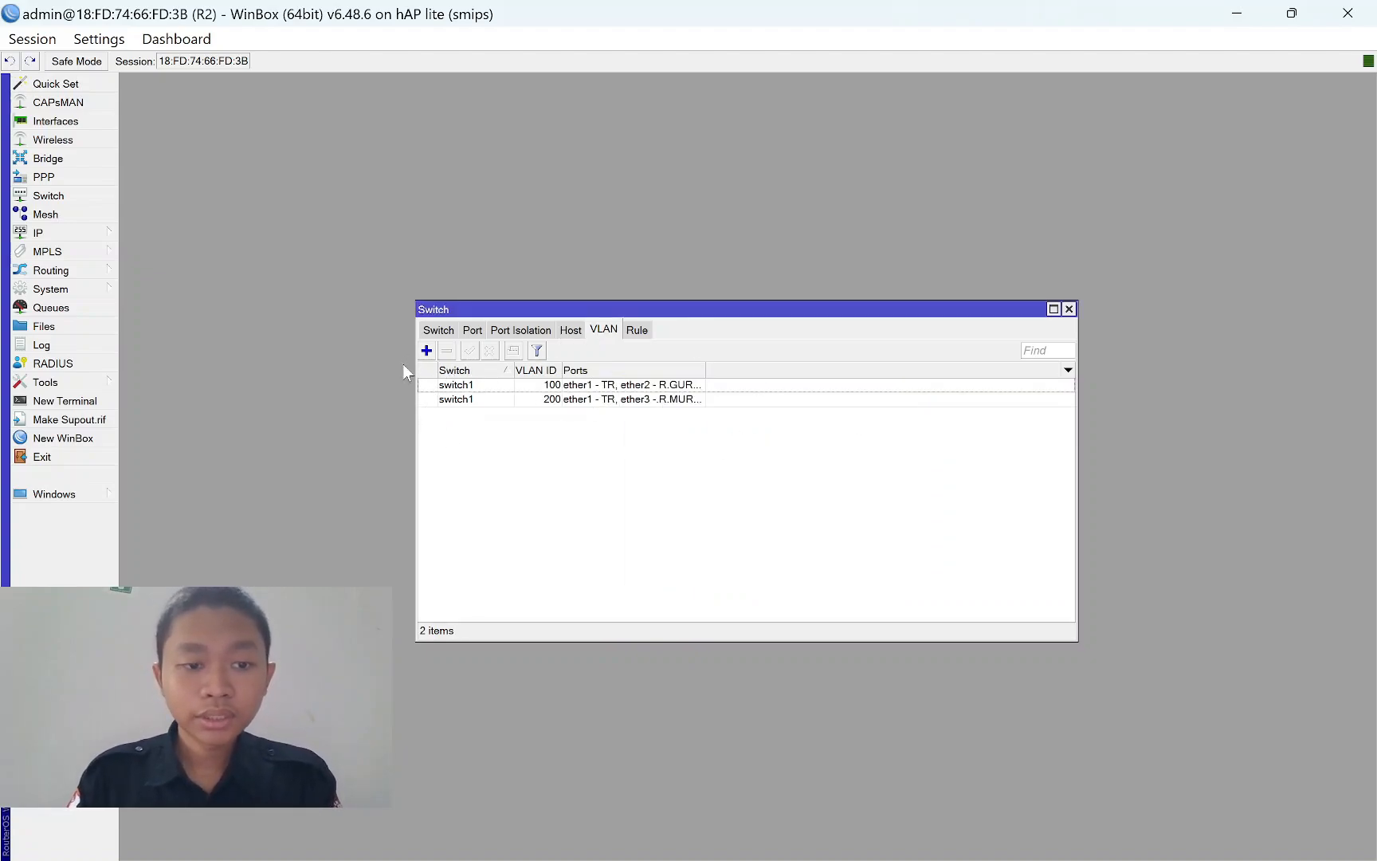
Set switch port "ether1 - TR" to VLAN mode secure with VLAN header "add if missing" and save it.
click(481, 333)
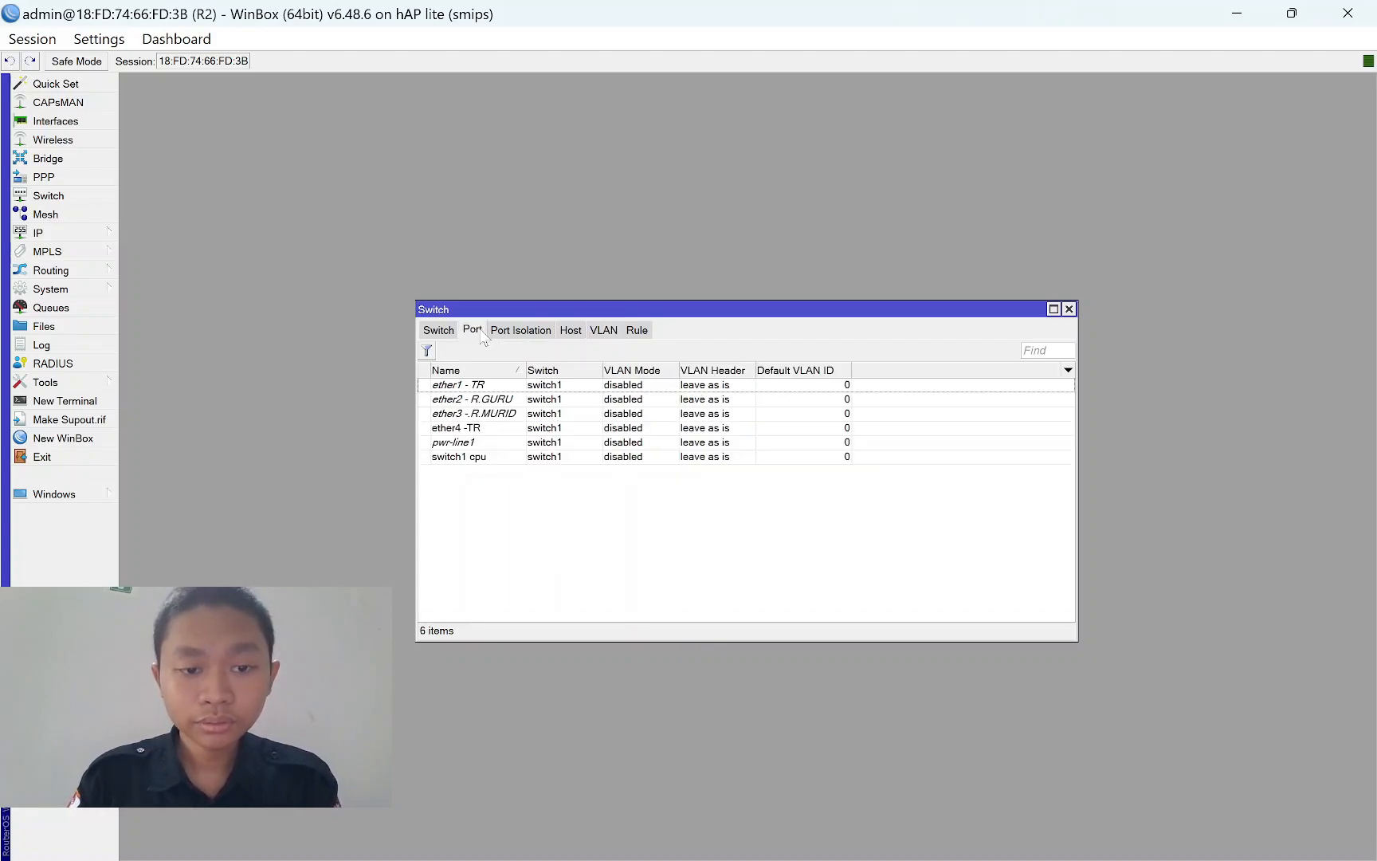
double_click(495, 387)
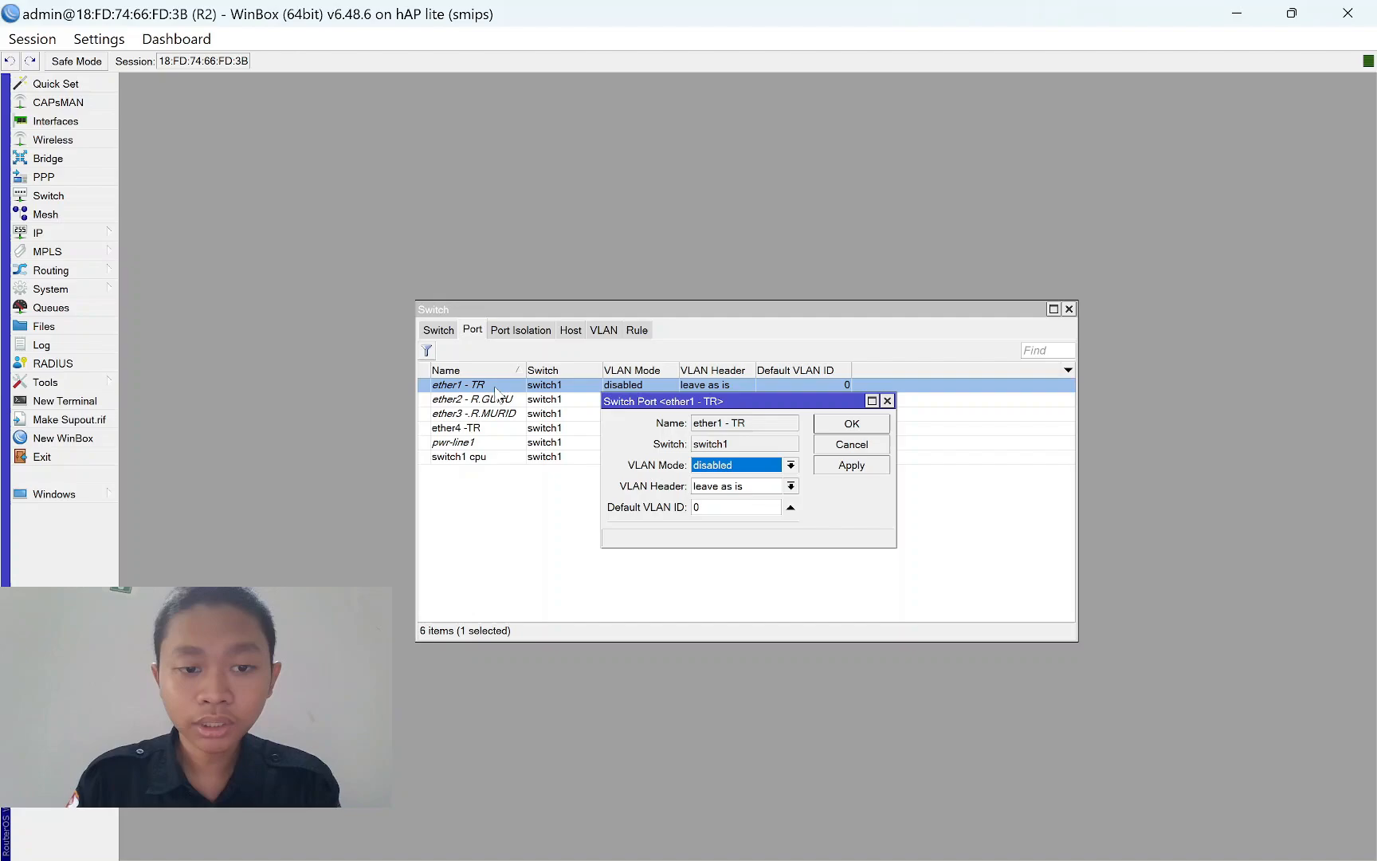
click(727, 468)
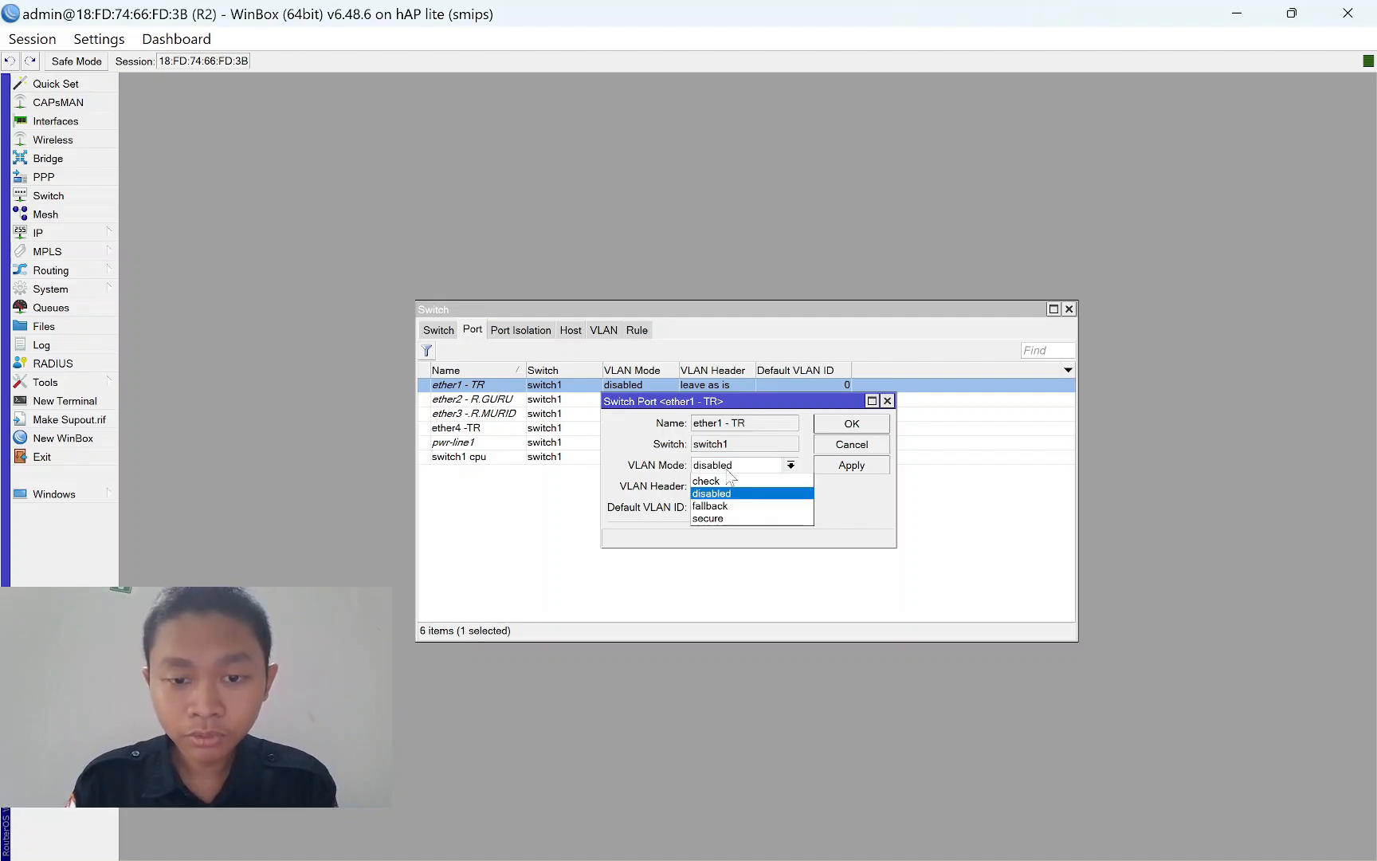
click(728, 520)
click(721, 487)
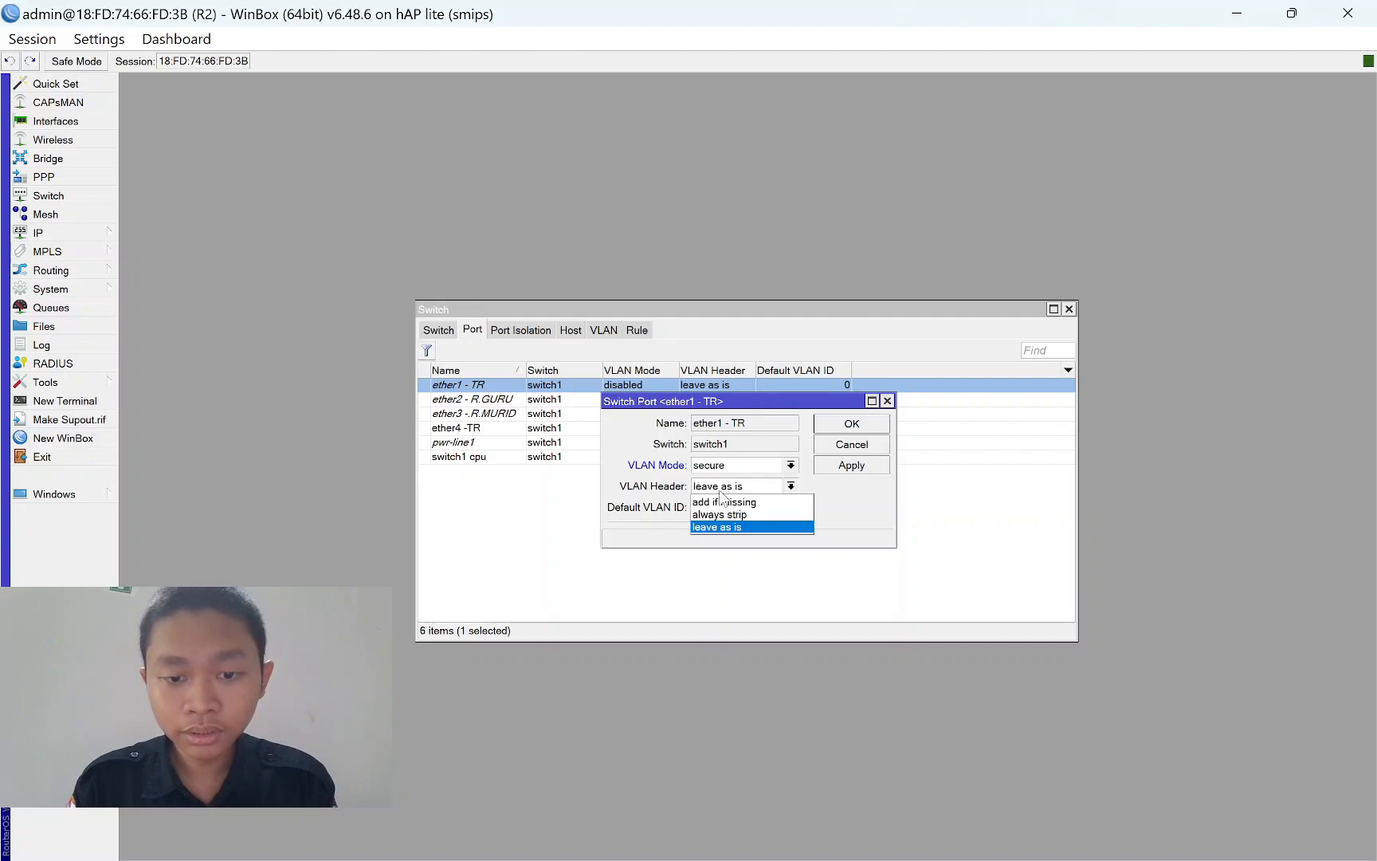
click(722, 501)
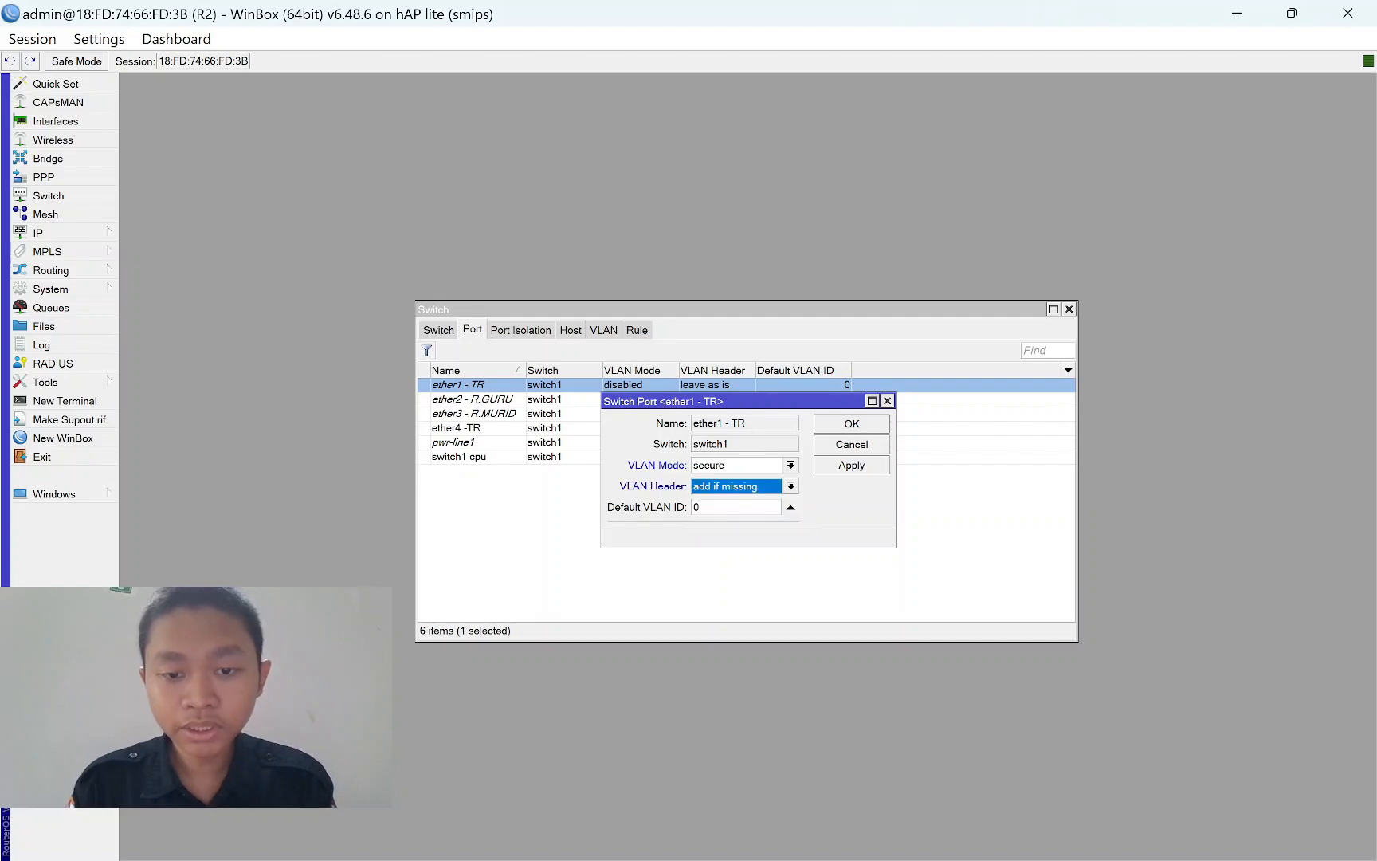
click(852, 470)
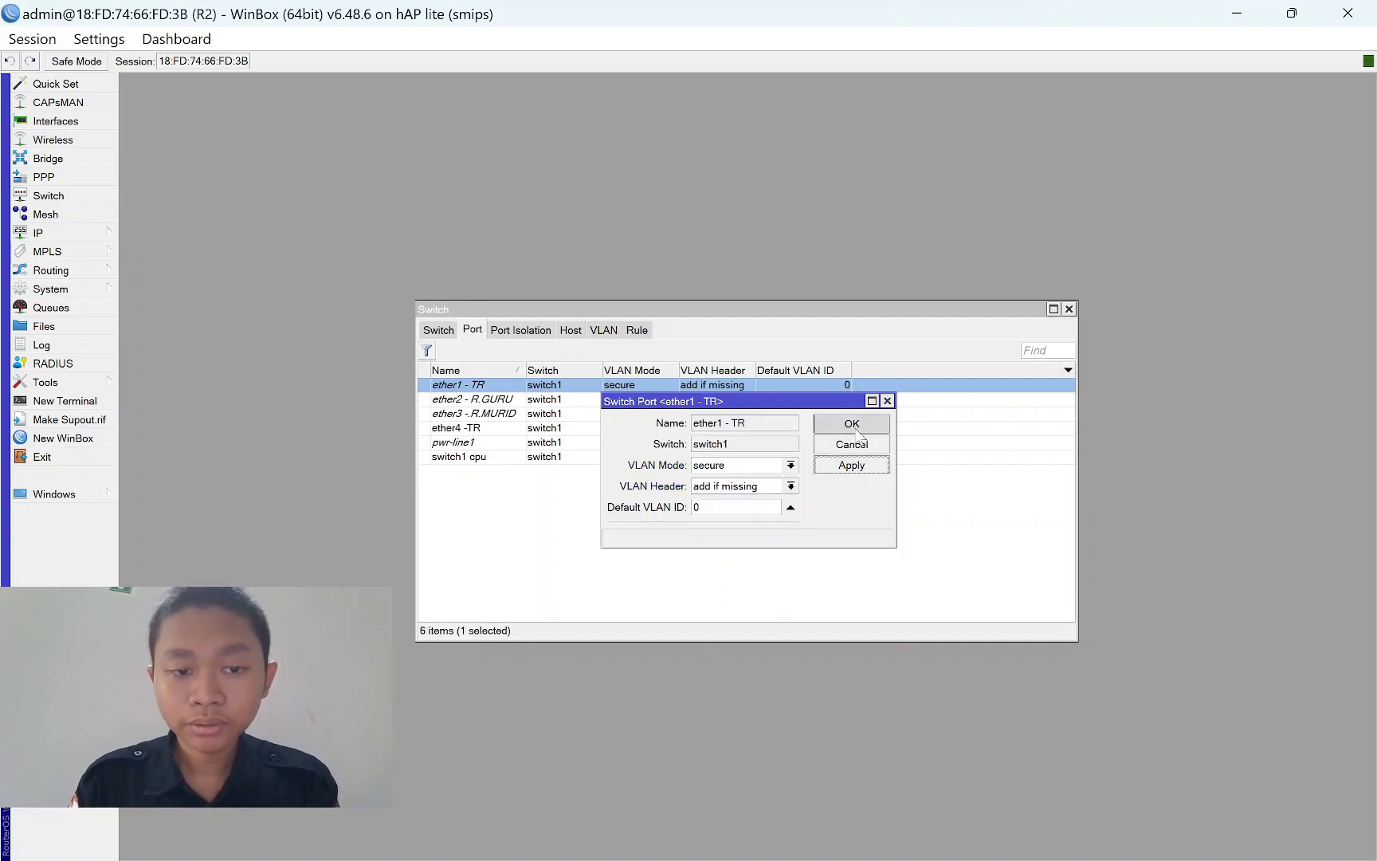
click(858, 429)
Set switch port "ether2 - R.GURU" to VLAN mode secure, VLAN header "always strip" and default VLAN ID 100.
double_click(584, 402)
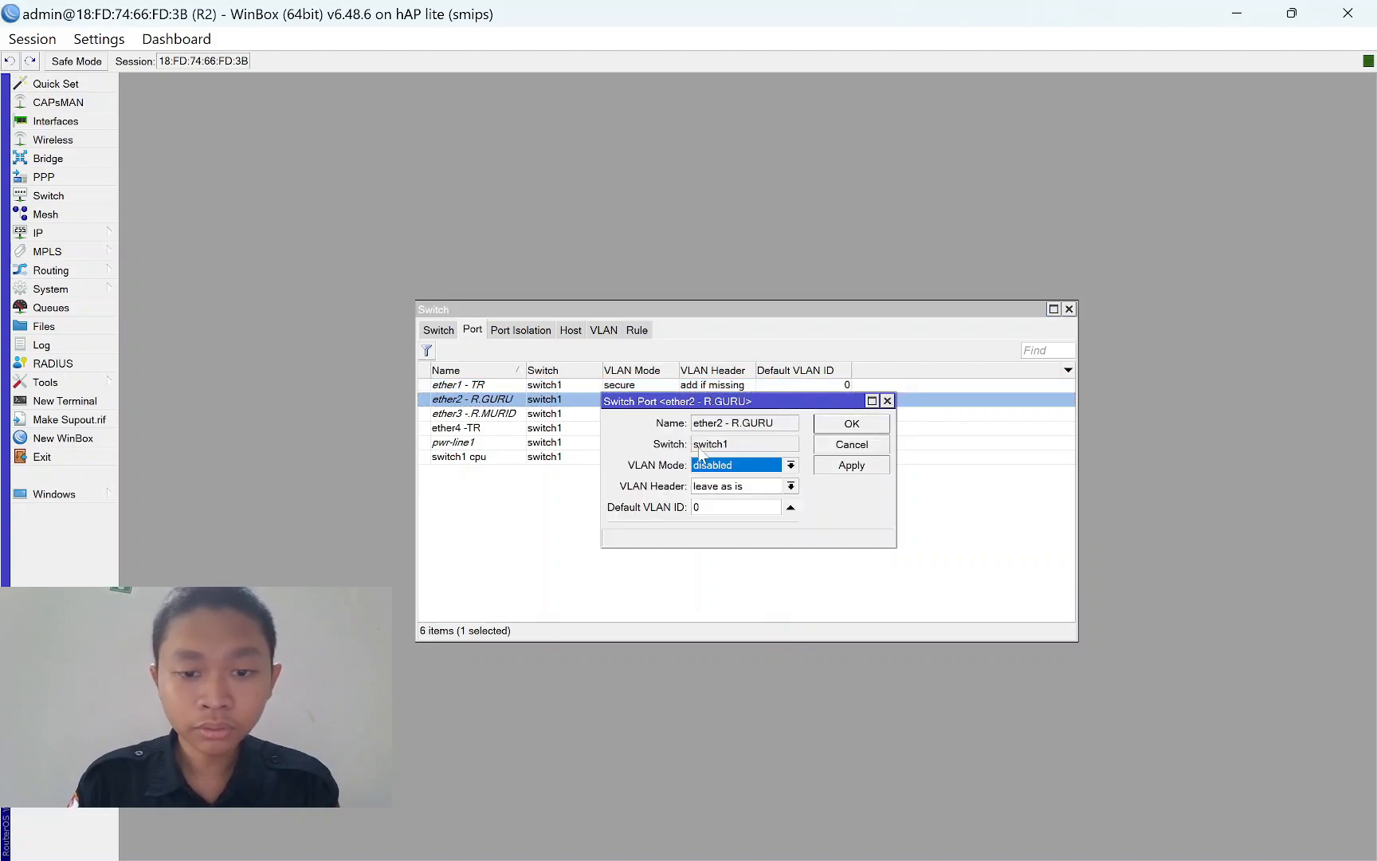
click(717, 469)
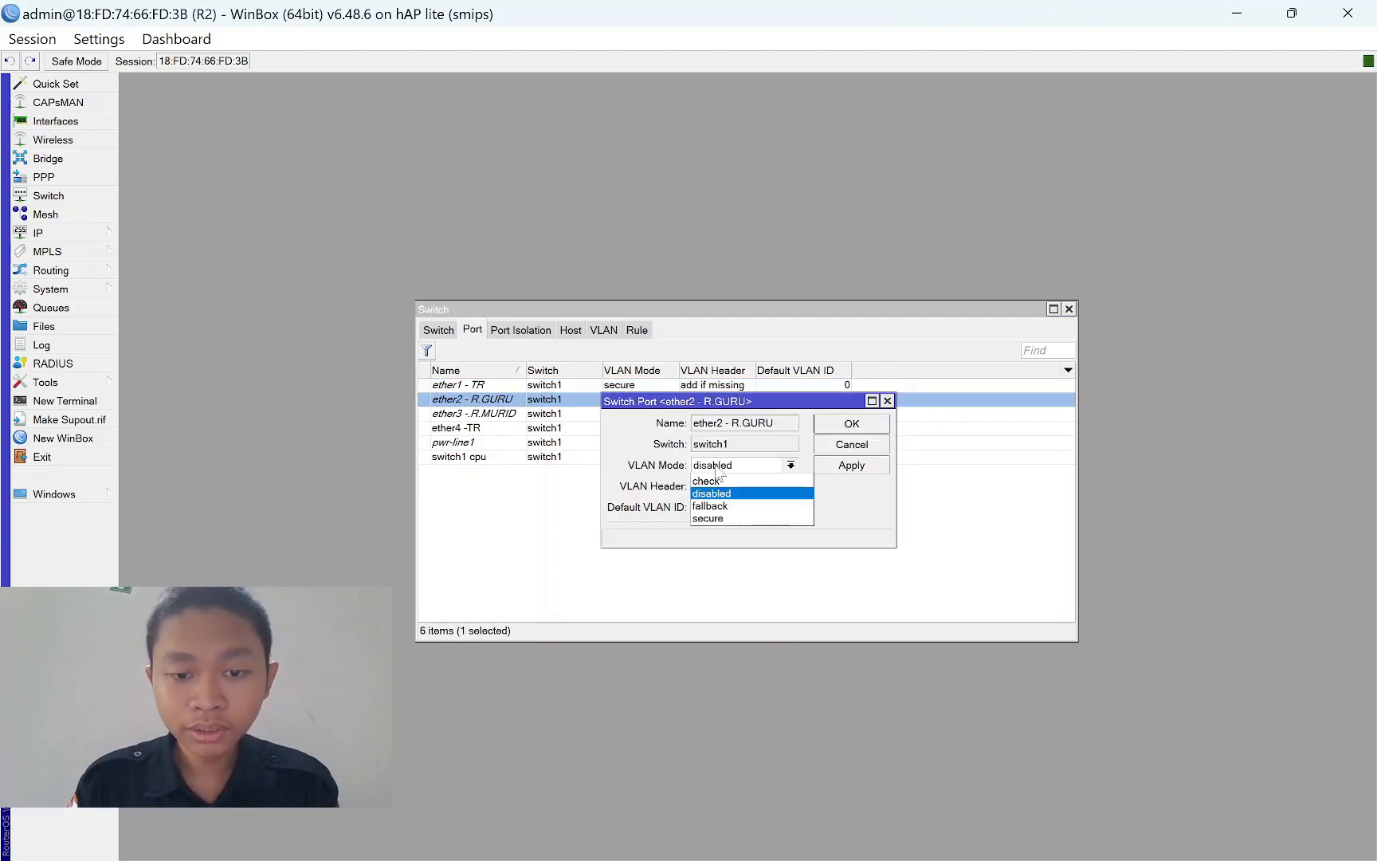
click(728, 519)
click(727, 488)
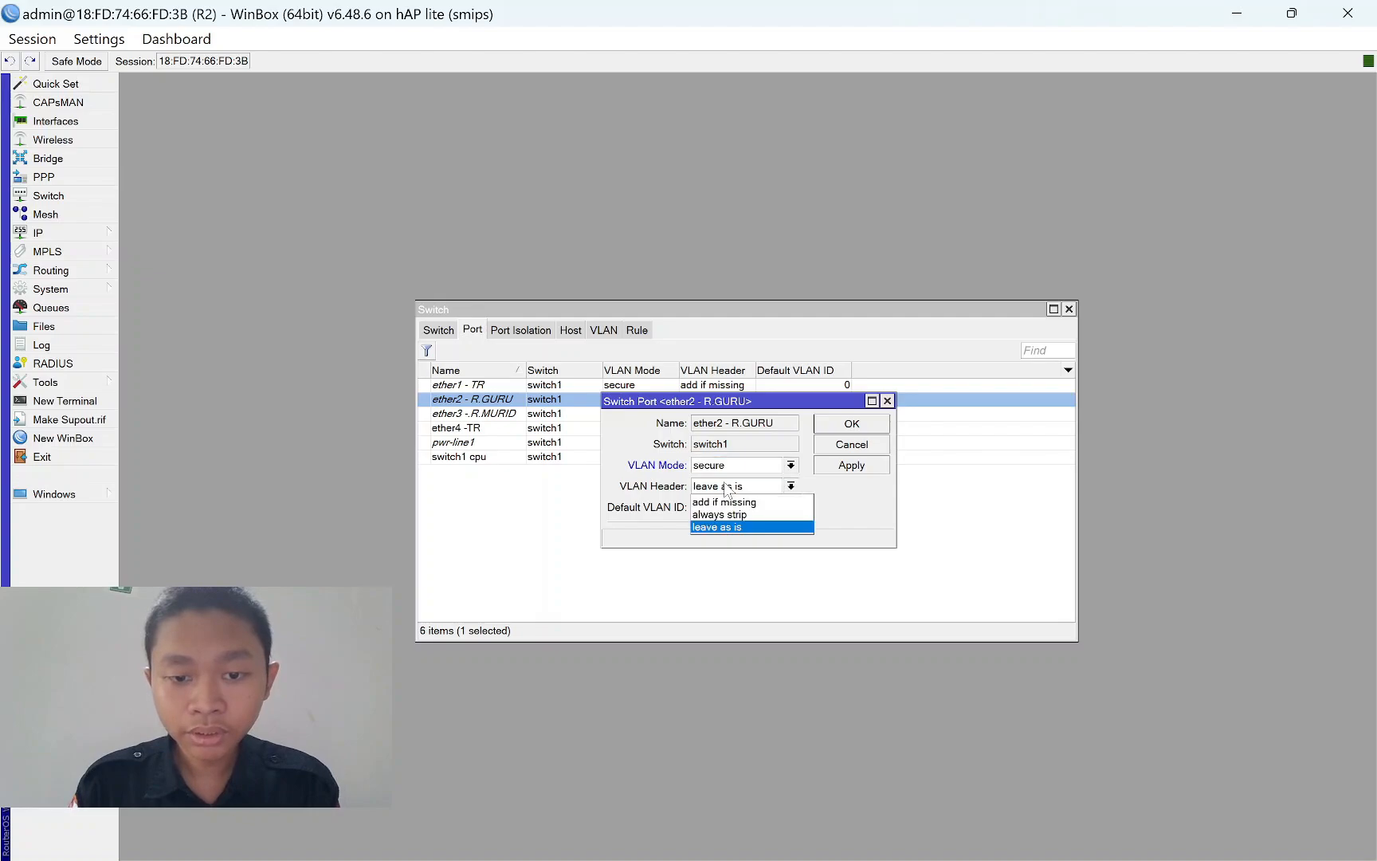
click(731, 515)
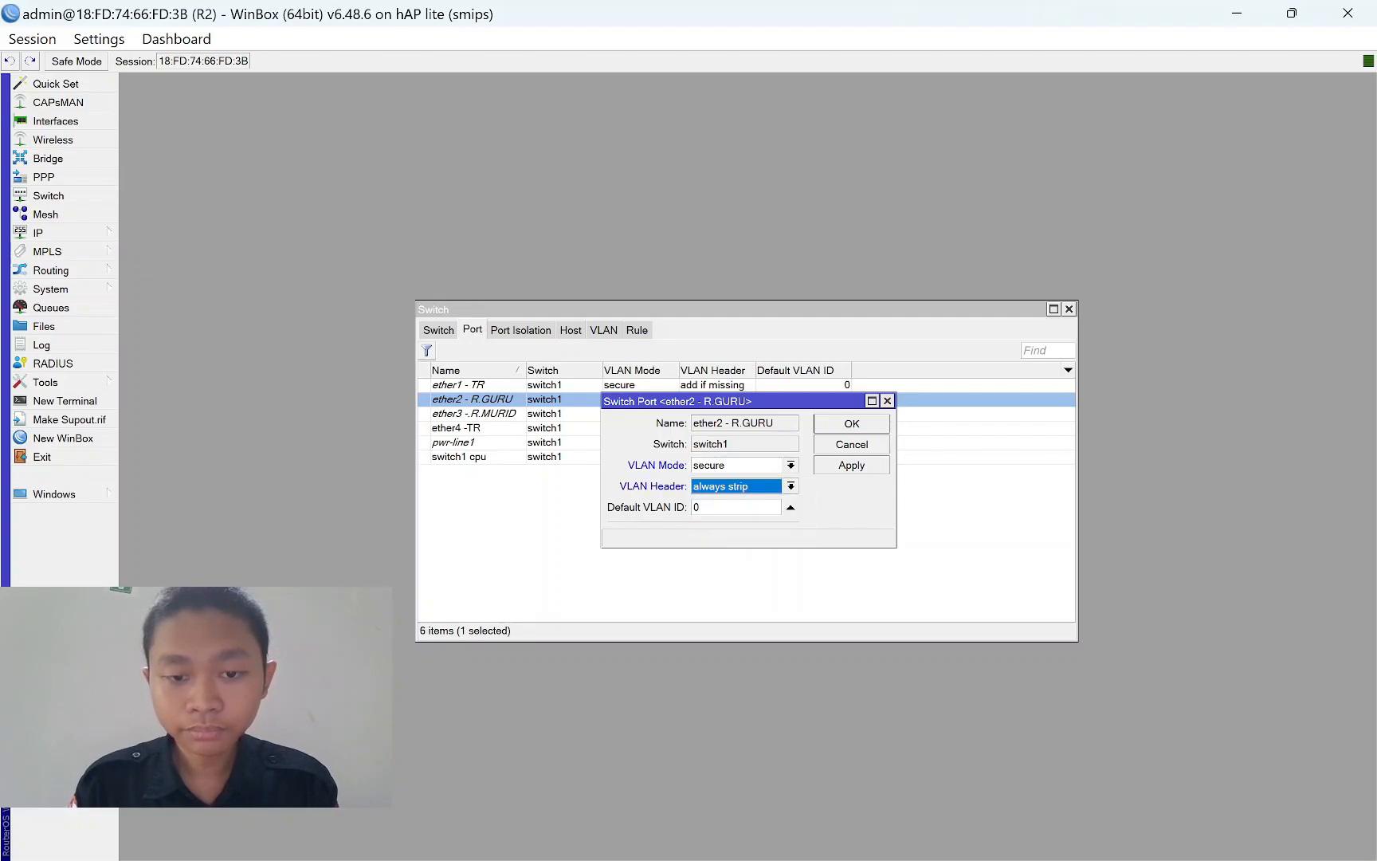
click(728, 508)
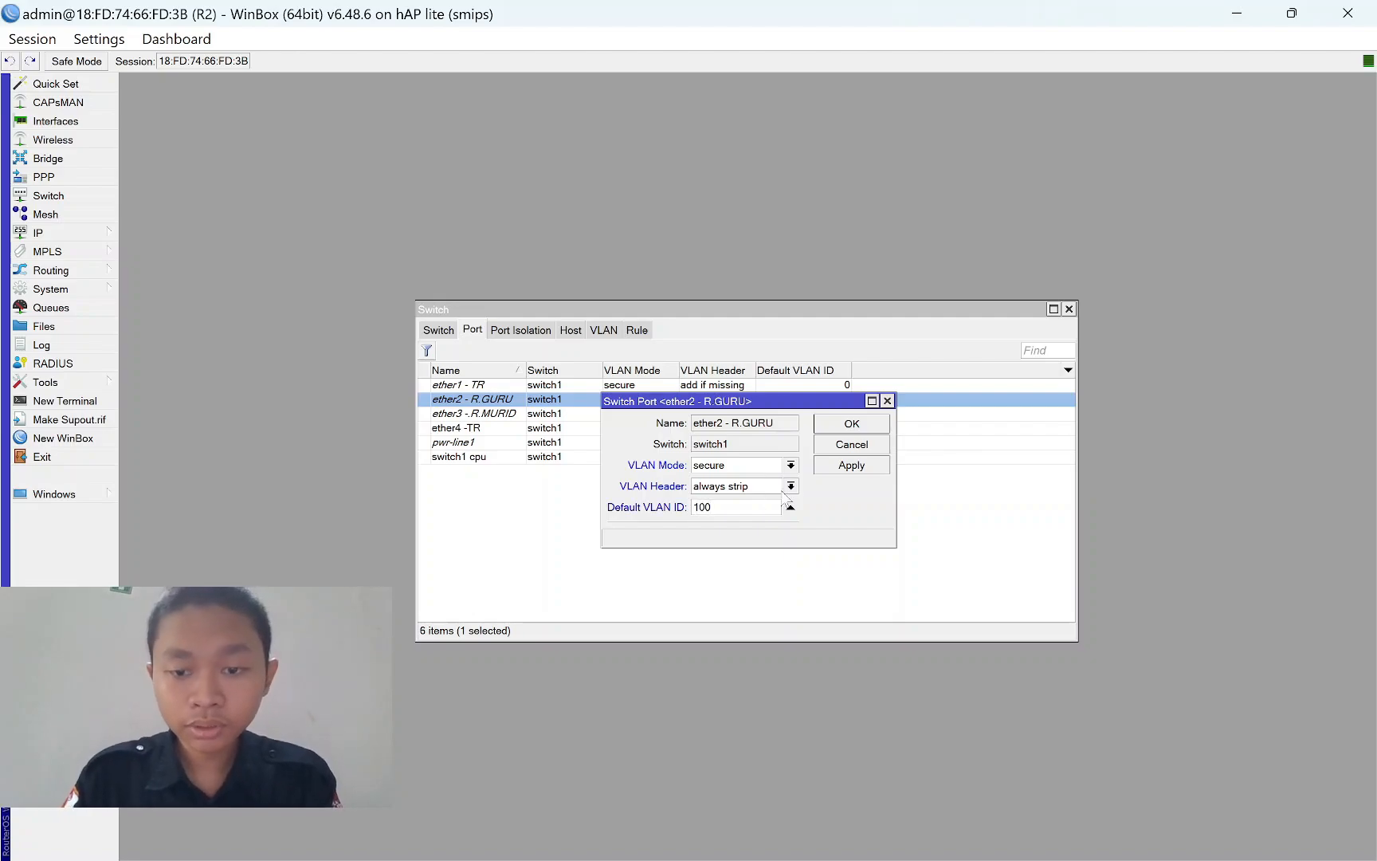
click(852, 466)
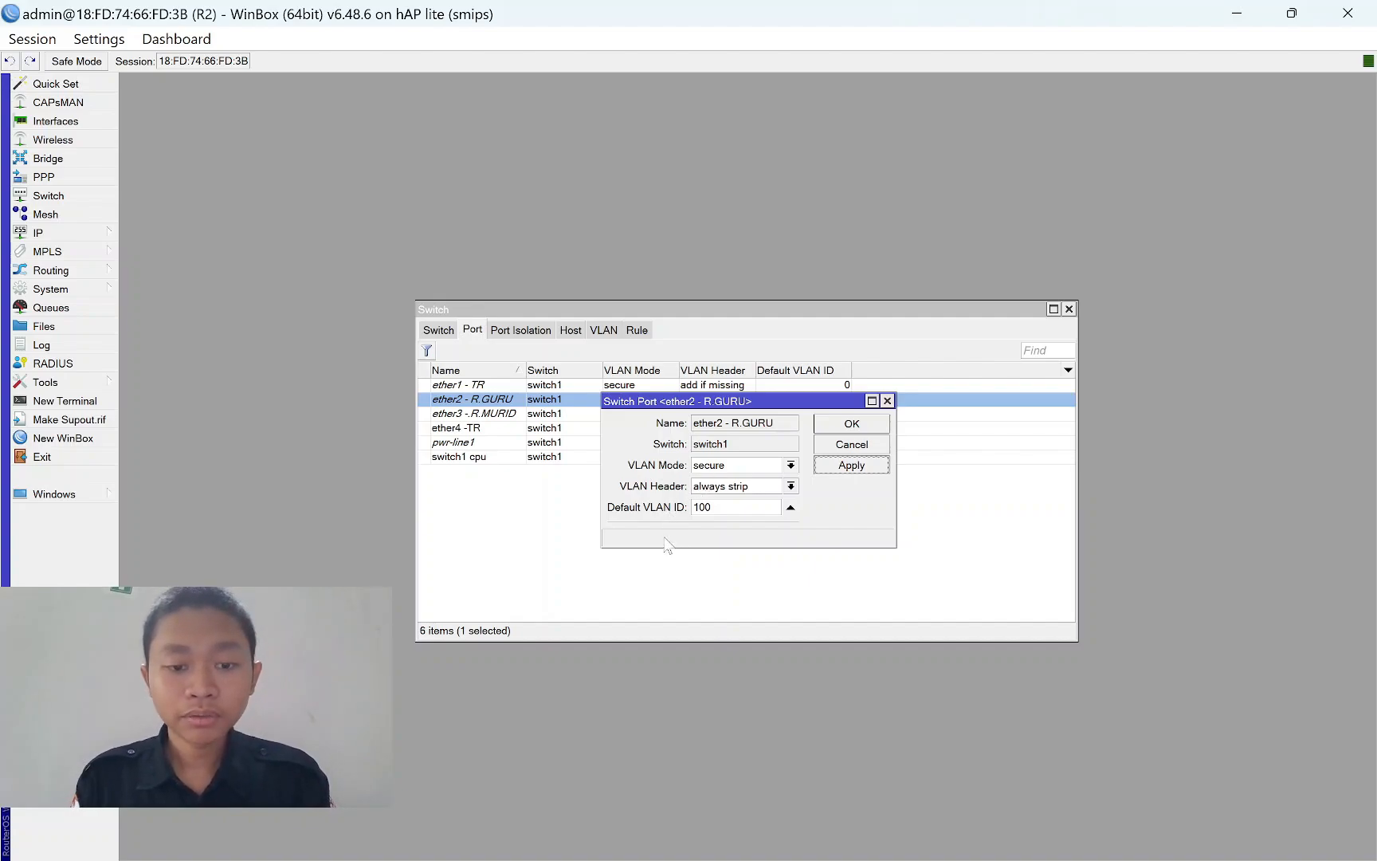
click(849, 423)
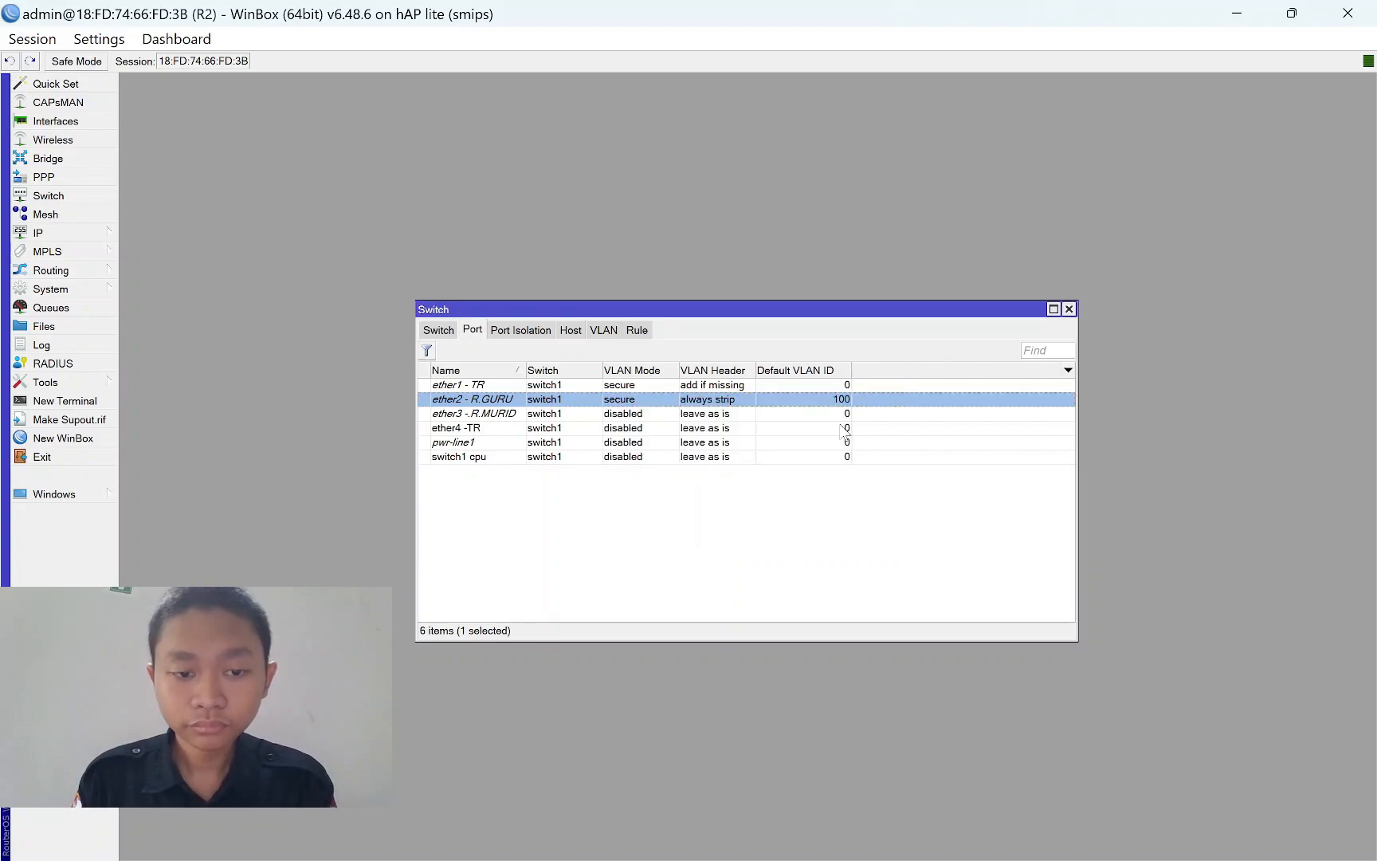
Set switch port "ether3 -.R.MURID" to VLAN mode secure, VLAN header "always strip" and default VLAN ID 200.
double_click(494, 419)
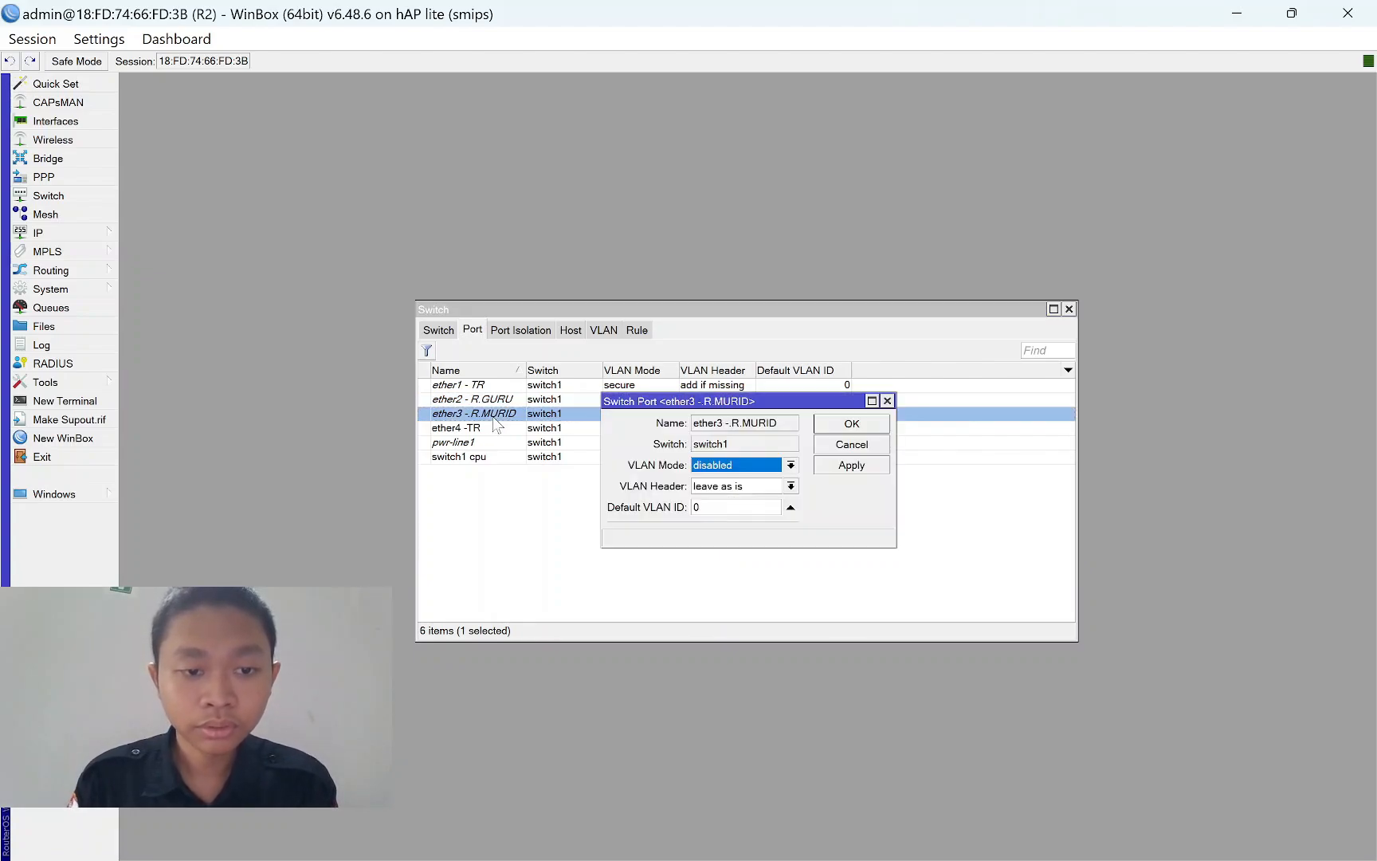
click(744, 468)
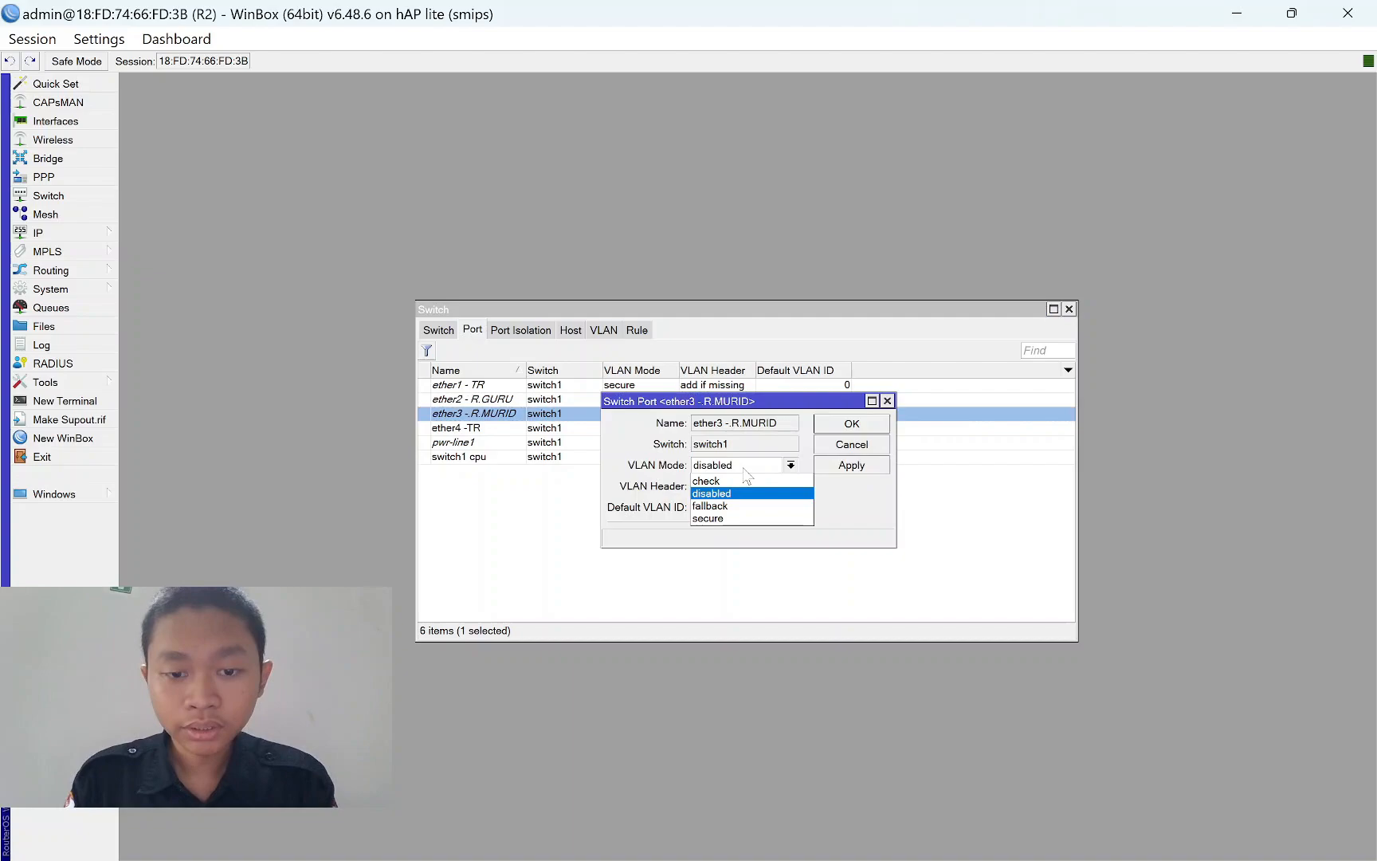
click(717, 518)
click(725, 487)
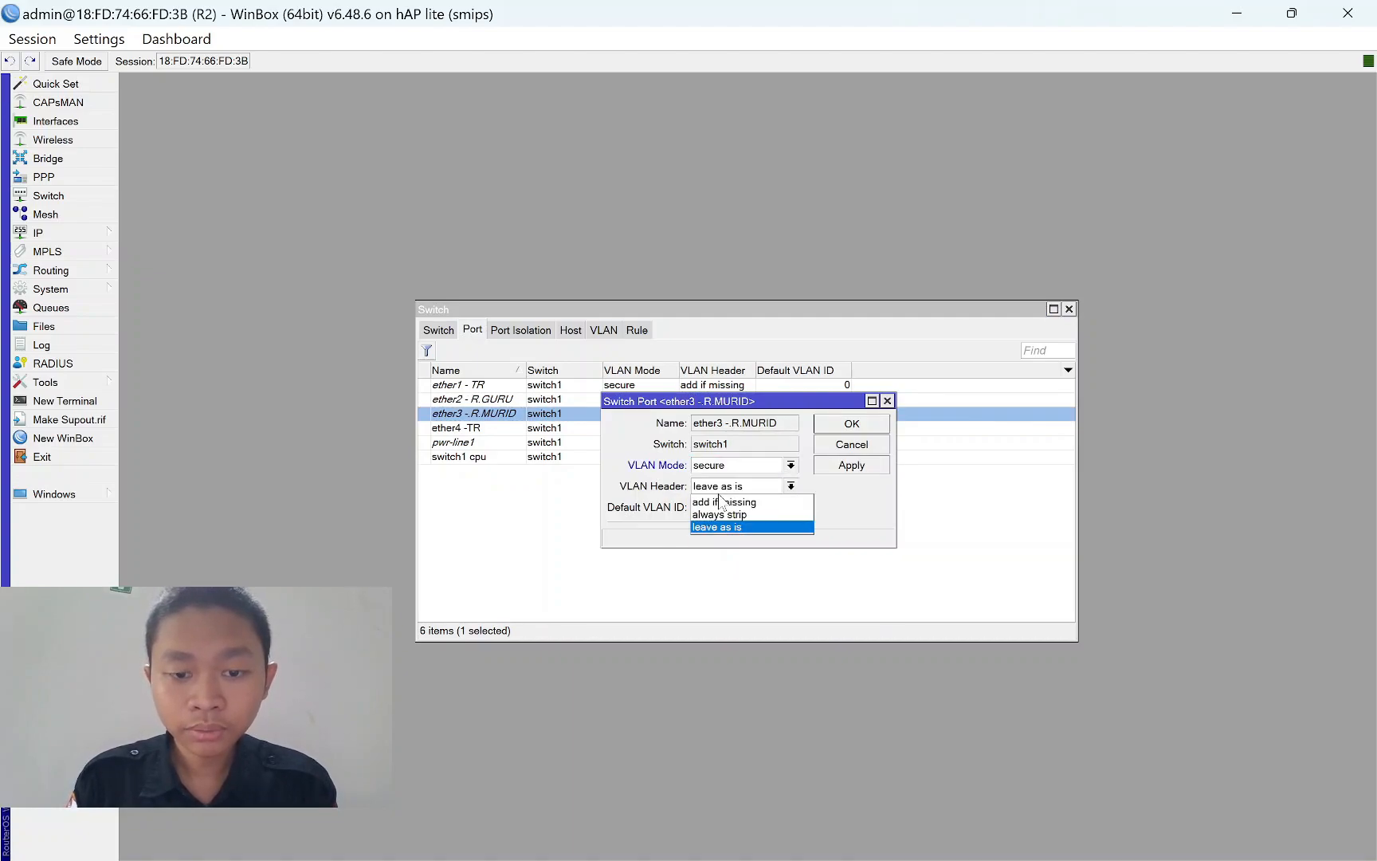
click(722, 511)
click(724, 507)
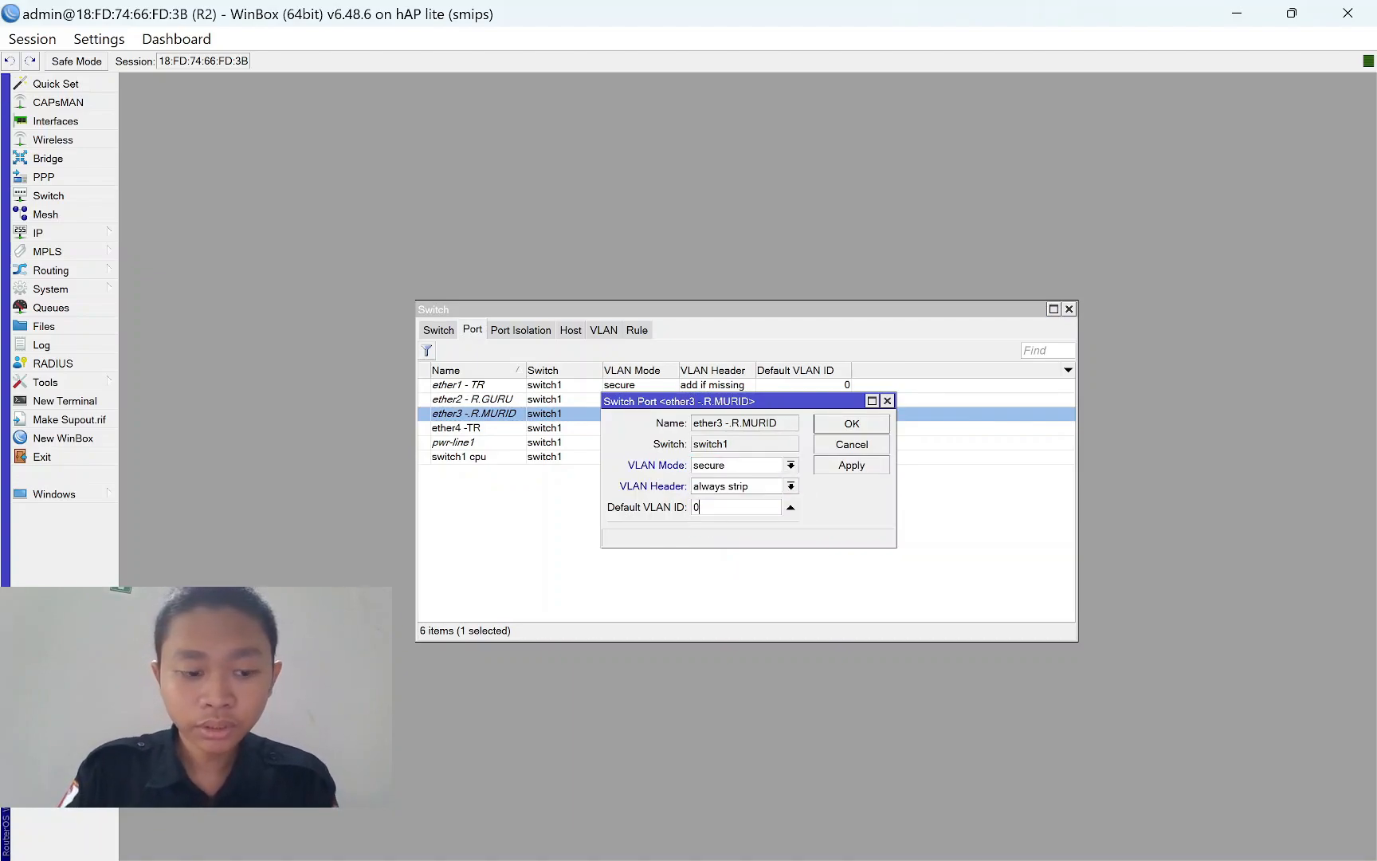
click(843, 466)
click(846, 424)
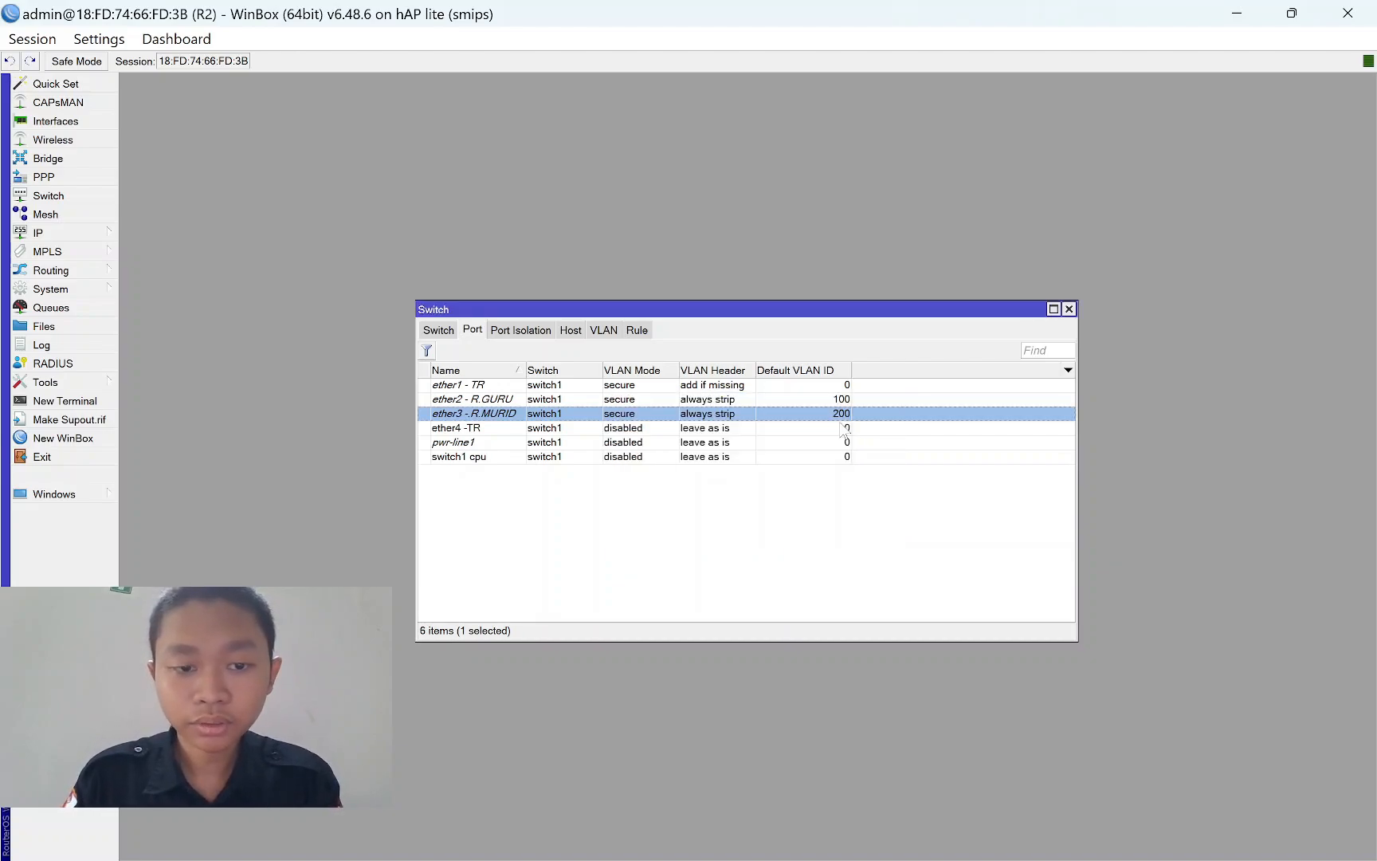
Set the VLAN header of switch port "ether4 -TR" to "add if missing", save it and close the switch settings.
double_click(511, 428)
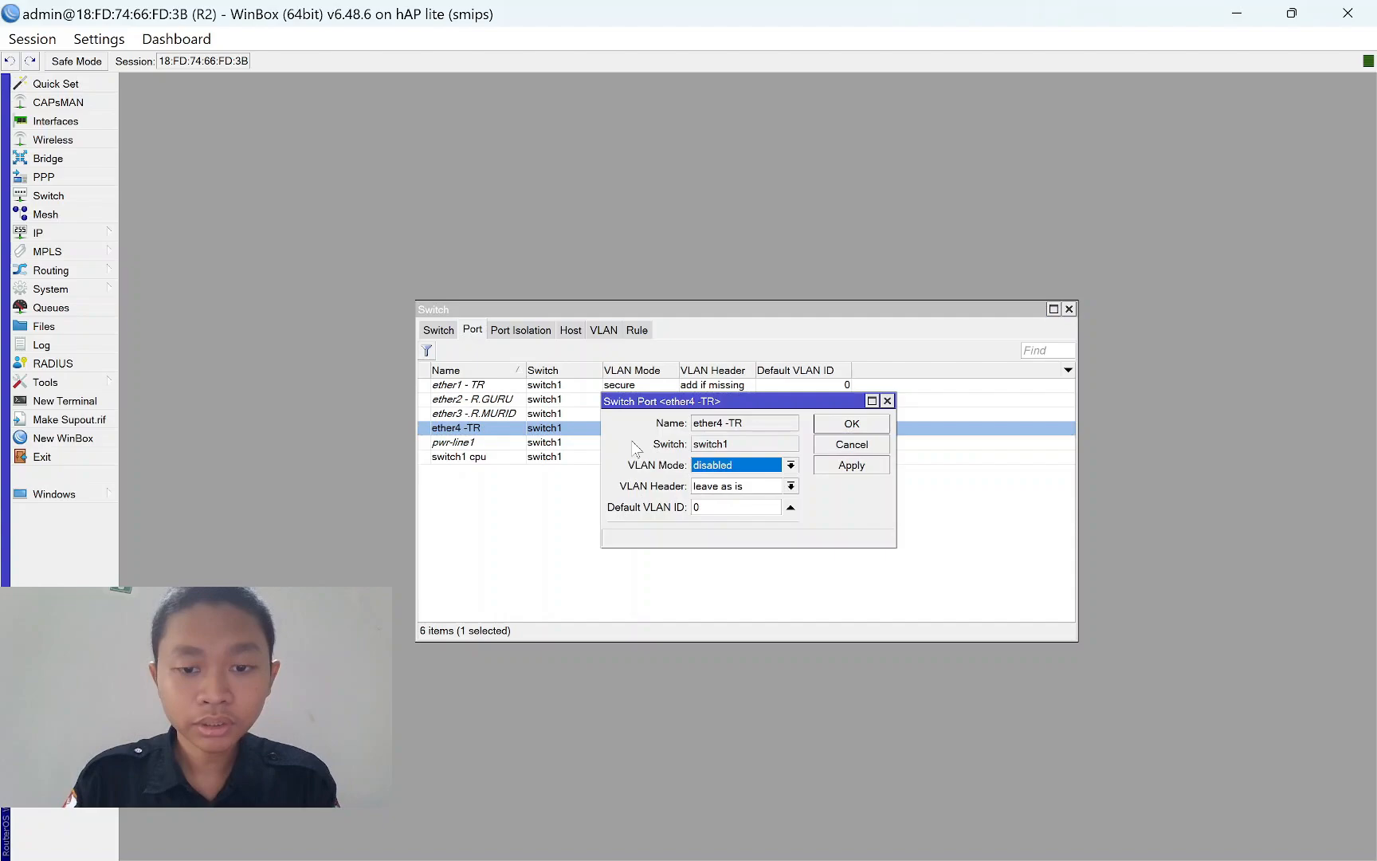
click(708, 466)
click(723, 532)
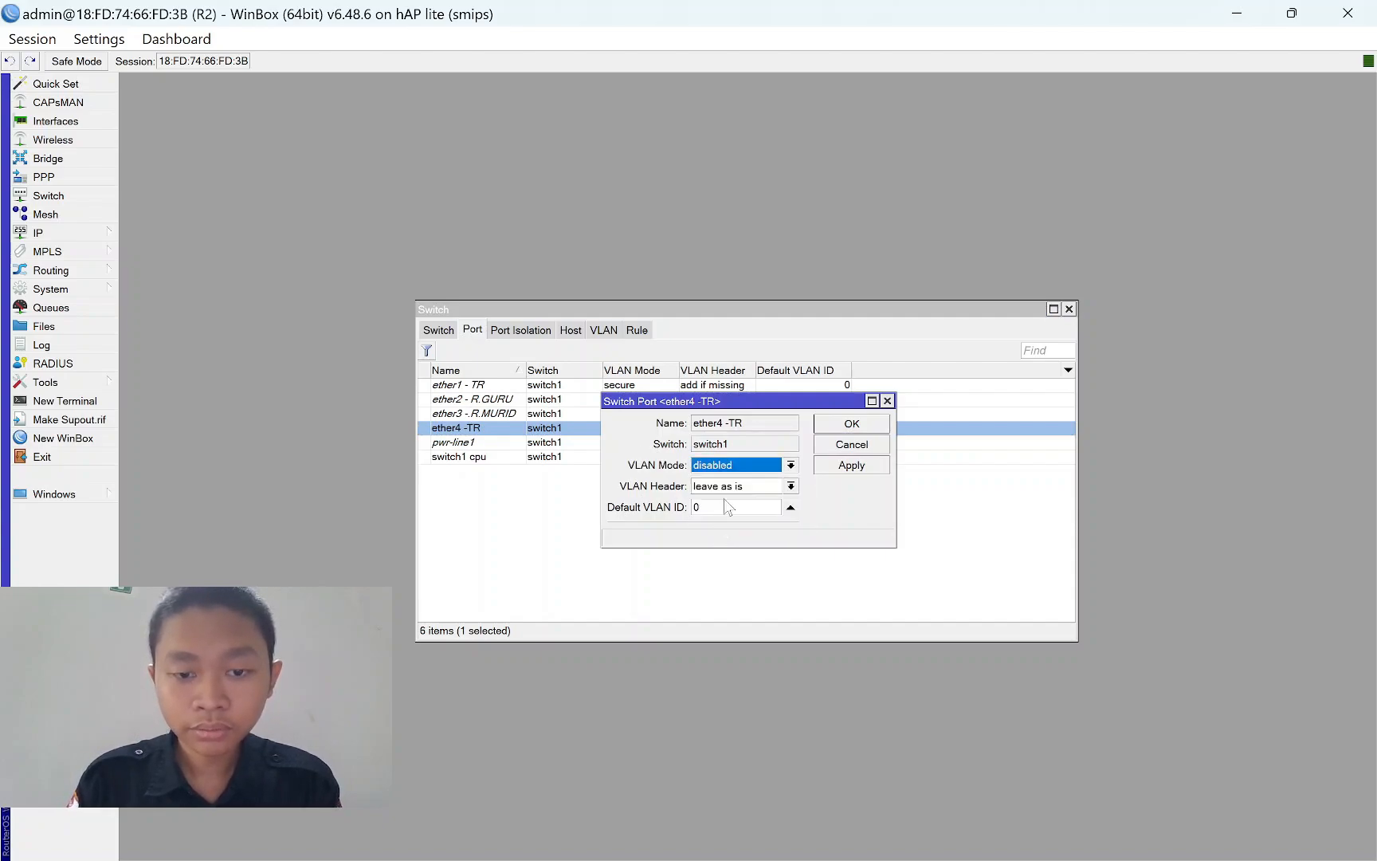
click(731, 487)
click(732, 502)
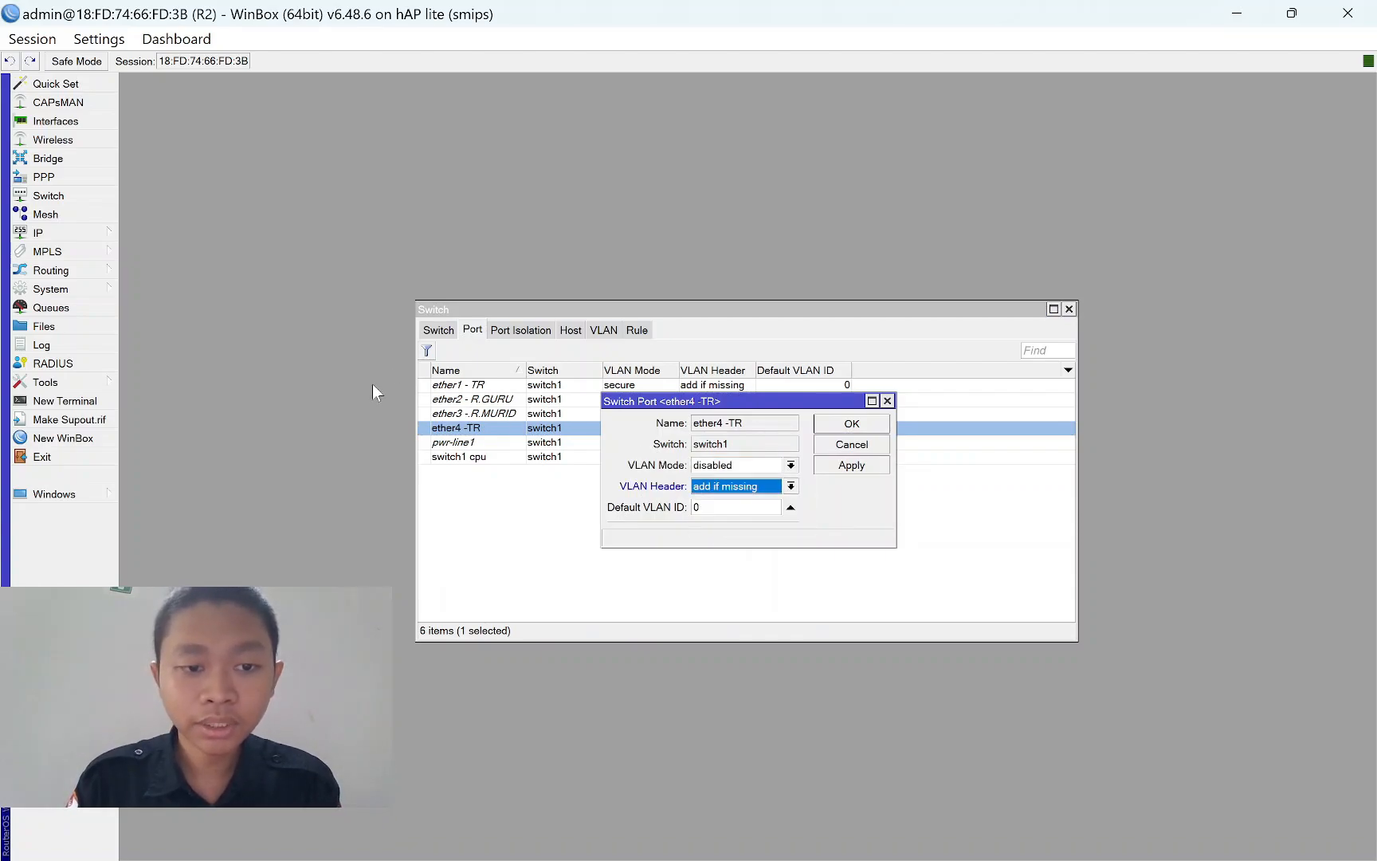
click(851, 467)
click(863, 425)
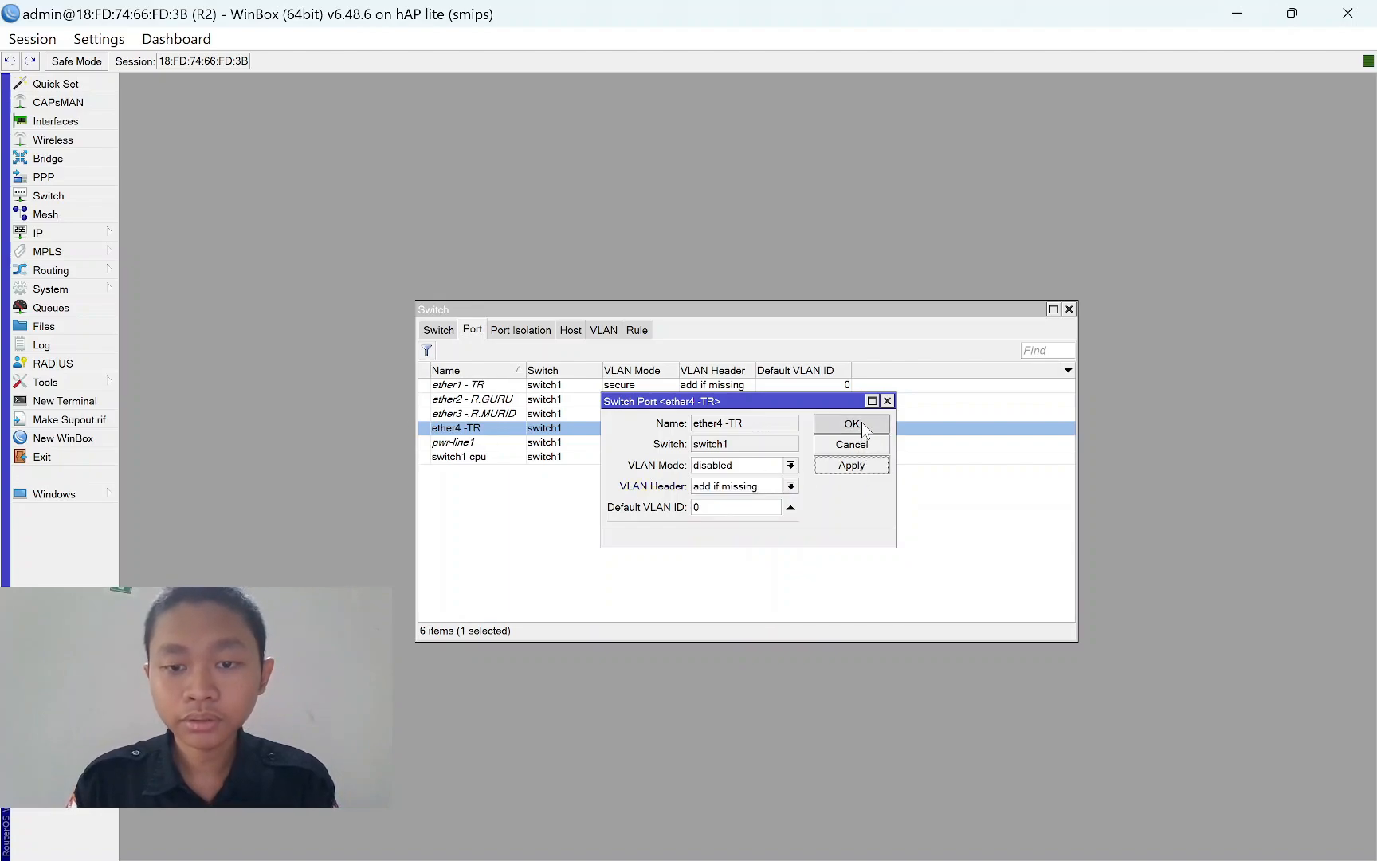
click(1069, 309)
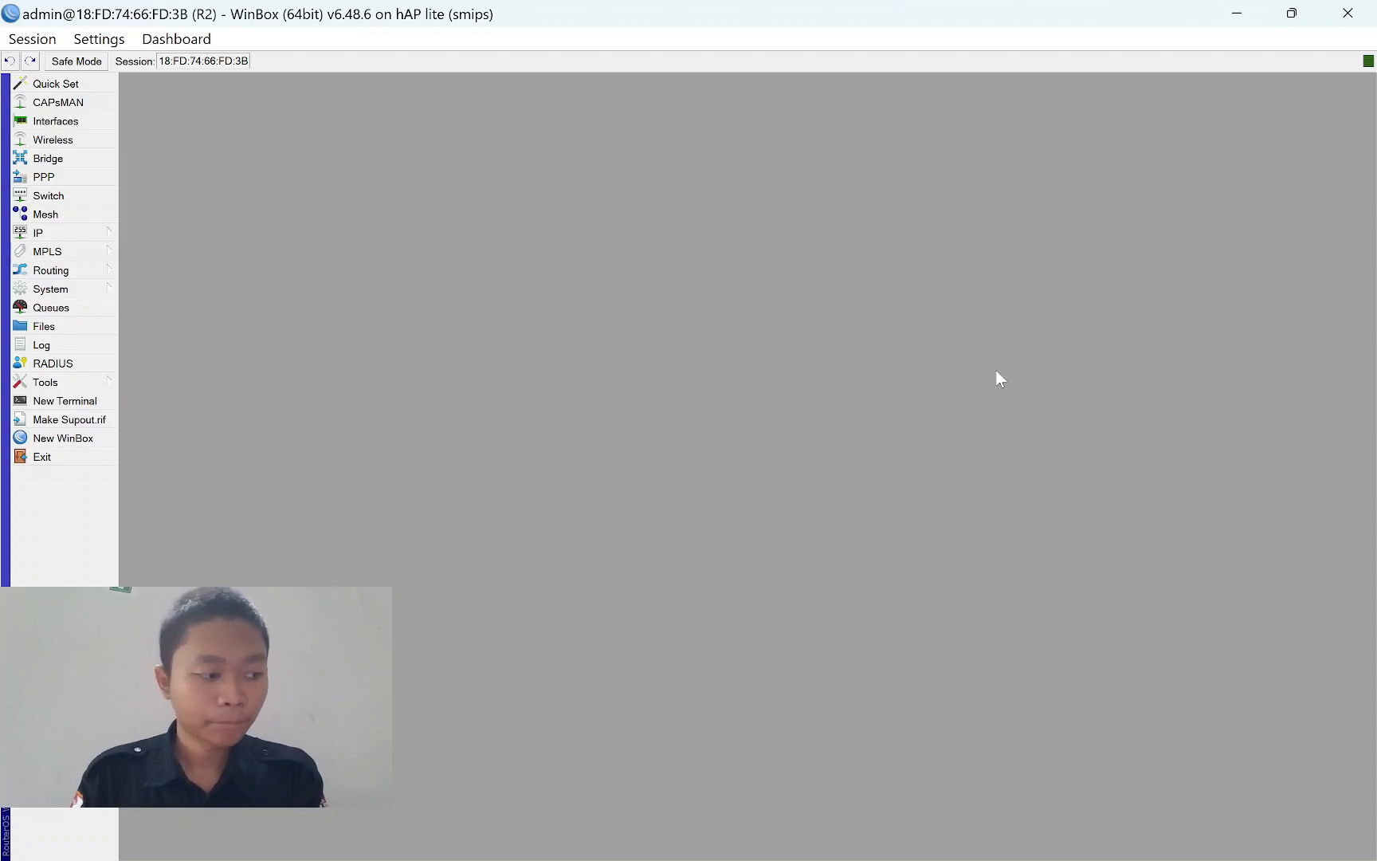
Cancel the automatic reconnection to the R2 router and refresh the list of neighboring devices.
mouse_move(1010, 856)
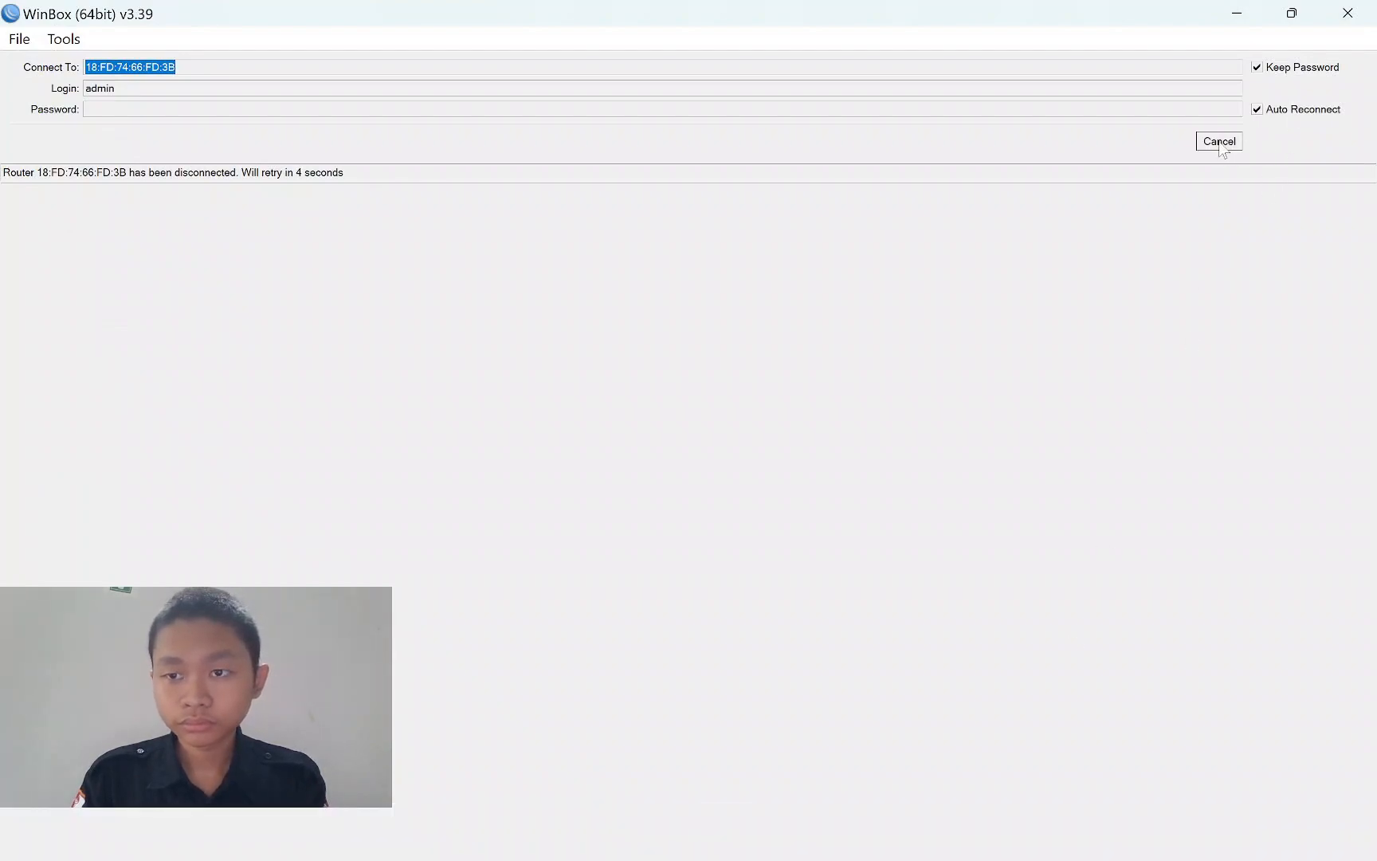
click(1220, 142)
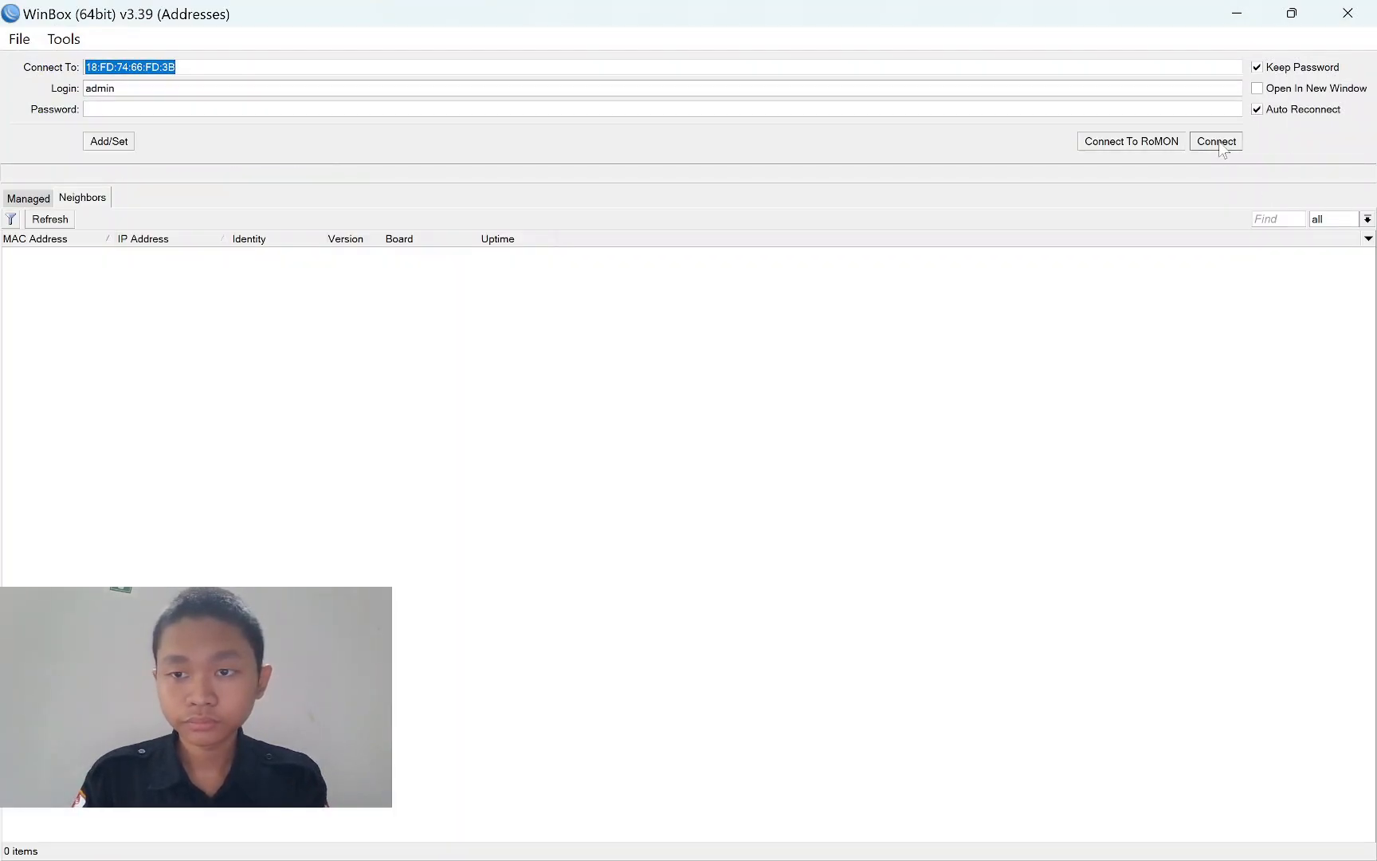
click(66, 223)
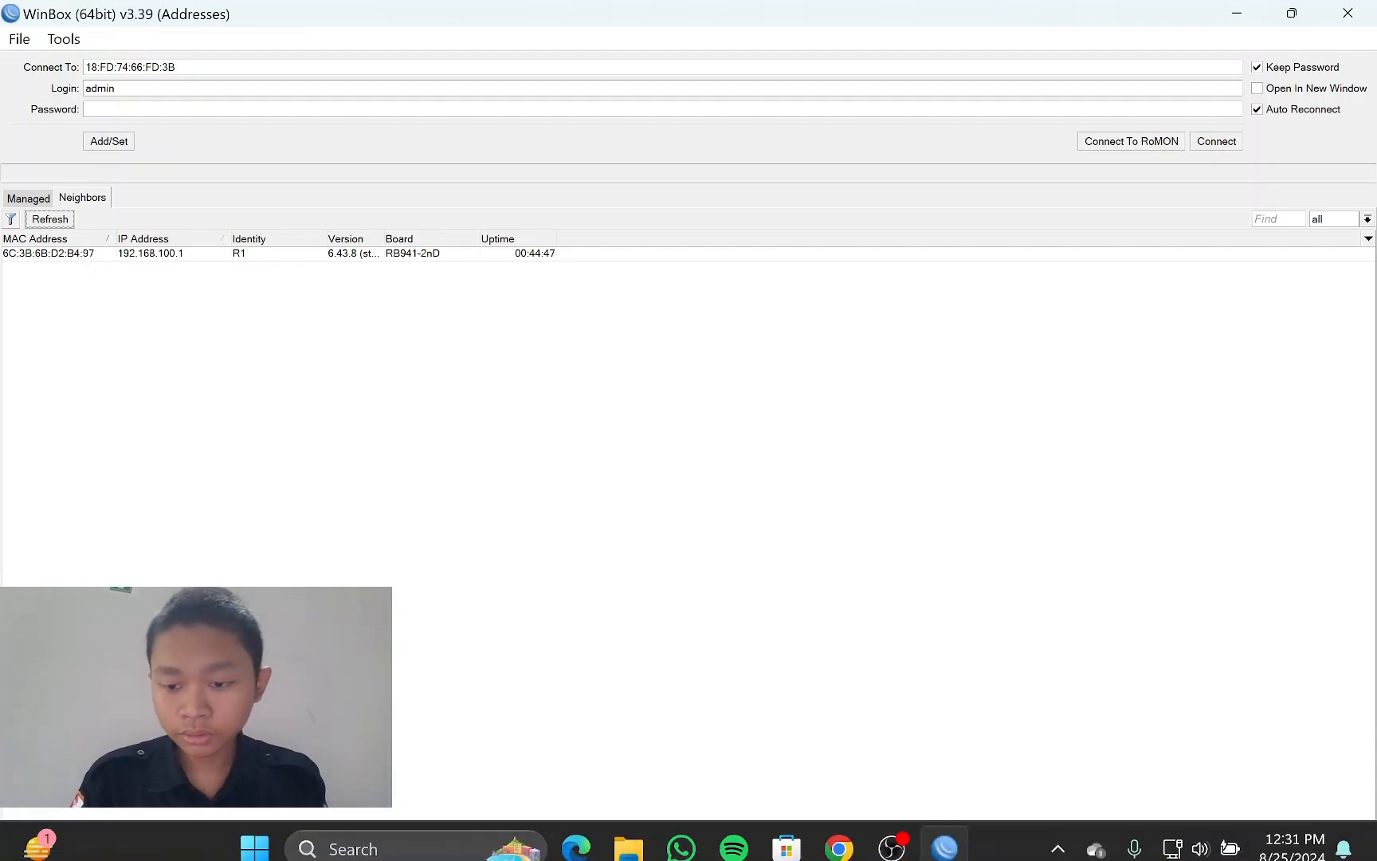
Open Command Prompt from the recent apps and move its window fully into view.
mouse_move(1186, 811)
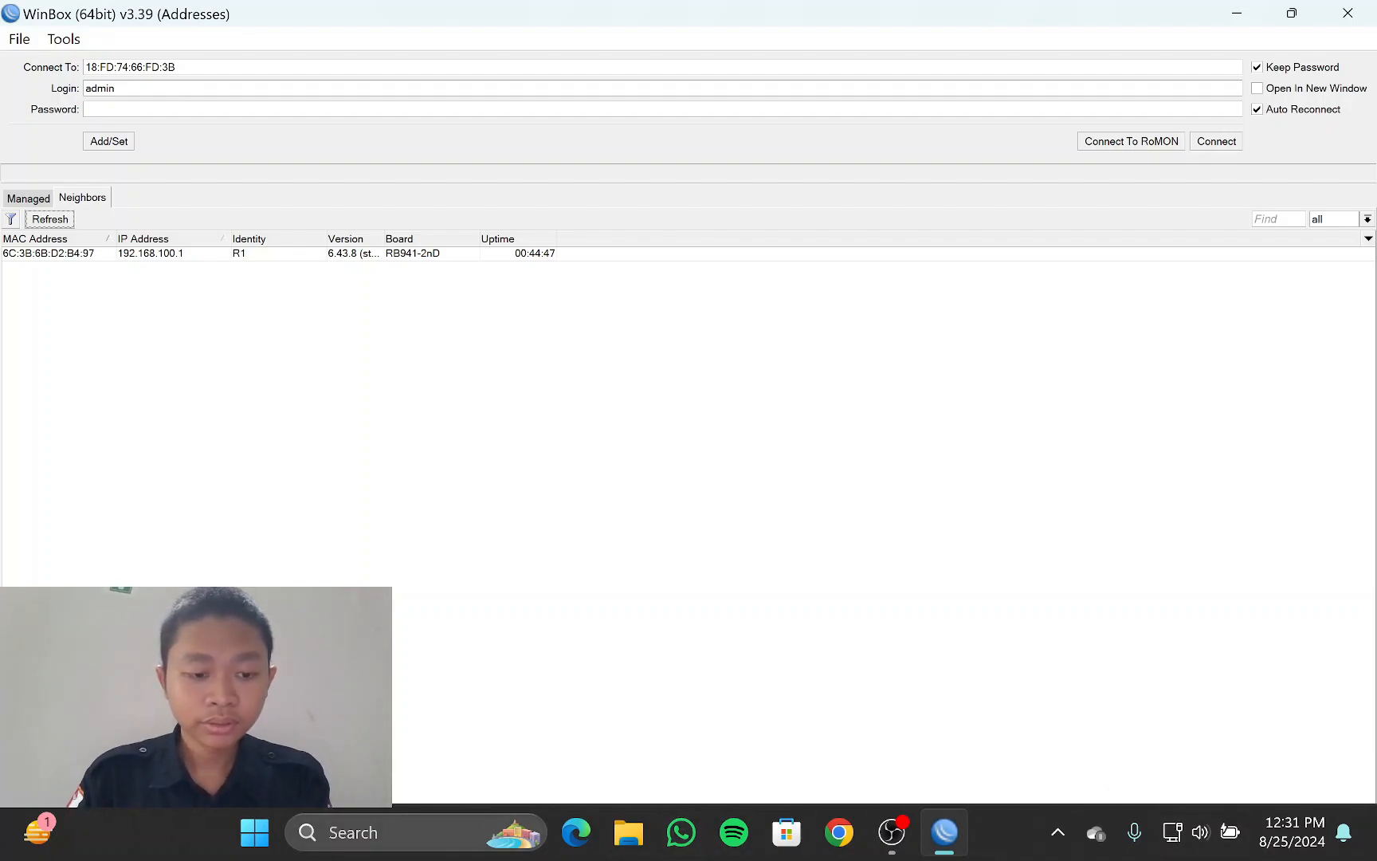
click(368, 830)
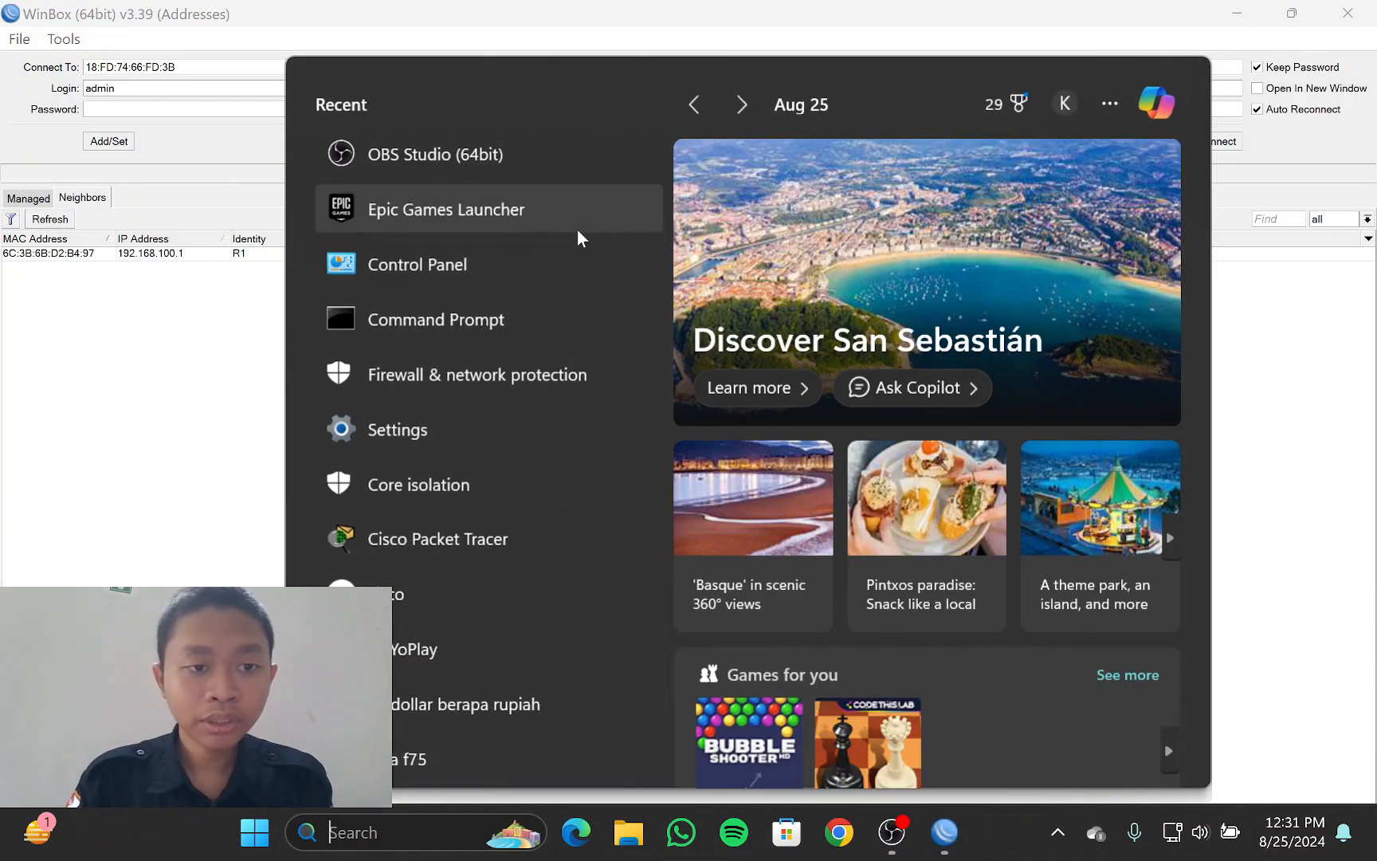
click(459, 337)
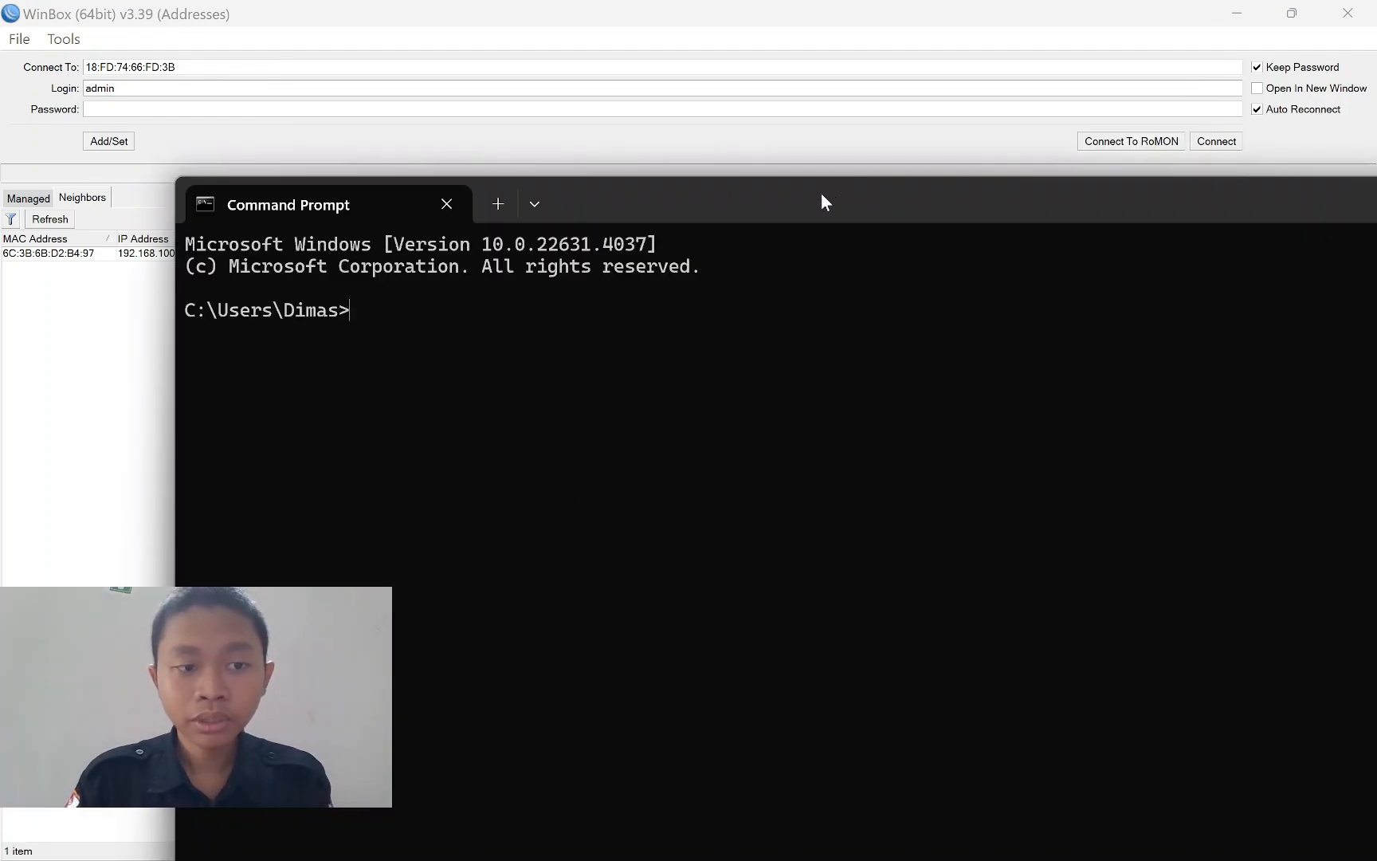
drag(820, 199, 666, 87)
drag(660, 84, 662, 87)
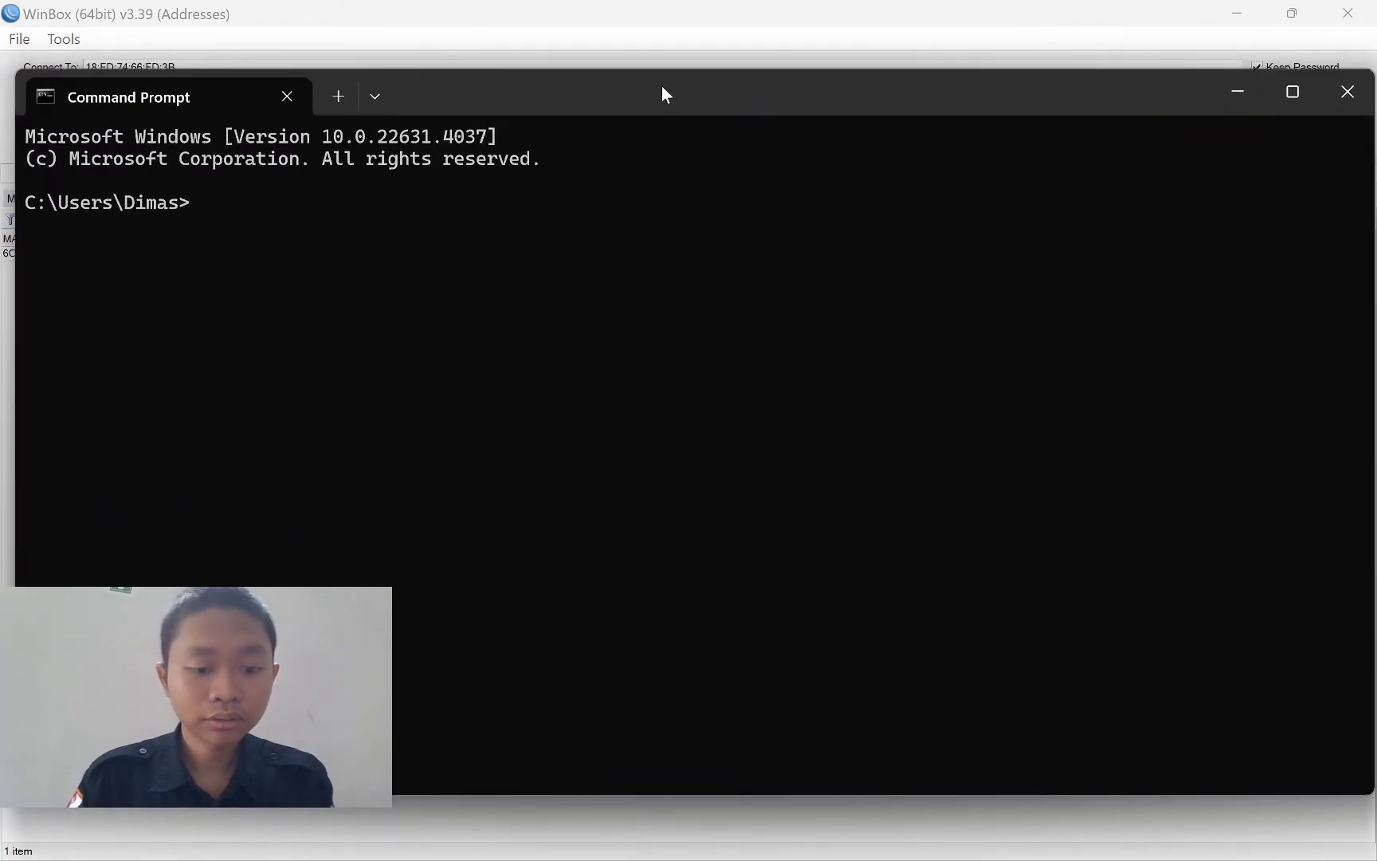
text(IPCONFIG)
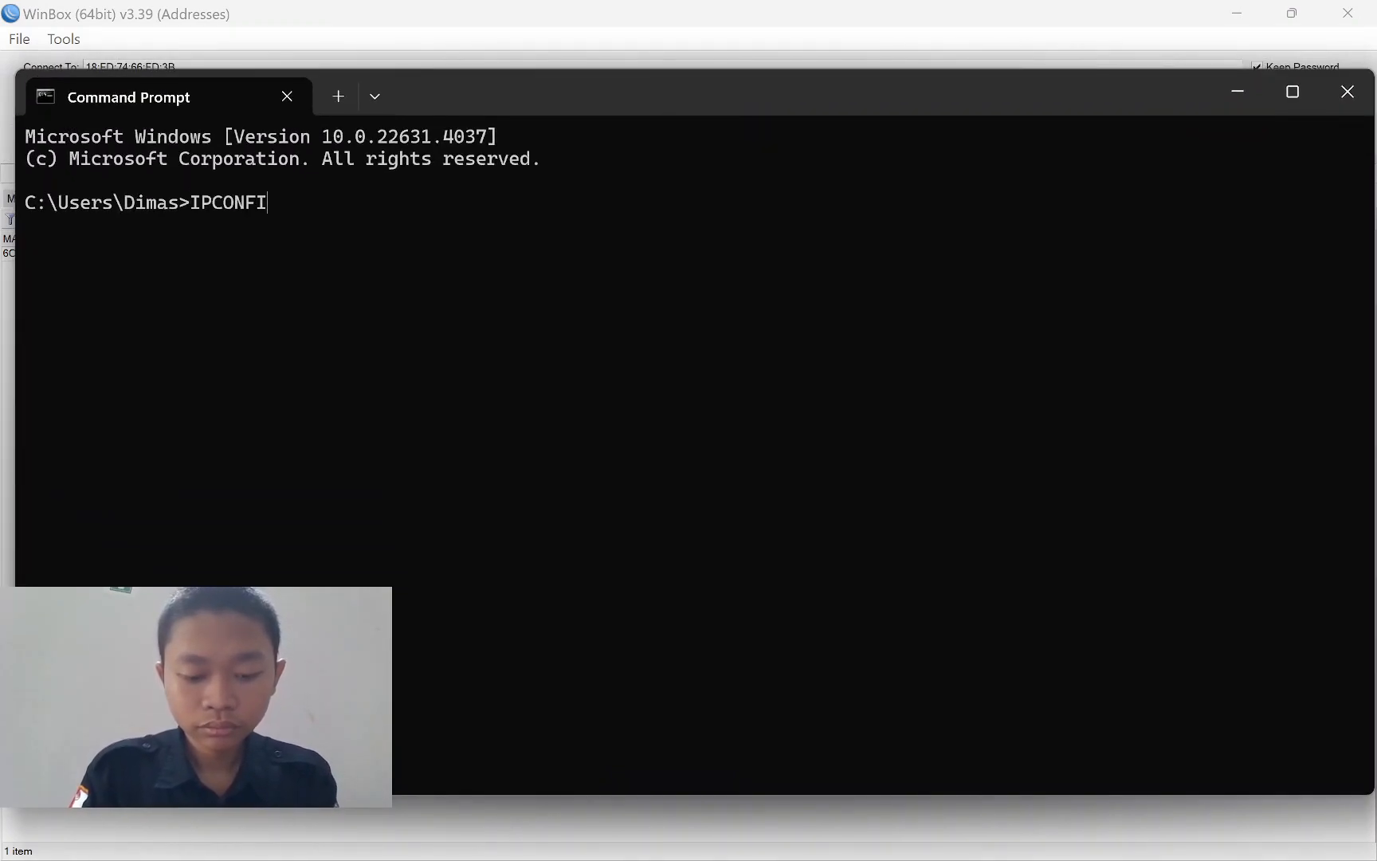
key(BackSpace)
key(BackSpace)
key(BackSpace)
key(BackSpace)
key(BackSpace)
key(BackSpace)
key(BackSpace)
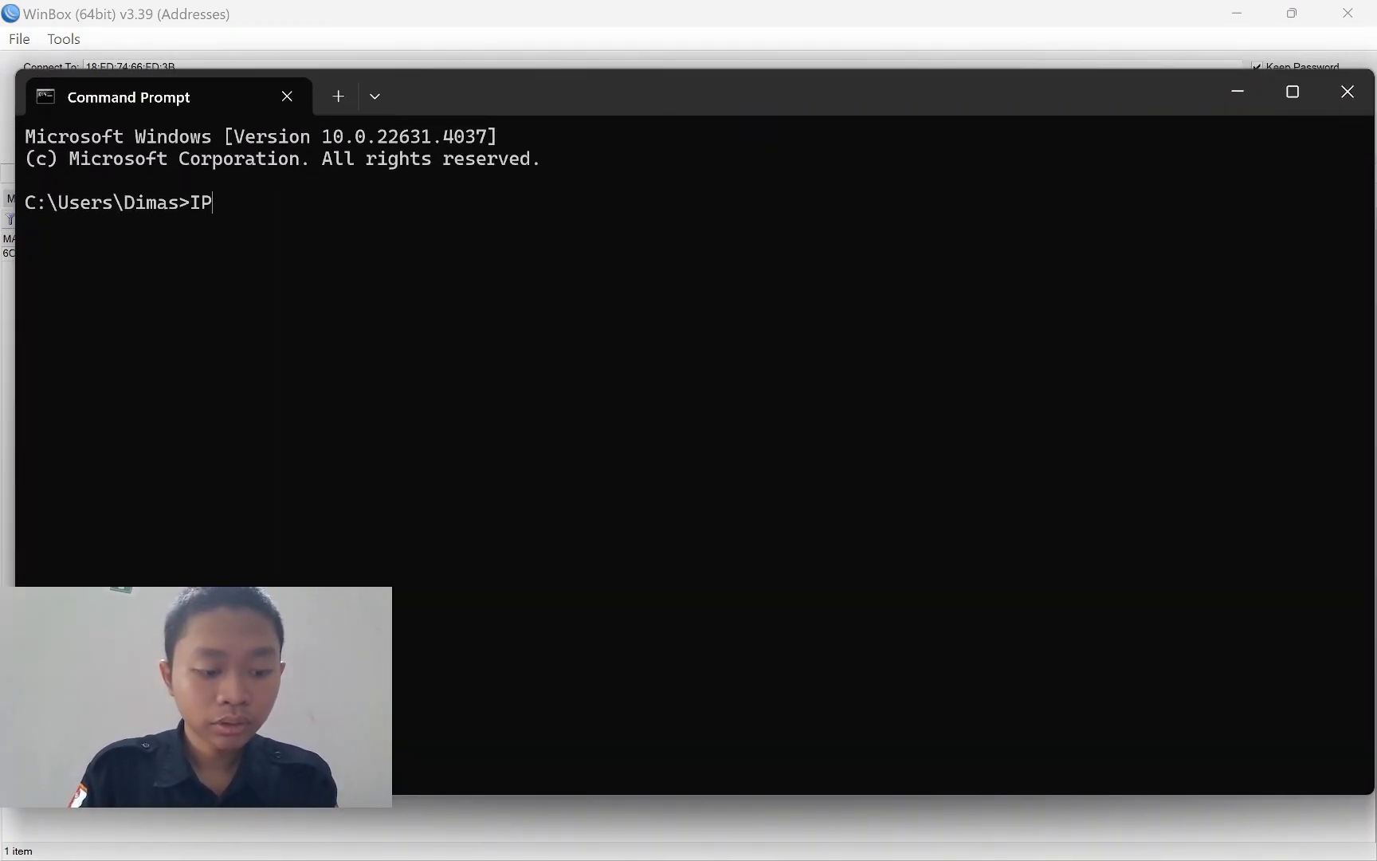
Run ipconfig to check the IP address and gateway of the Ethernet adapter.
text(ipcon)
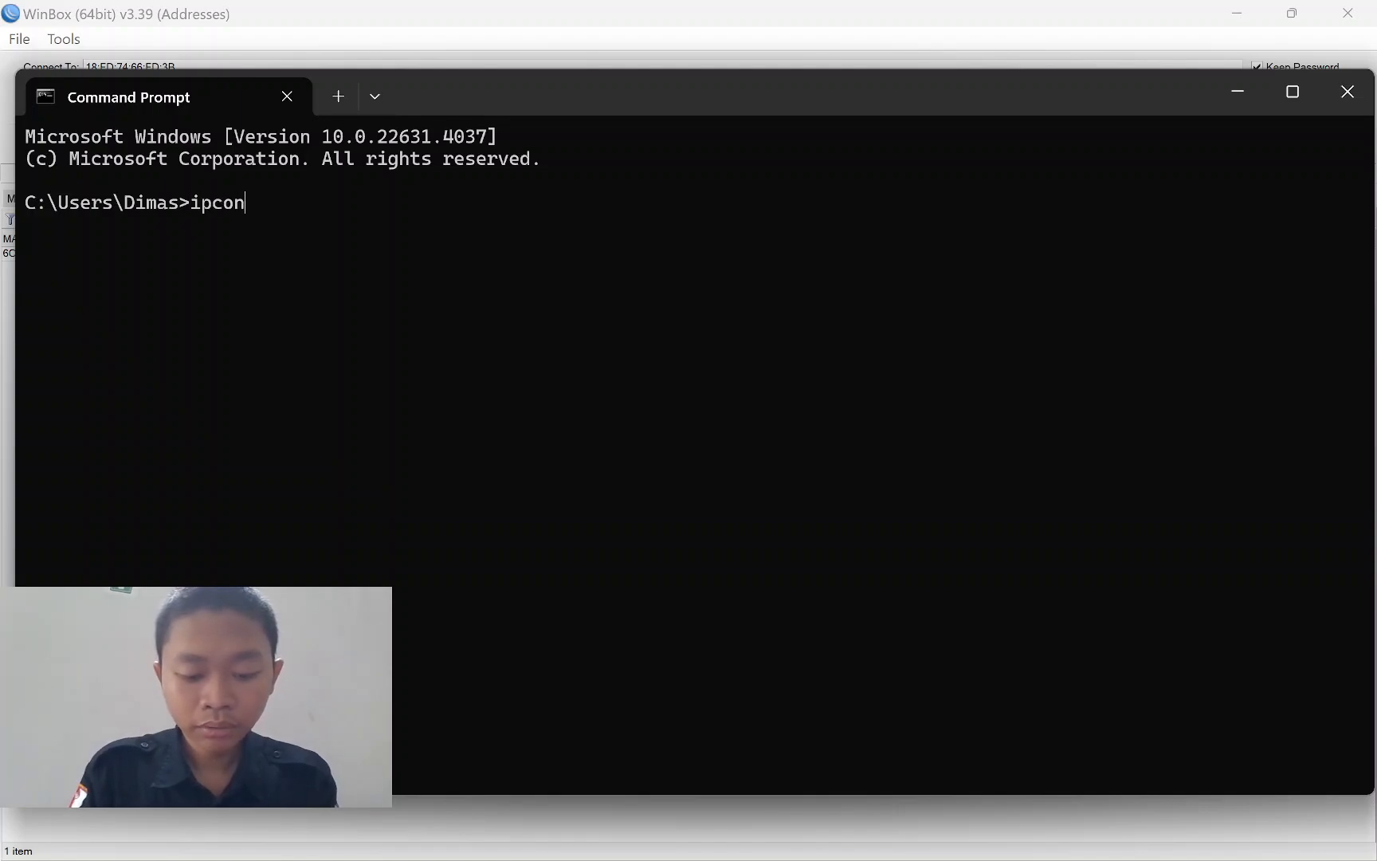
text(fig)
key(Return)
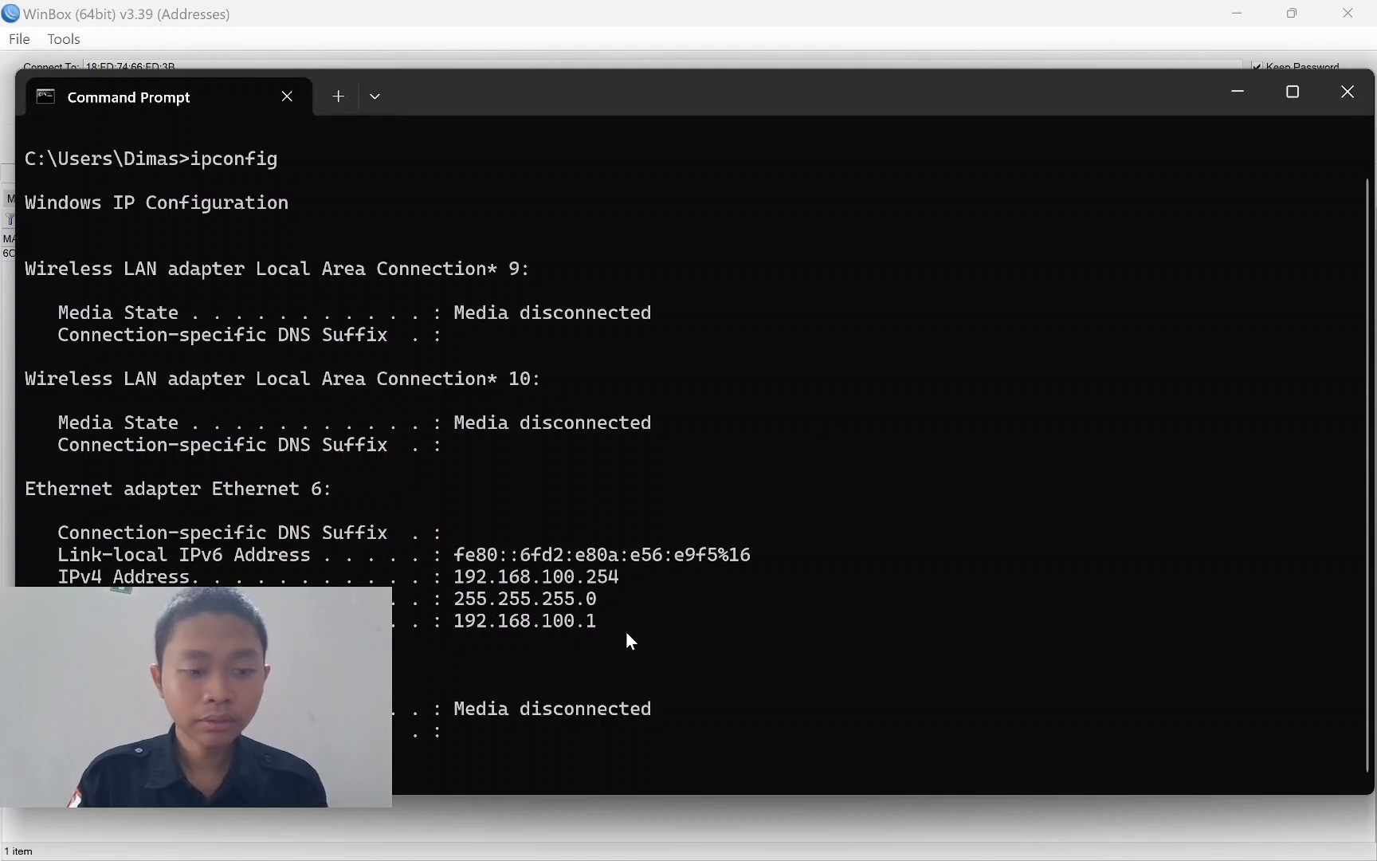
Switch to Chrome and search Google for "test speed".
mouse_move(733, 858)
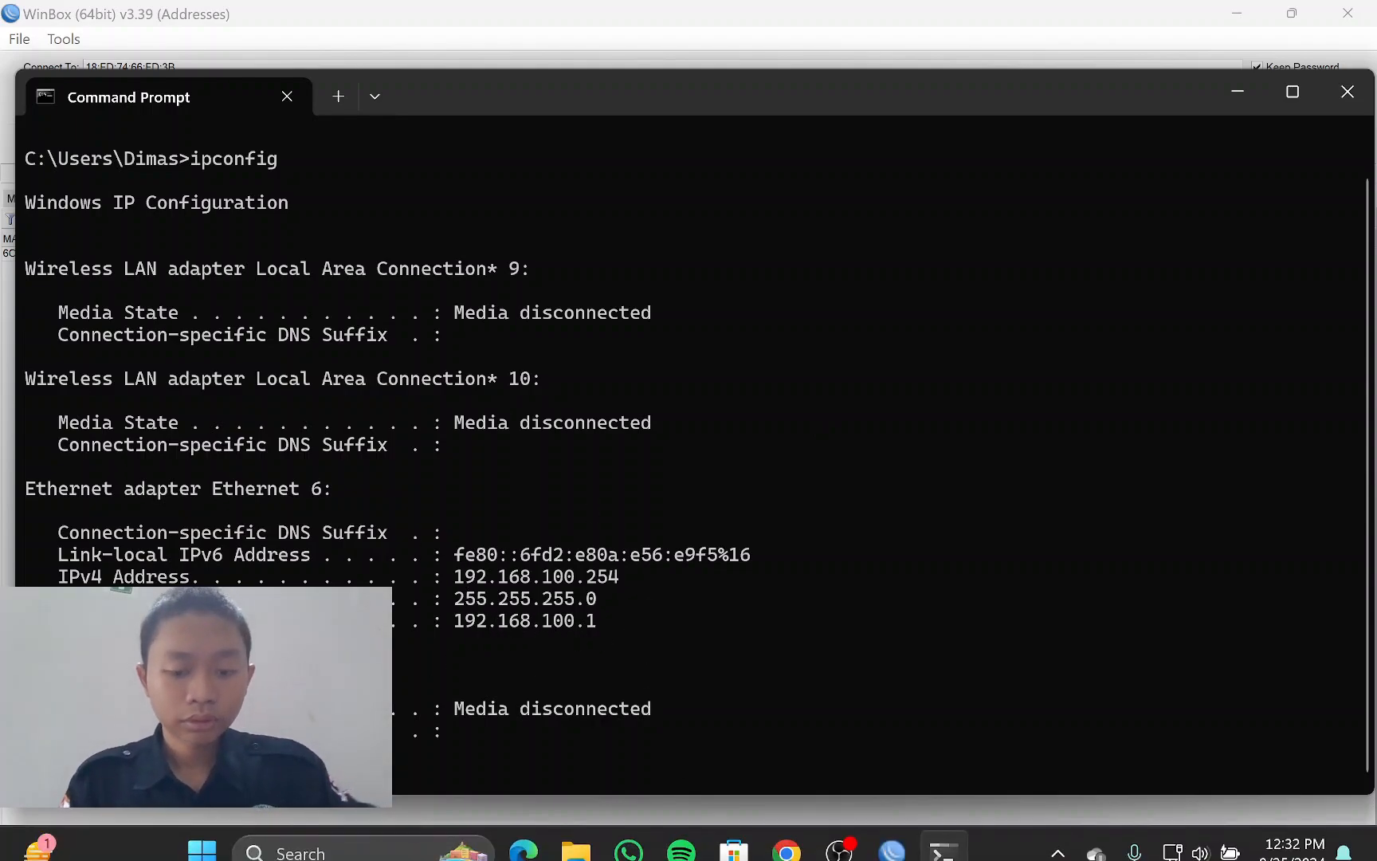
click(789, 833)
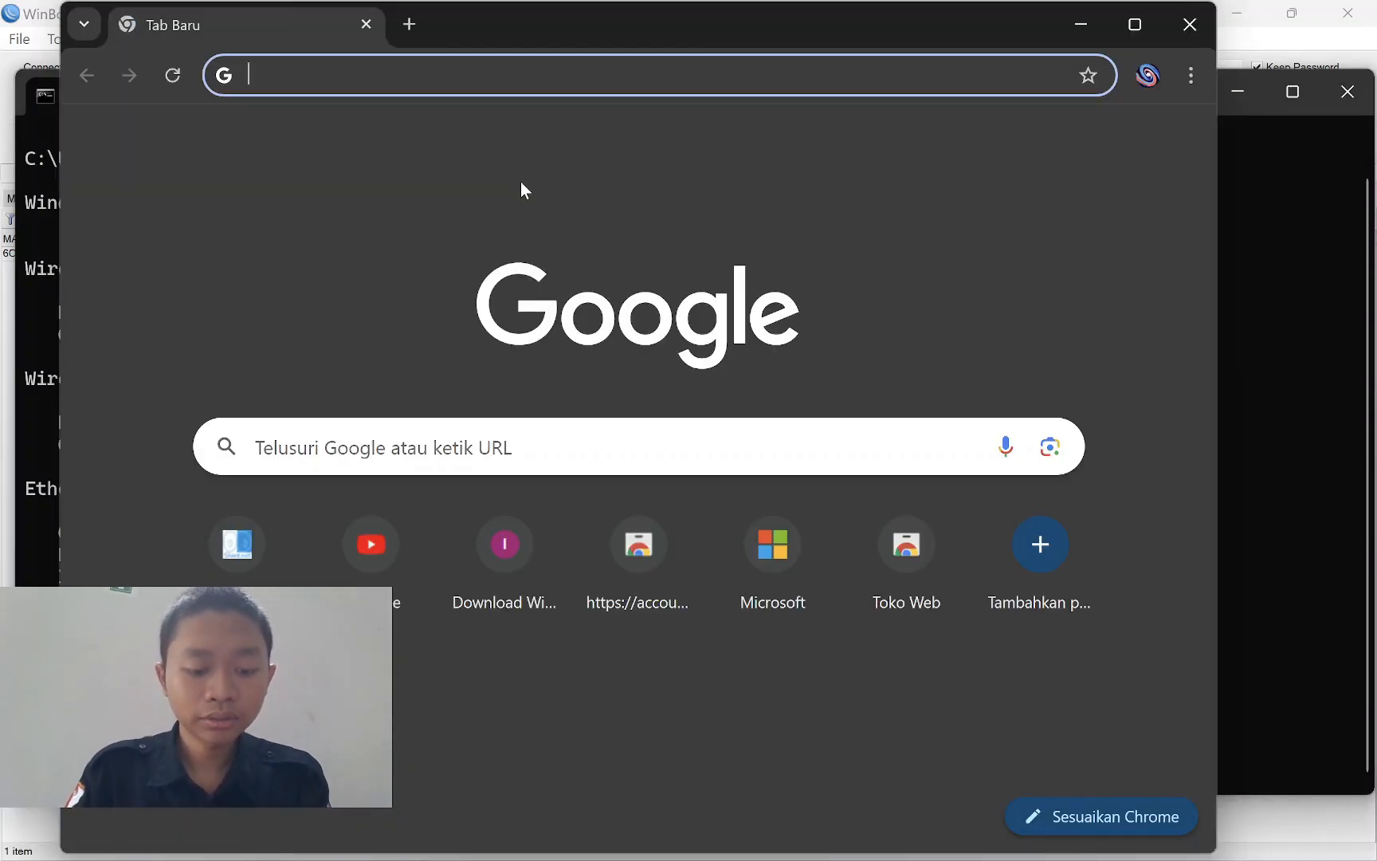
text(tet)
key(BackSpace)
text(s)
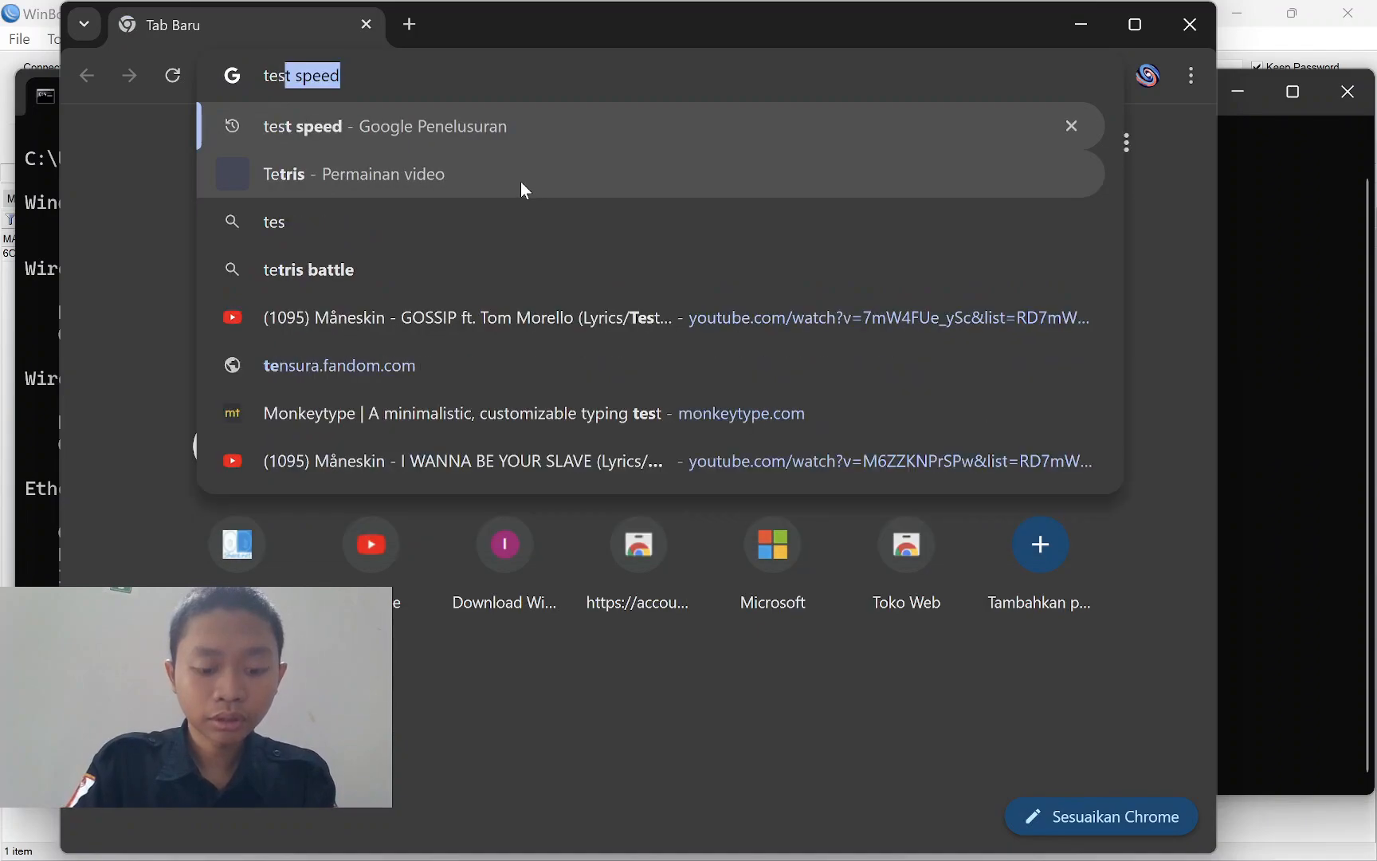
text(t)
key(Return)
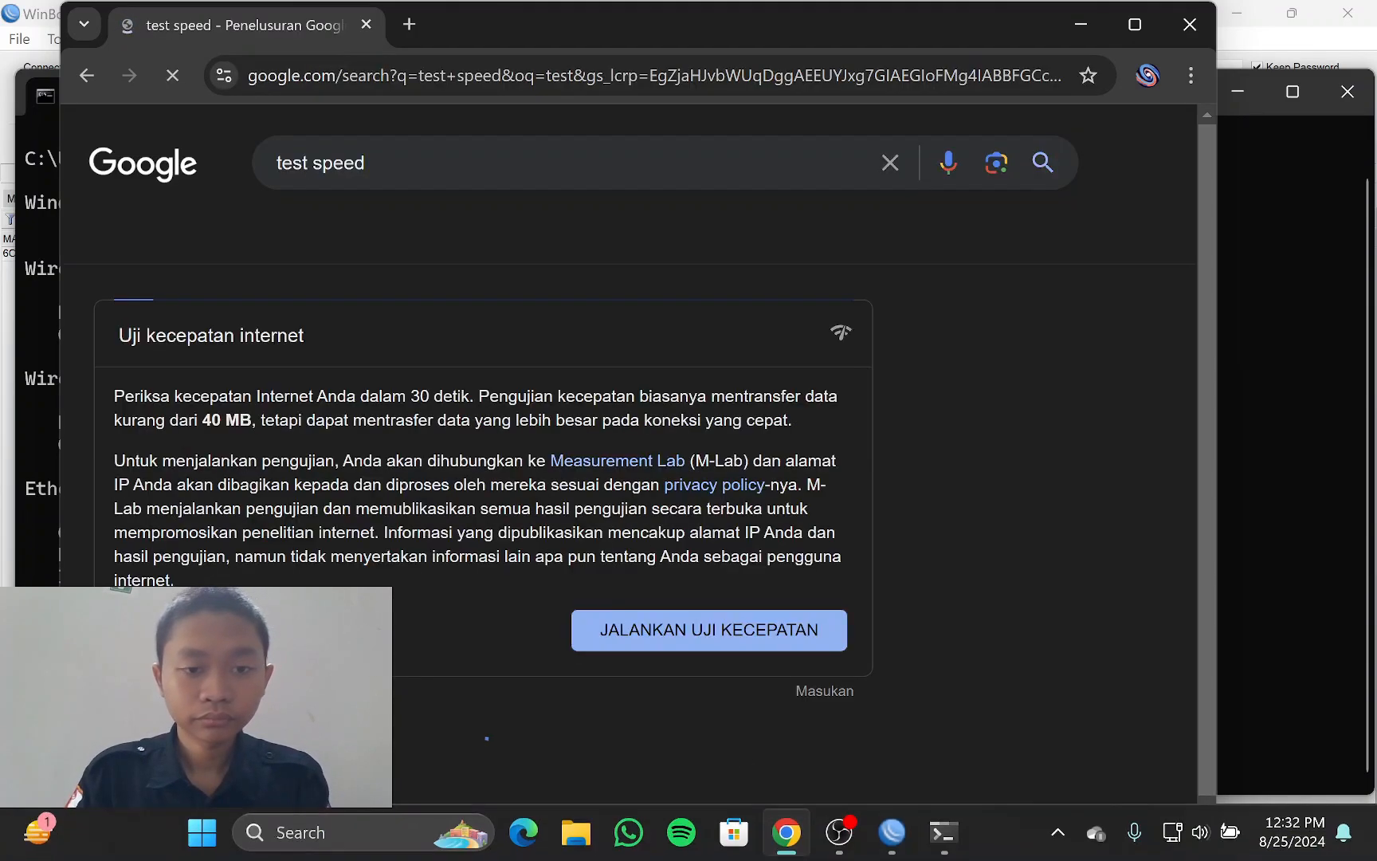
Run Google's internet speed test to check the connection, stop it during the download test, and close the browser.
scroll(878, 483, down, 2)
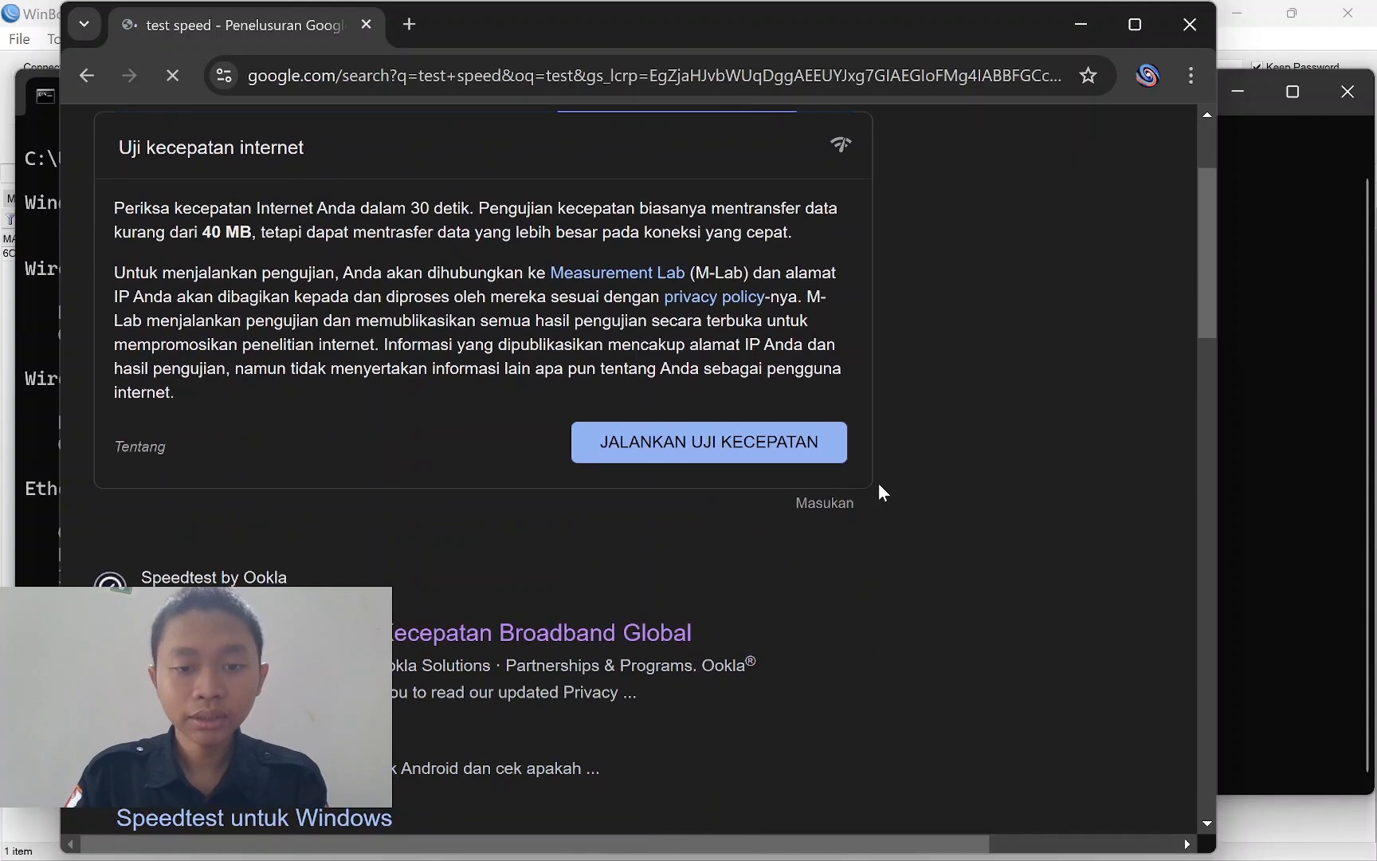
click(675, 448)
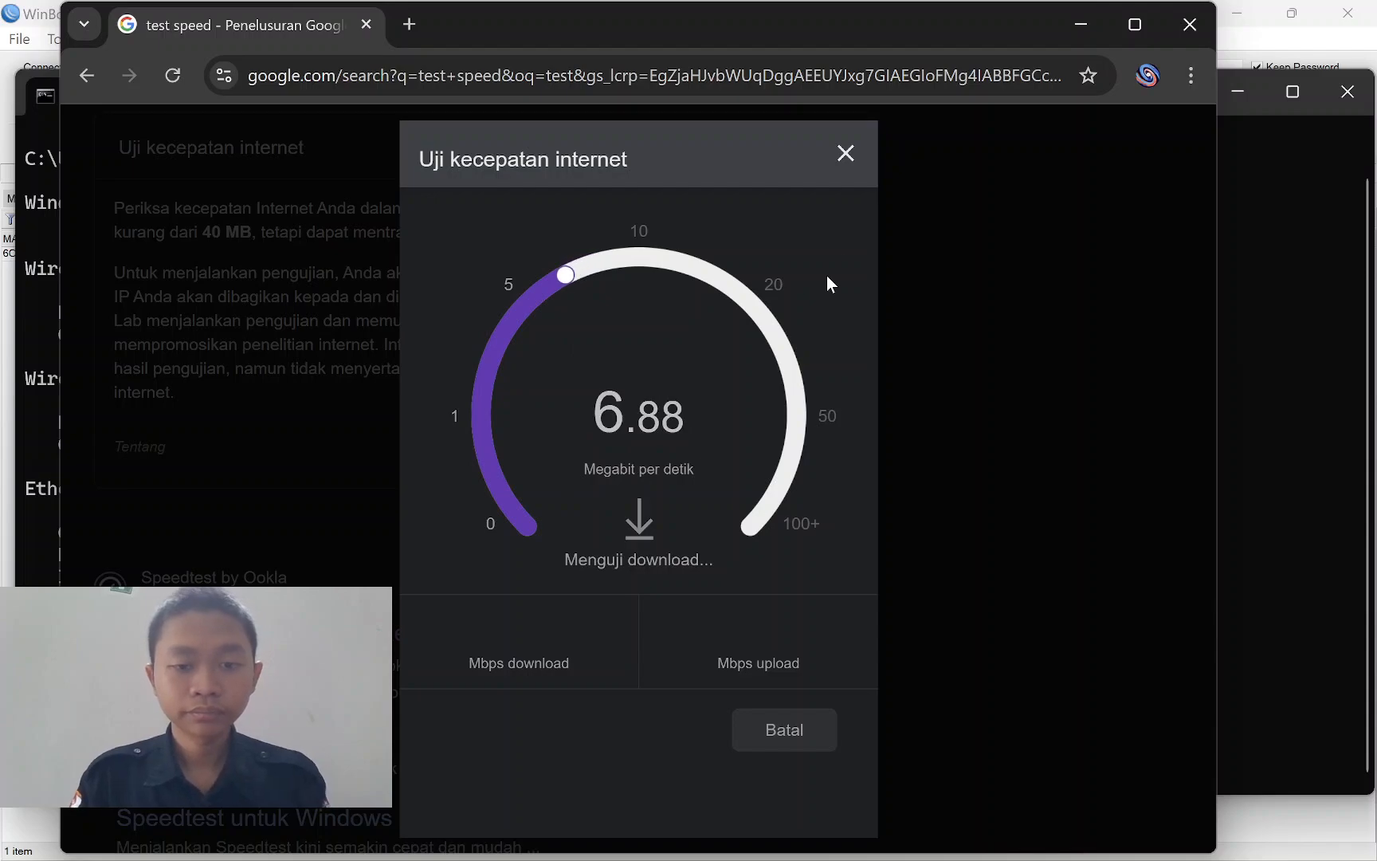
click(838, 155)
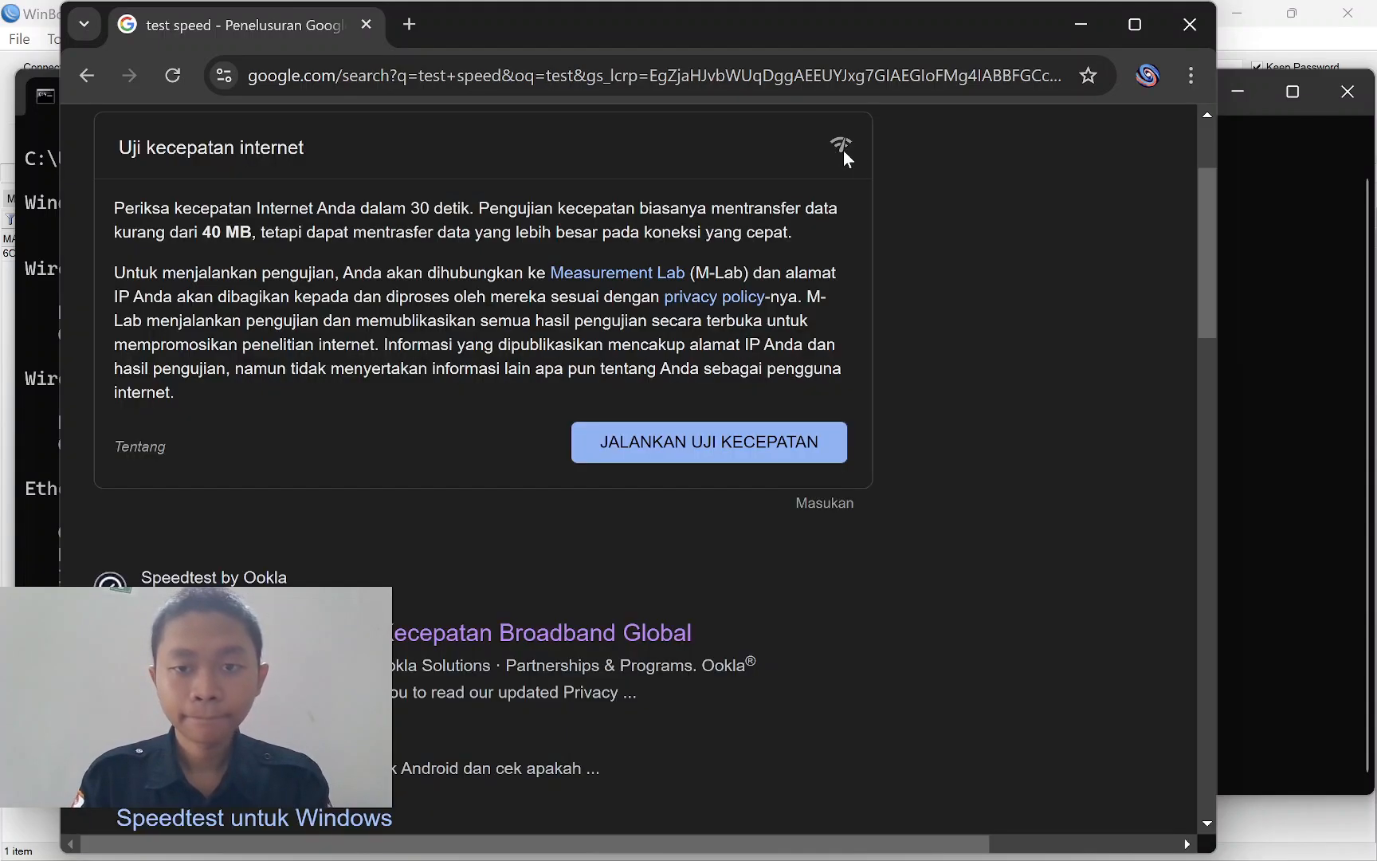
click(1190, 25)
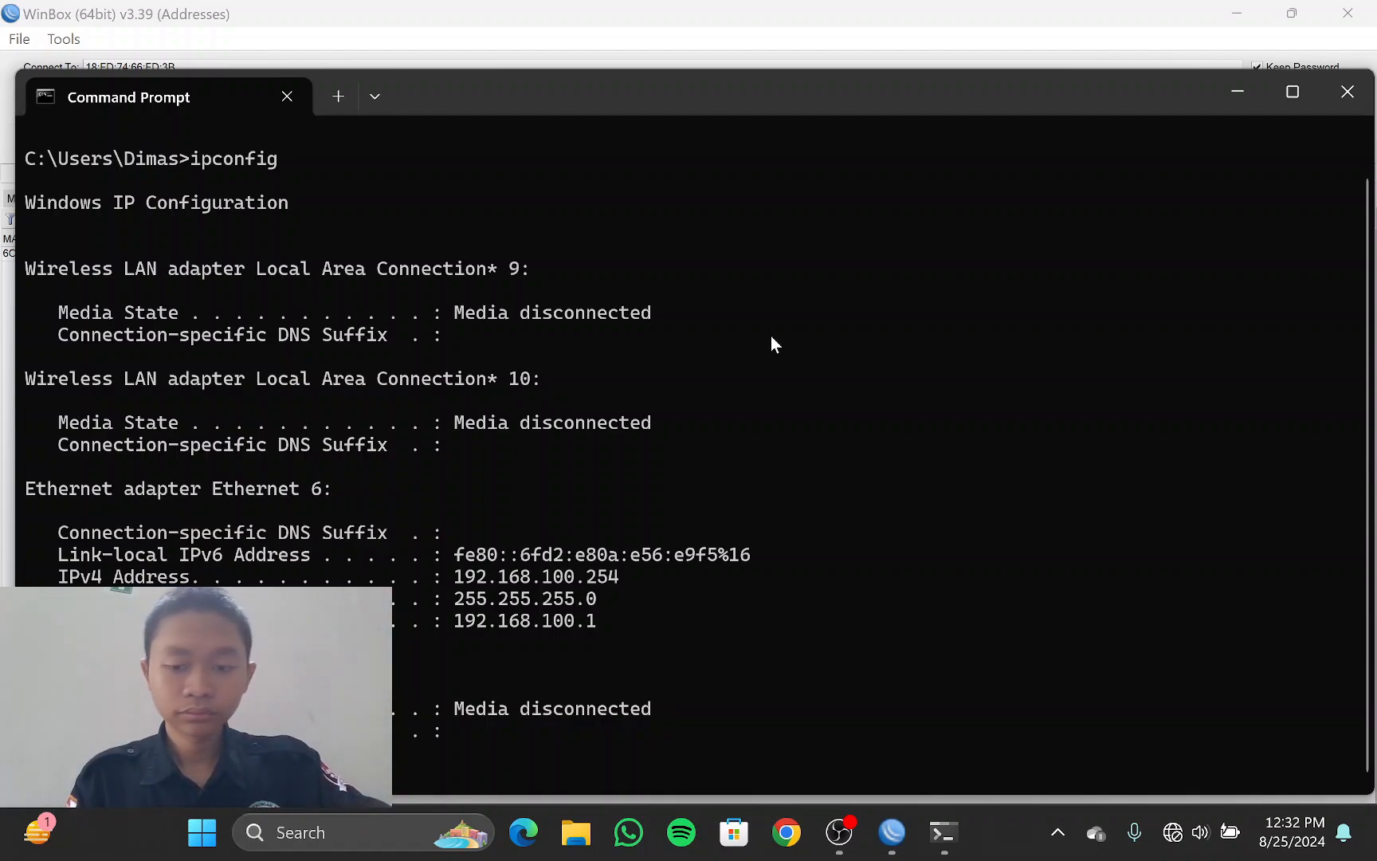
Return to WinBox and refresh the neighbor list to check the router's IP address.
click(1066, 56)
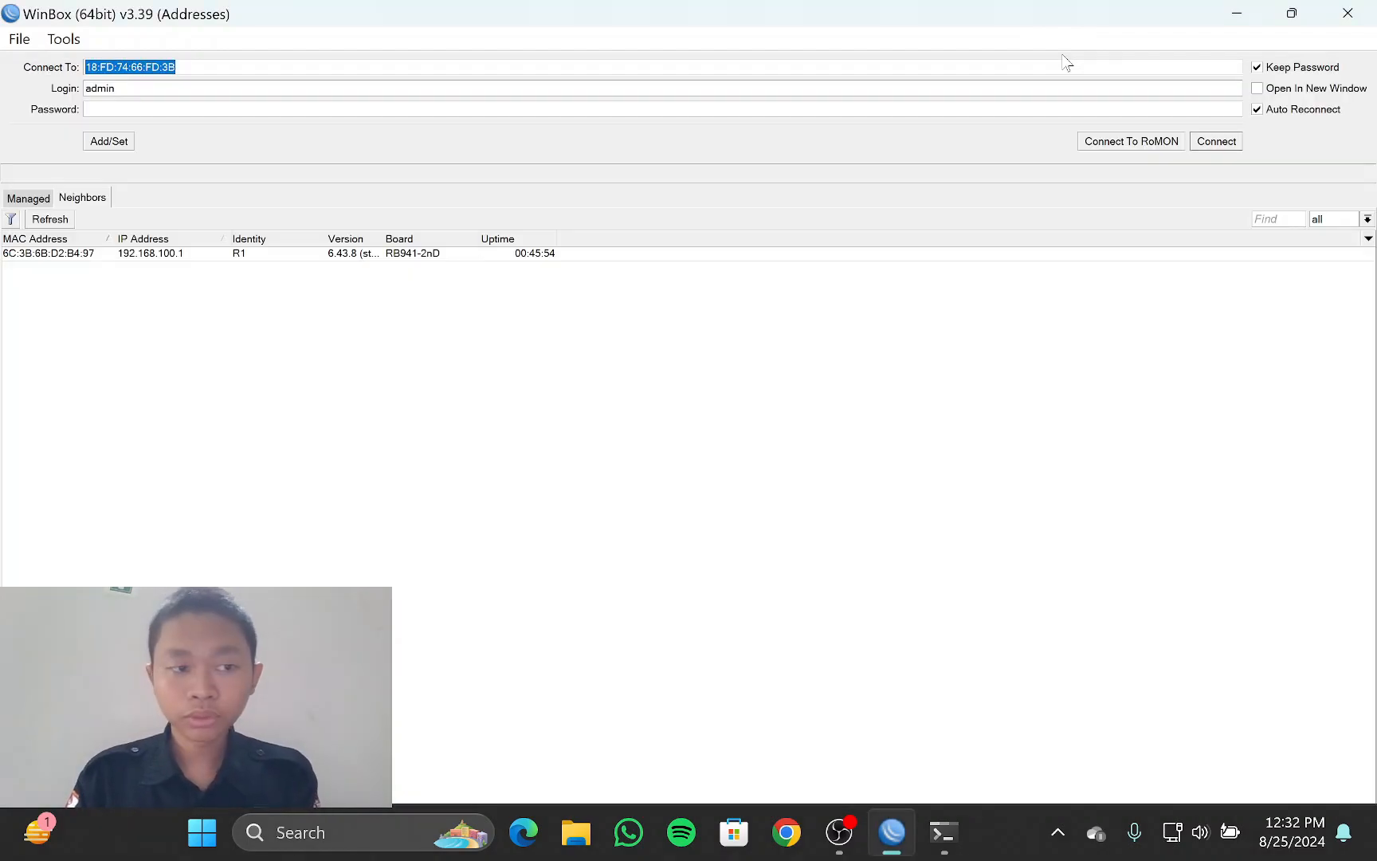
click(60, 224)
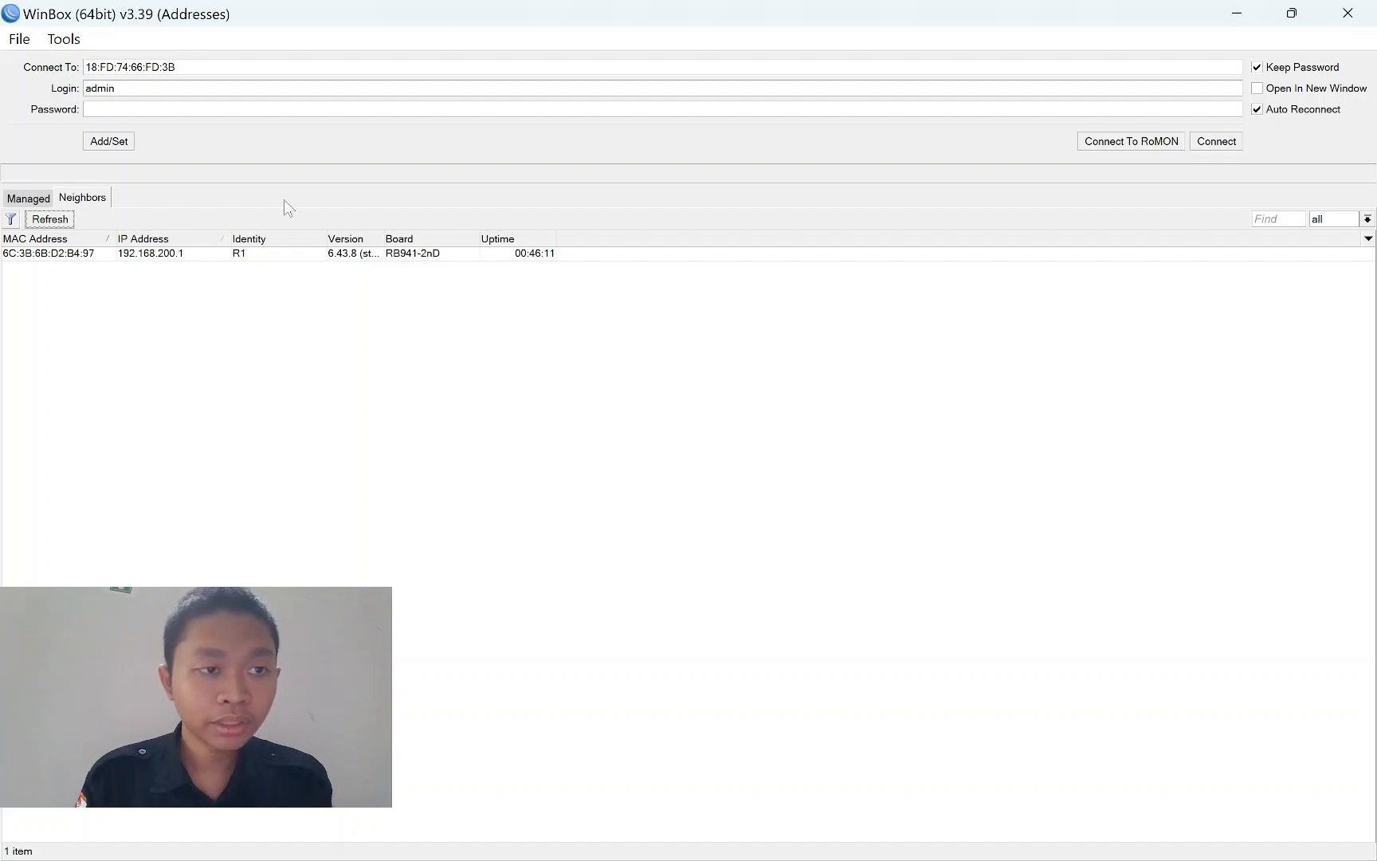
Switch back to Command Prompt, rerun ipconfig to check the Ethernet adapter's addressing, and close the window.
mouse_move(777, 859)
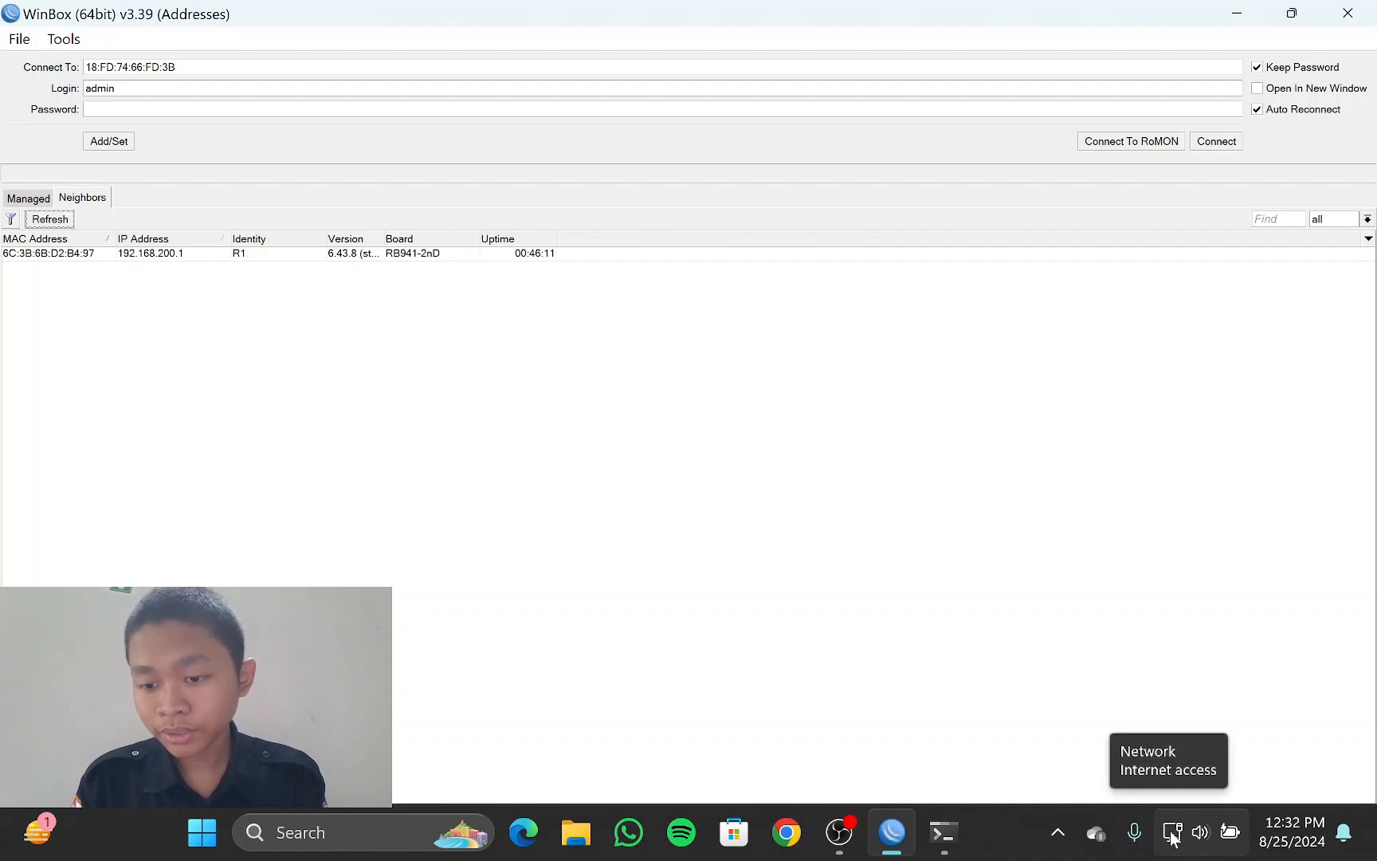
click(943, 832)
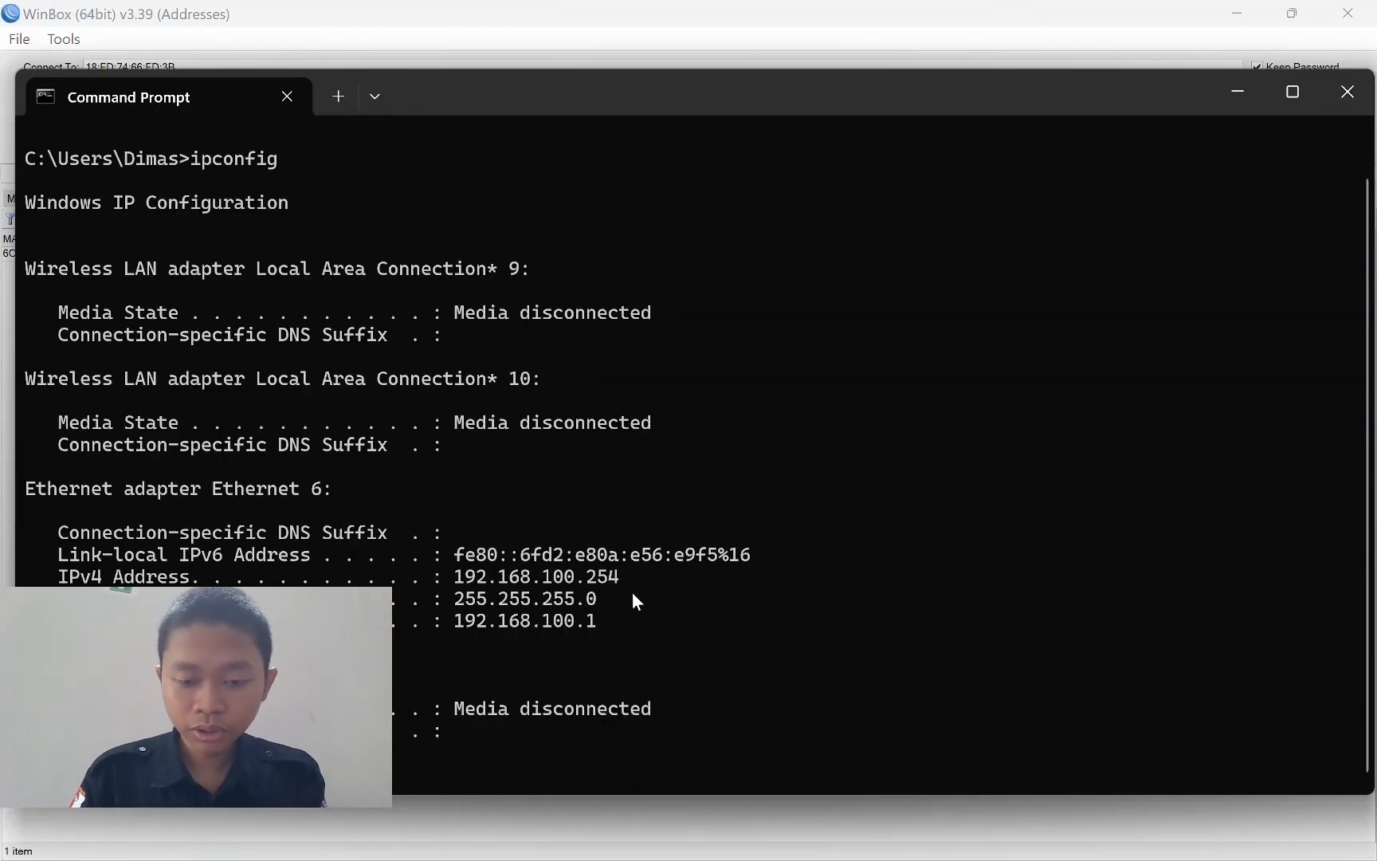
scroll(631, 592, down, 2)
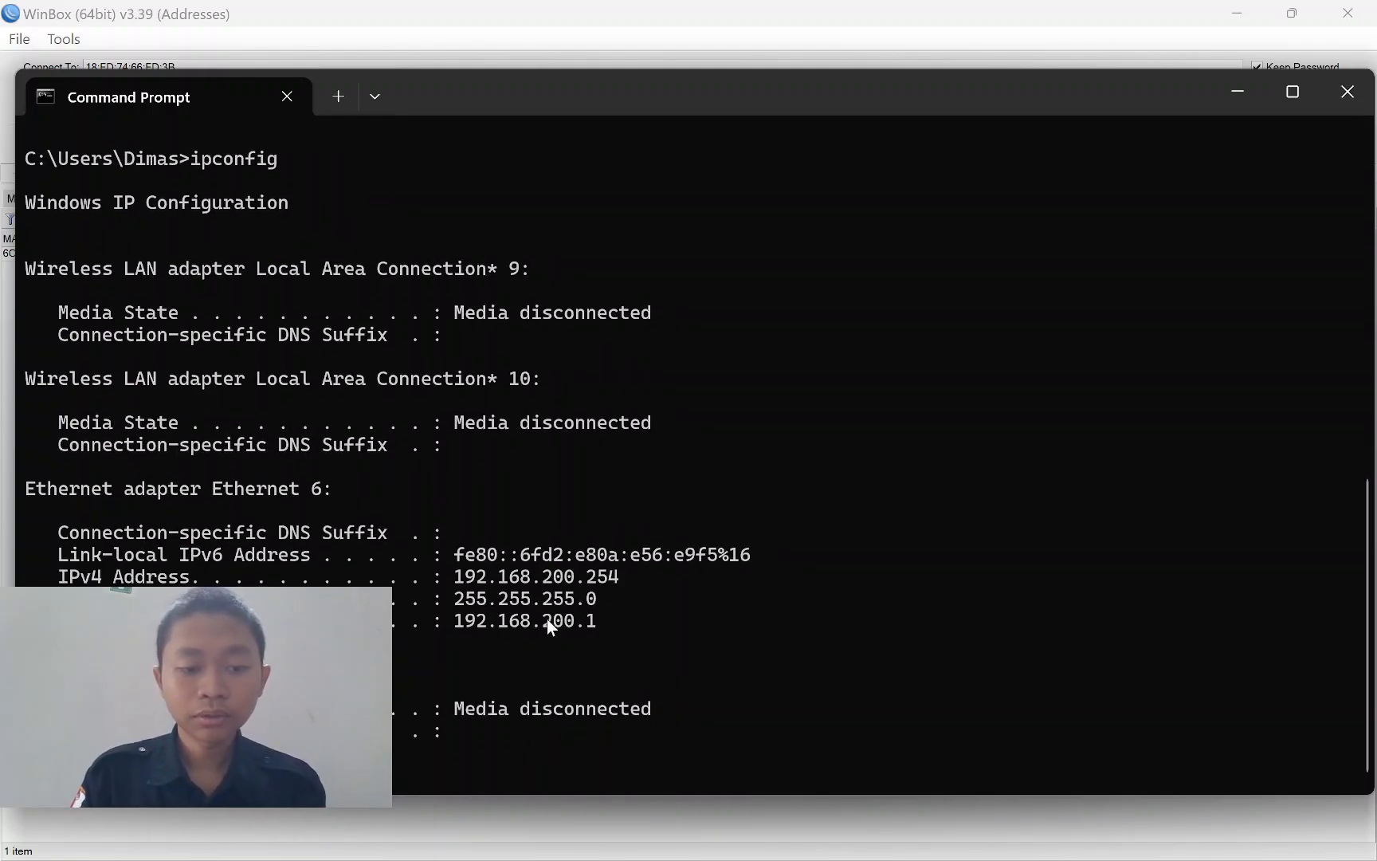
click(1347, 92)
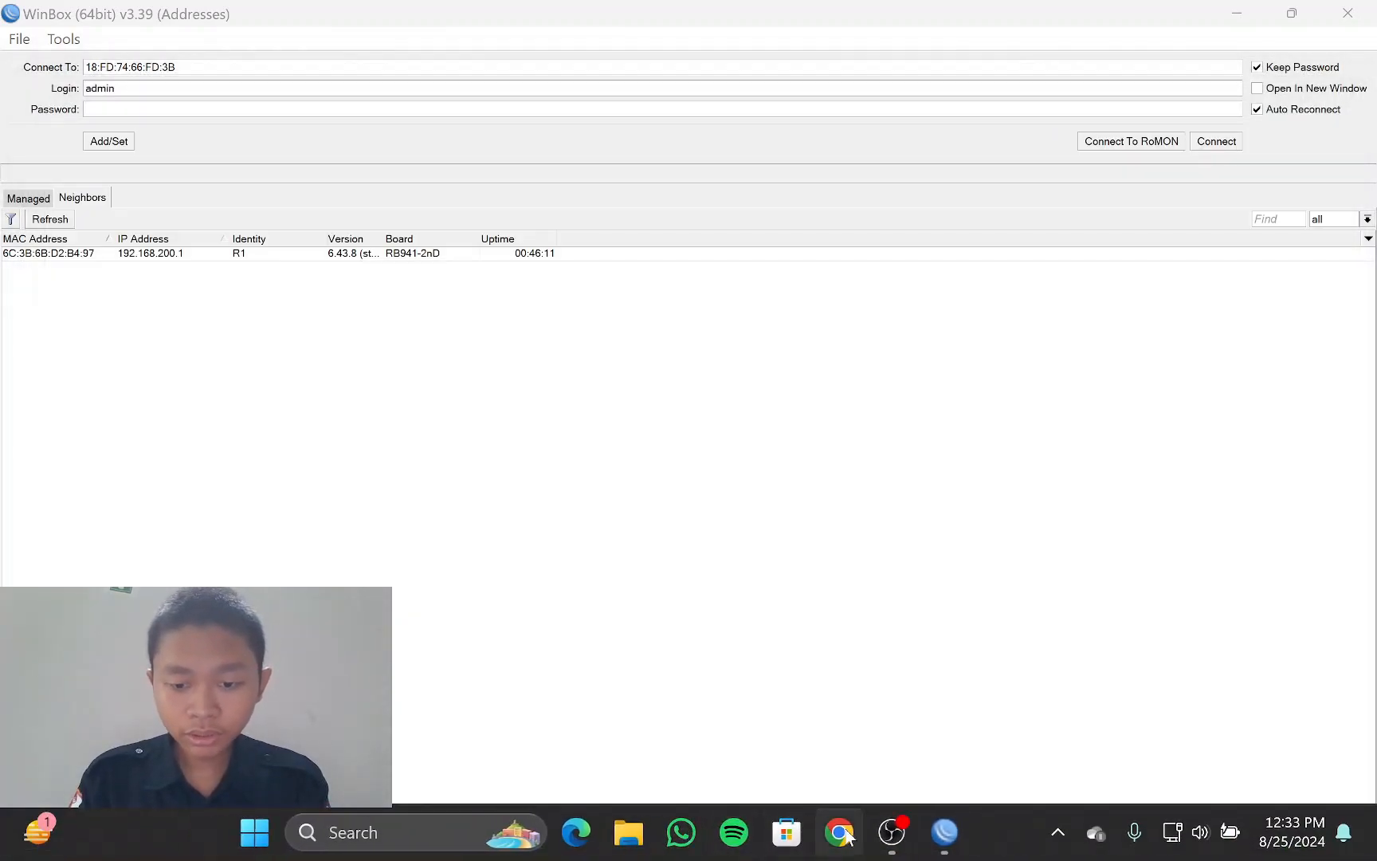
Open Chrome again and search Google for "test speed".
click(843, 833)
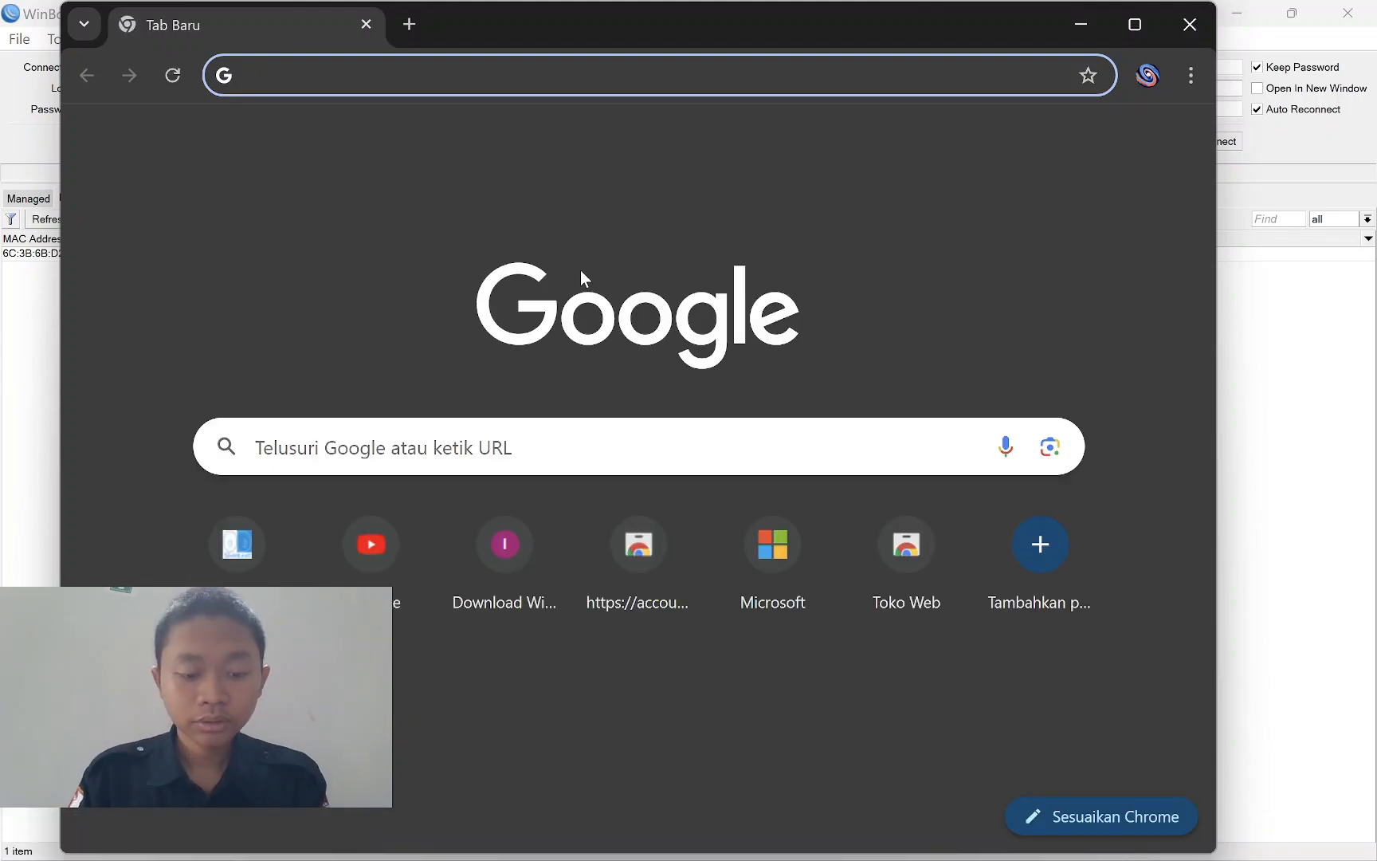
text(tewst)
key(BackSpace)
key(BackSpace)
key(BackSpace)
key(BackSpace)
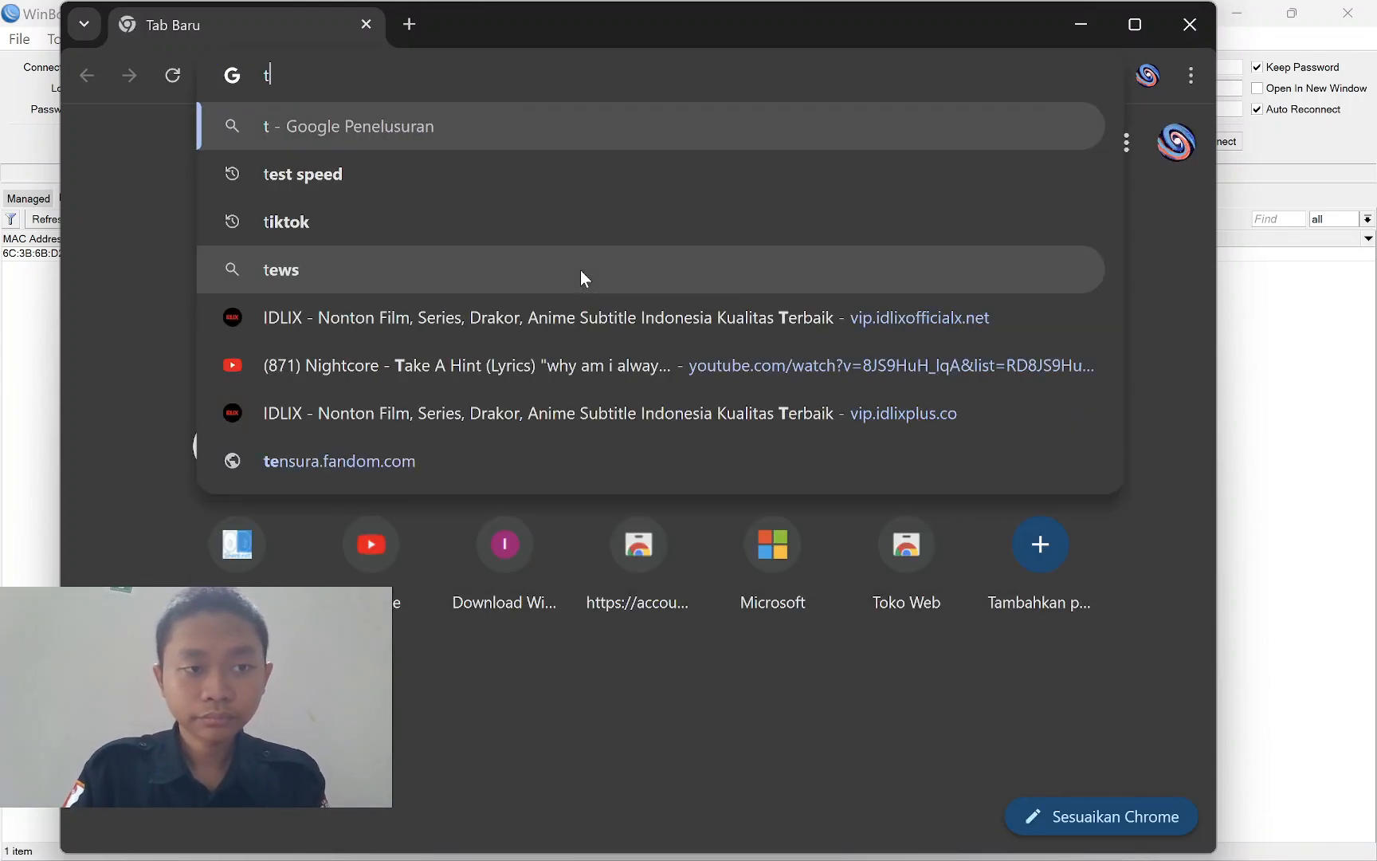
text(est)
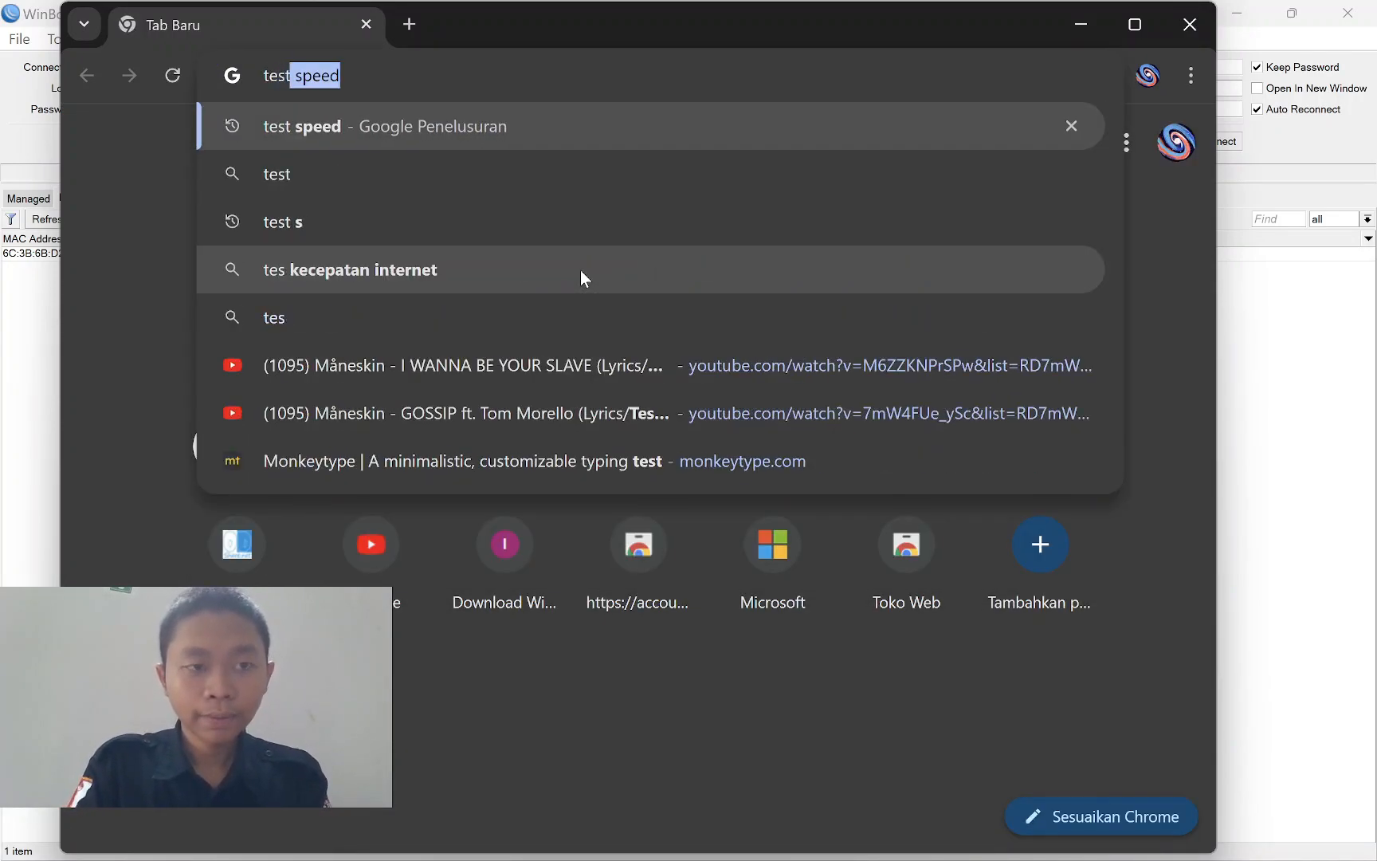
key(Return)
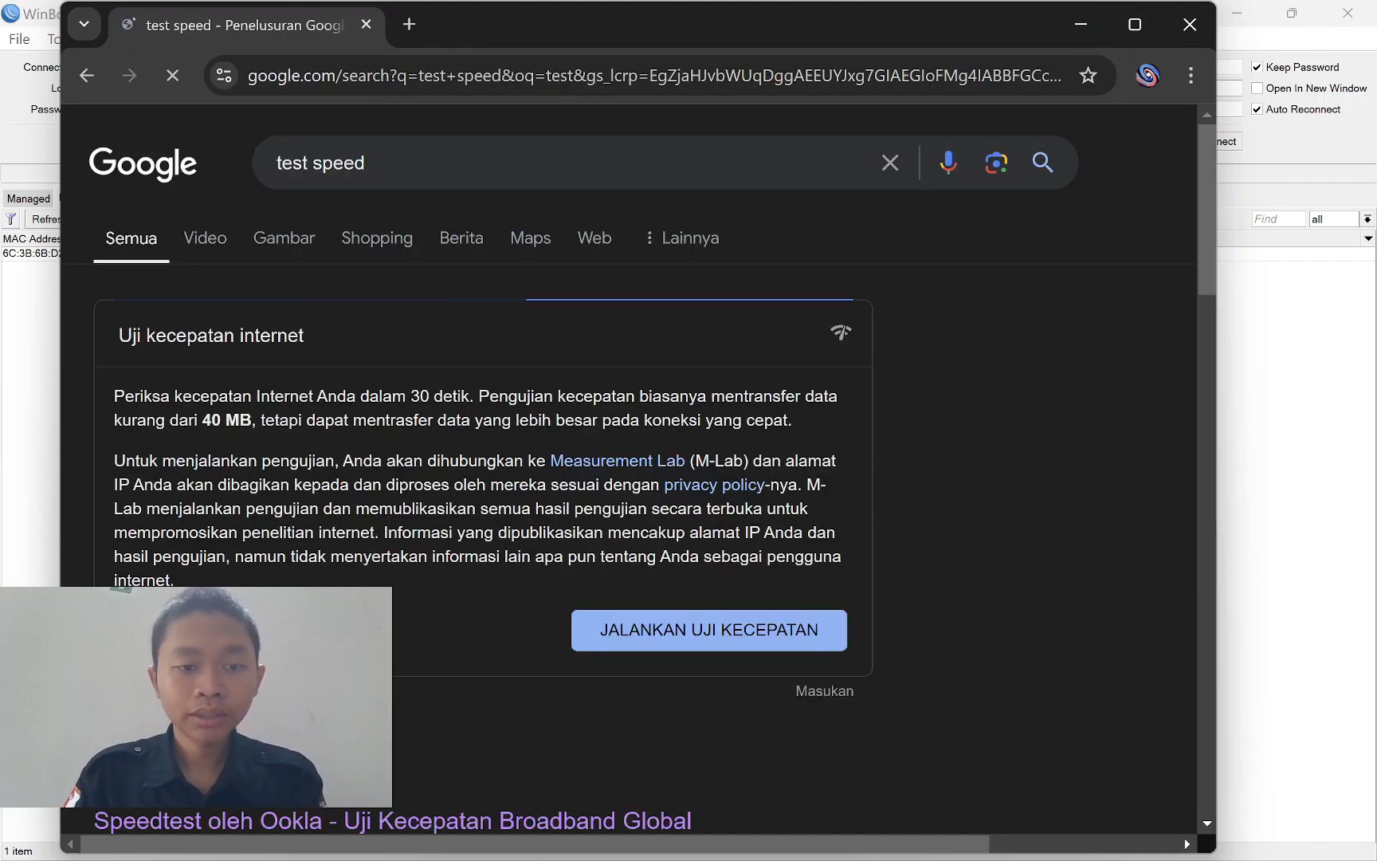
Start Google's internet speed test on the current connection, stop it during the download test, and close the browser.
scroll(688, 459, down, 1)
click(676, 516)
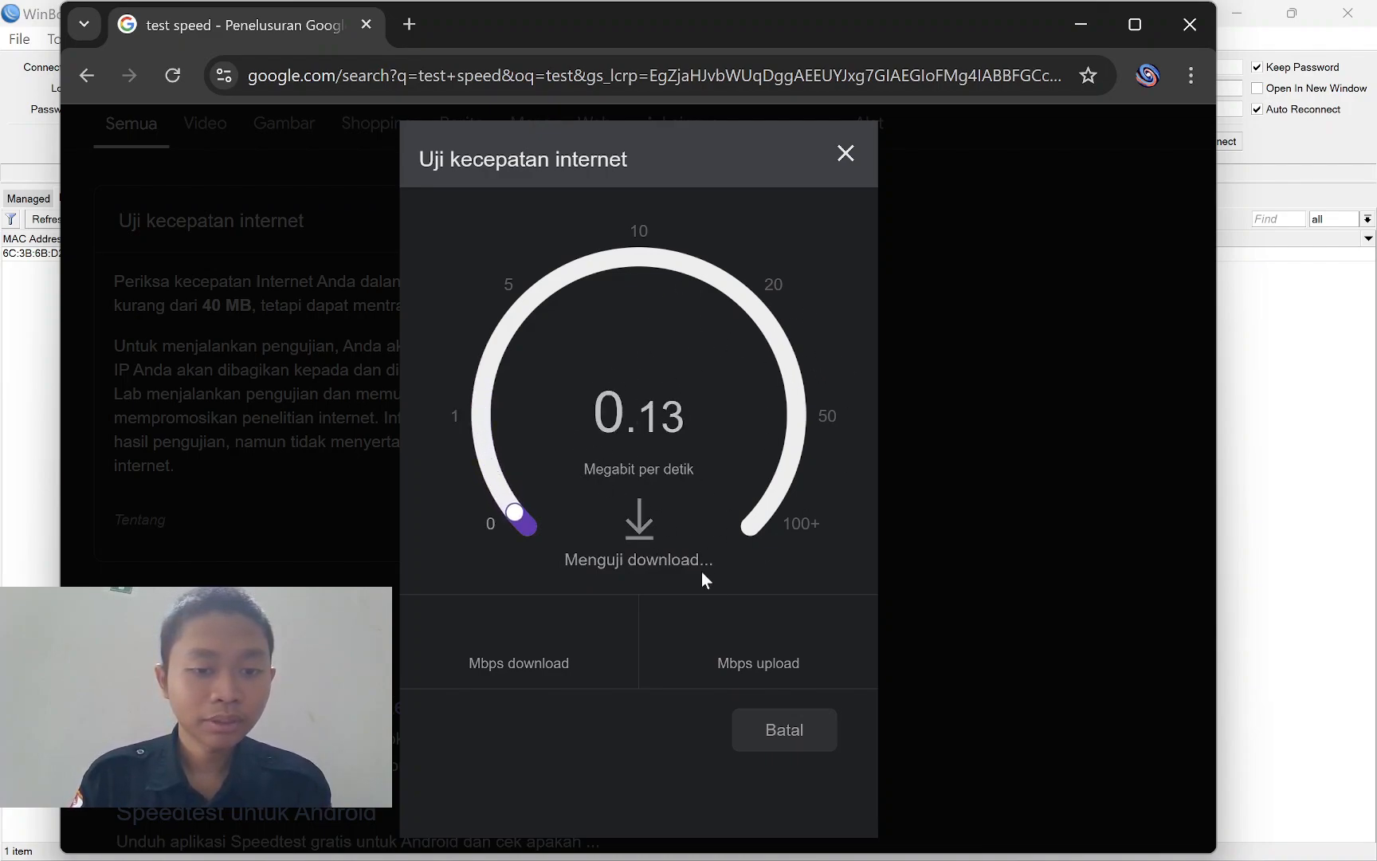
click(844, 158)
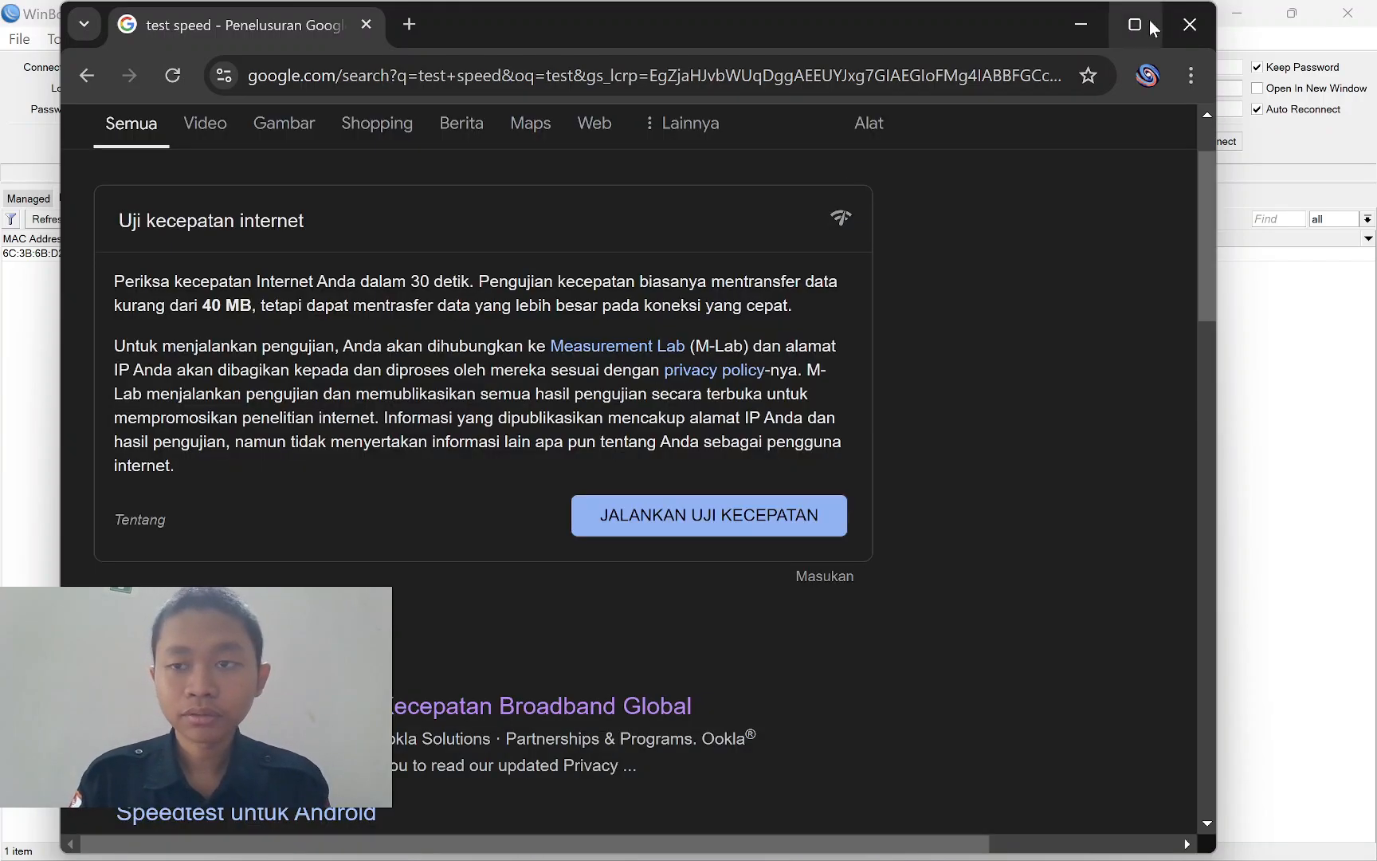
click(1189, 25)
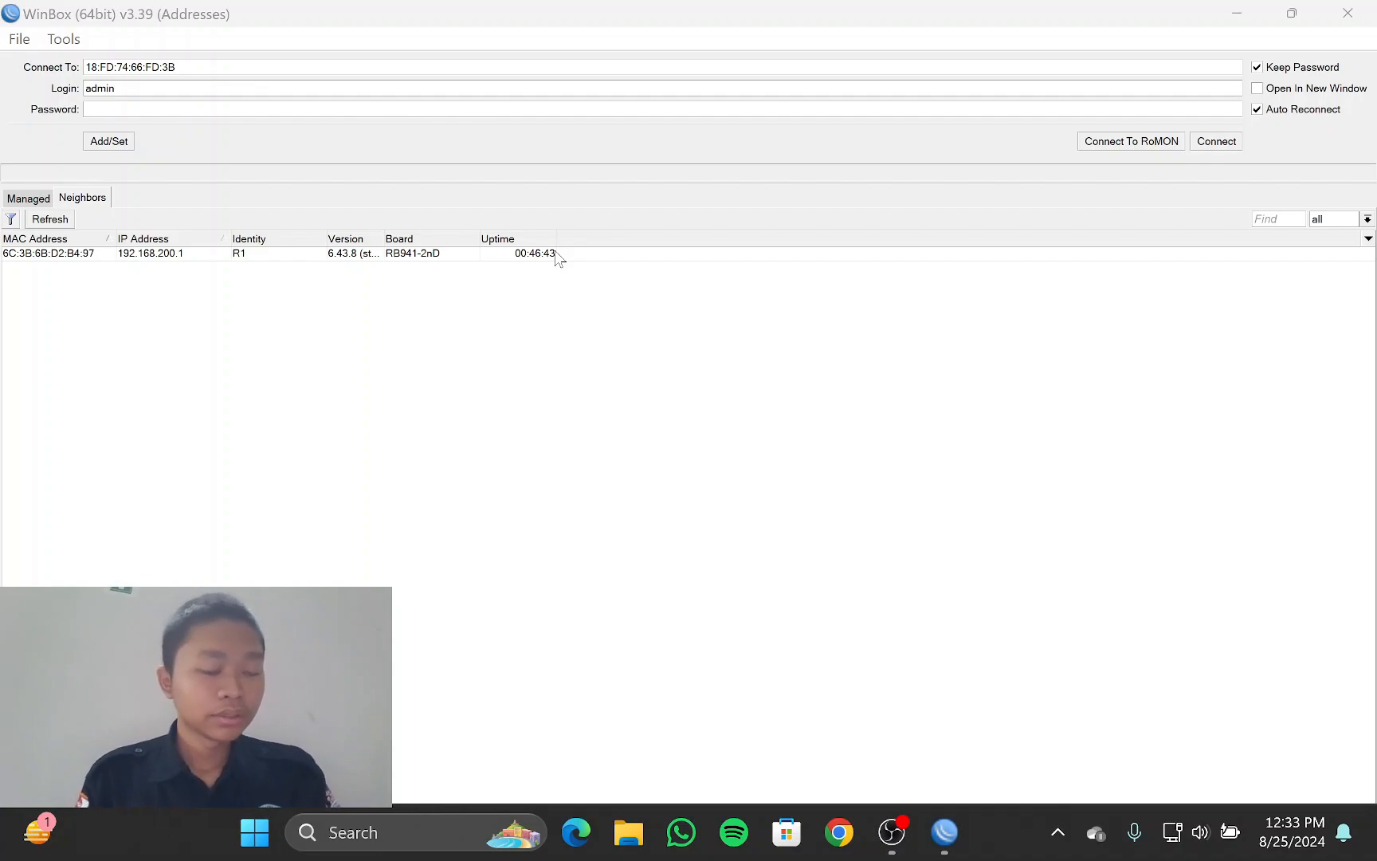
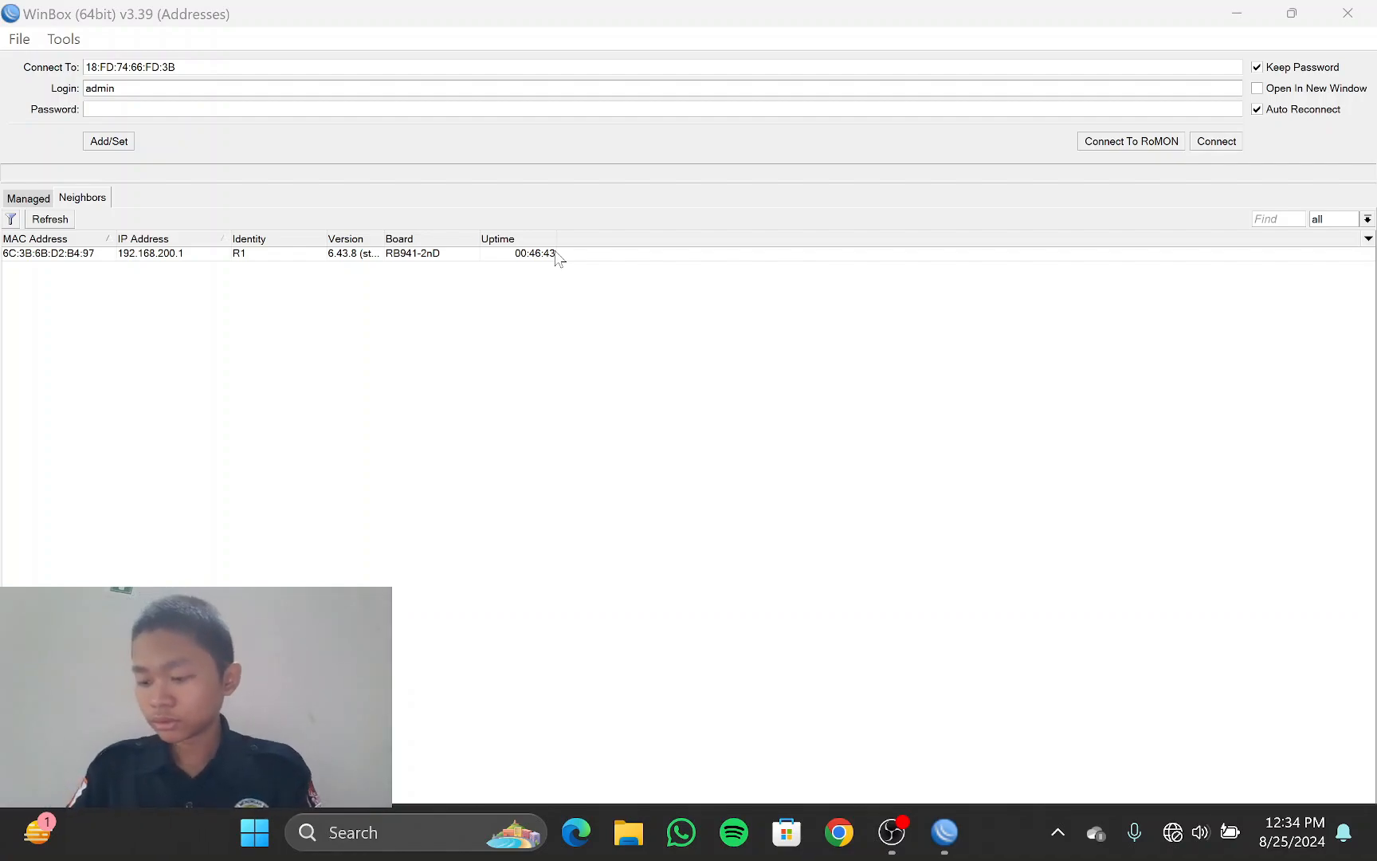
Refresh the WinBox neighbor list and connect to the MikroTik router C4:AD:34:54:15:76 with the admin login.
click(54, 225)
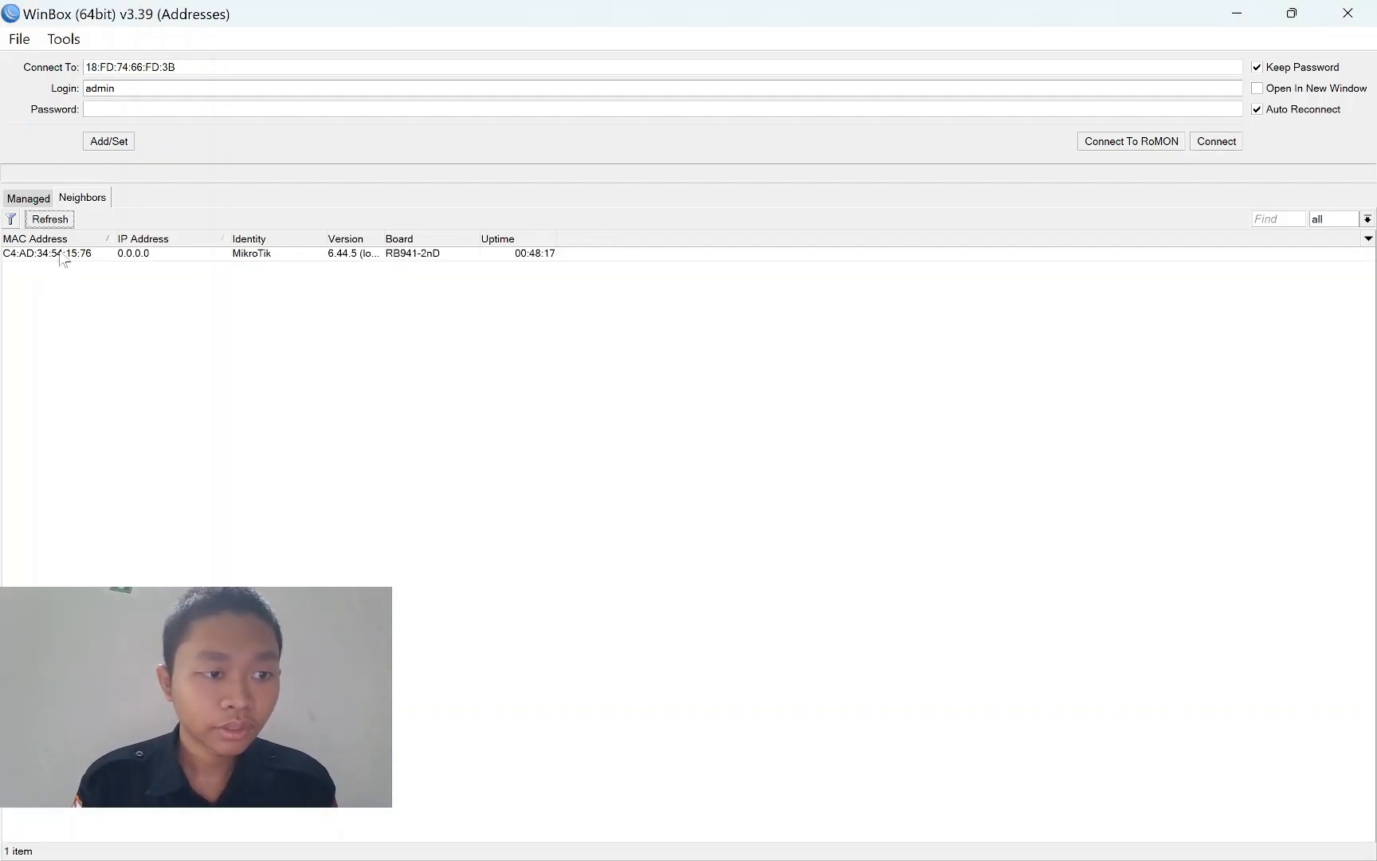
click(39, 254)
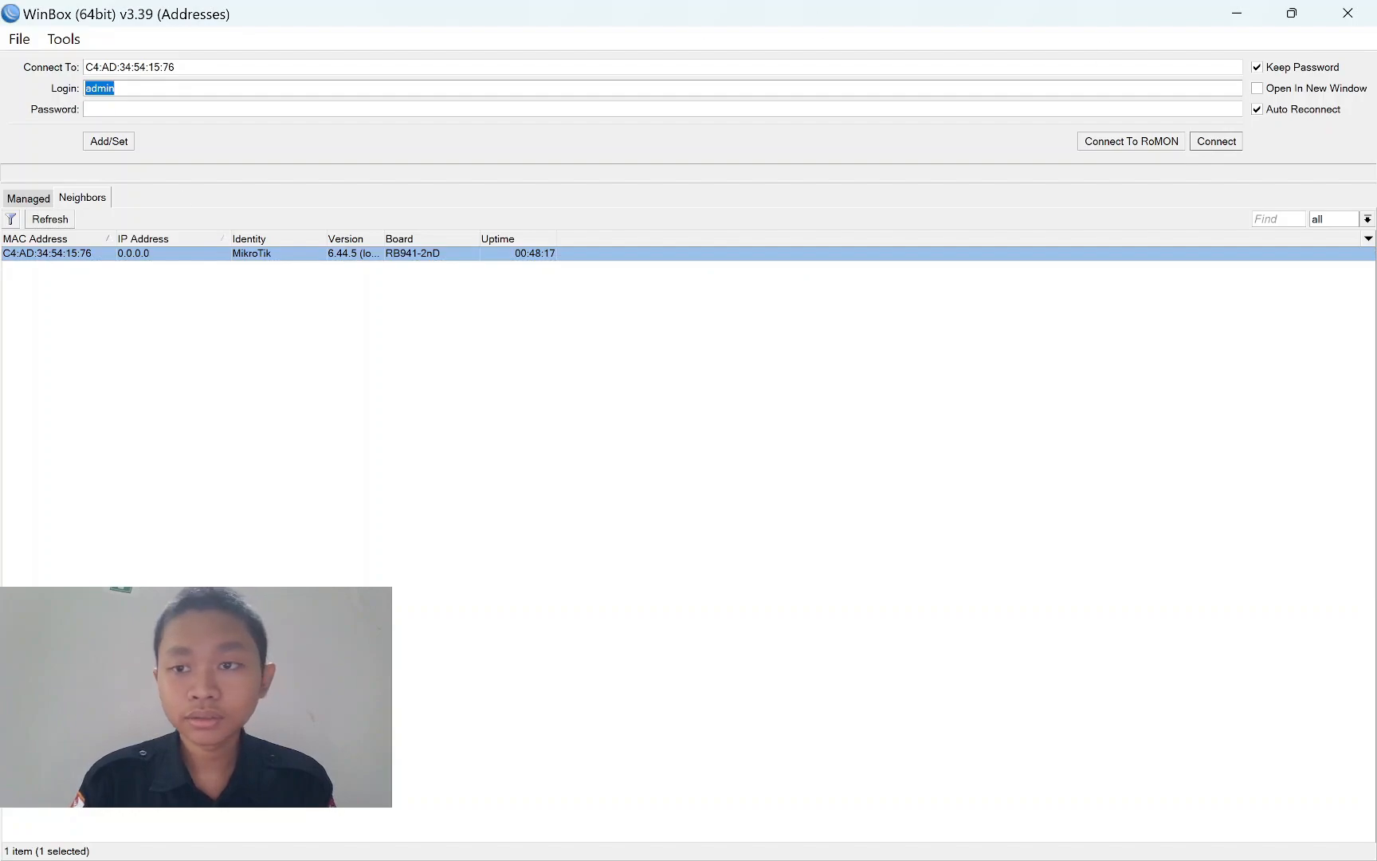
click(1216, 142)
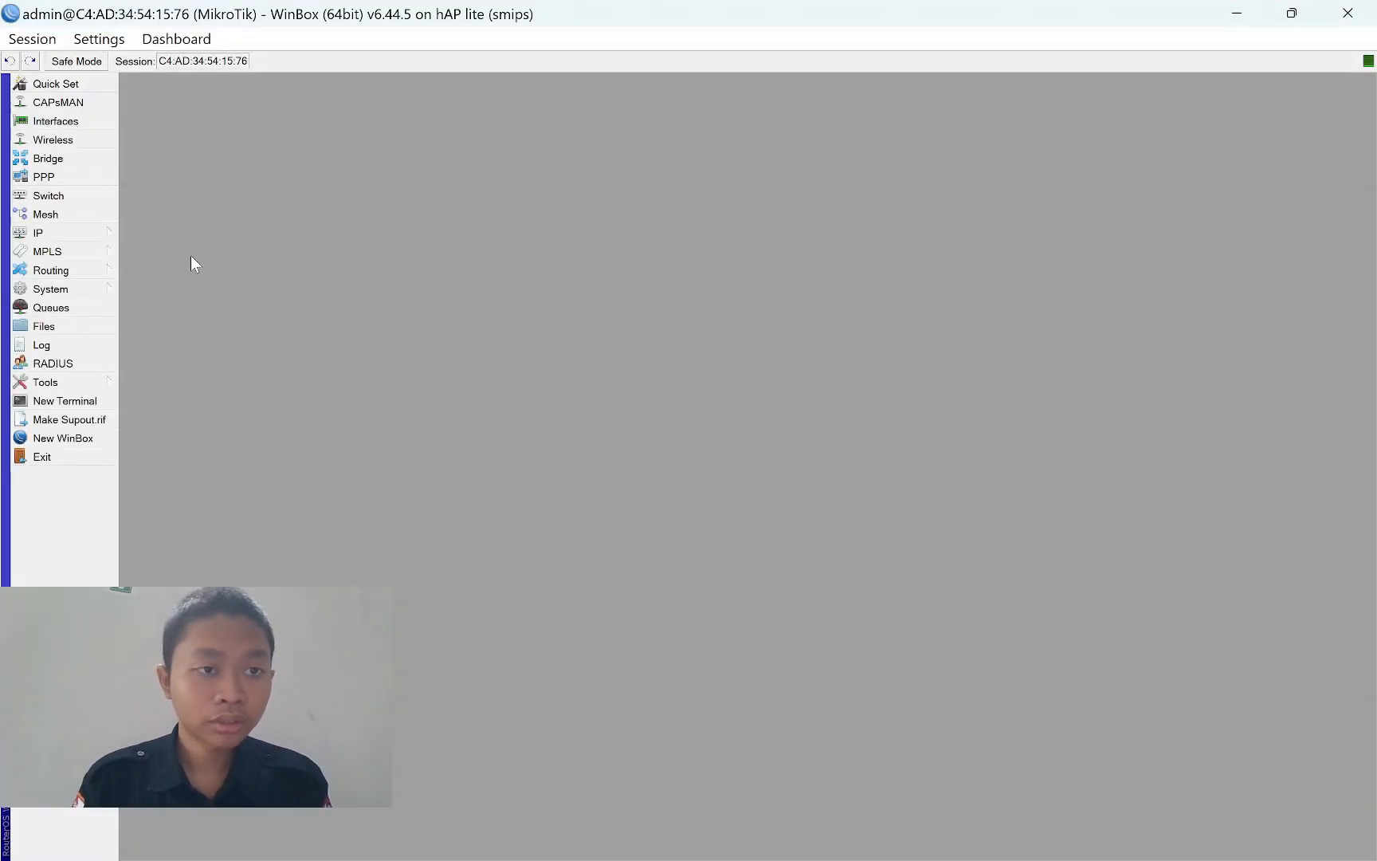
Set the router's system identity to R3.
click(80, 291)
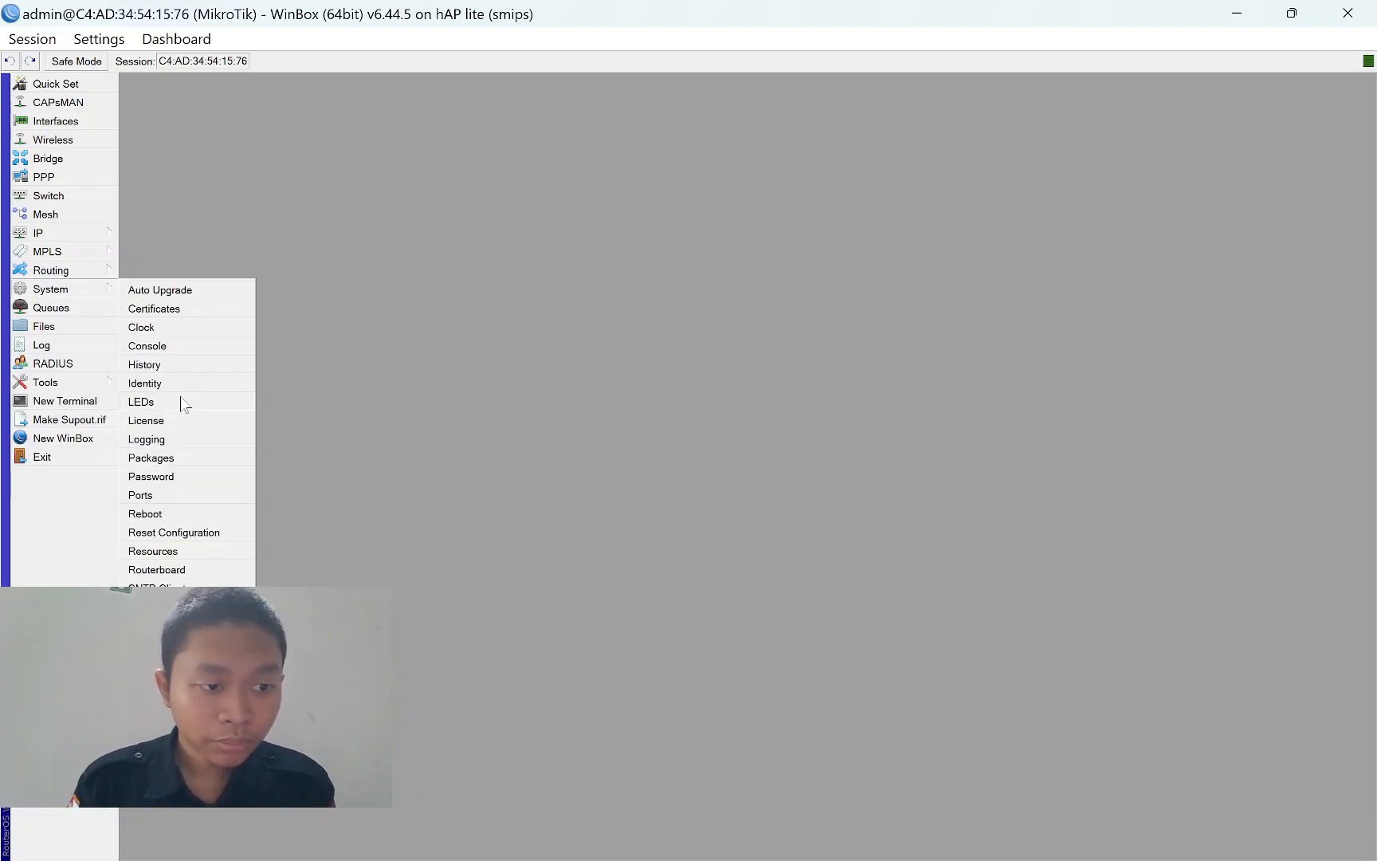
click(177, 383)
key(BackSpace)
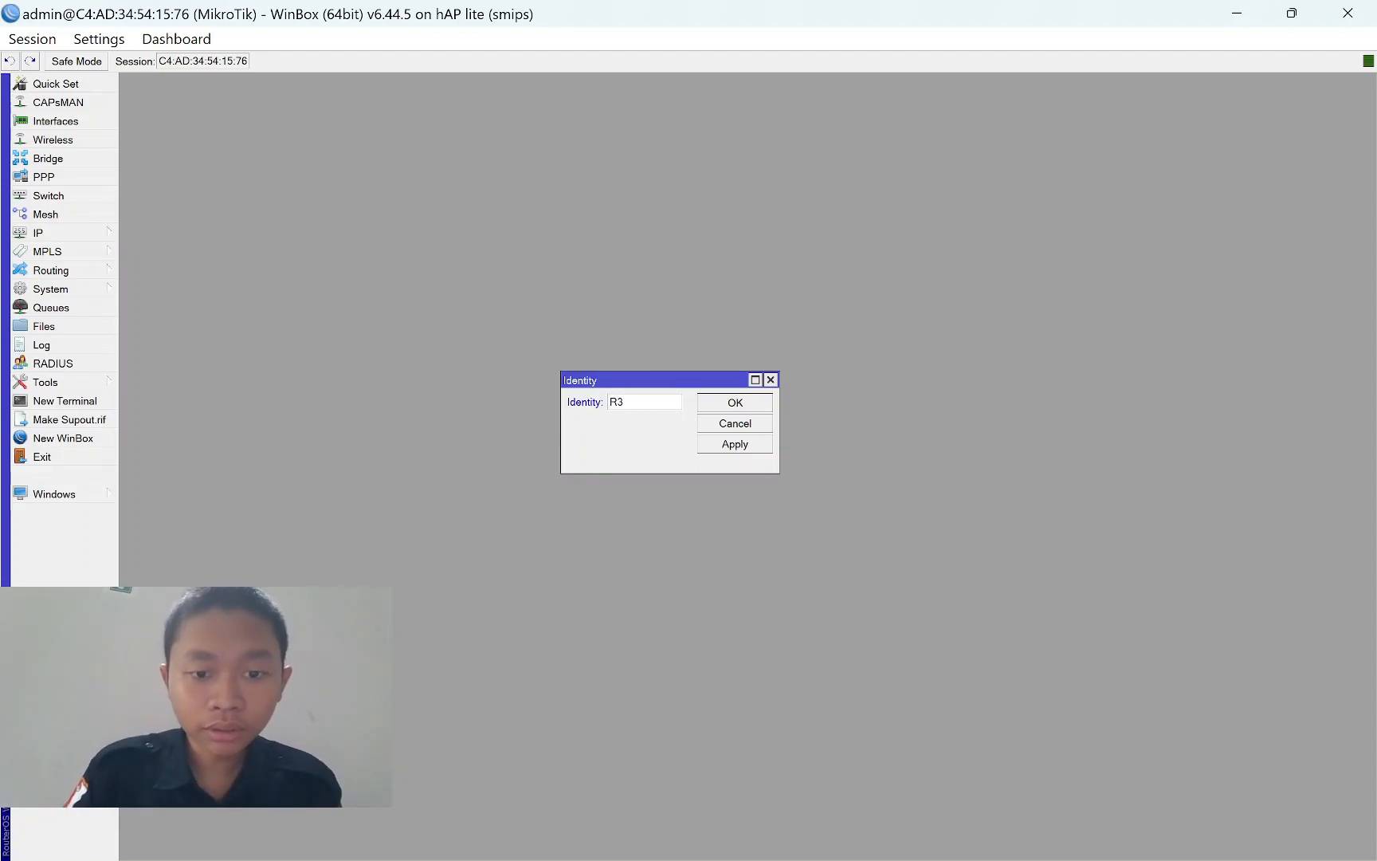
click(725, 445)
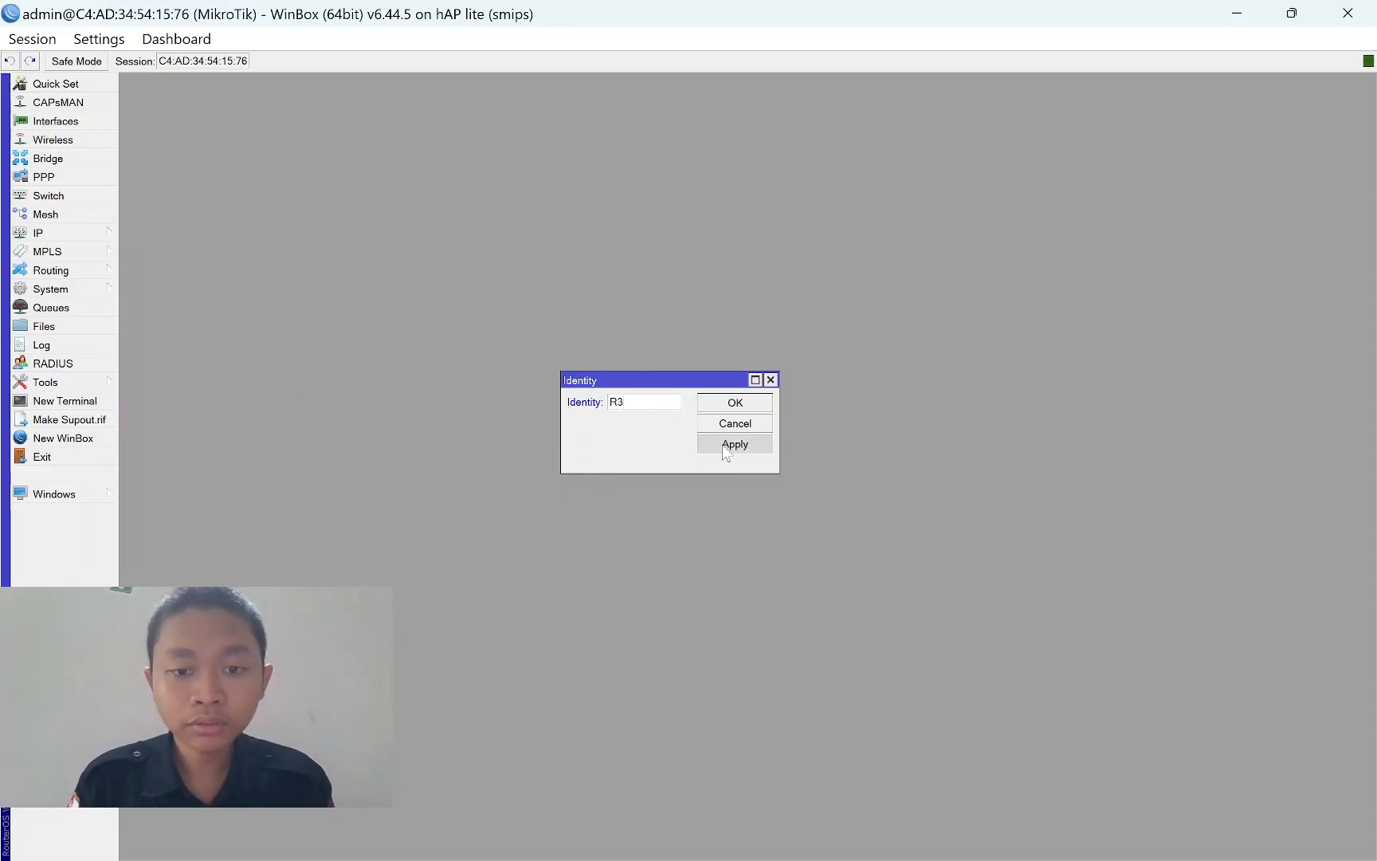
click(735, 402)
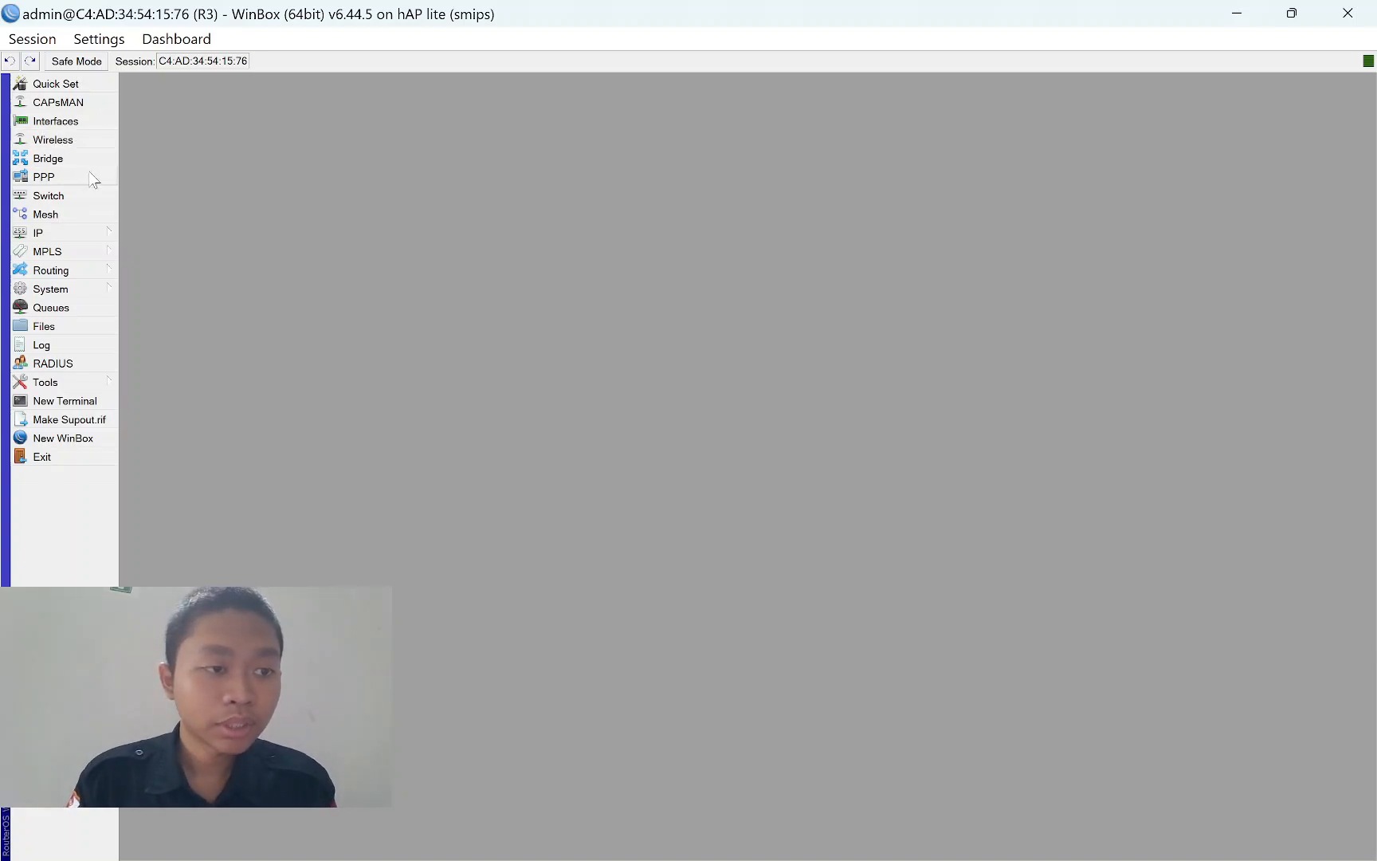
Rename the ether4 interface as "ether4 - TR" in the interface list.
click(73, 125)
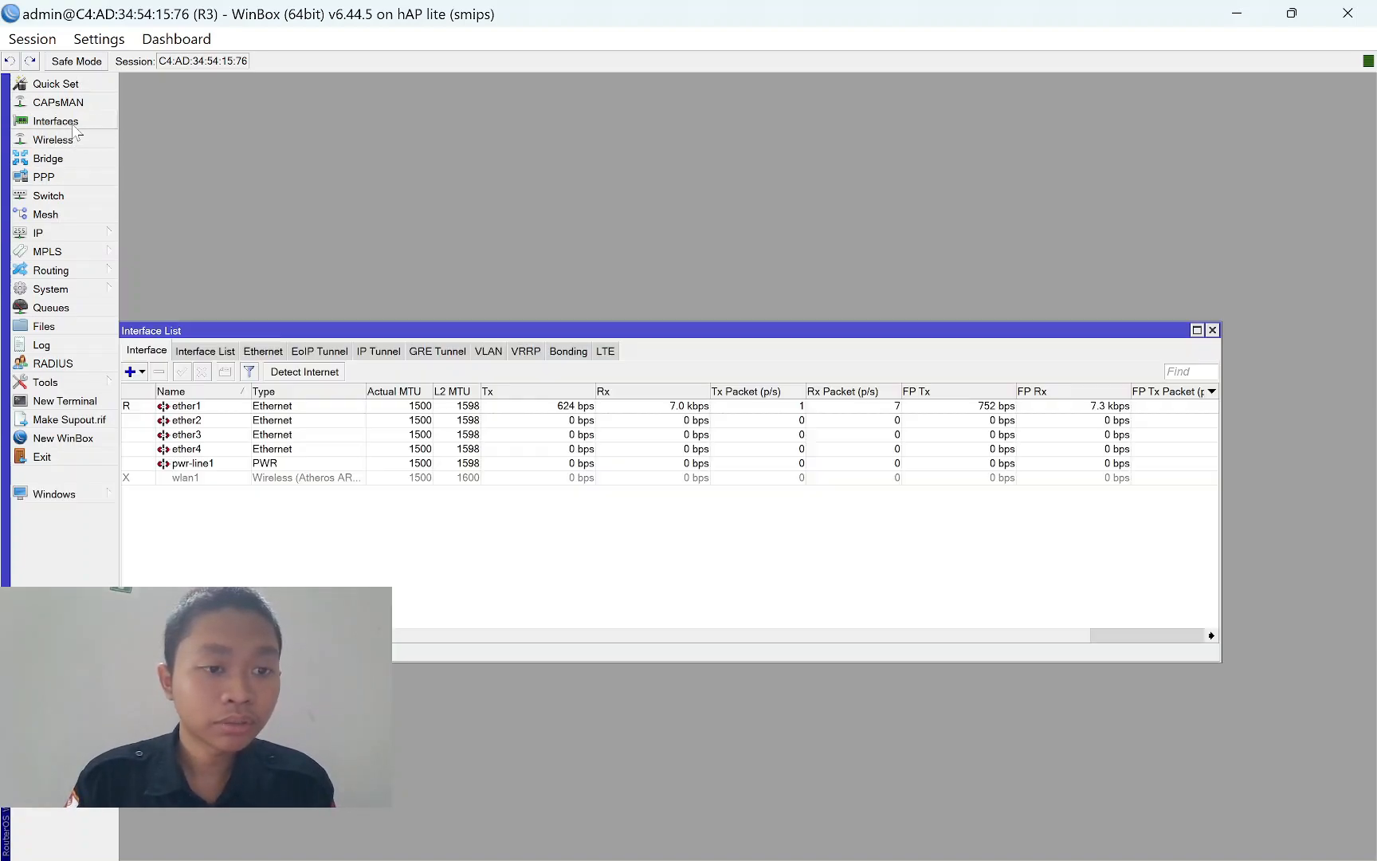
click(217, 451)
double_click(216, 451)
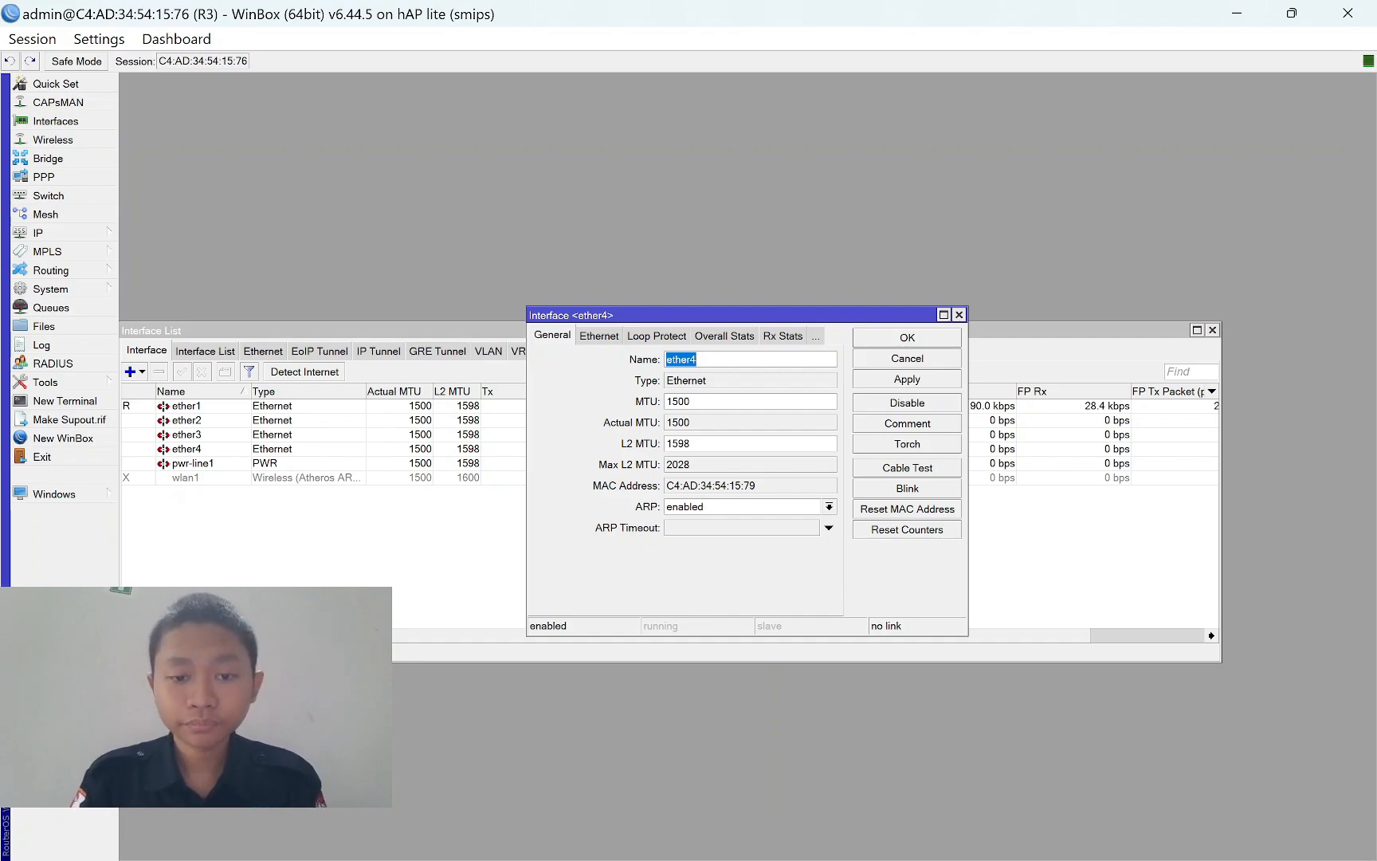
key(Right)
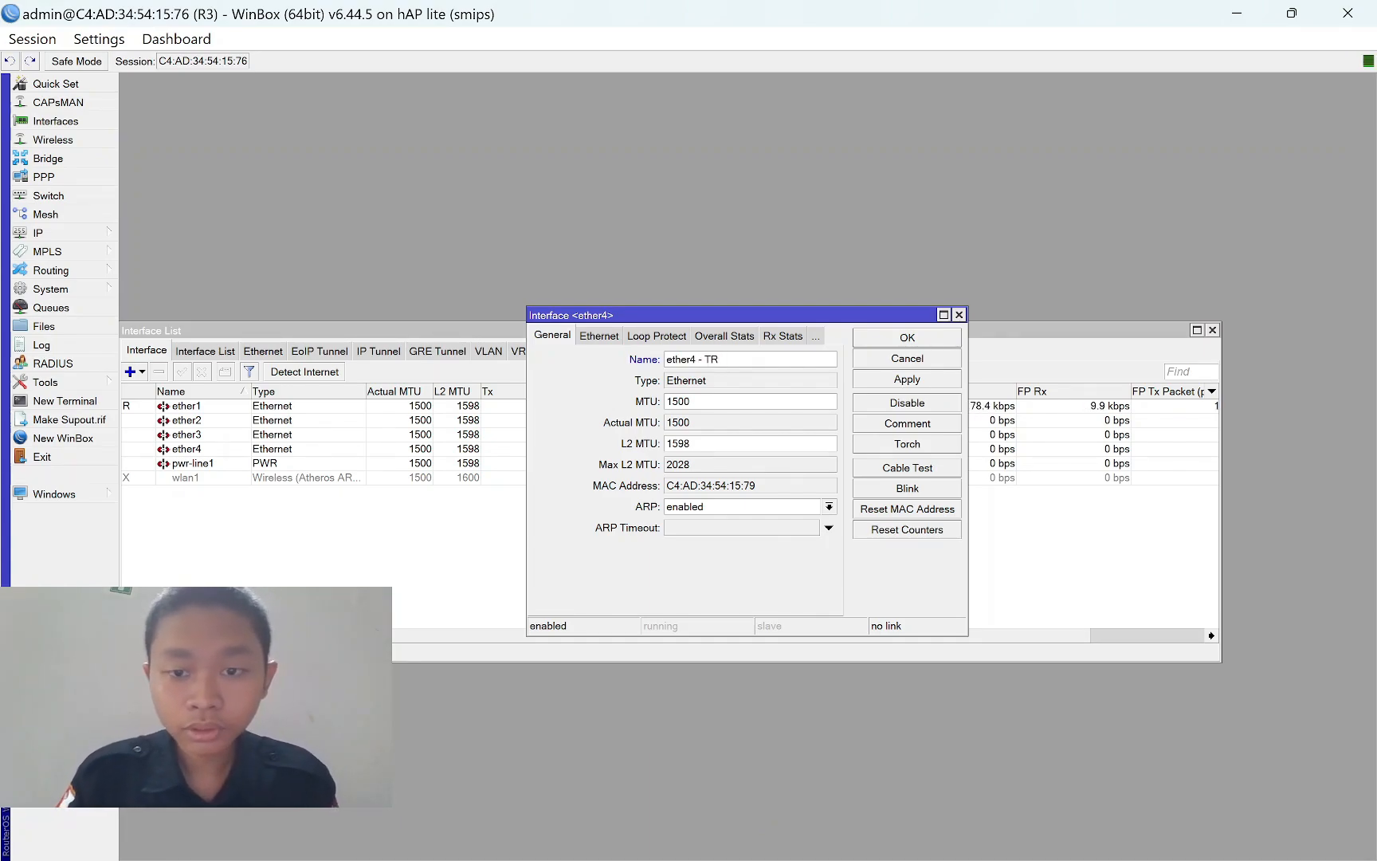
text(- TR)
click(902, 379)
click(905, 337)
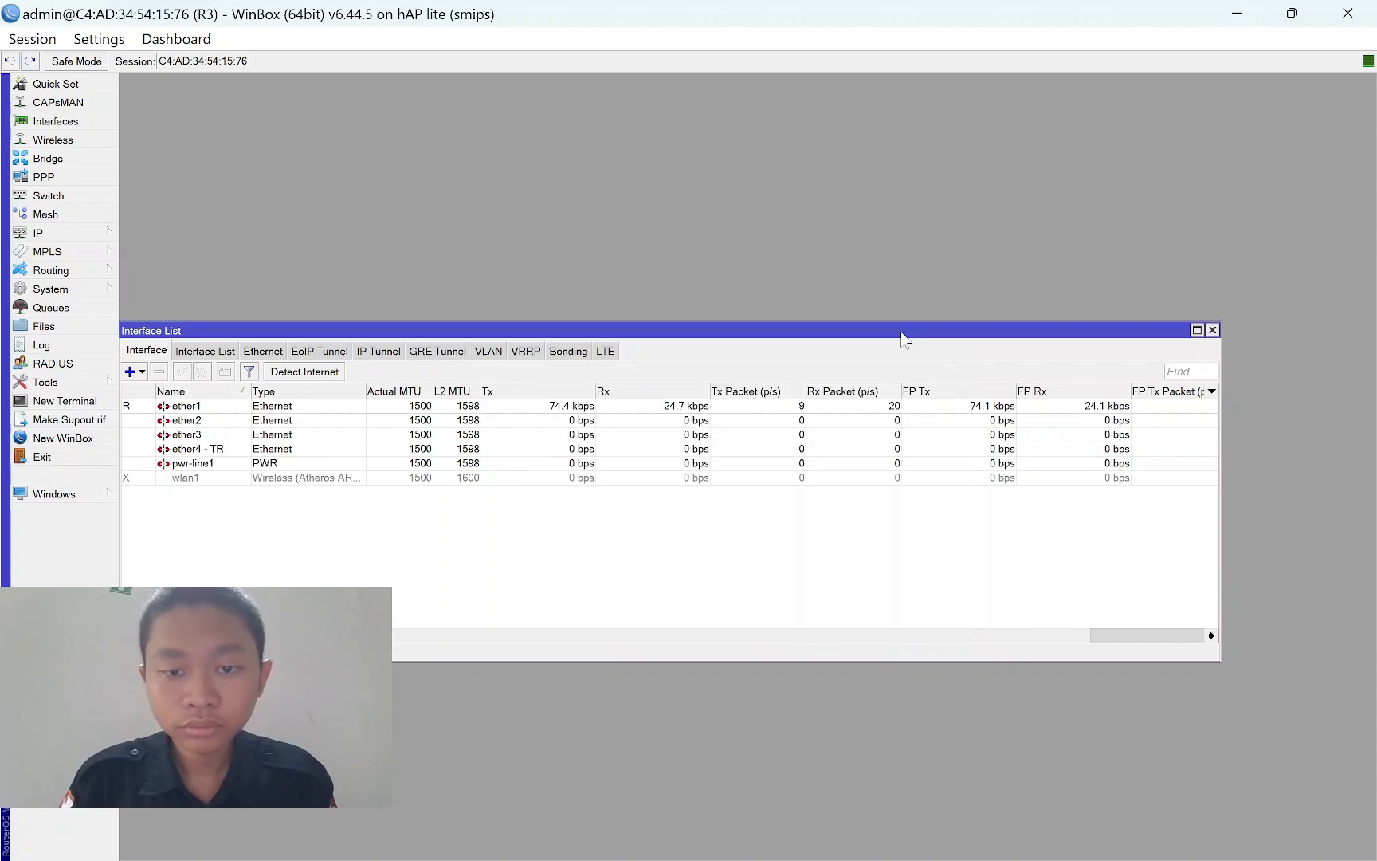
Rename the ether3 interface as "ether3 - R.MURID".
double_click(239, 435)
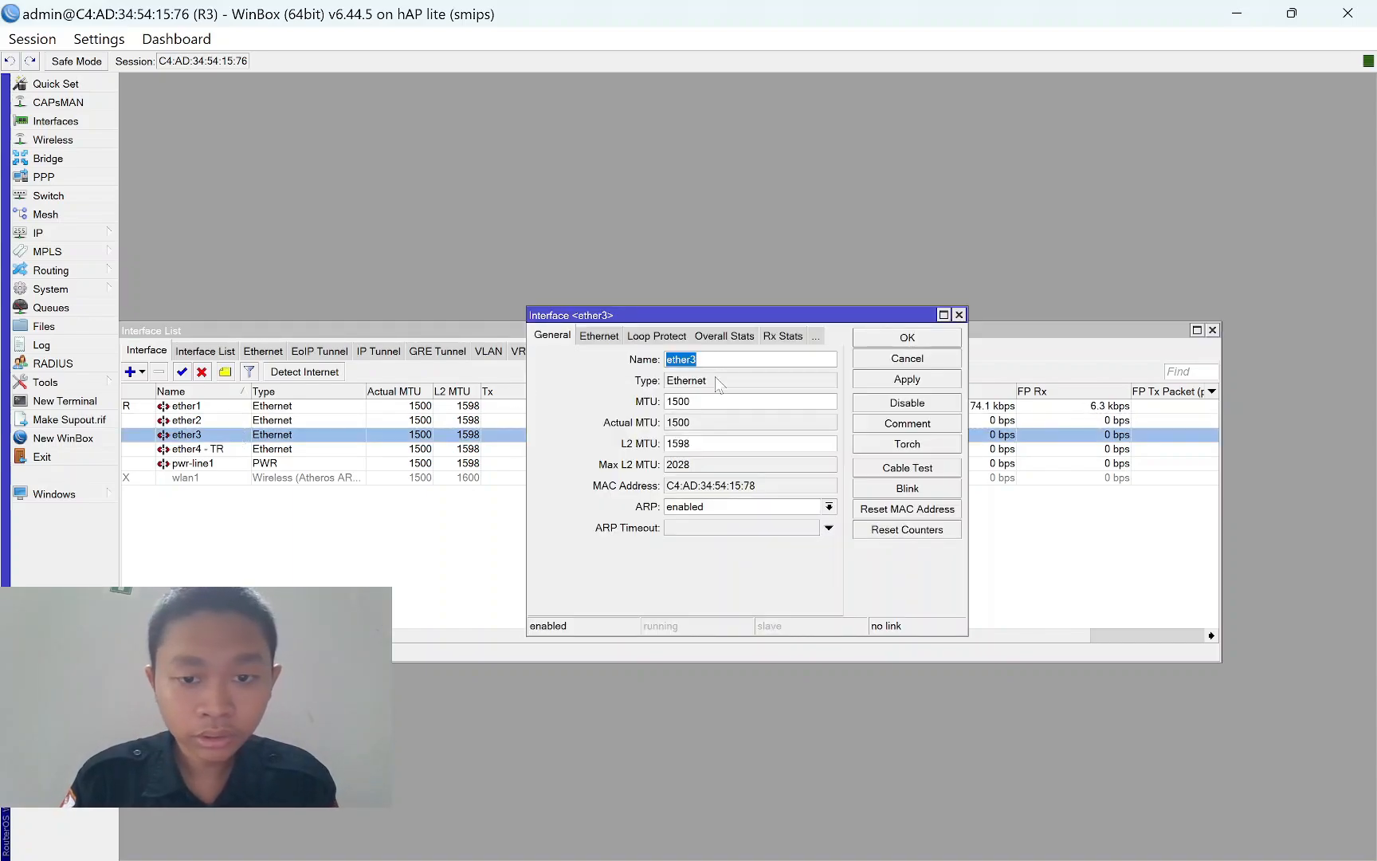
key(Right)
text(- )
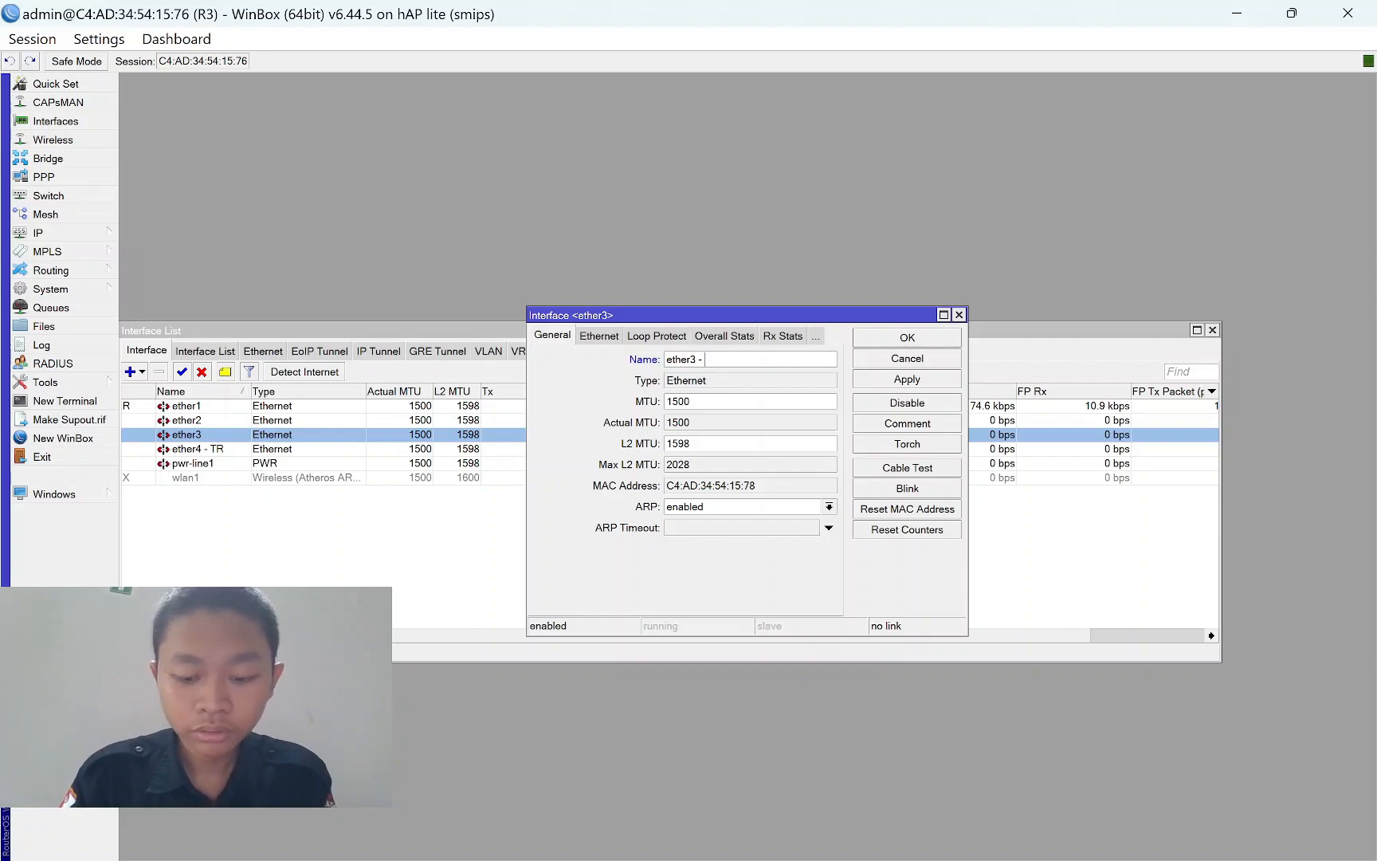
text(R)
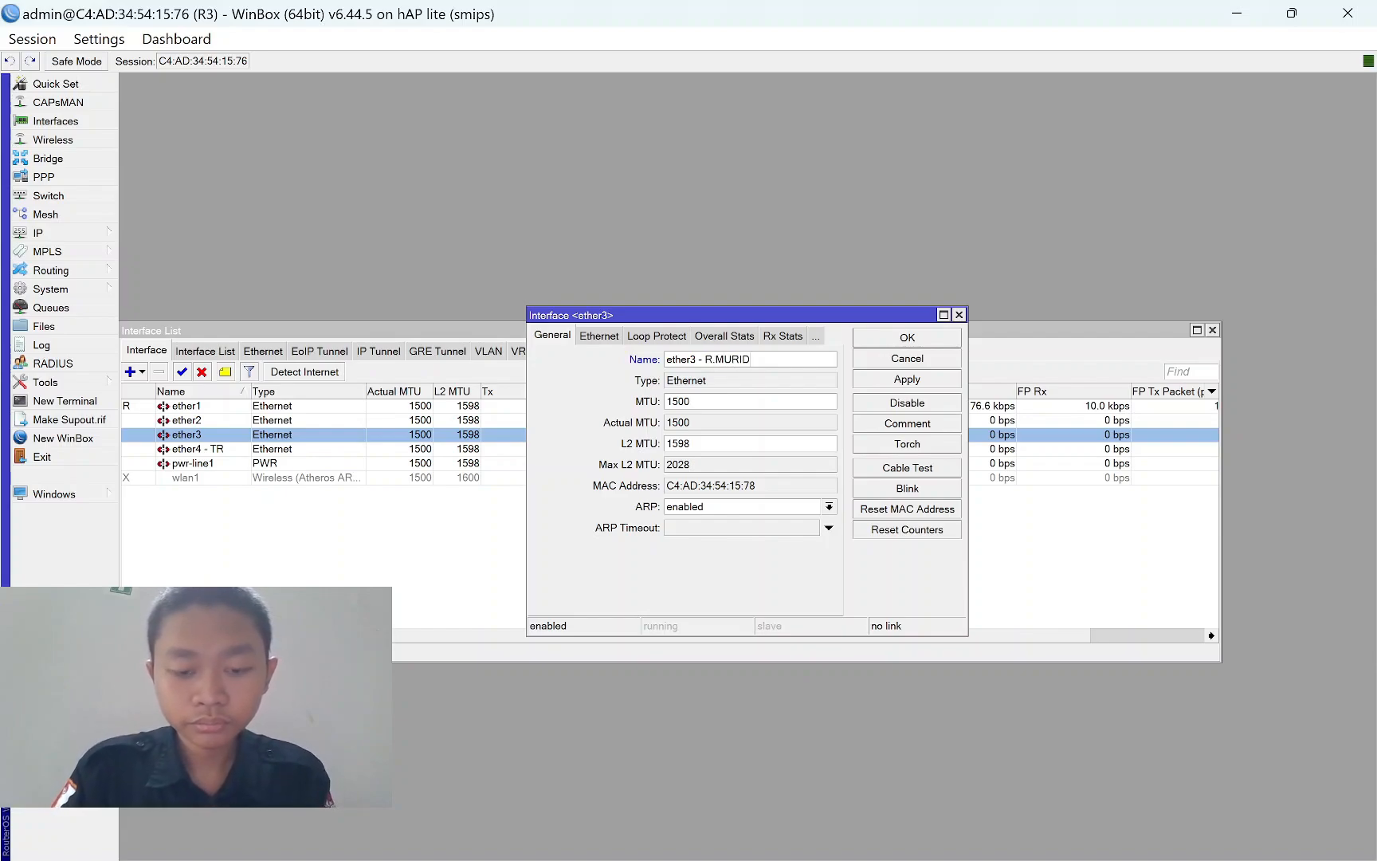
text(.MURID)
click(913, 381)
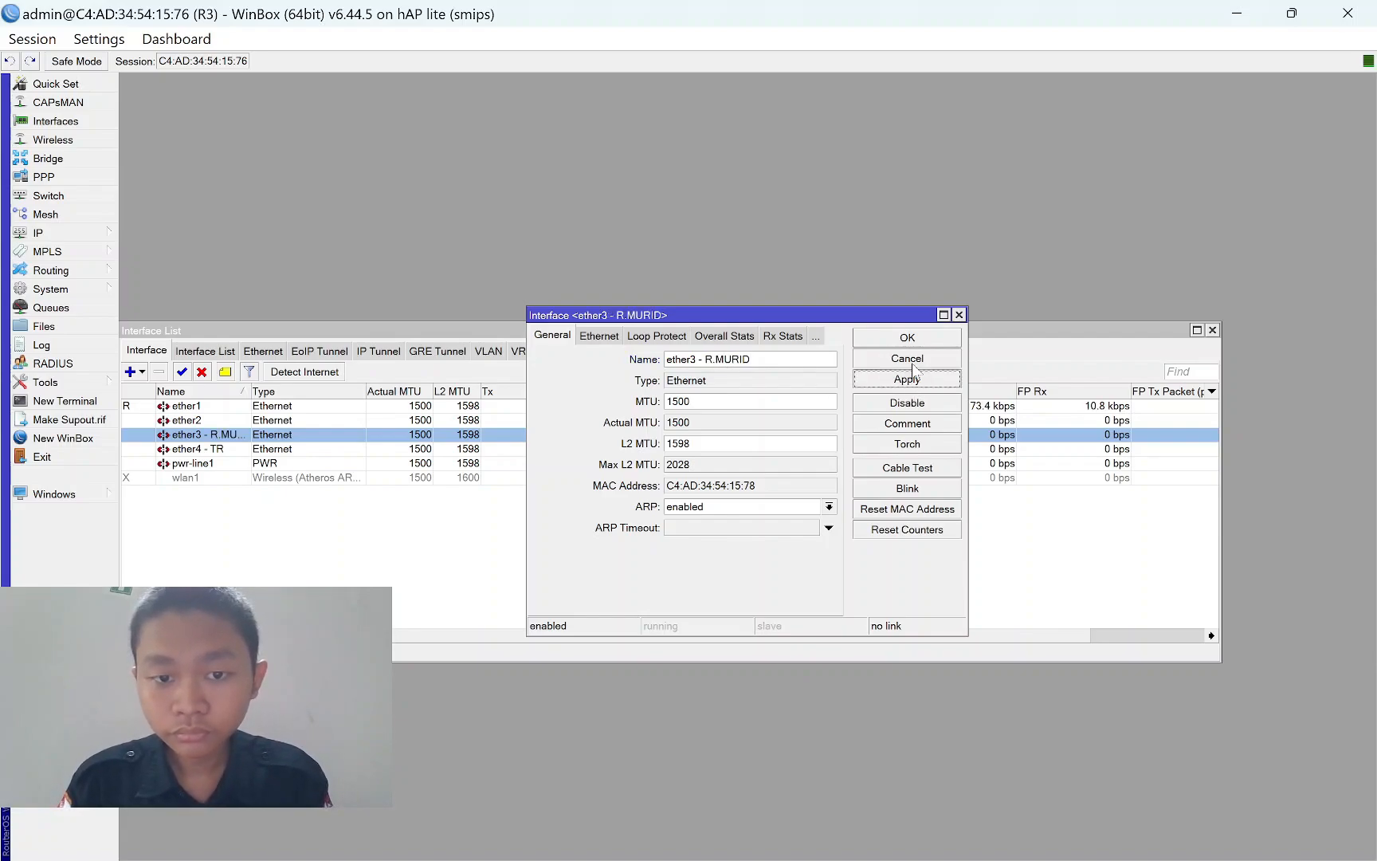
click(901, 338)
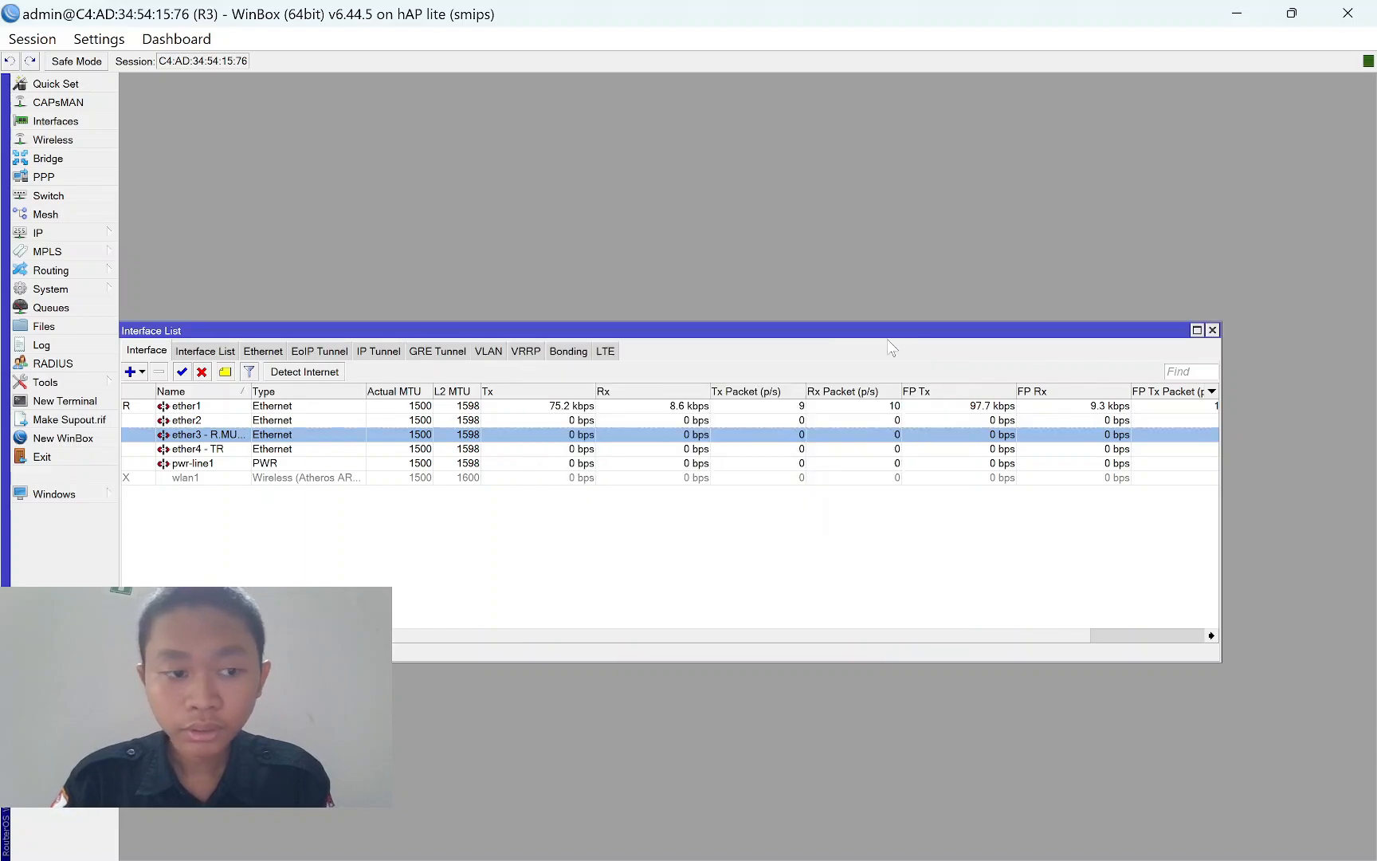
Rename the ether2 interface as "ether2 - R.GURU" and close the interface list.
double_click(291, 420)
click(729, 360)
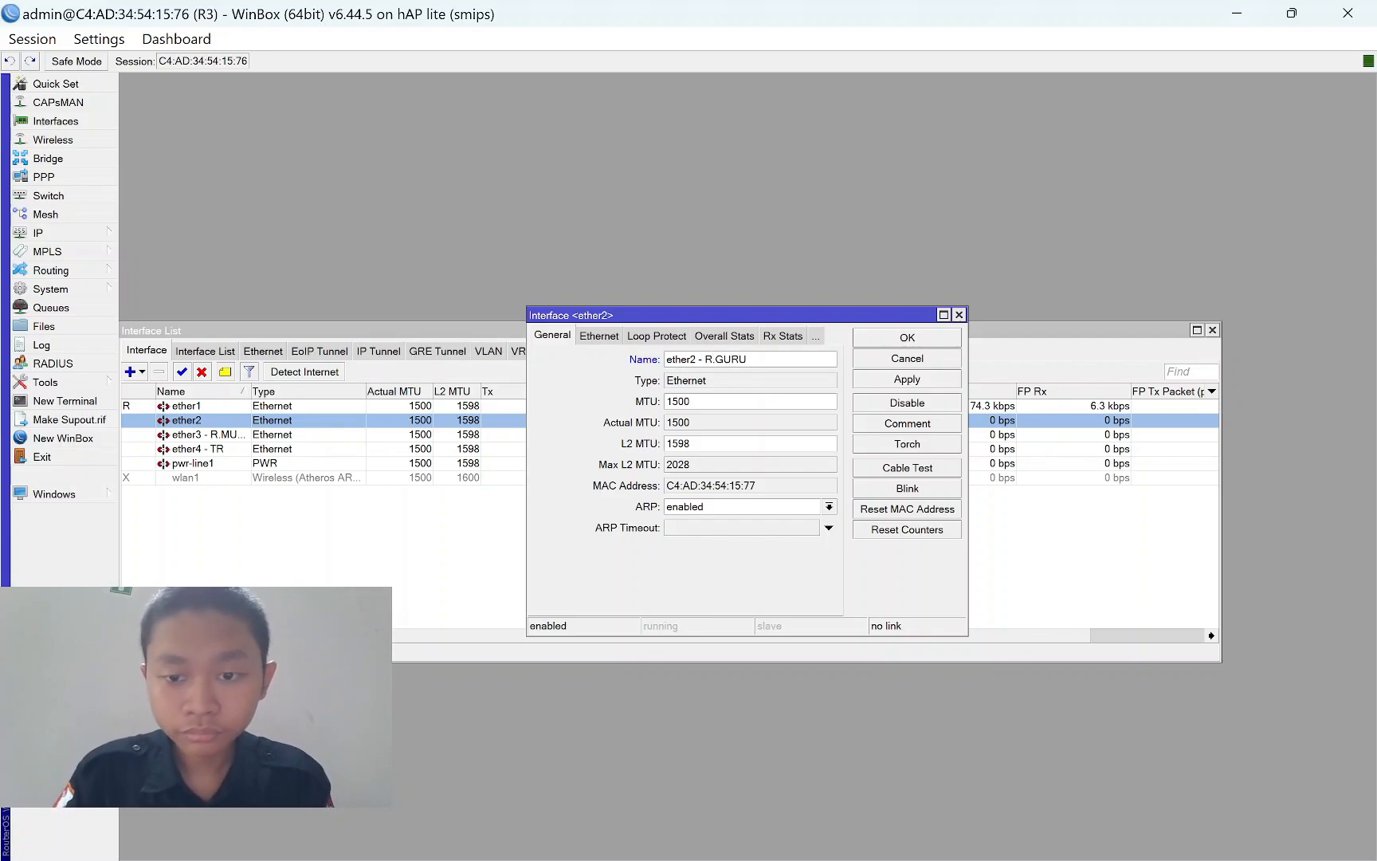
click(904, 386)
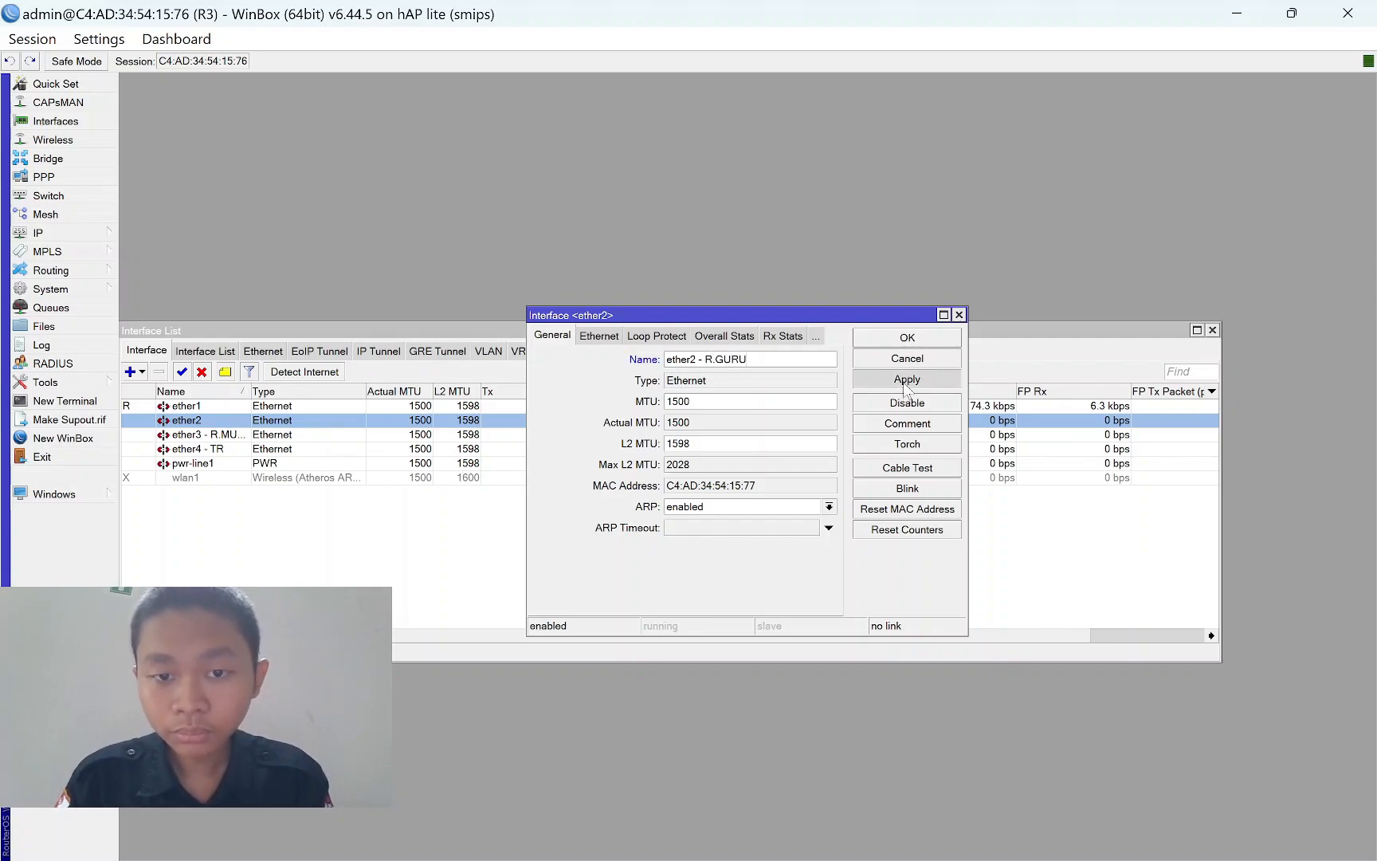
click(911, 341)
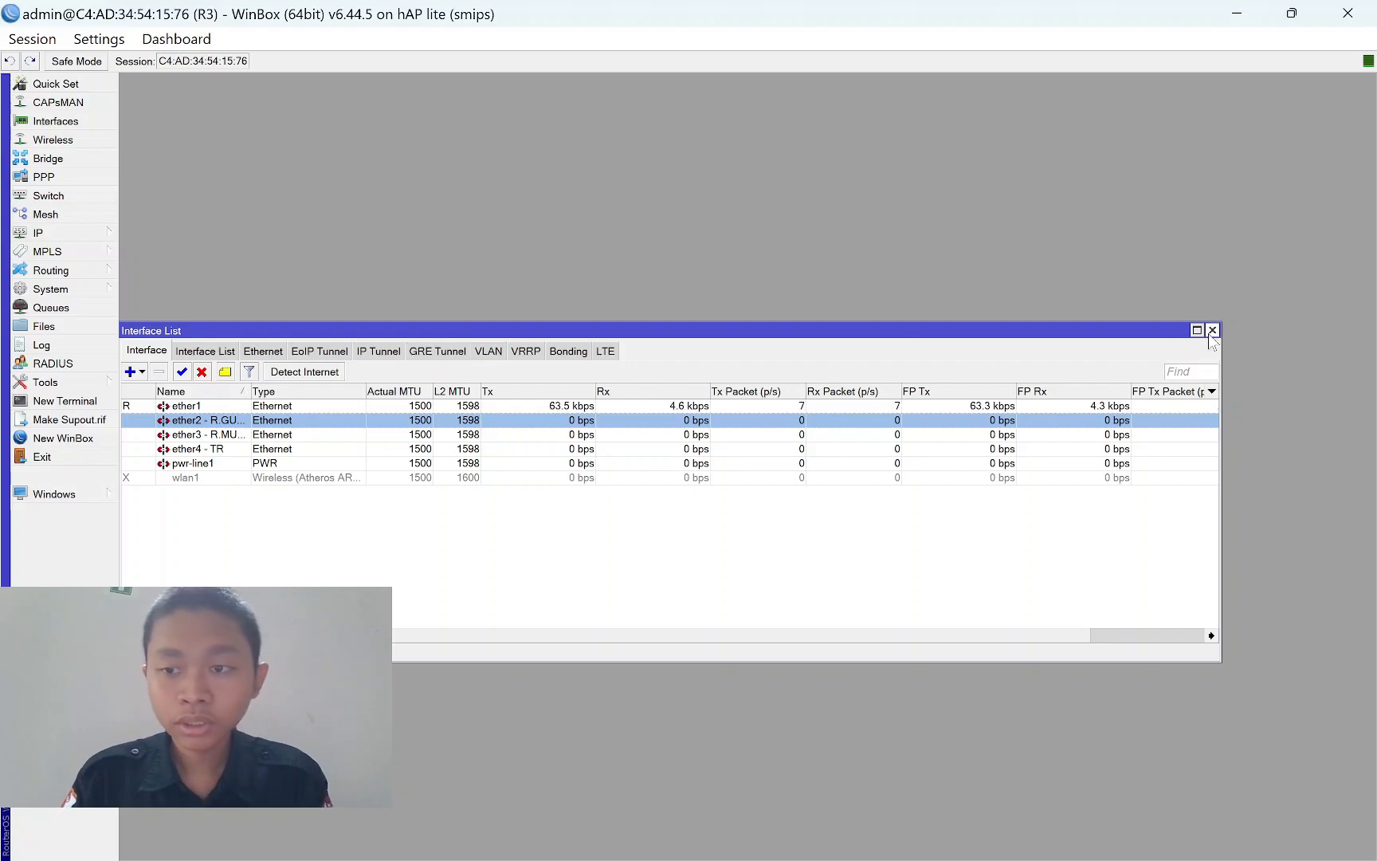
drag(582, 329, 647, 311)
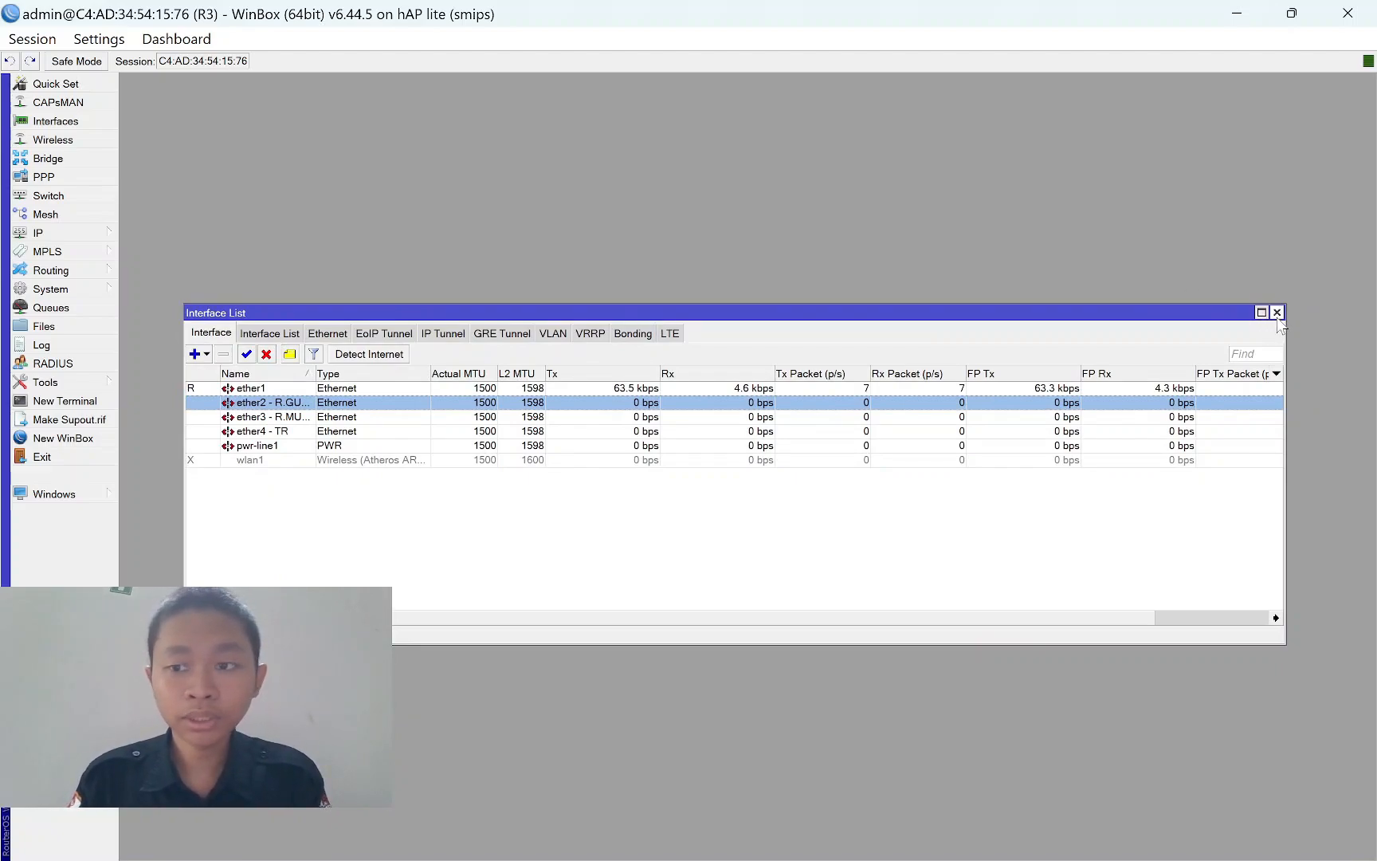
click(1277, 312)
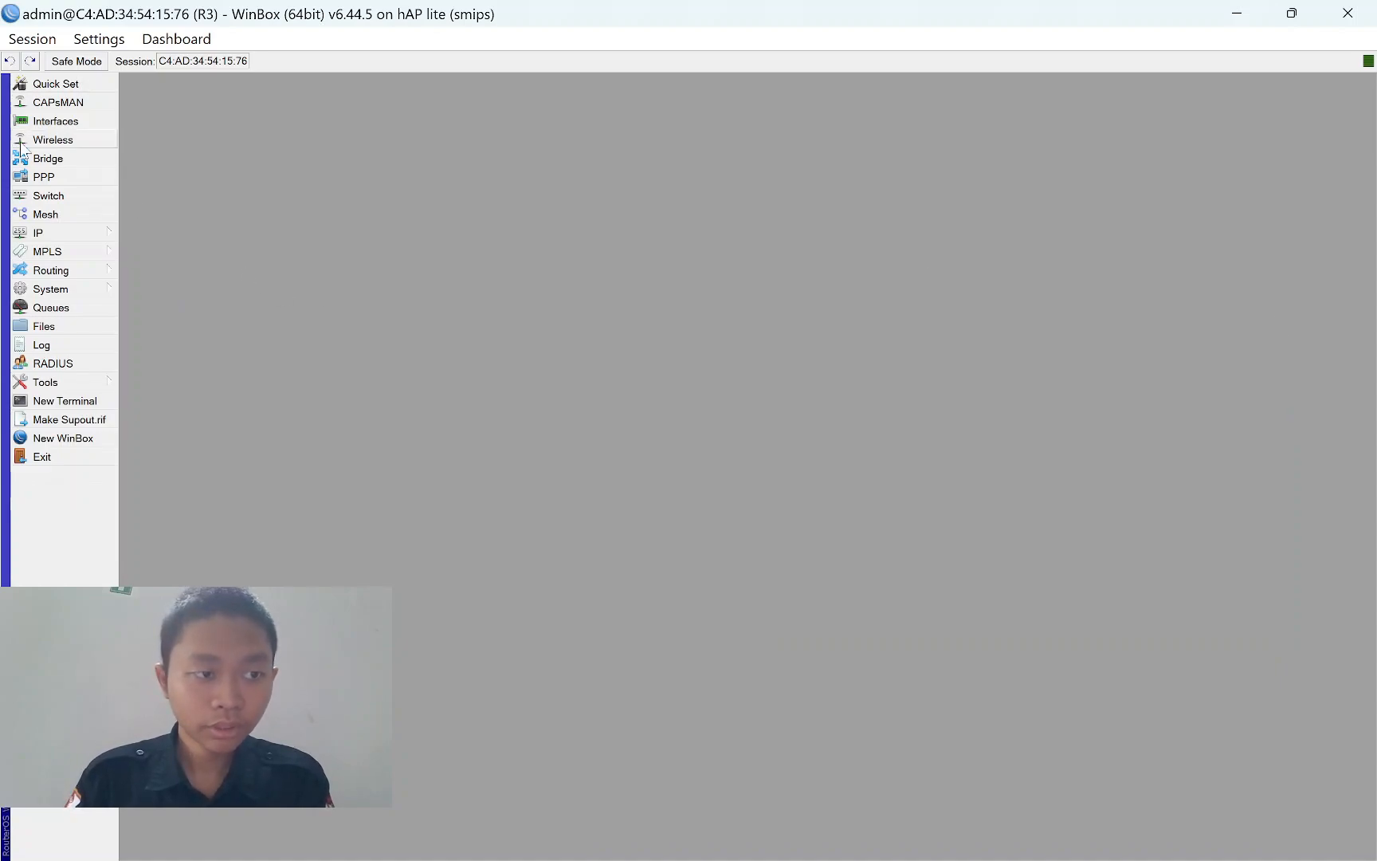
Create a new bridge interface named bridge1 with the default settings.
click(47, 159)
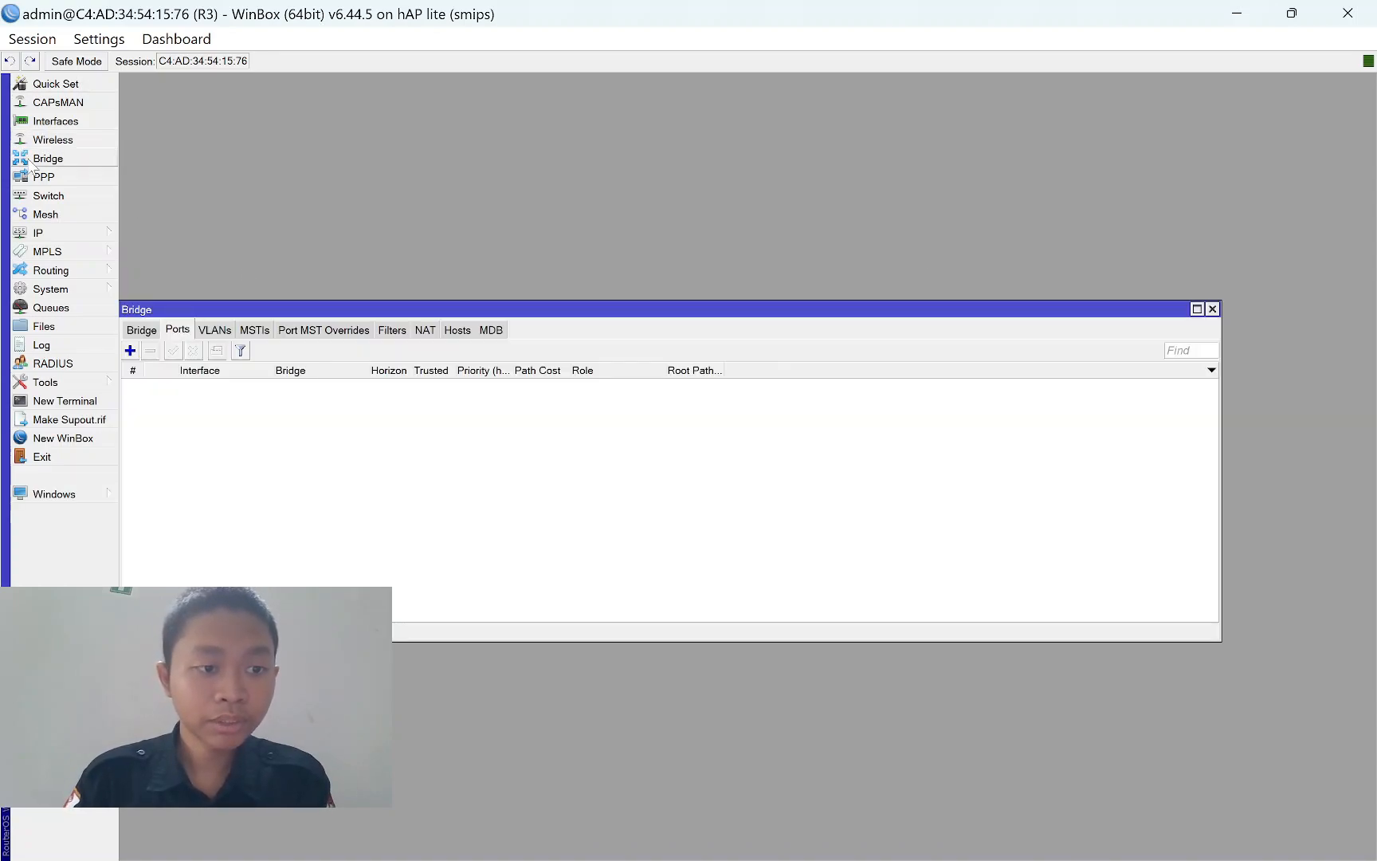
click(141, 332)
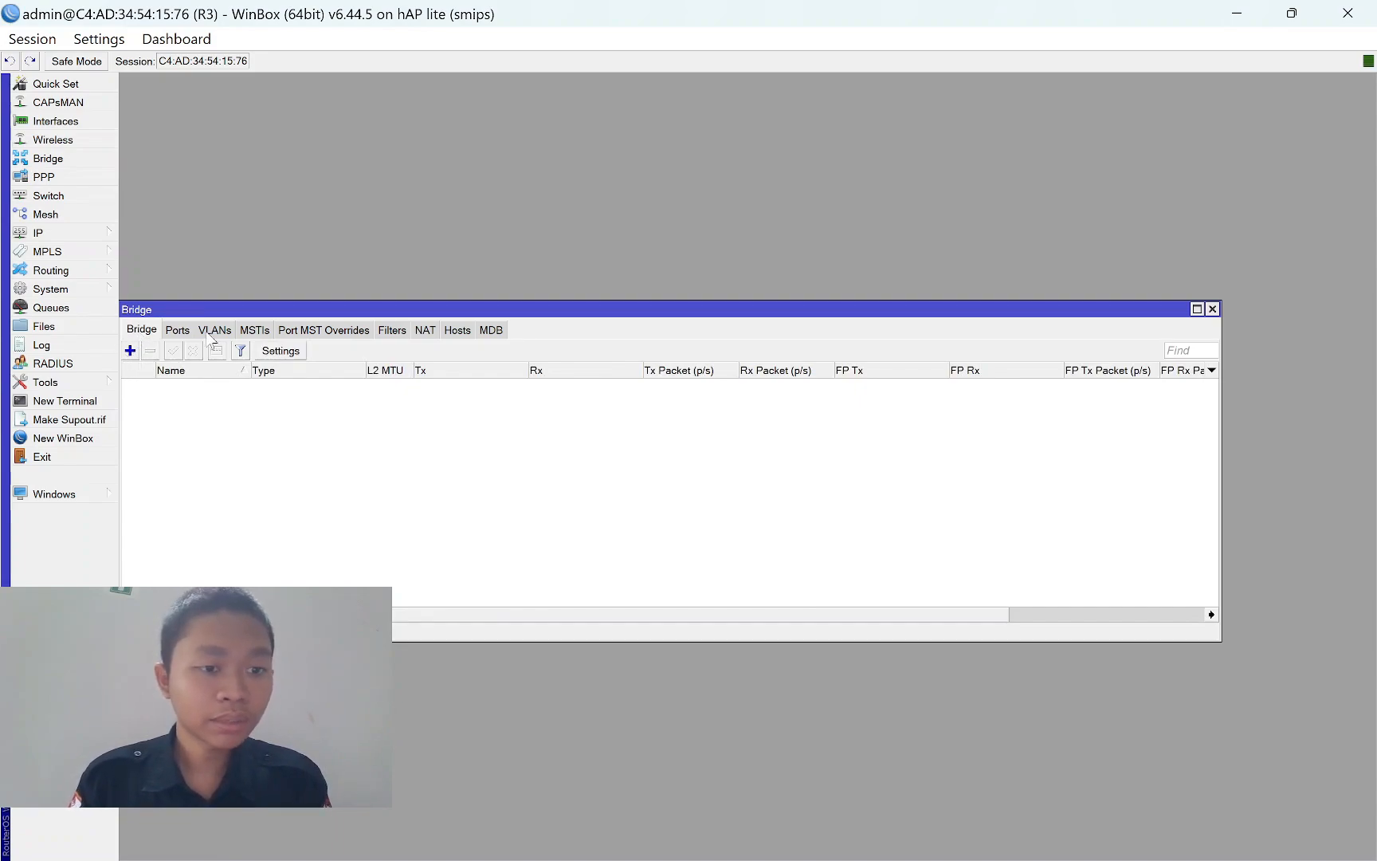
drag(296, 313, 344, 312)
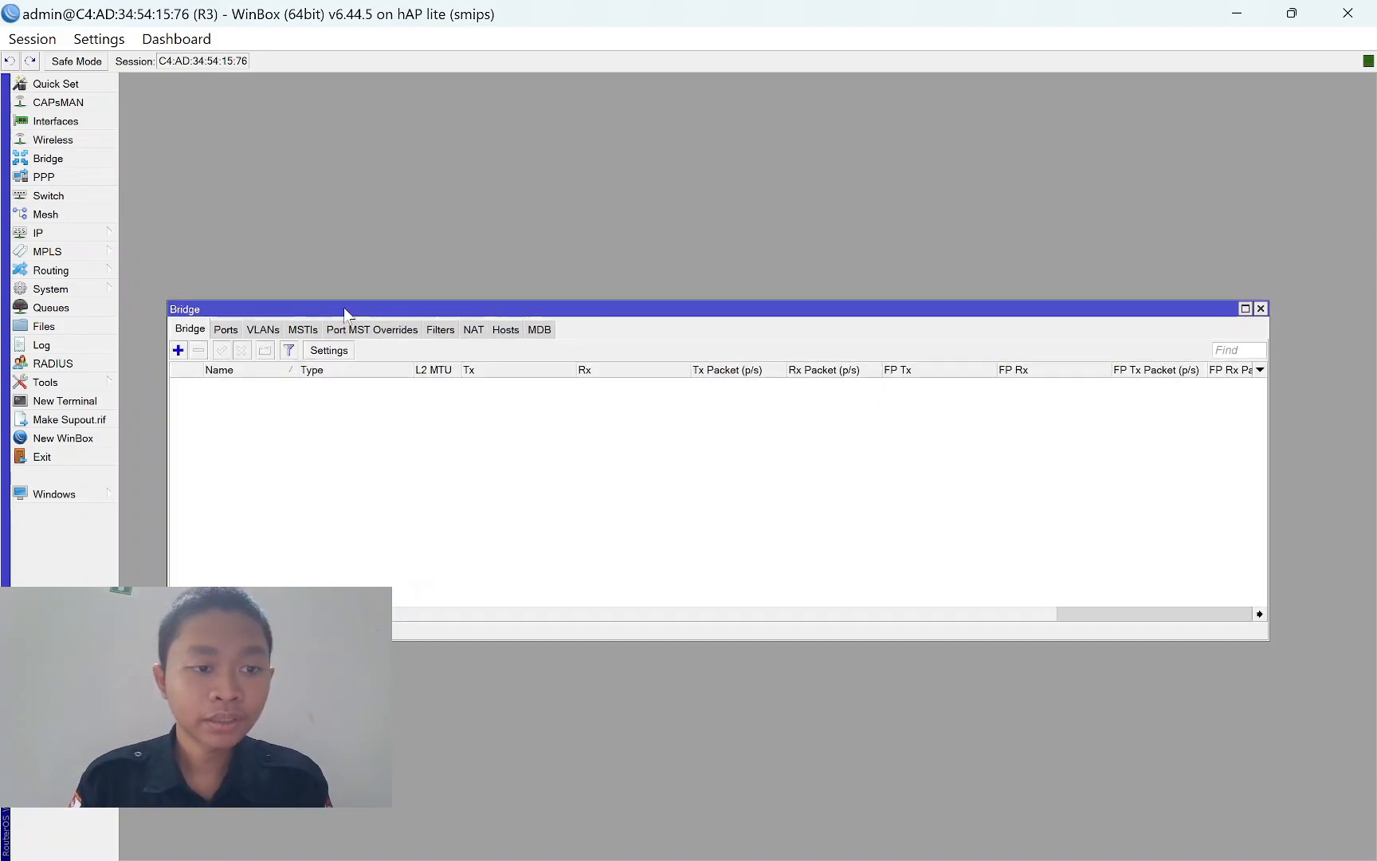
click(179, 350)
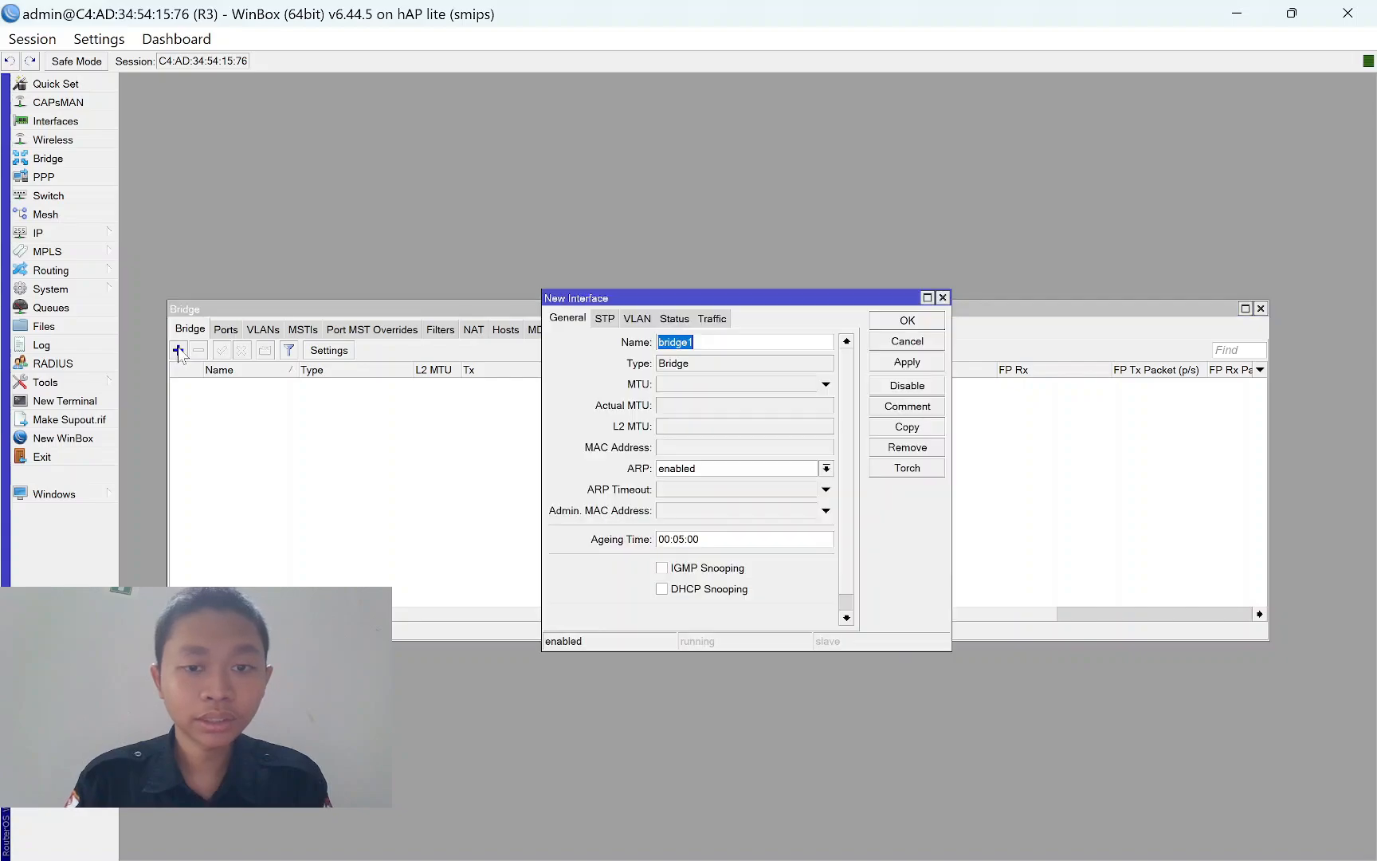
click(917, 364)
click(907, 320)
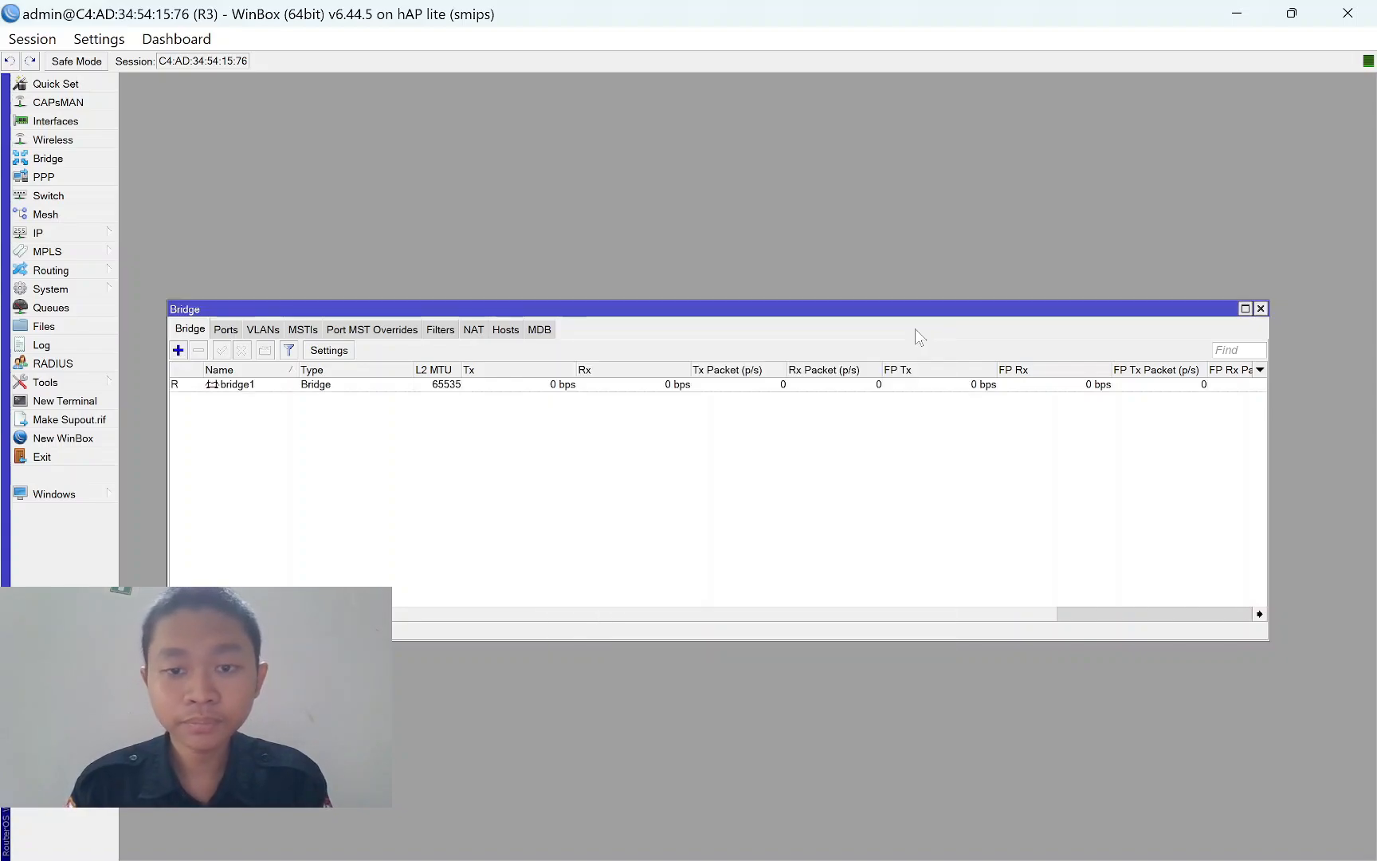
Add the interface "ether4 - TR" as a port of bridge1.
click(224, 331)
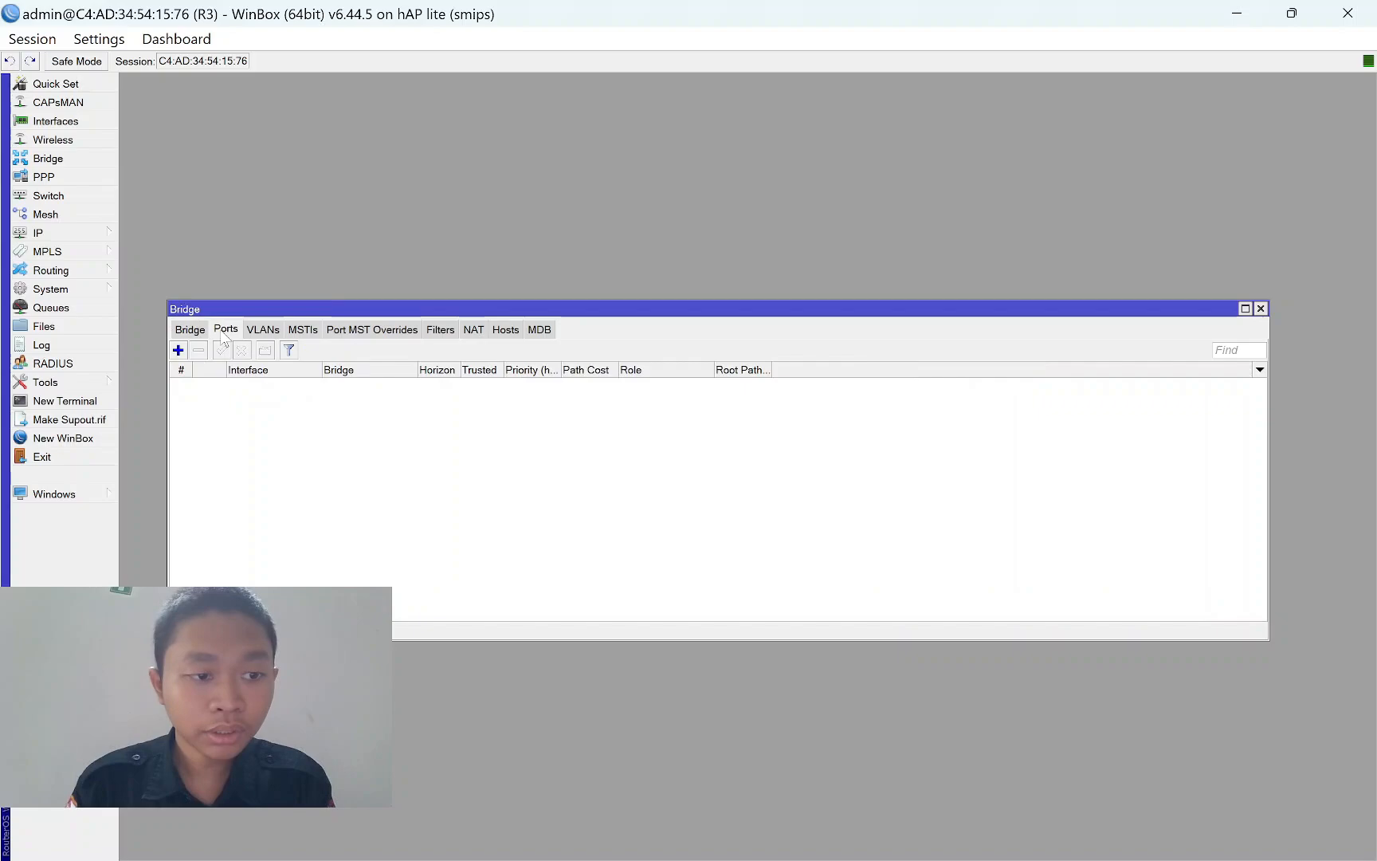
click(179, 353)
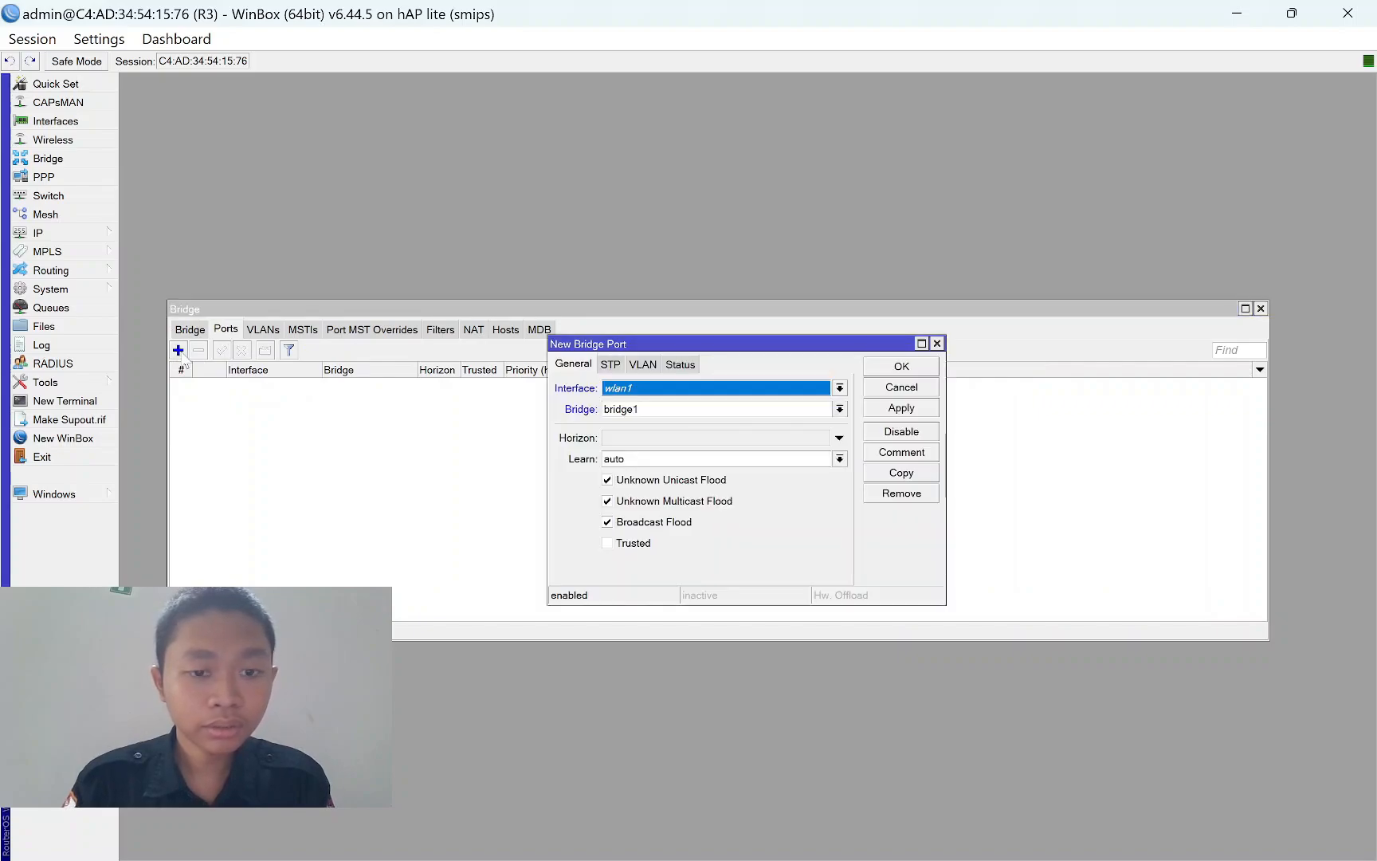
click(660, 389)
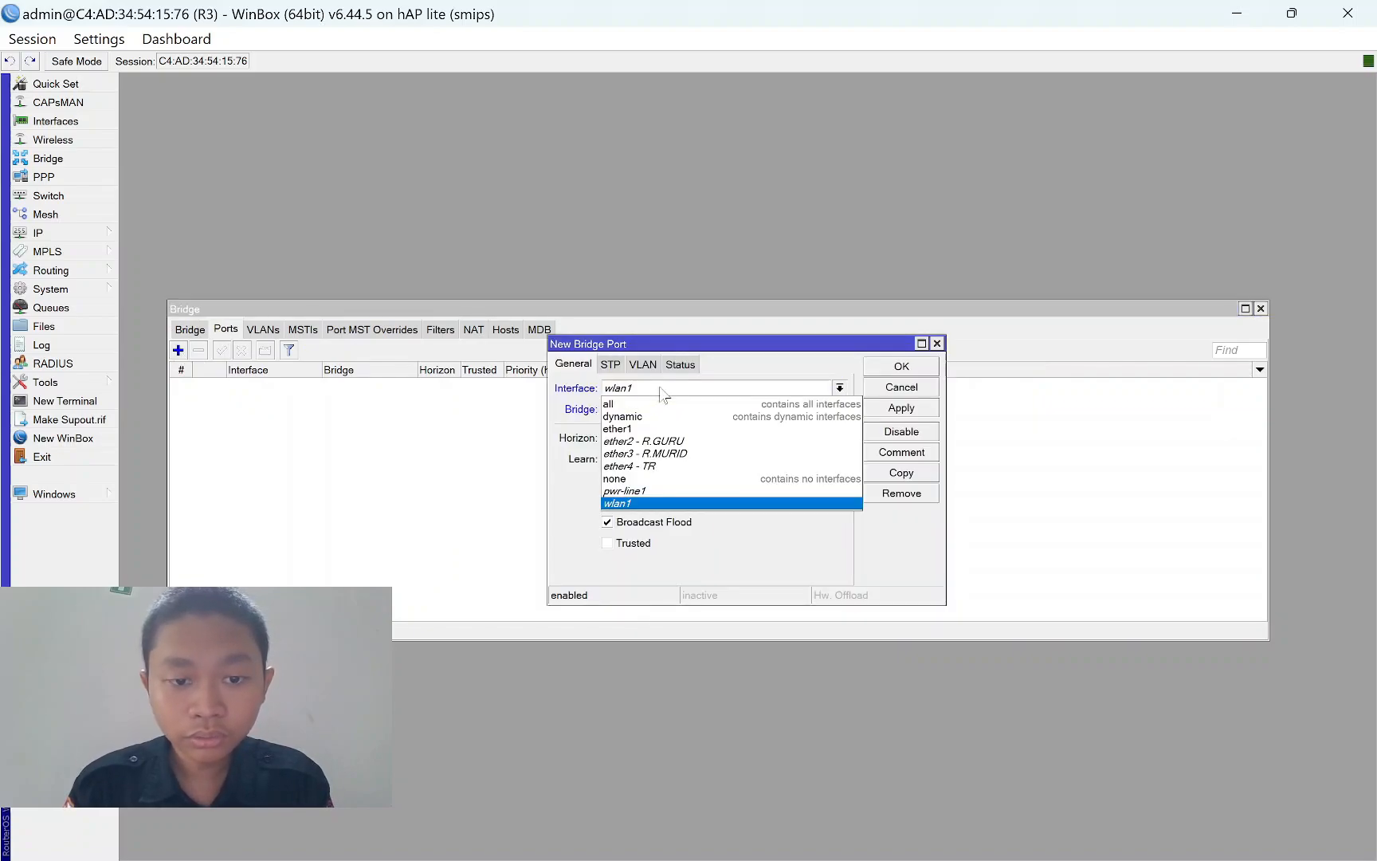
click(659, 468)
click(919, 407)
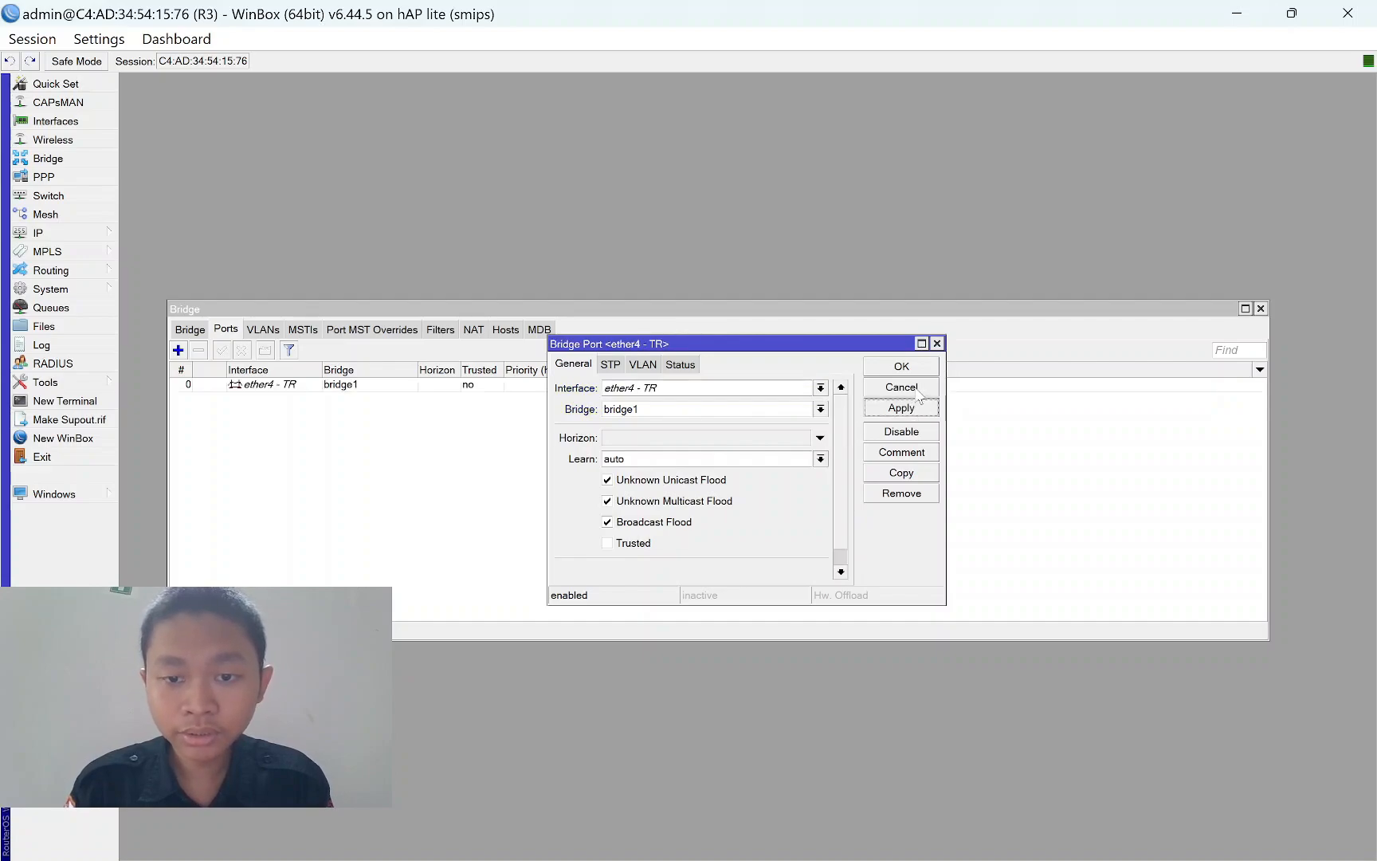
click(901, 366)
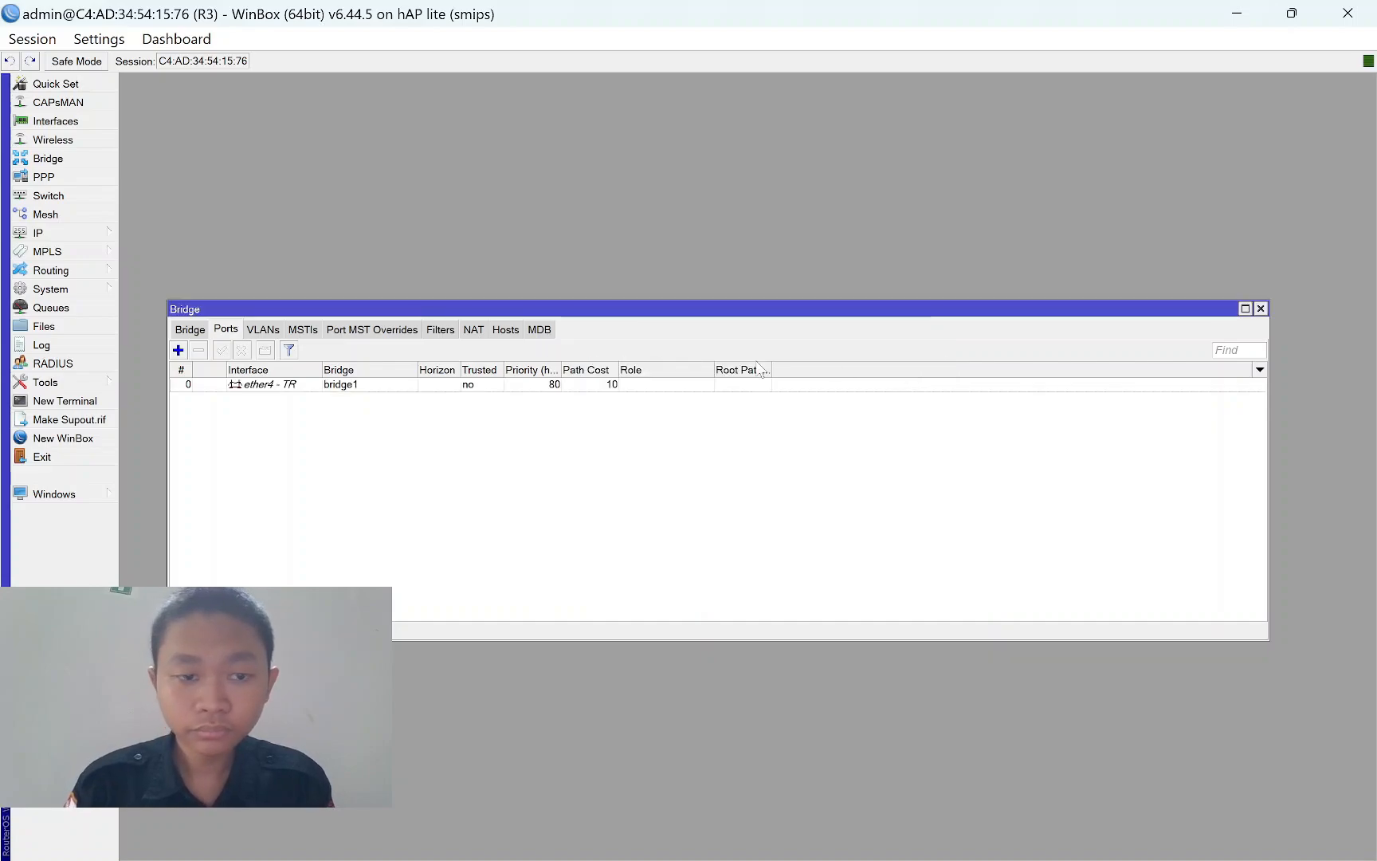
Add the interface "ether2 - R.GURU" as a port of bridge1.
click(177, 350)
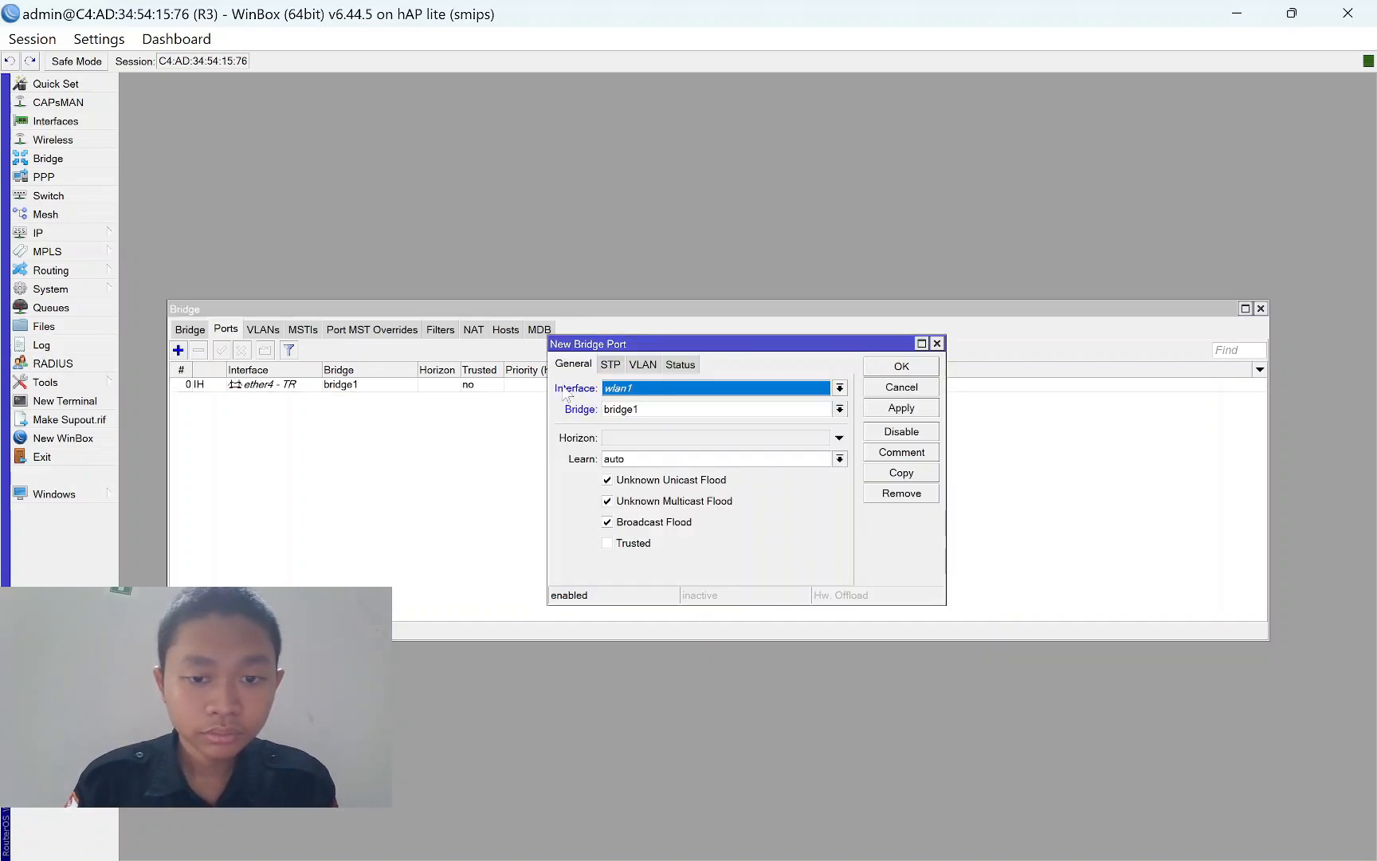
click(657, 389)
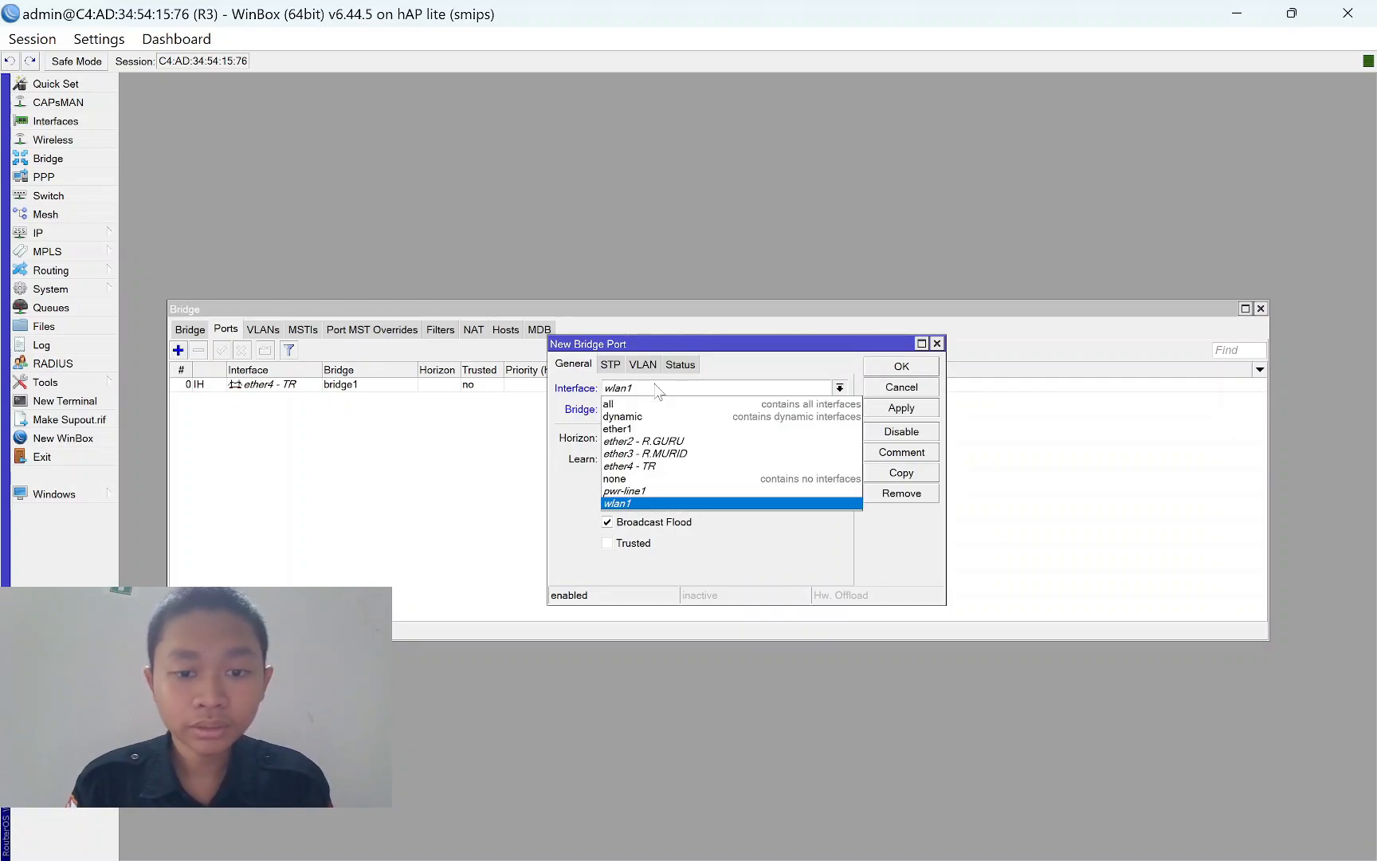
click(686, 447)
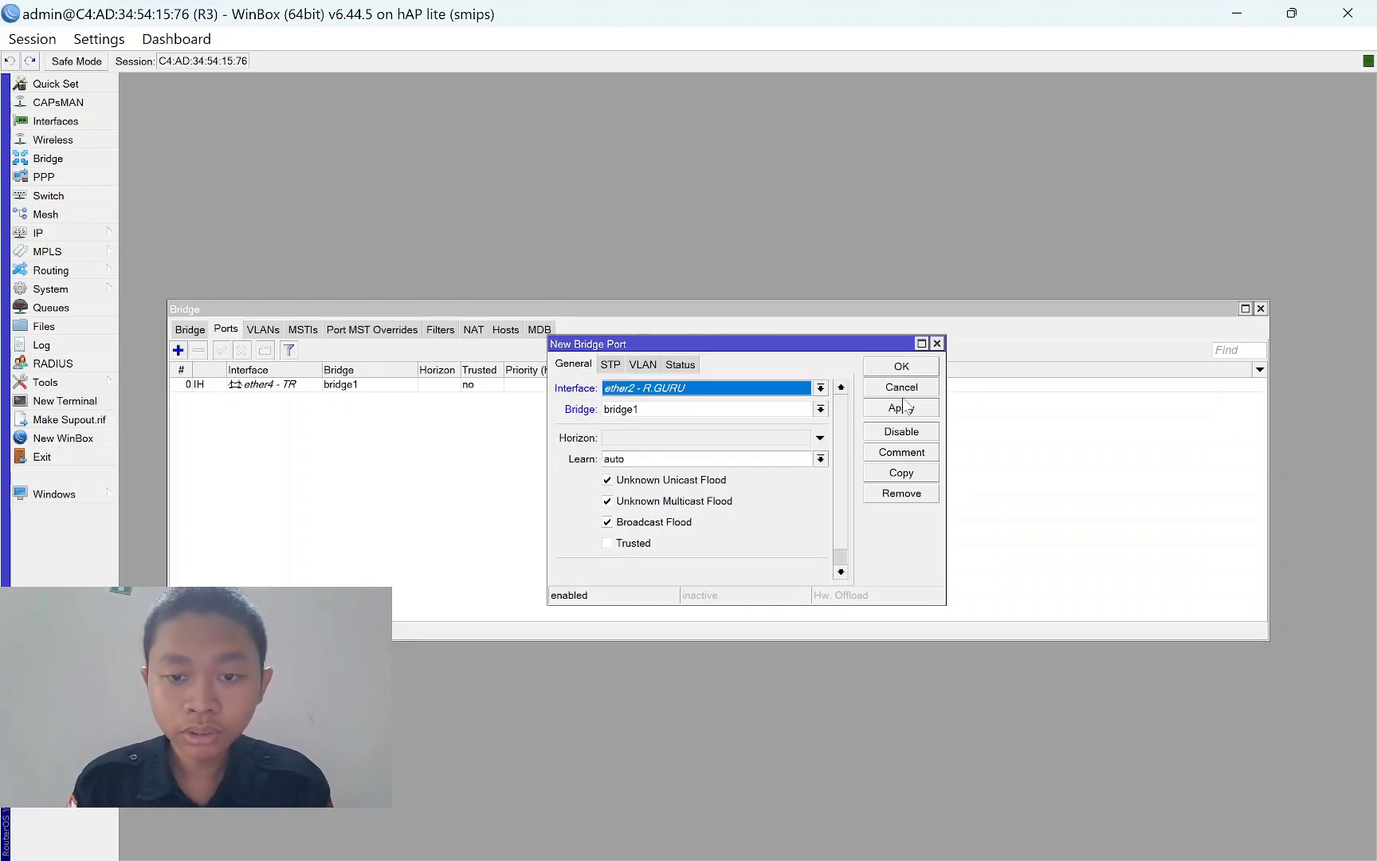
click(910, 406)
click(901, 366)
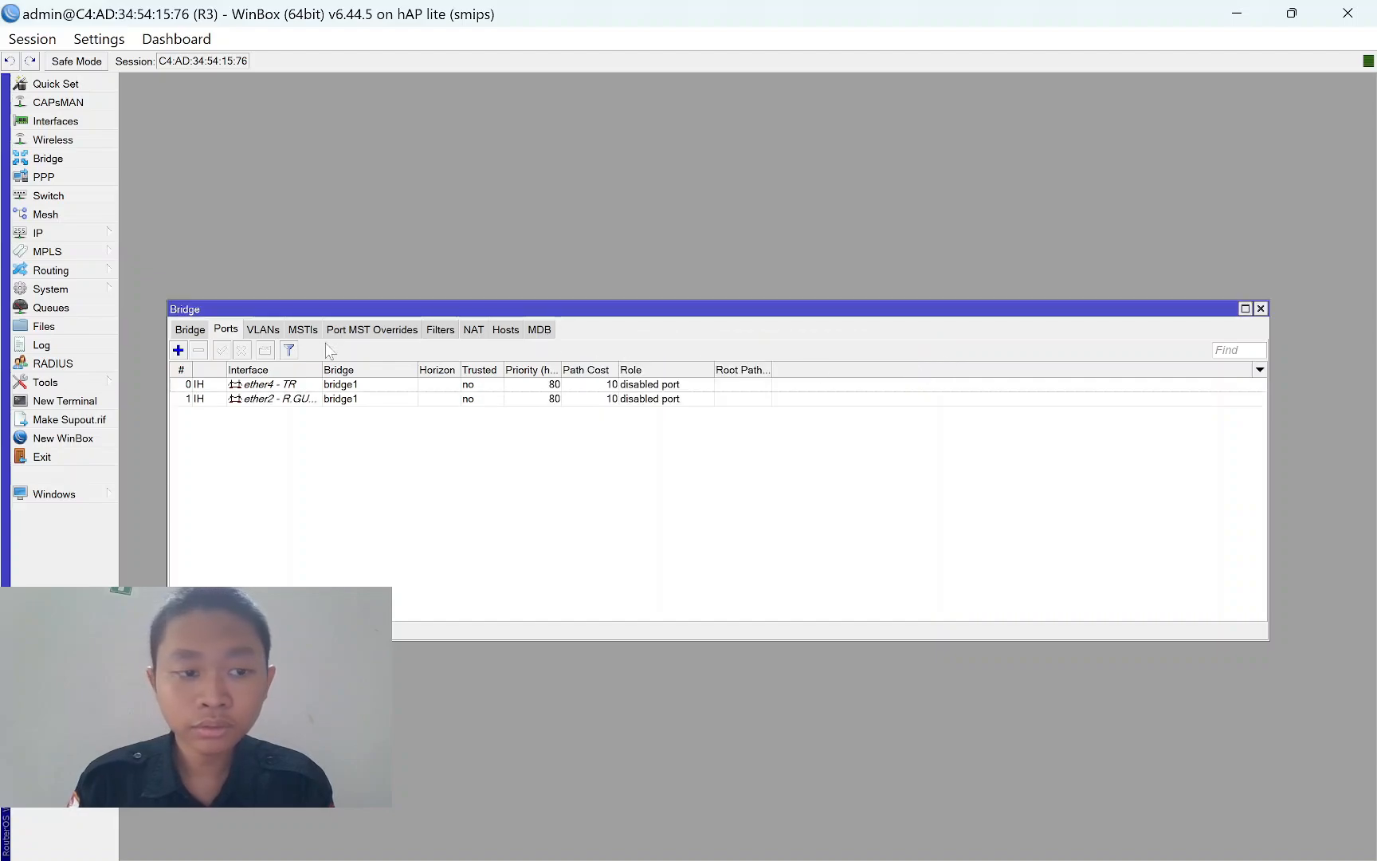
Add the interface "ether3 - R.MURID" as a port of bridge1.
click(177, 350)
click(621, 387)
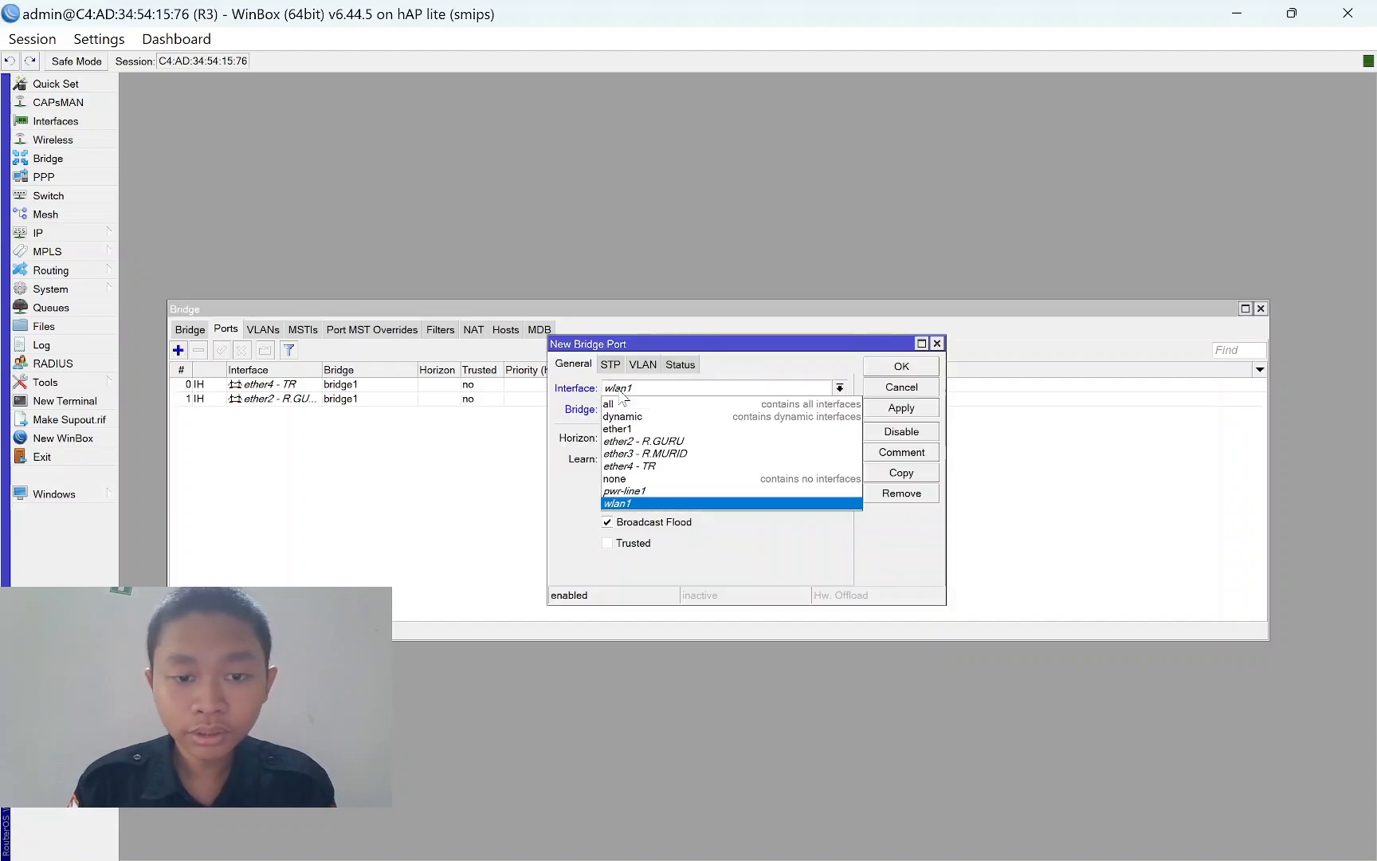
click(678, 462)
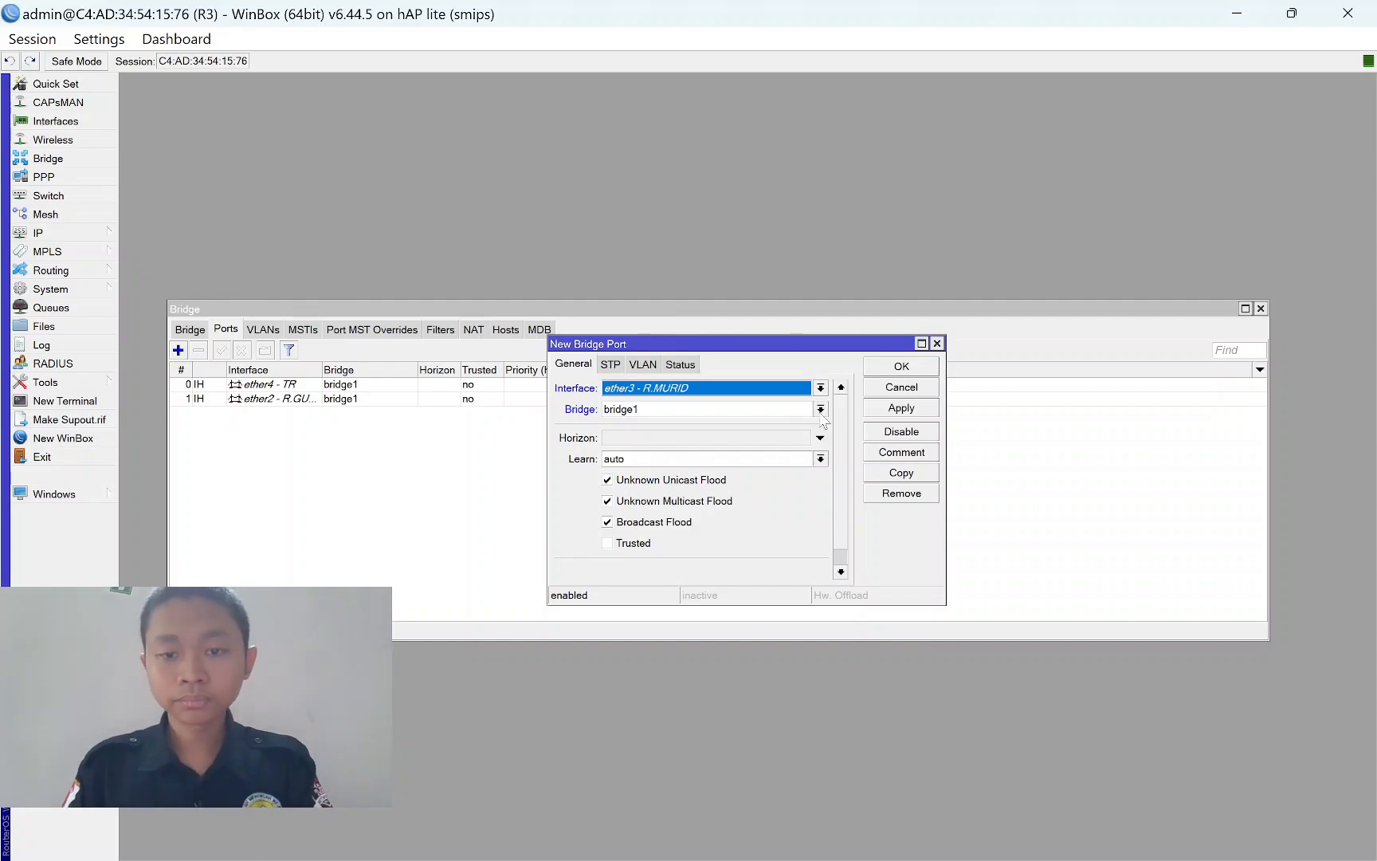
click(901, 408)
click(901, 366)
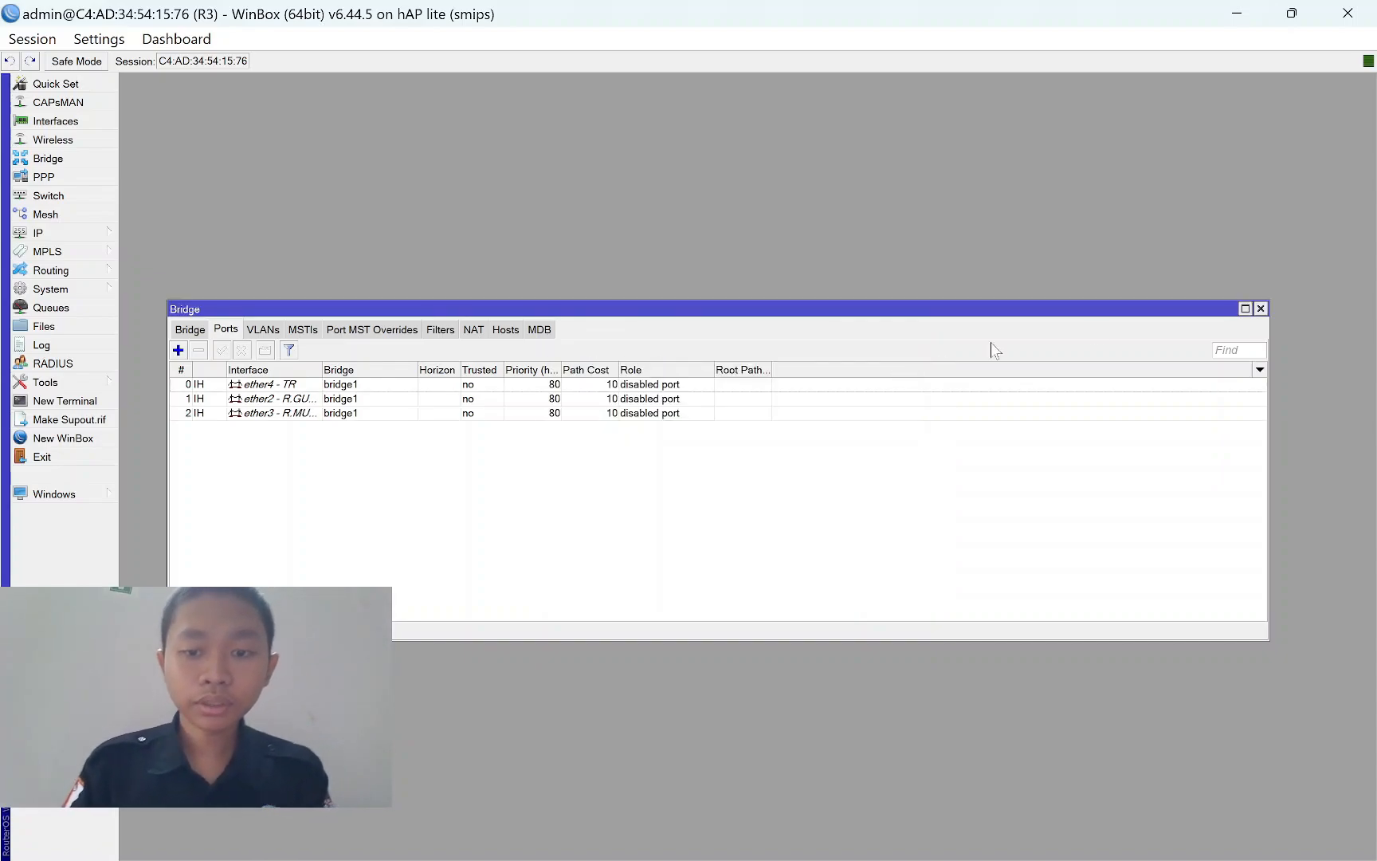
Create a switch VLAN on switch1 with VLAN ID 100 and the ports "ether4 - TR" and "ether2 - R.GURU".
click(1260, 309)
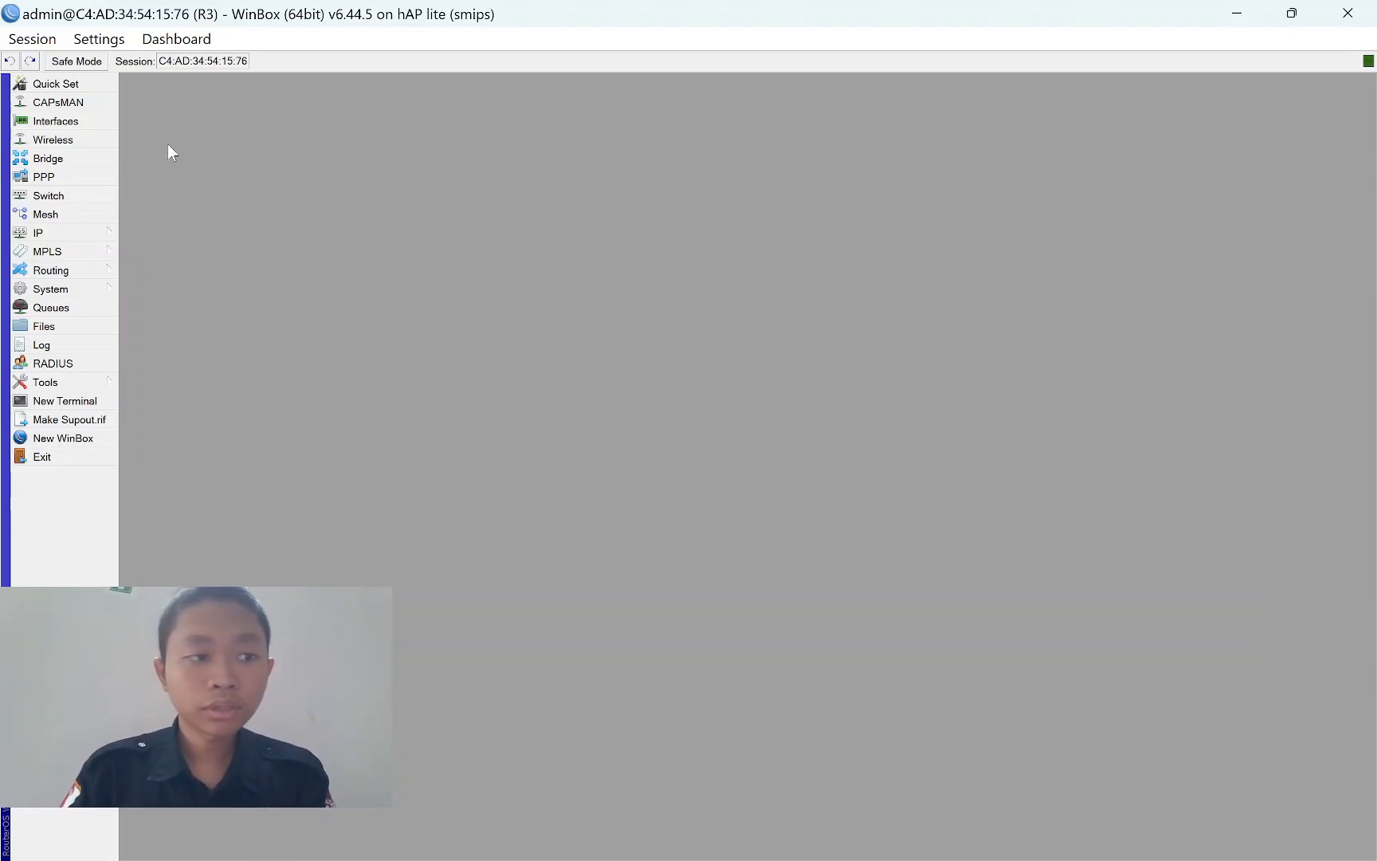
click(34, 200)
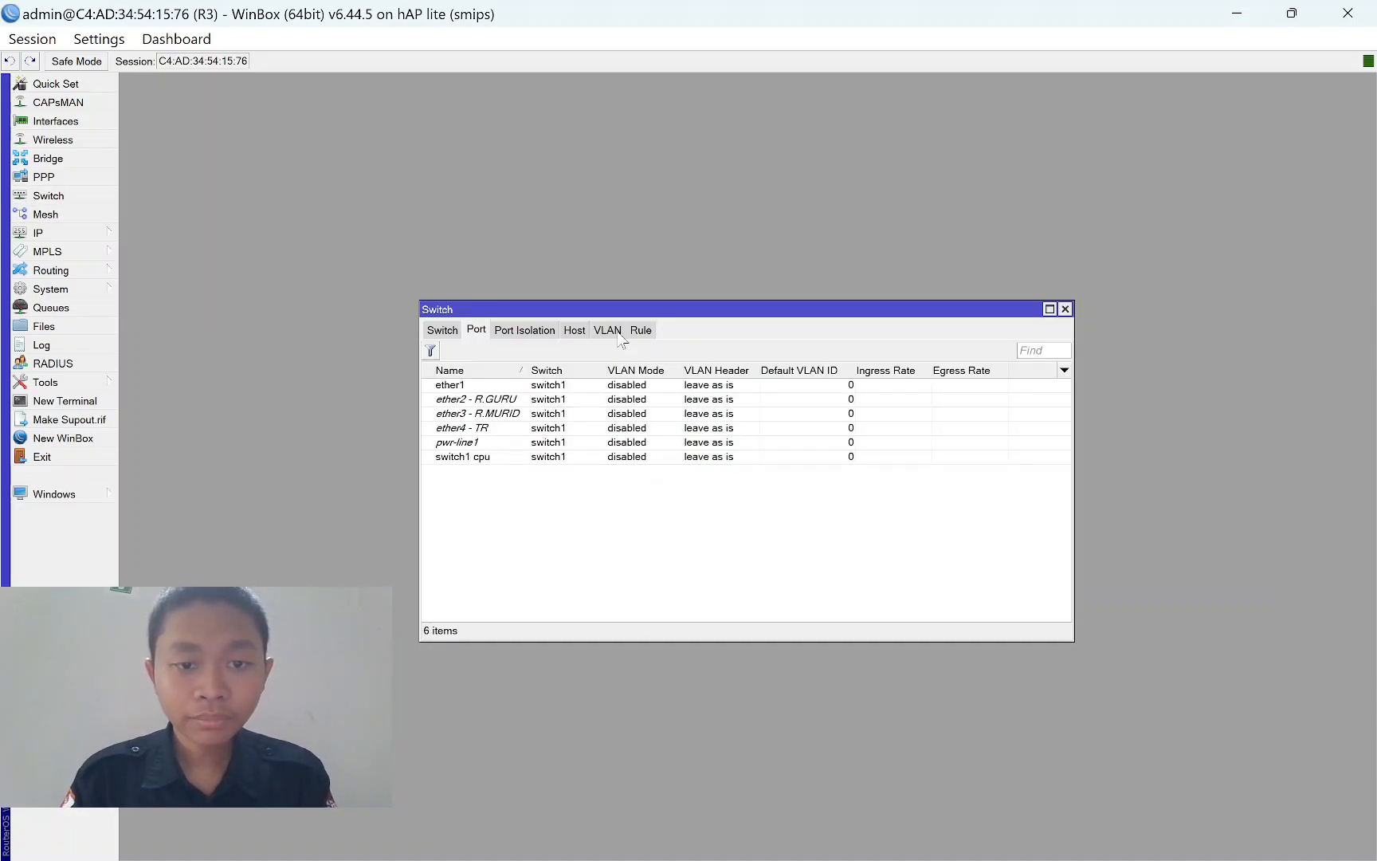
click(614, 331)
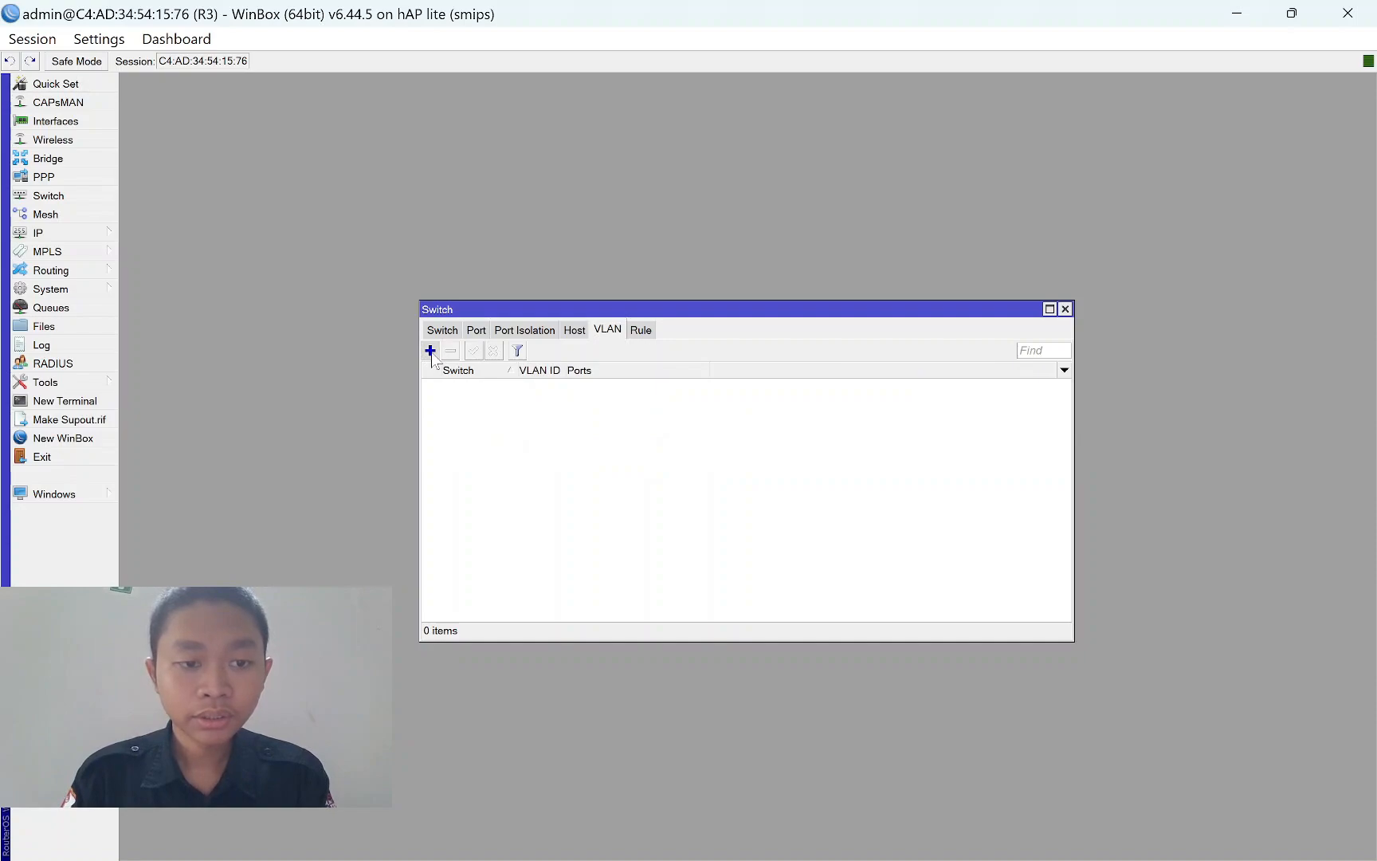
click(430, 351)
click(674, 436)
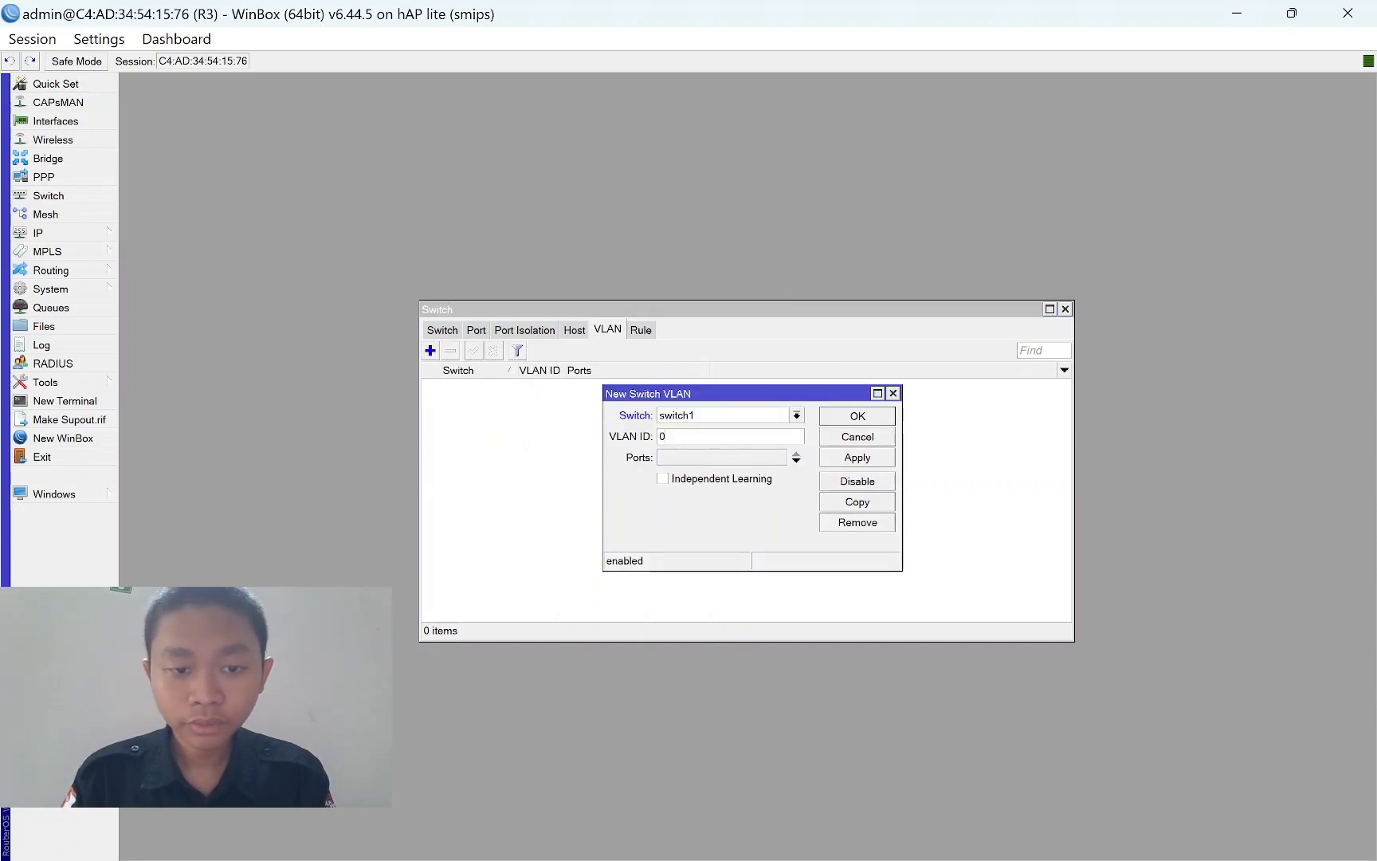
click(720, 459)
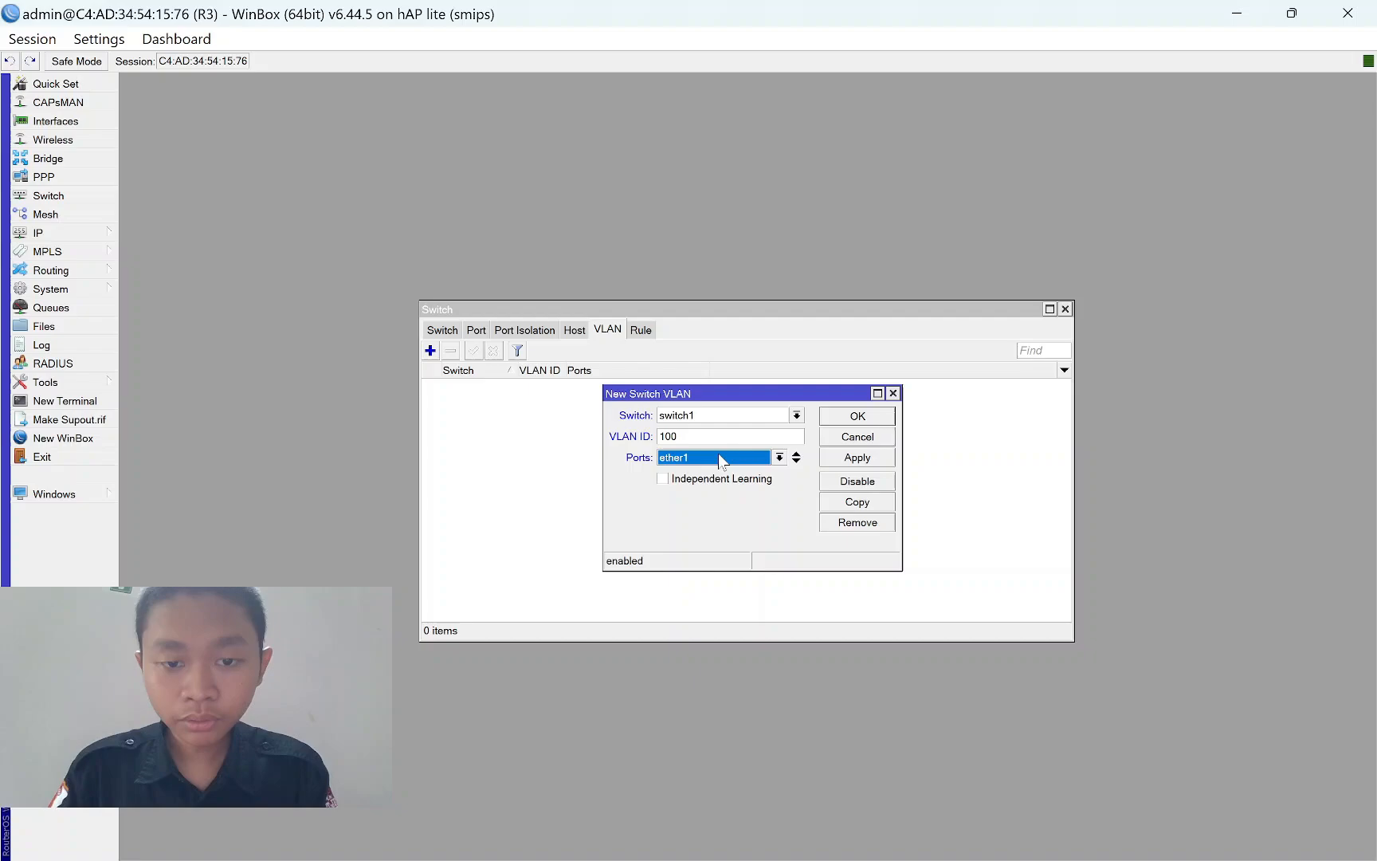
click(796, 461)
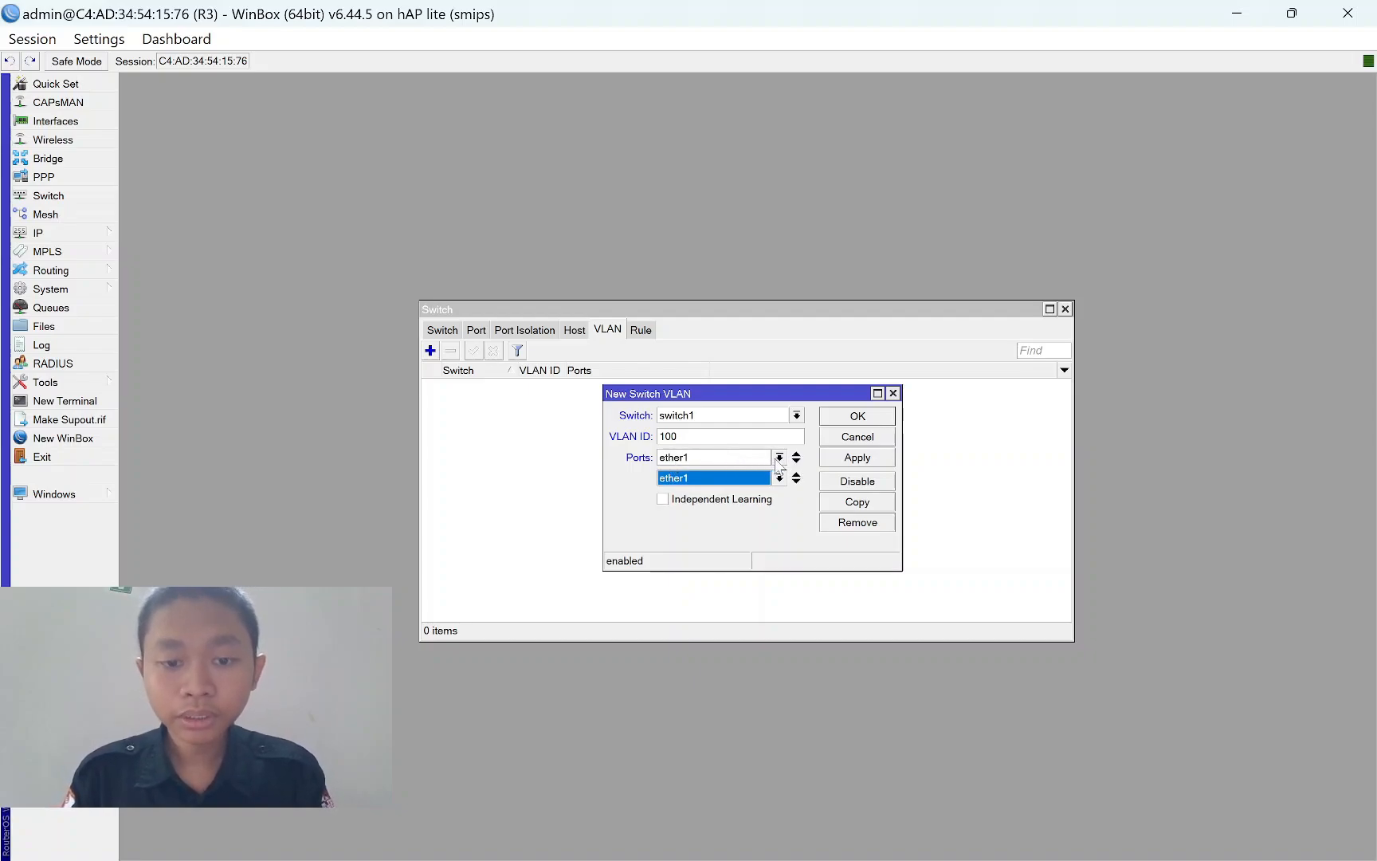
click(777, 458)
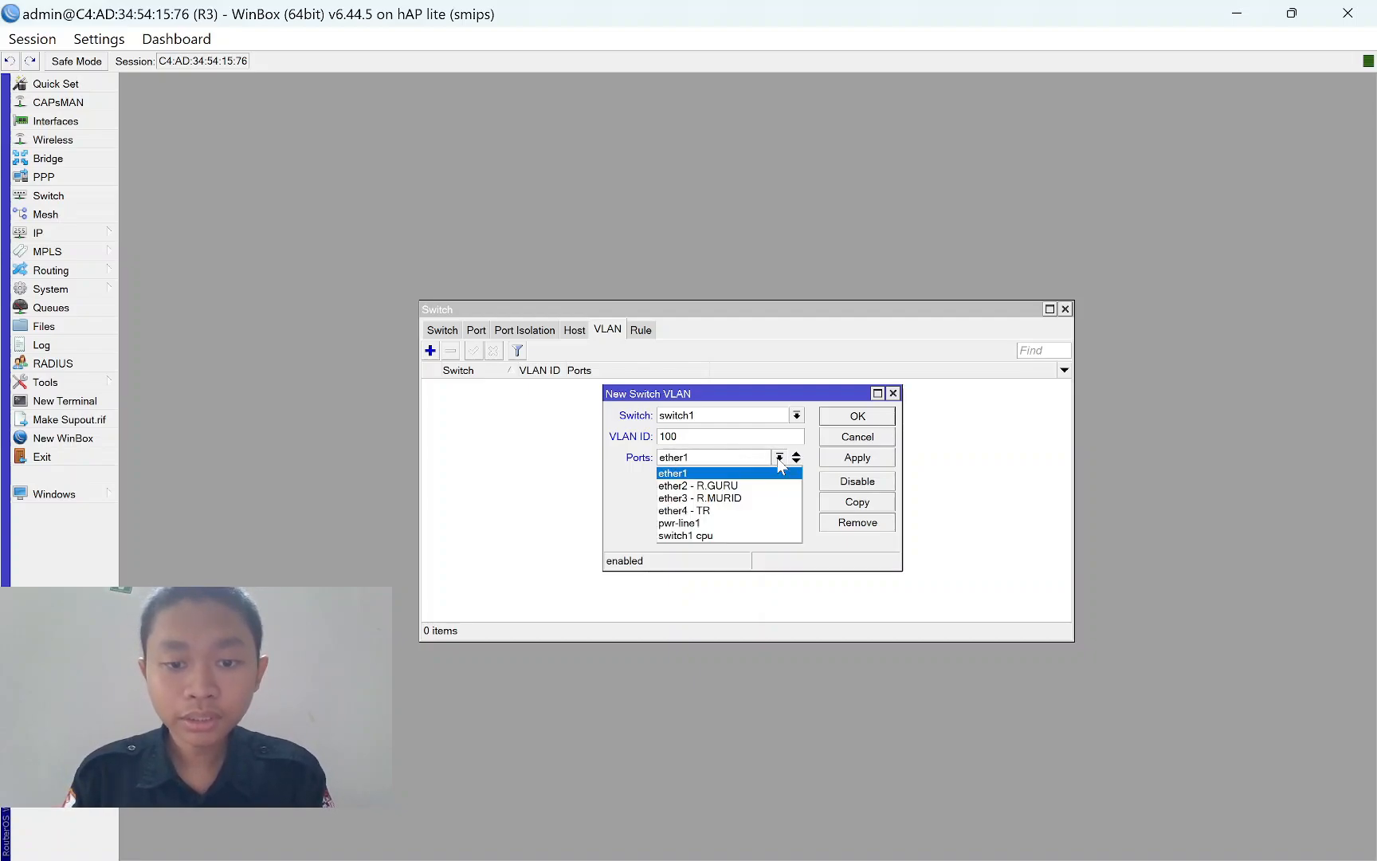
click(701, 511)
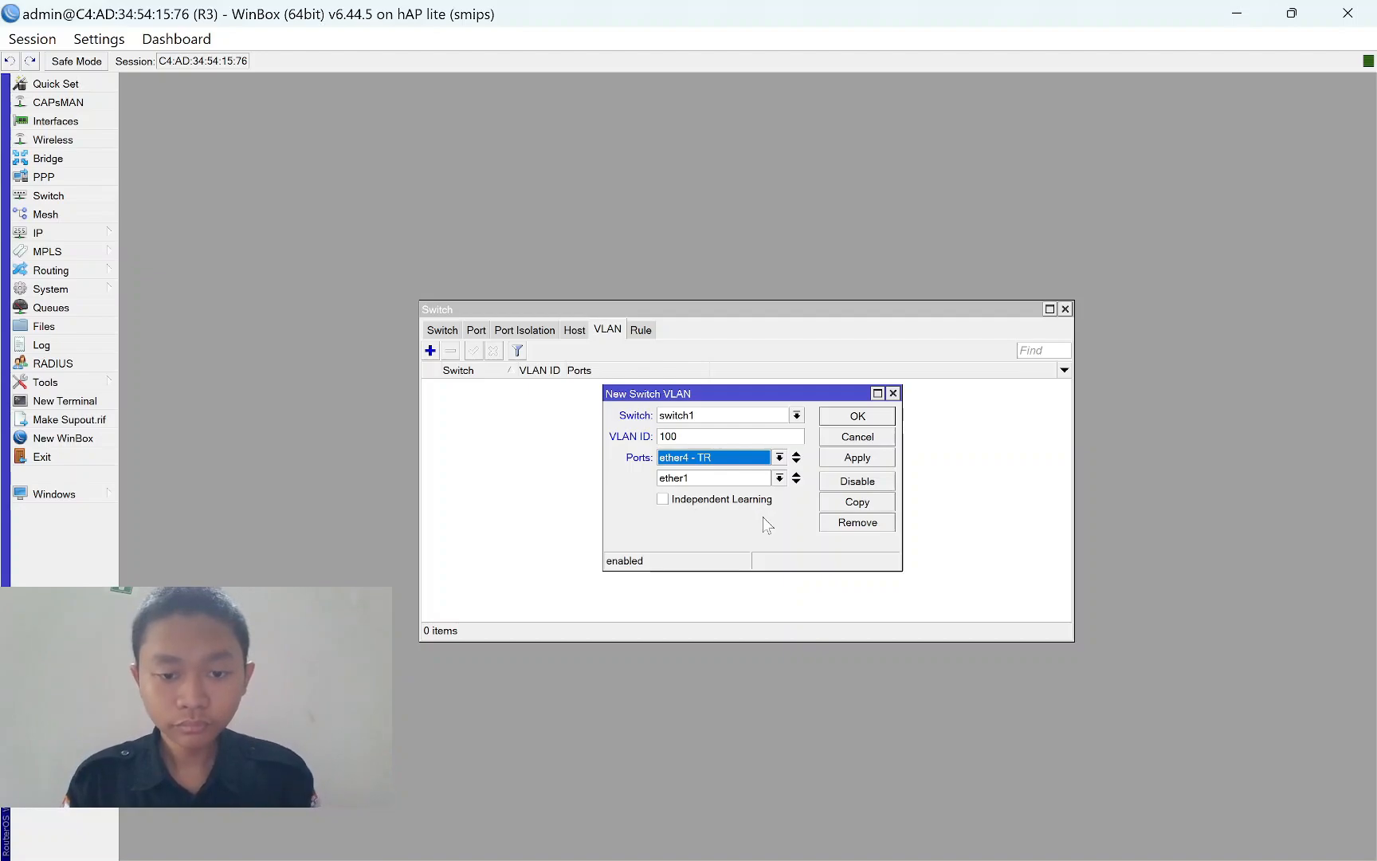
click(706, 478)
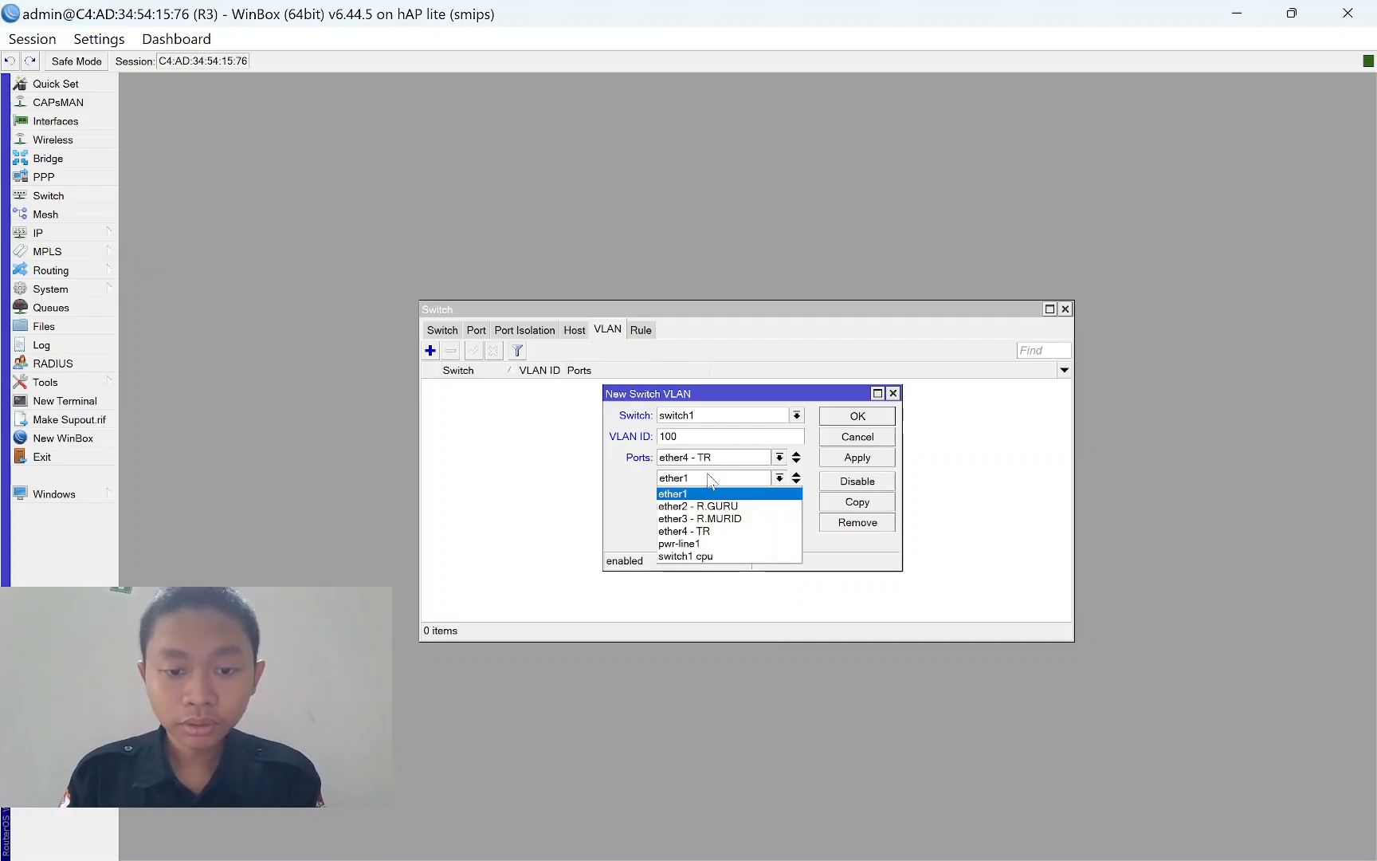
click(721, 507)
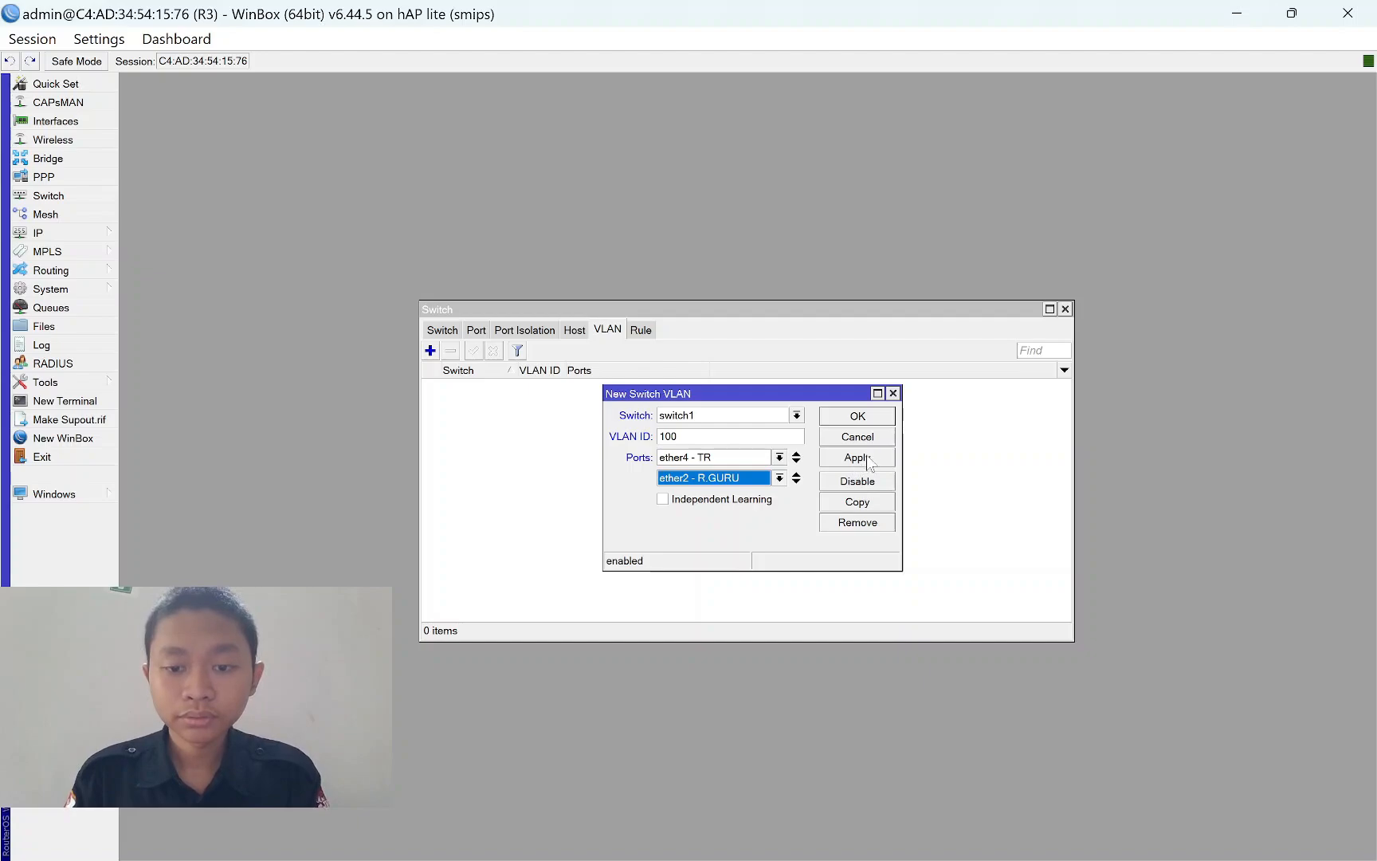
click(858, 459)
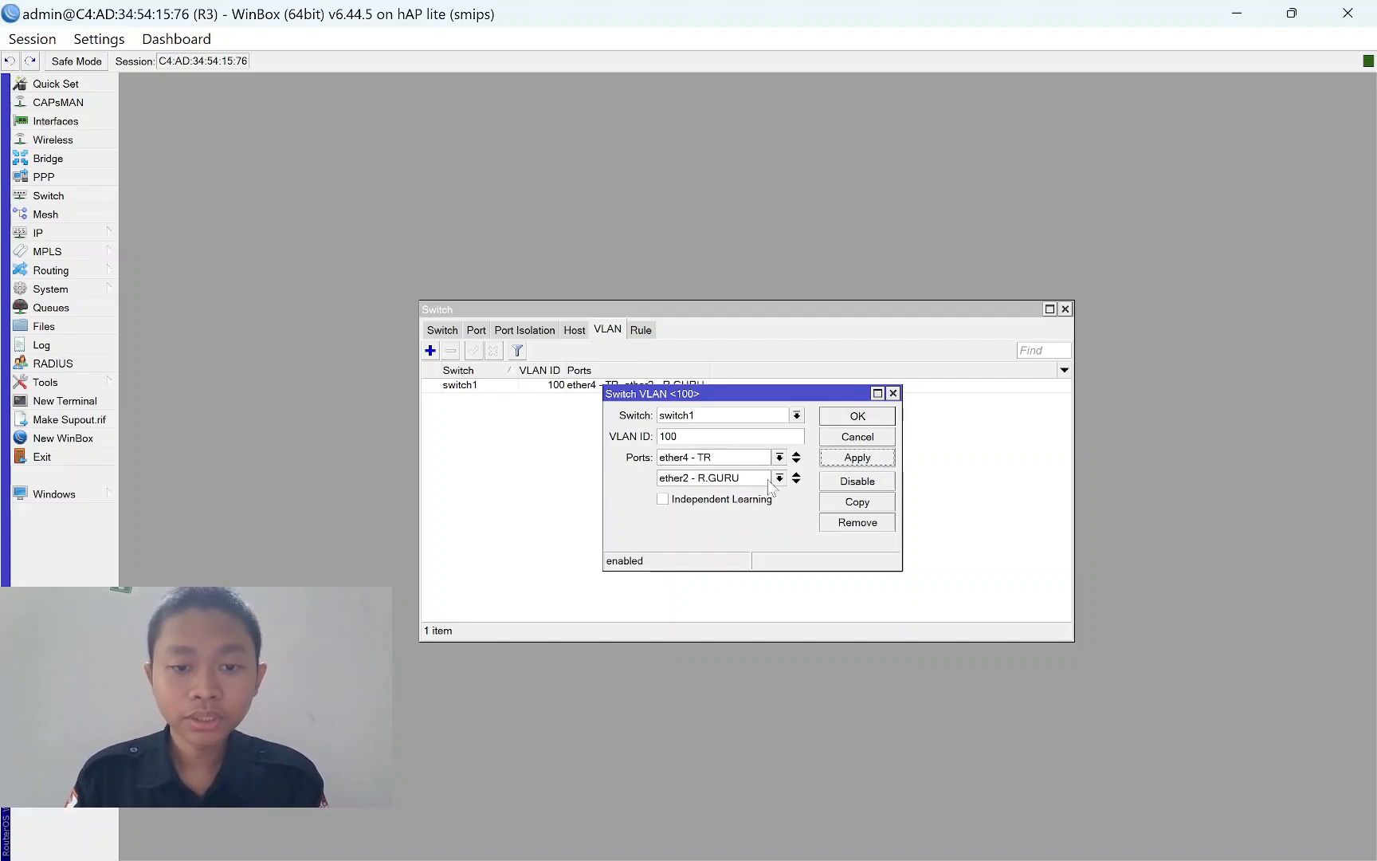
click(864, 420)
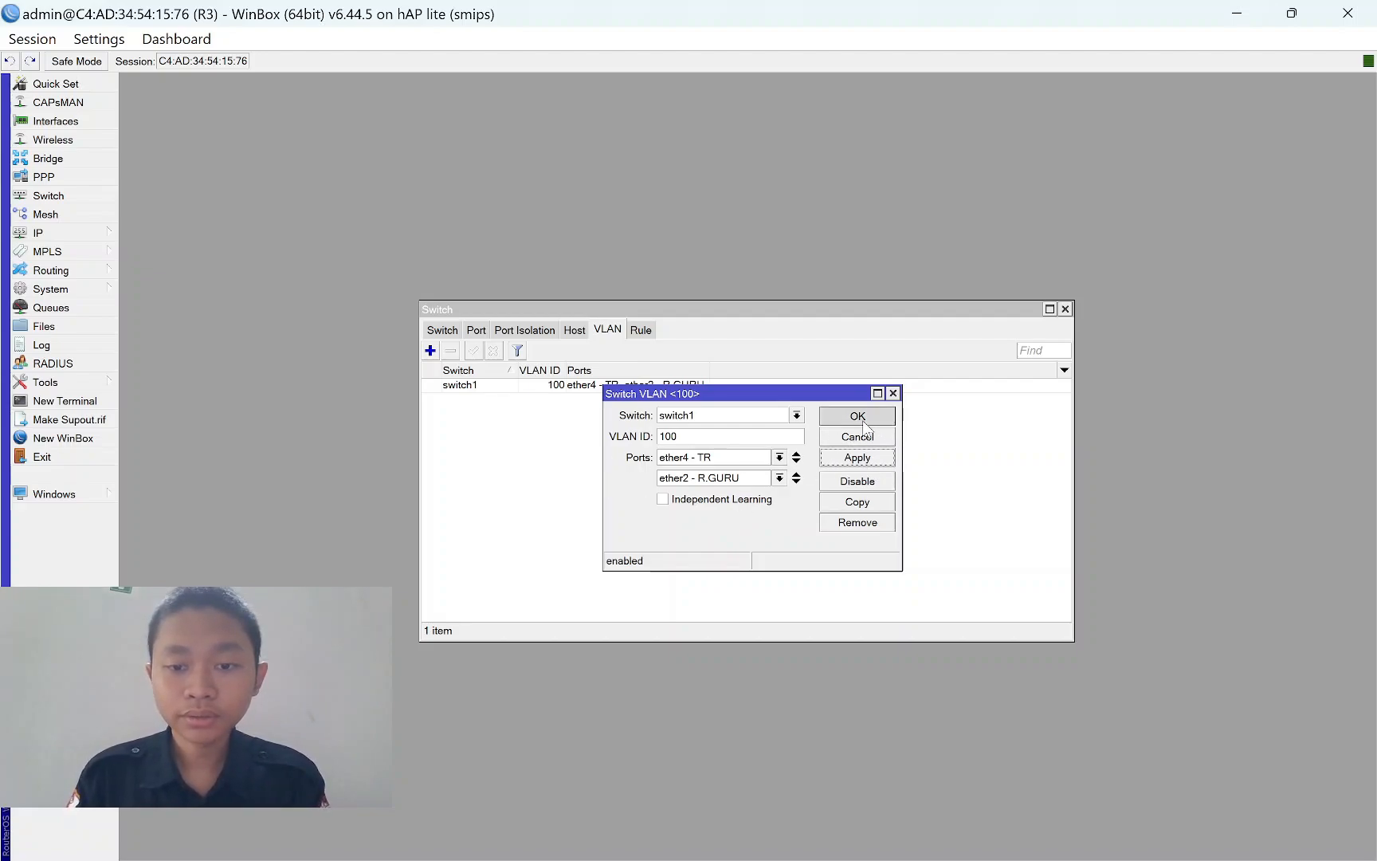
Create a switch VLAN on switch1 with VLAN ID 200 and the ports "ether4 - TR" and "ether3 - R.MURID".
click(431, 351)
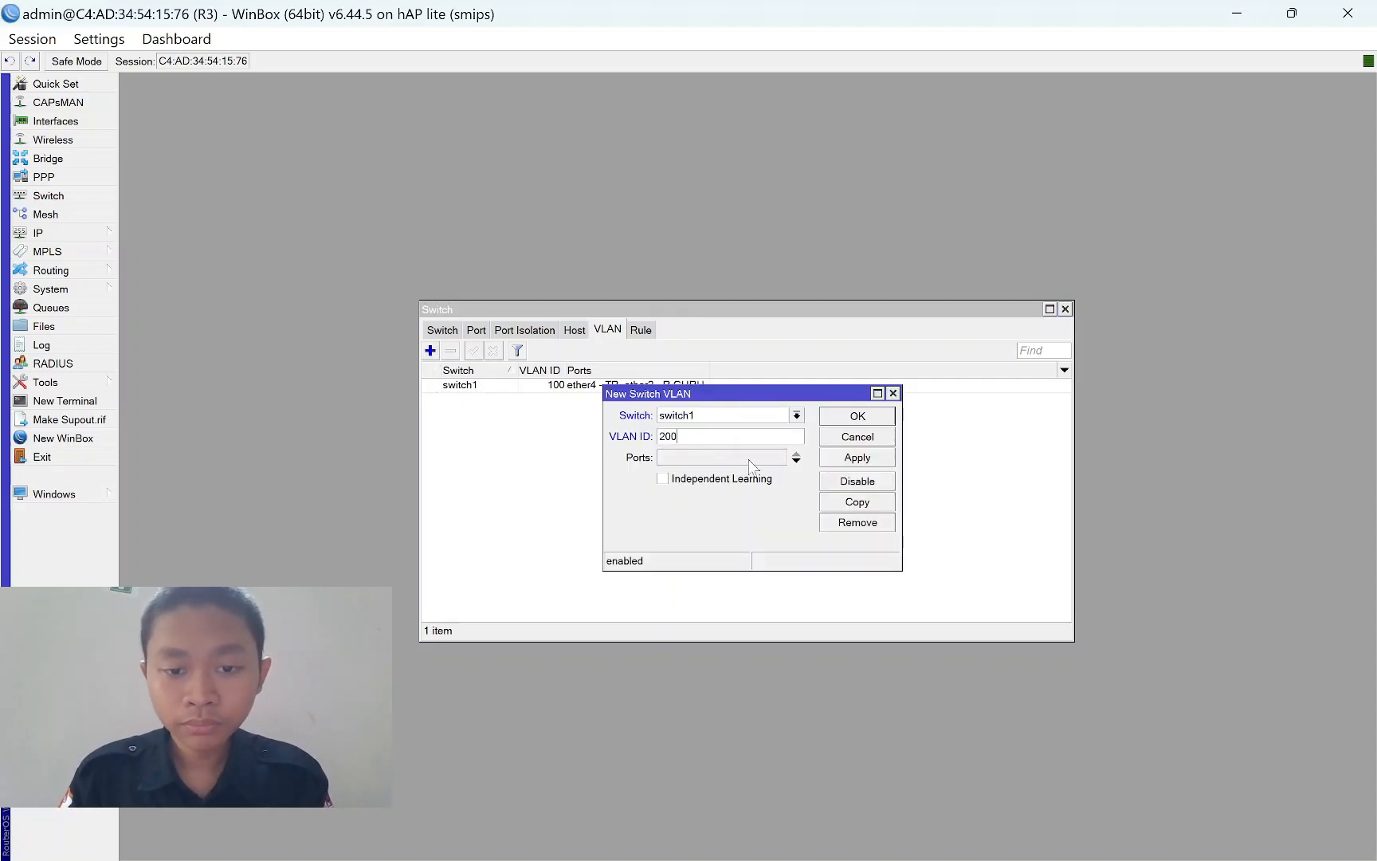
click(796, 460)
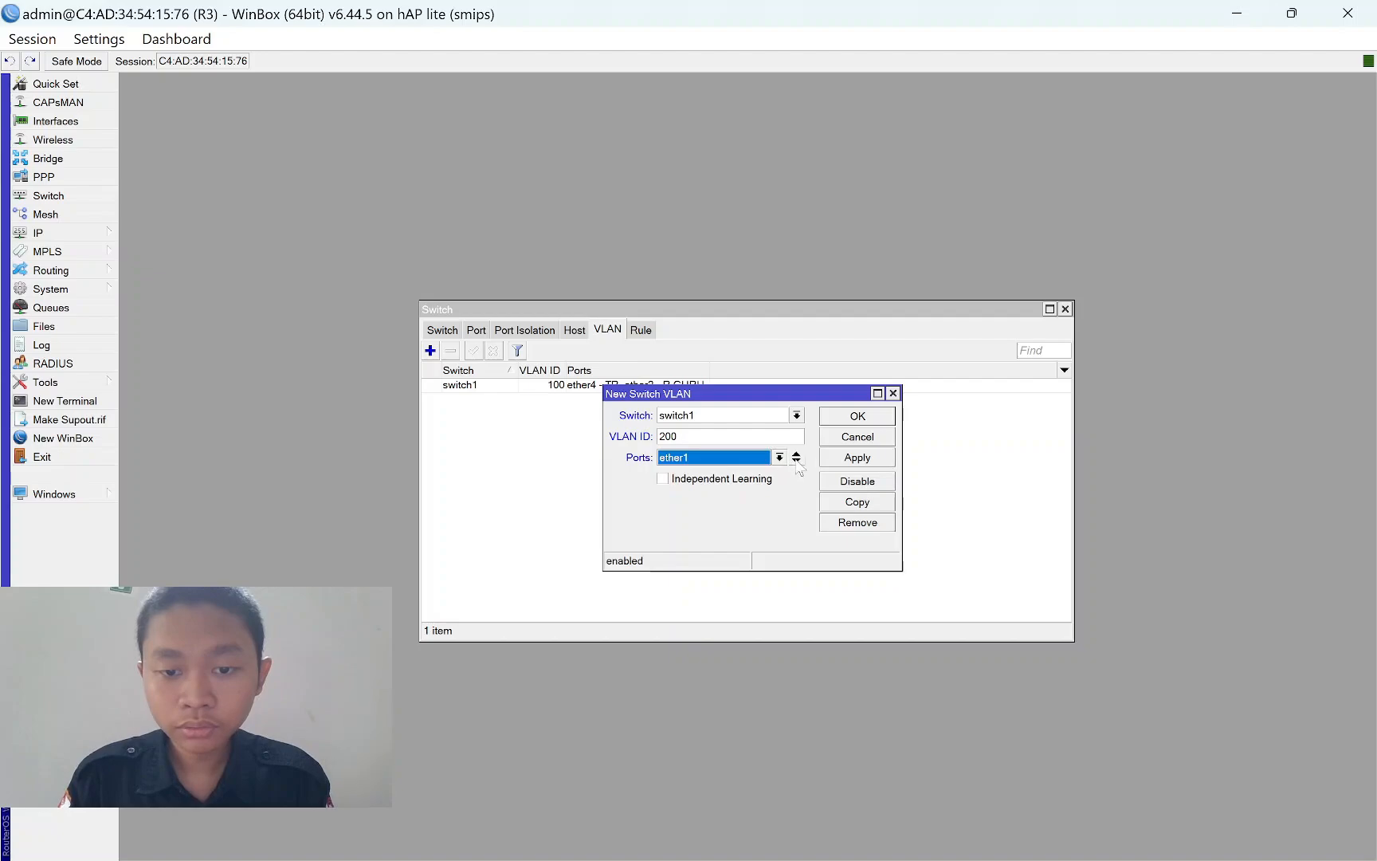
click(796, 460)
click(779, 477)
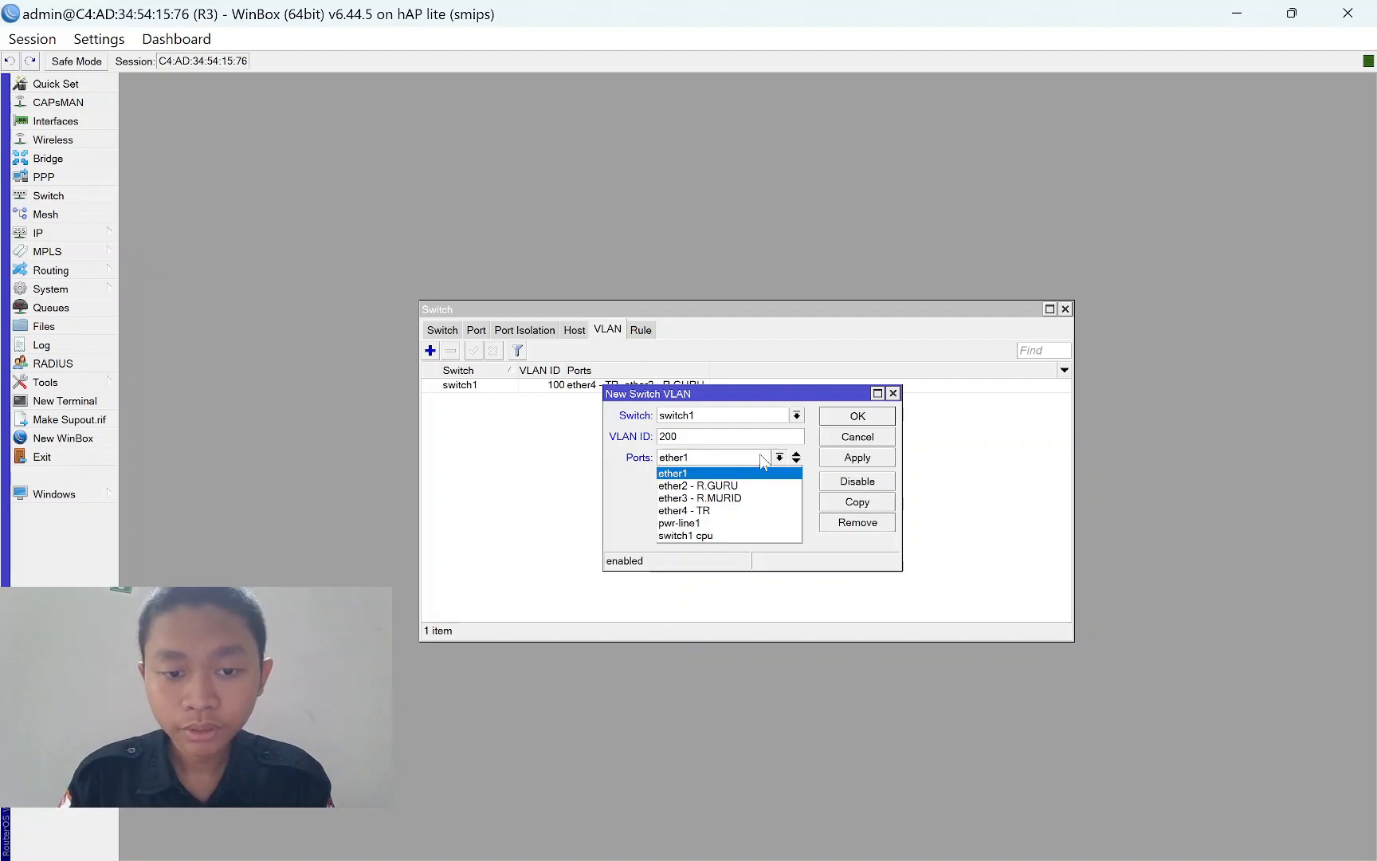
click(725, 511)
click(722, 478)
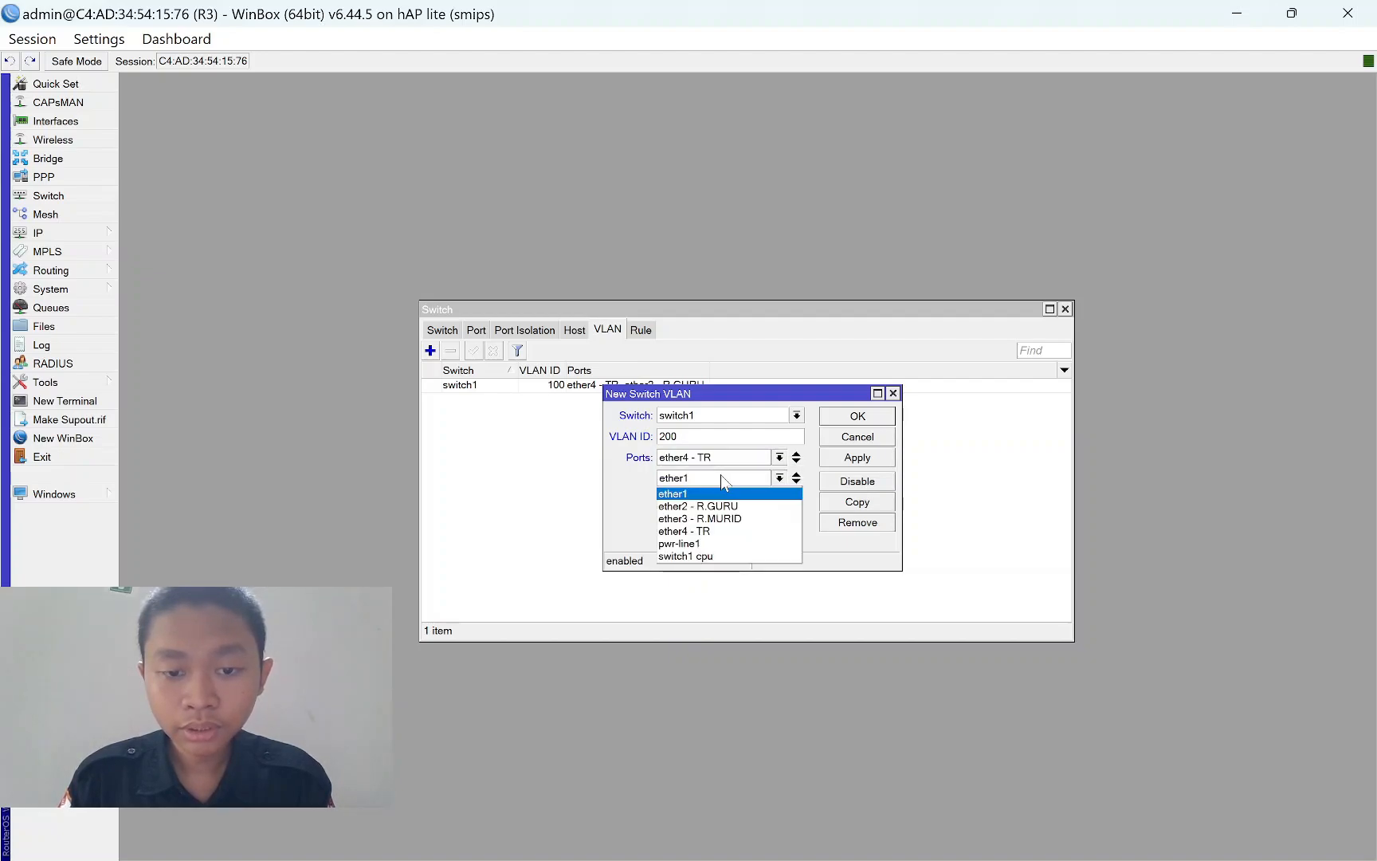
click(716, 519)
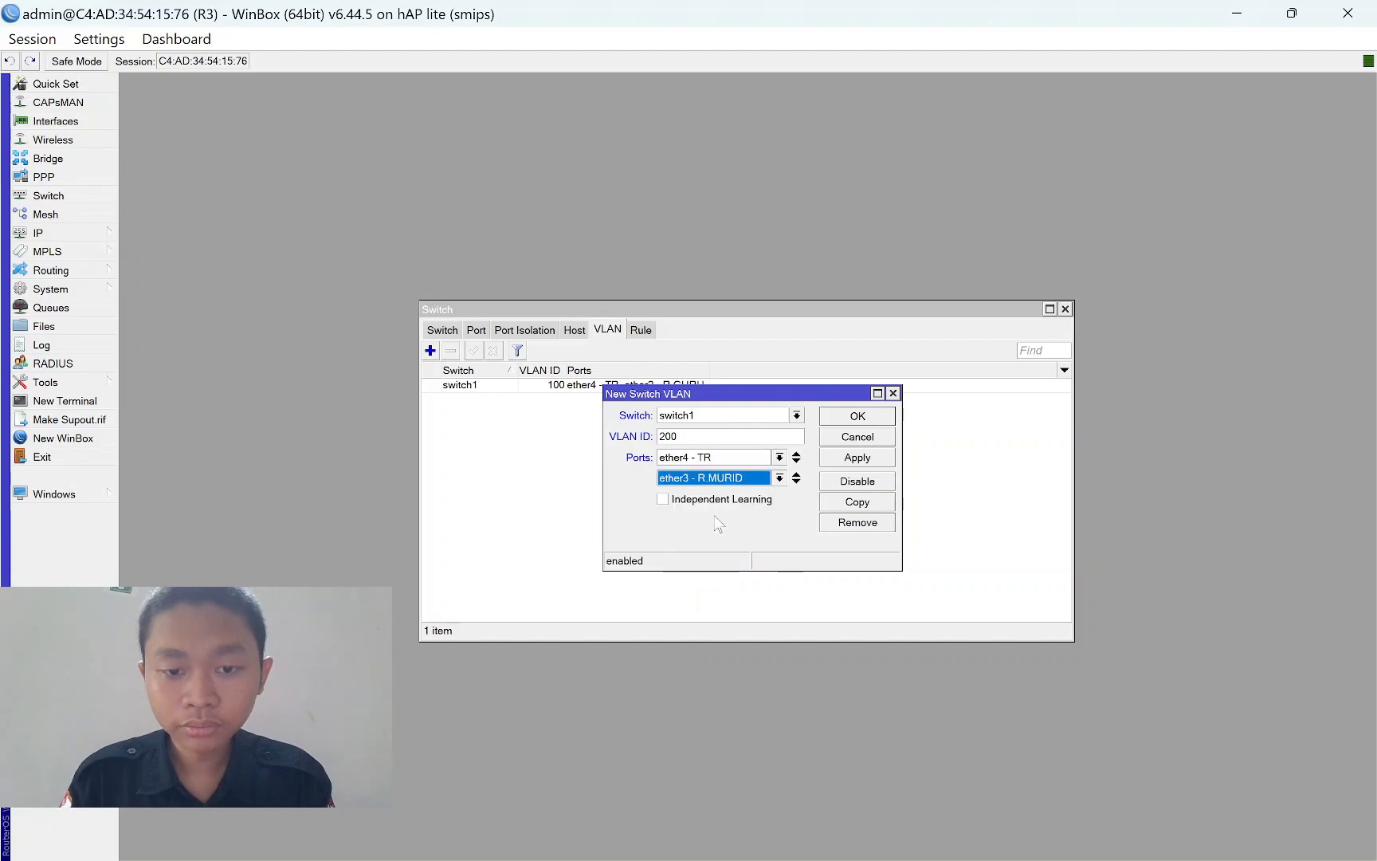
click(857, 460)
click(858, 416)
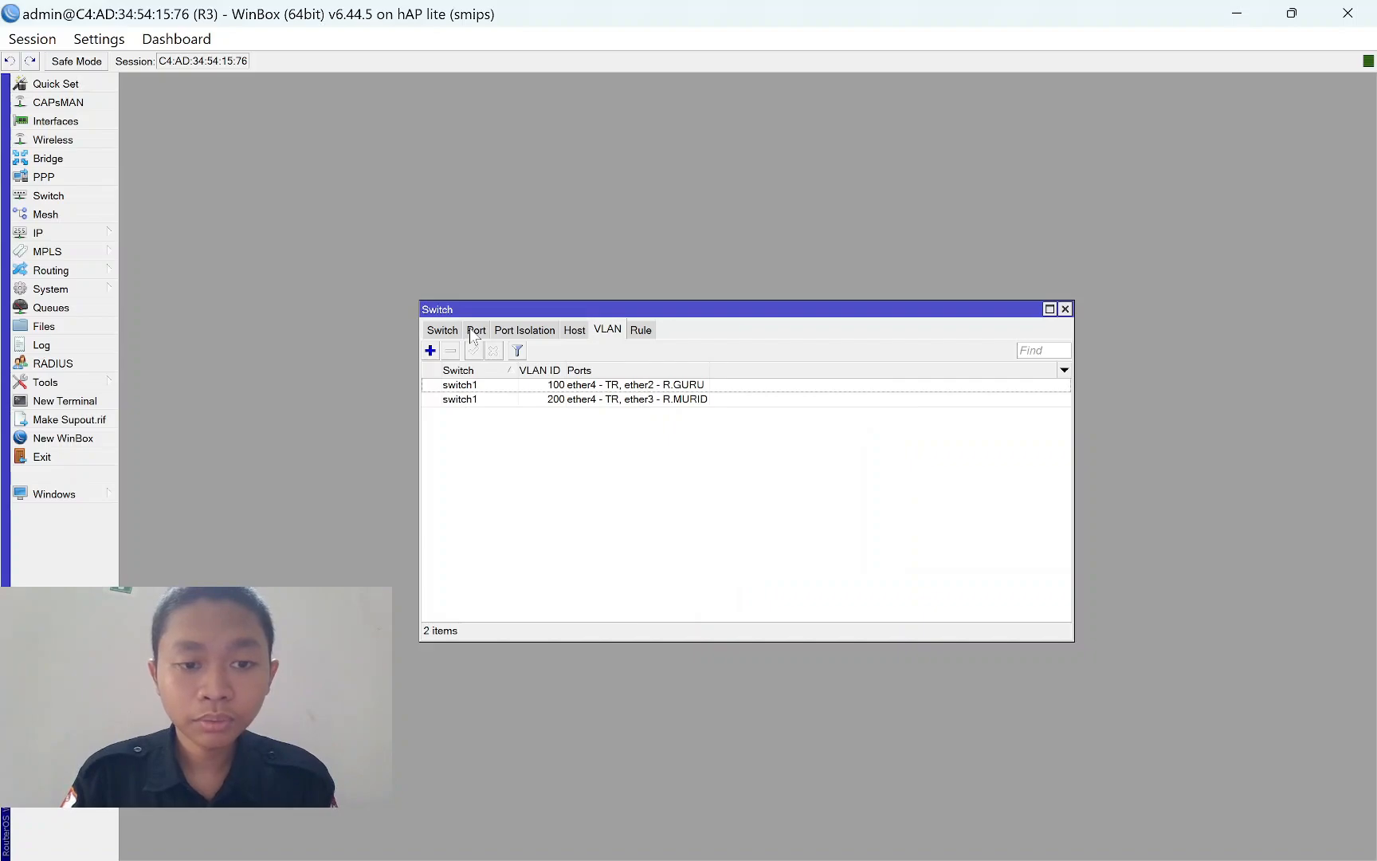
Set the switch port "ether4 - TR" to VLAN mode secure and VLAN header "add if missing".
click(471, 332)
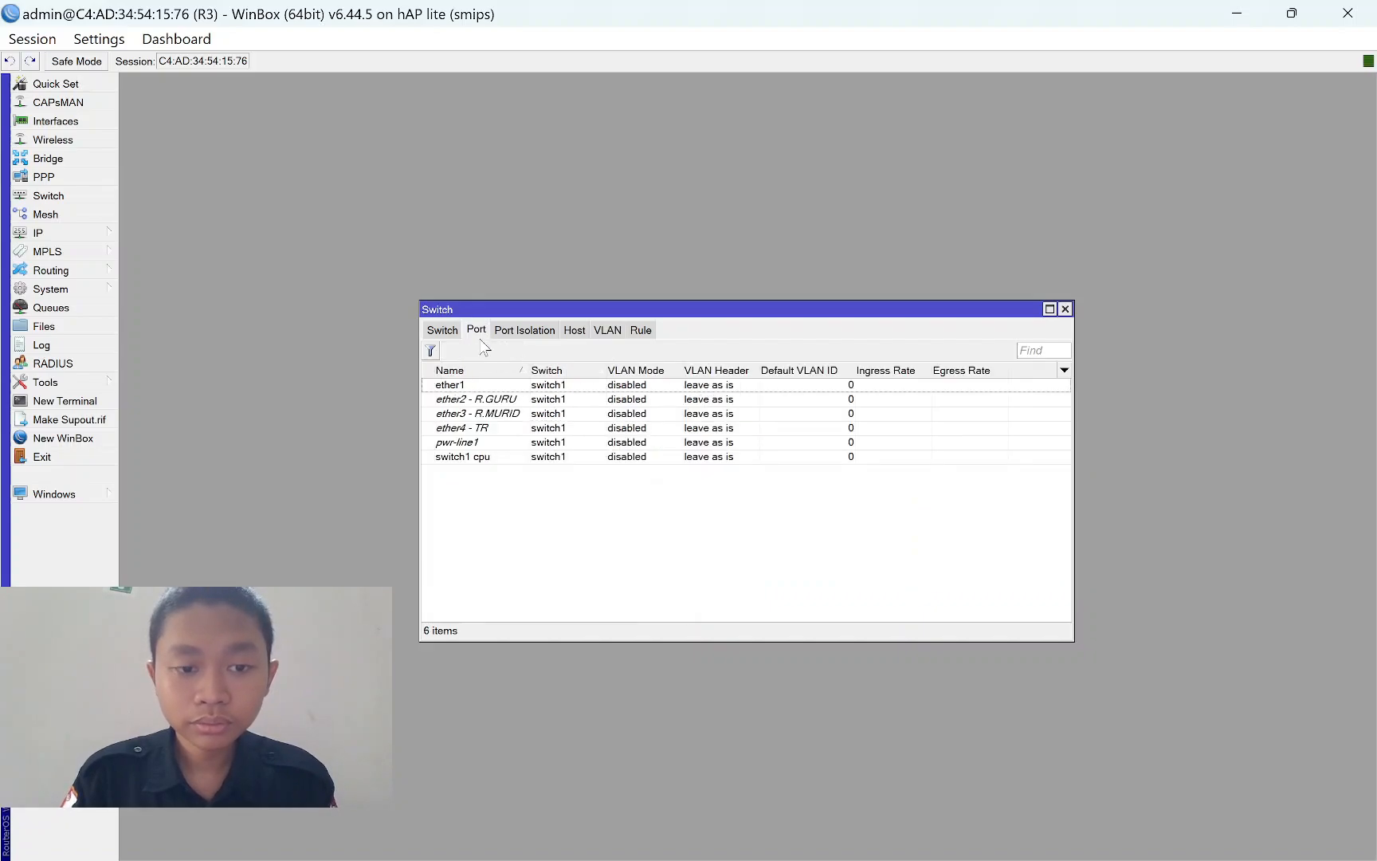
double_click(492, 431)
click(730, 411)
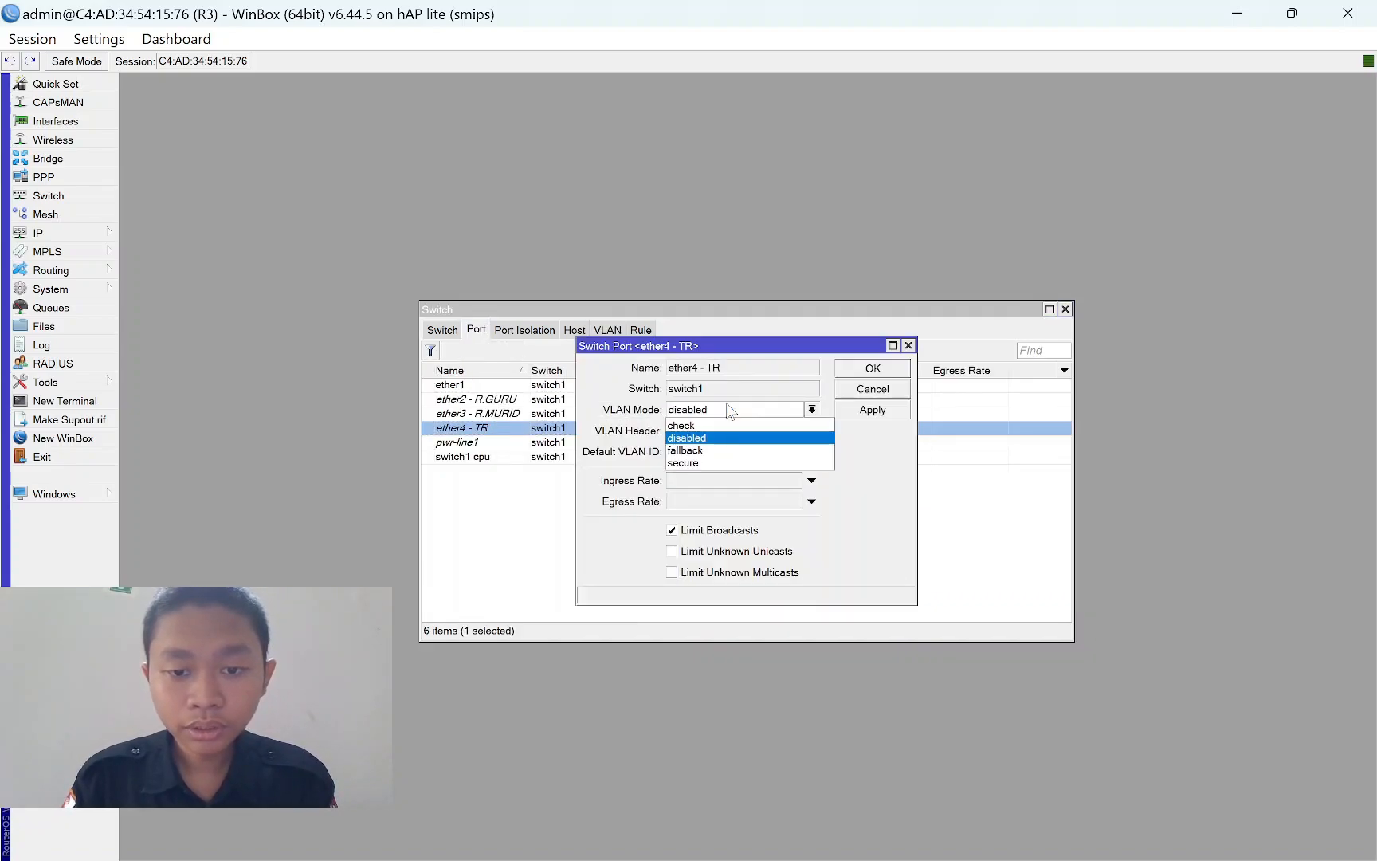
click(694, 465)
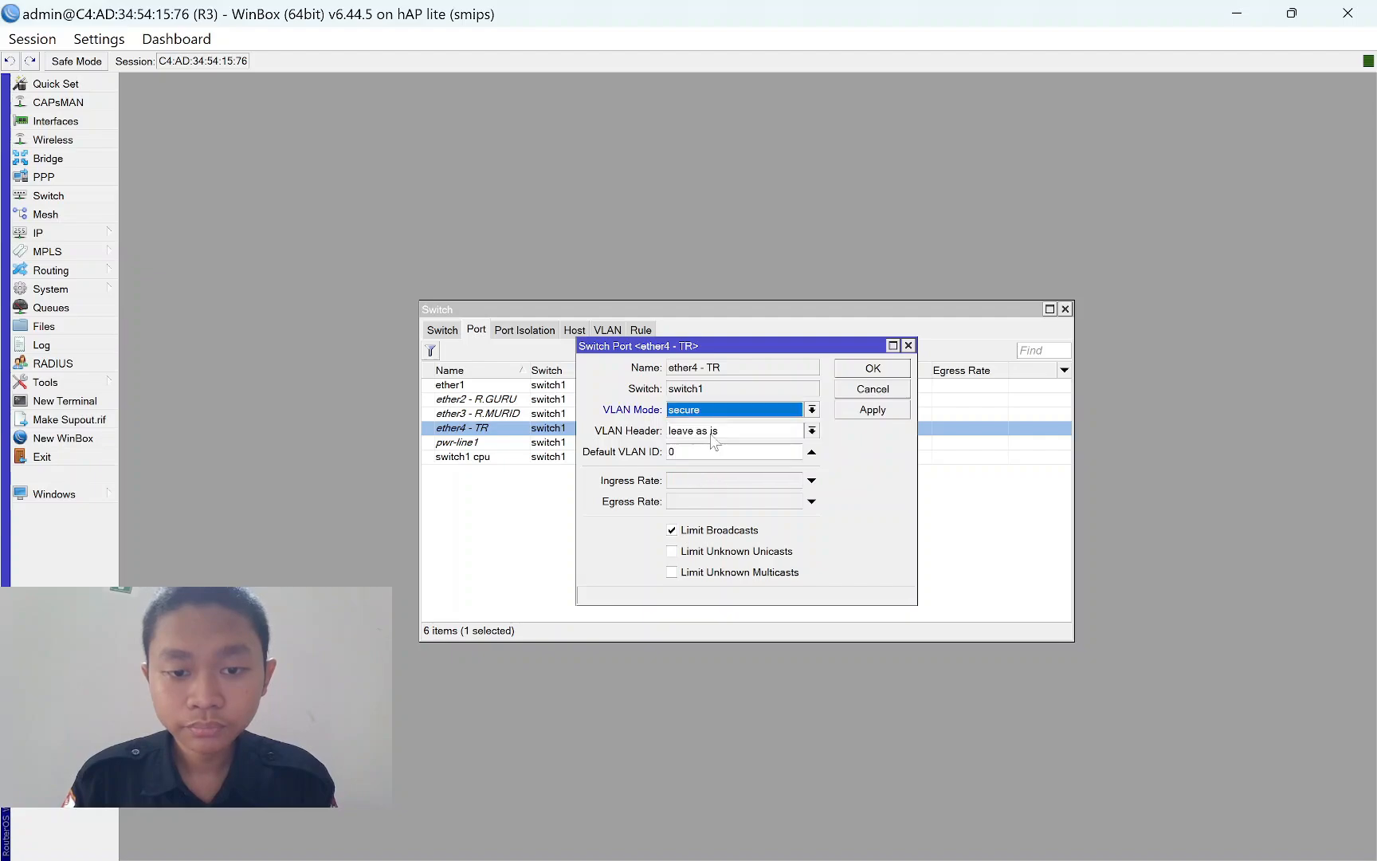
click(712, 434)
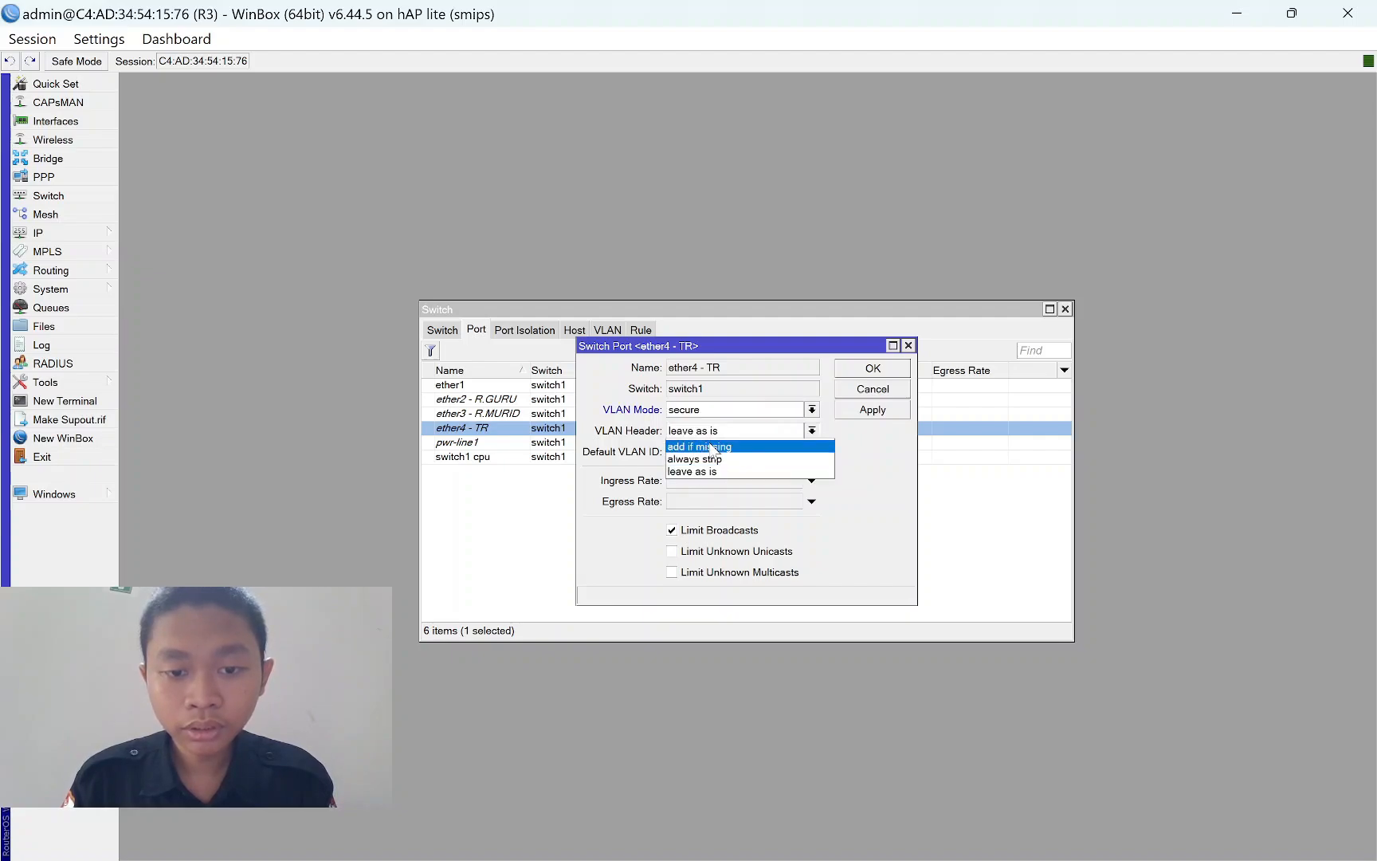
click(711, 448)
click(872, 409)
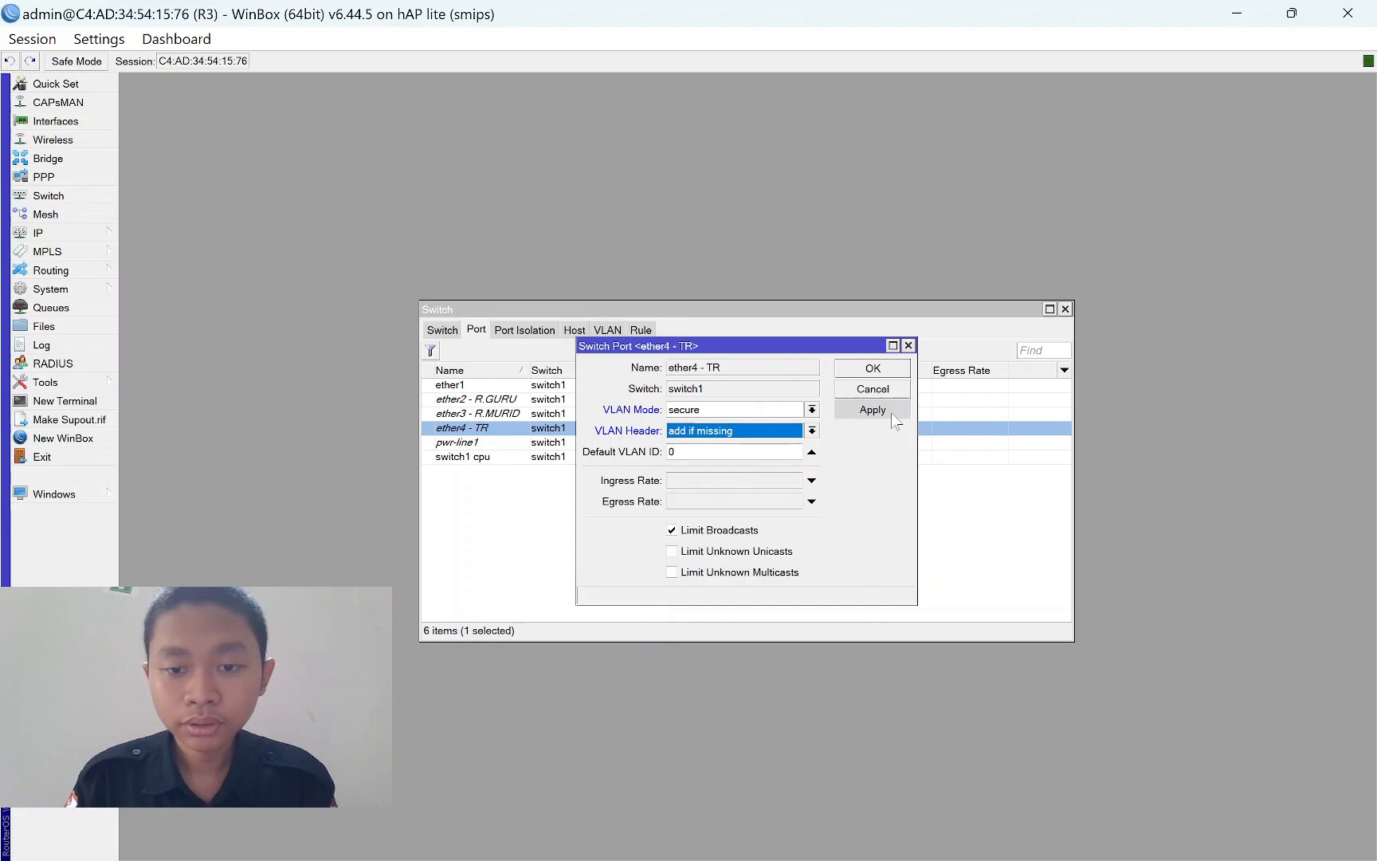
click(874, 369)
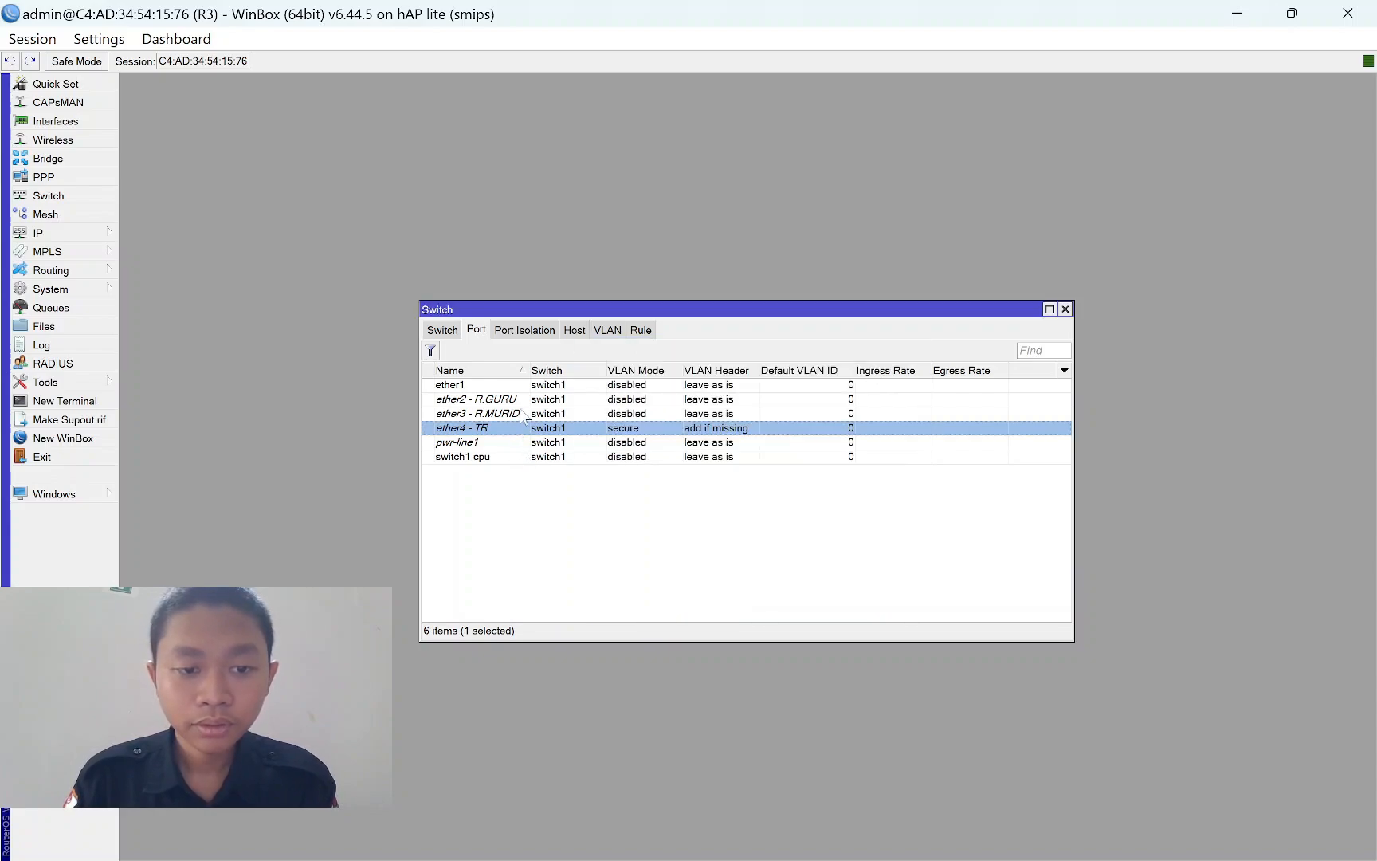
Set the switch port "ether2 - R.GURU" to VLAN mode secure, VLAN header "always strip" and default VLAN ID 100.
double_click(520, 400)
click(722, 409)
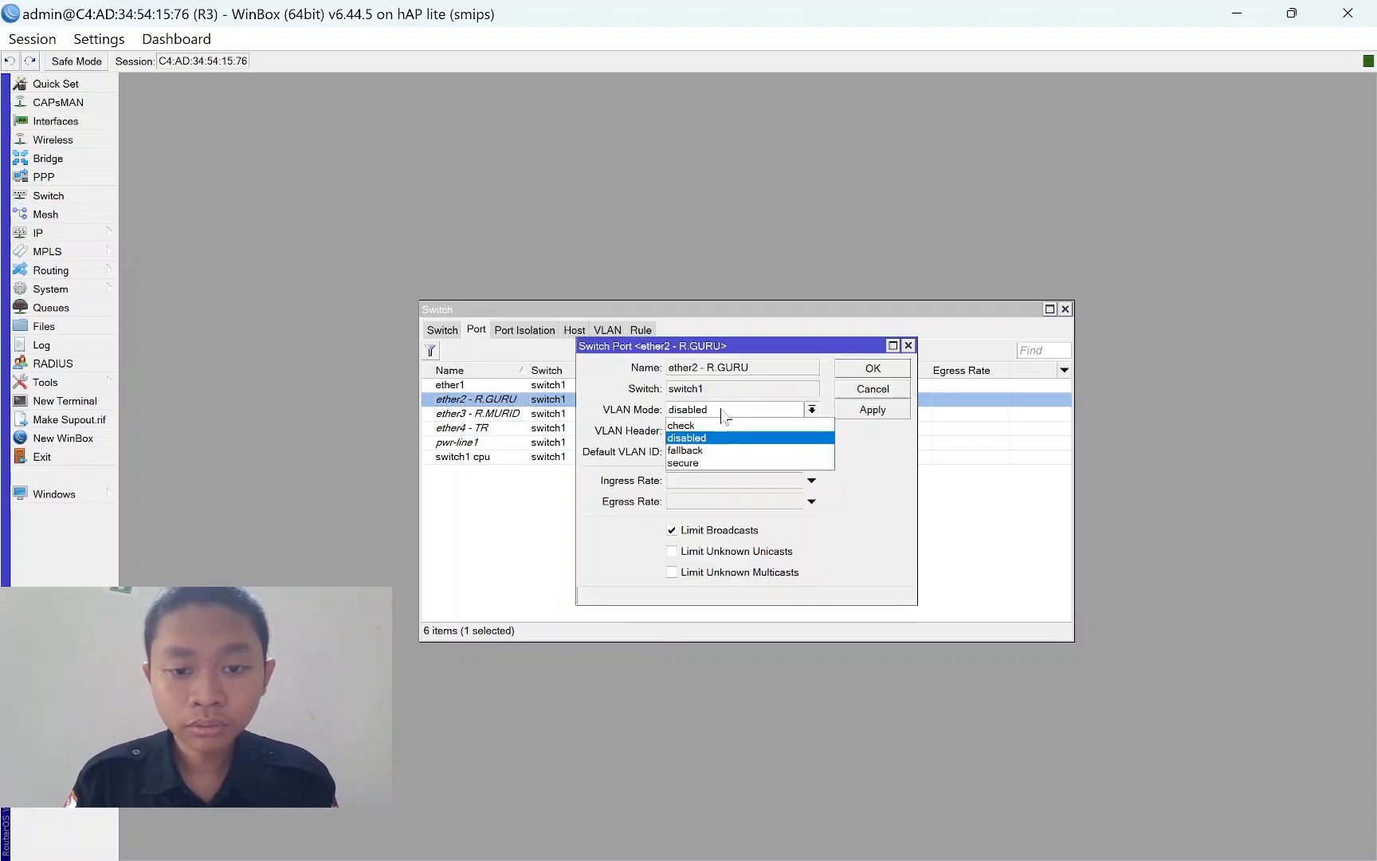
click(701, 463)
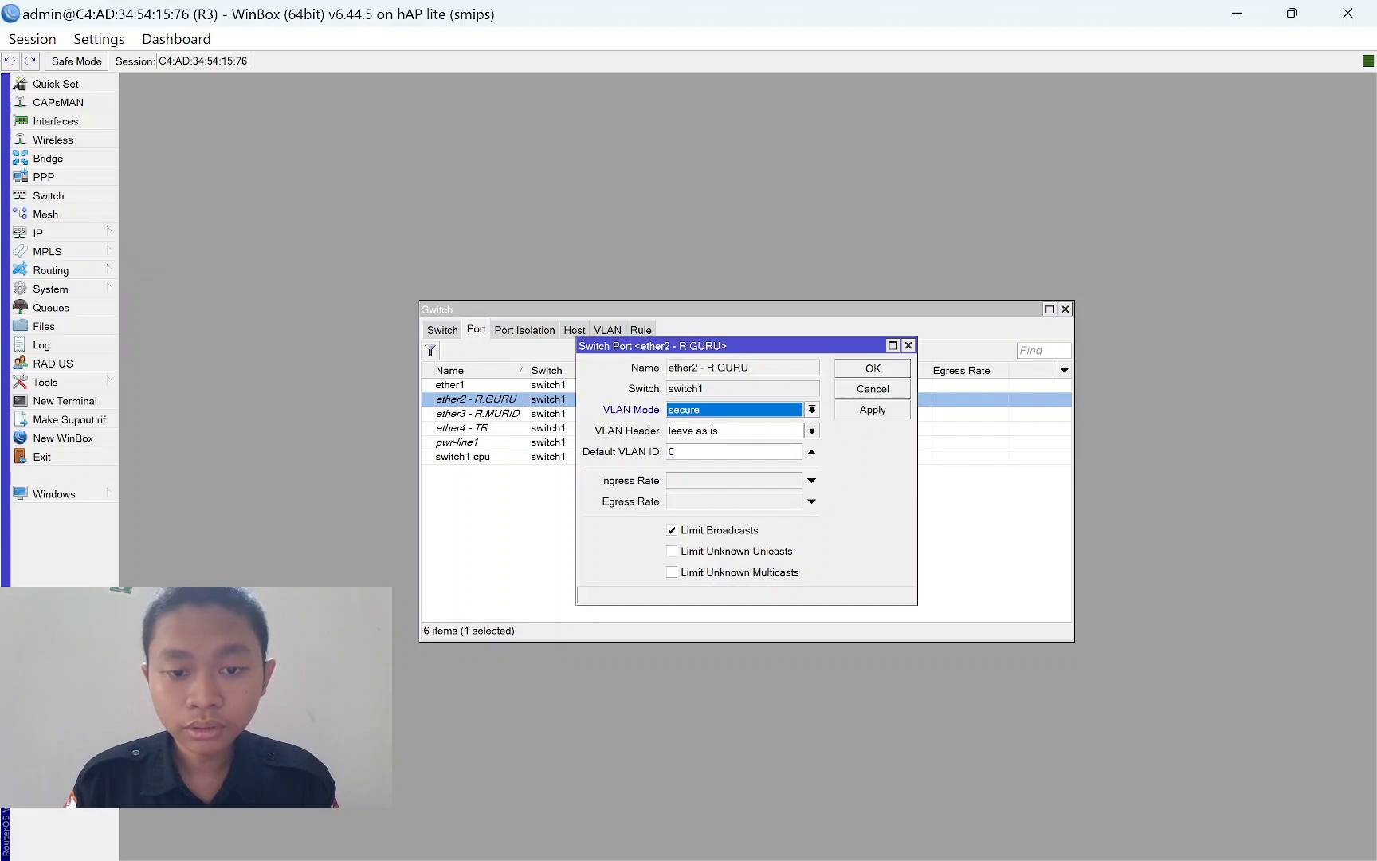
click(707, 432)
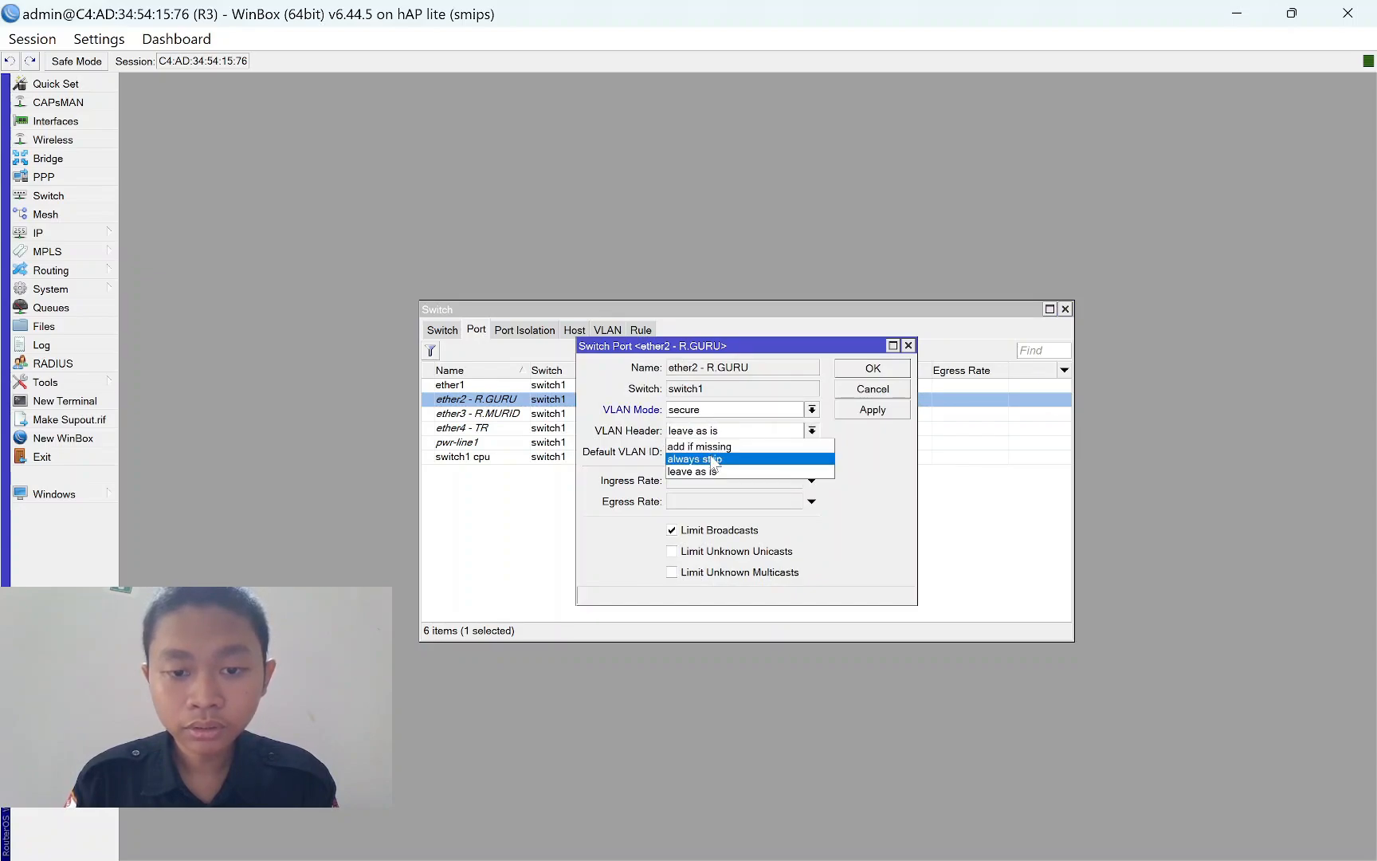
click(712, 461)
click(717, 451)
text(100)
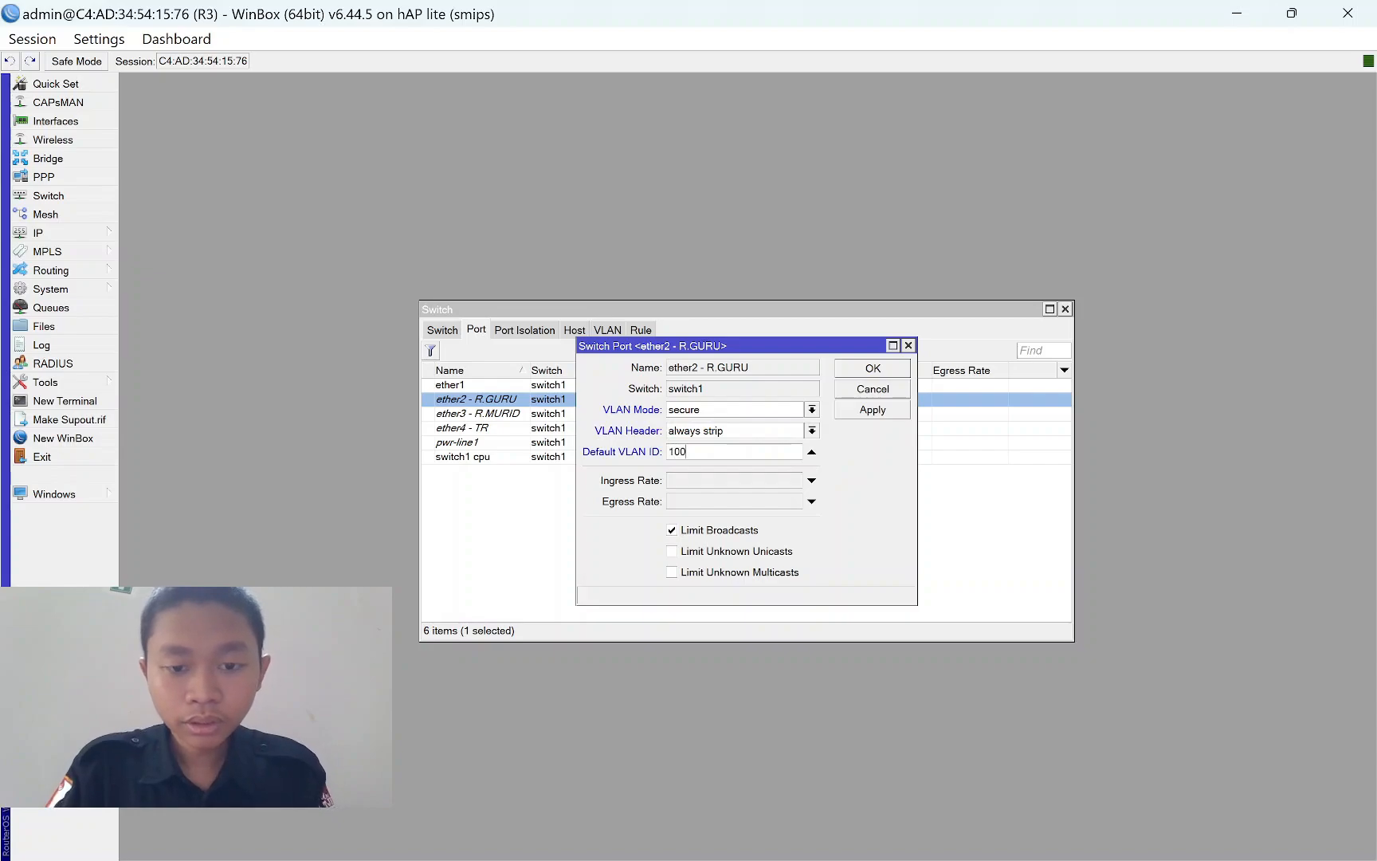
click(872, 410)
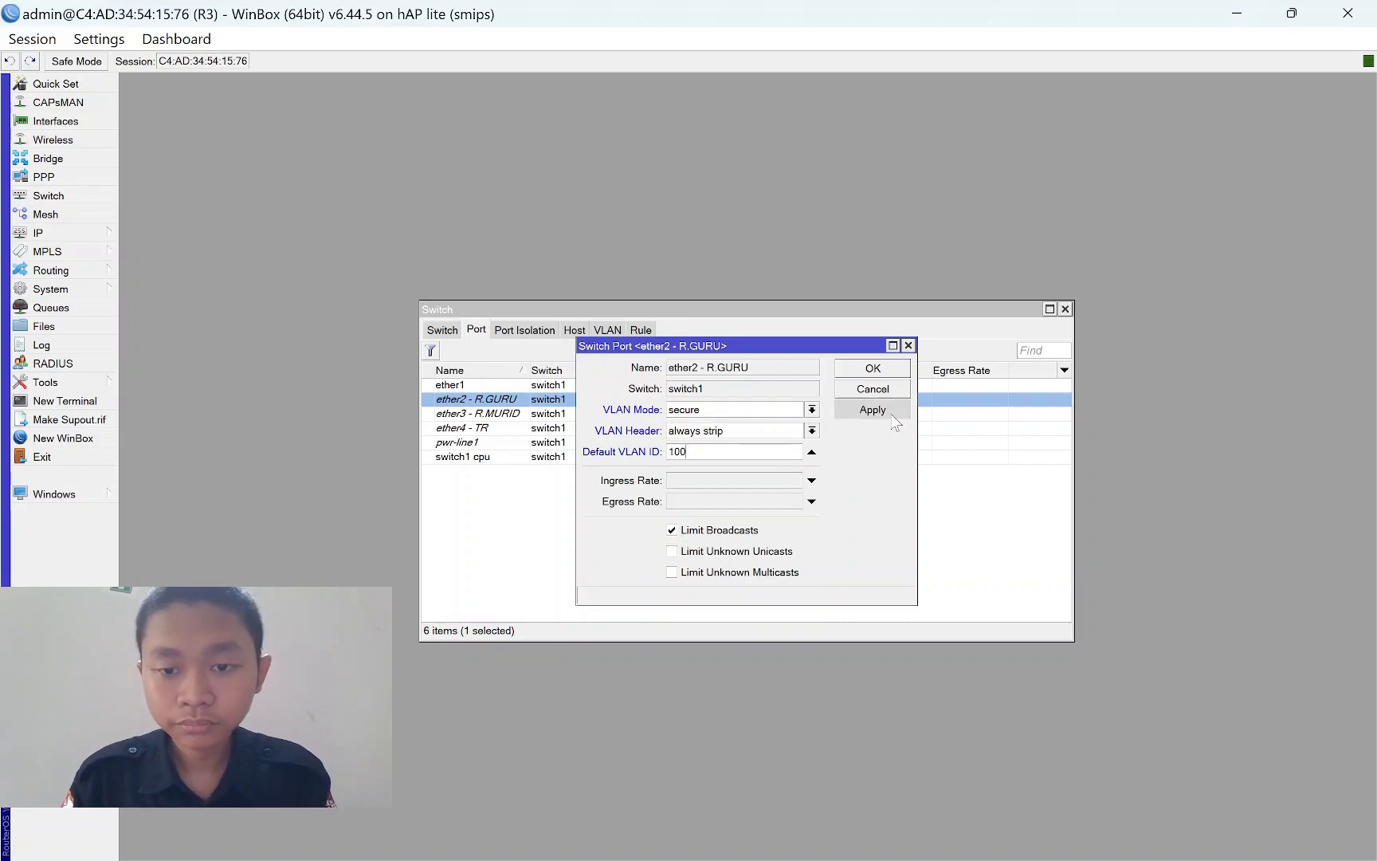
click(873, 368)
Set the switch port "ether3 - R.MURID" to VLAN mode secure, VLAN header "always strip" and default VLAN ID 200.
double_click(494, 415)
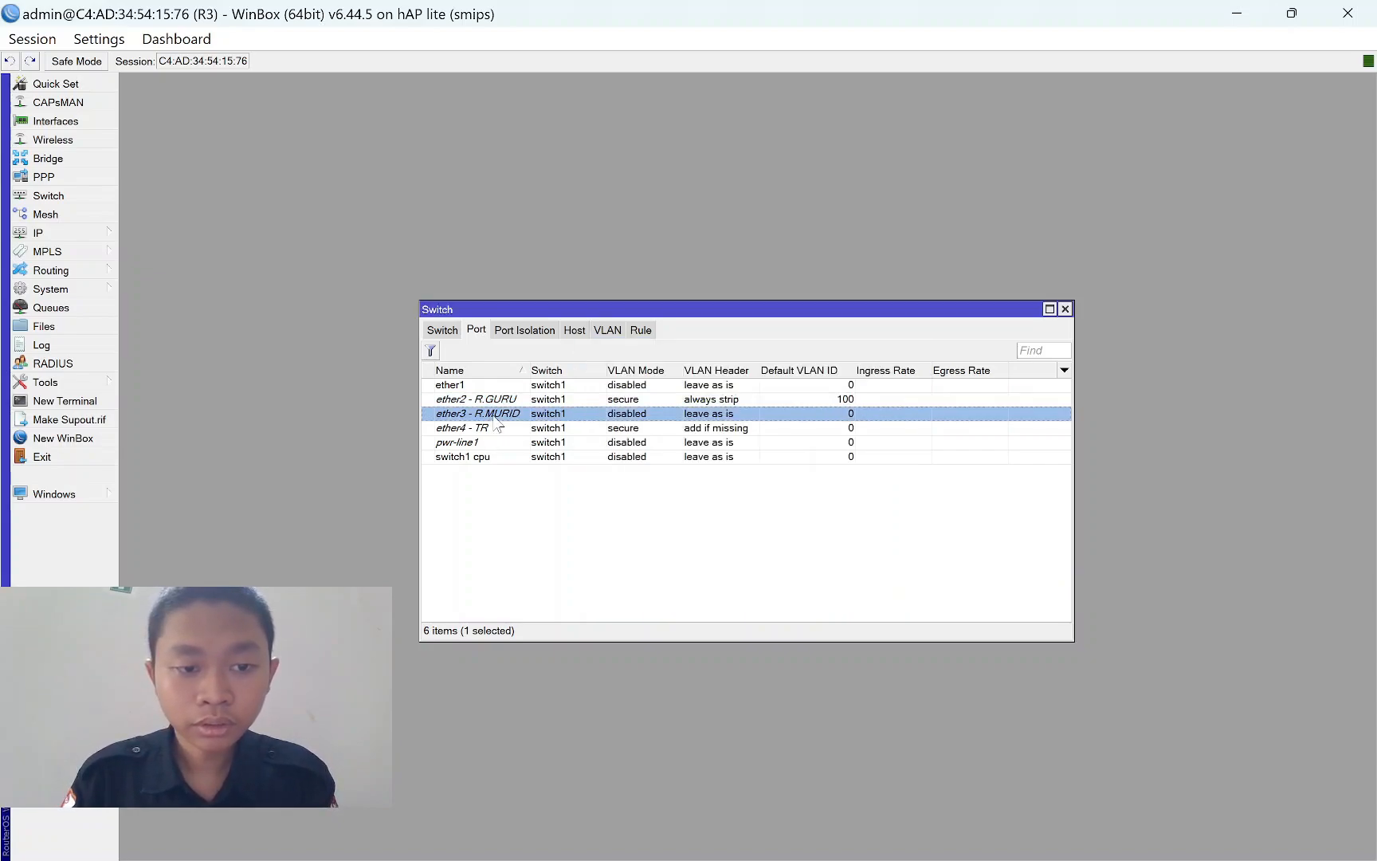
click(686, 411)
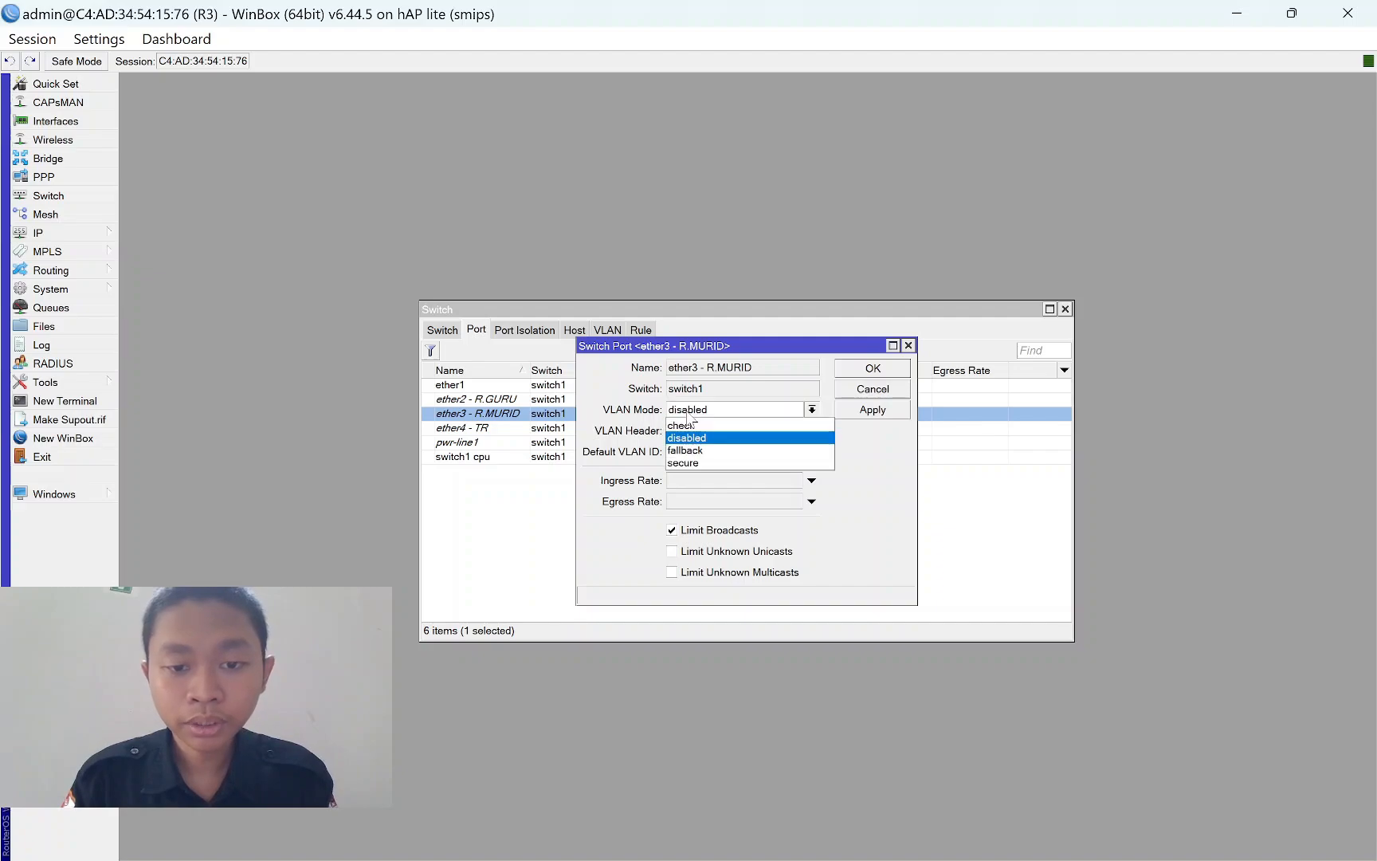
click(690, 463)
click(701, 432)
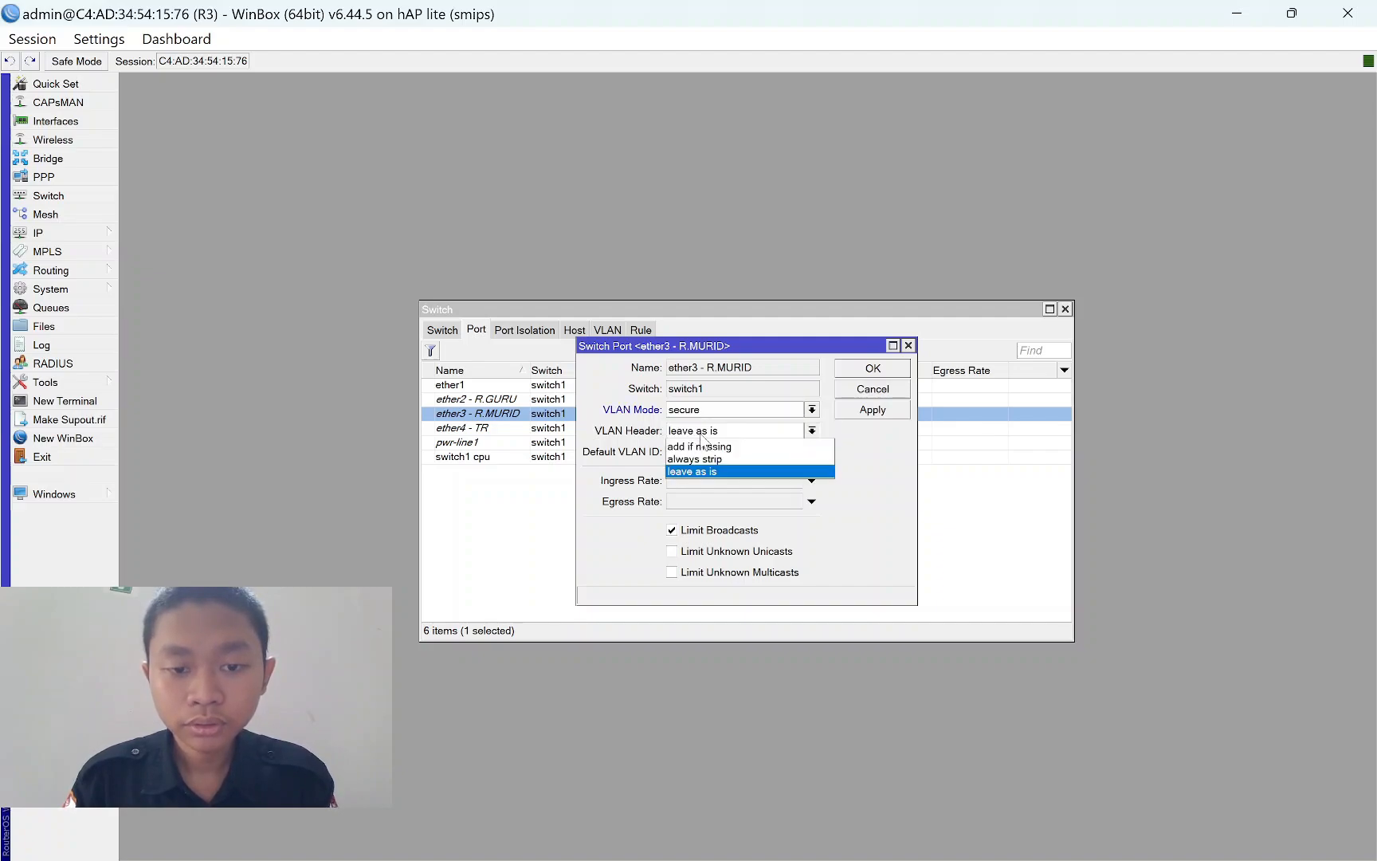
click(720, 460)
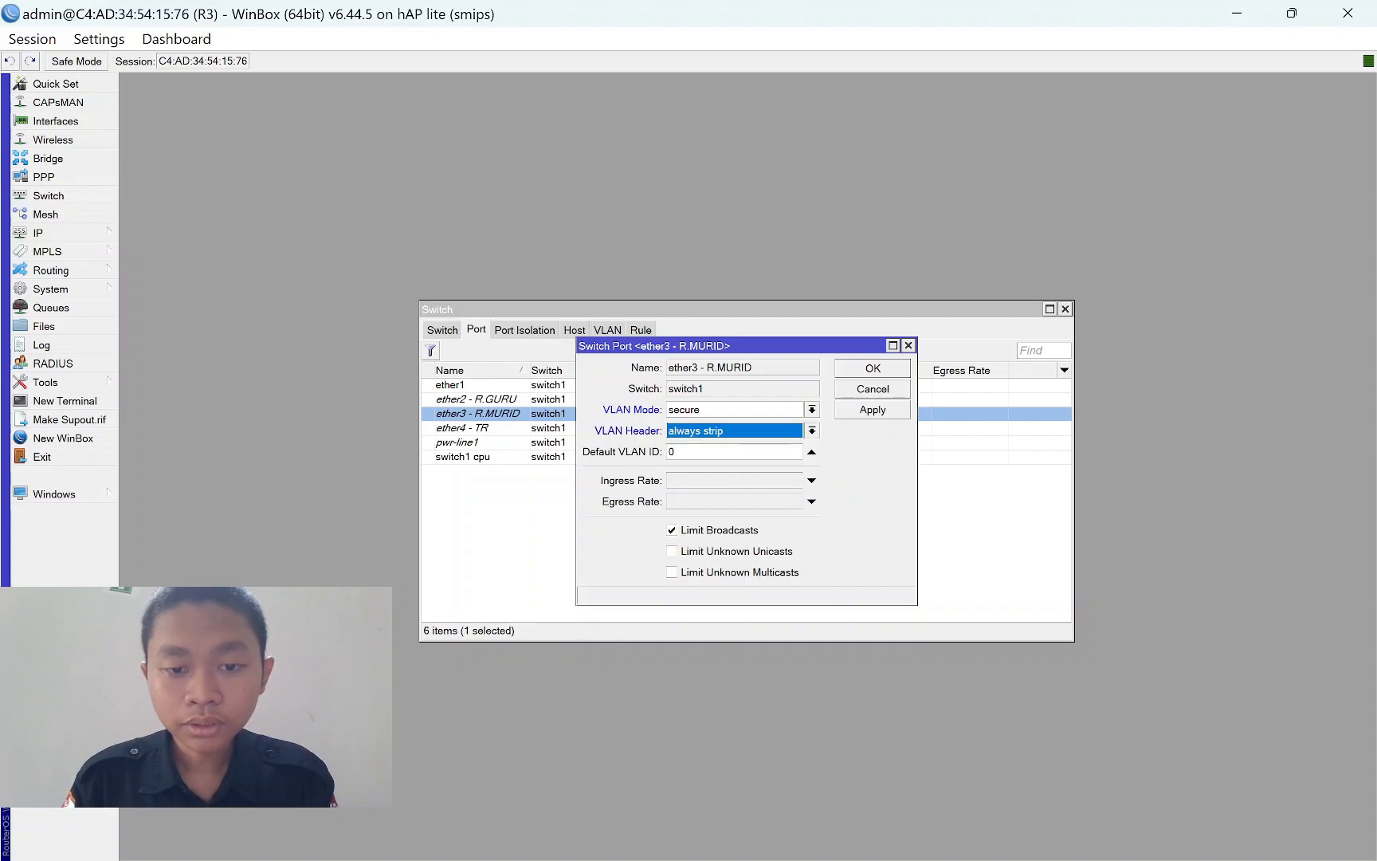
key(Tab)
text(2)
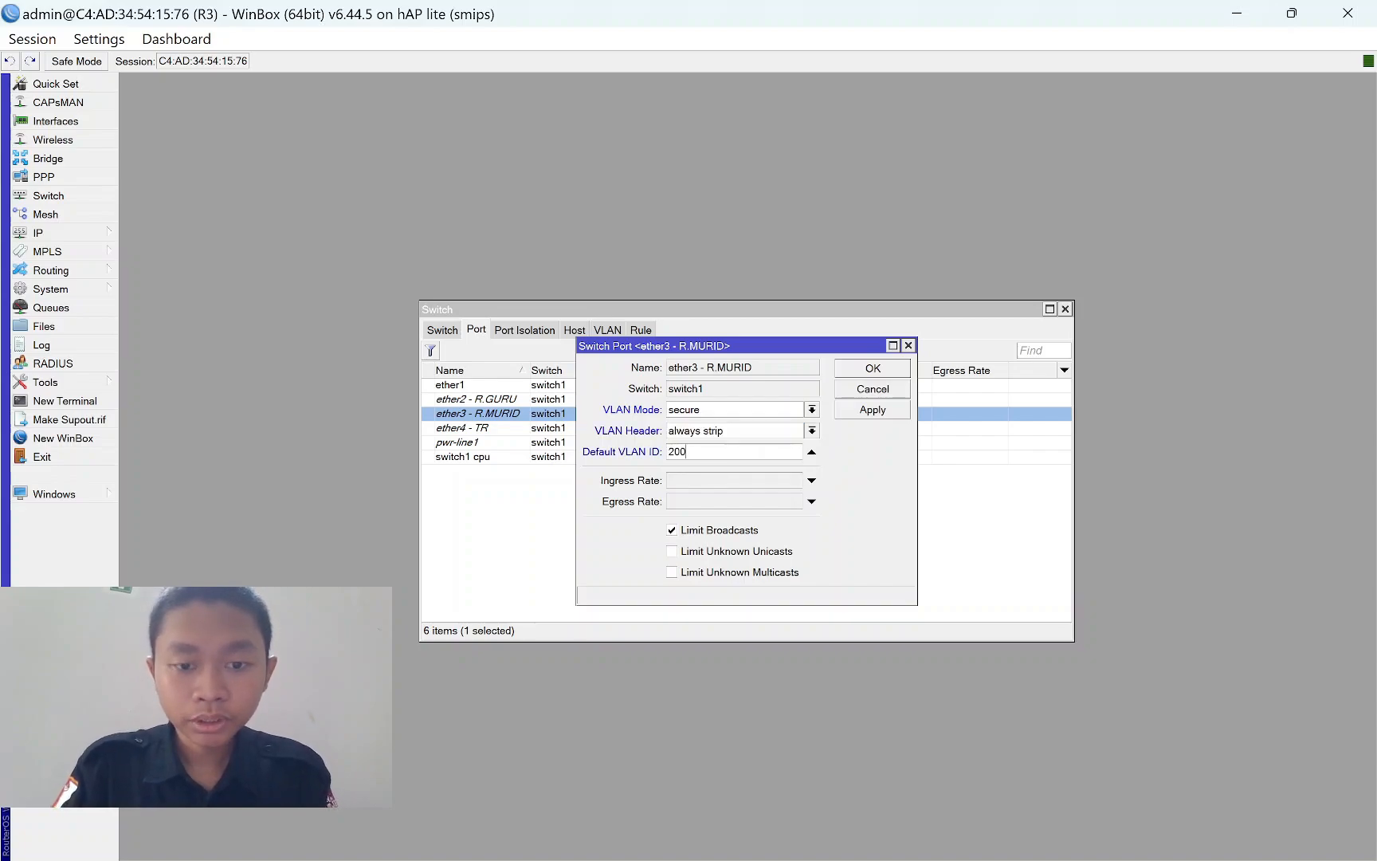
click(884, 372)
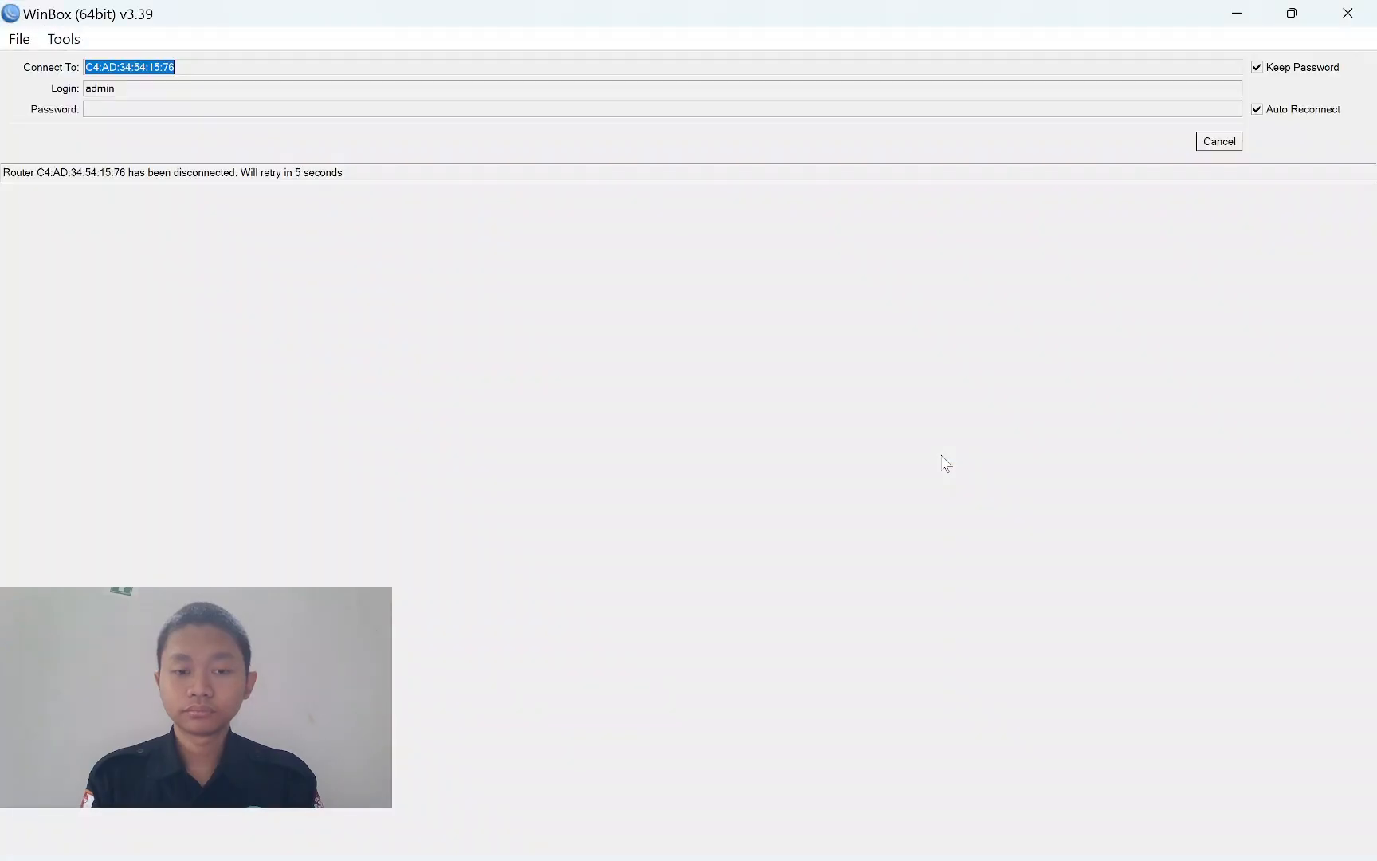
Launch a new WinBox window and connect to the discovered MikroTik router C4:AD:34:54:15:76 as admin.
click(1237, 12)
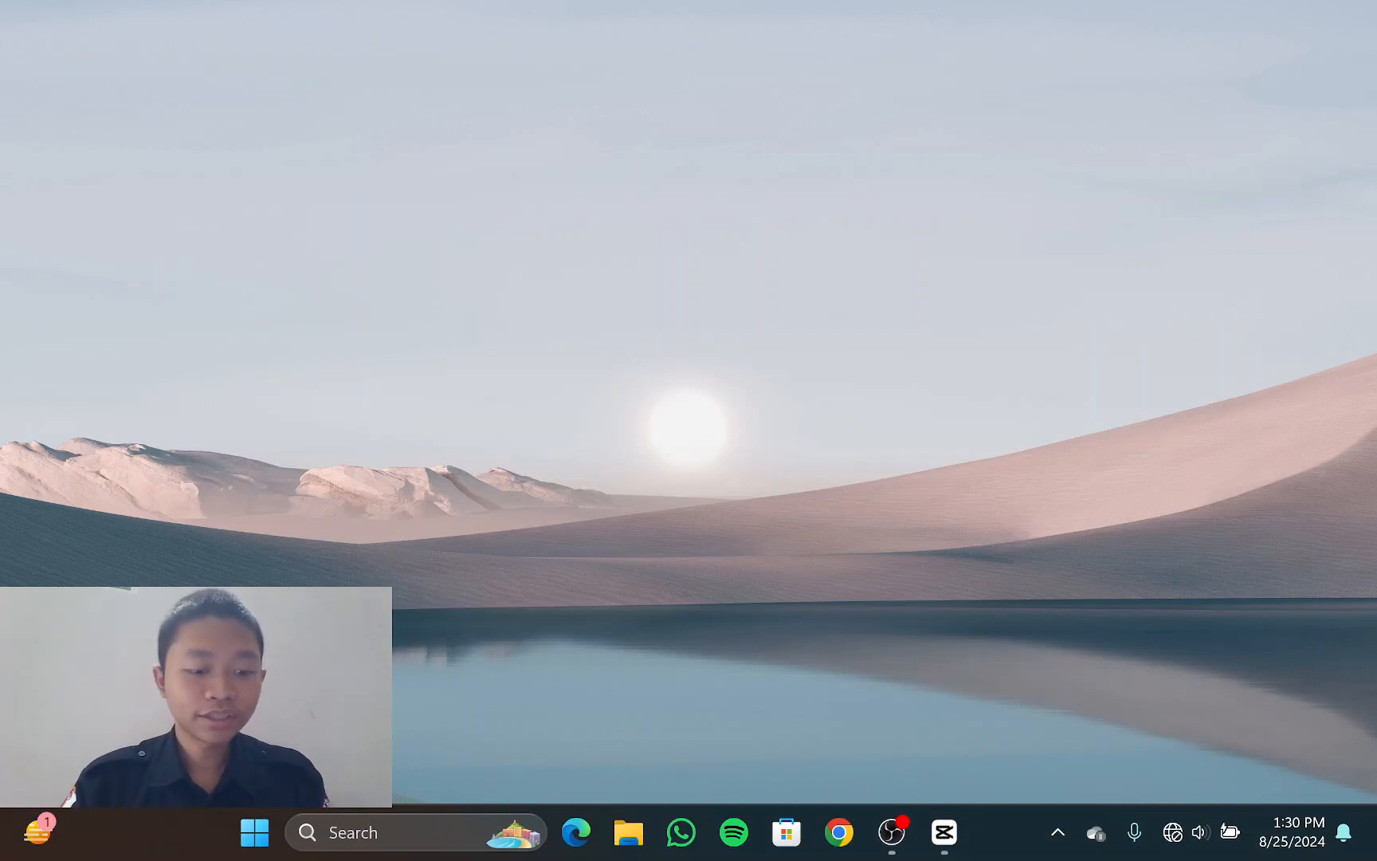
click(339, 832)
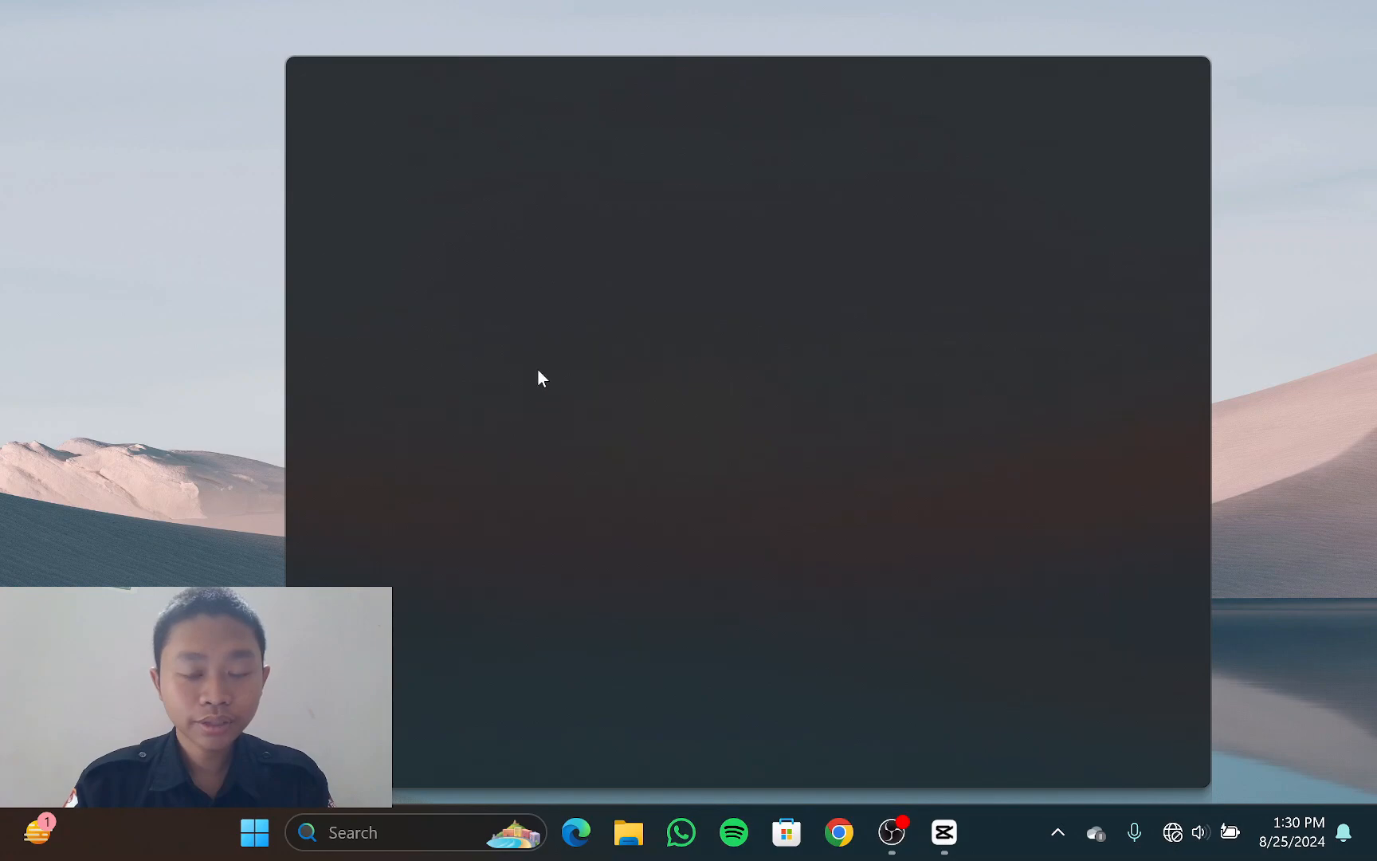
text(winb)
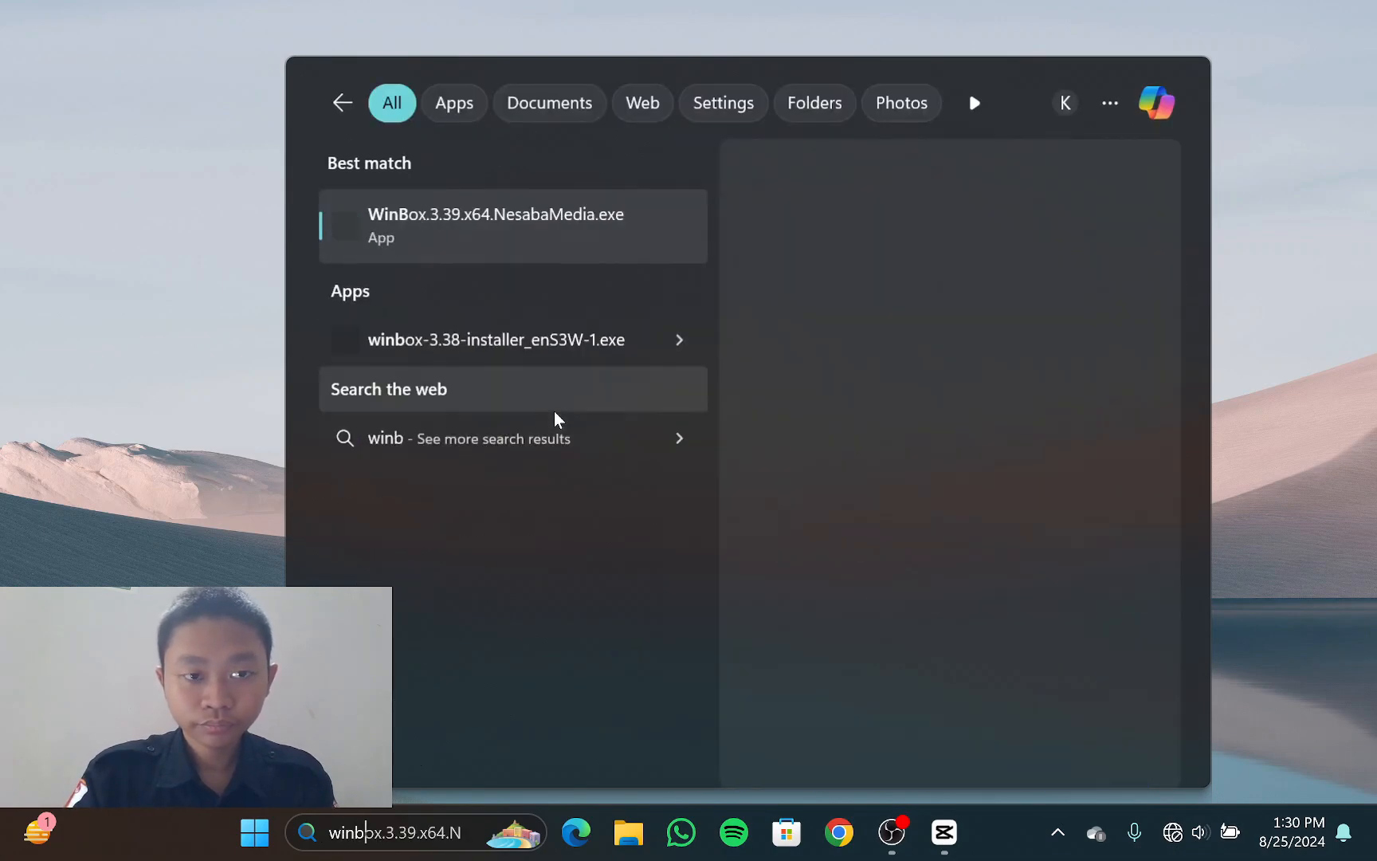
key(Return)
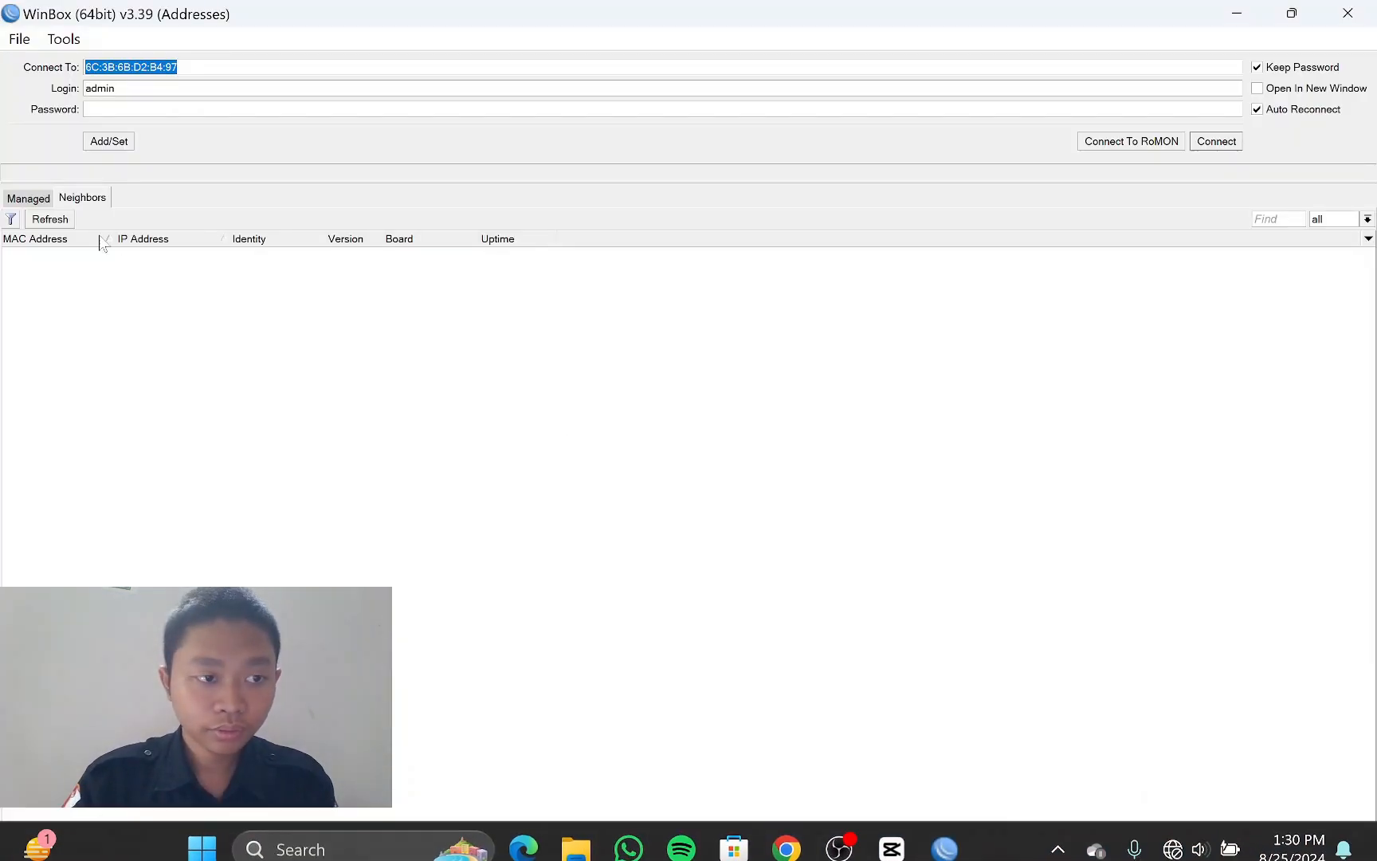
click(47, 219)
click(48, 253)
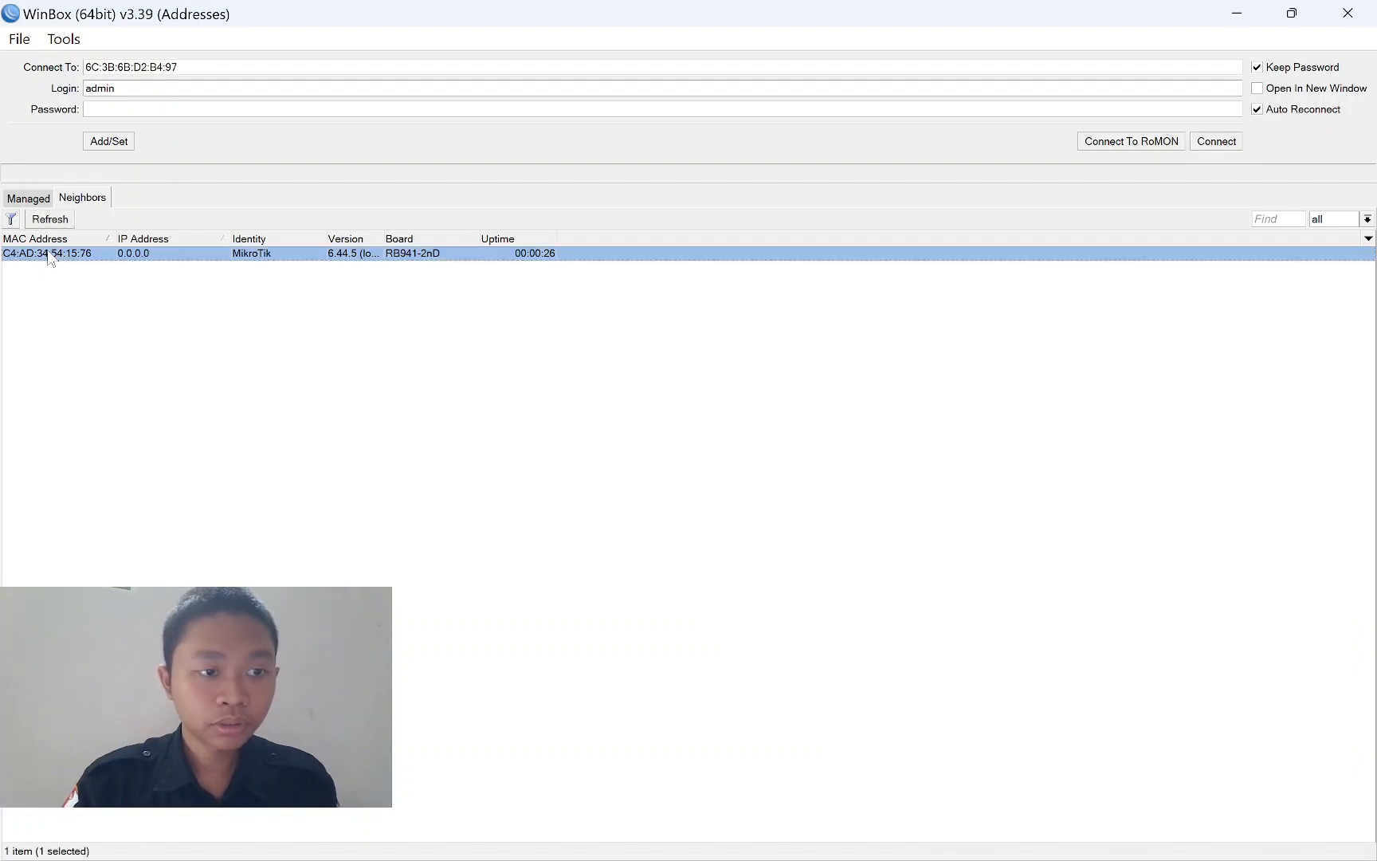
click(1216, 141)
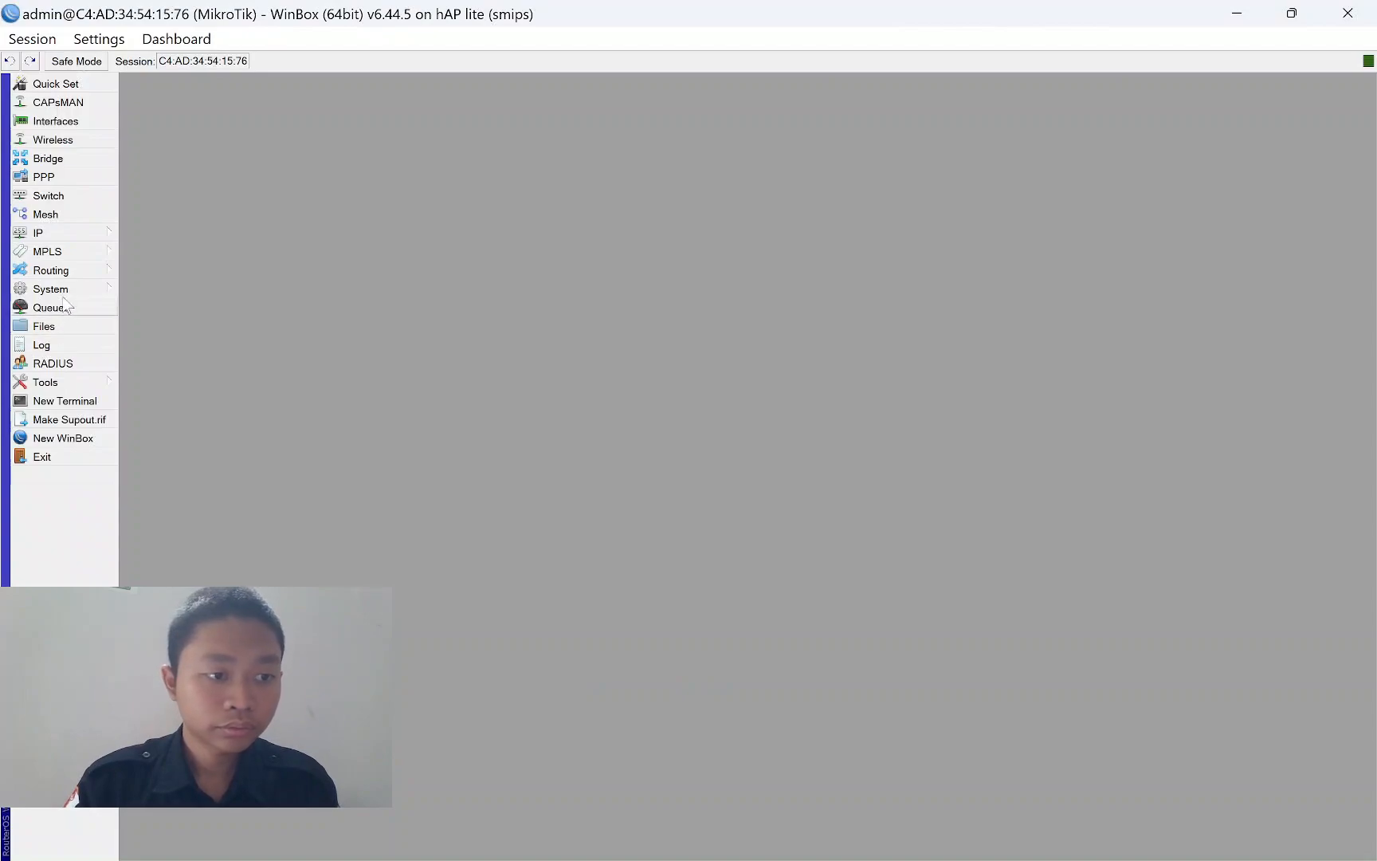
Reset the router's configuration with the options No Default Configuration and Do Not Backup, and confirm the reboot.
click(56, 290)
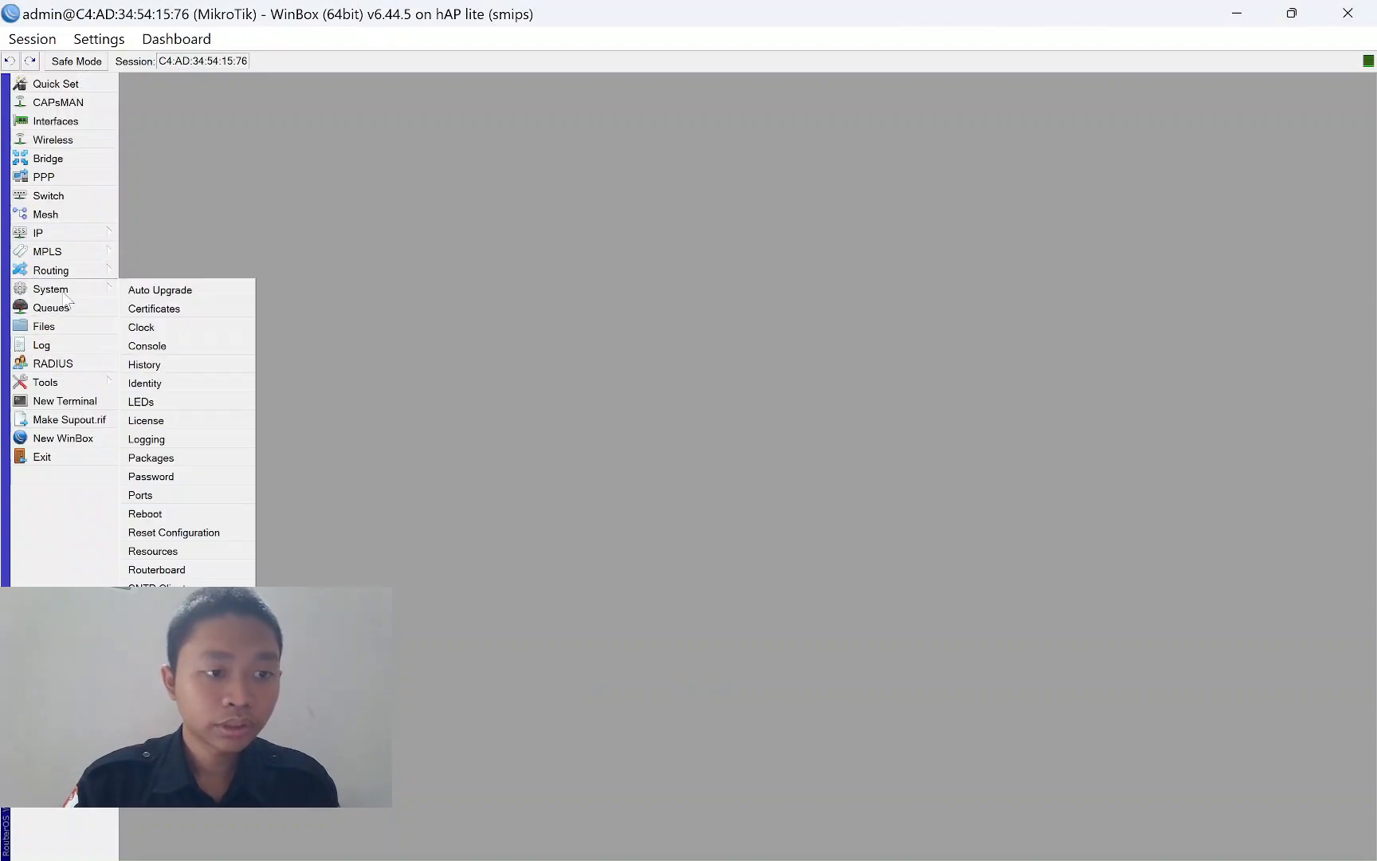
click(185, 534)
click(669, 479)
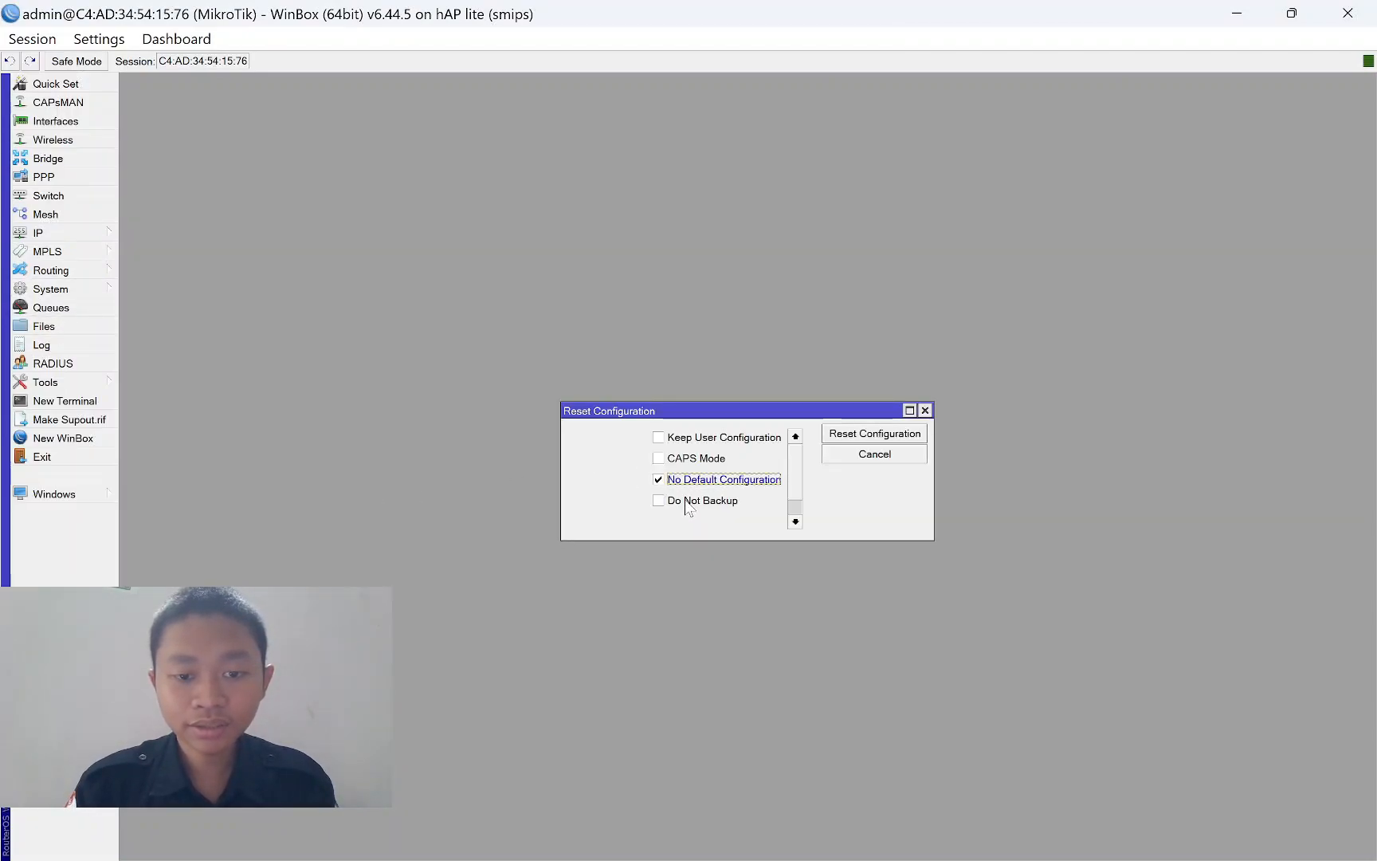
click(687, 502)
click(876, 434)
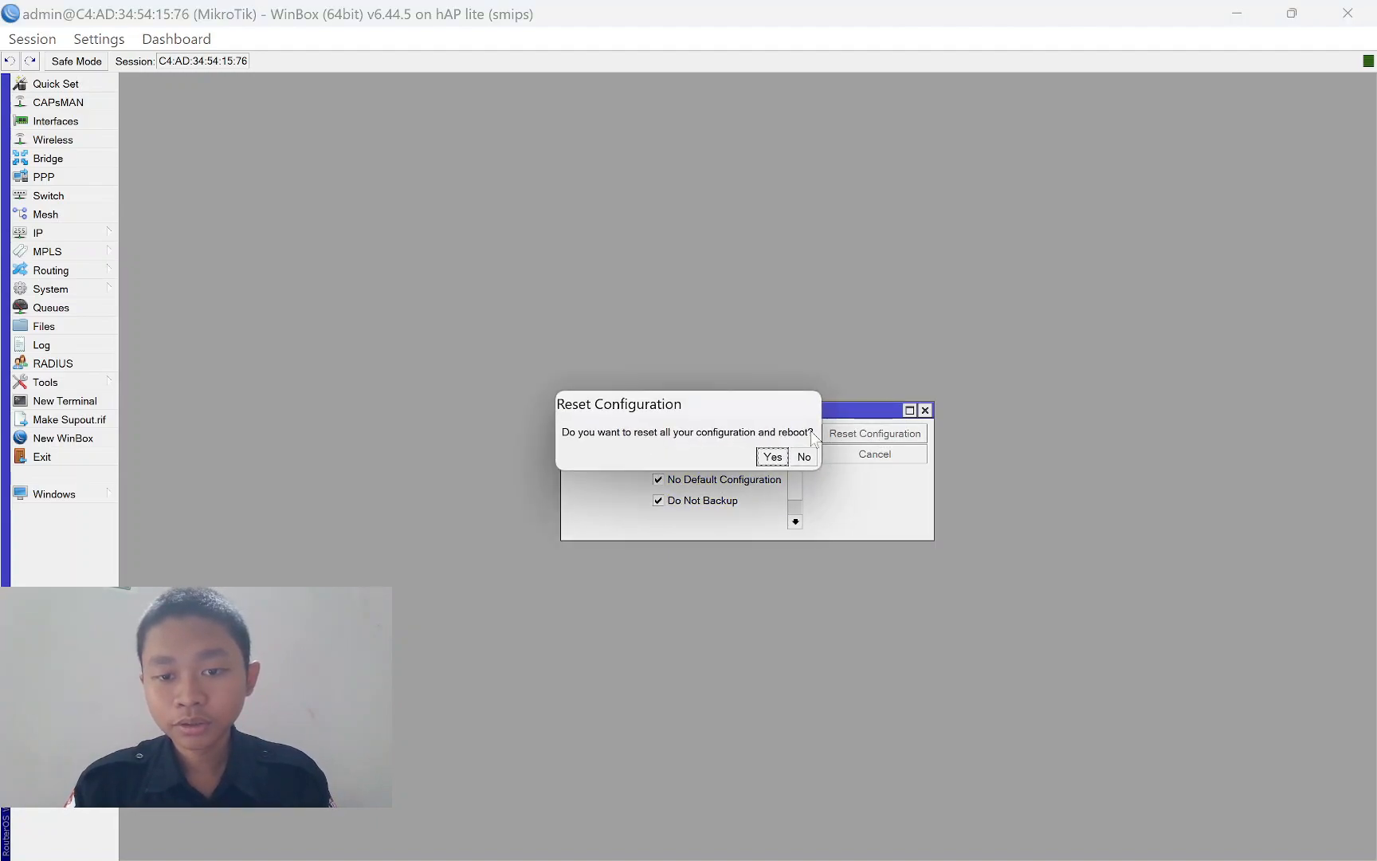
click(768, 454)
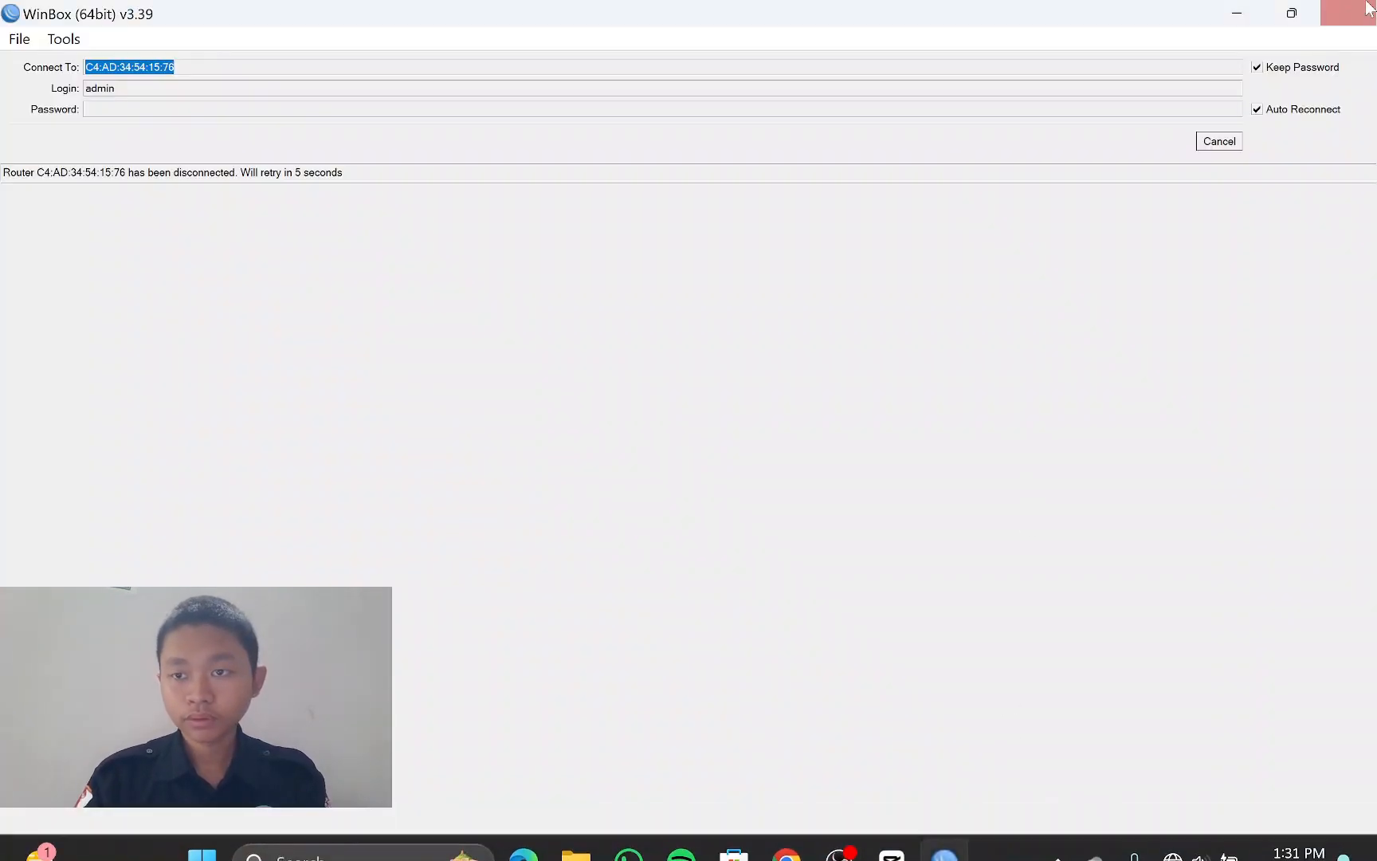
Cancel the automatic reconnect, refresh the neighbour list and reconnect to the rebooted router C4:AD:34:54:15:76.
click(1219, 141)
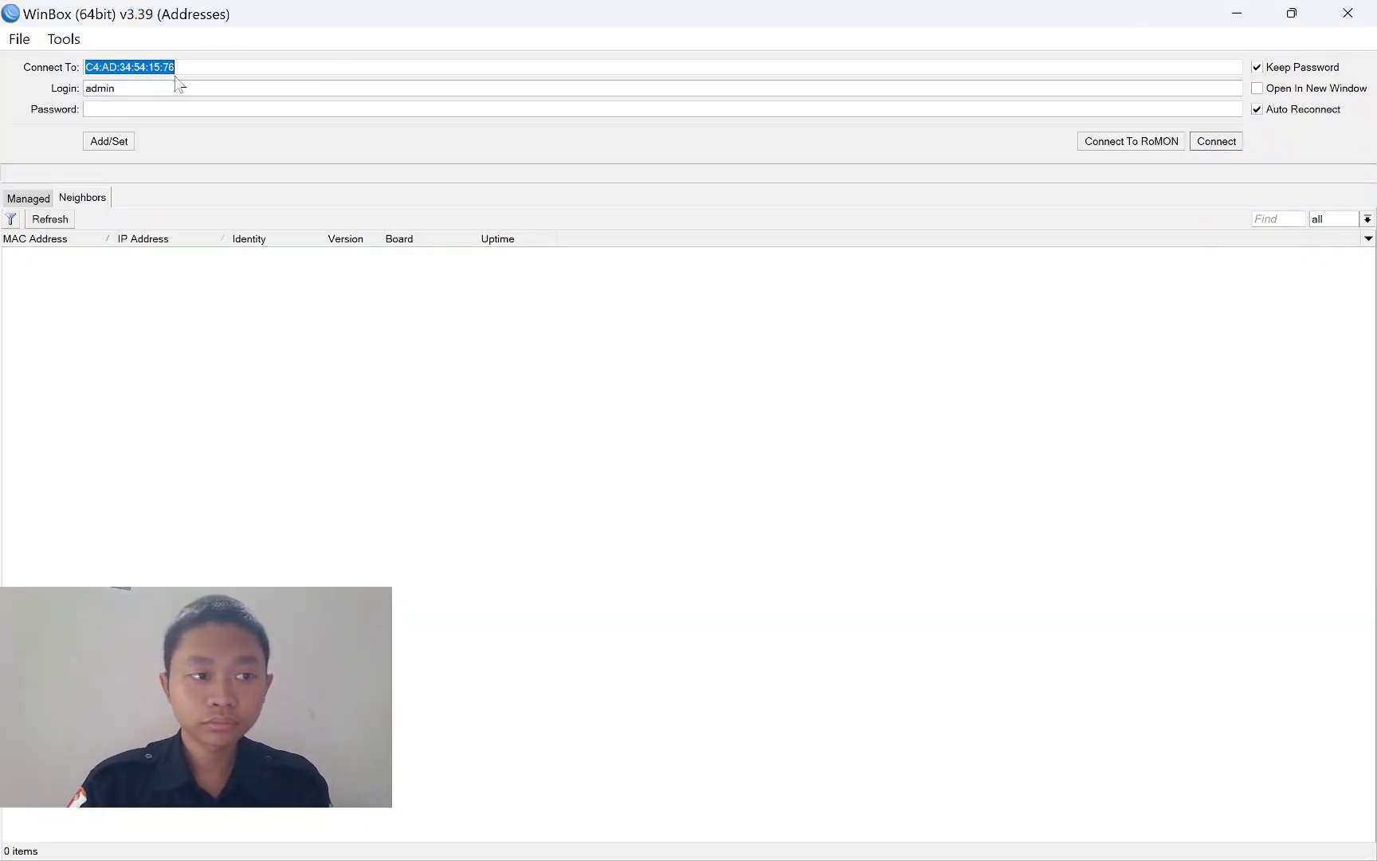
click(50, 219)
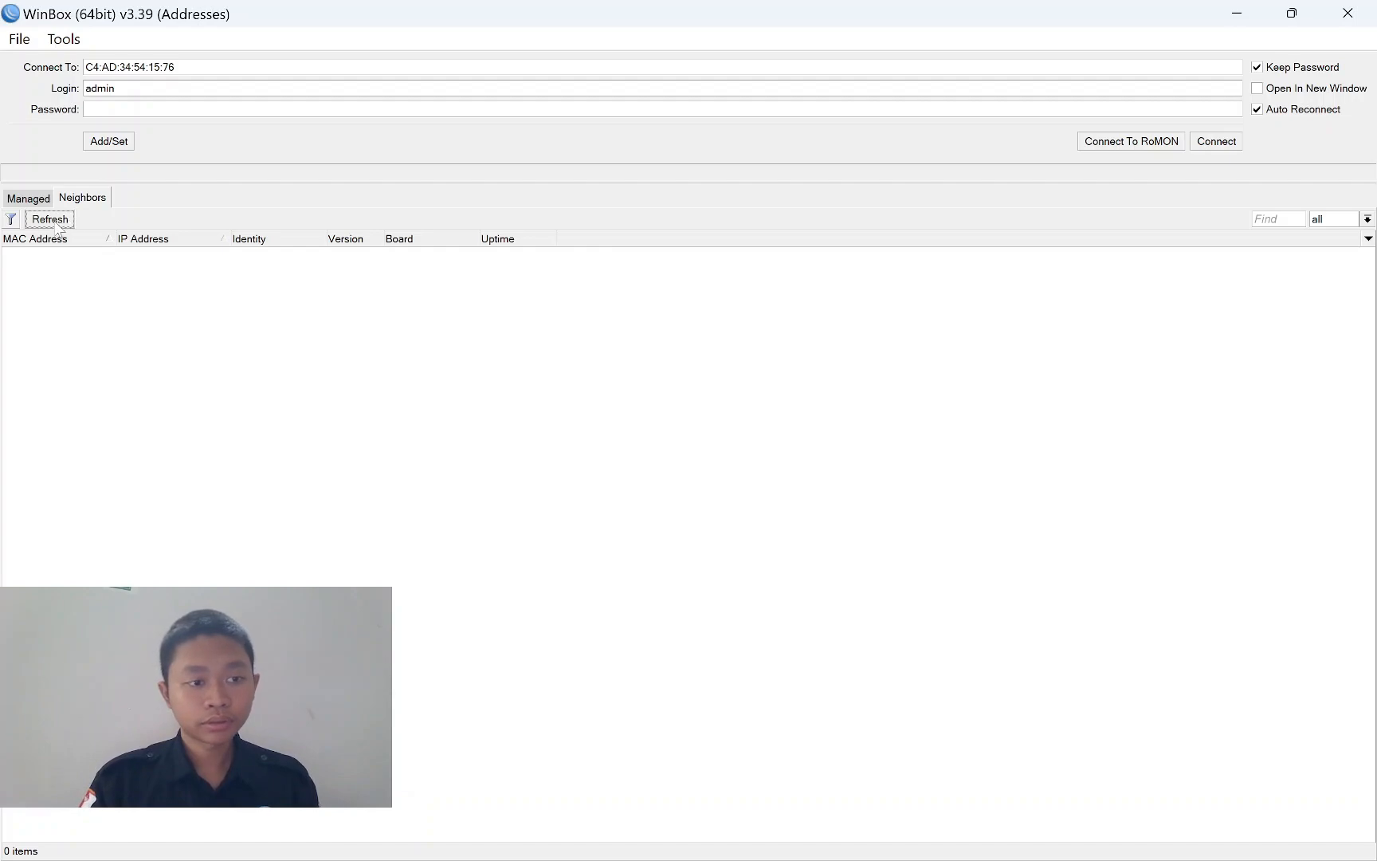
click(57, 224)
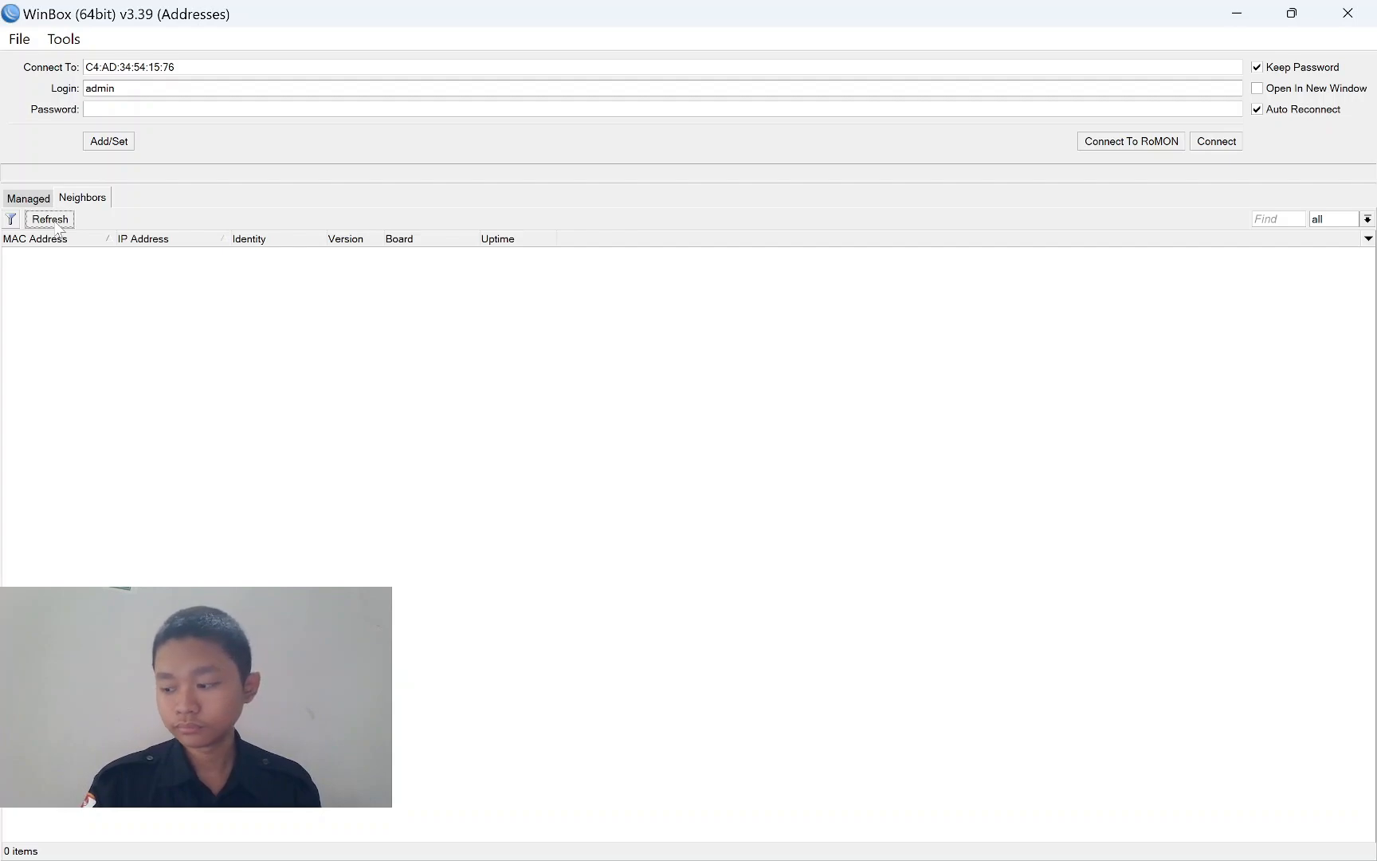
click(54, 220)
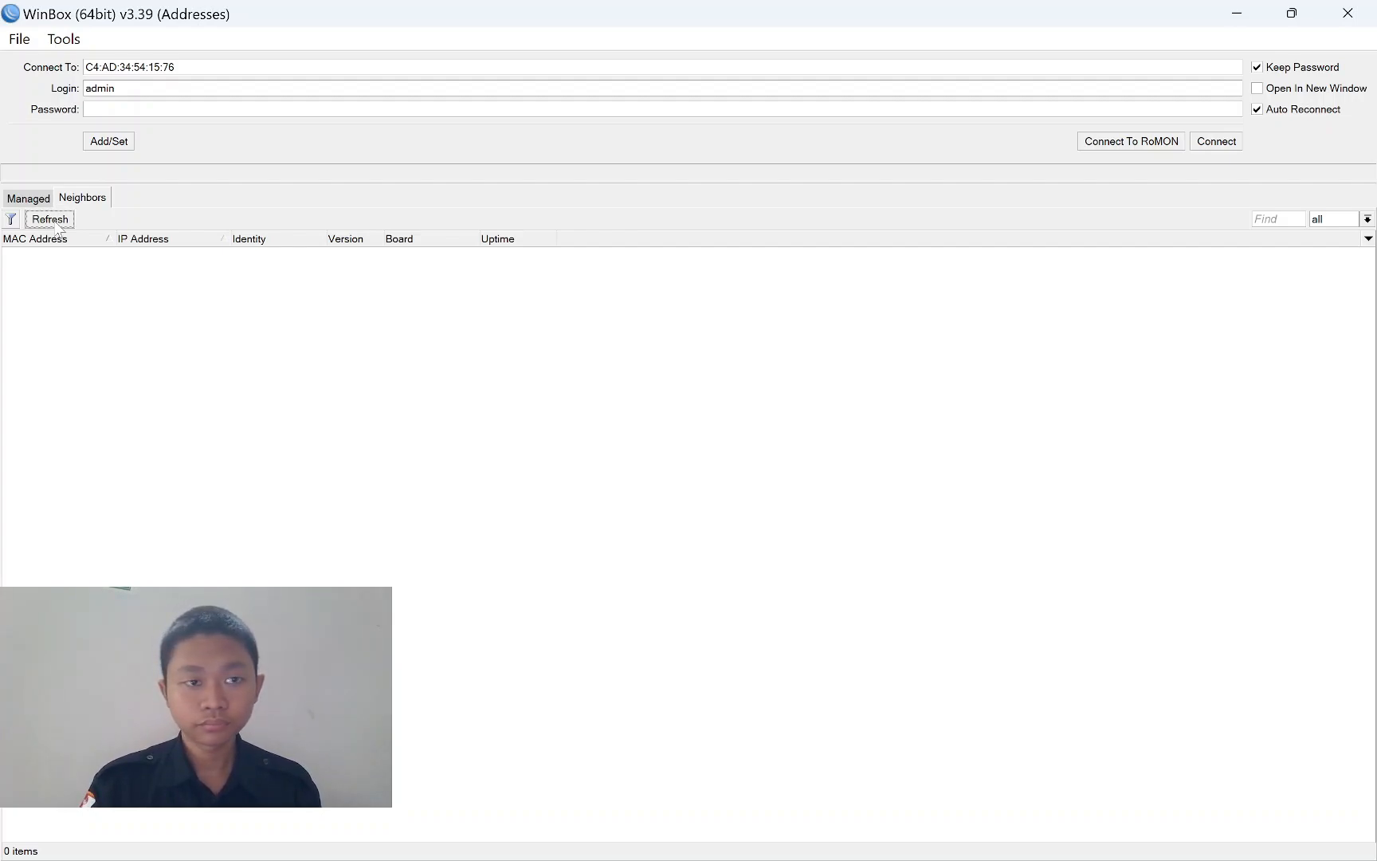
click(56, 222)
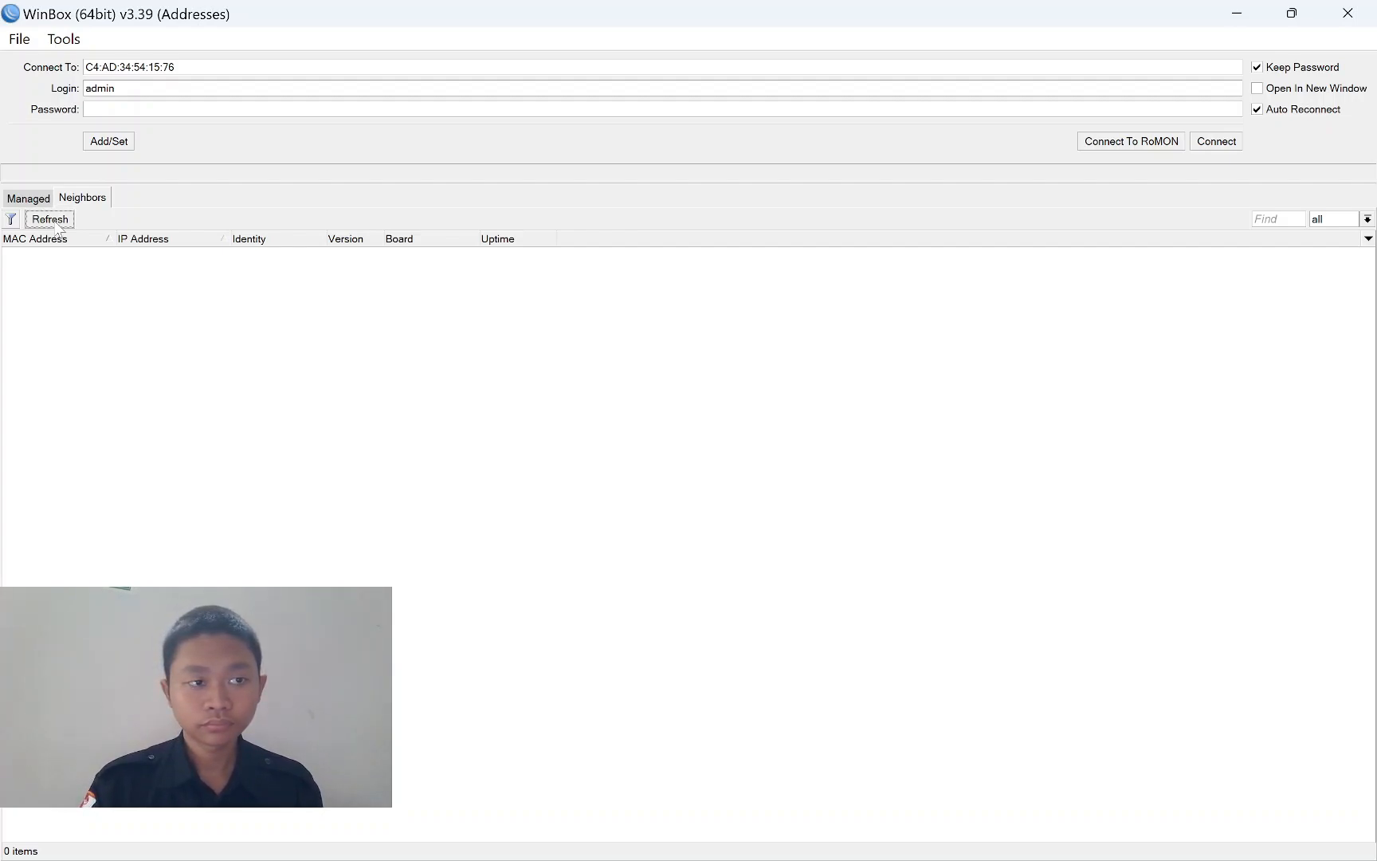
click(57, 223)
click(54, 254)
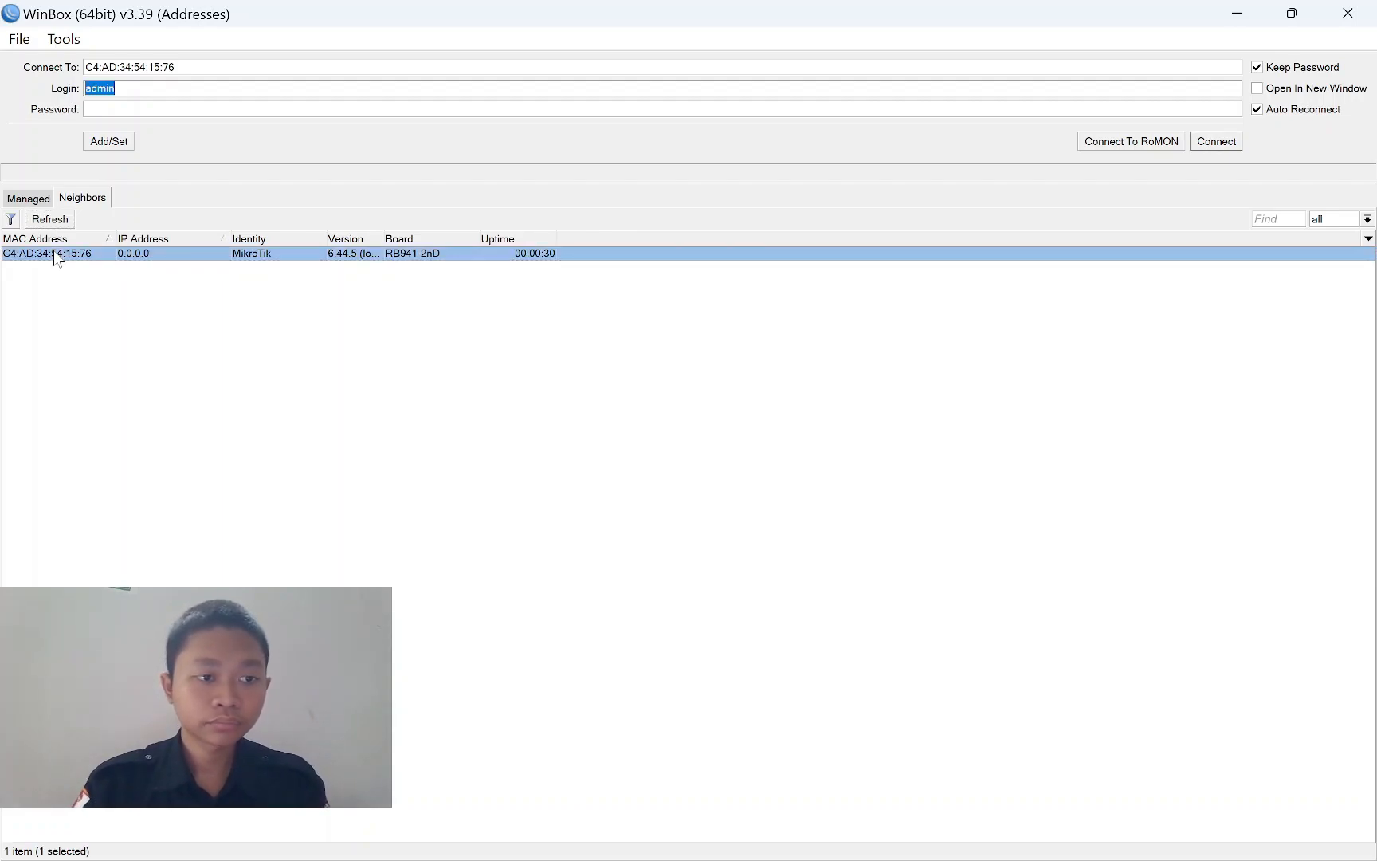
click(1217, 142)
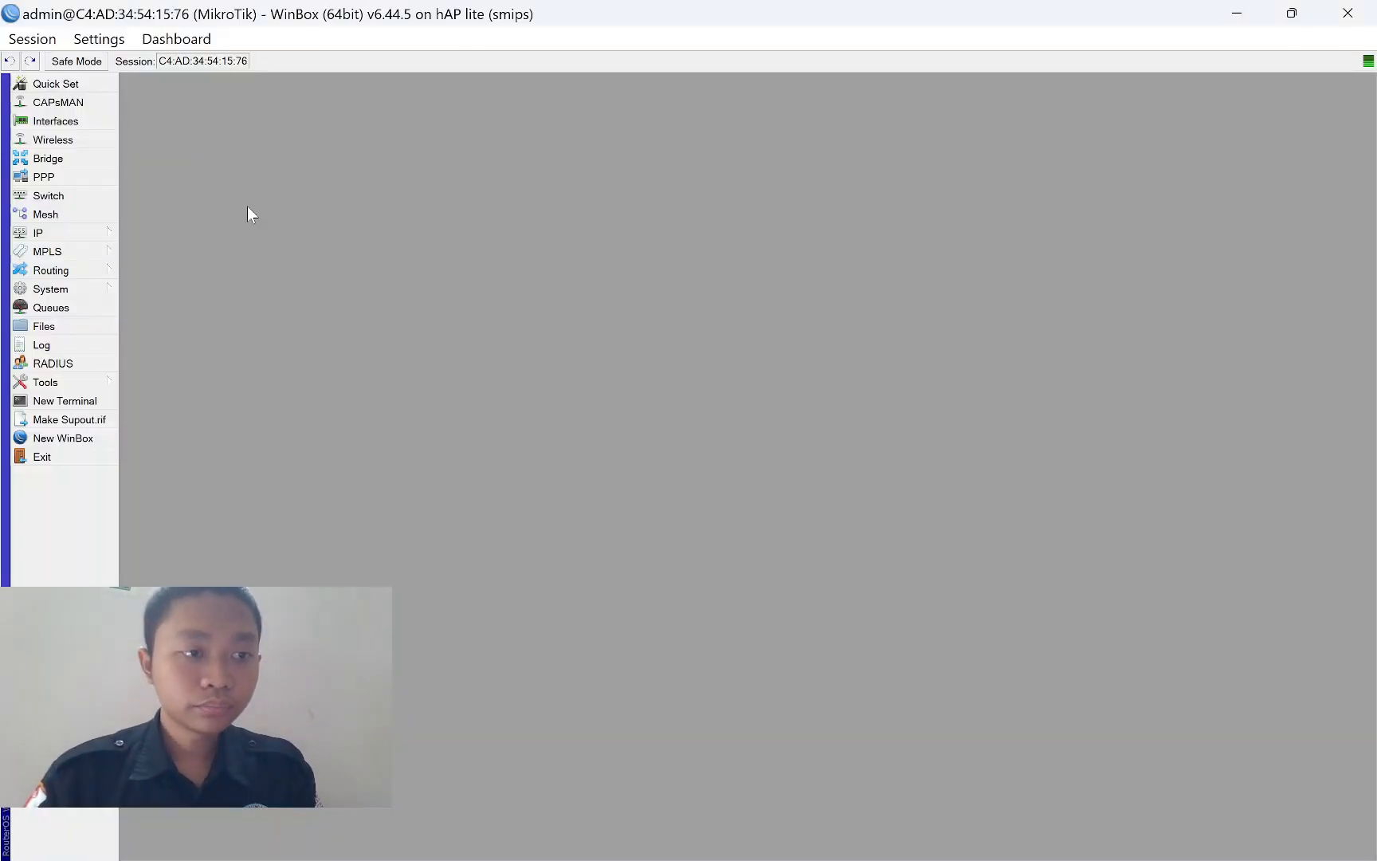
Rename the interface ether2 as "ether2 - R.GURU".
click(72, 121)
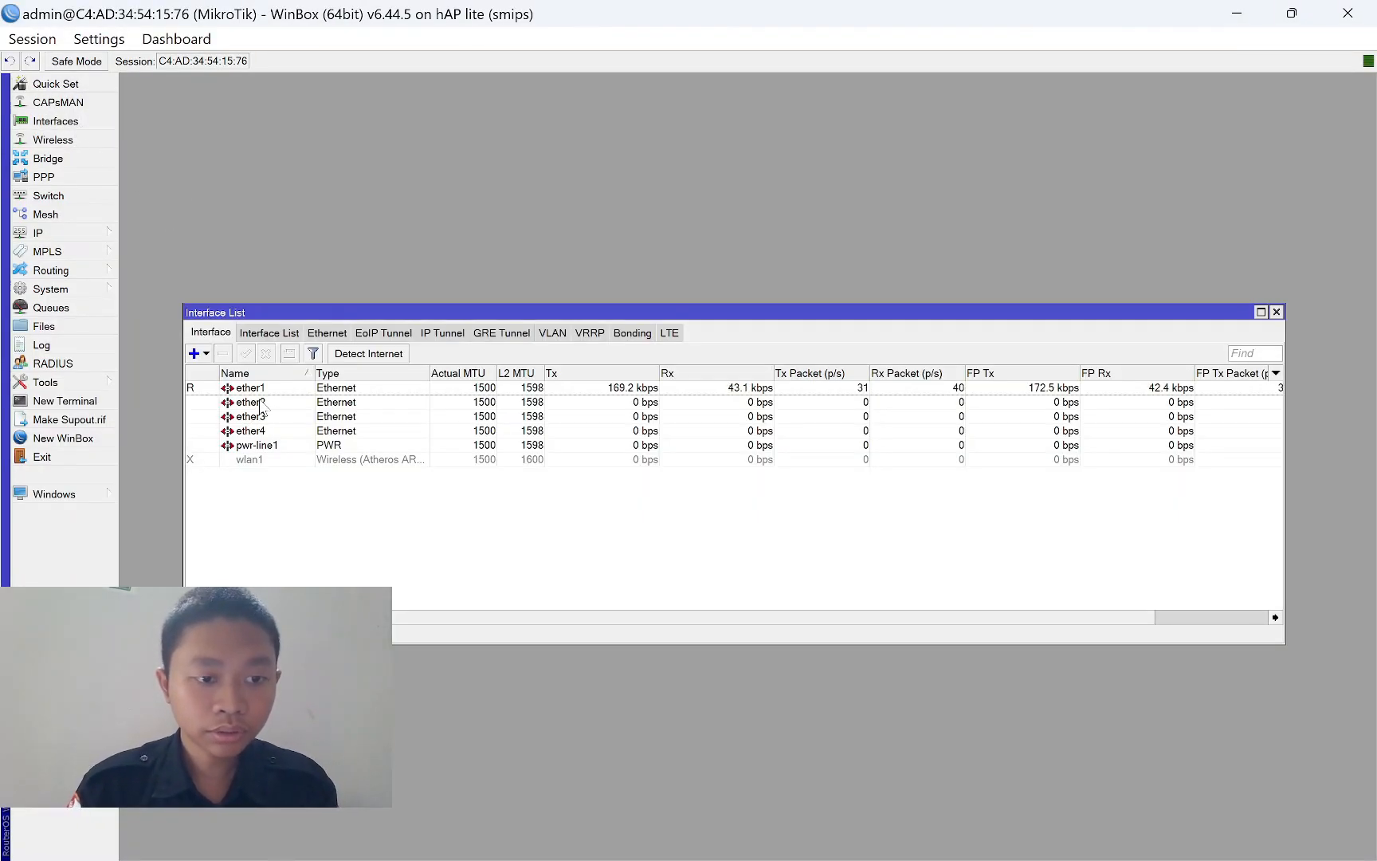
double_click(254, 403)
click(717, 359)
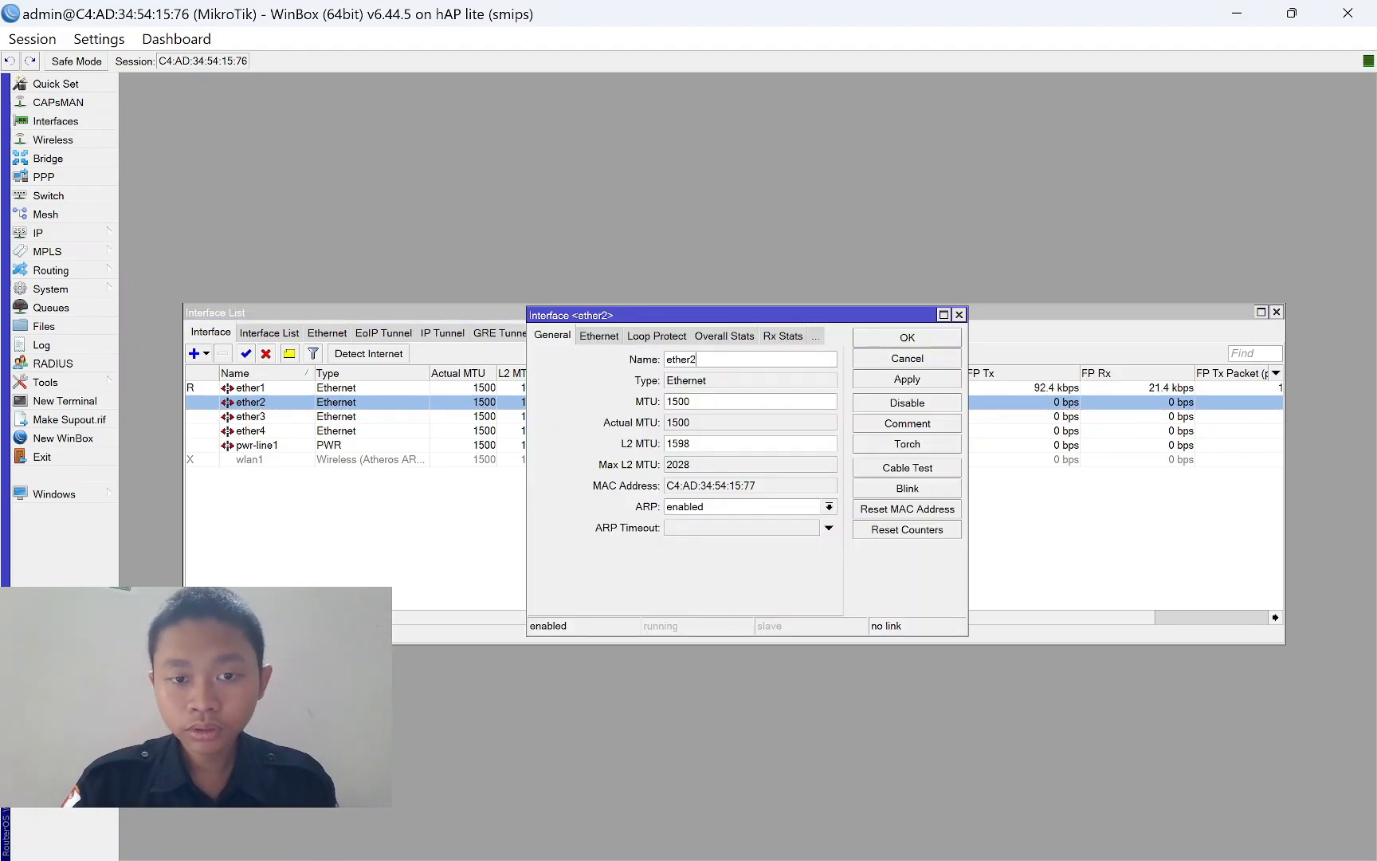
text(- r.)
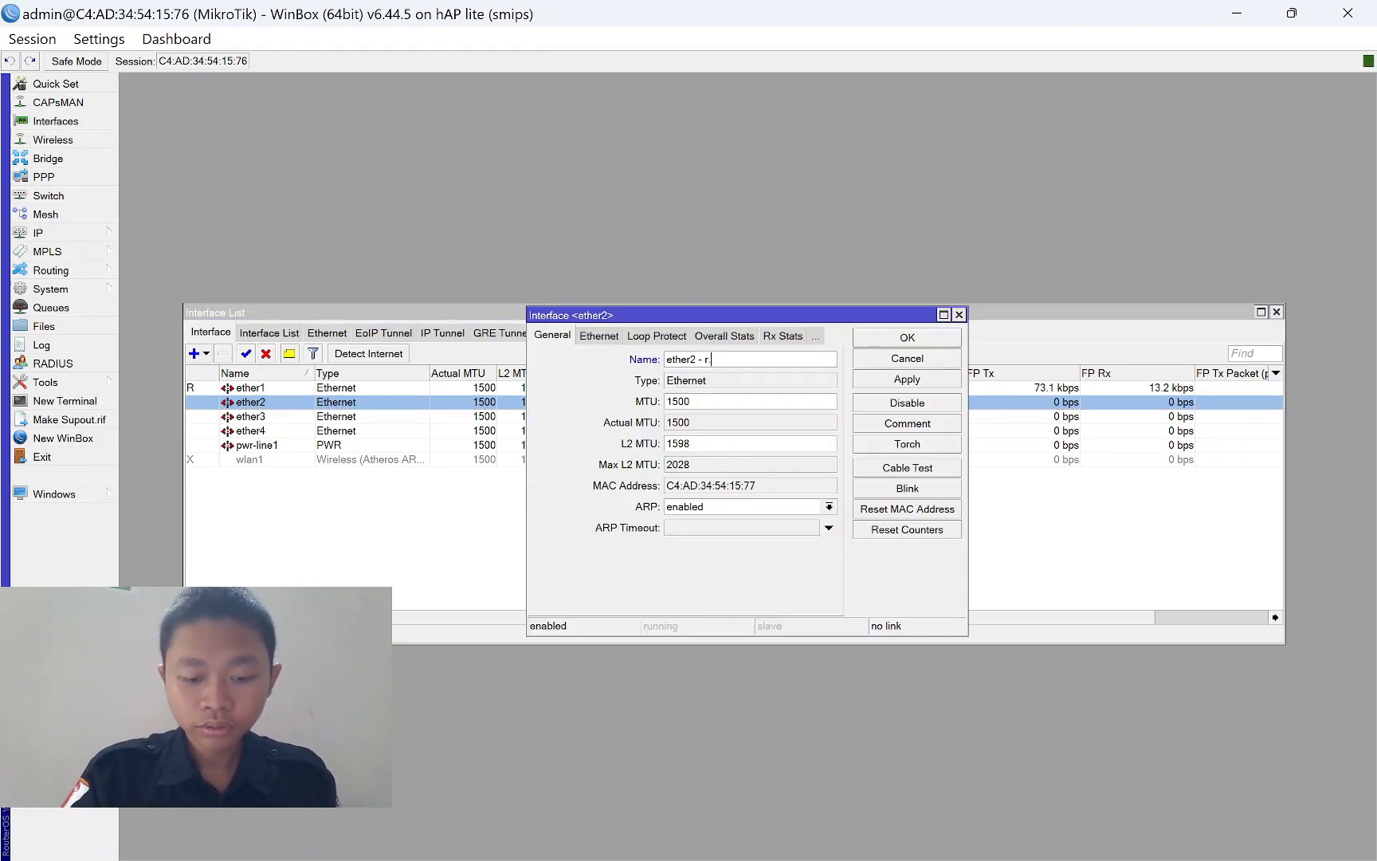
text(guru)
key(BackSpace)
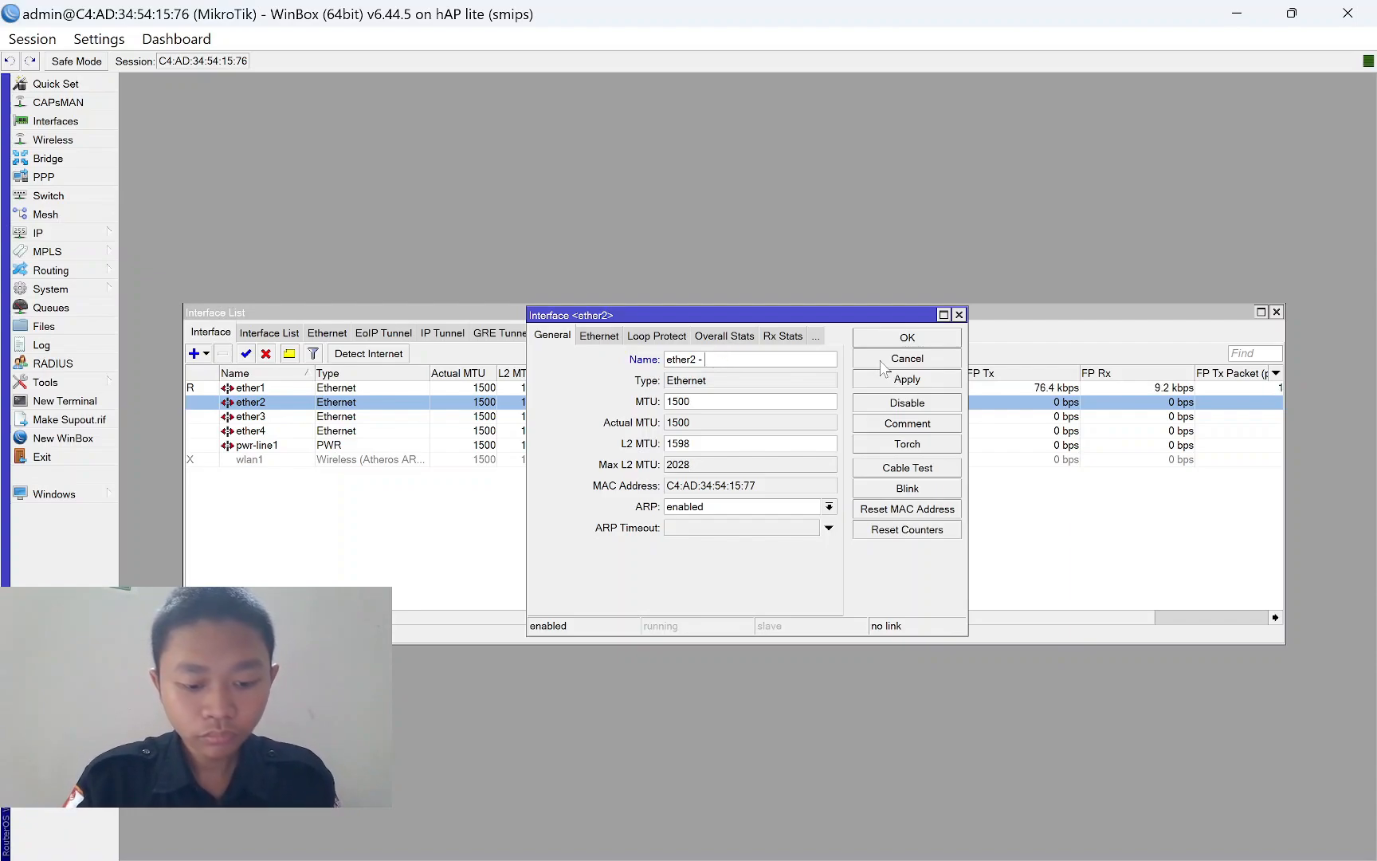
text(R.GURU)
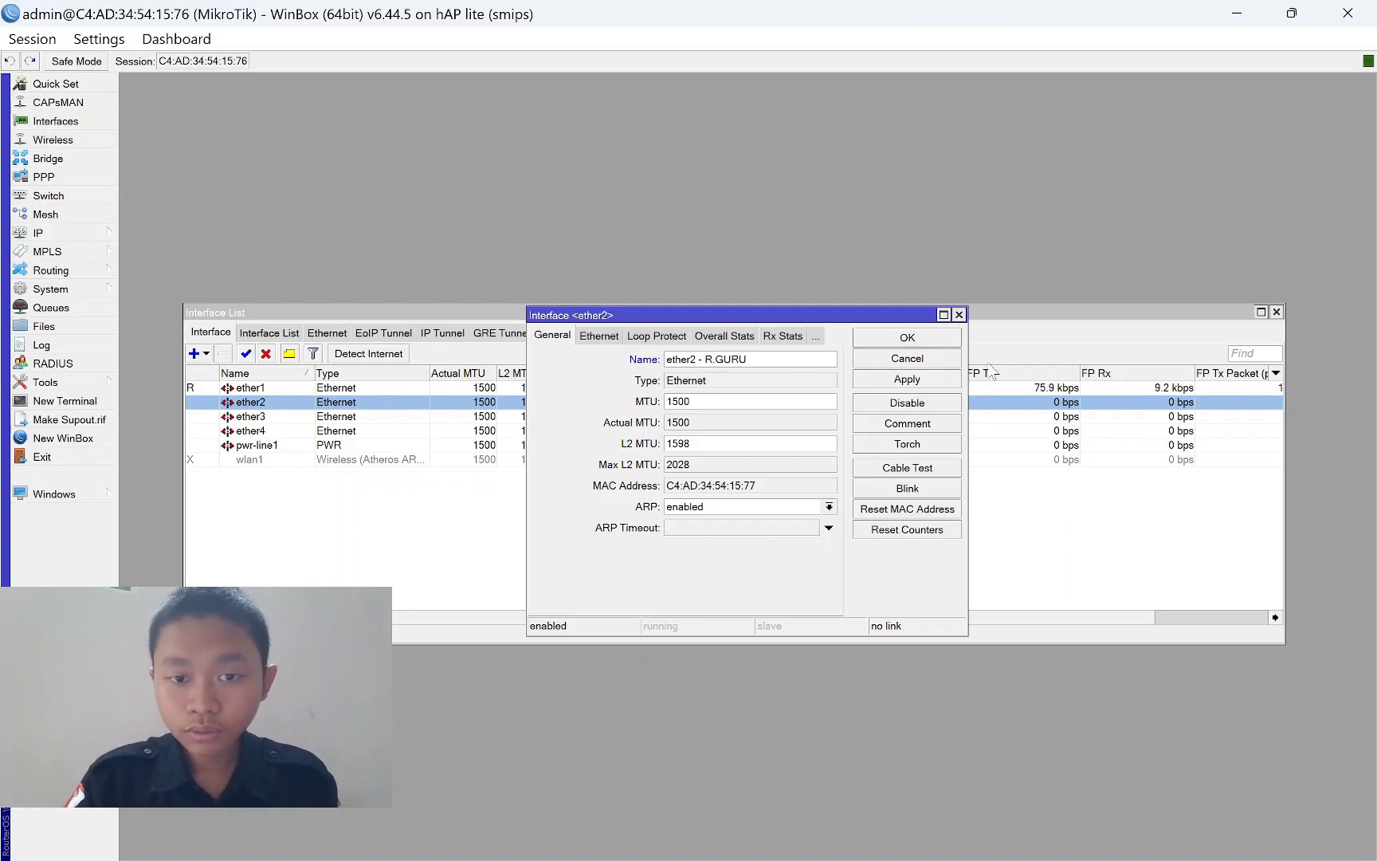
click(907, 380)
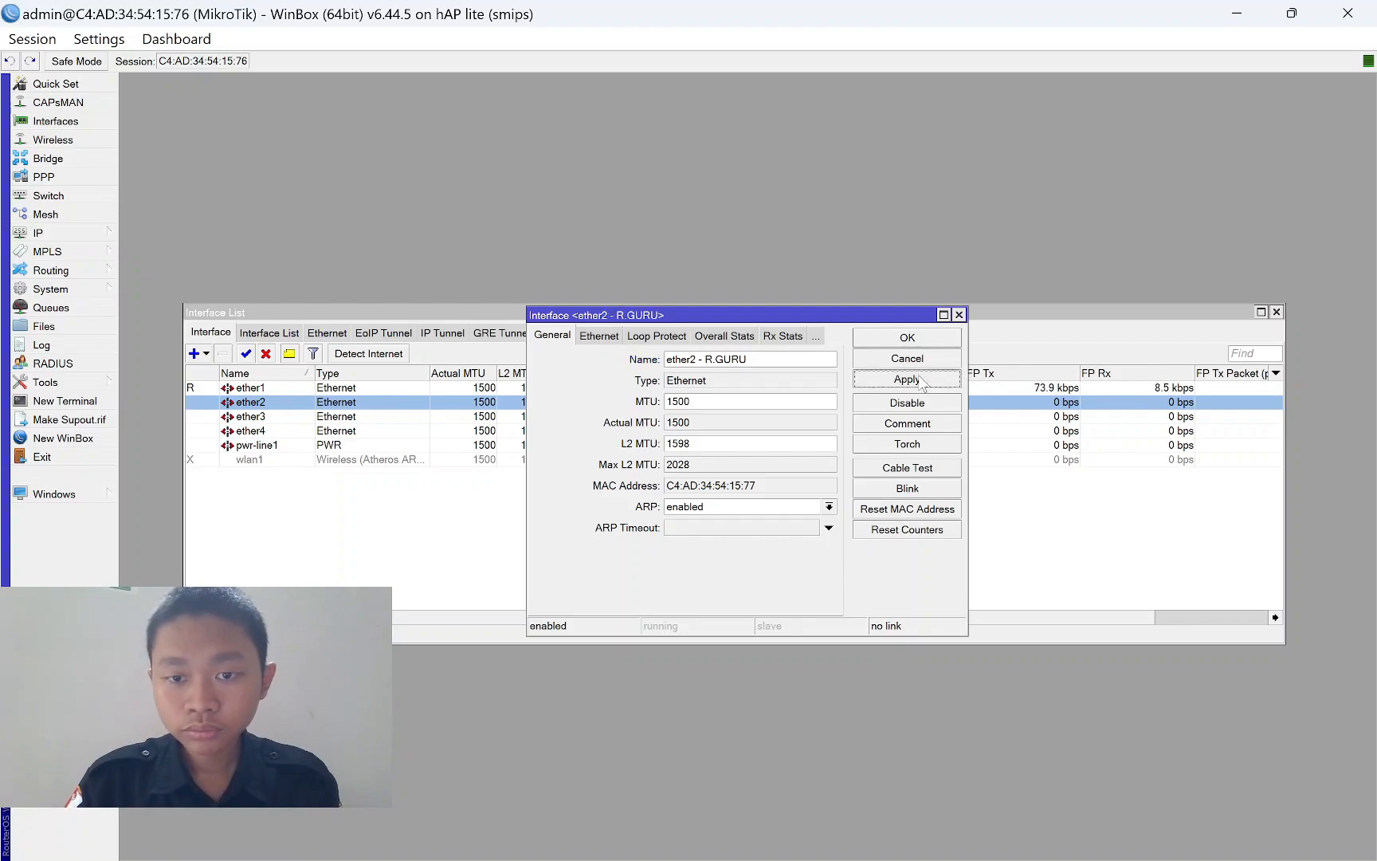
click(907, 337)
Rename the interface ether3 as "ether3 - R.MURID".
double_click(268, 416)
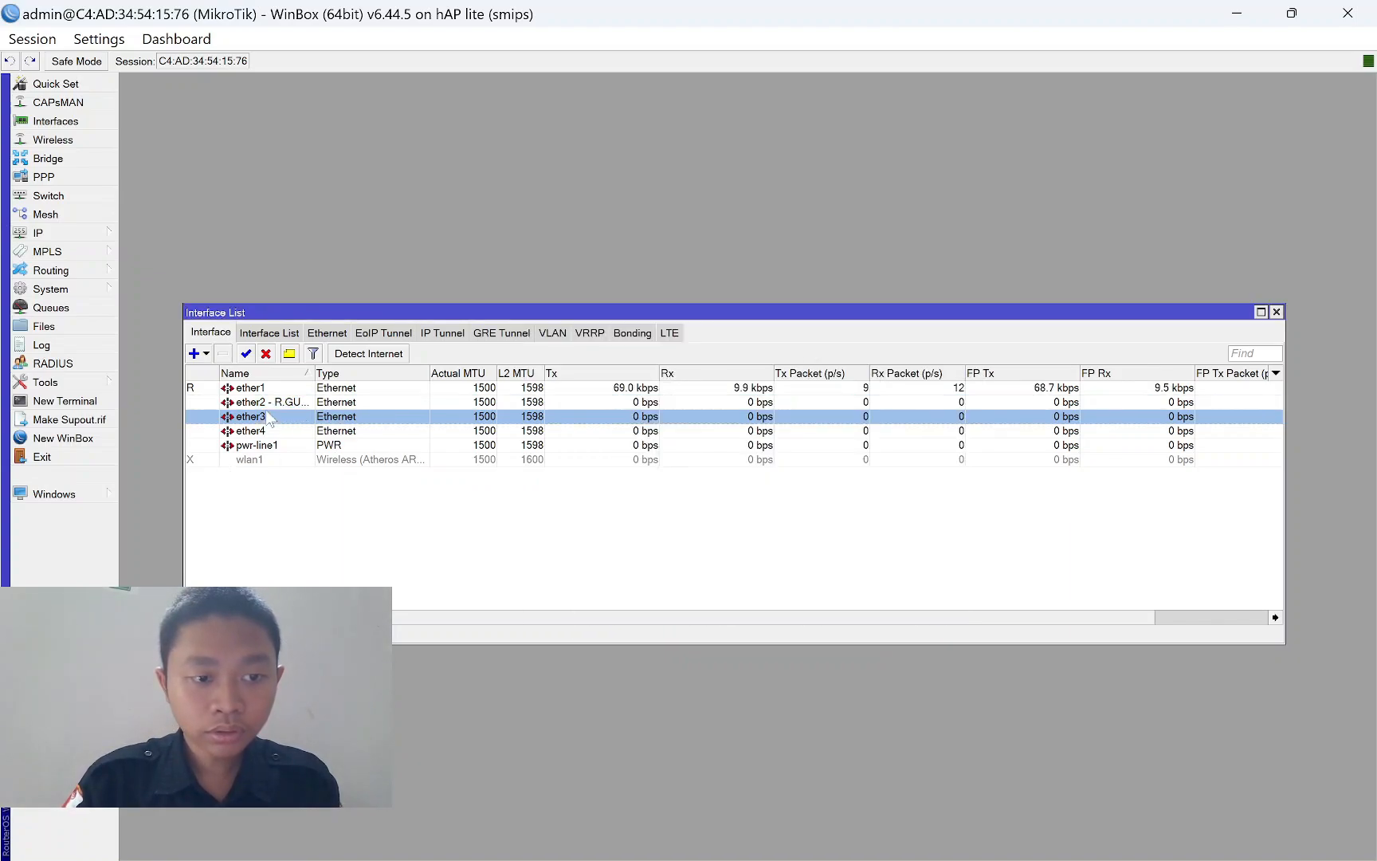
click(696, 359)
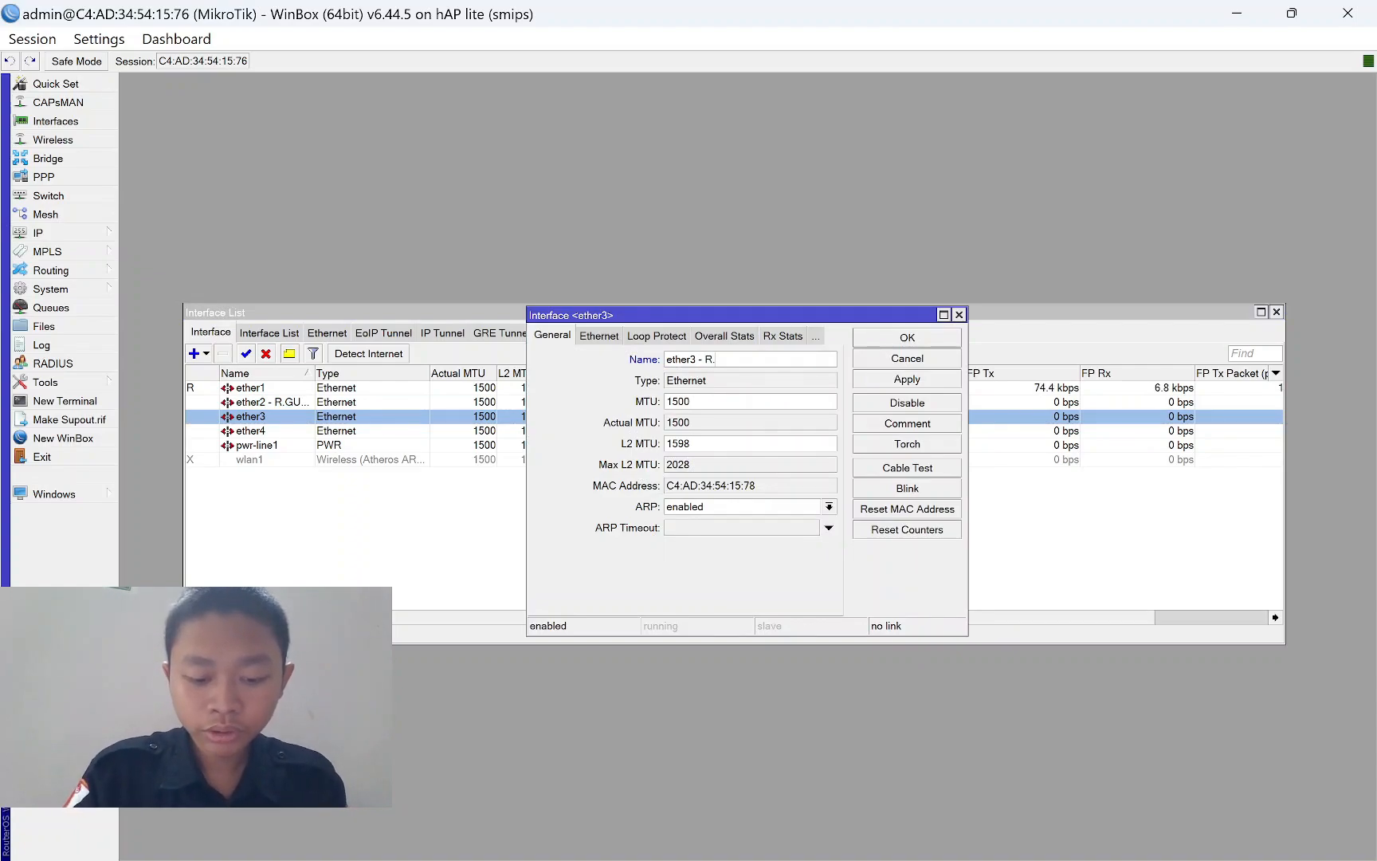
click(901, 382)
click(909, 341)
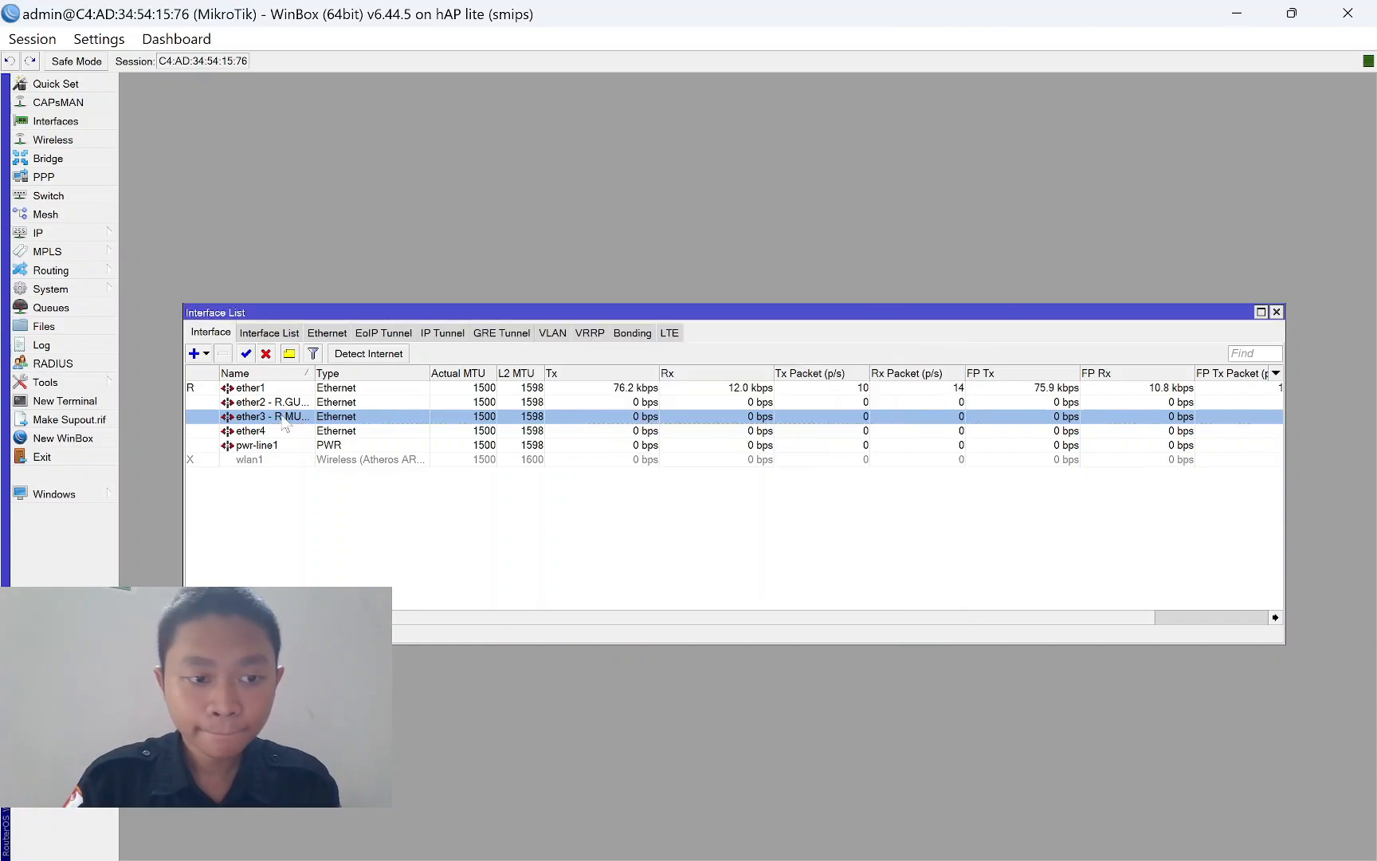
Rename the interface ether4 as "ether4 - TR" and close the interface list.
double_click(285, 431)
click(698, 360)
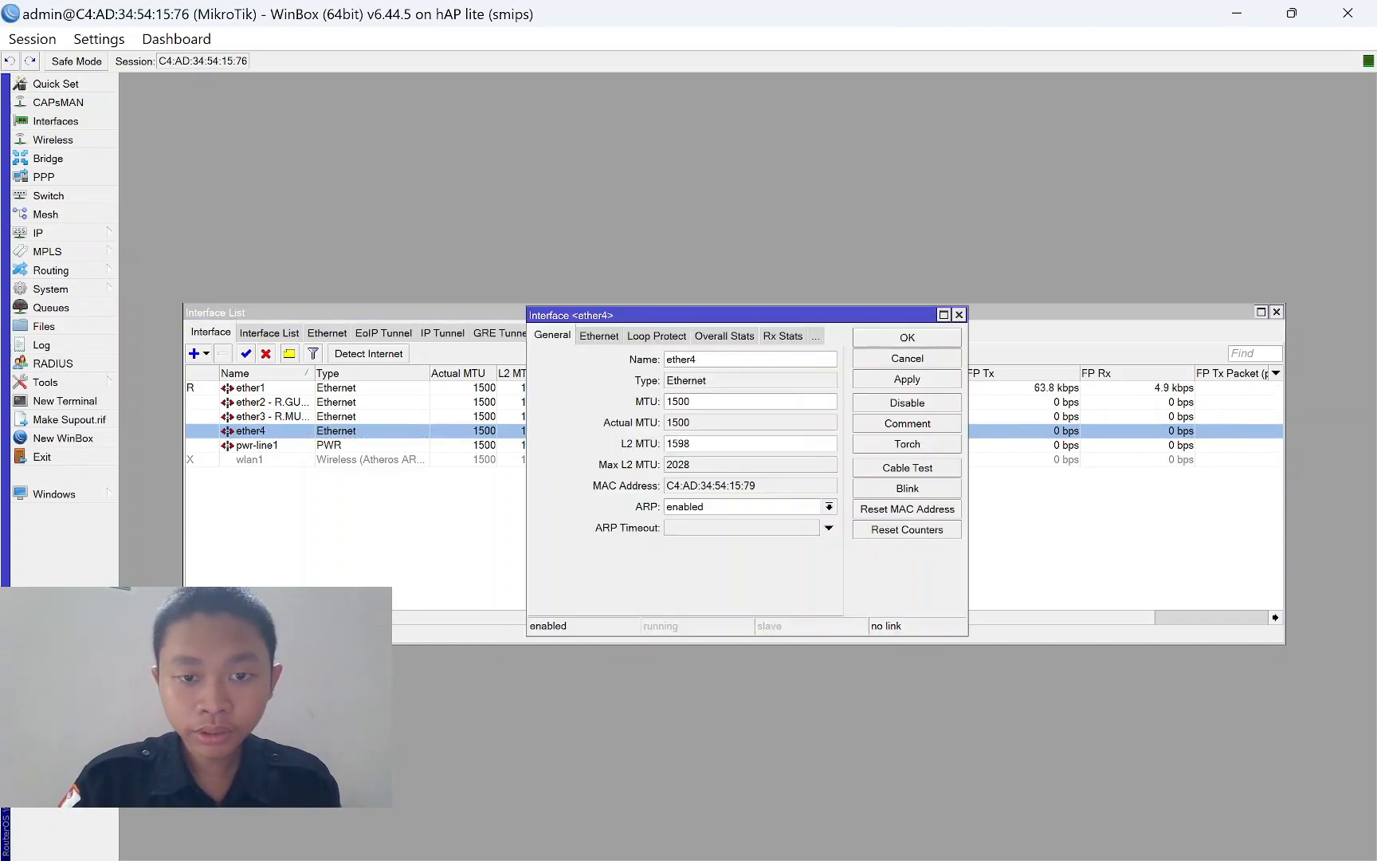
text(- T)
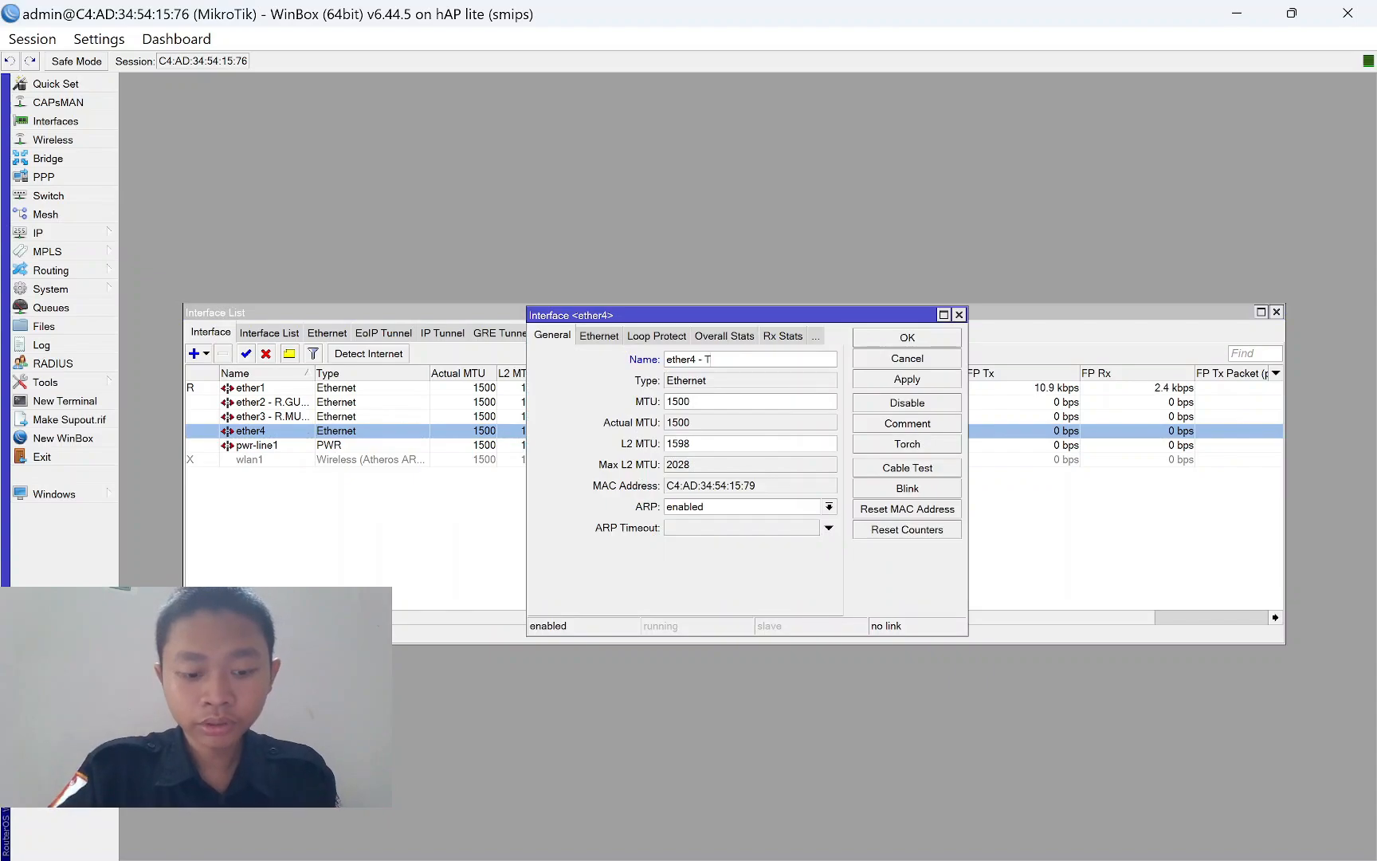
text(R)
click(901, 379)
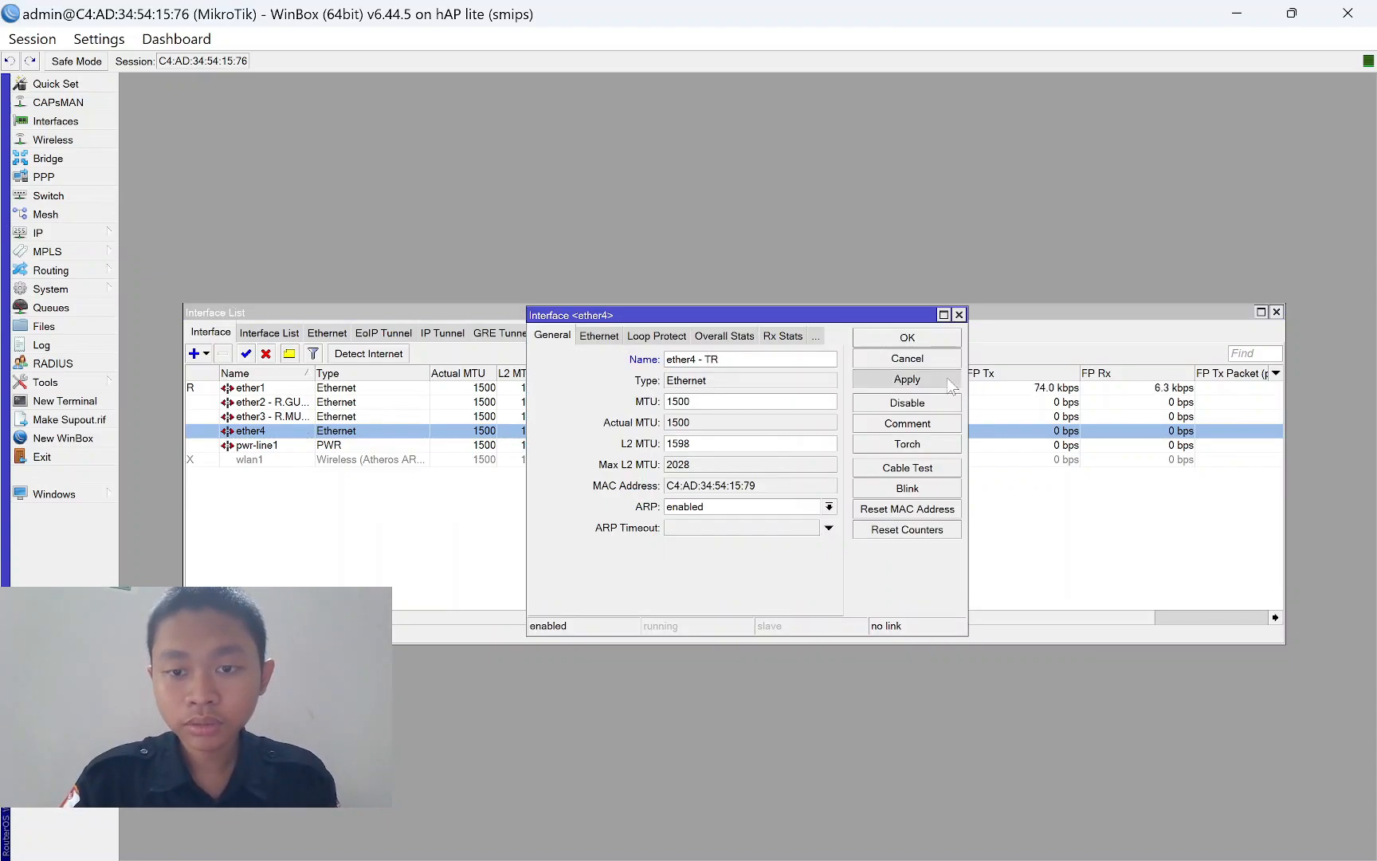
click(934, 344)
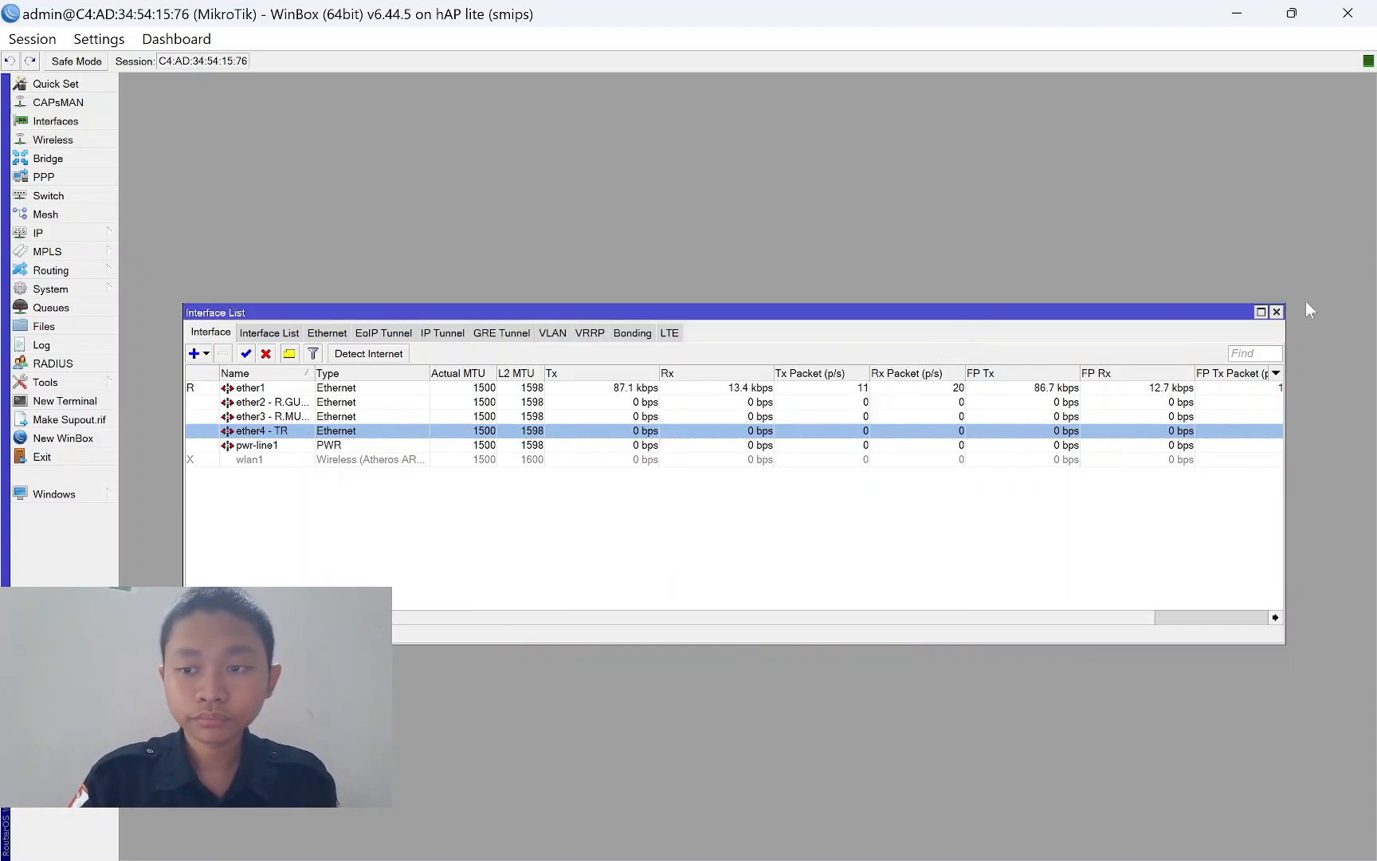
click(1275, 312)
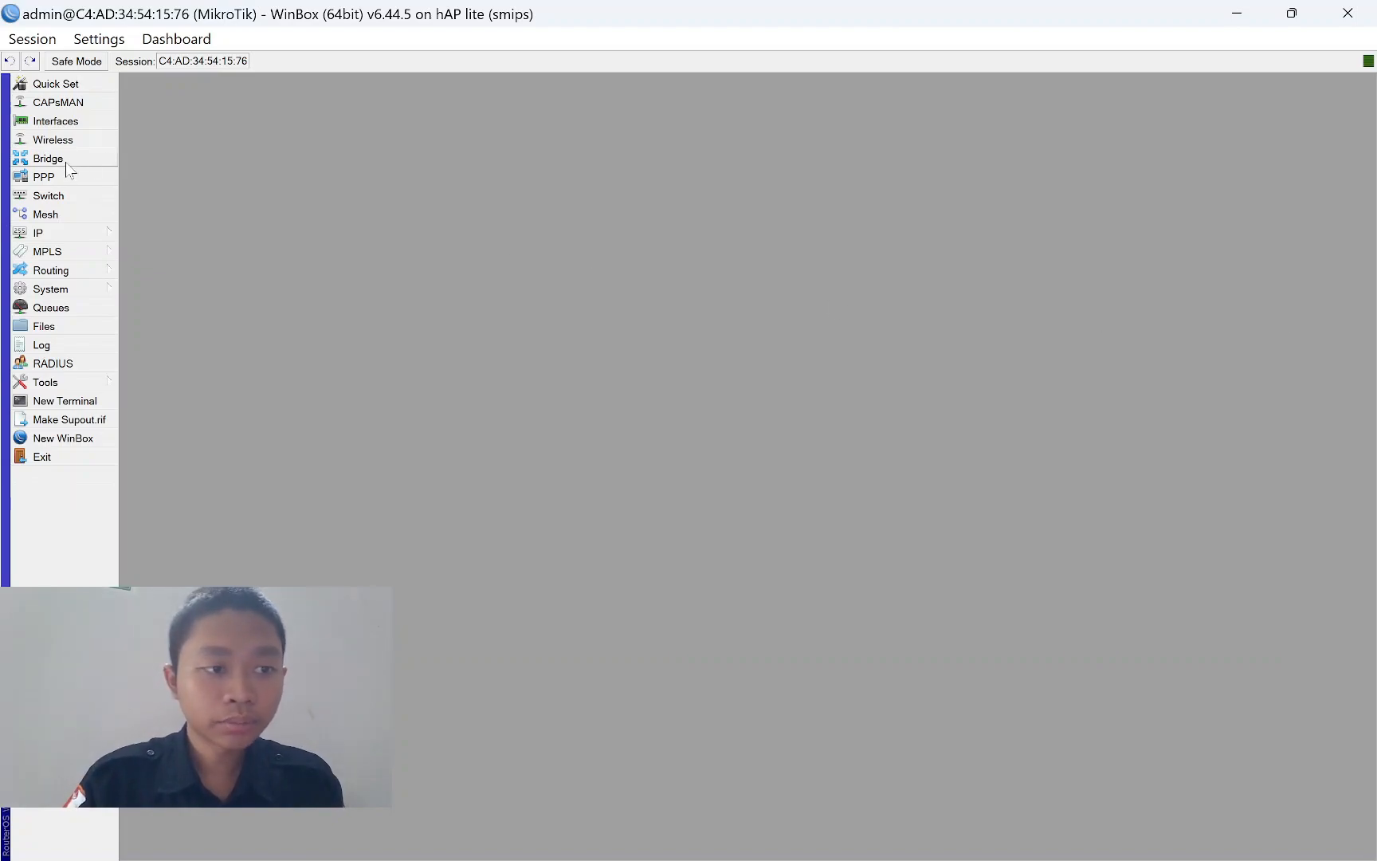
Create a new bridge interface on the router with the default settings.
click(65, 160)
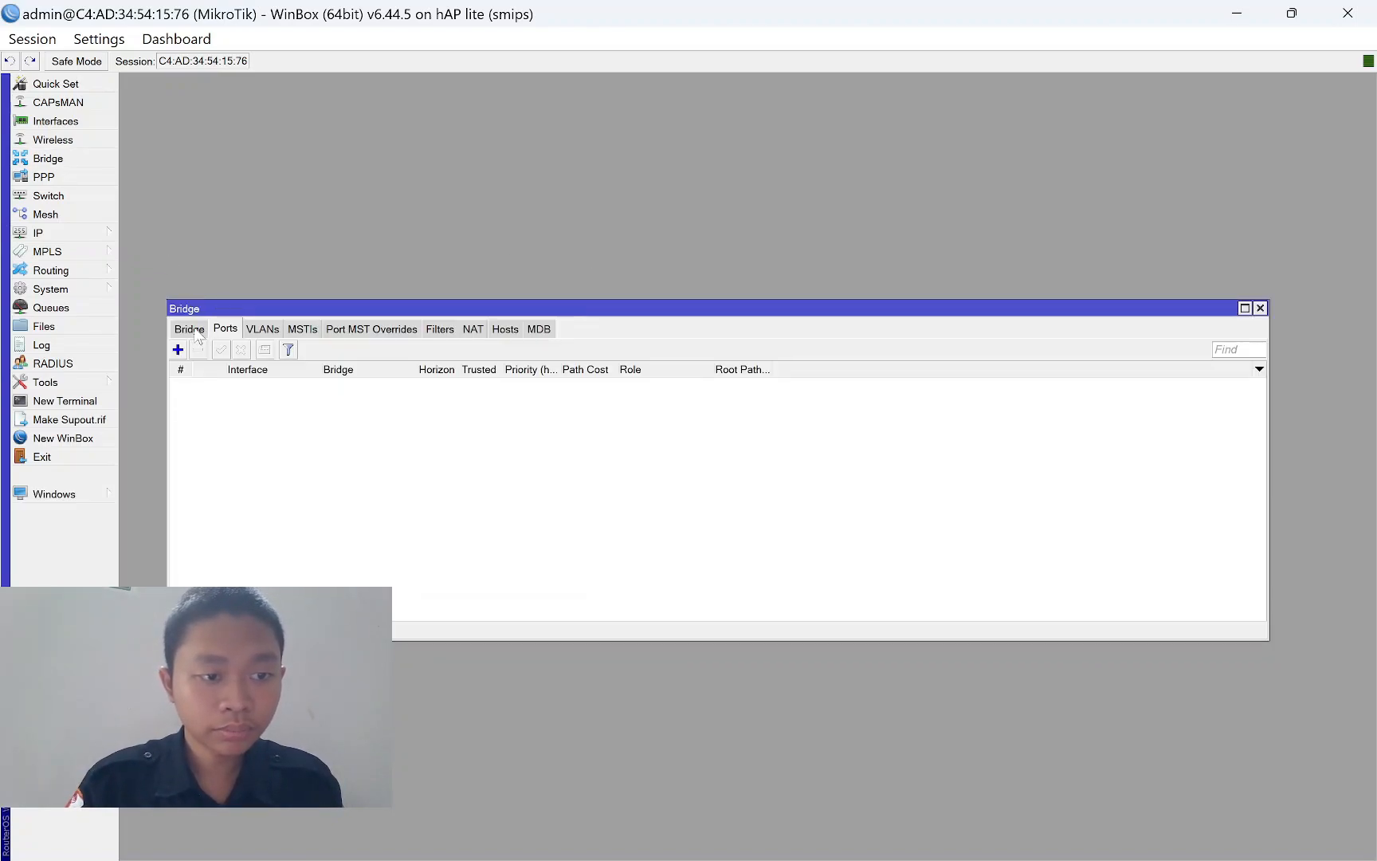
click(177, 350)
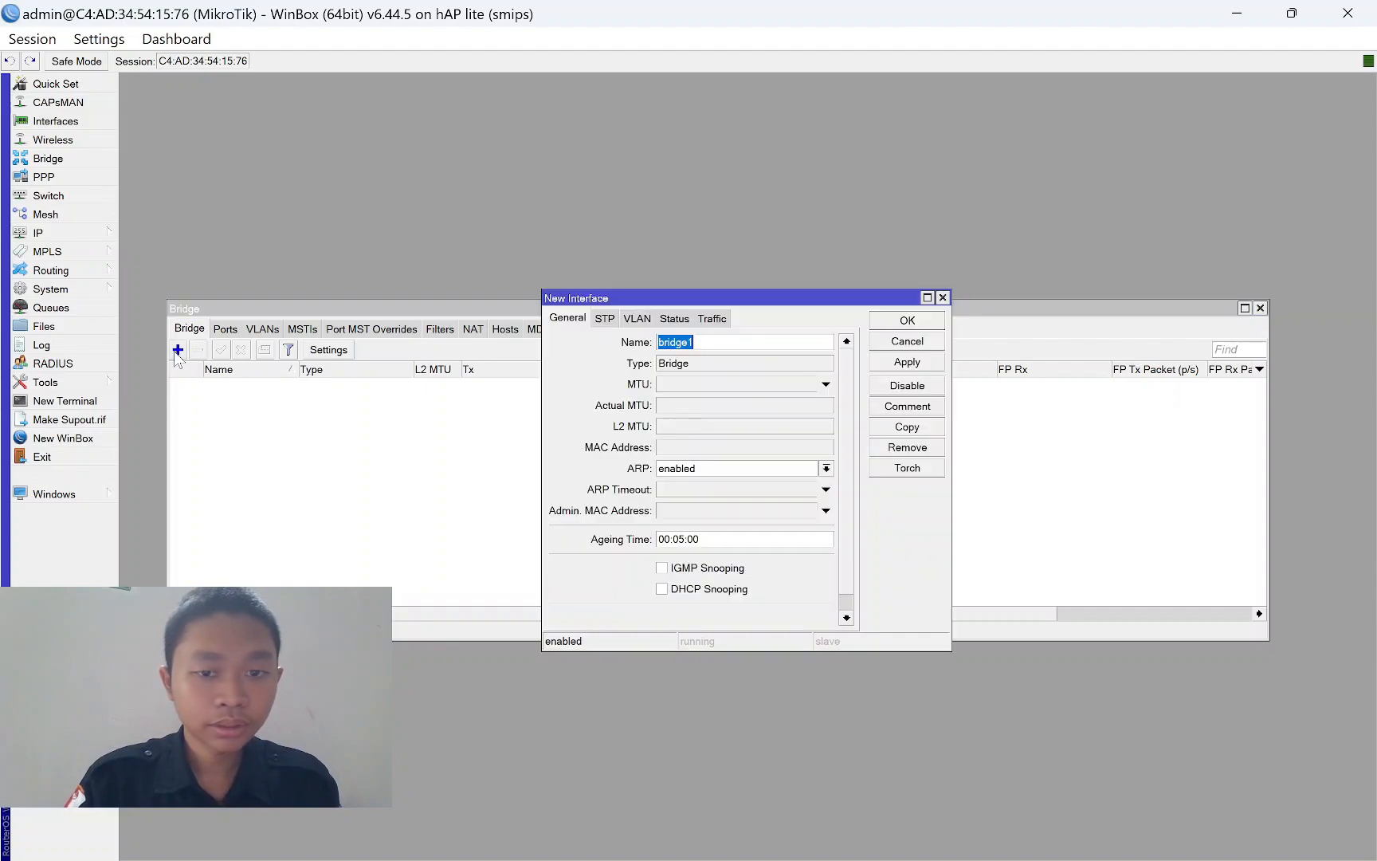
click(902, 365)
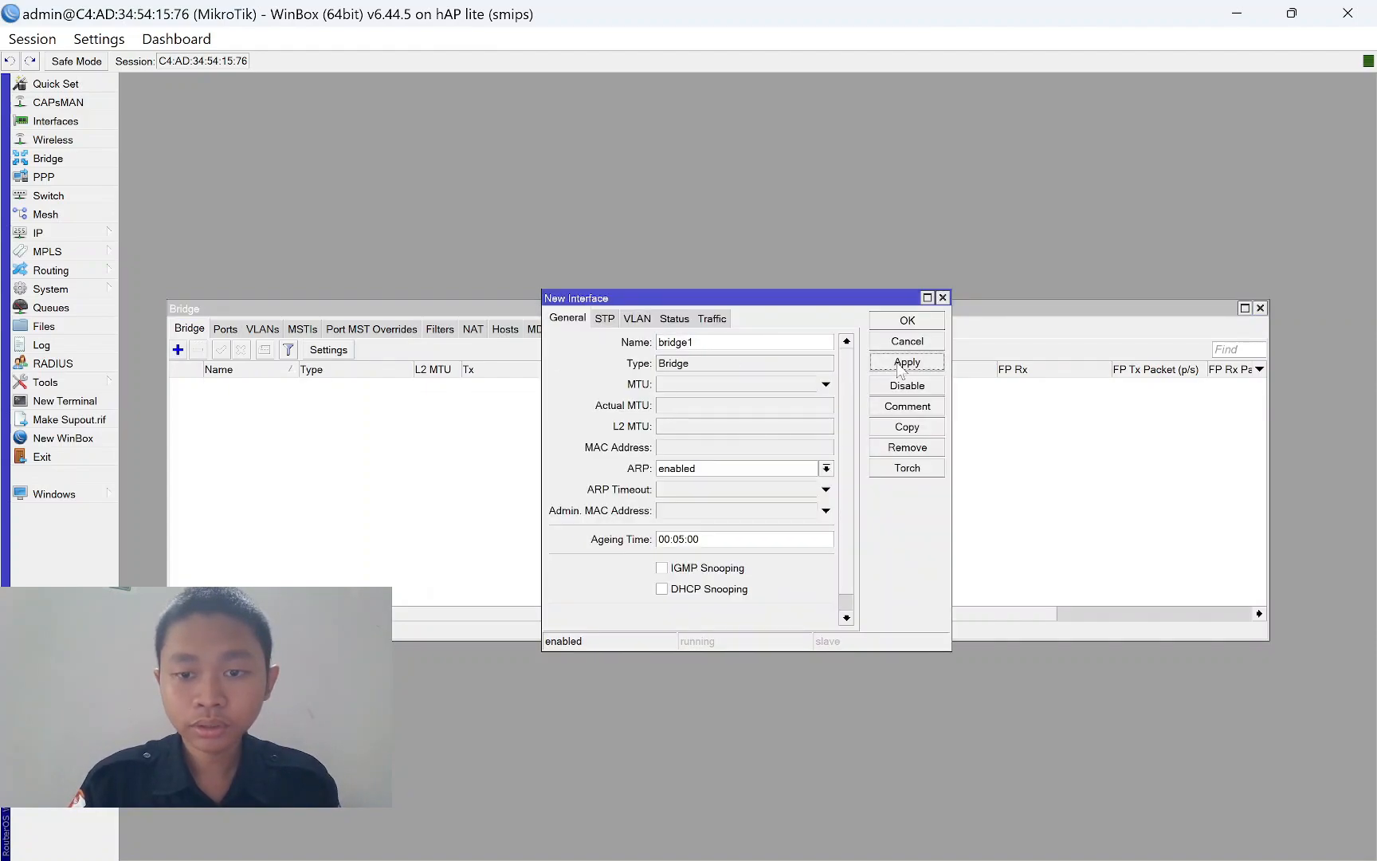
click(903, 323)
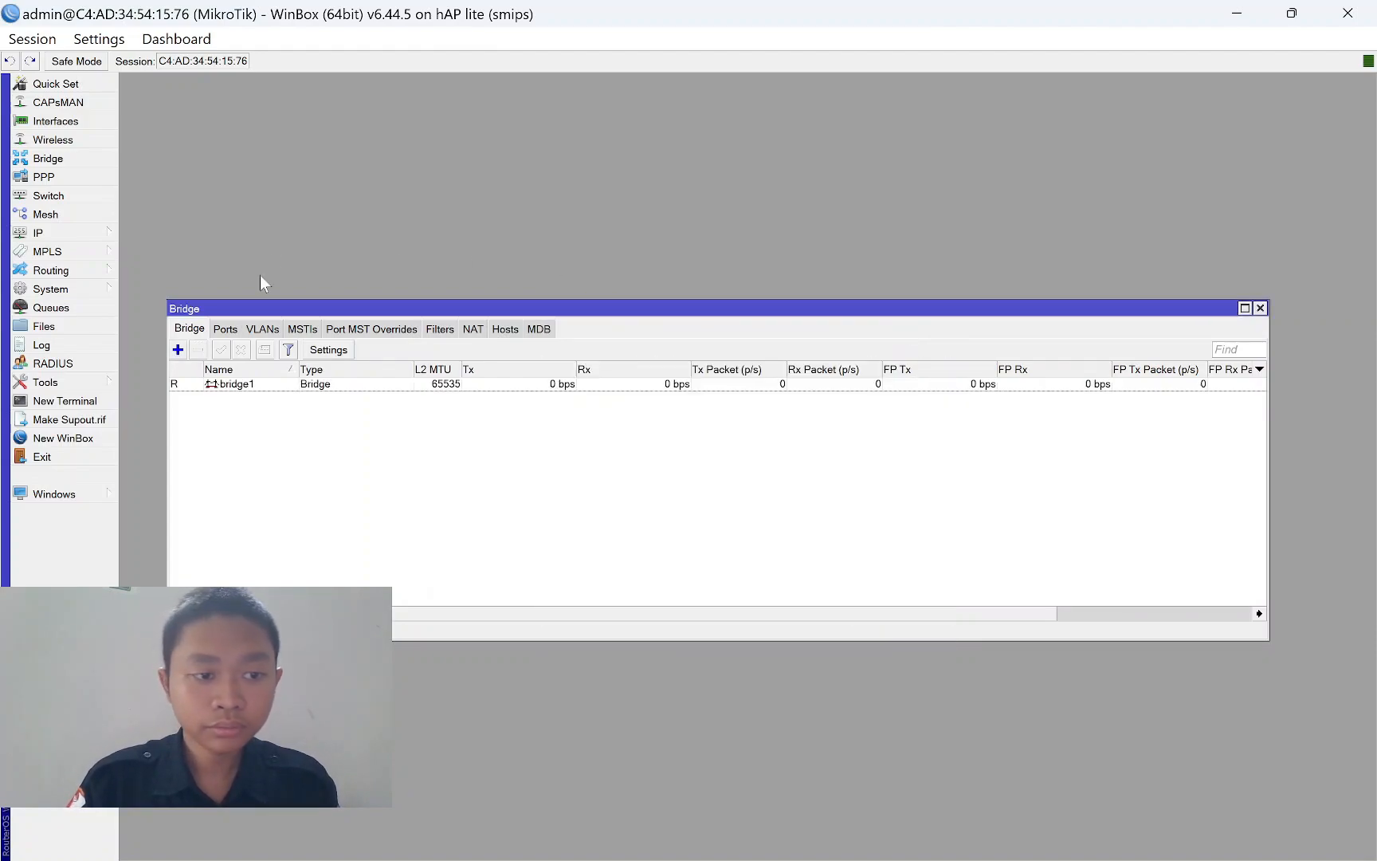
Add the interface ether2 - R.GURU as a port of bridge1.
click(223, 330)
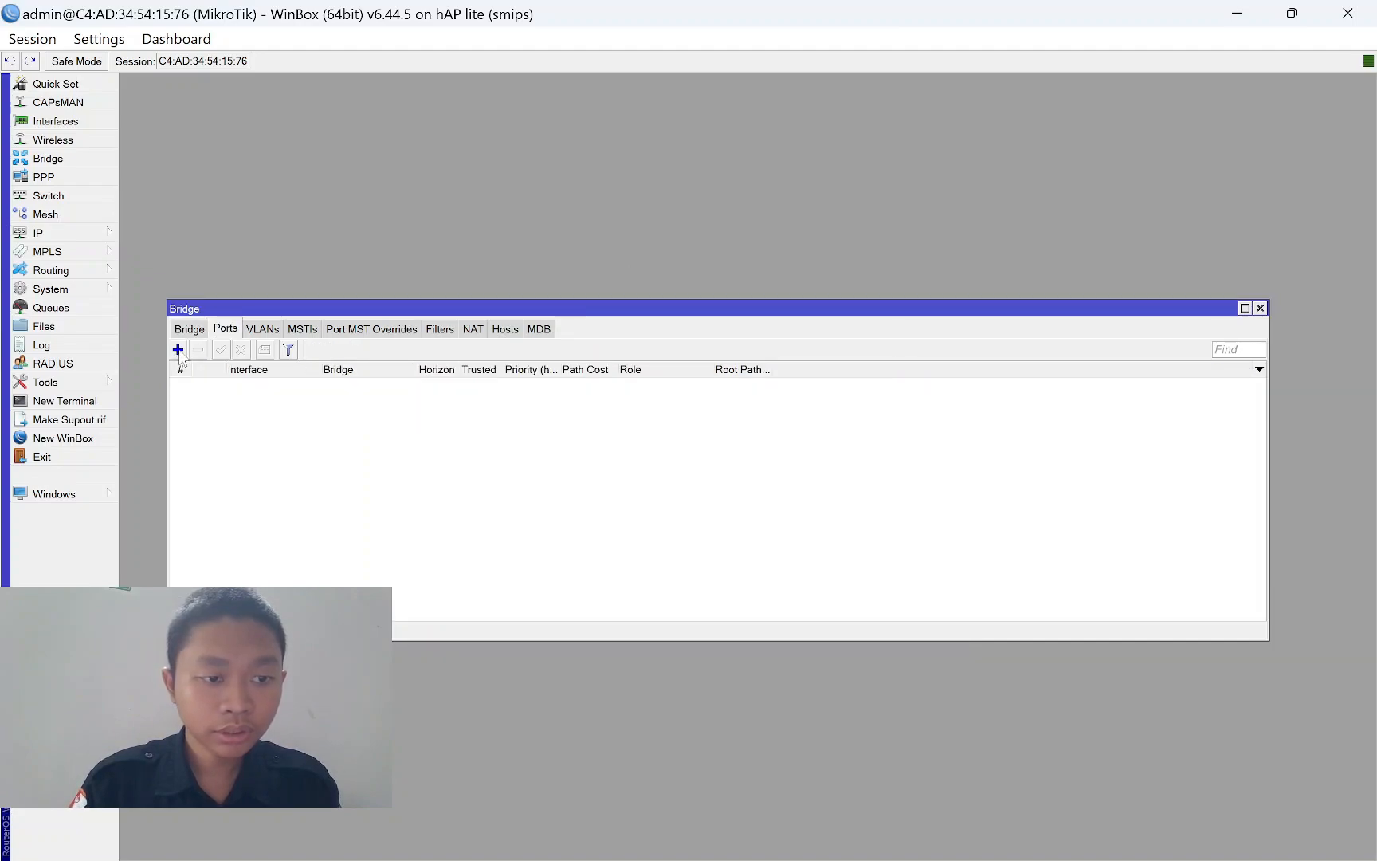
click(178, 349)
click(657, 389)
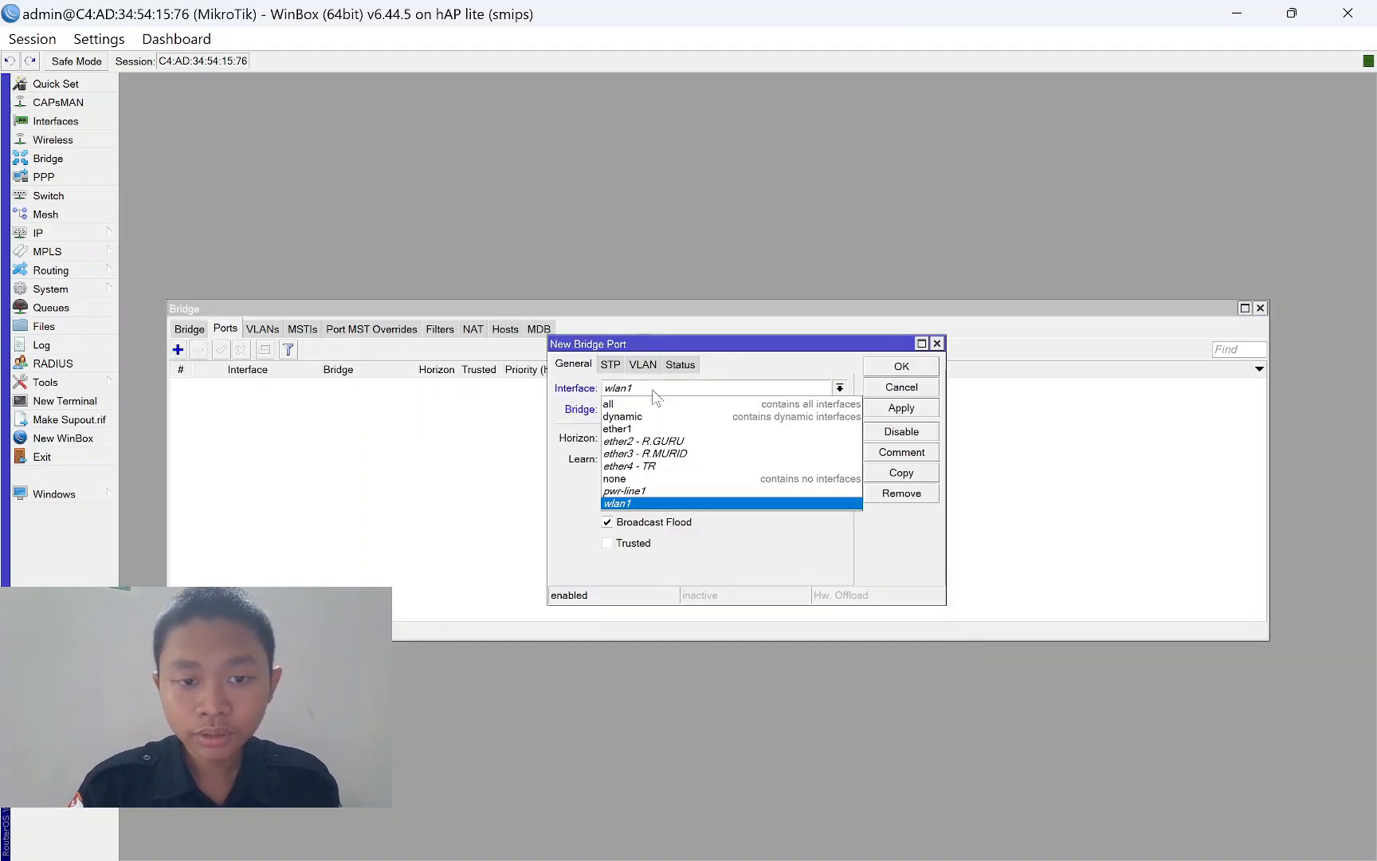
click(659, 441)
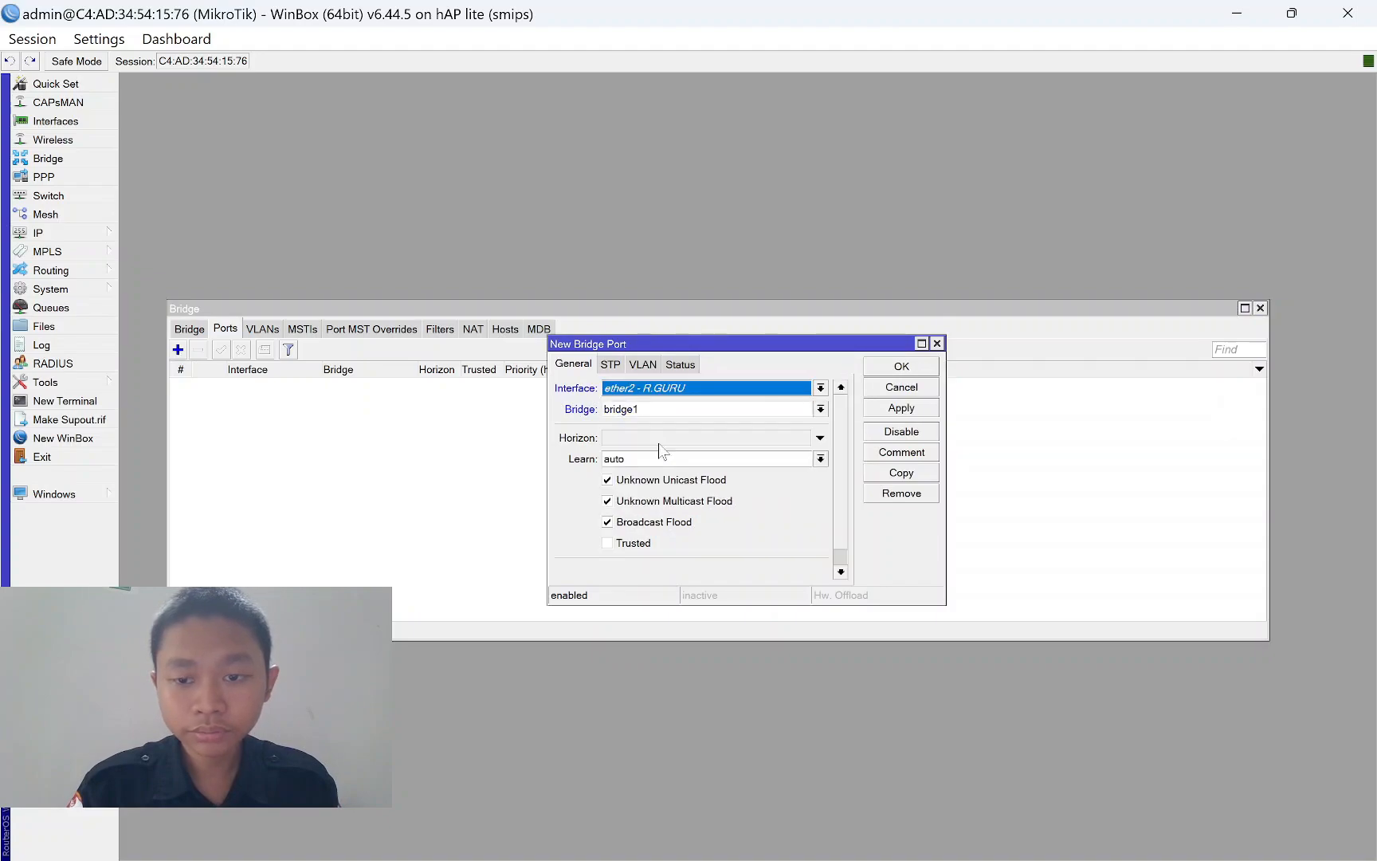
click(901, 408)
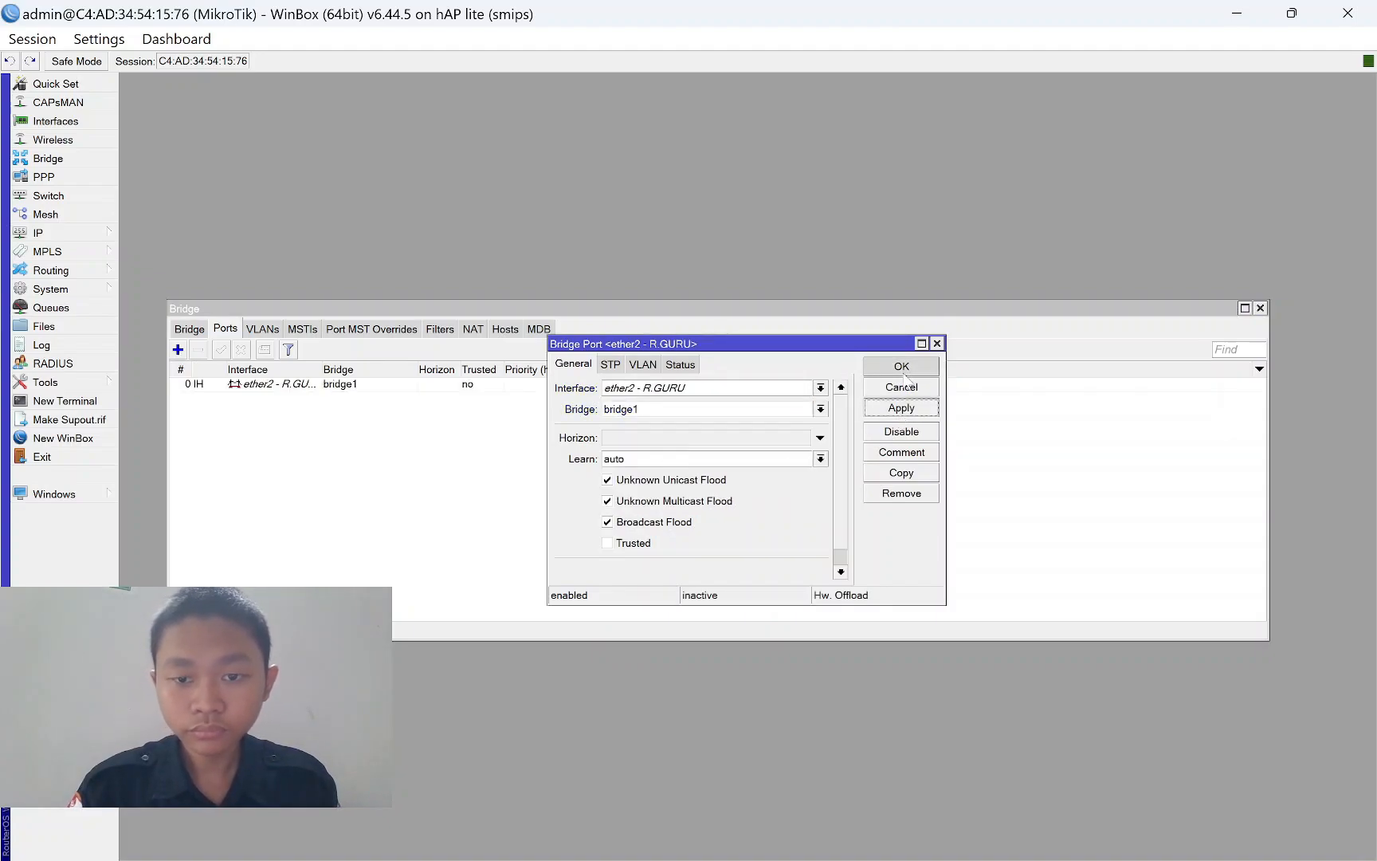
click(900, 367)
Add the interface ether3 - R.MURID as a port of bridge1.
click(178, 349)
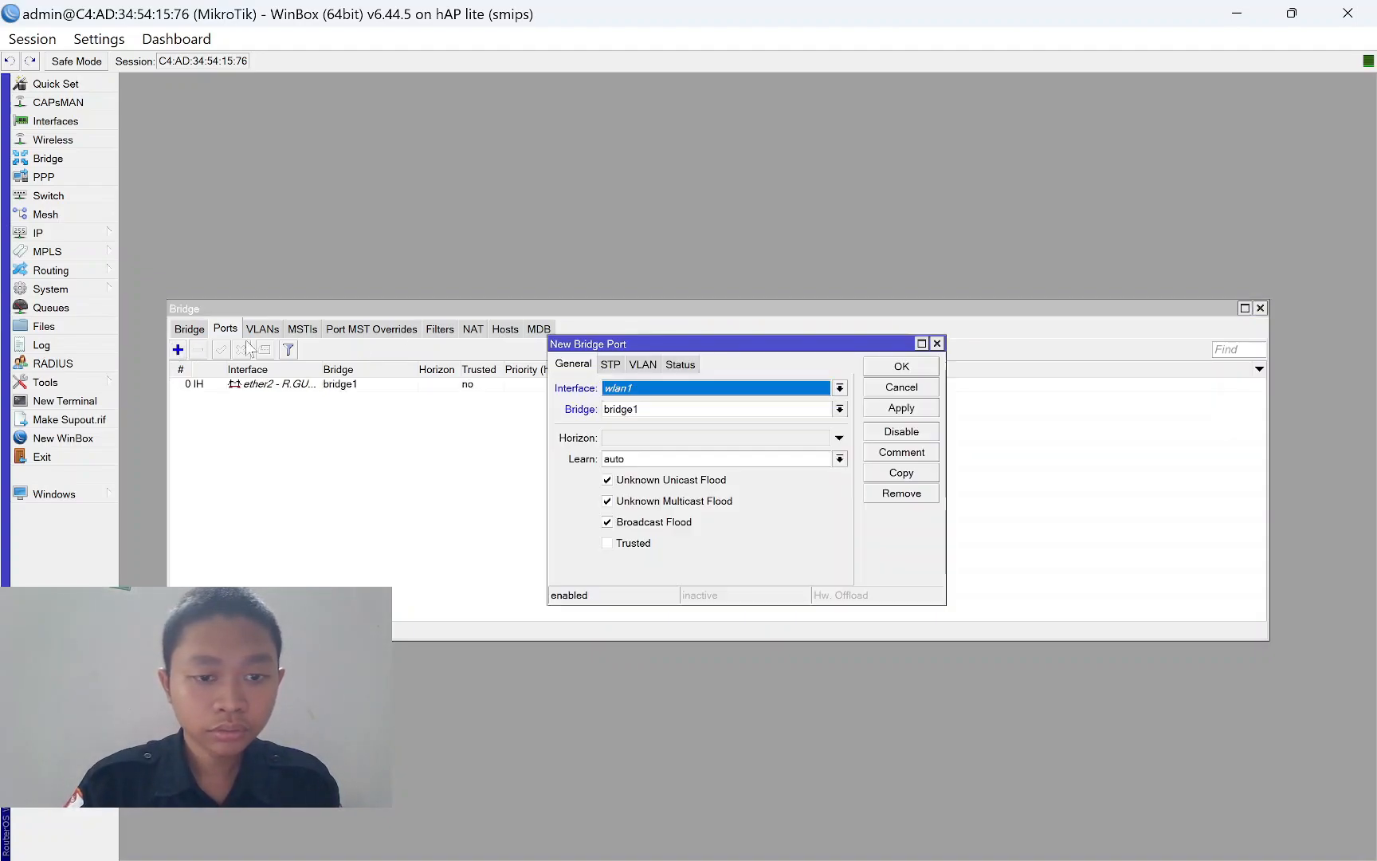
click(641, 388)
click(665, 453)
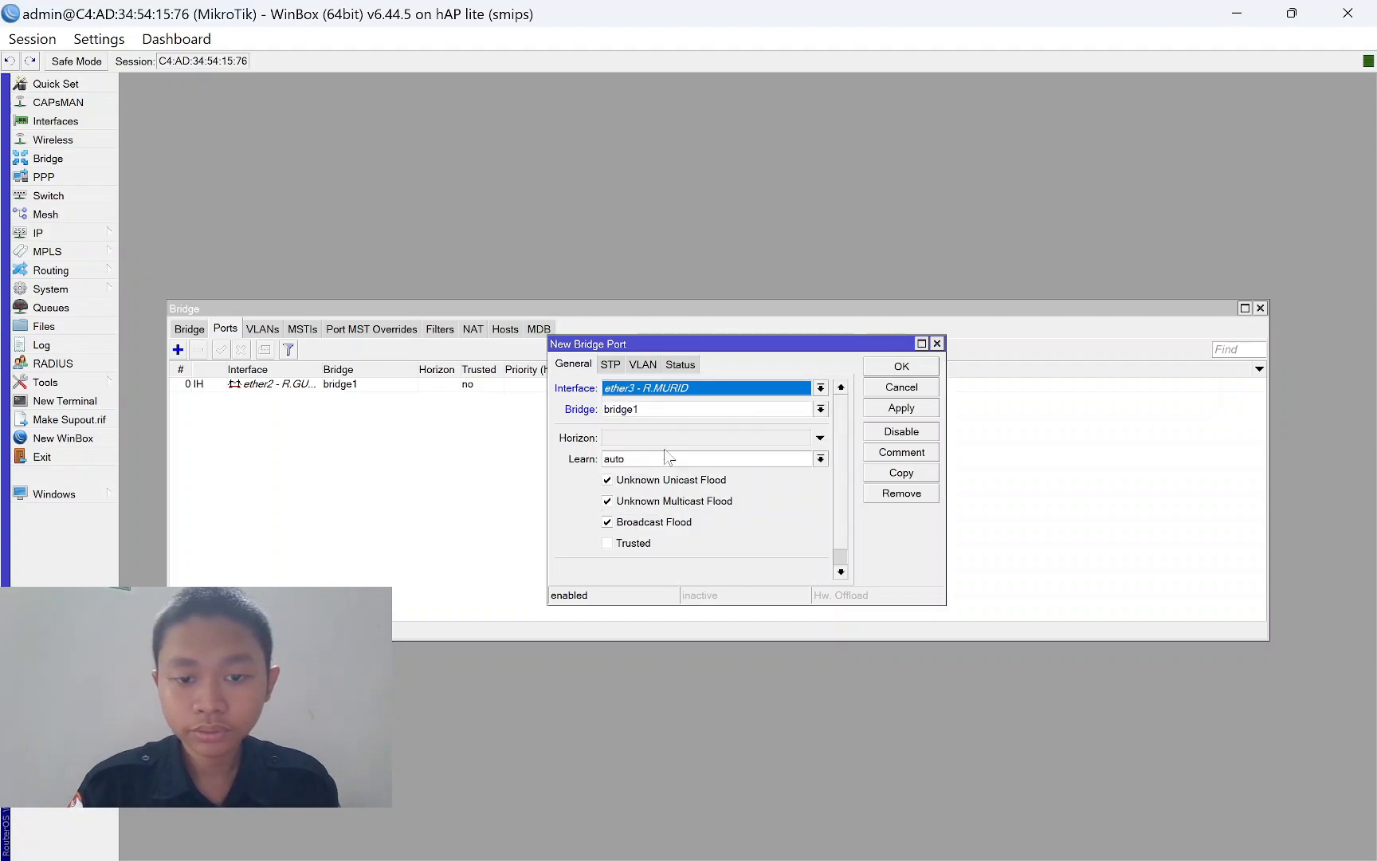
click(903, 408)
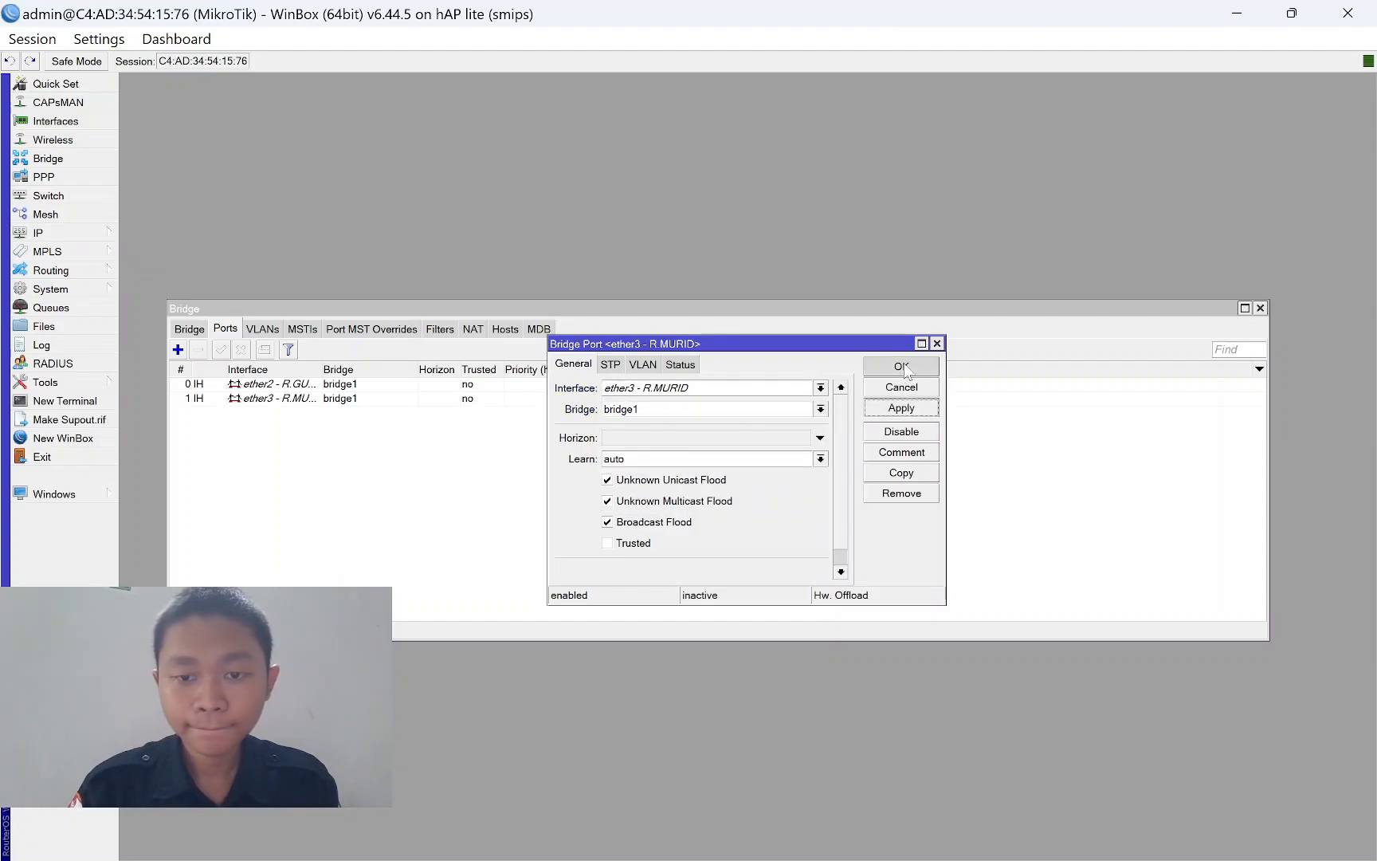
click(901, 366)
Add the interface ether4 - TR as a port of bridge1 and close the bridge window.
click(178, 349)
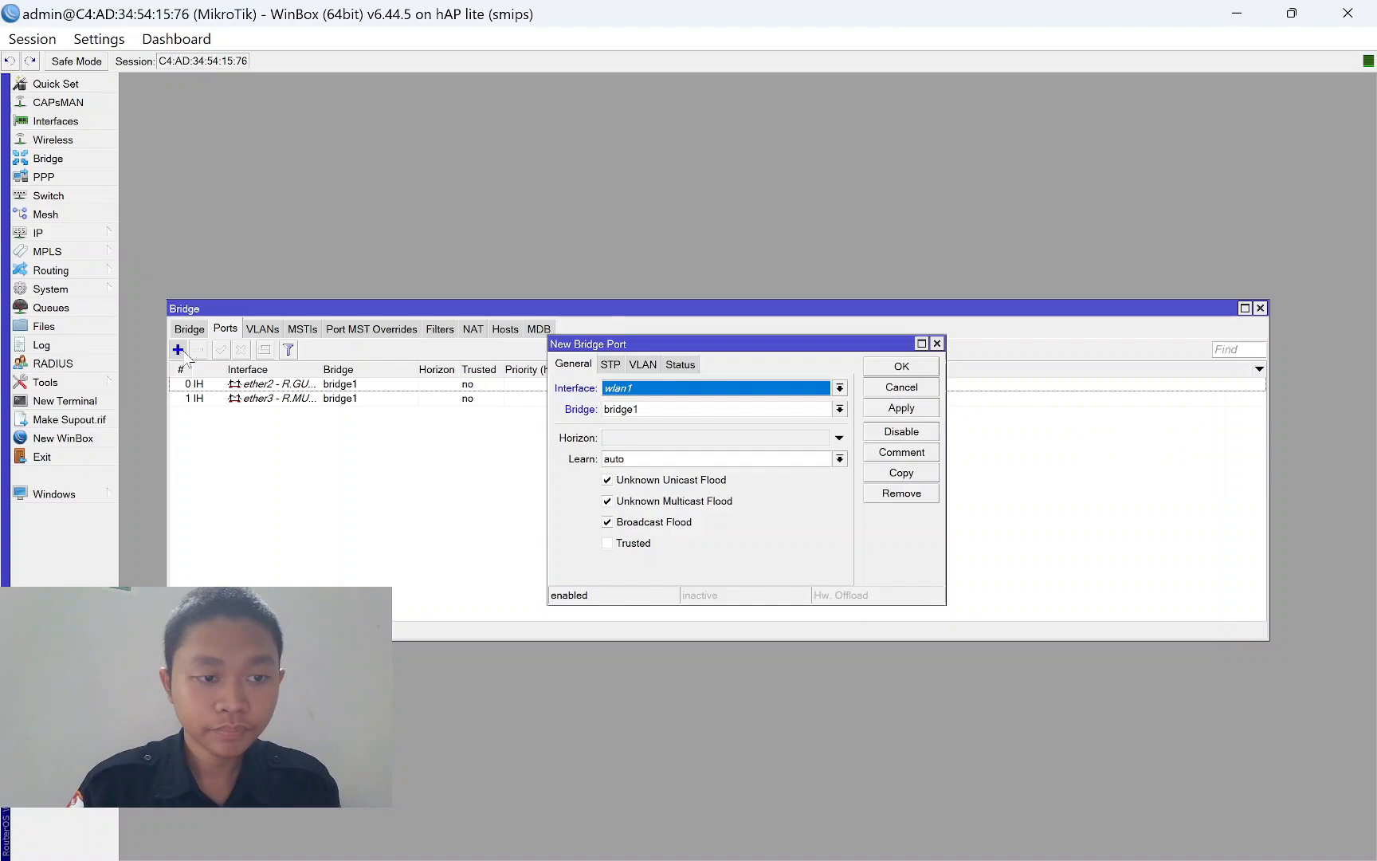
click(657, 389)
click(677, 466)
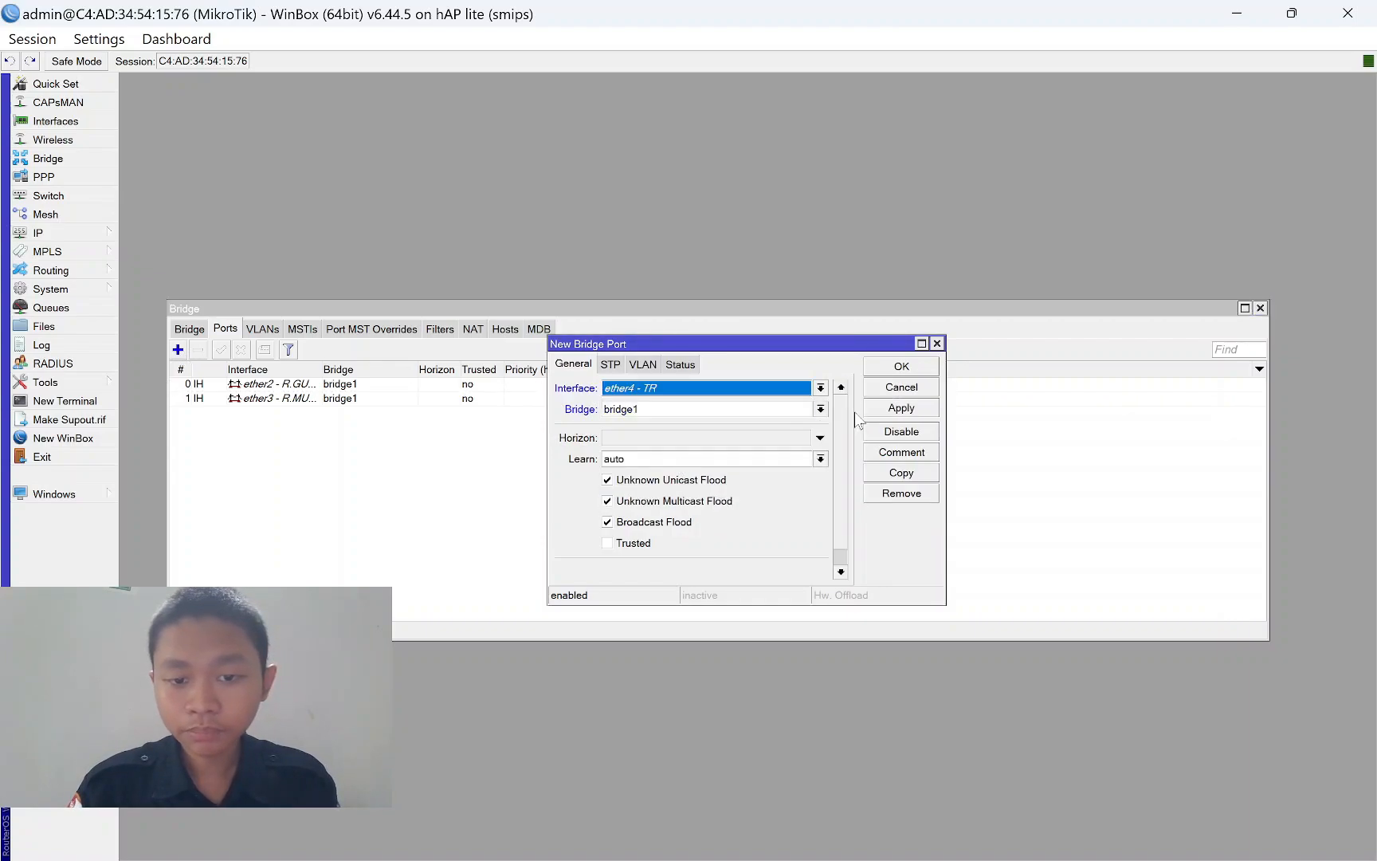
click(903, 408)
click(901, 367)
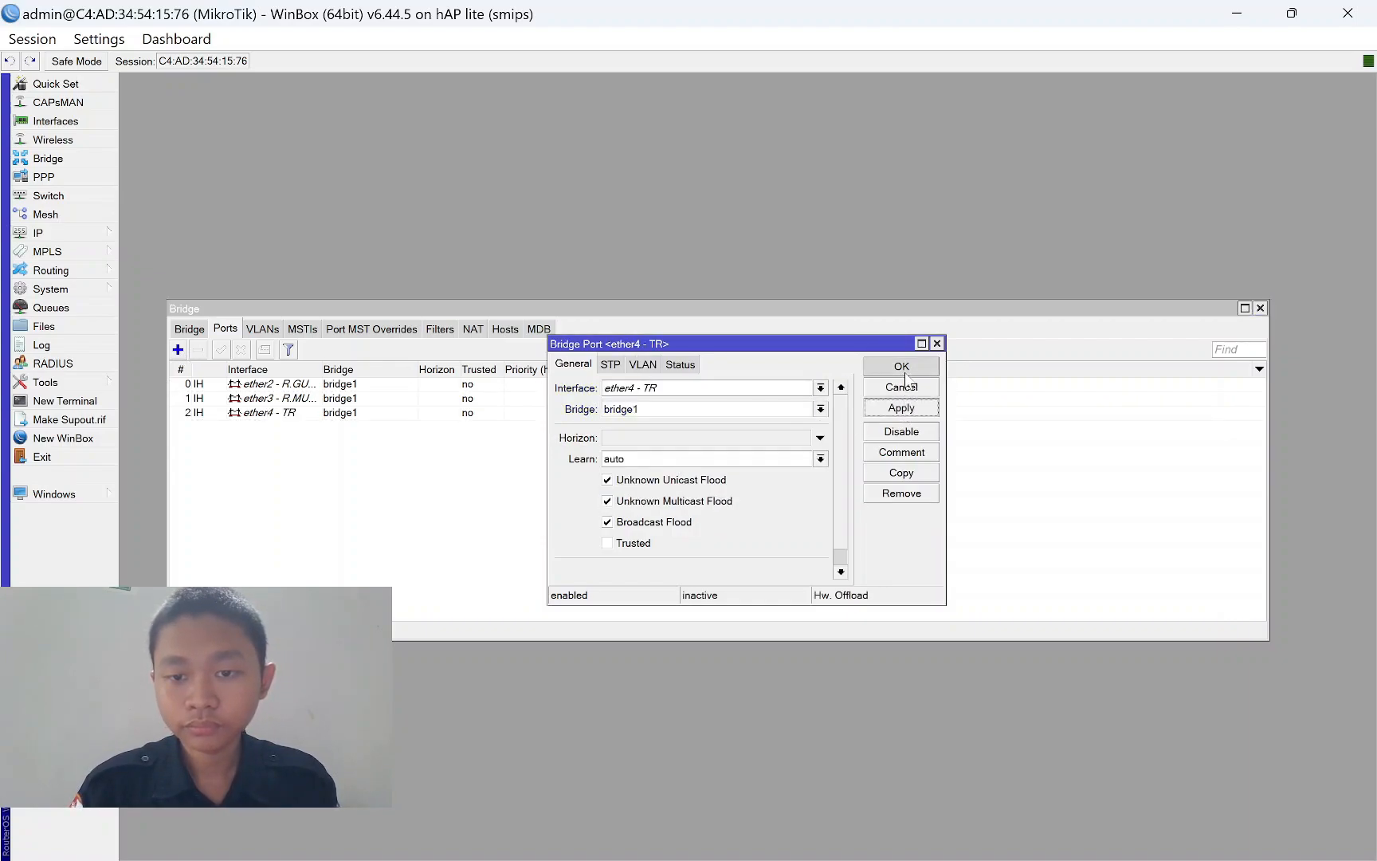
click(1260, 308)
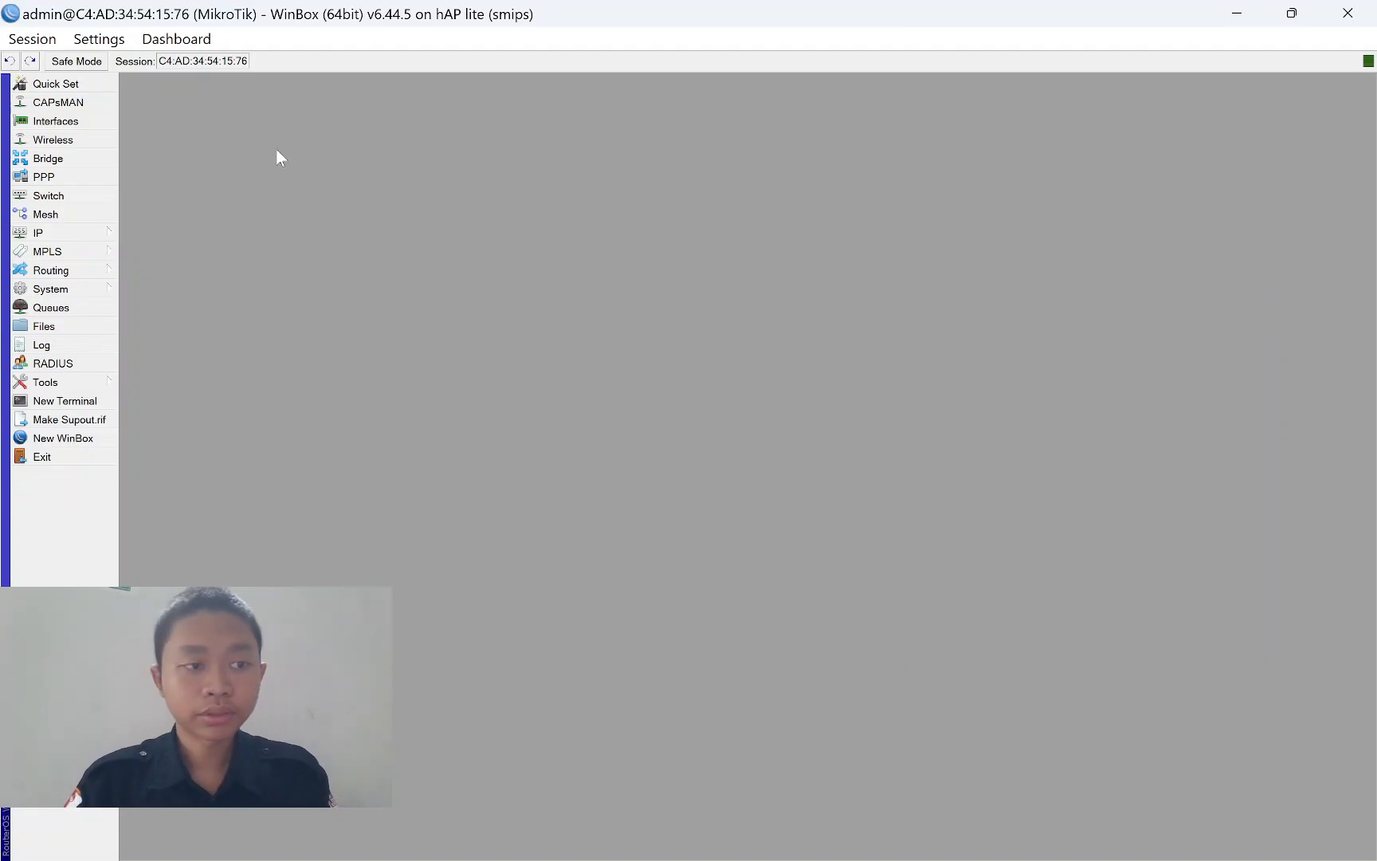
Create a switch VLAN on switch1 with VLAN ID 100 and the ports ether4 - TR and ether2 - R.GURU.
click(58, 194)
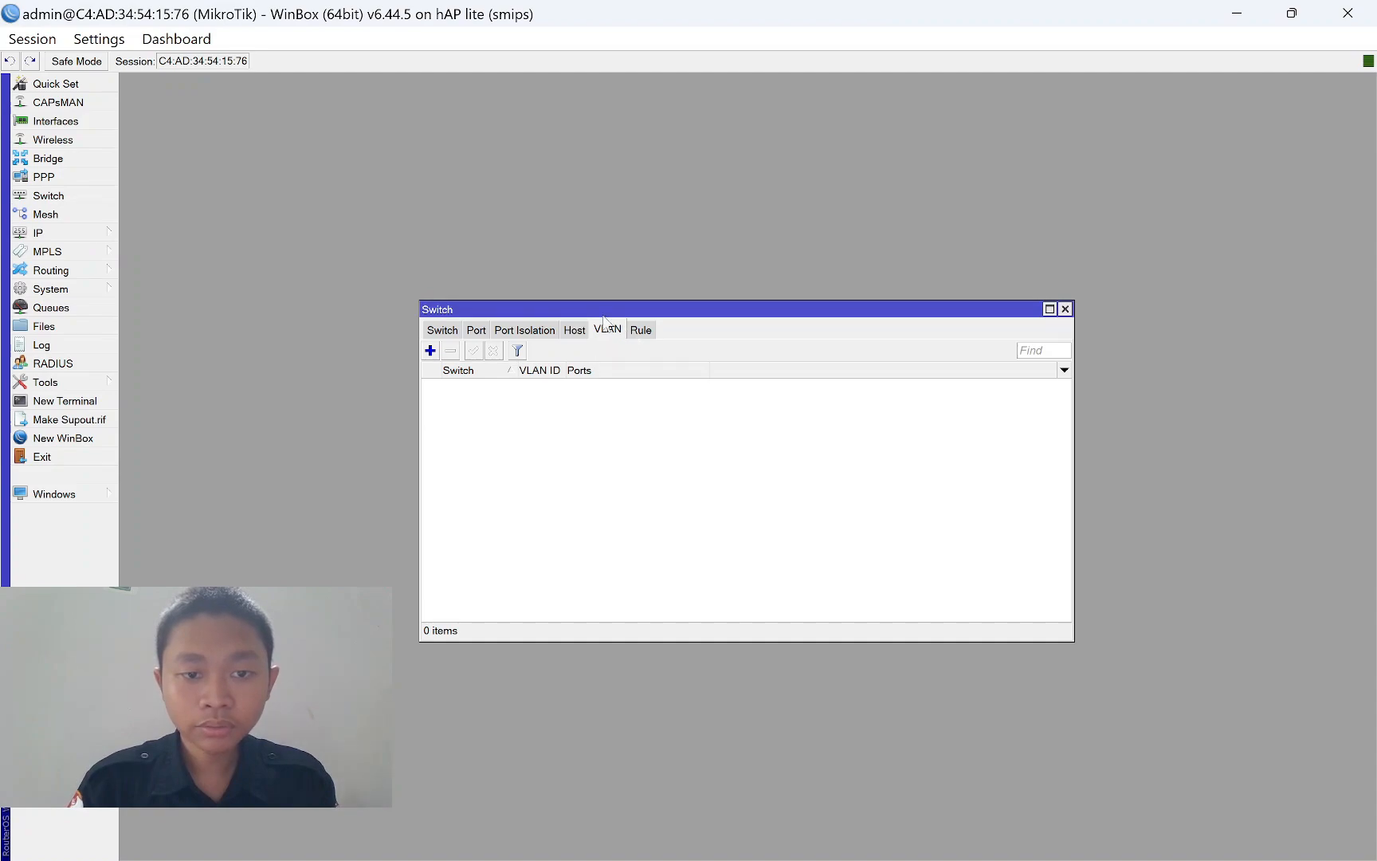
click(430, 351)
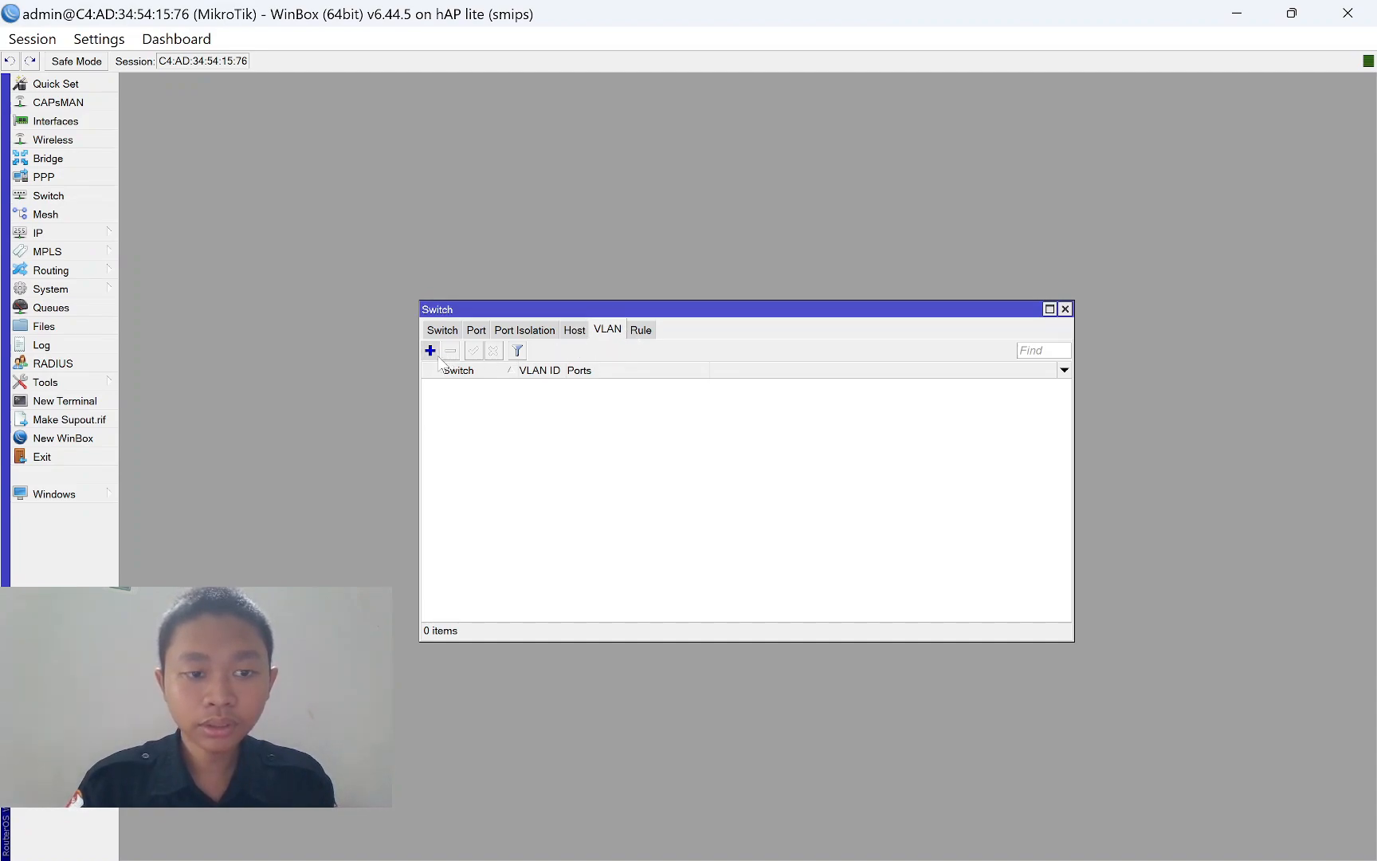
click(677, 436)
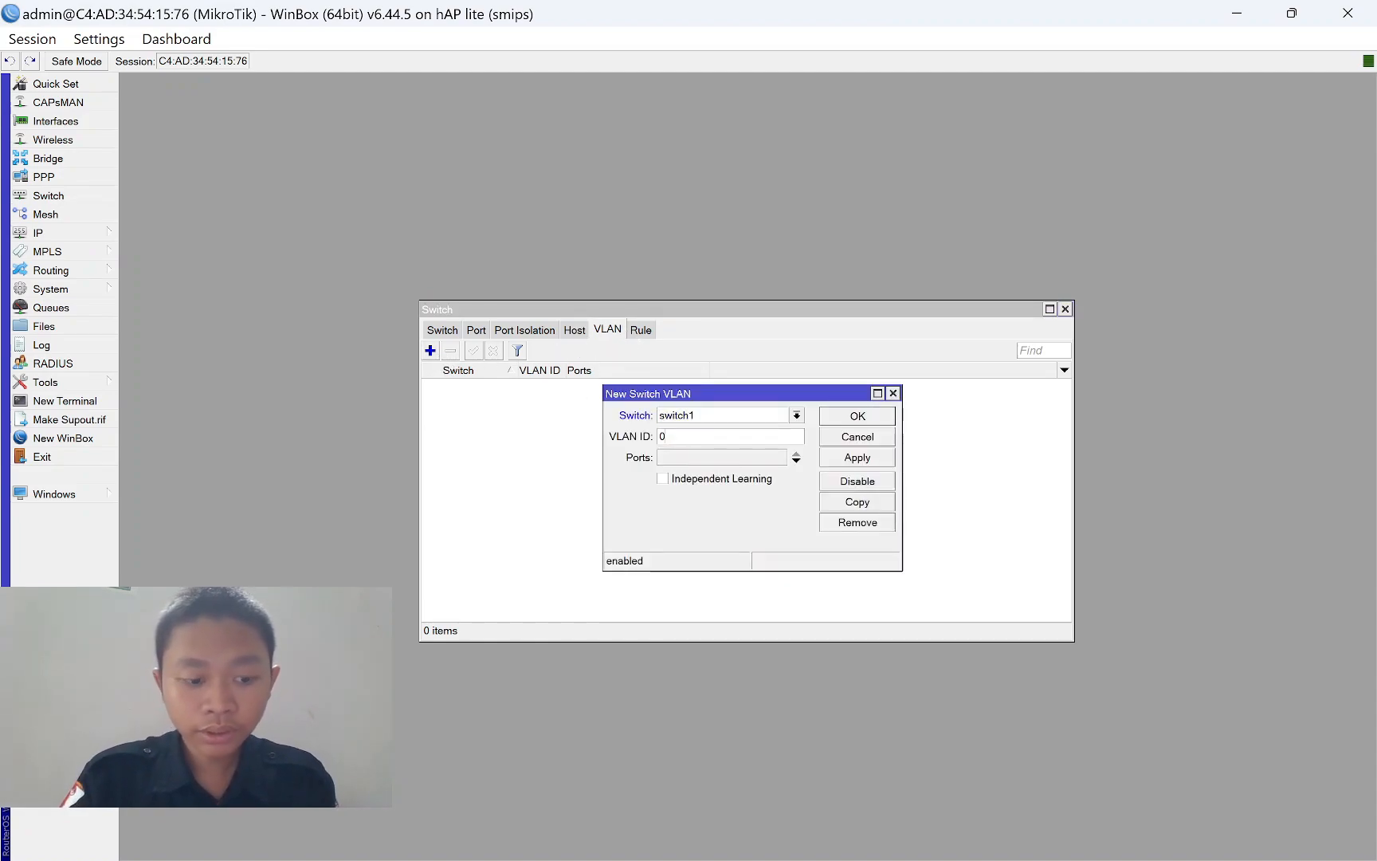
click(716, 456)
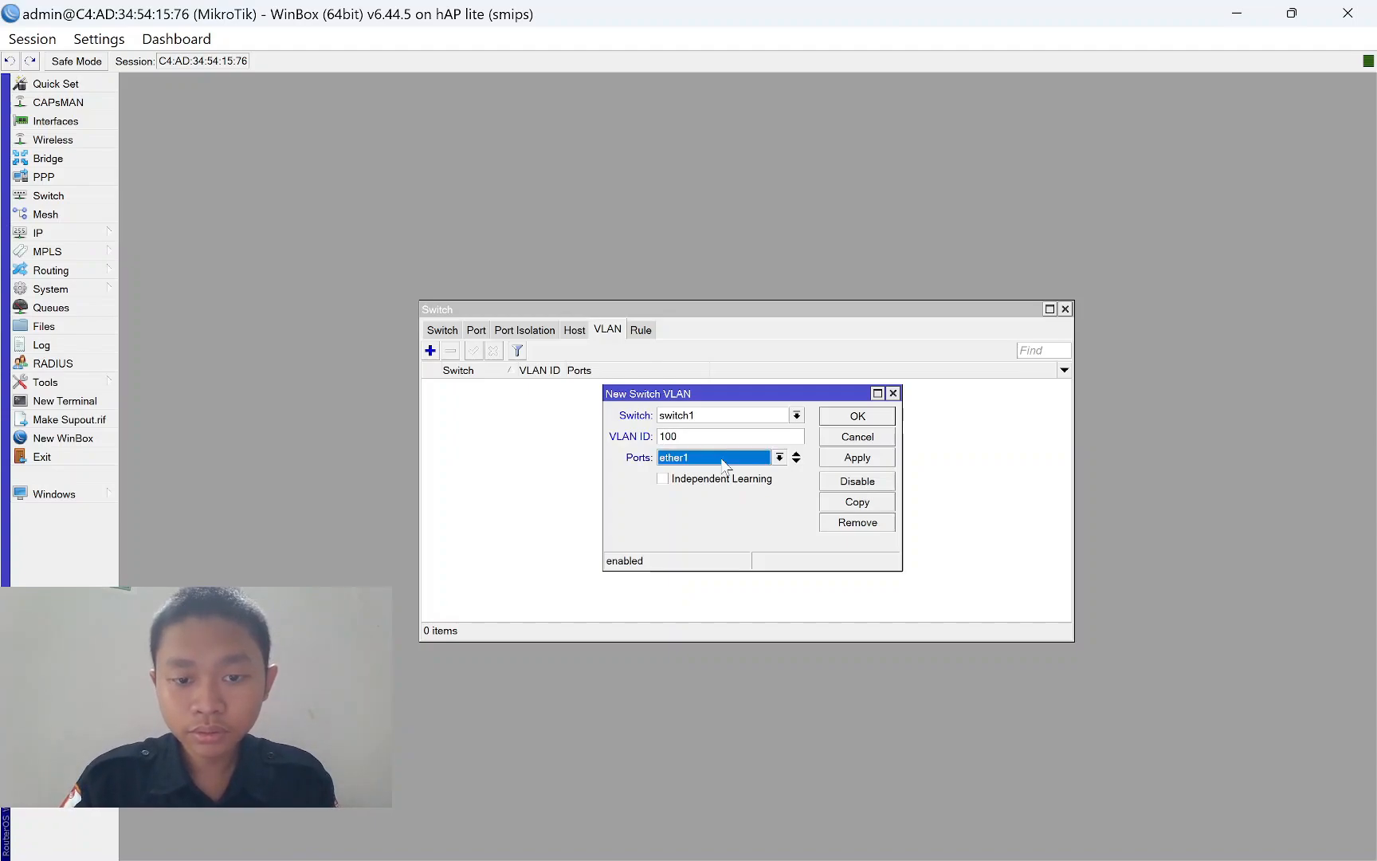
click(796, 461)
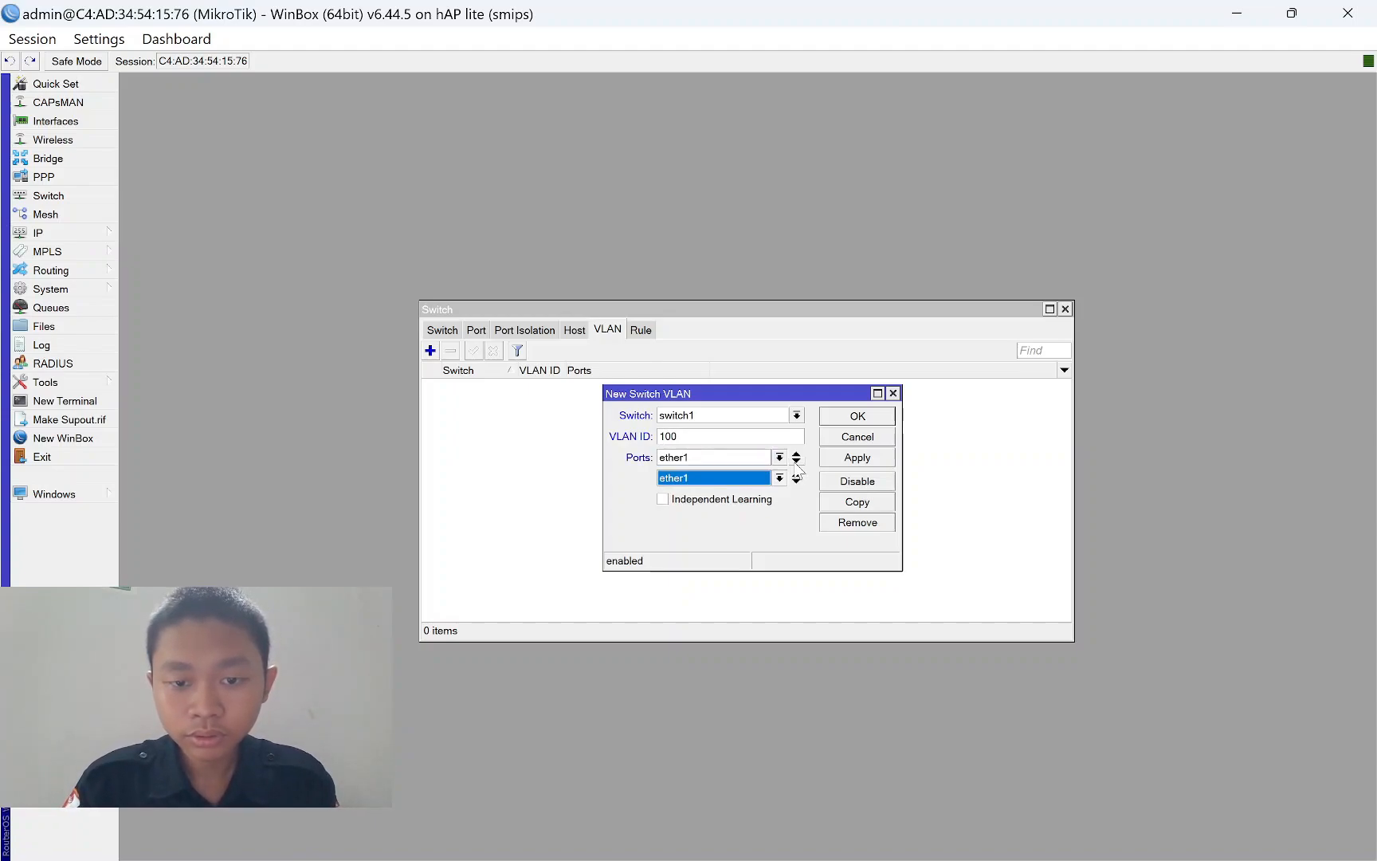
click(744, 456)
click(715, 511)
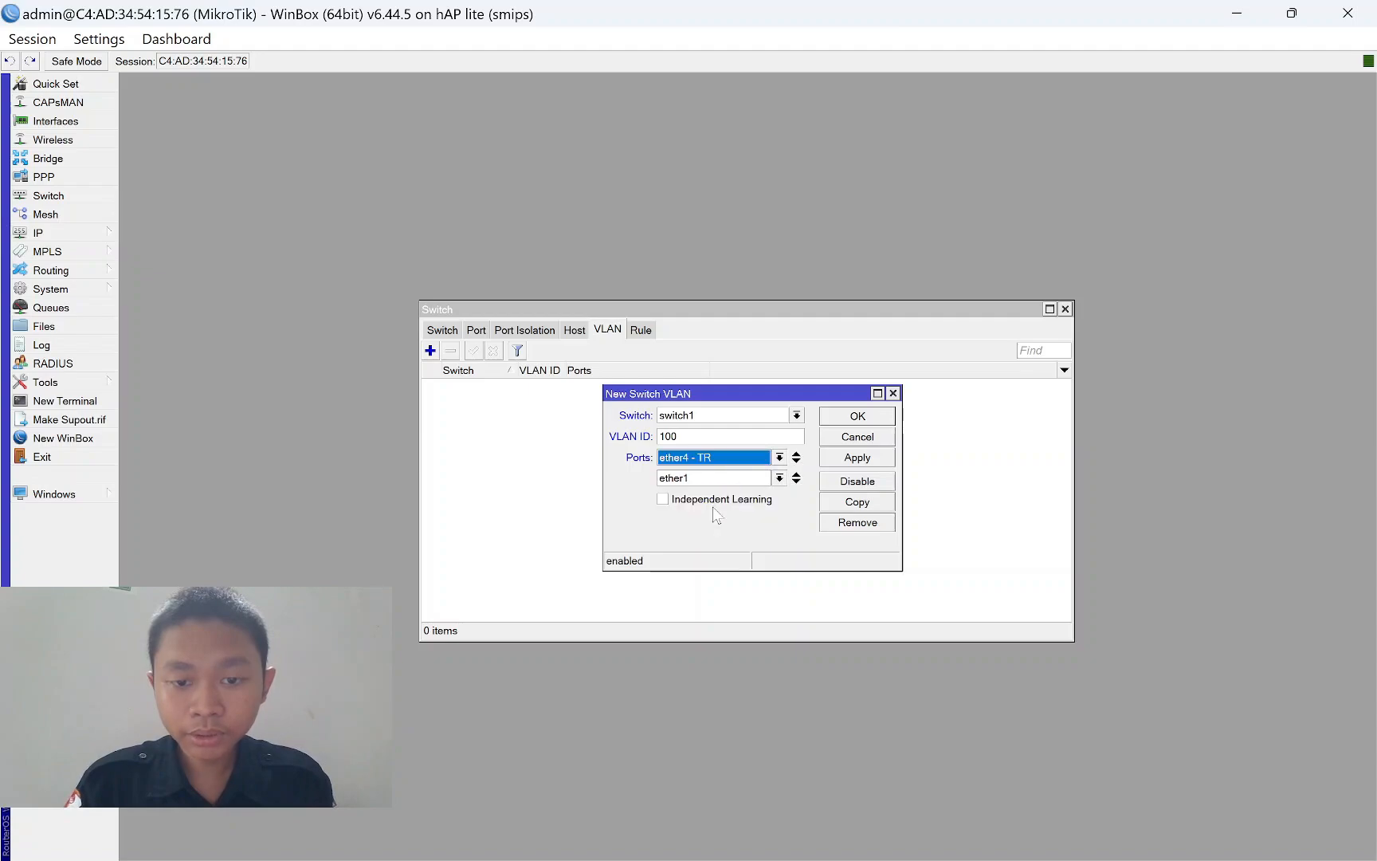
click(738, 477)
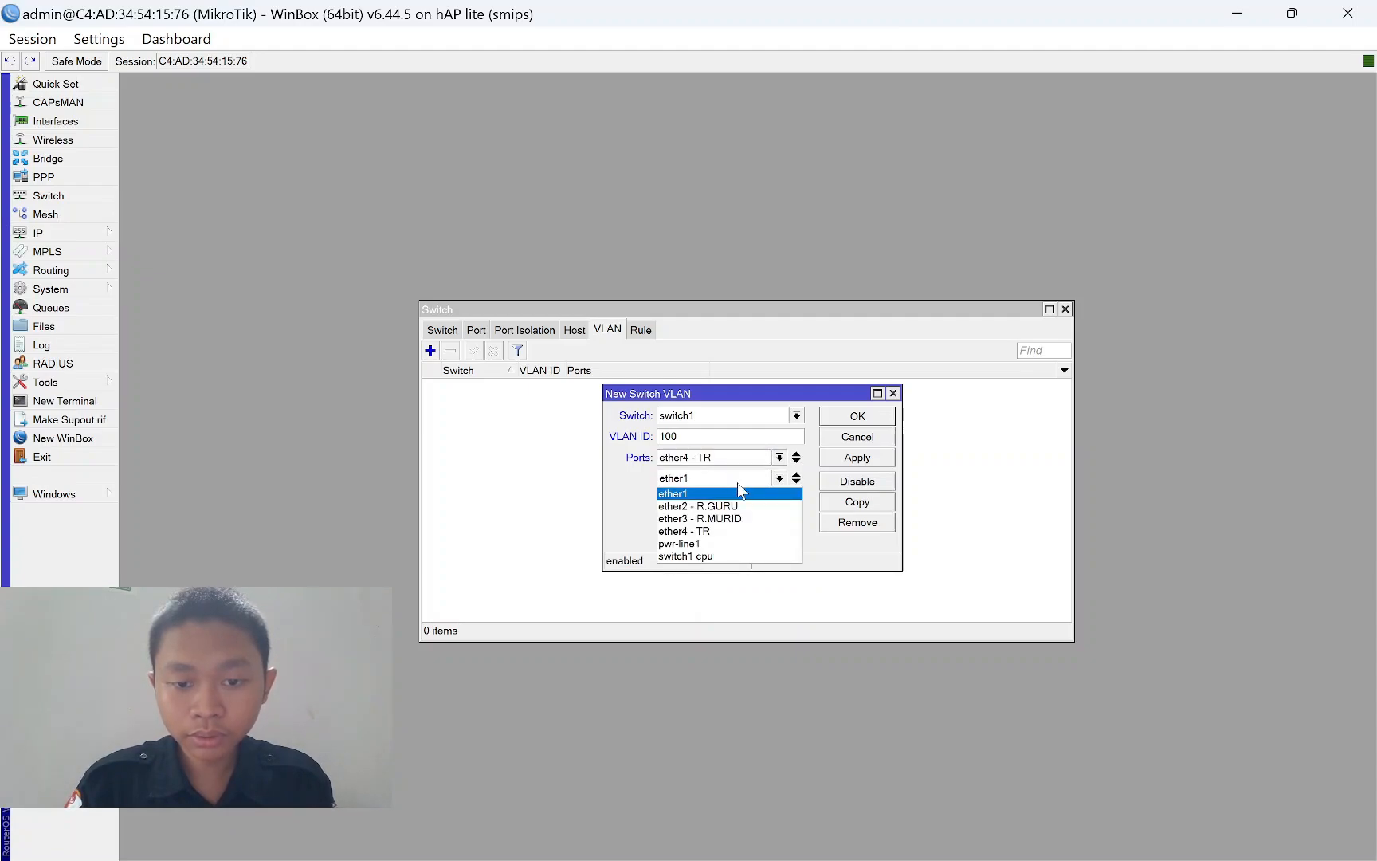
click(723, 507)
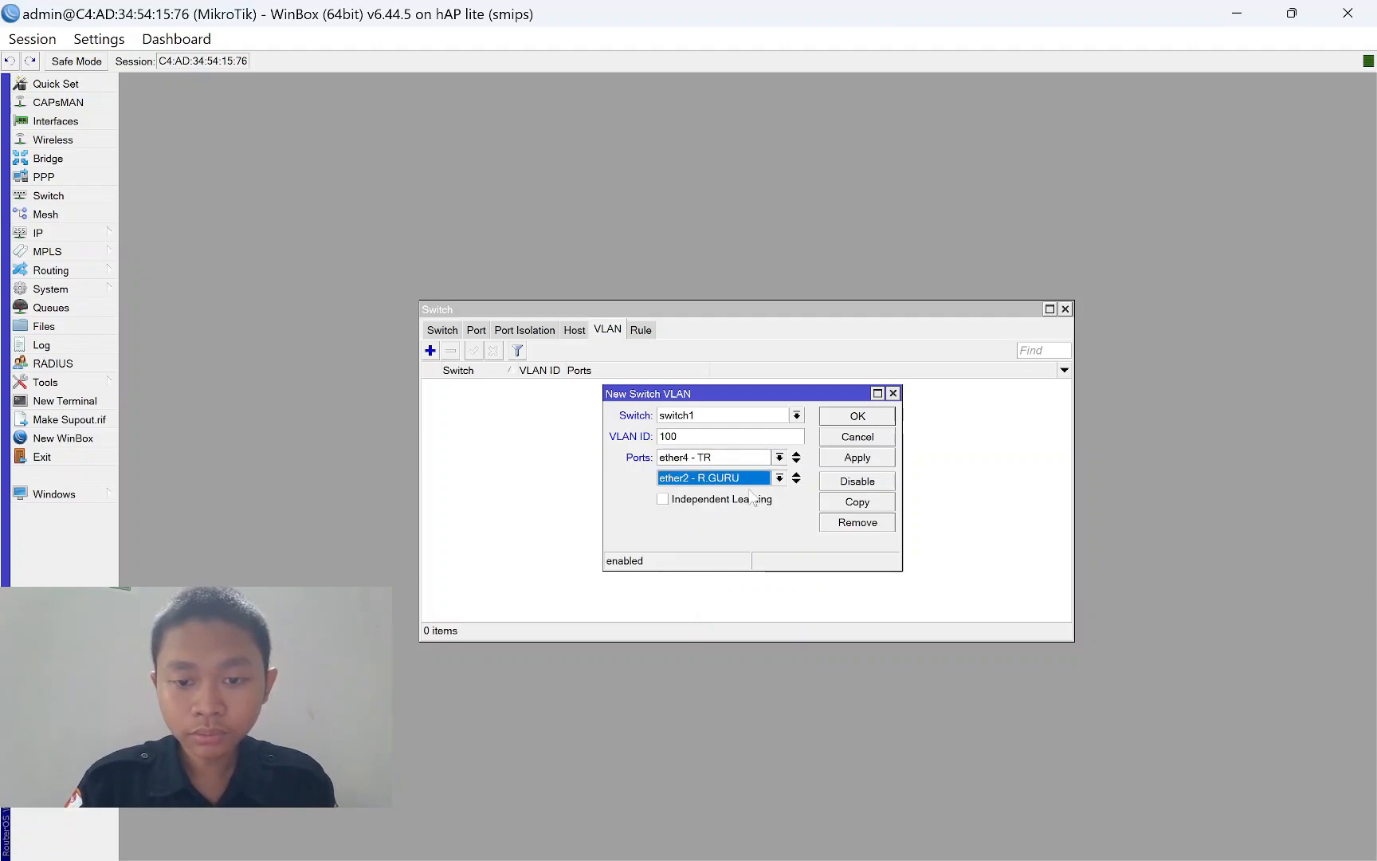
click(843, 459)
click(855, 415)
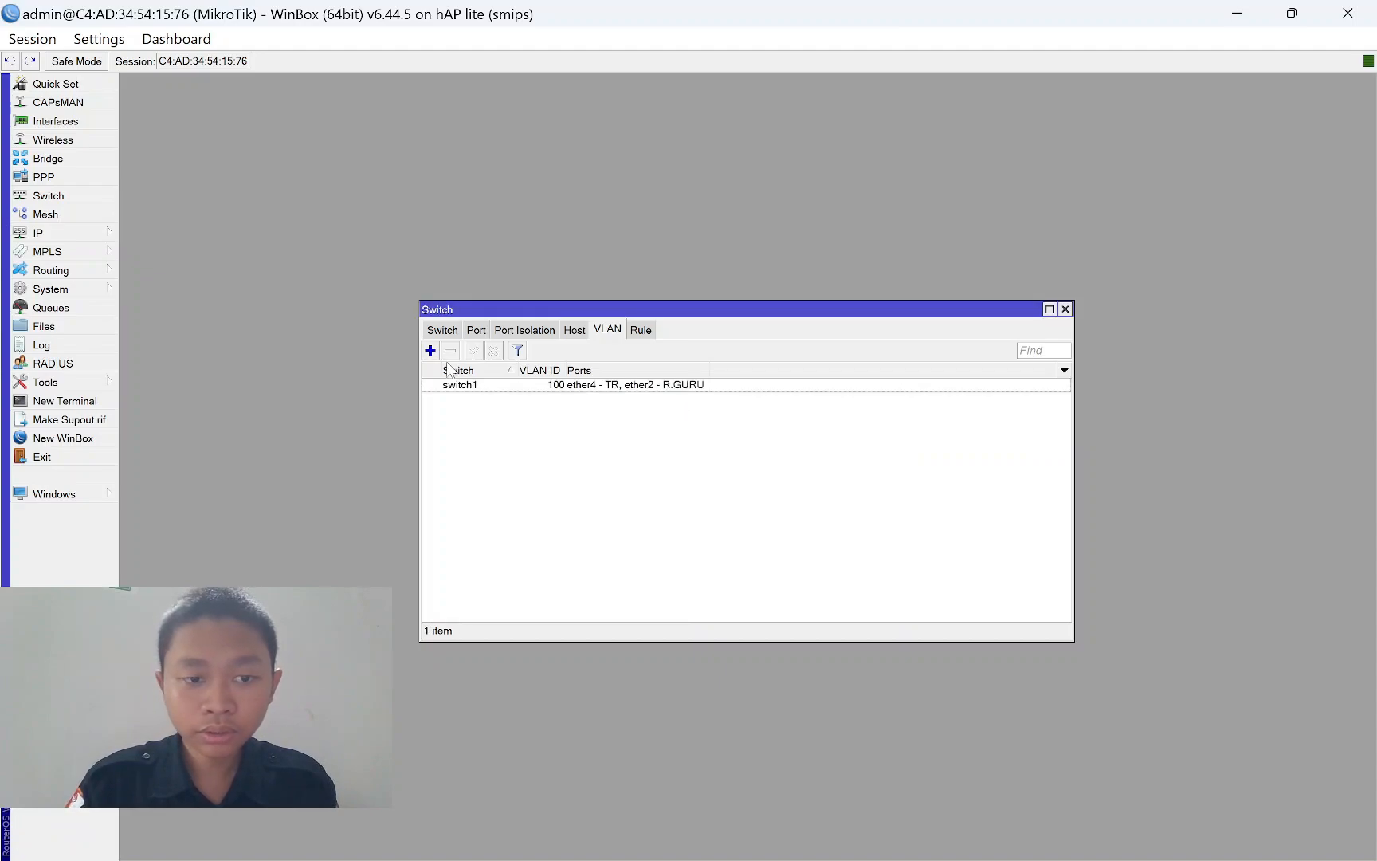
Create a switch VLAN on switch1 with VLAN ID 200 and the ports ether4 - TR and ether3 - R.MURID.
click(430, 350)
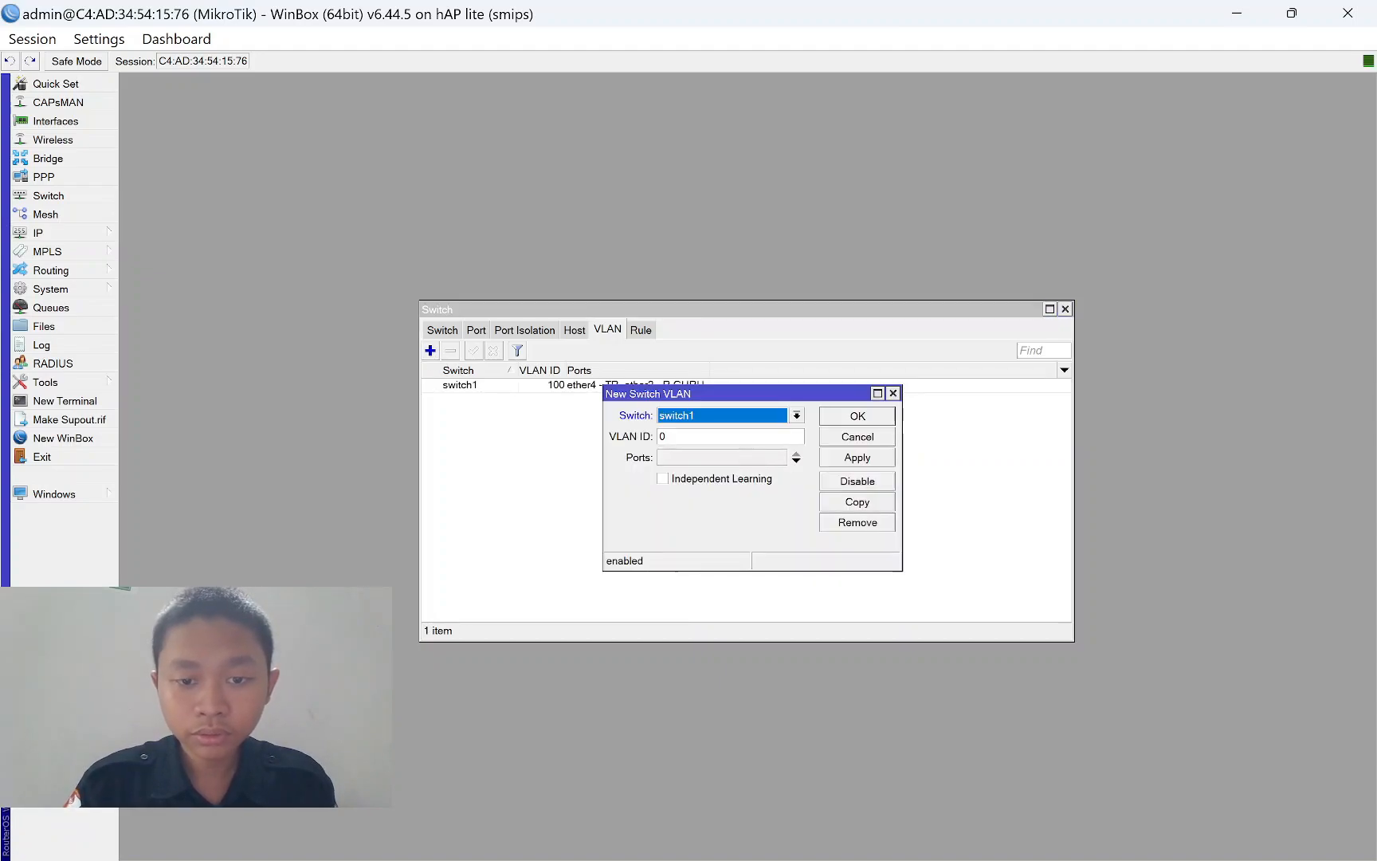
key(Tab)
text(200)
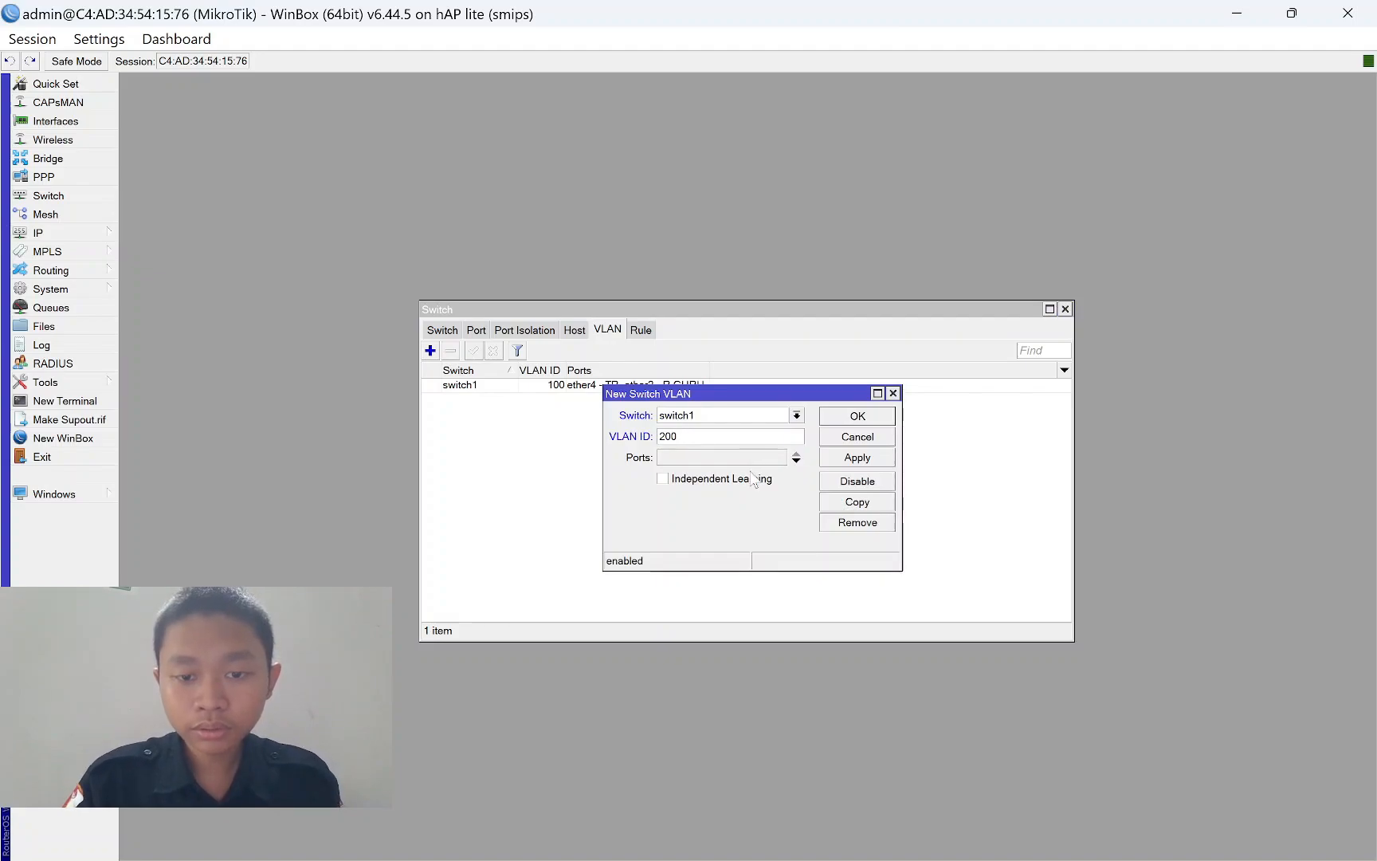
click(746, 458)
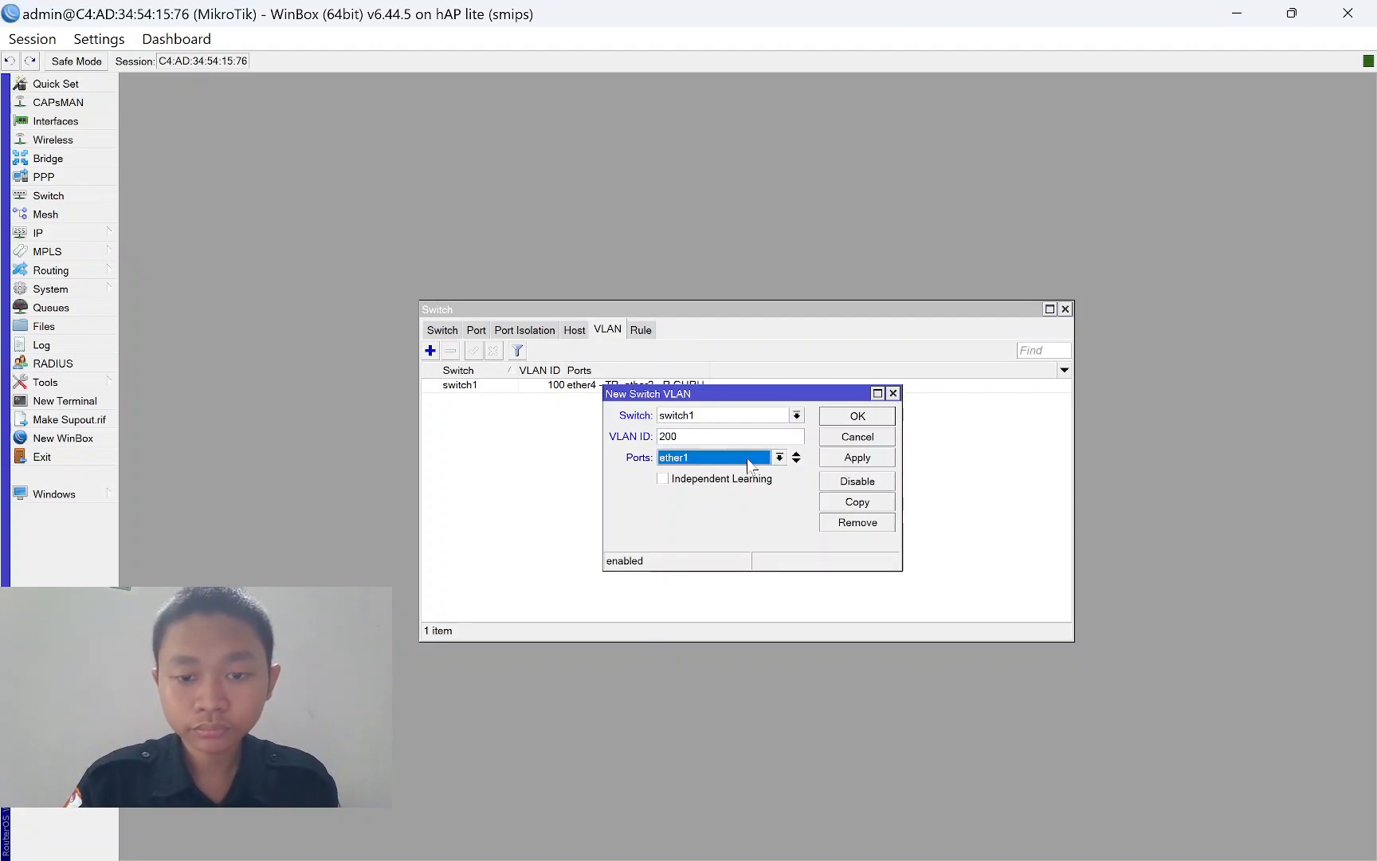
click(796, 461)
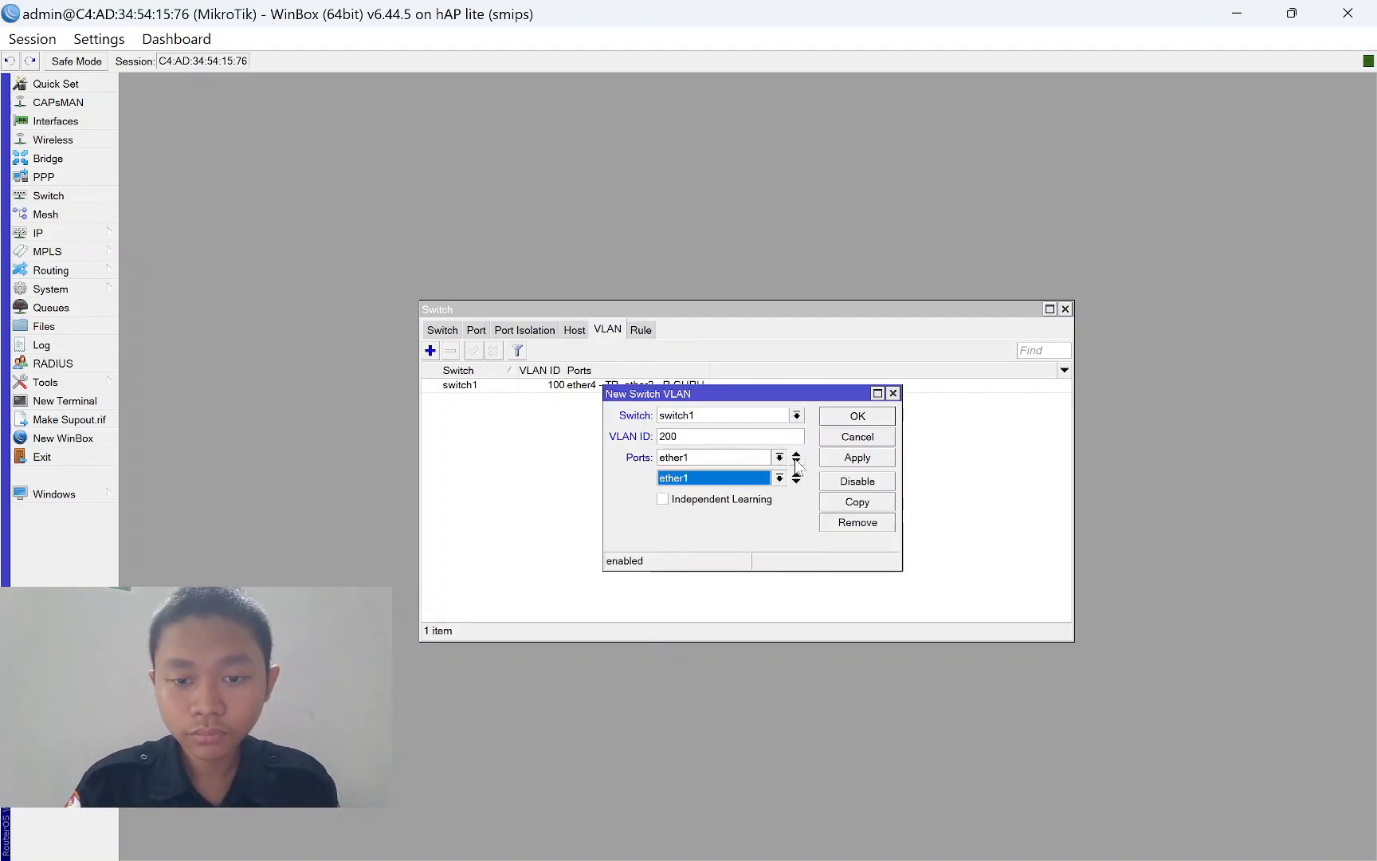
click(754, 458)
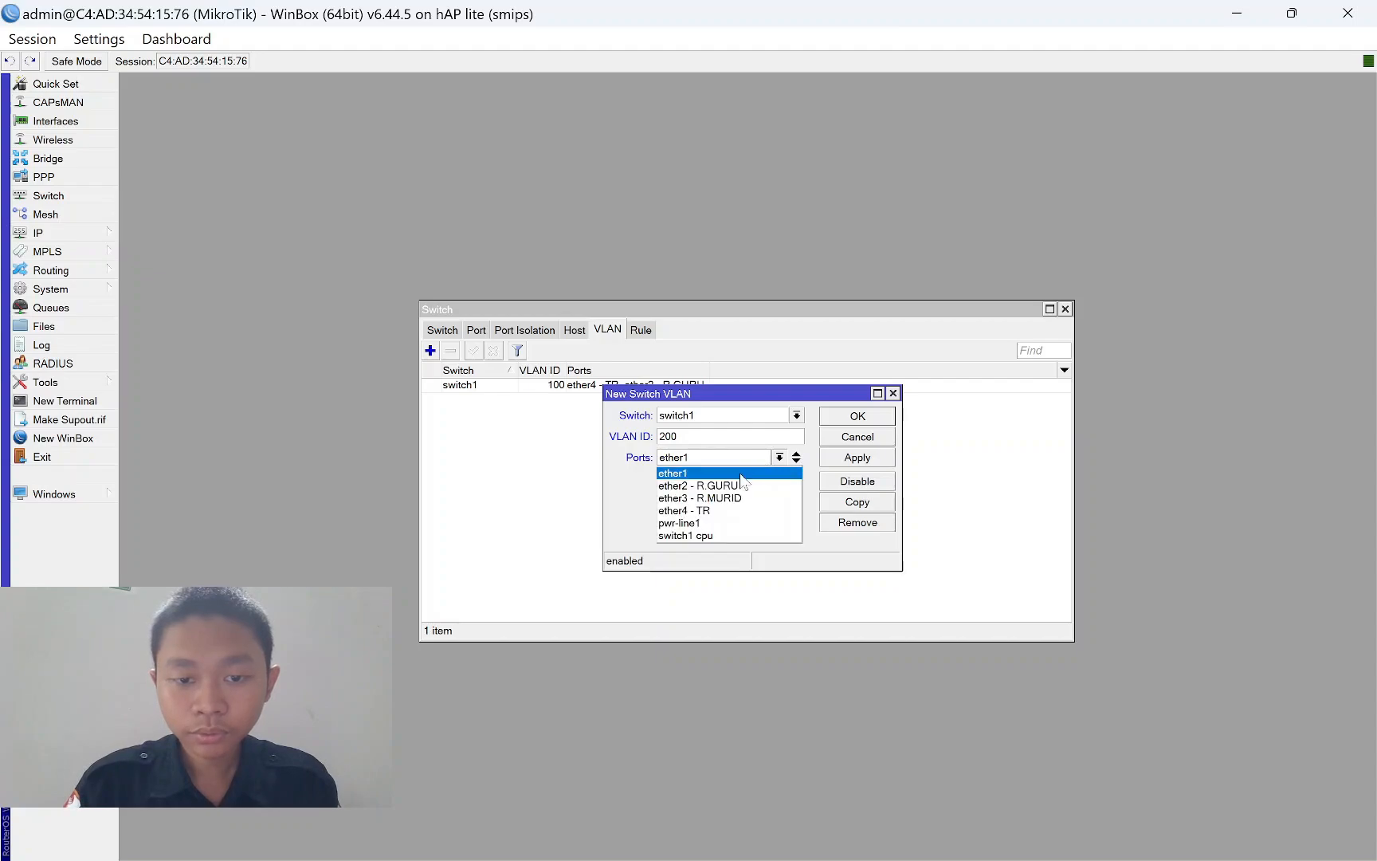
click(719, 510)
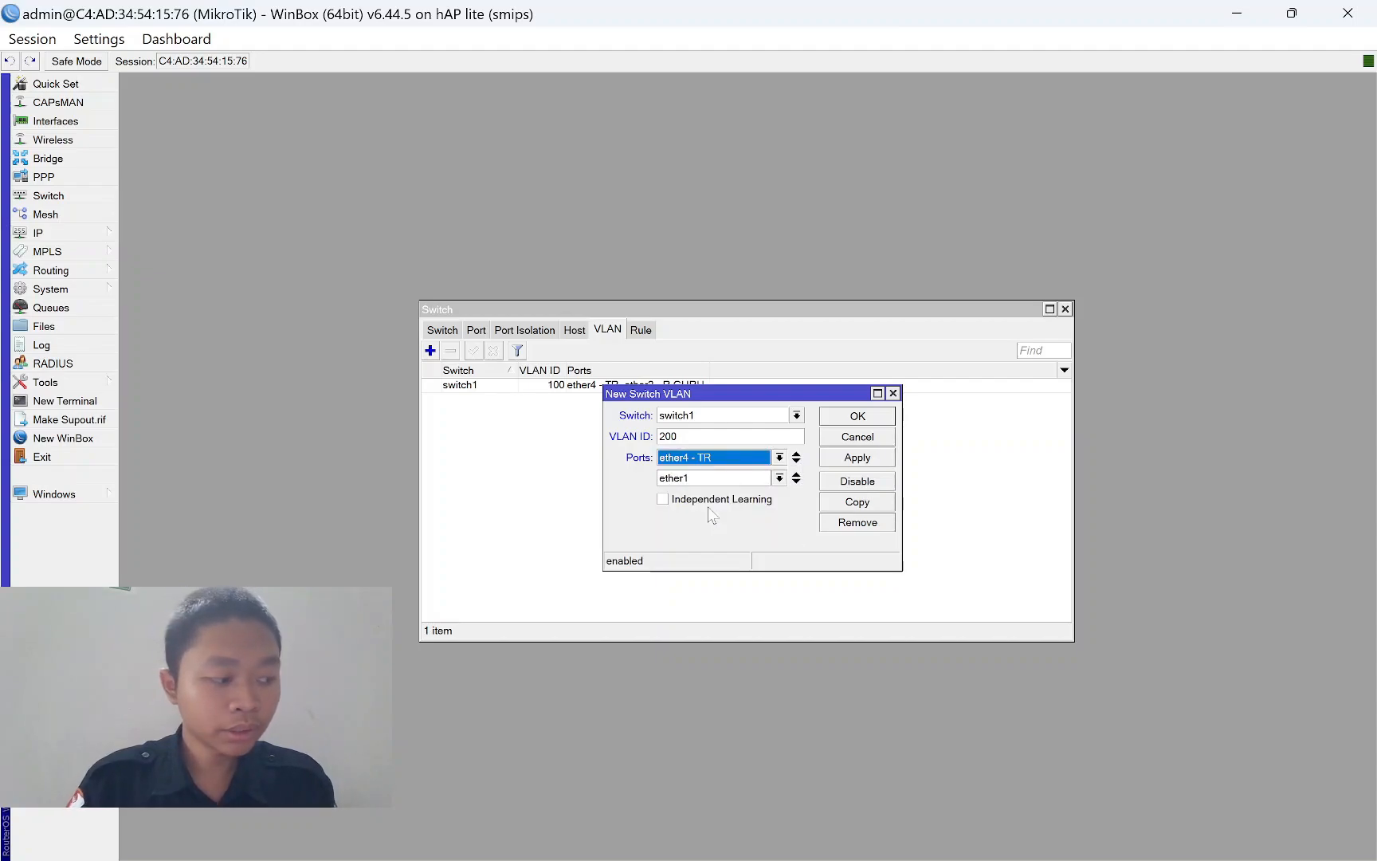
click(777, 479)
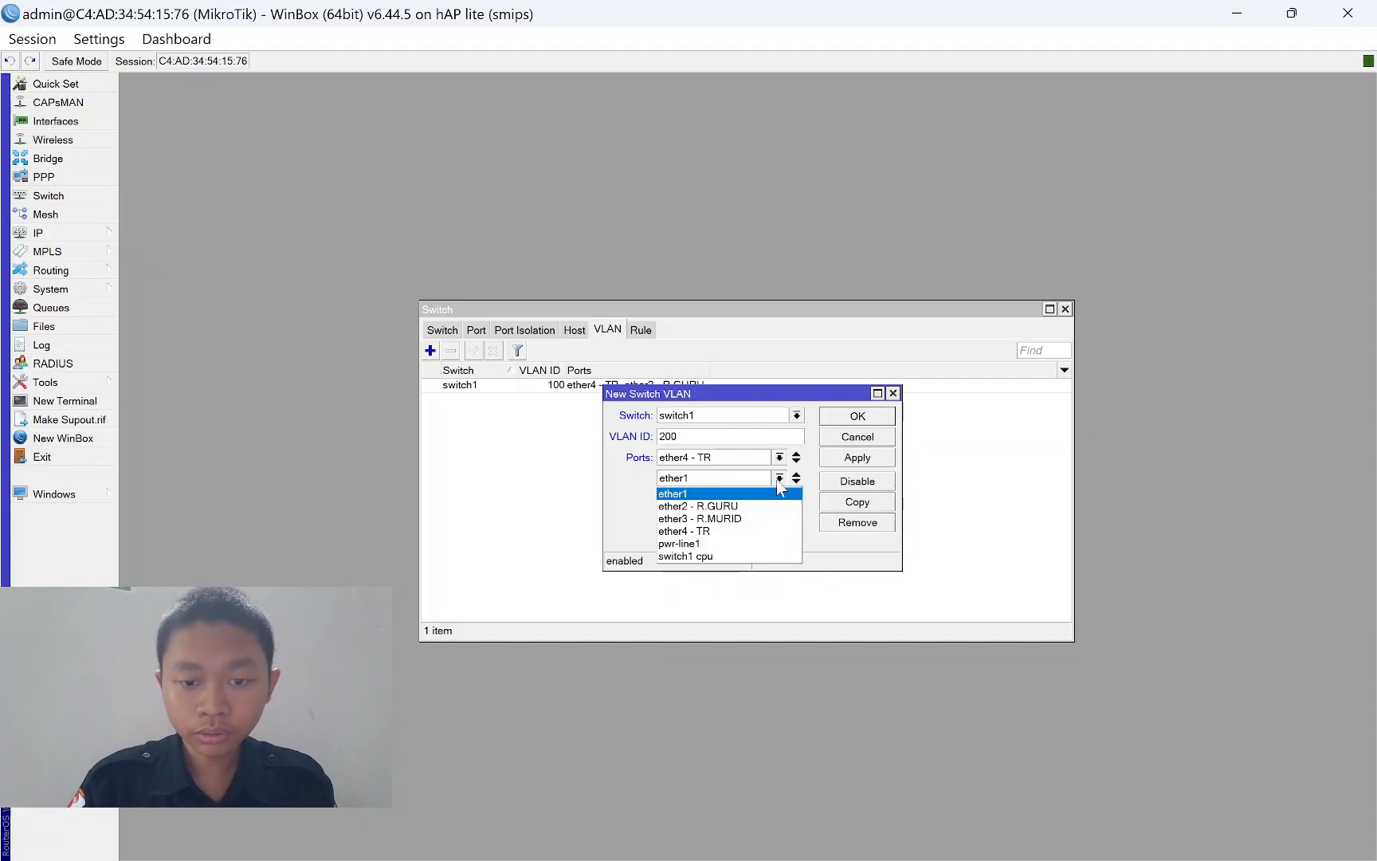
click(734, 519)
click(843, 458)
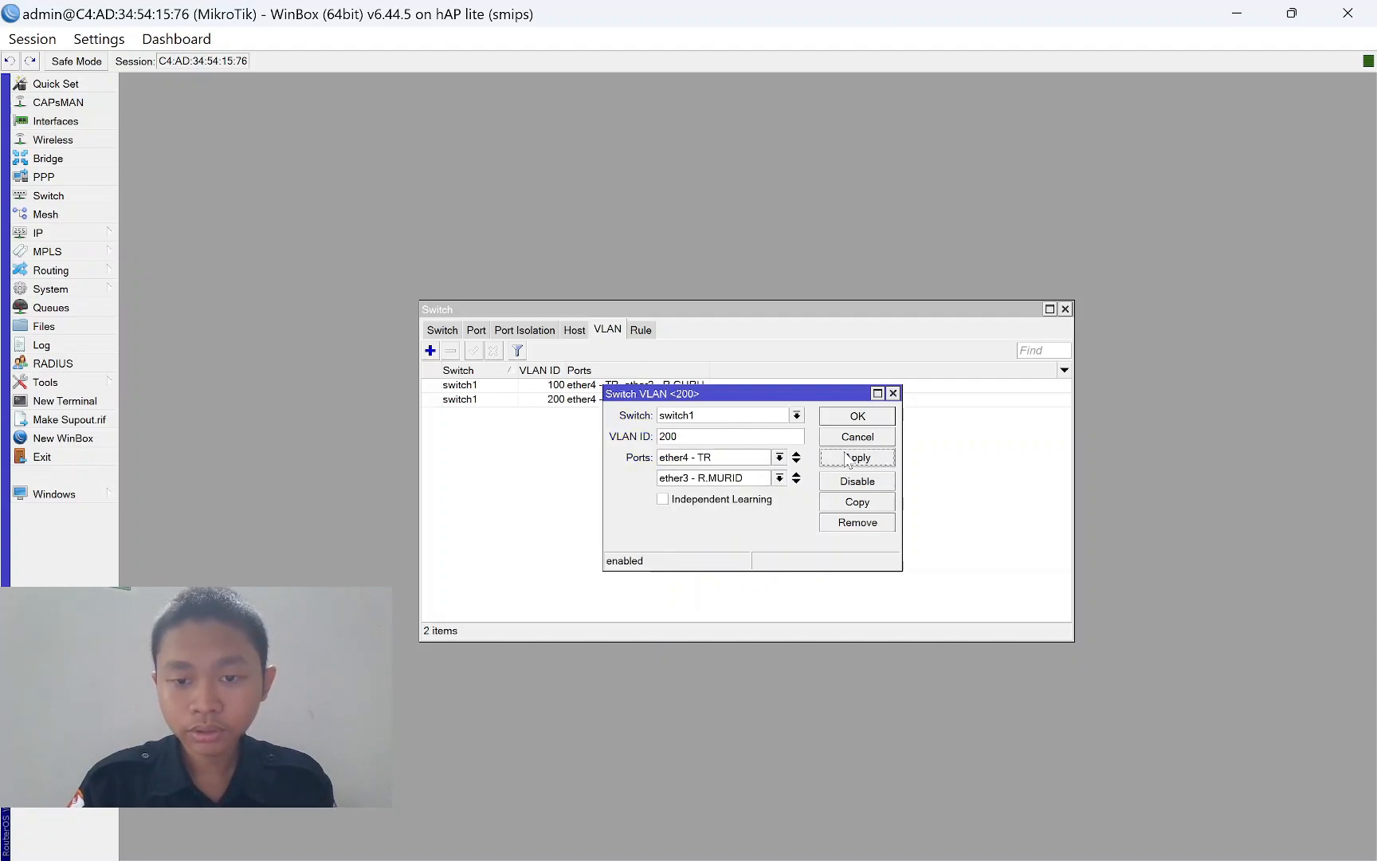
click(858, 416)
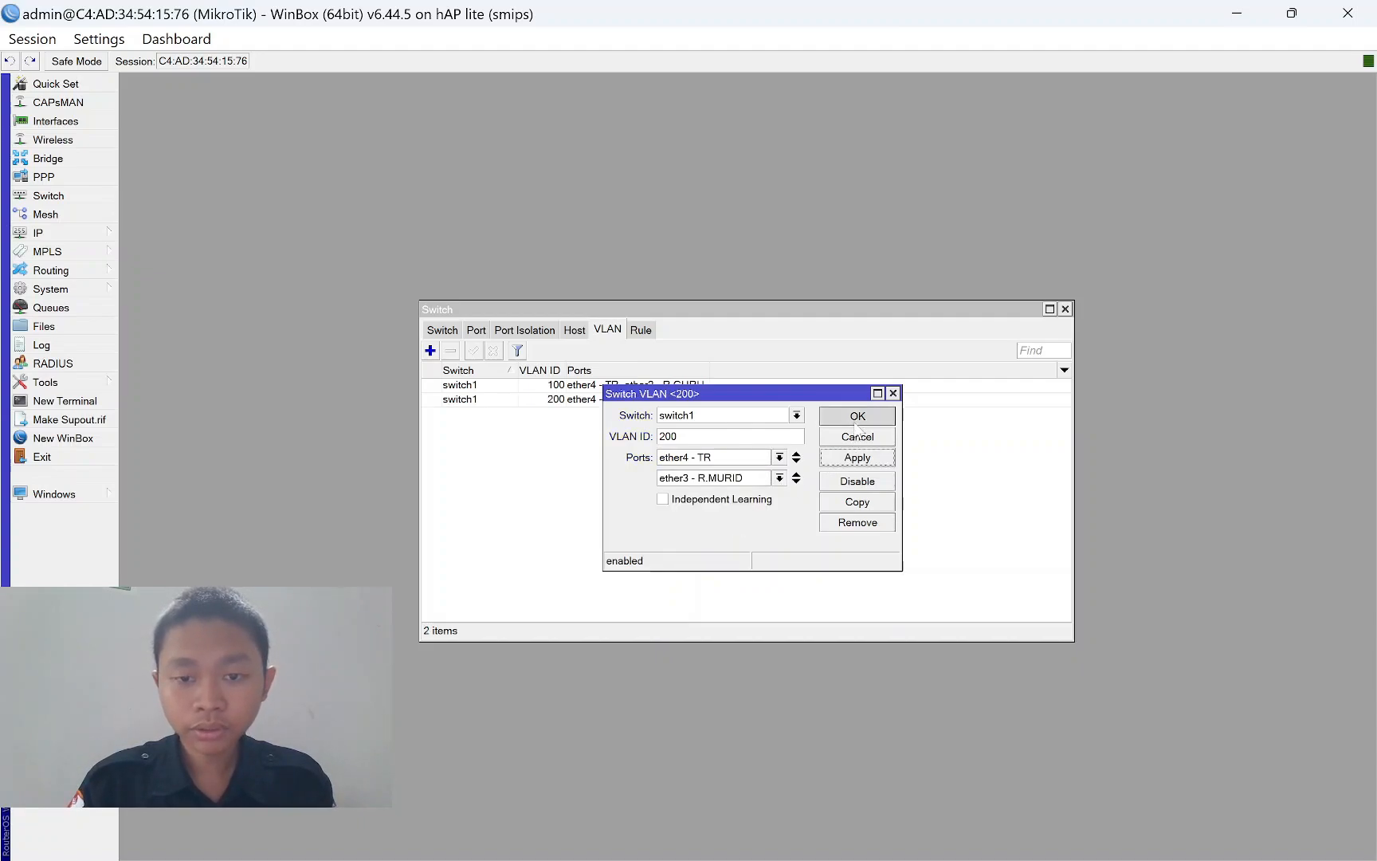
Configure the switch port ether2 - R.GURU with VLAN mode secure, VLAN header always strip and default VLAN ID 100.
click(477, 332)
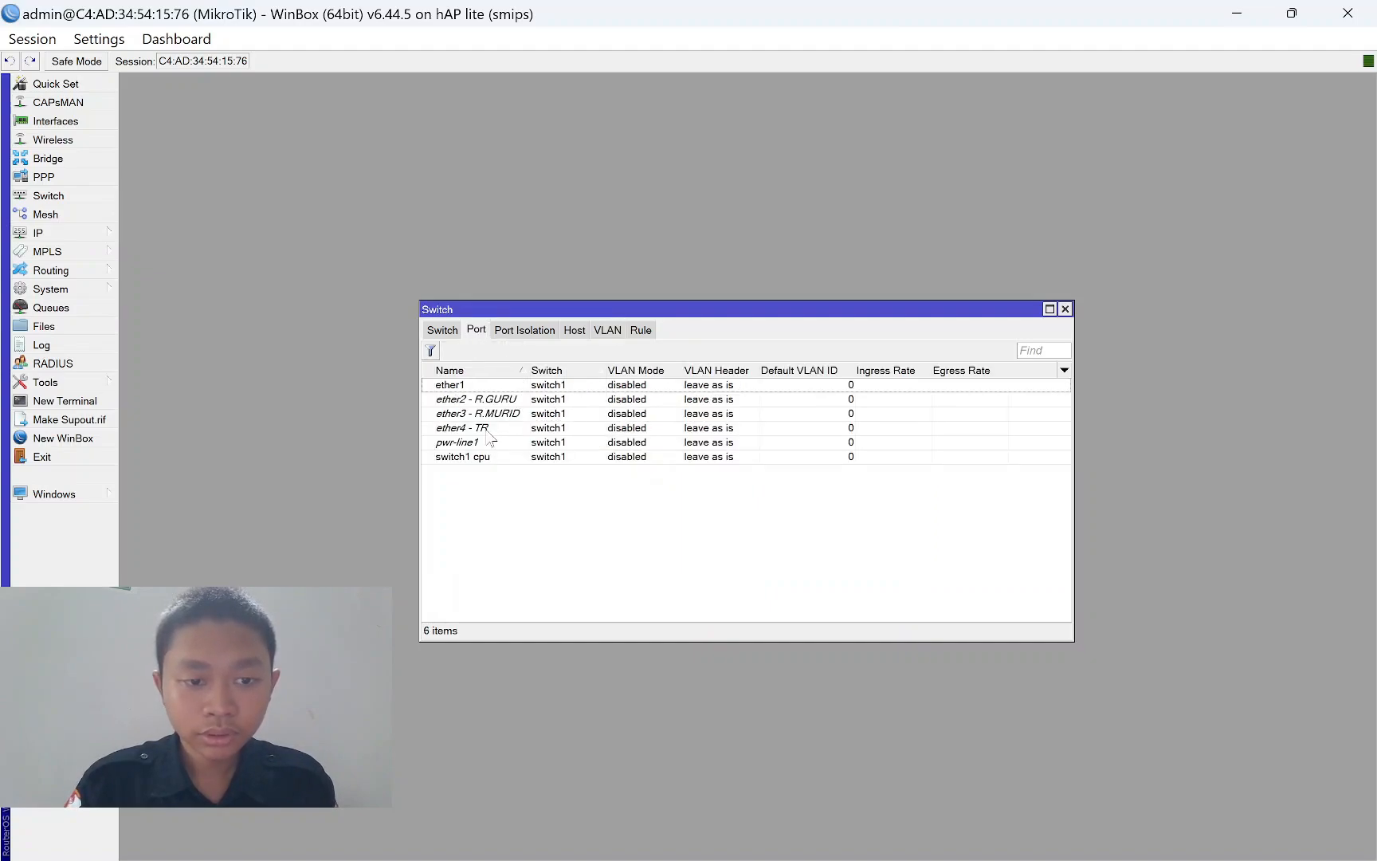
double_click(494, 399)
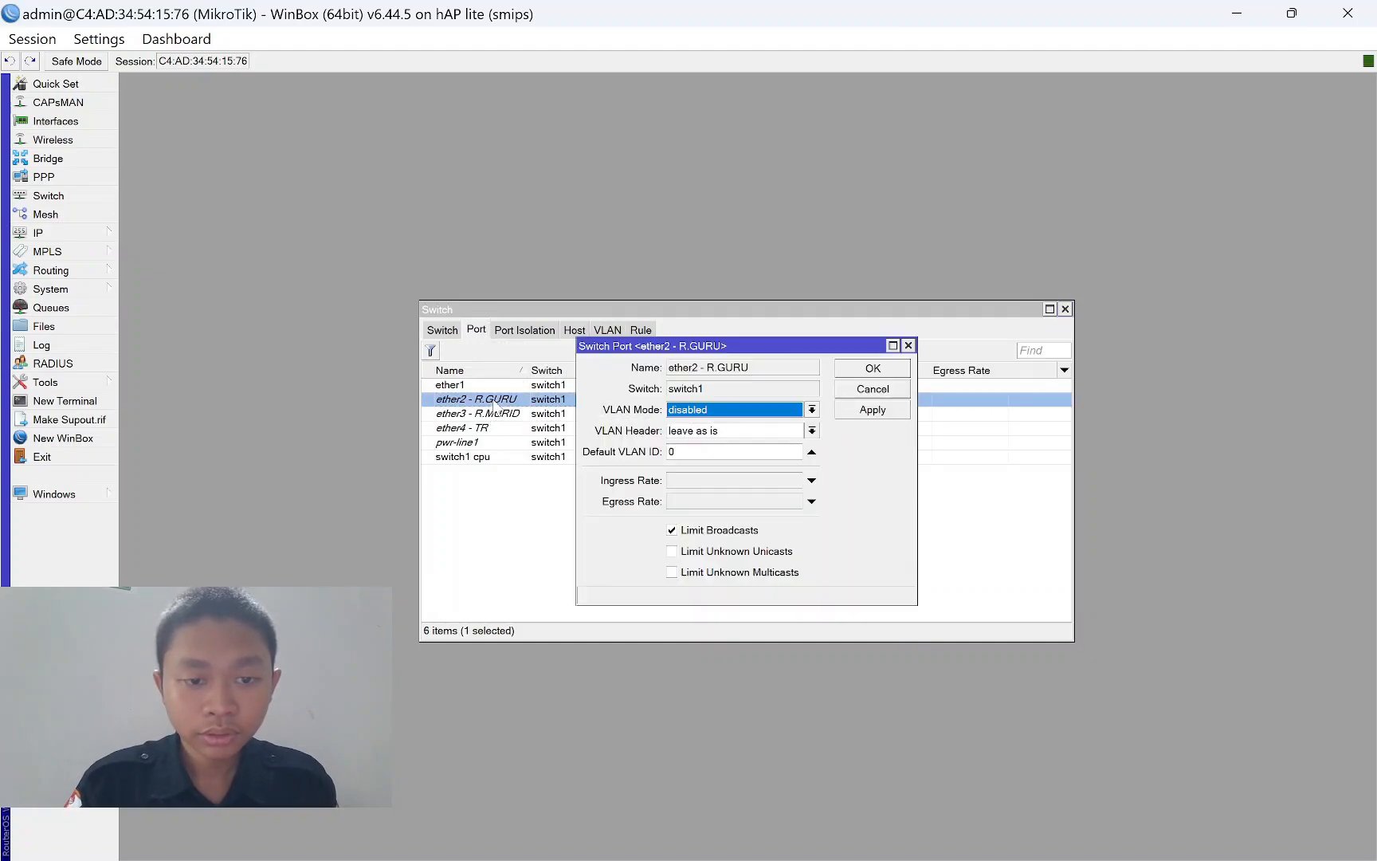
click(755, 409)
click(718, 465)
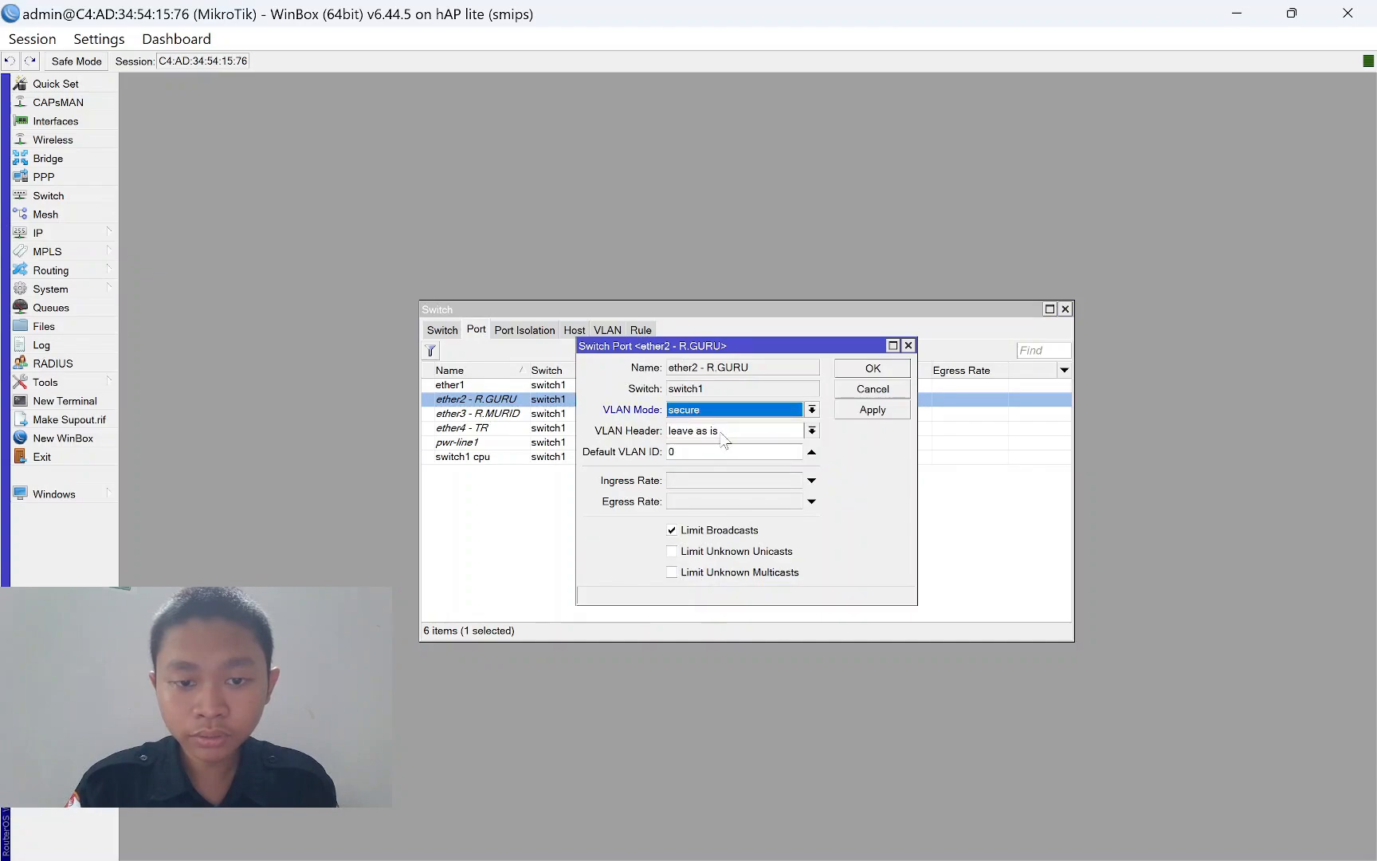
click(713, 430)
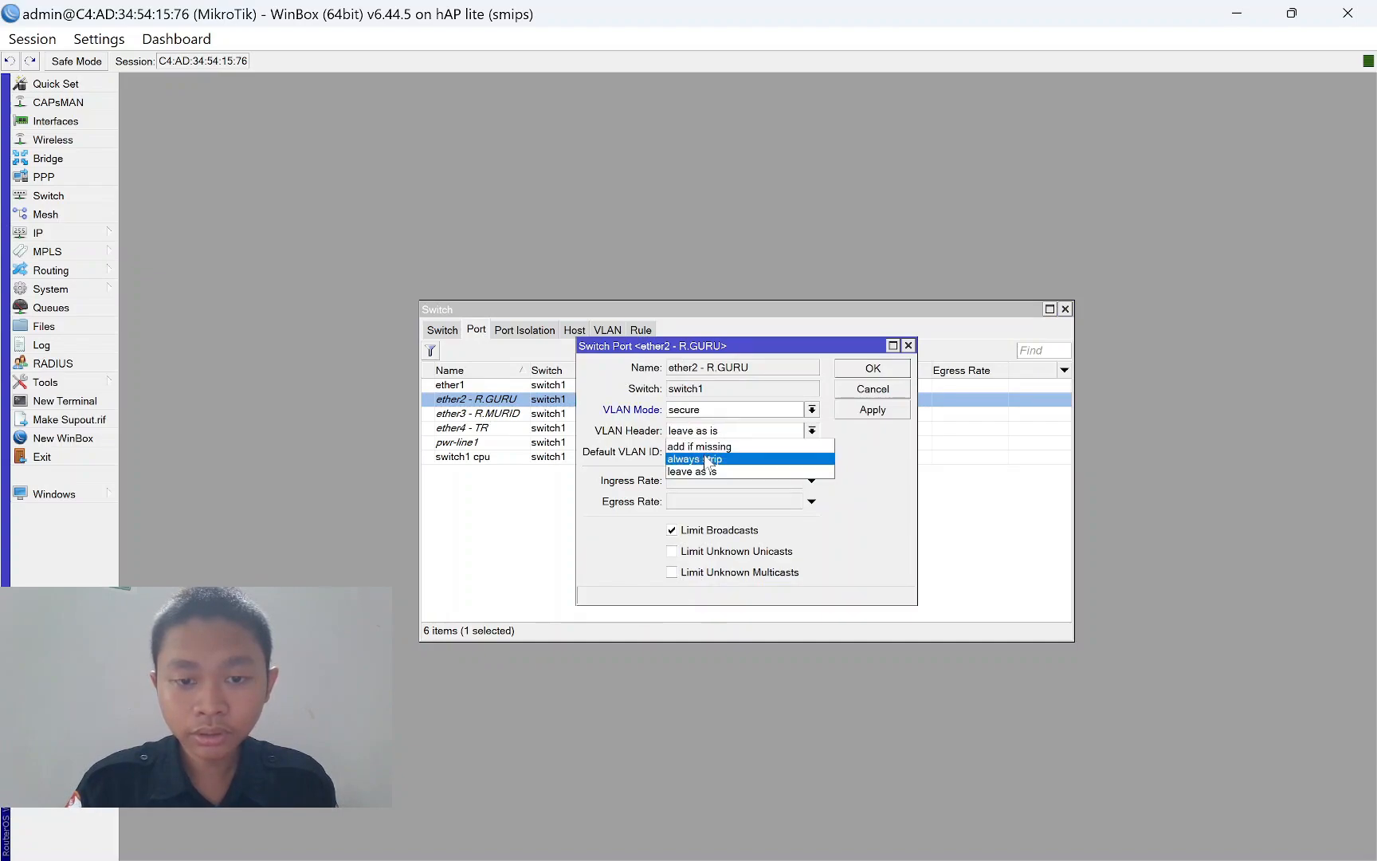
click(705, 458)
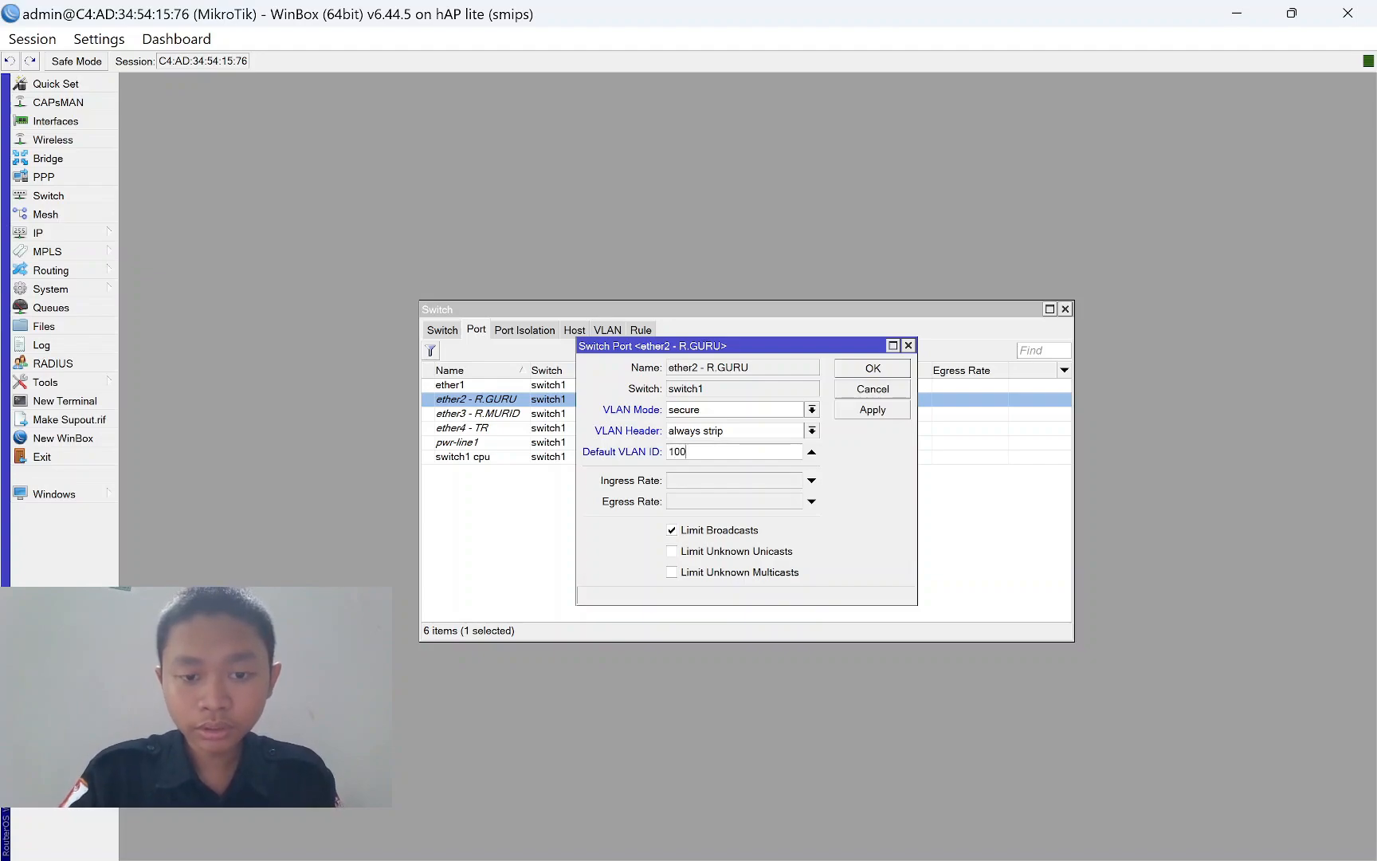
click(872, 410)
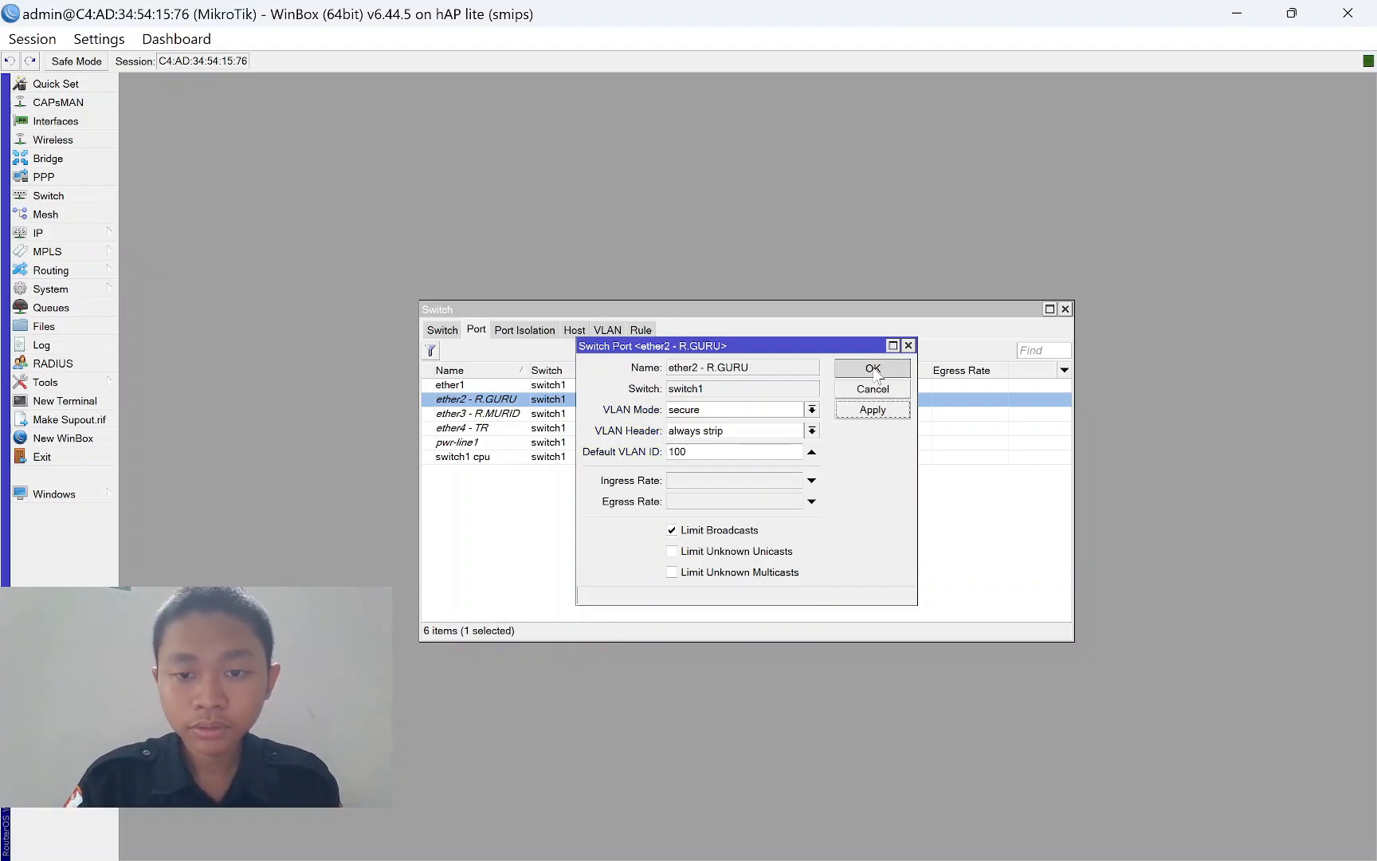
Configure the switch port ether3 - R.MURID with VLAN mode secure, VLAN header always strip and default VLAN ID 200.
click(873, 369)
double_click(592, 415)
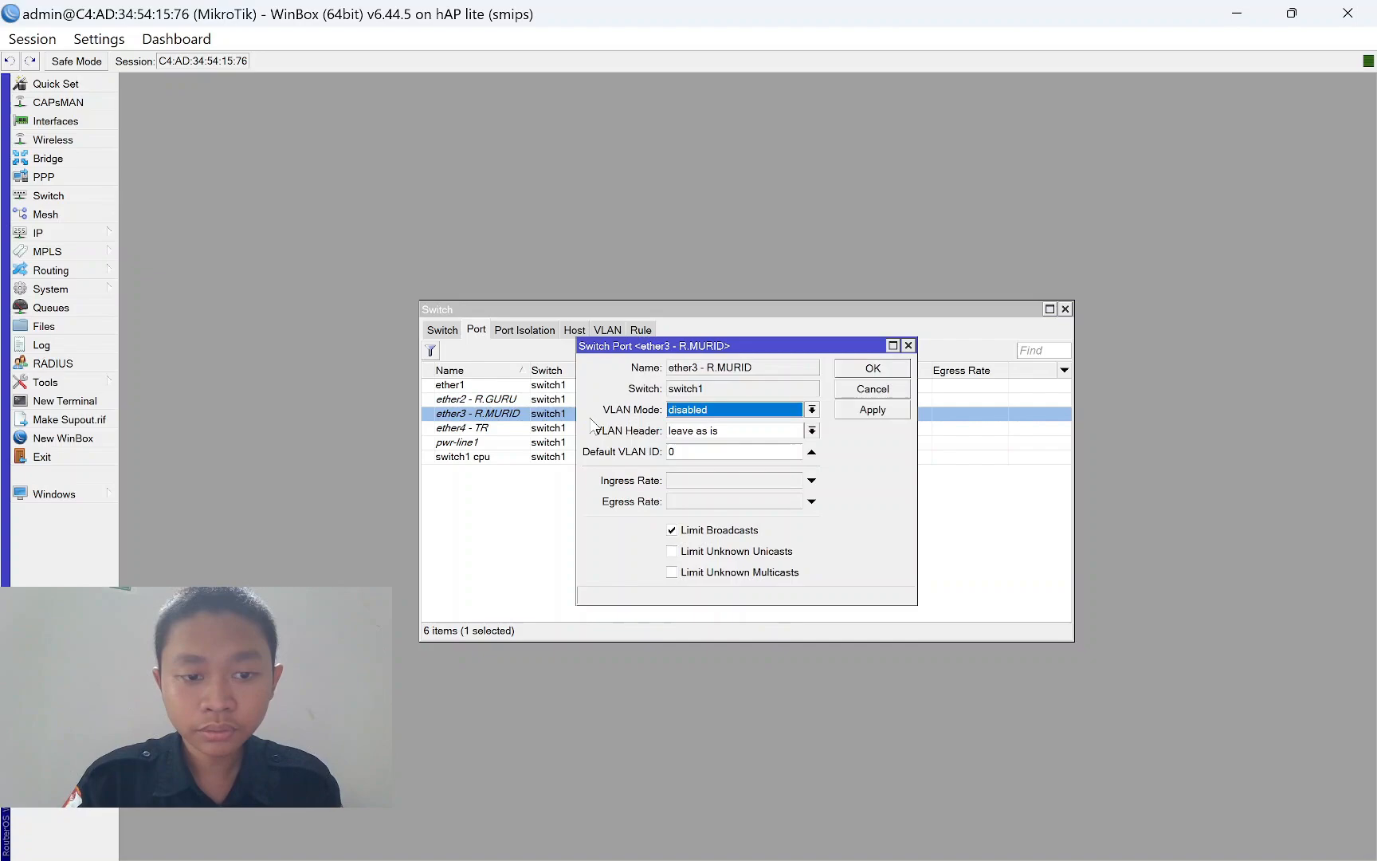
click(699, 415)
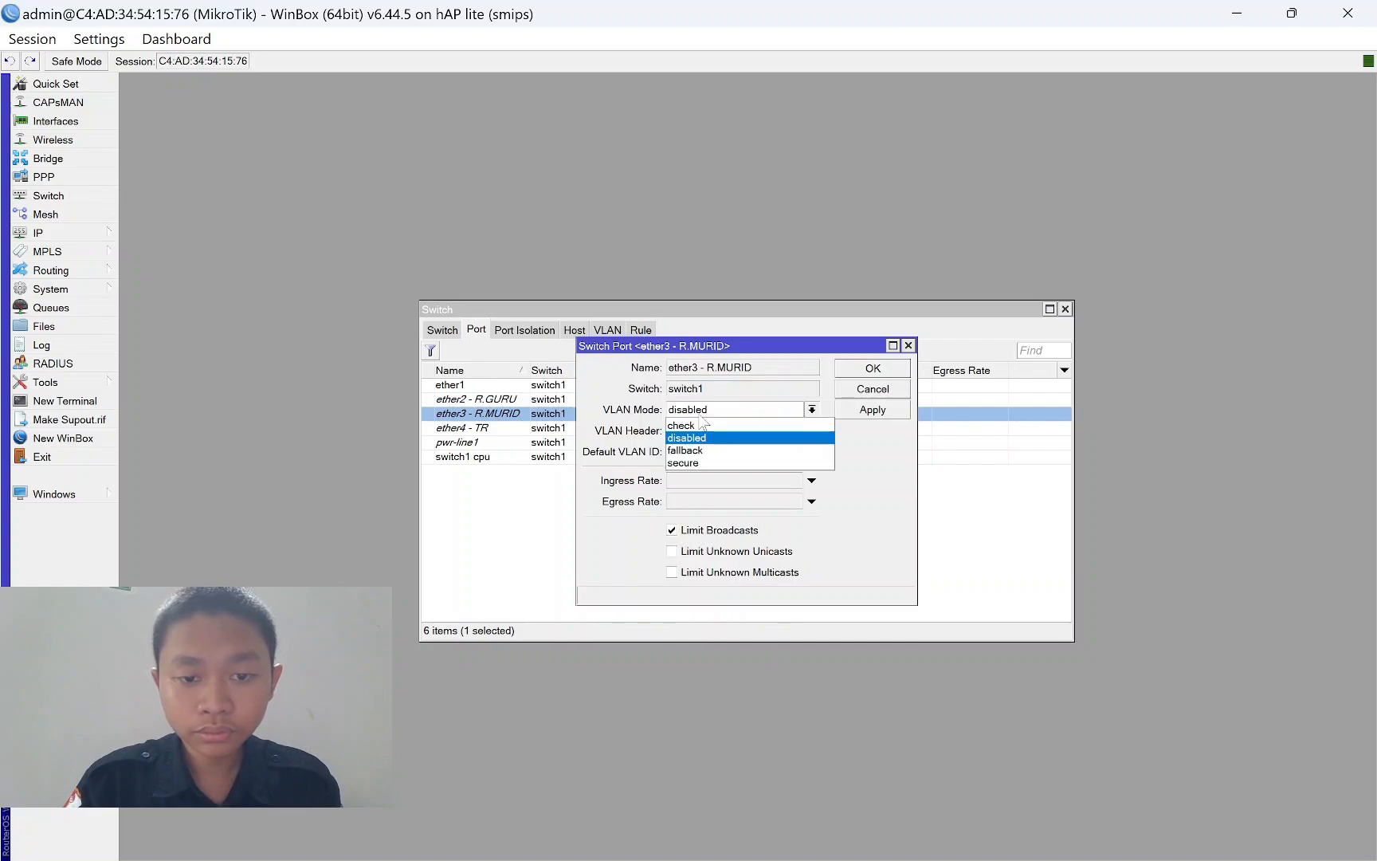
click(701, 463)
click(717, 430)
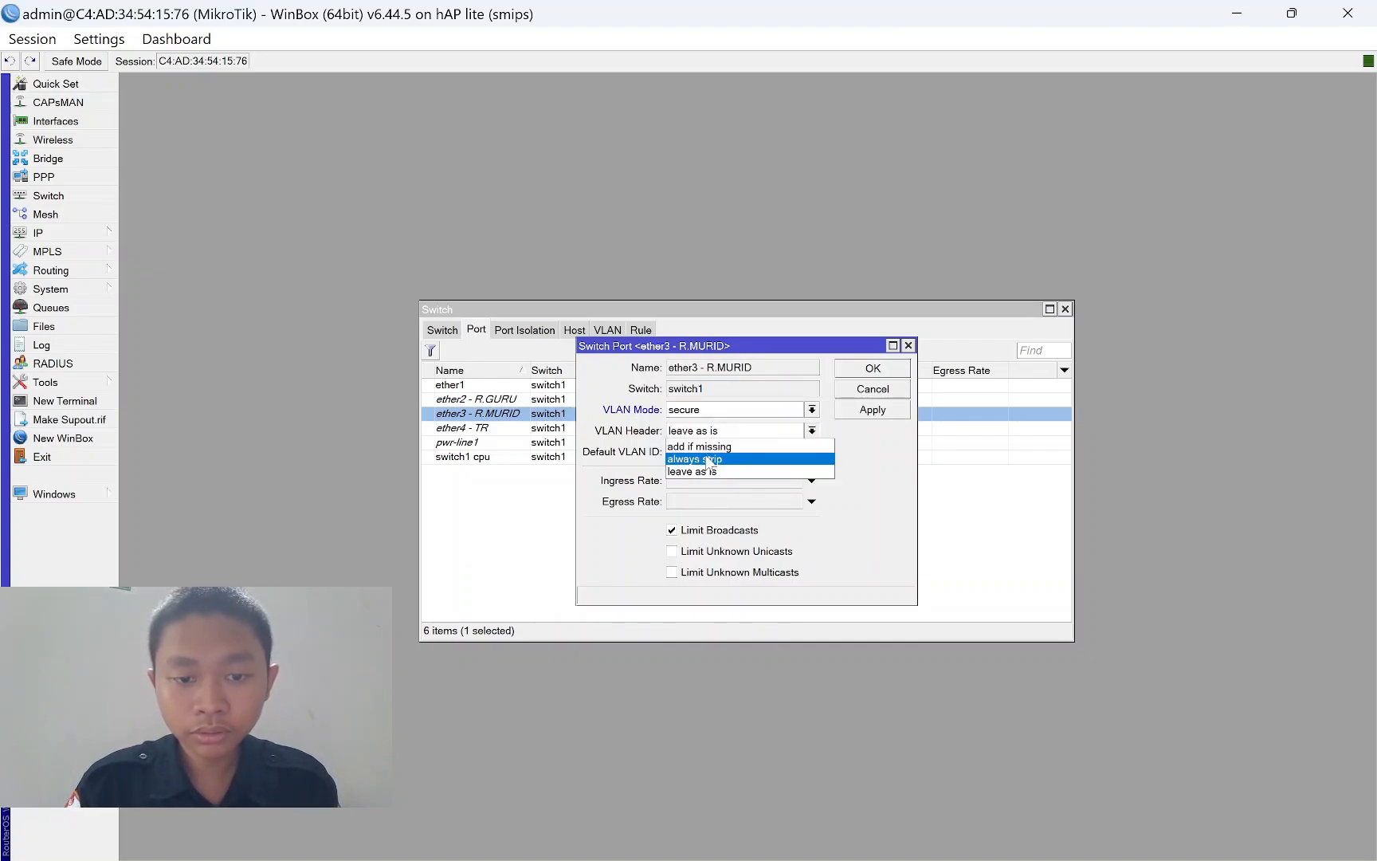
click(708, 460)
click(699, 452)
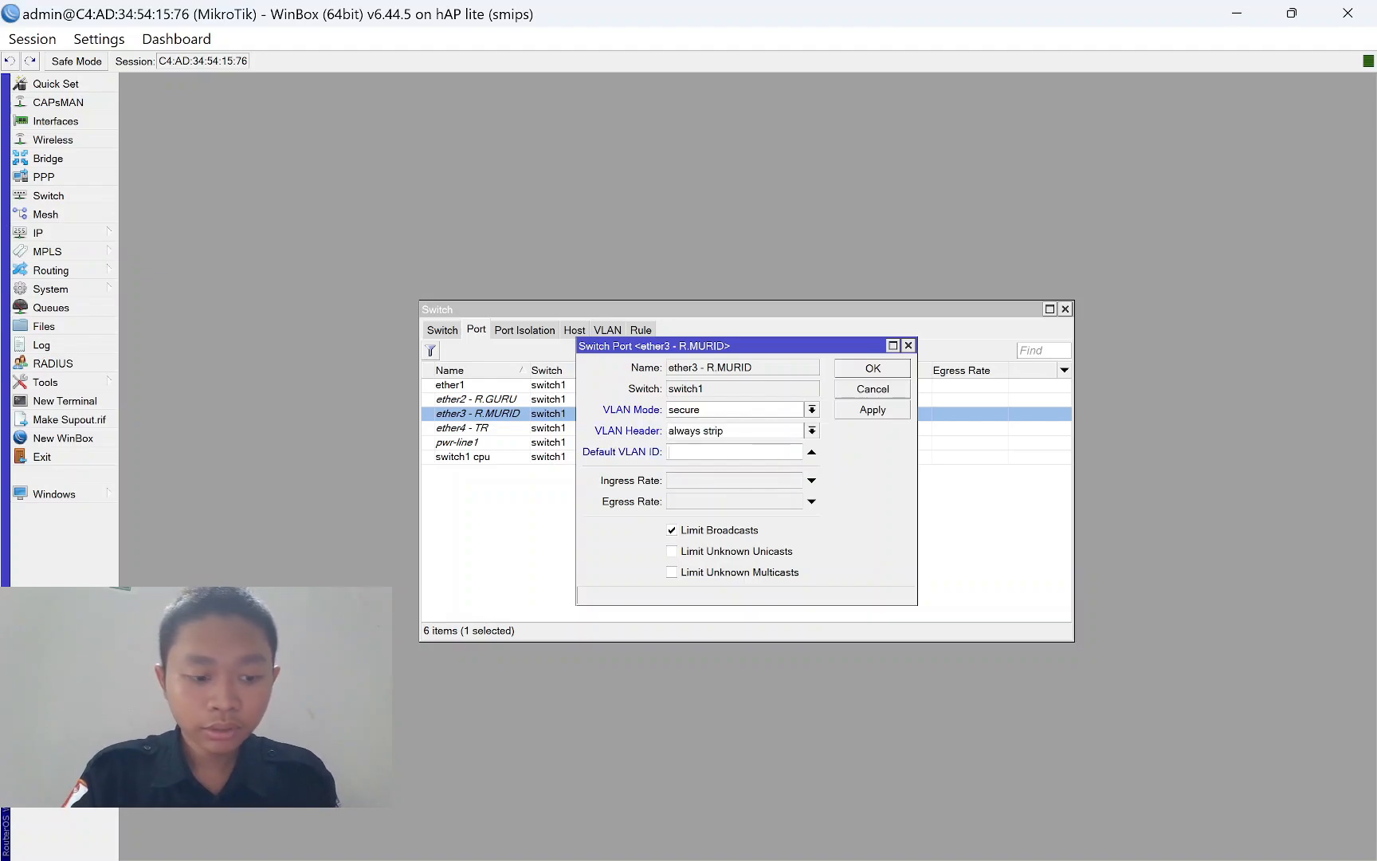
click(869, 411)
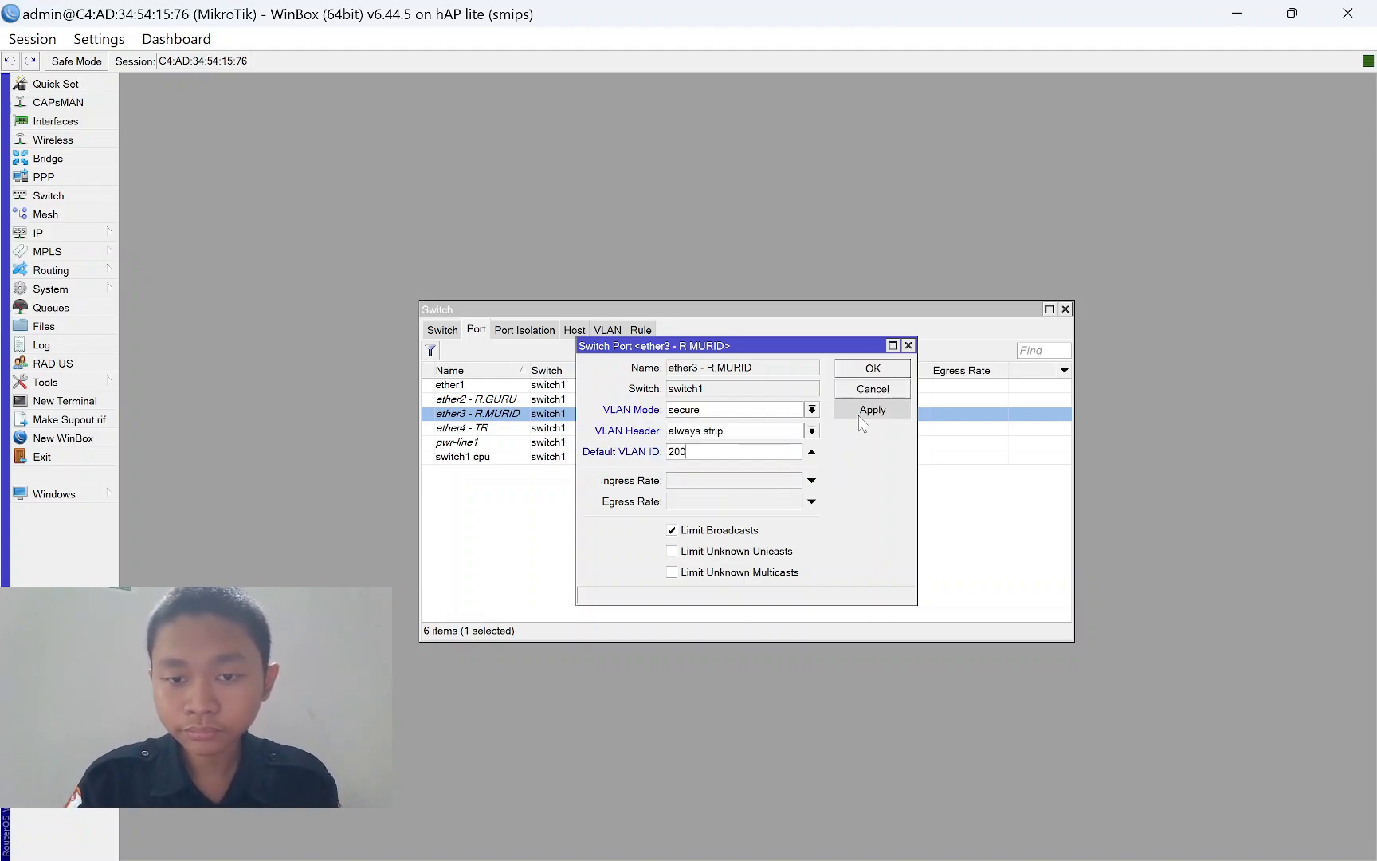
click(873, 369)
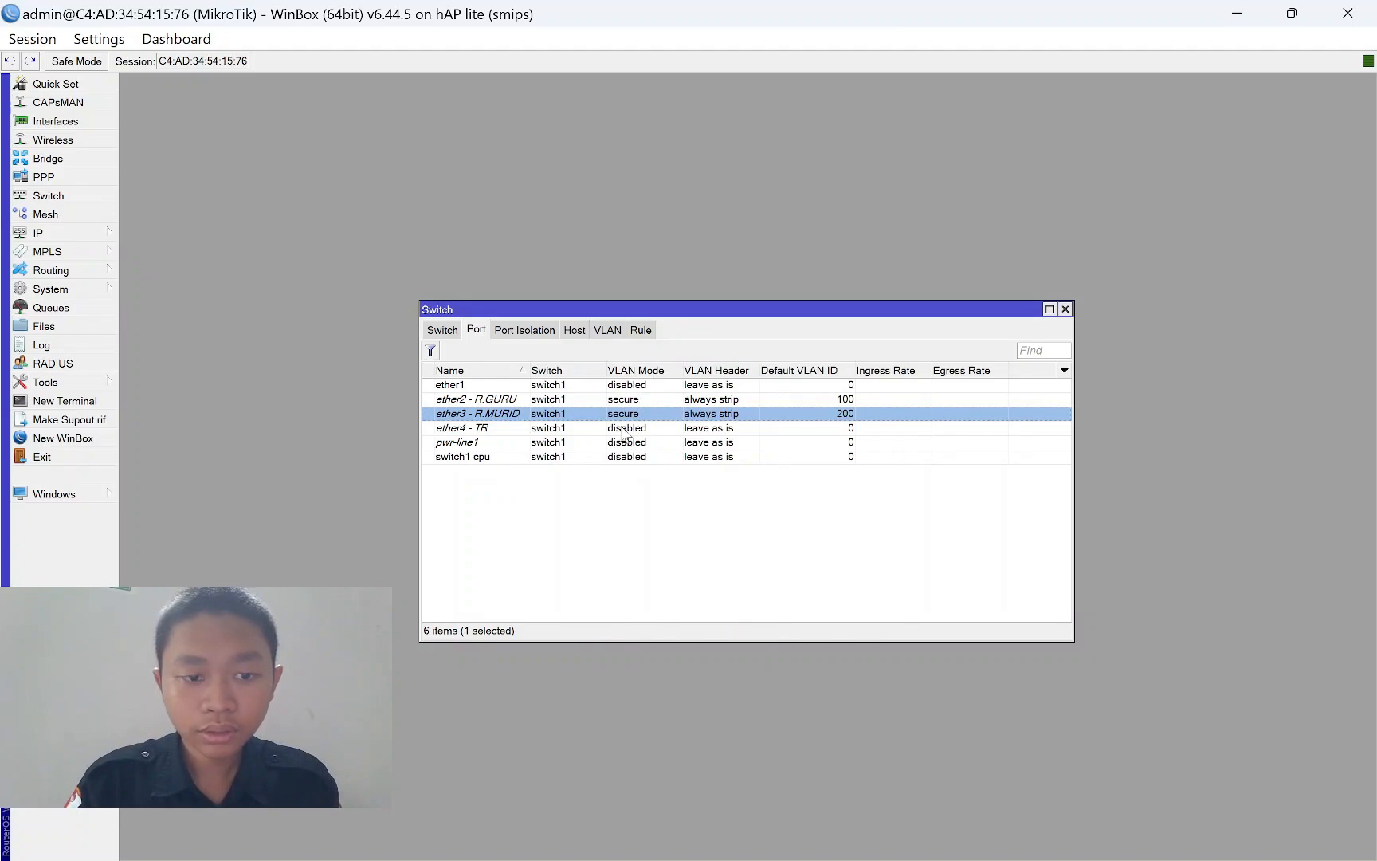
Configure the switch port ether4 - TR with VLAN mode secure and VLAN header add if missing, and close the switch window.
double_click(625, 428)
click(699, 413)
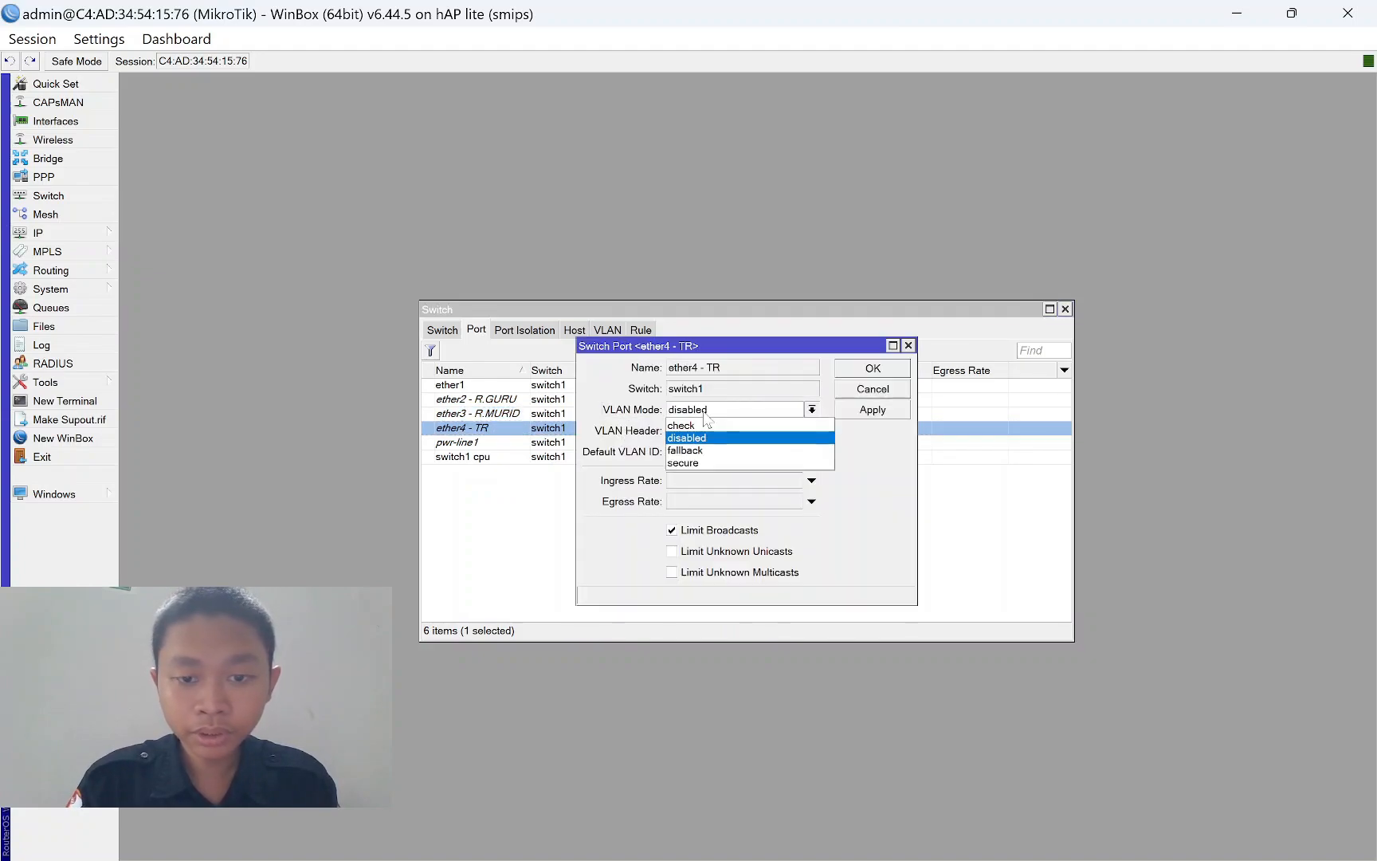
click(707, 463)
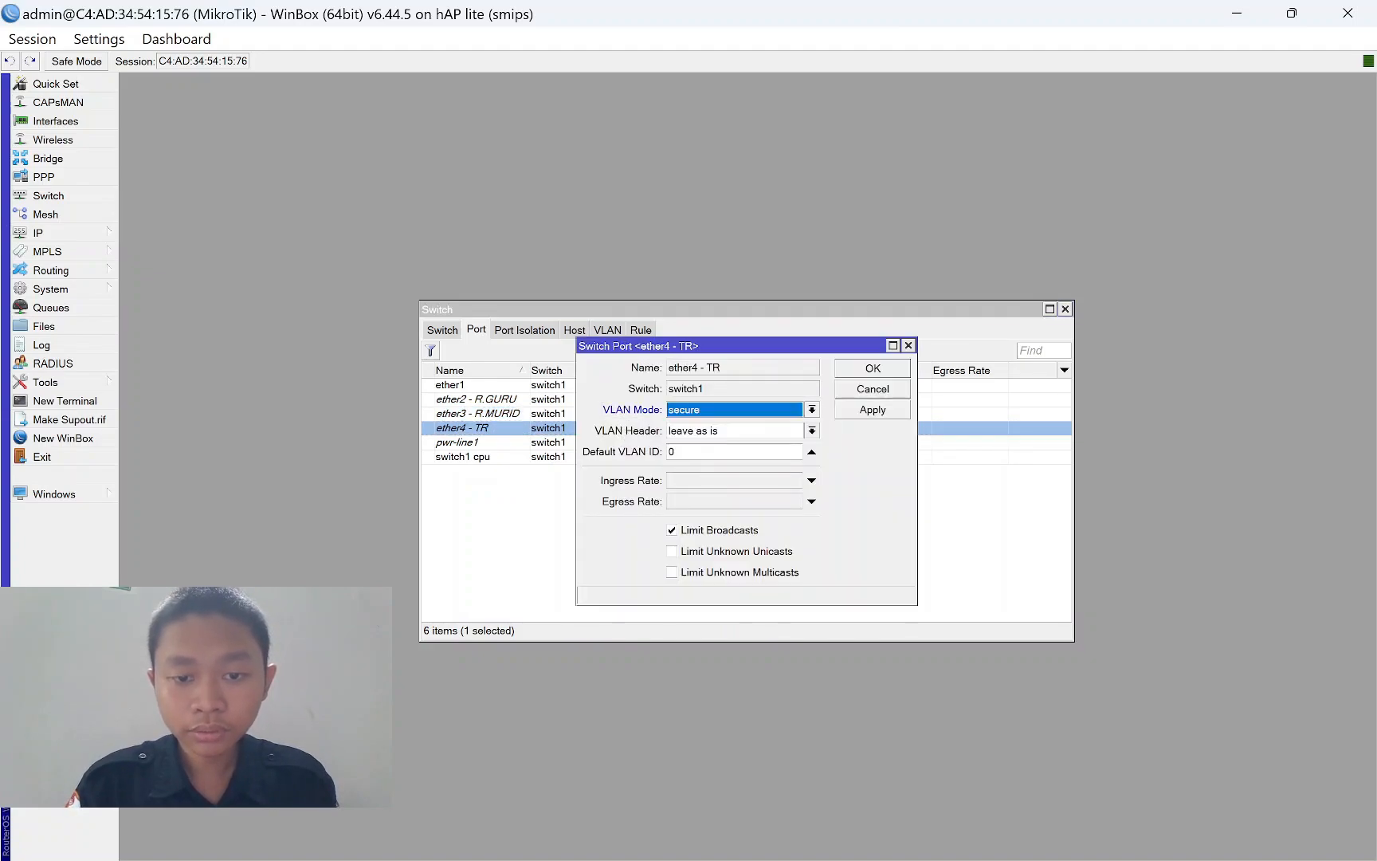
click(709, 435)
click(717, 444)
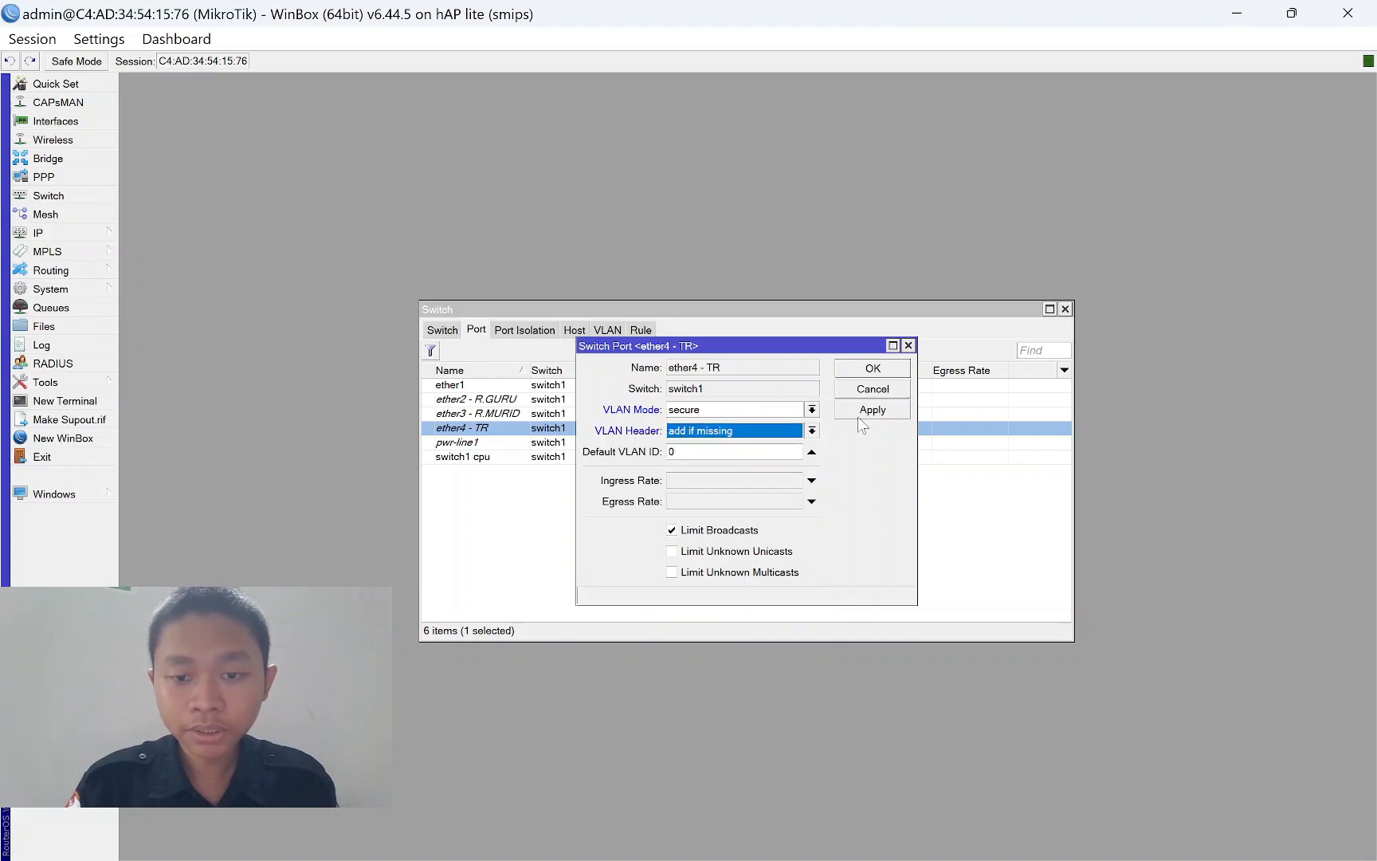
click(871, 410)
click(880, 369)
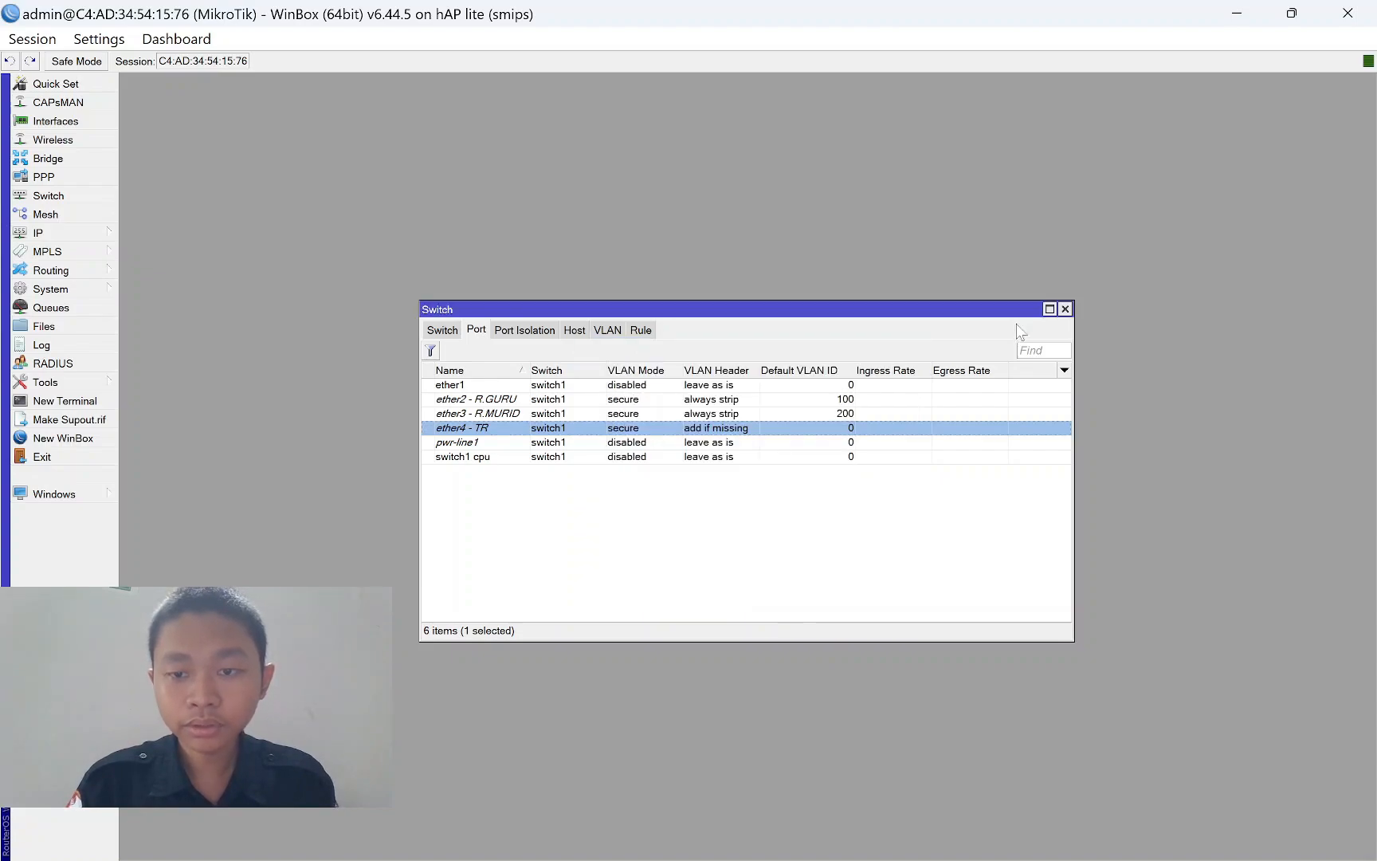
click(1065, 308)
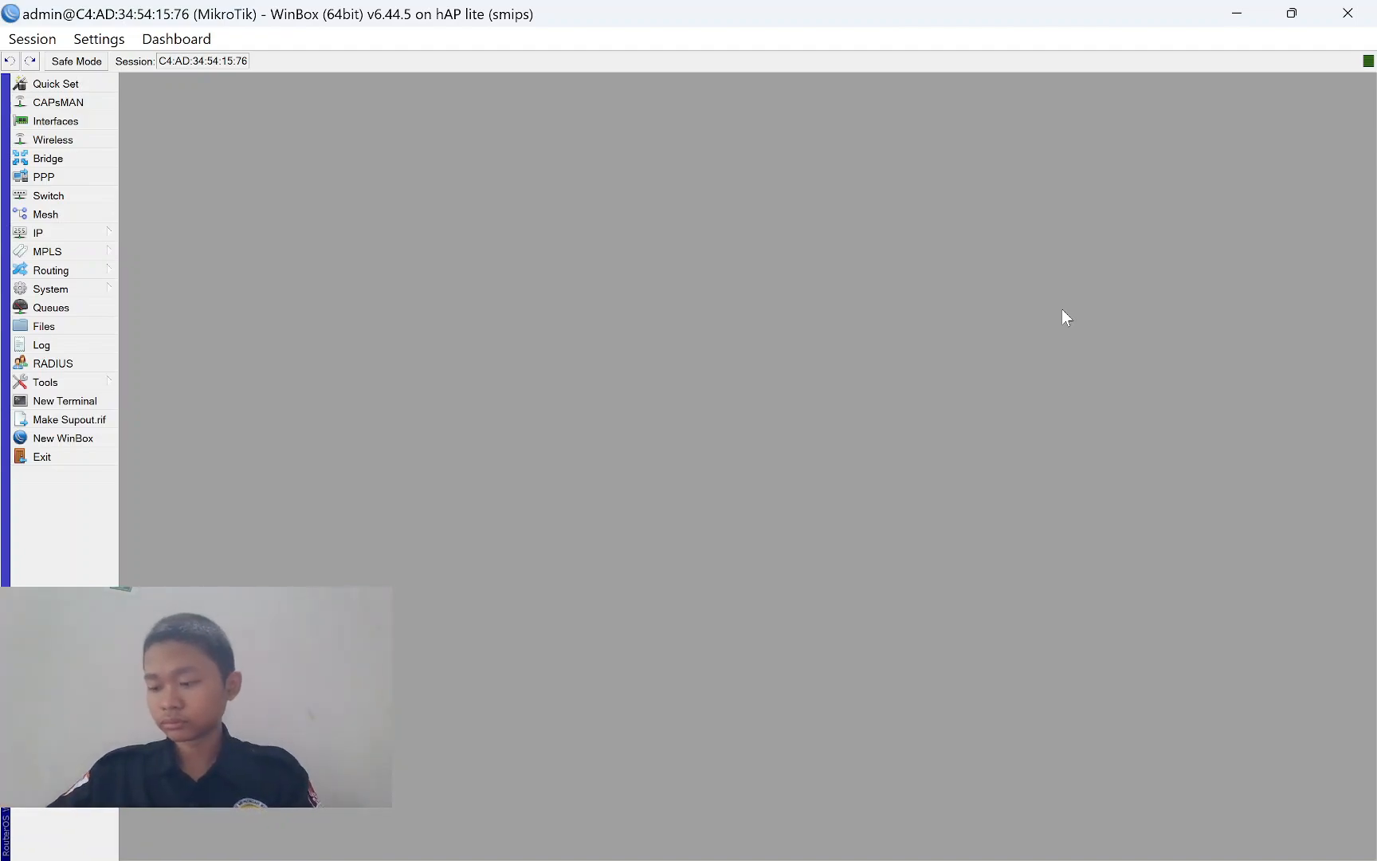
Cancel the automatic reconnection to the disconnected router and refresh the list of neighboring routers.
mouse_move(1037, 858)
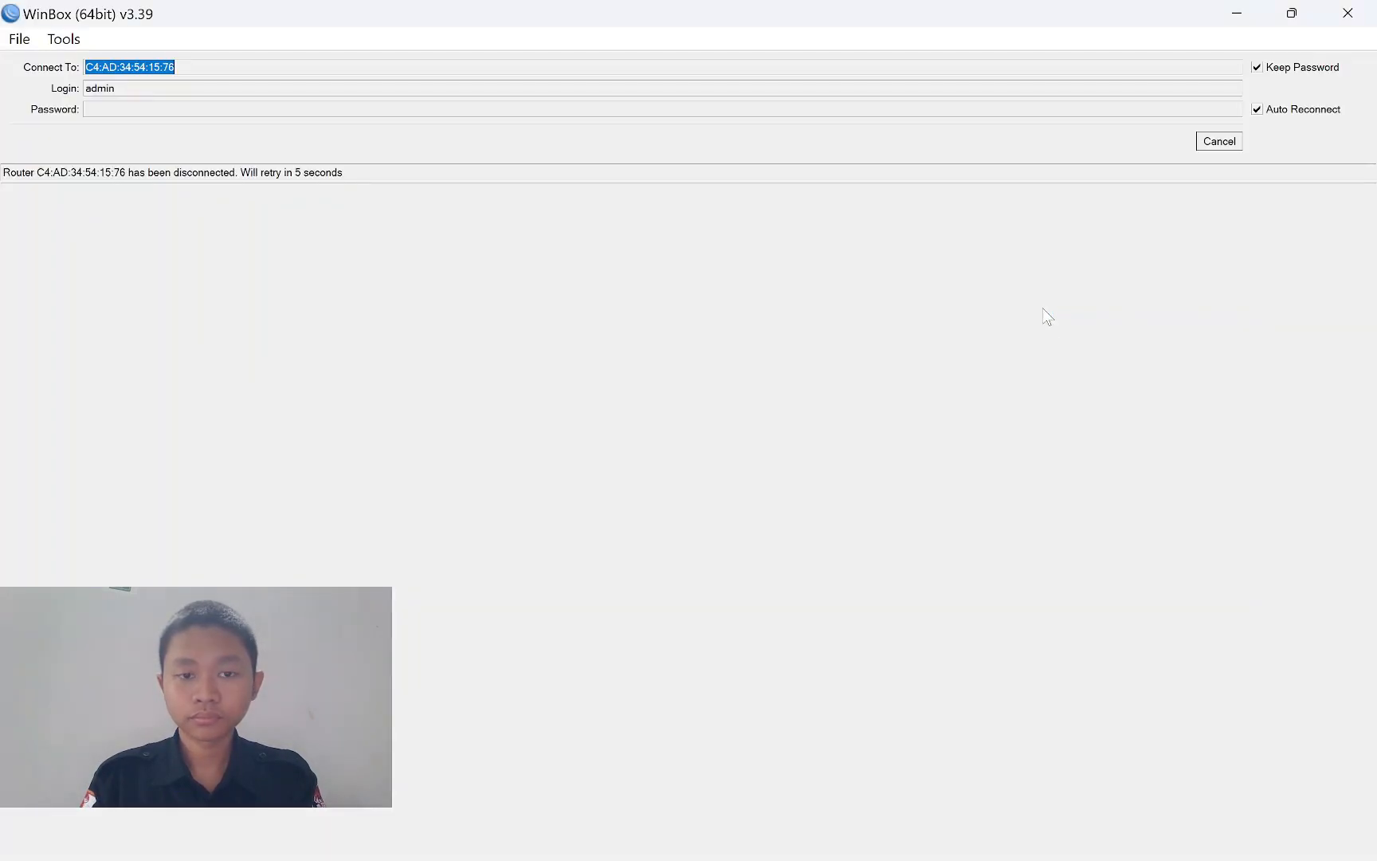
click(1219, 141)
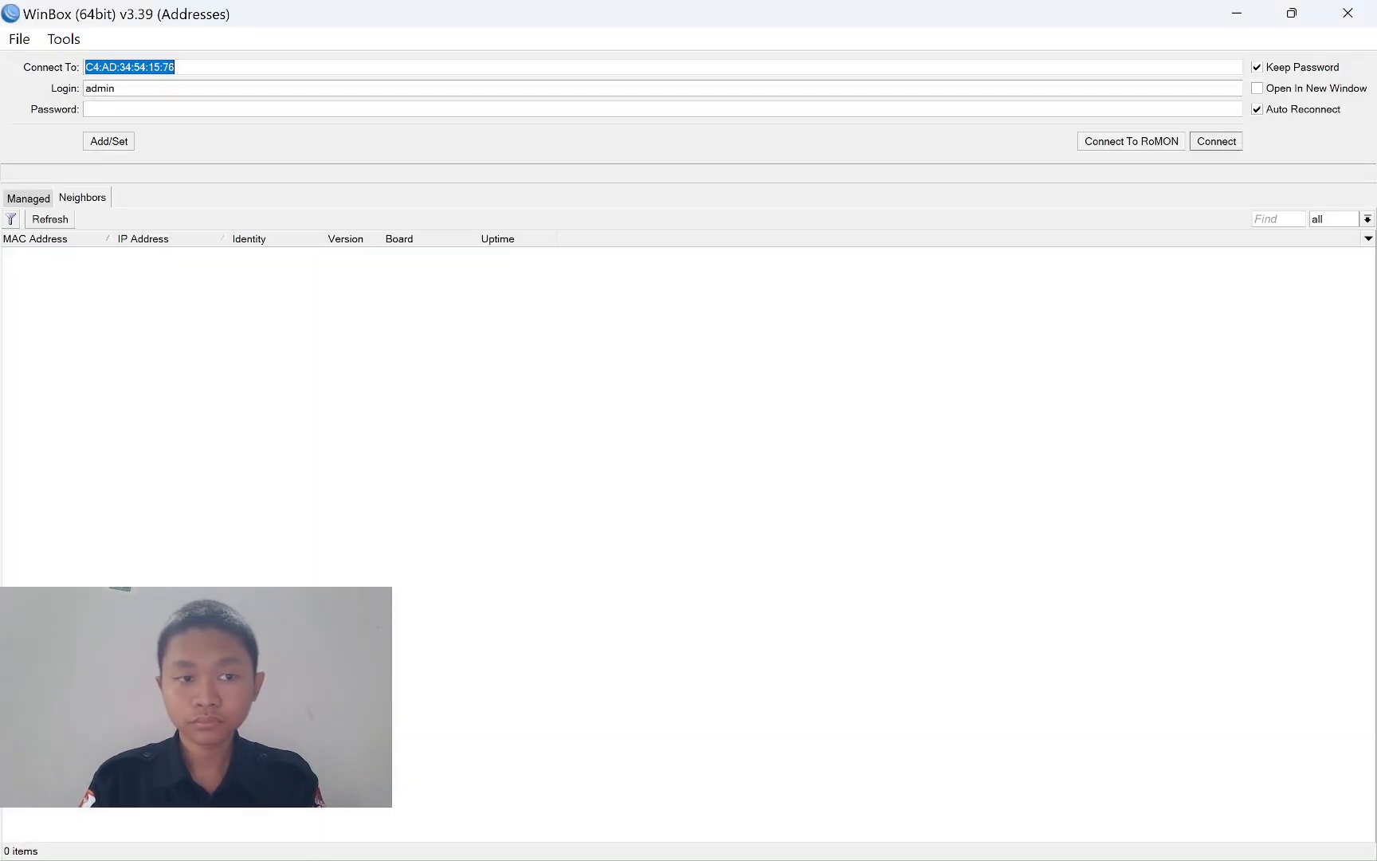
click(56, 220)
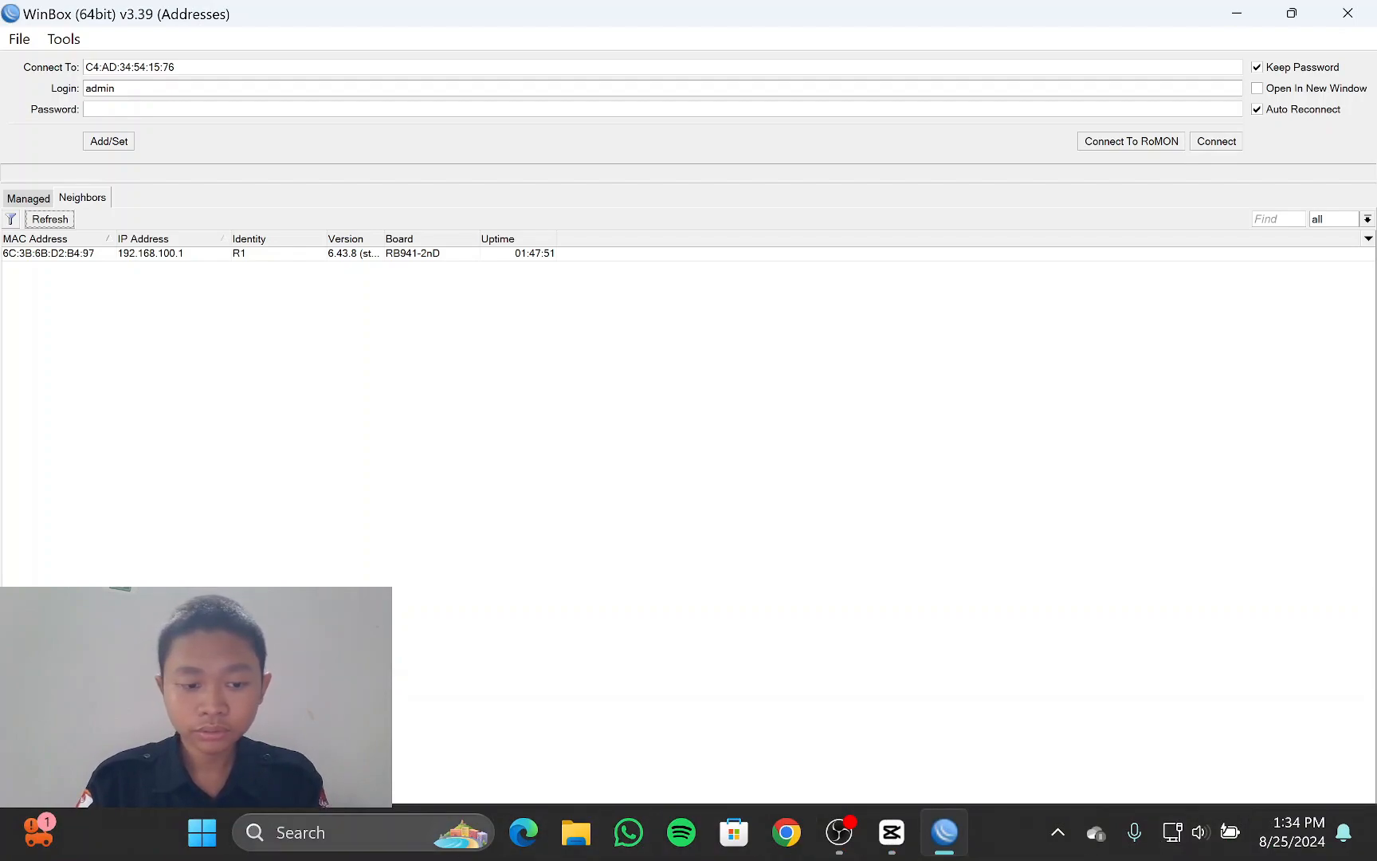
Switch to Command Prompt, run ipconfig to check the Ethernet adapter's IP address and gateway, and close it.
key(super+s)
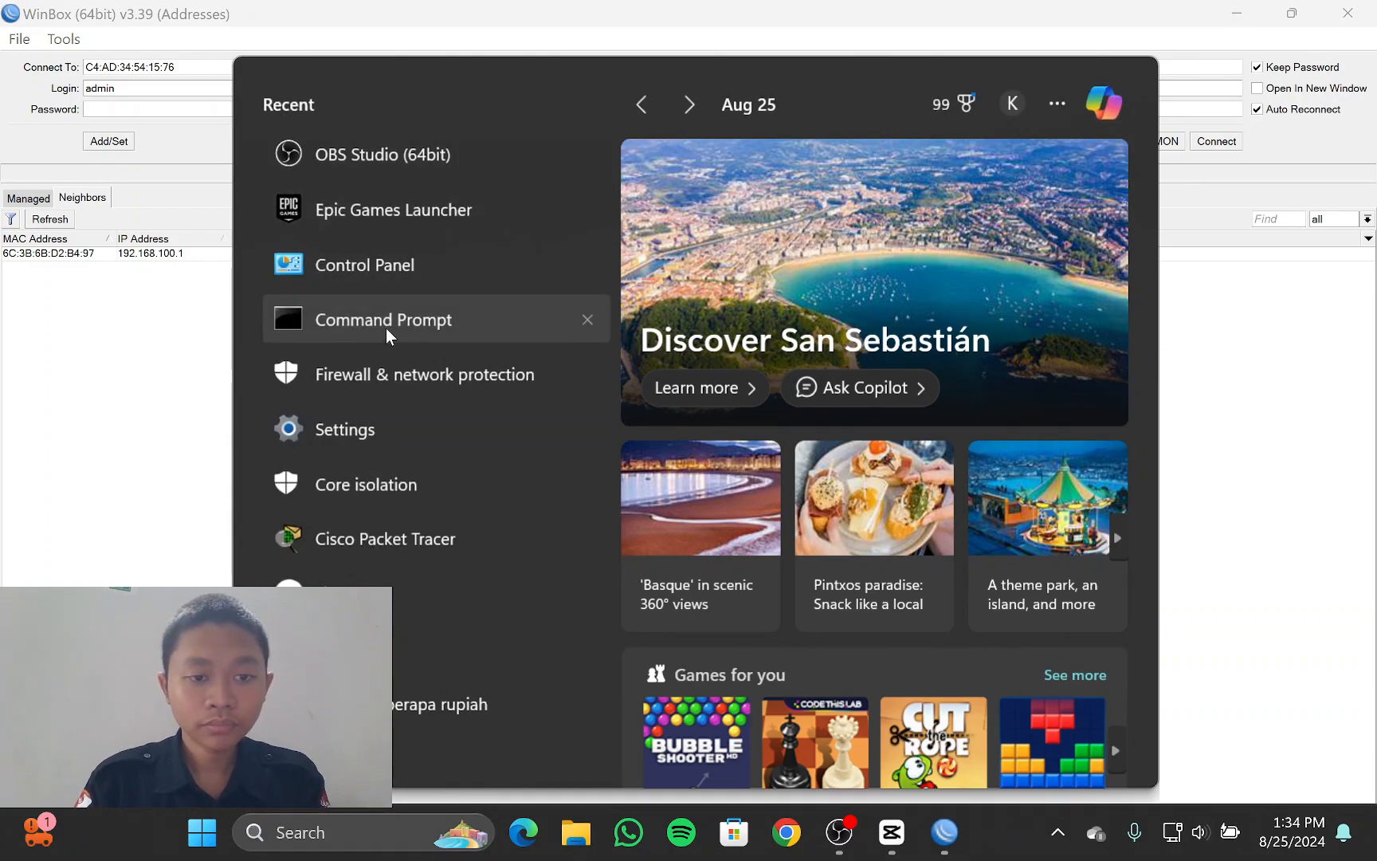
click(386, 327)
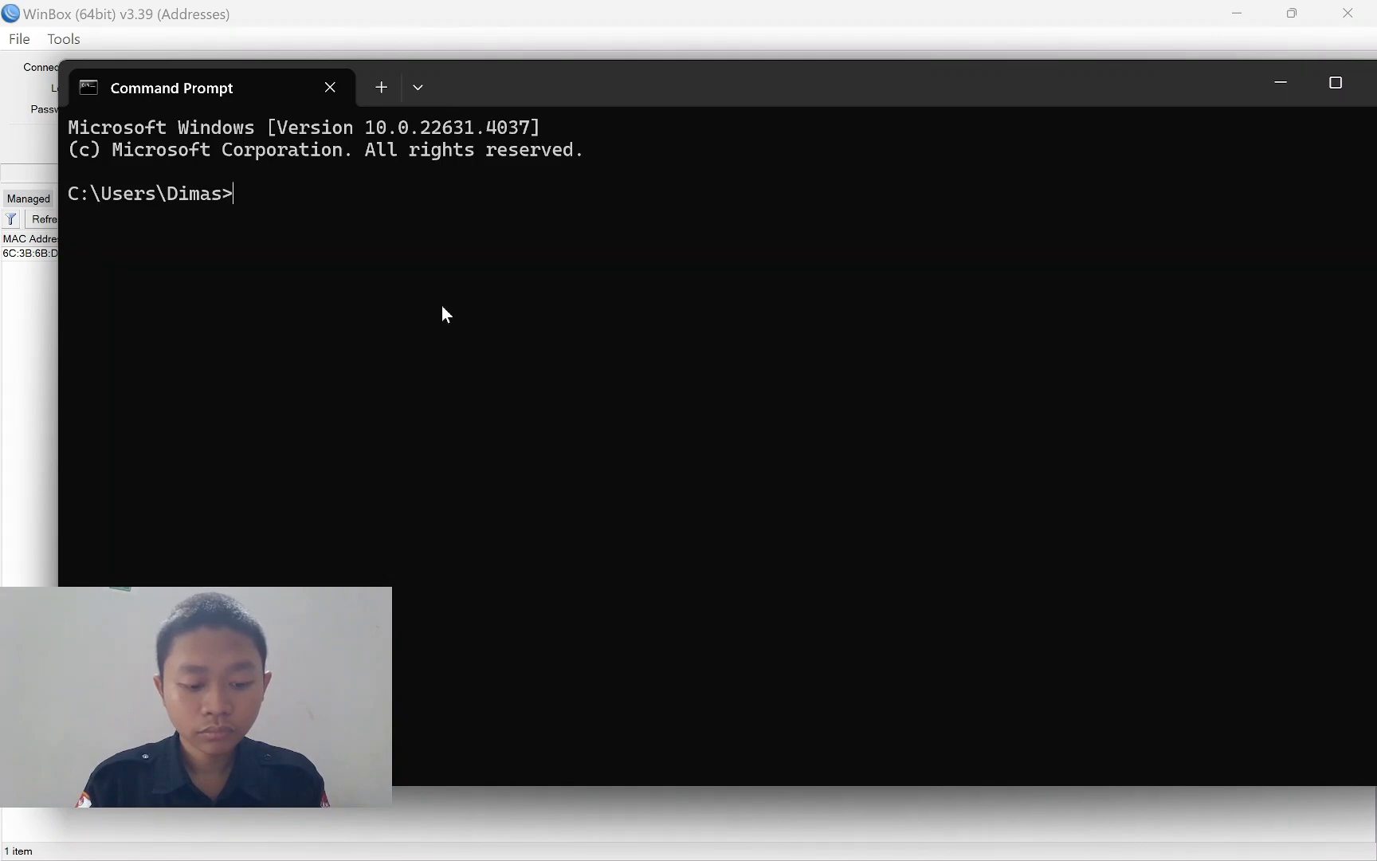
key(fn+f)
text(ipc)
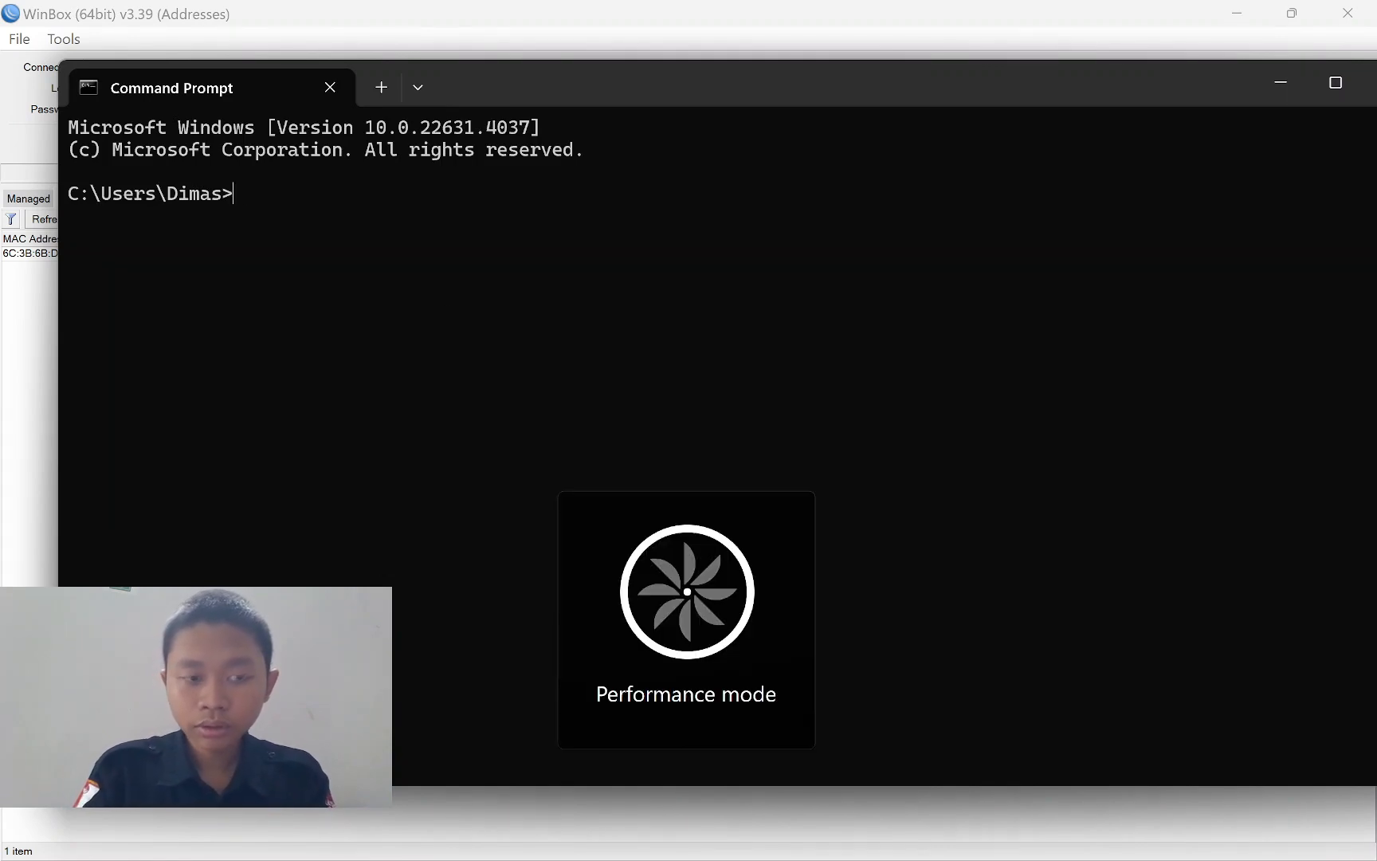
text(onfig)
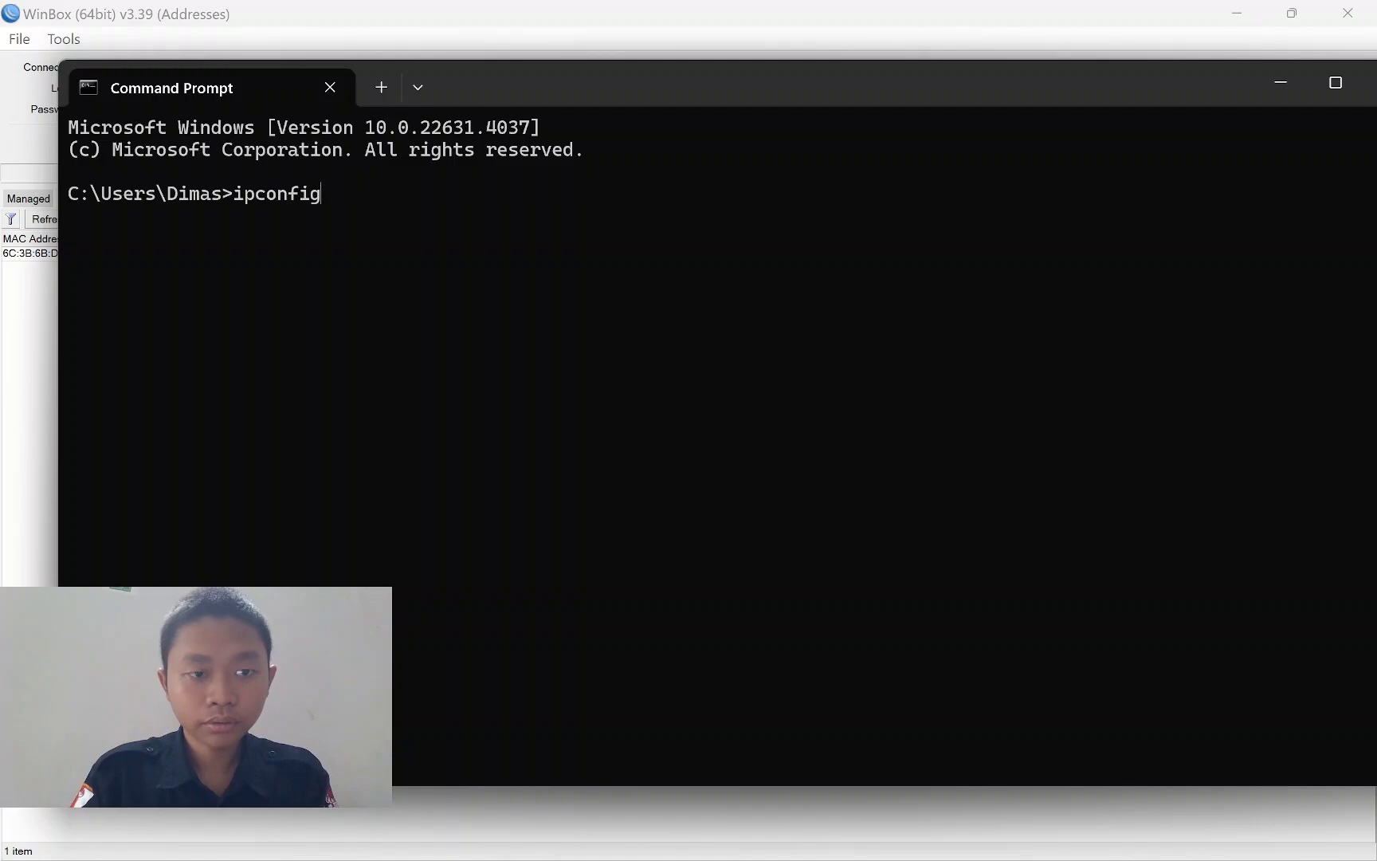
key(Return)
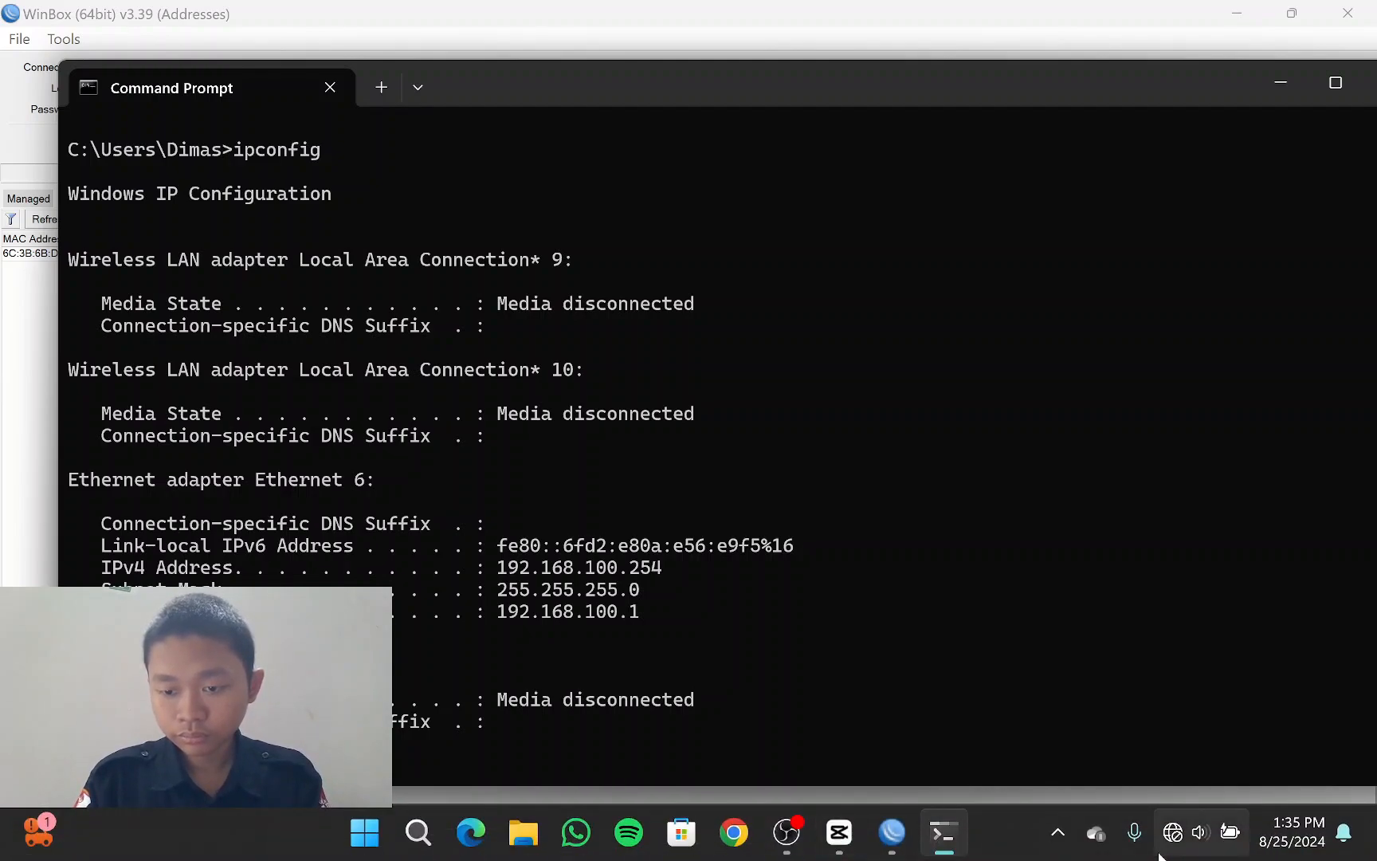
mouse_move(1170, 833)
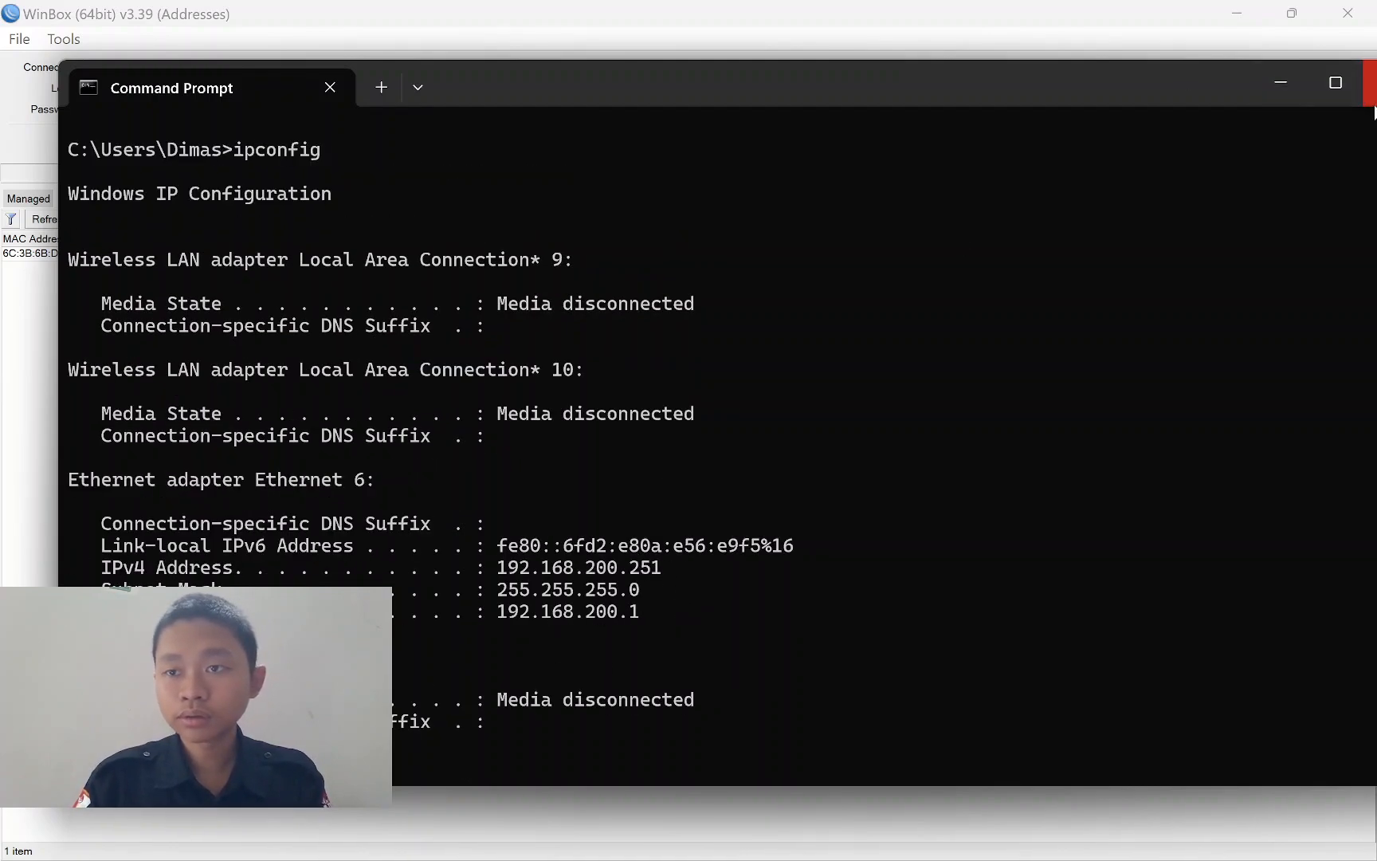
click(1373, 102)
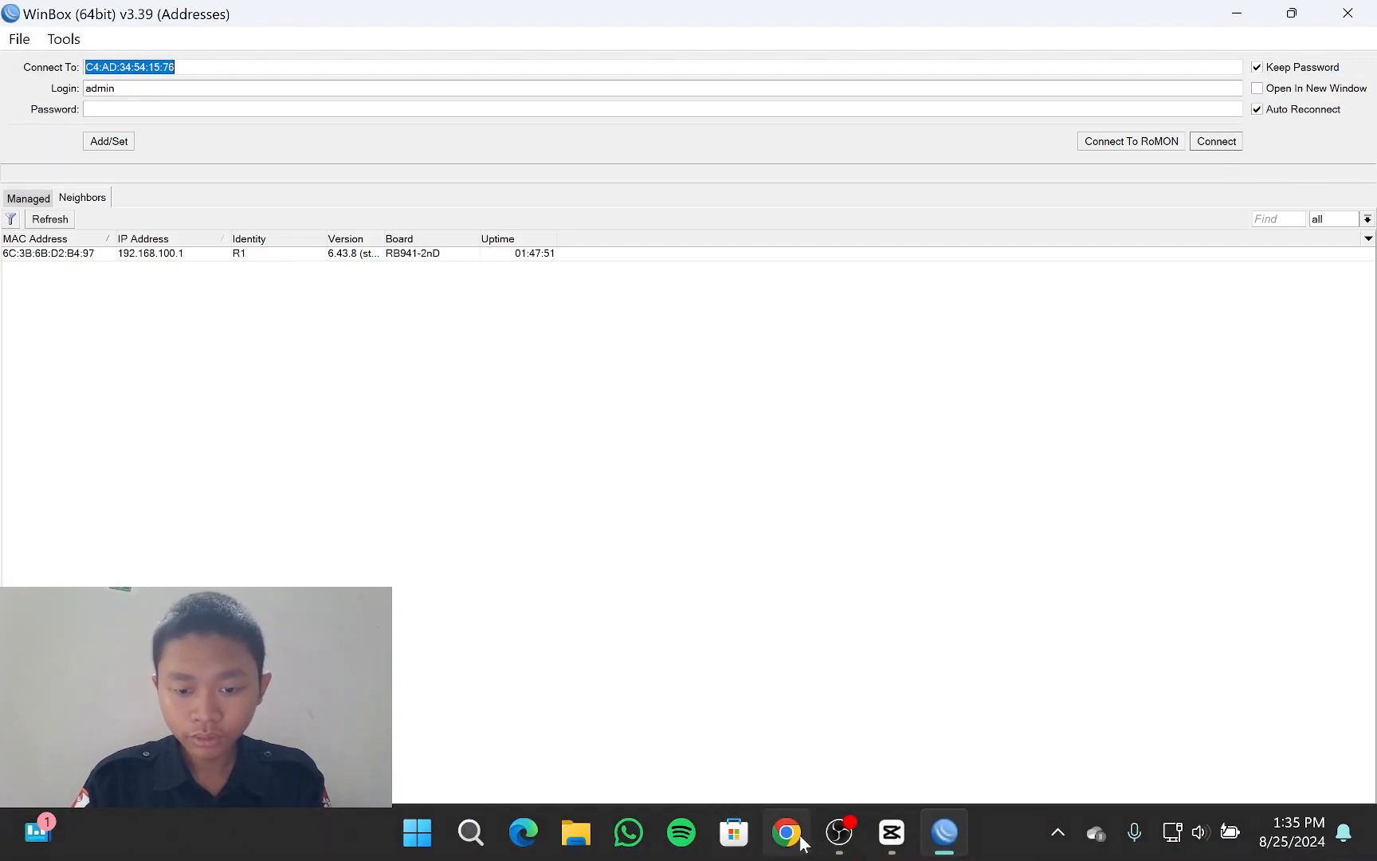
Switch to Chrome, search for "test speed", start Google's internet speed test to check the connection, and close the browser.
click(800, 842)
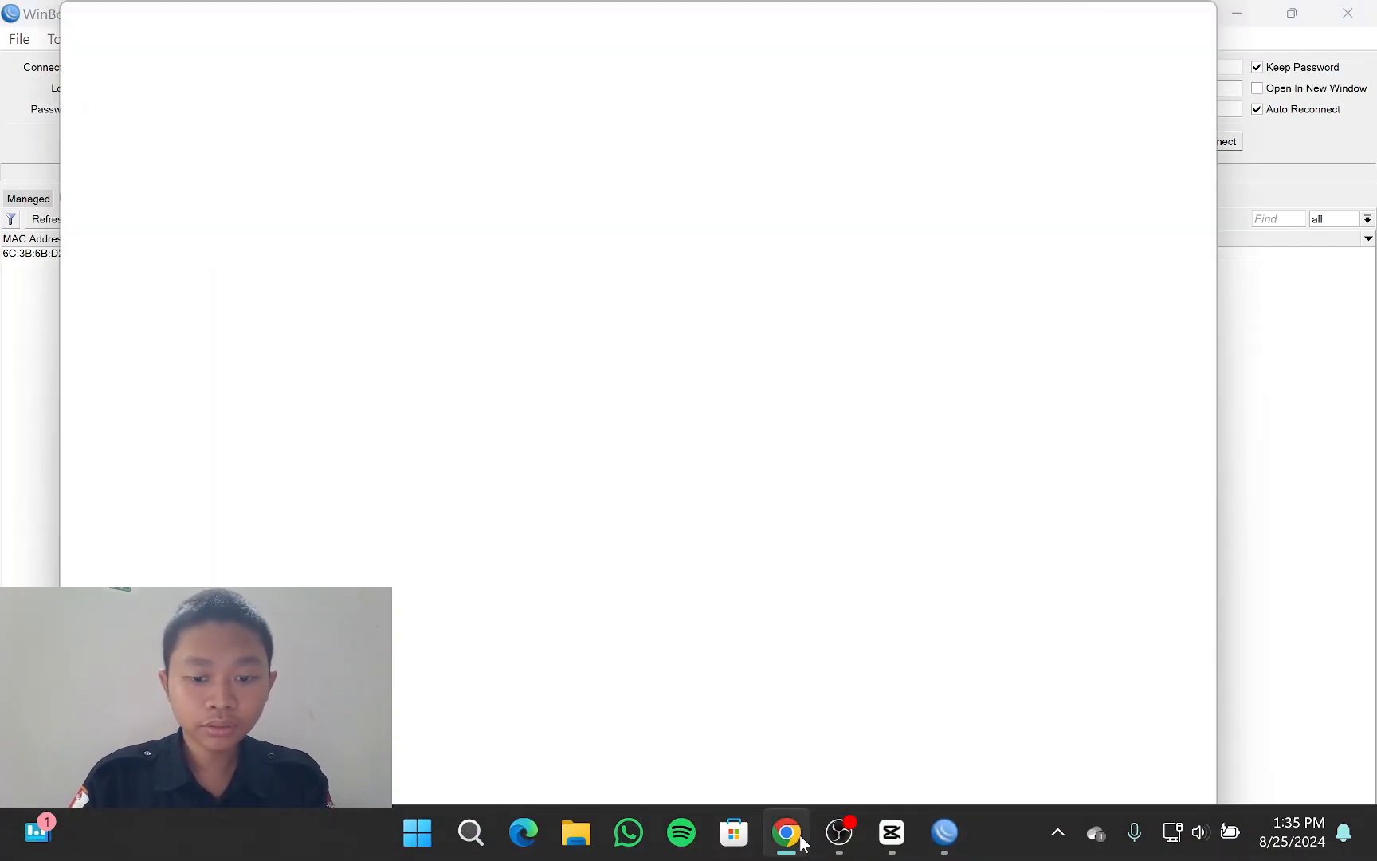
text(tes)
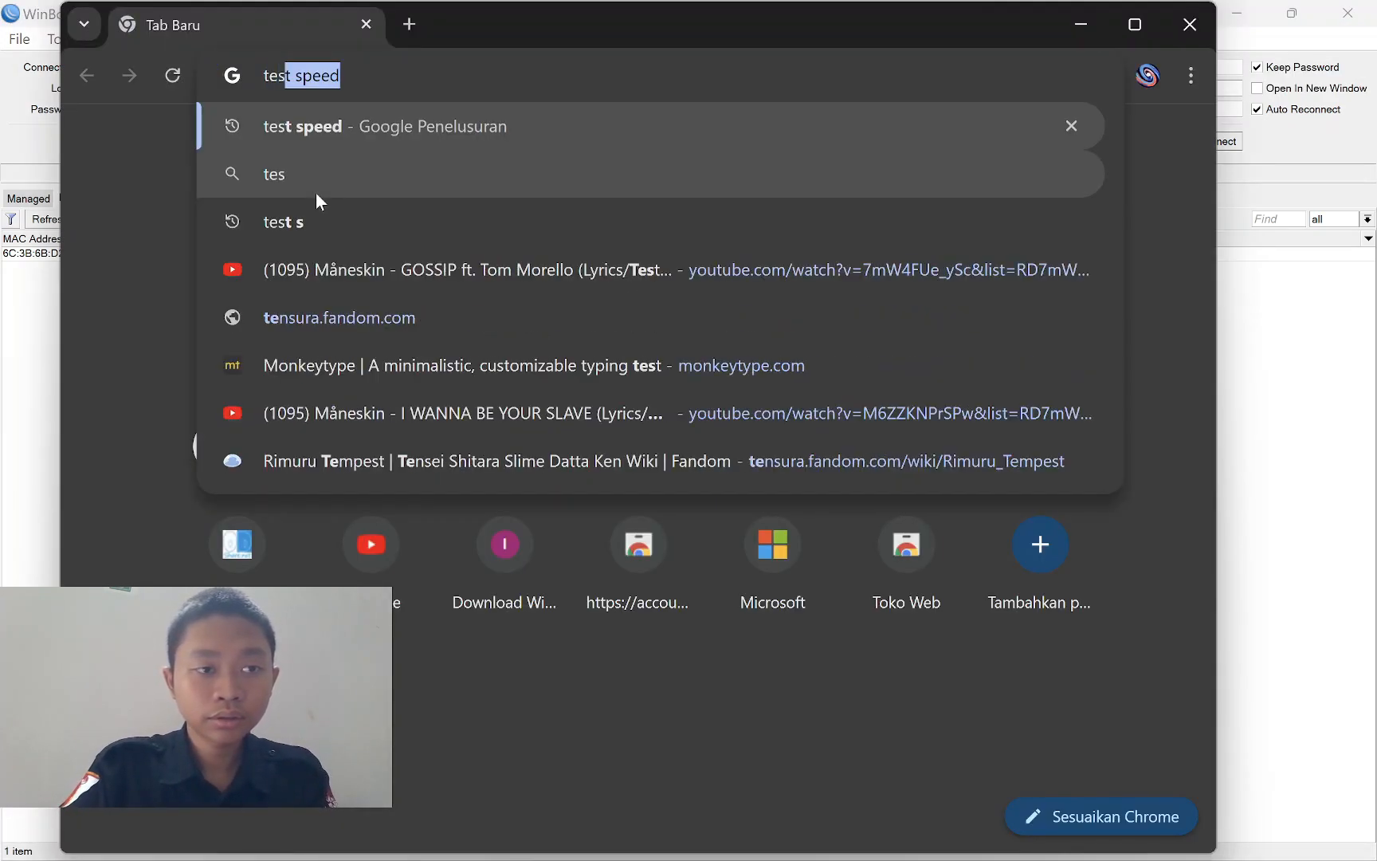
text(t)
key(Return)
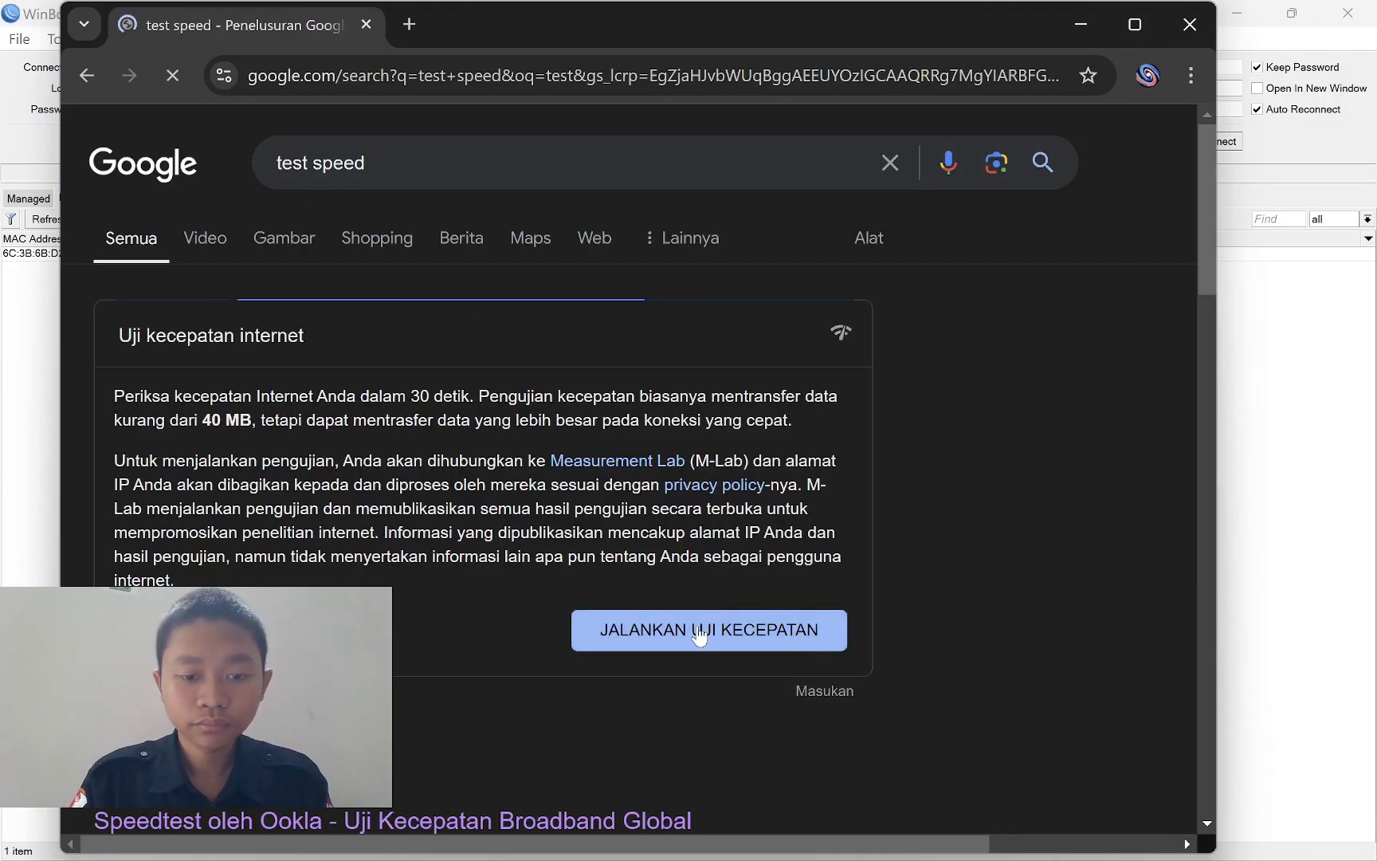
click(699, 633)
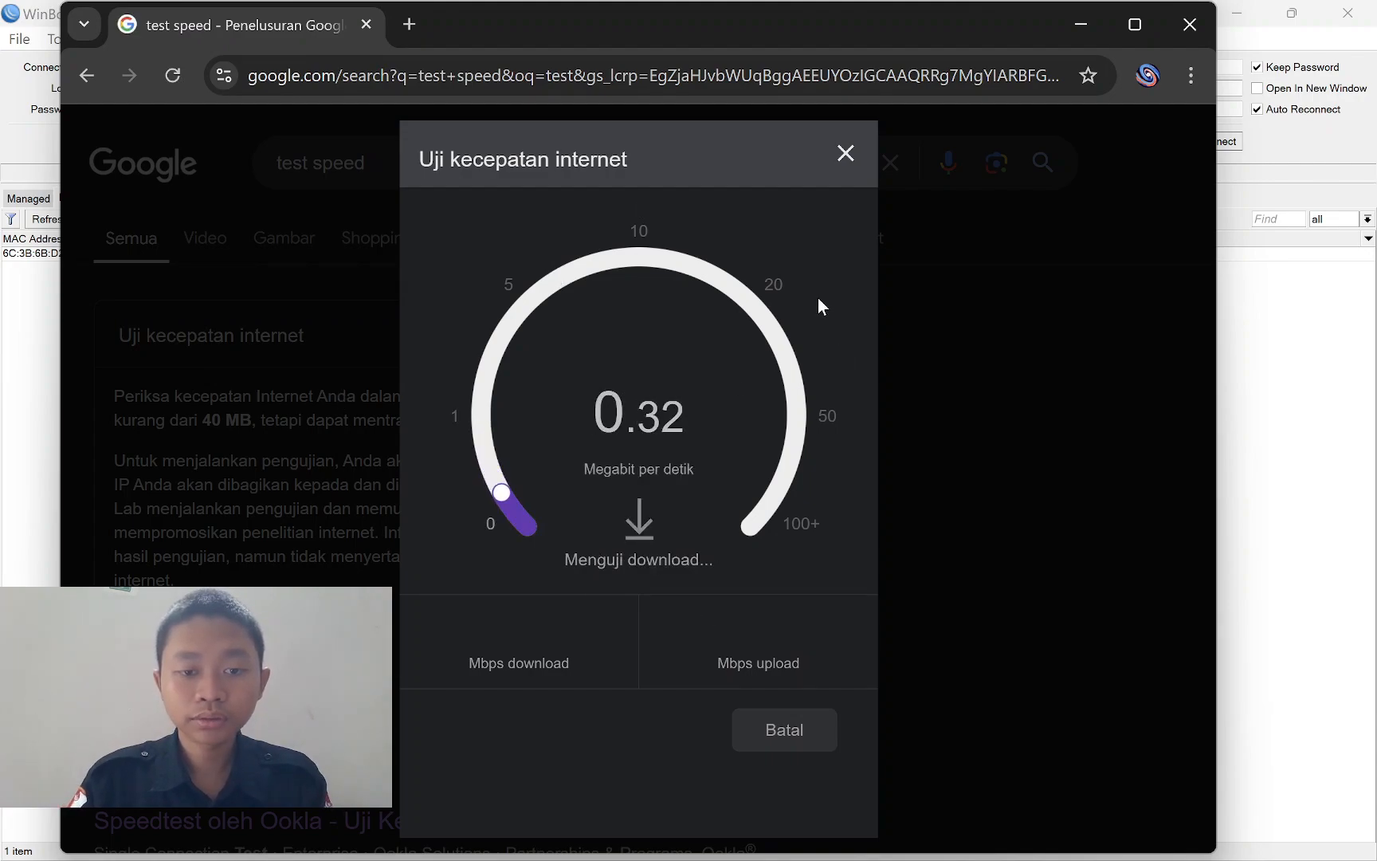
click(846, 154)
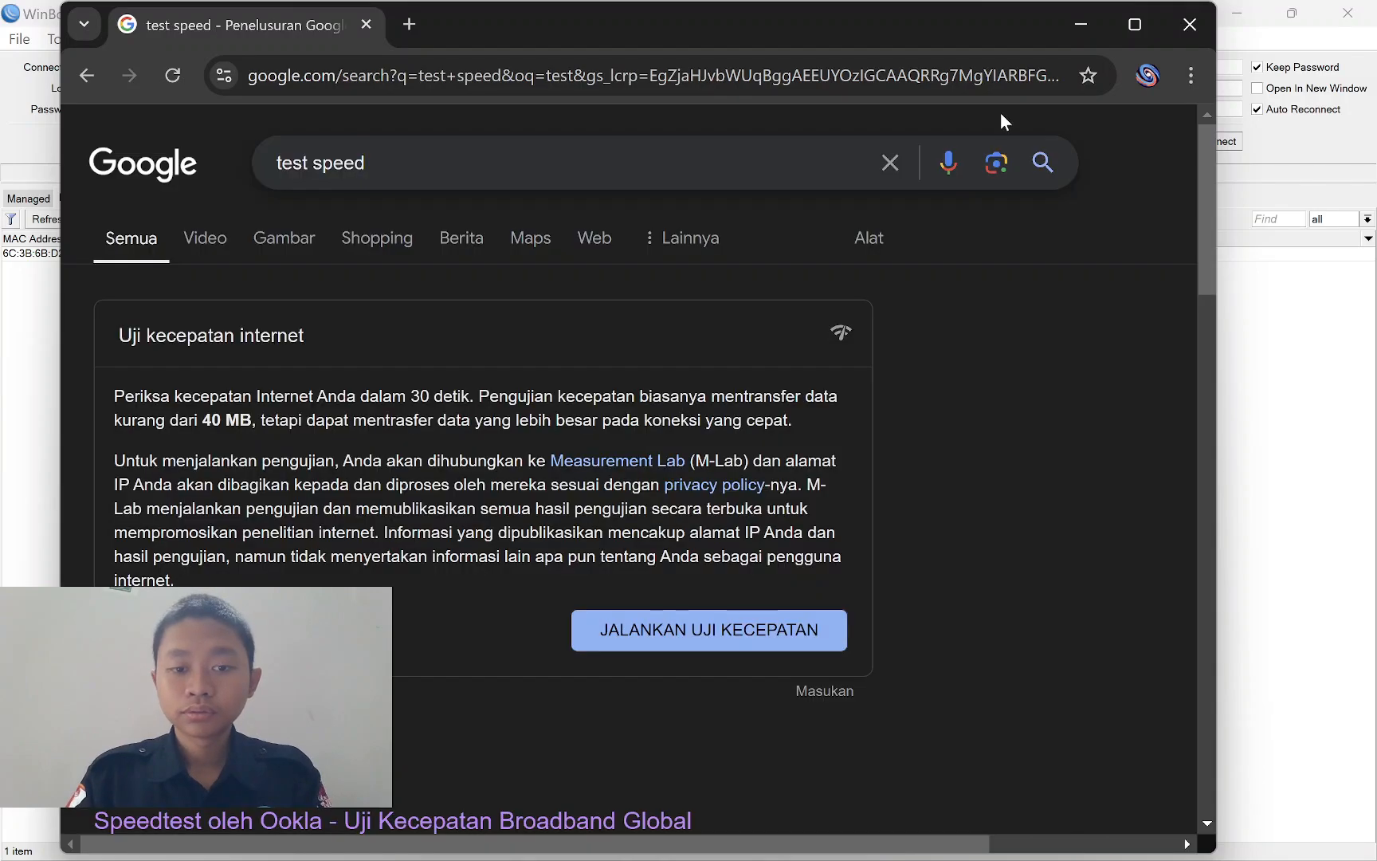
click(1189, 28)
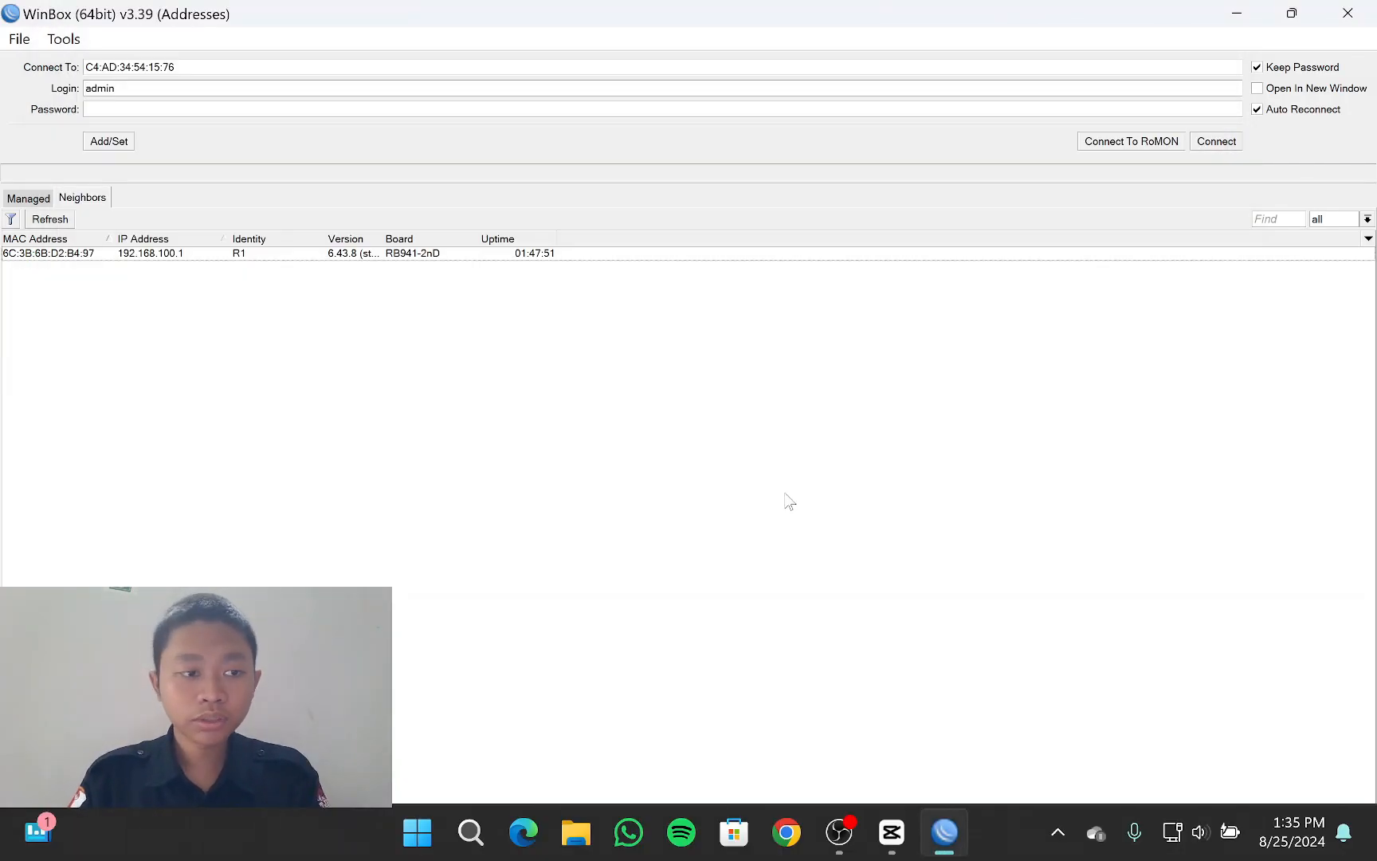